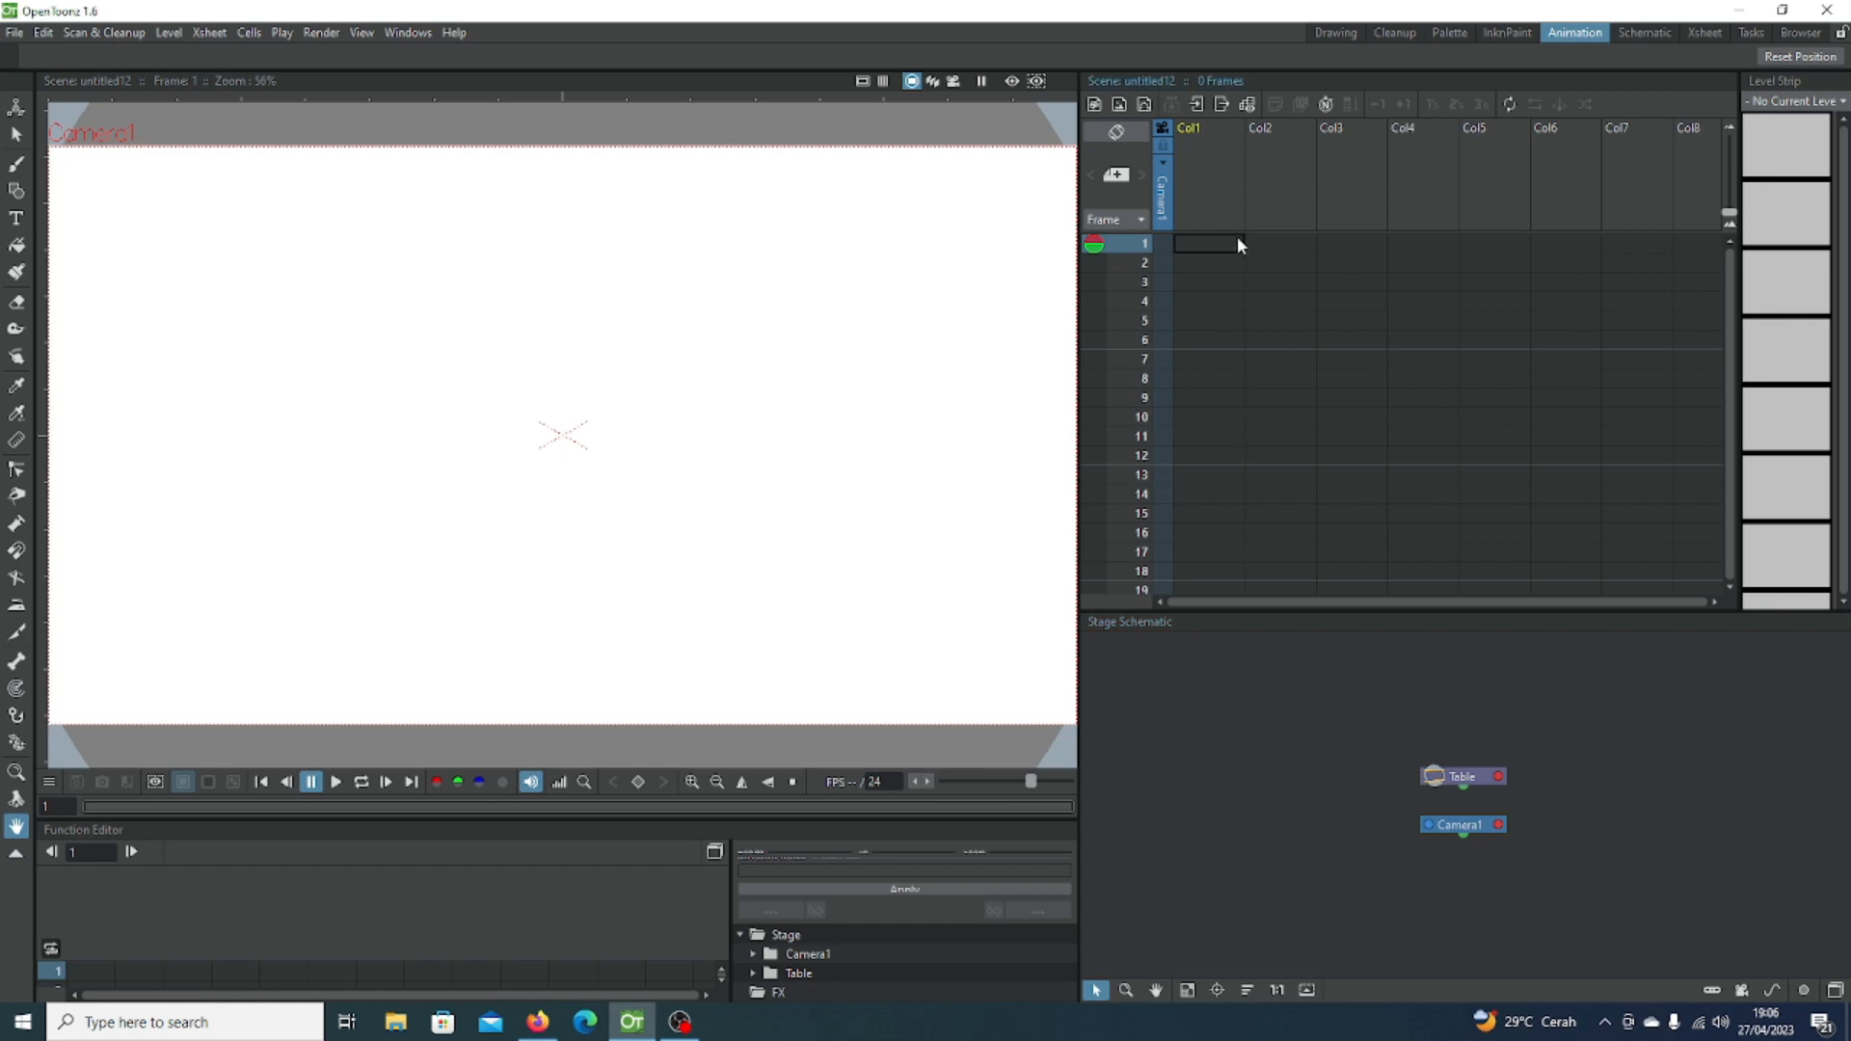
Step: Switch to File Explorer and examine the body-part images in Aset Animasi and the Untitled full-character picture in Downloads
click(397, 1024)
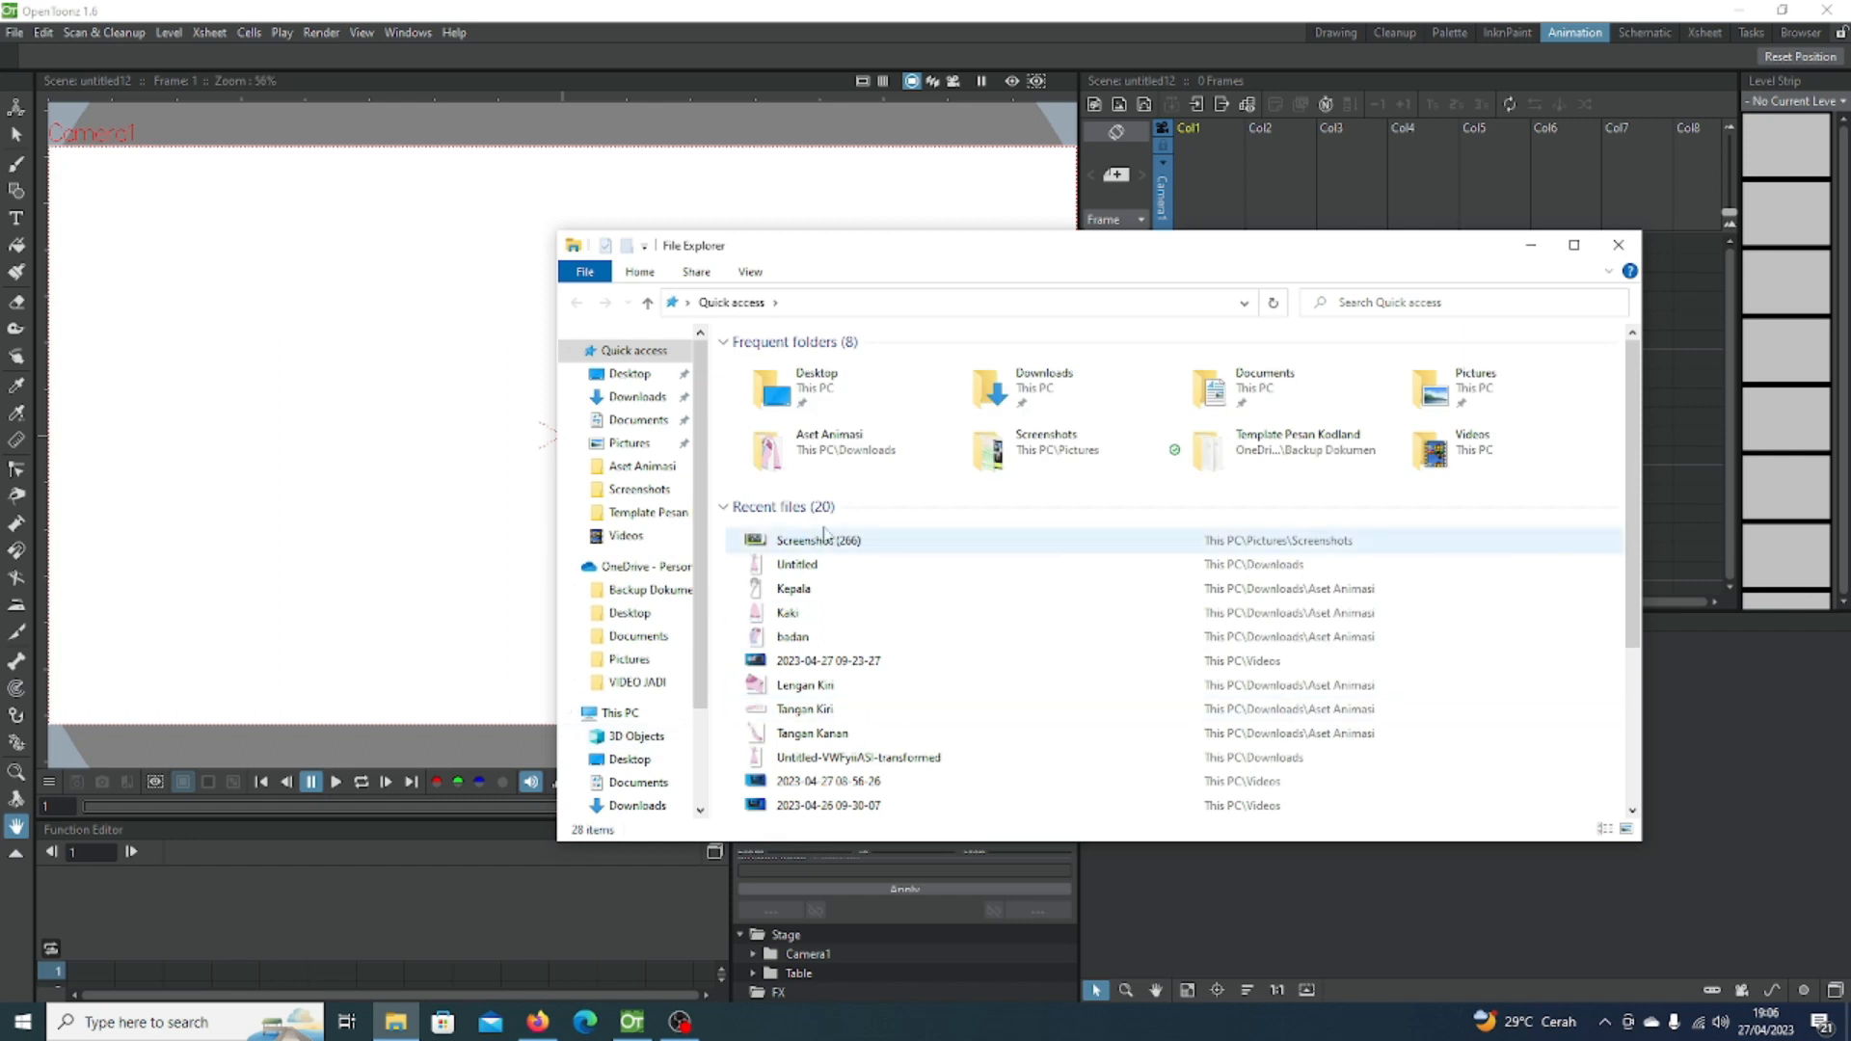
click(818, 461)
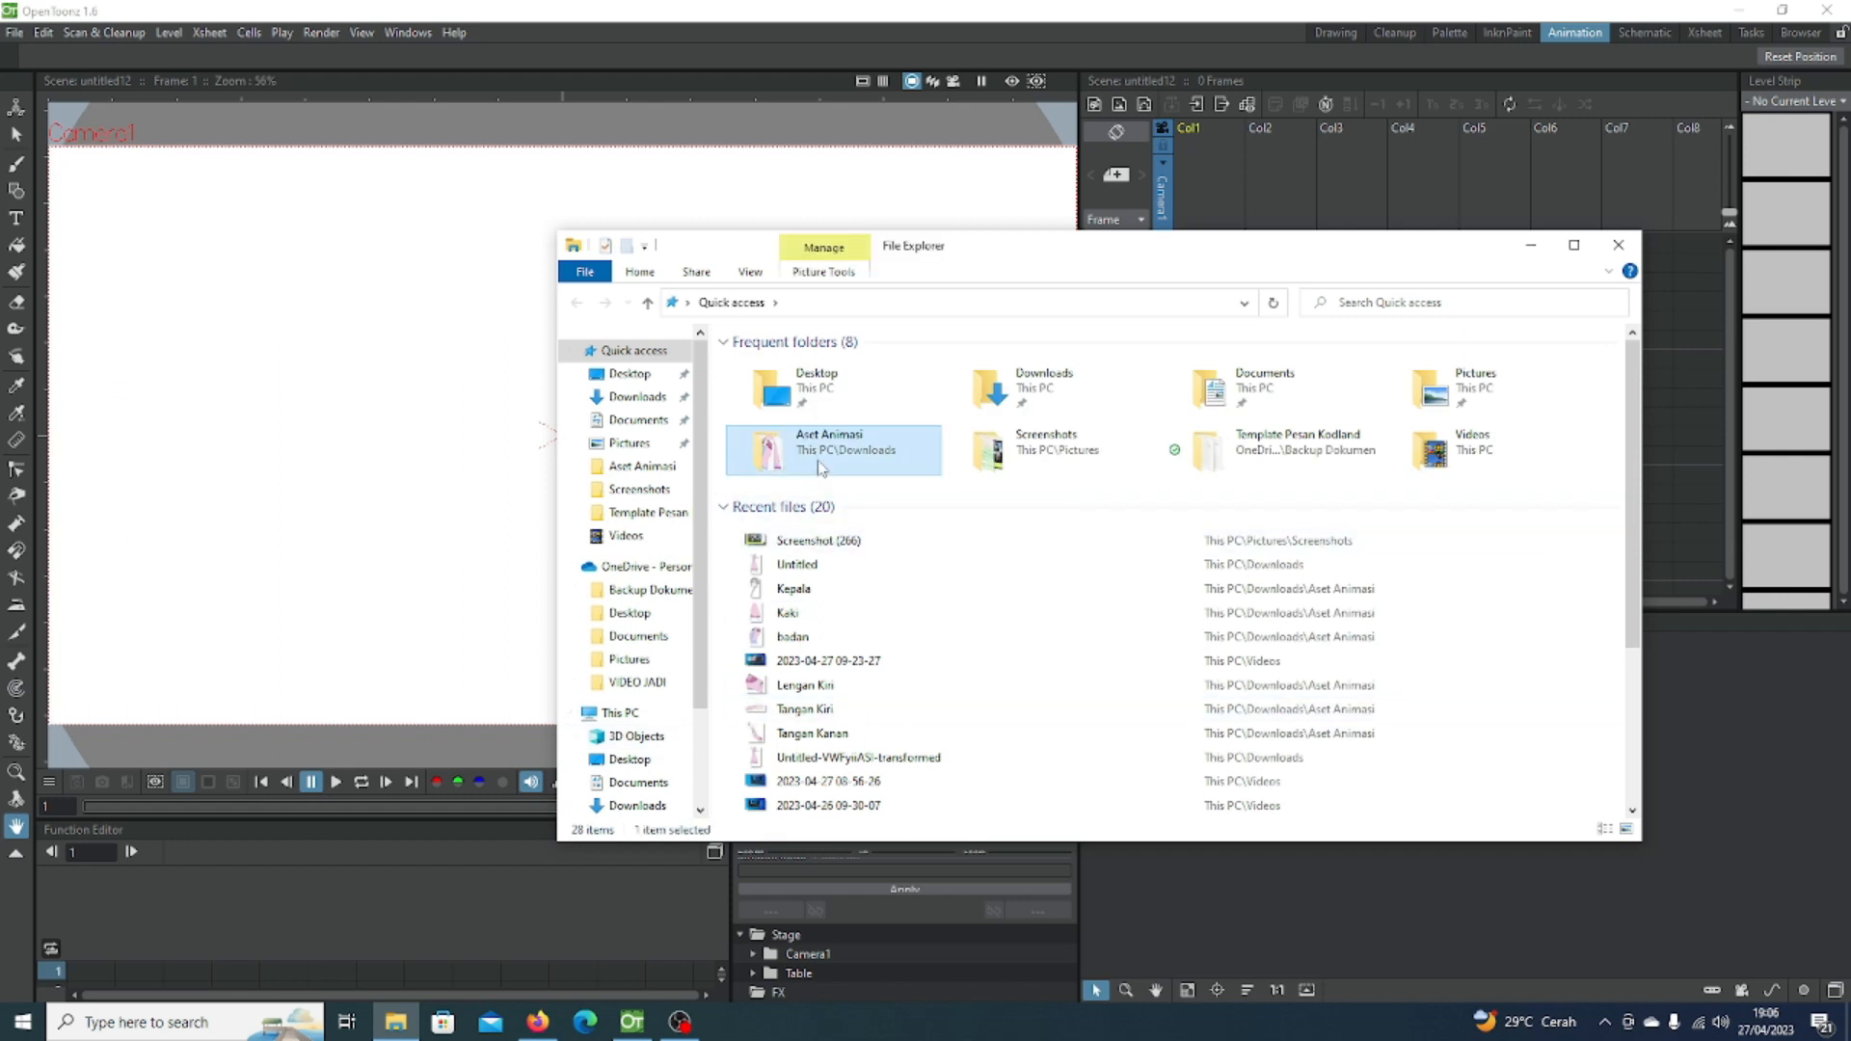
double_click(817, 460)
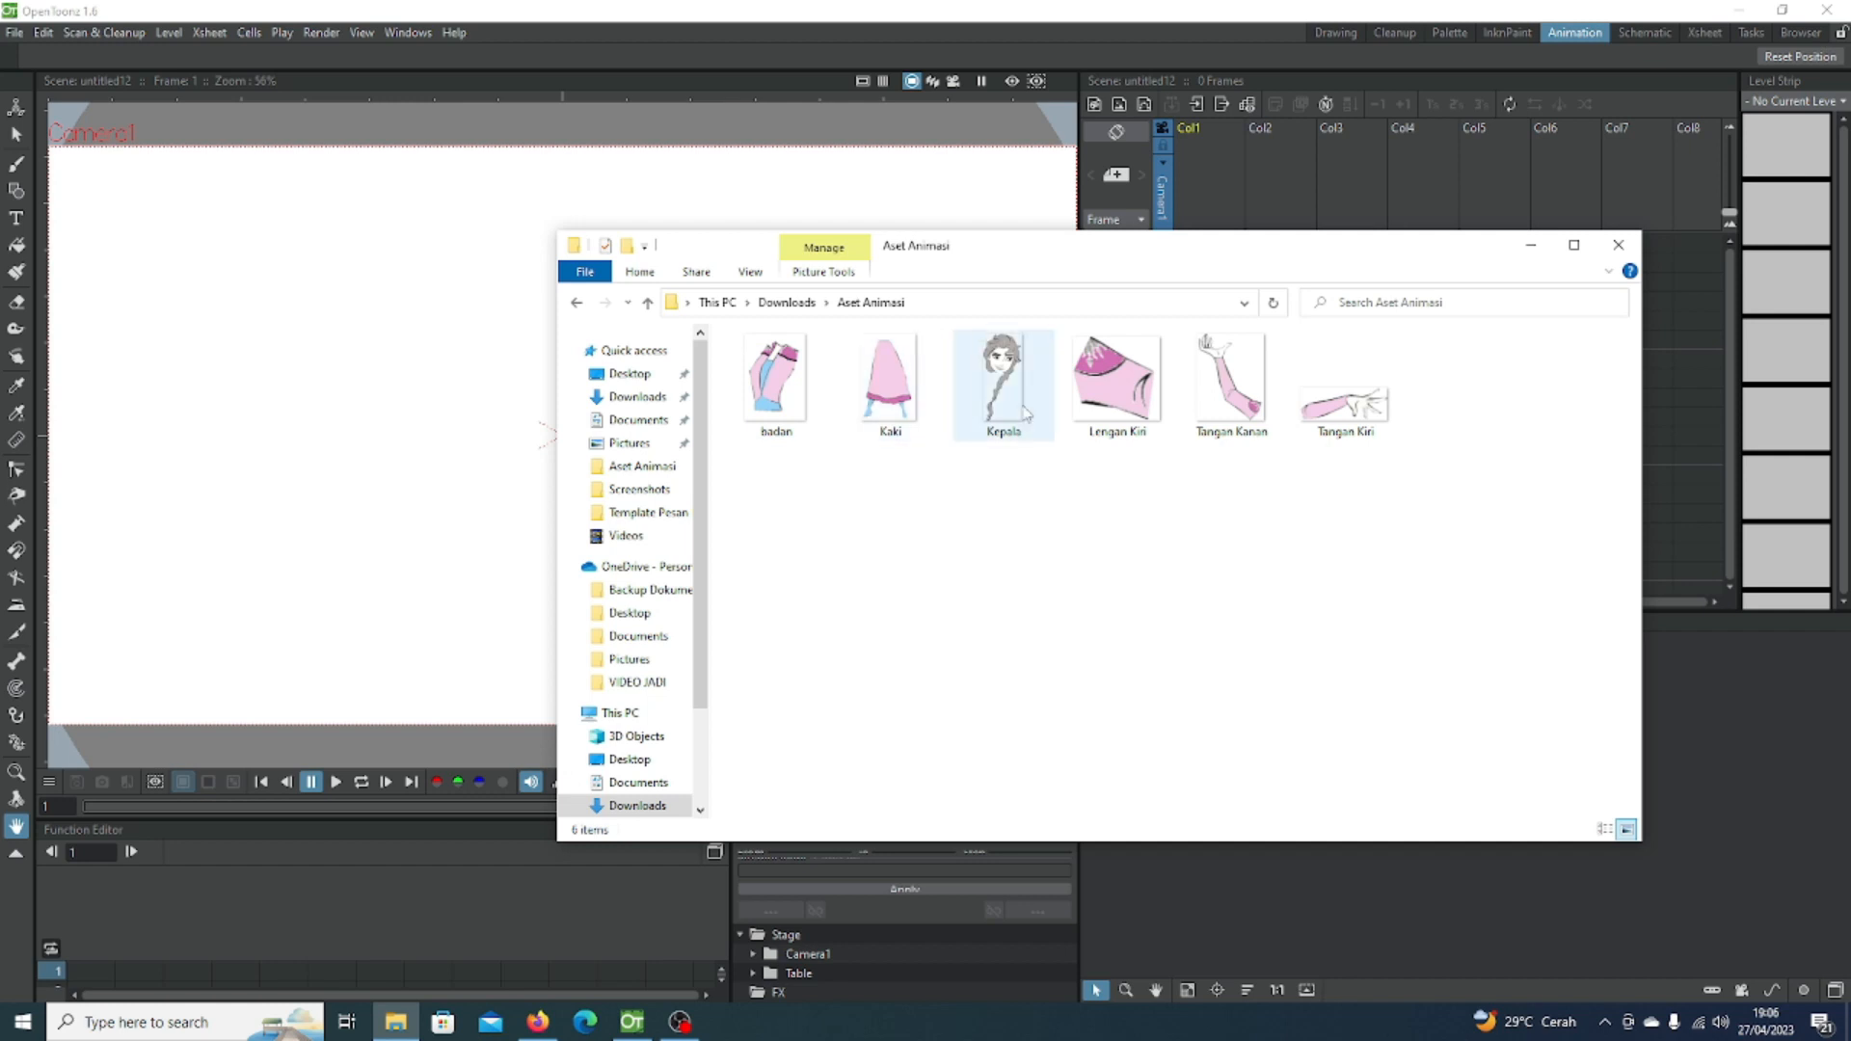
click(646, 302)
click(646, 302)
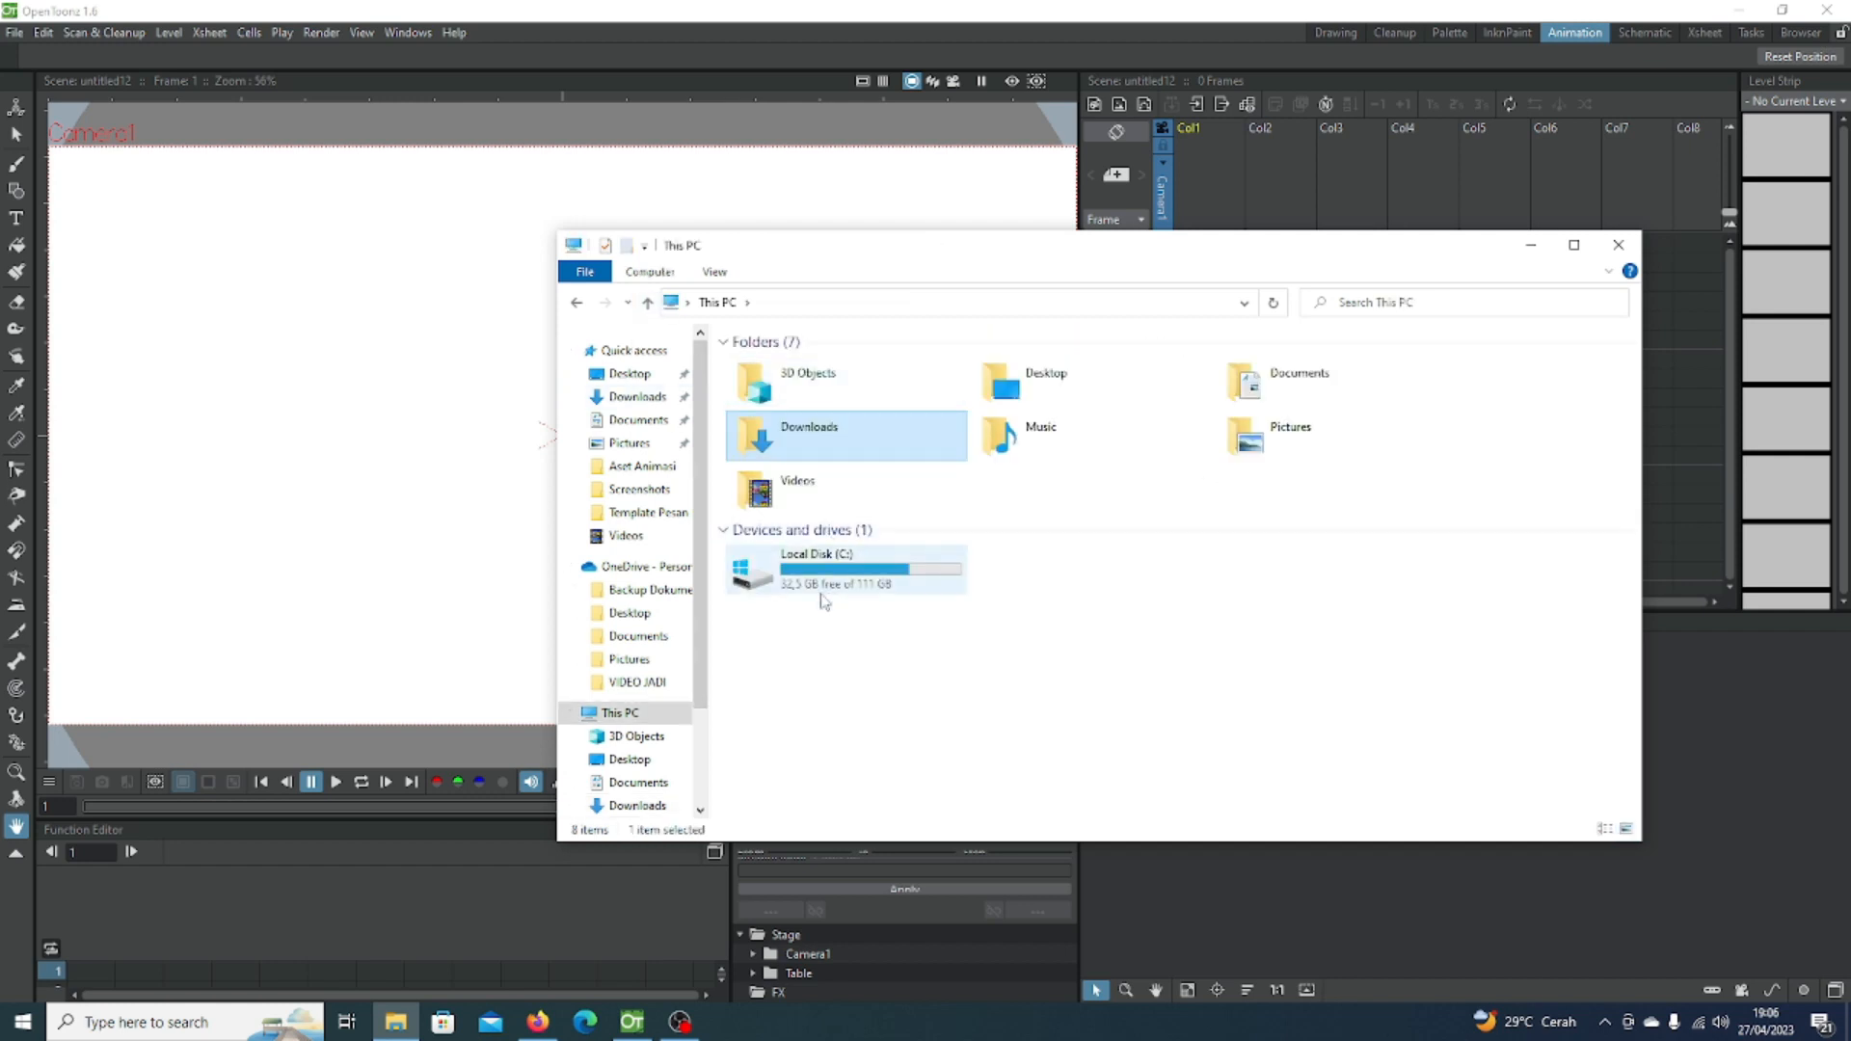
click(637, 396)
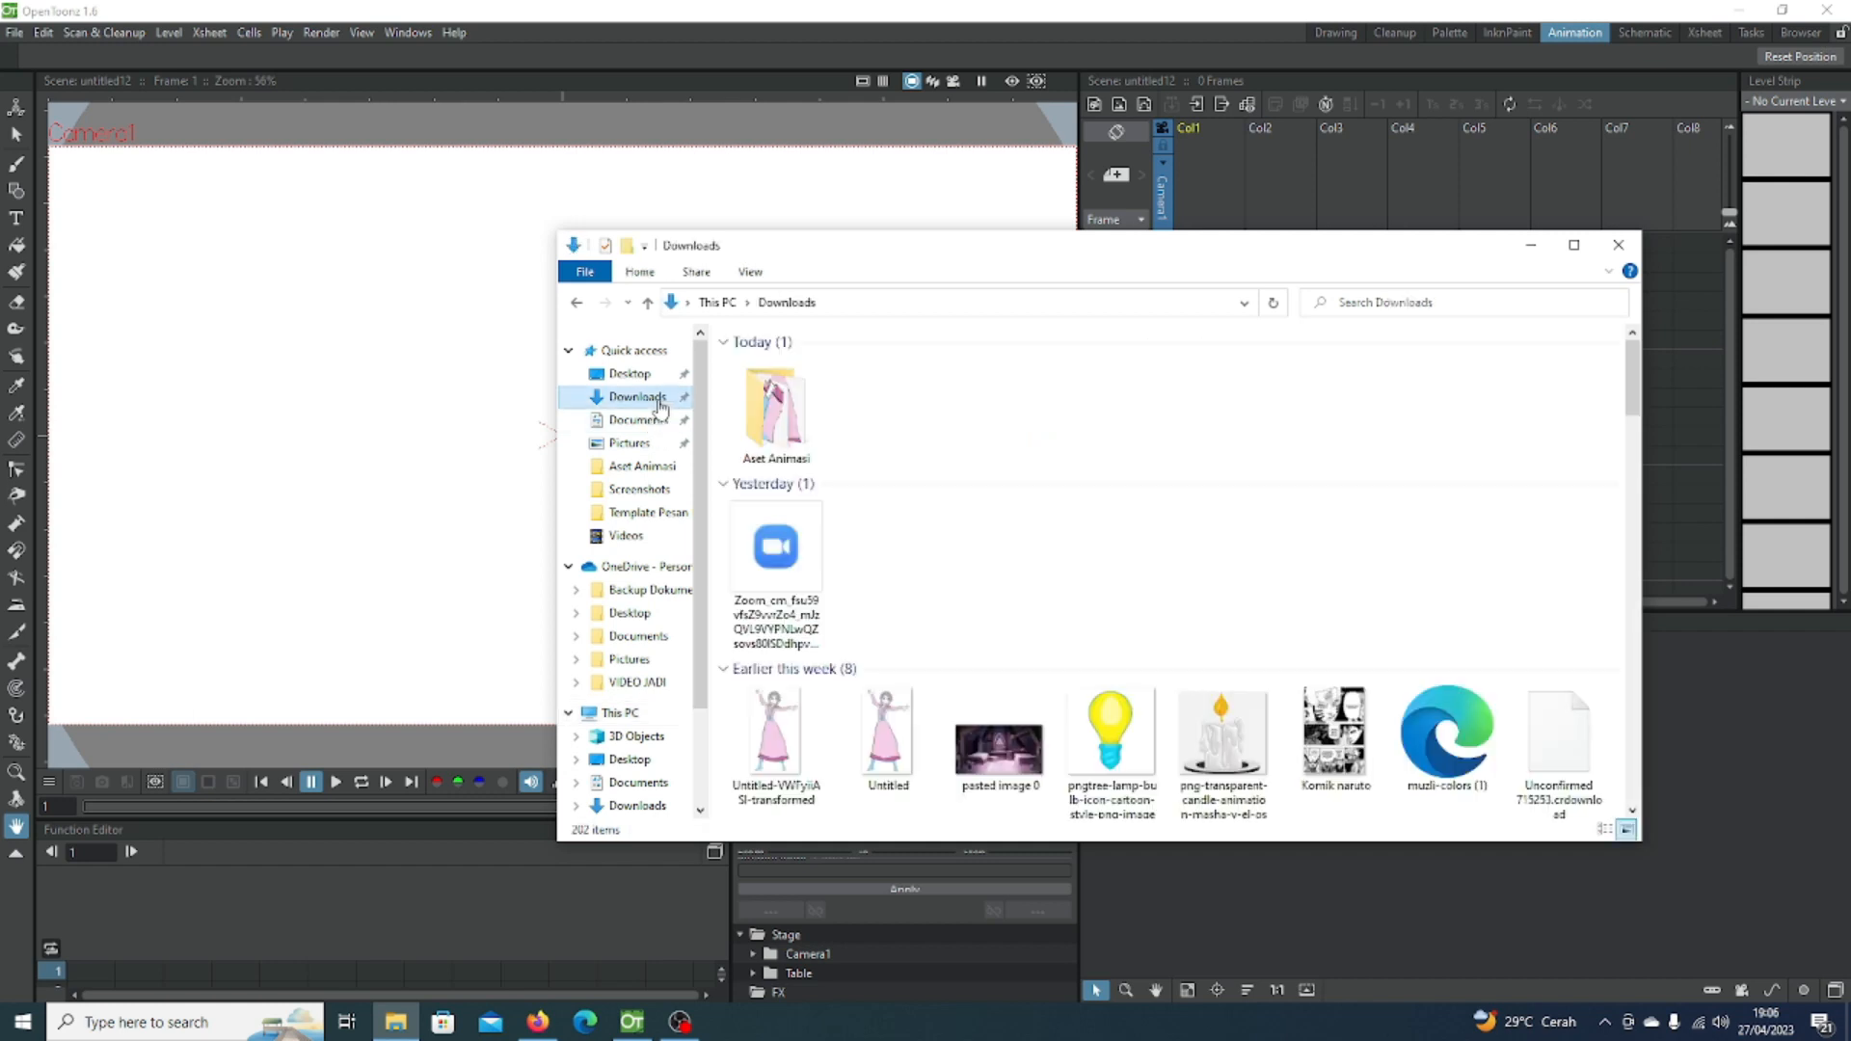
scroll(868, 550, down, 3)
scroll(895, 518, up, 1)
double_click(887, 438)
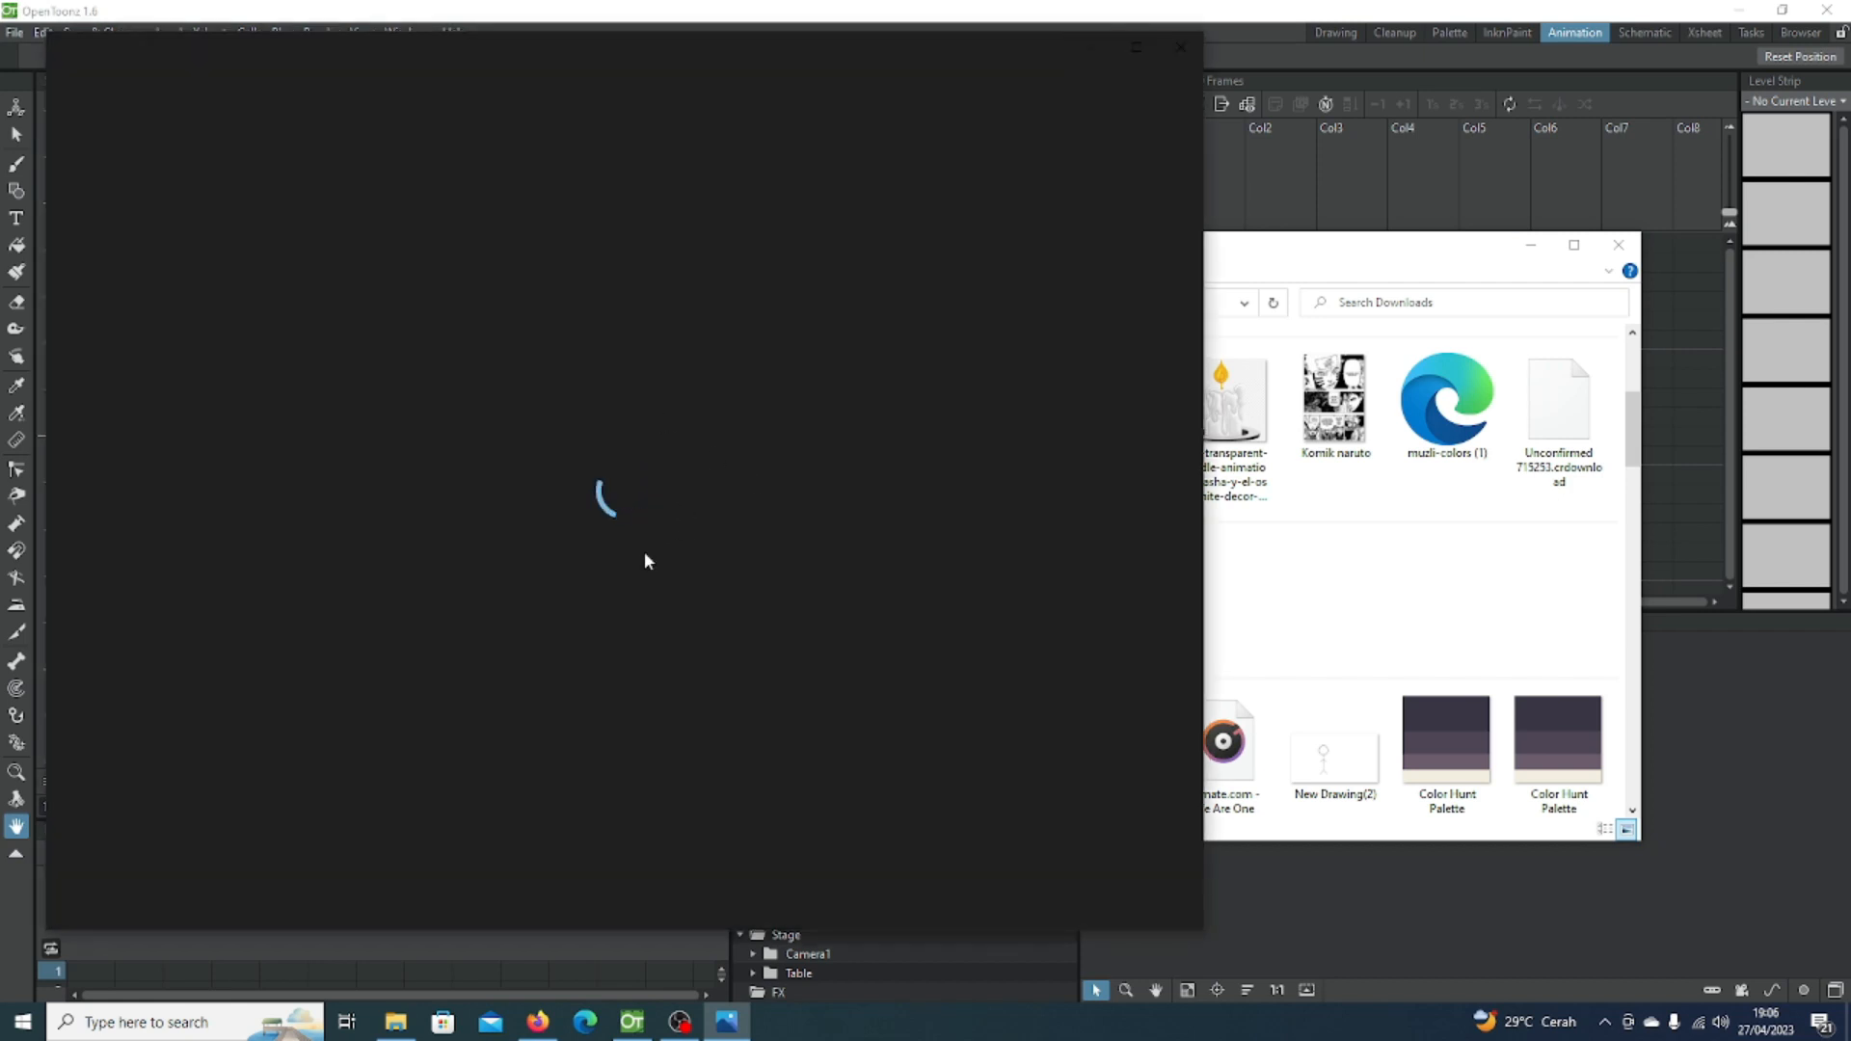
click(1181, 48)
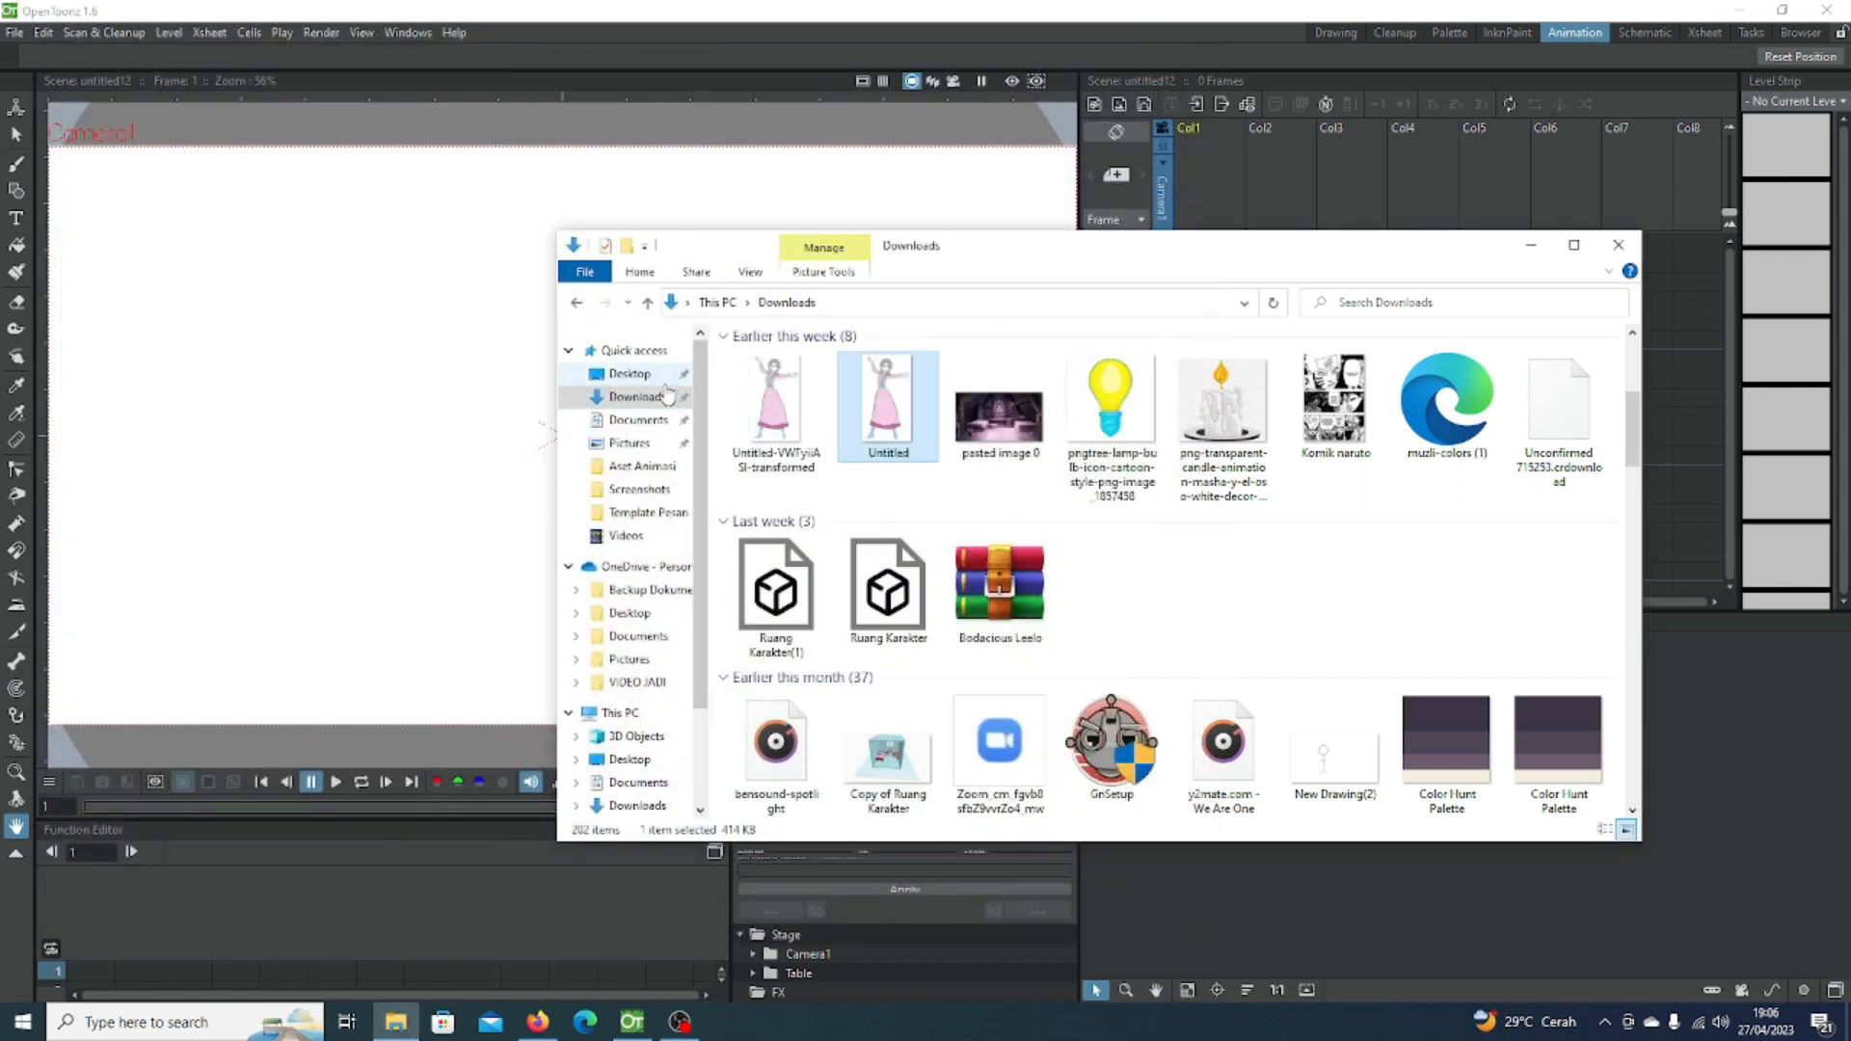
double_click(776, 431)
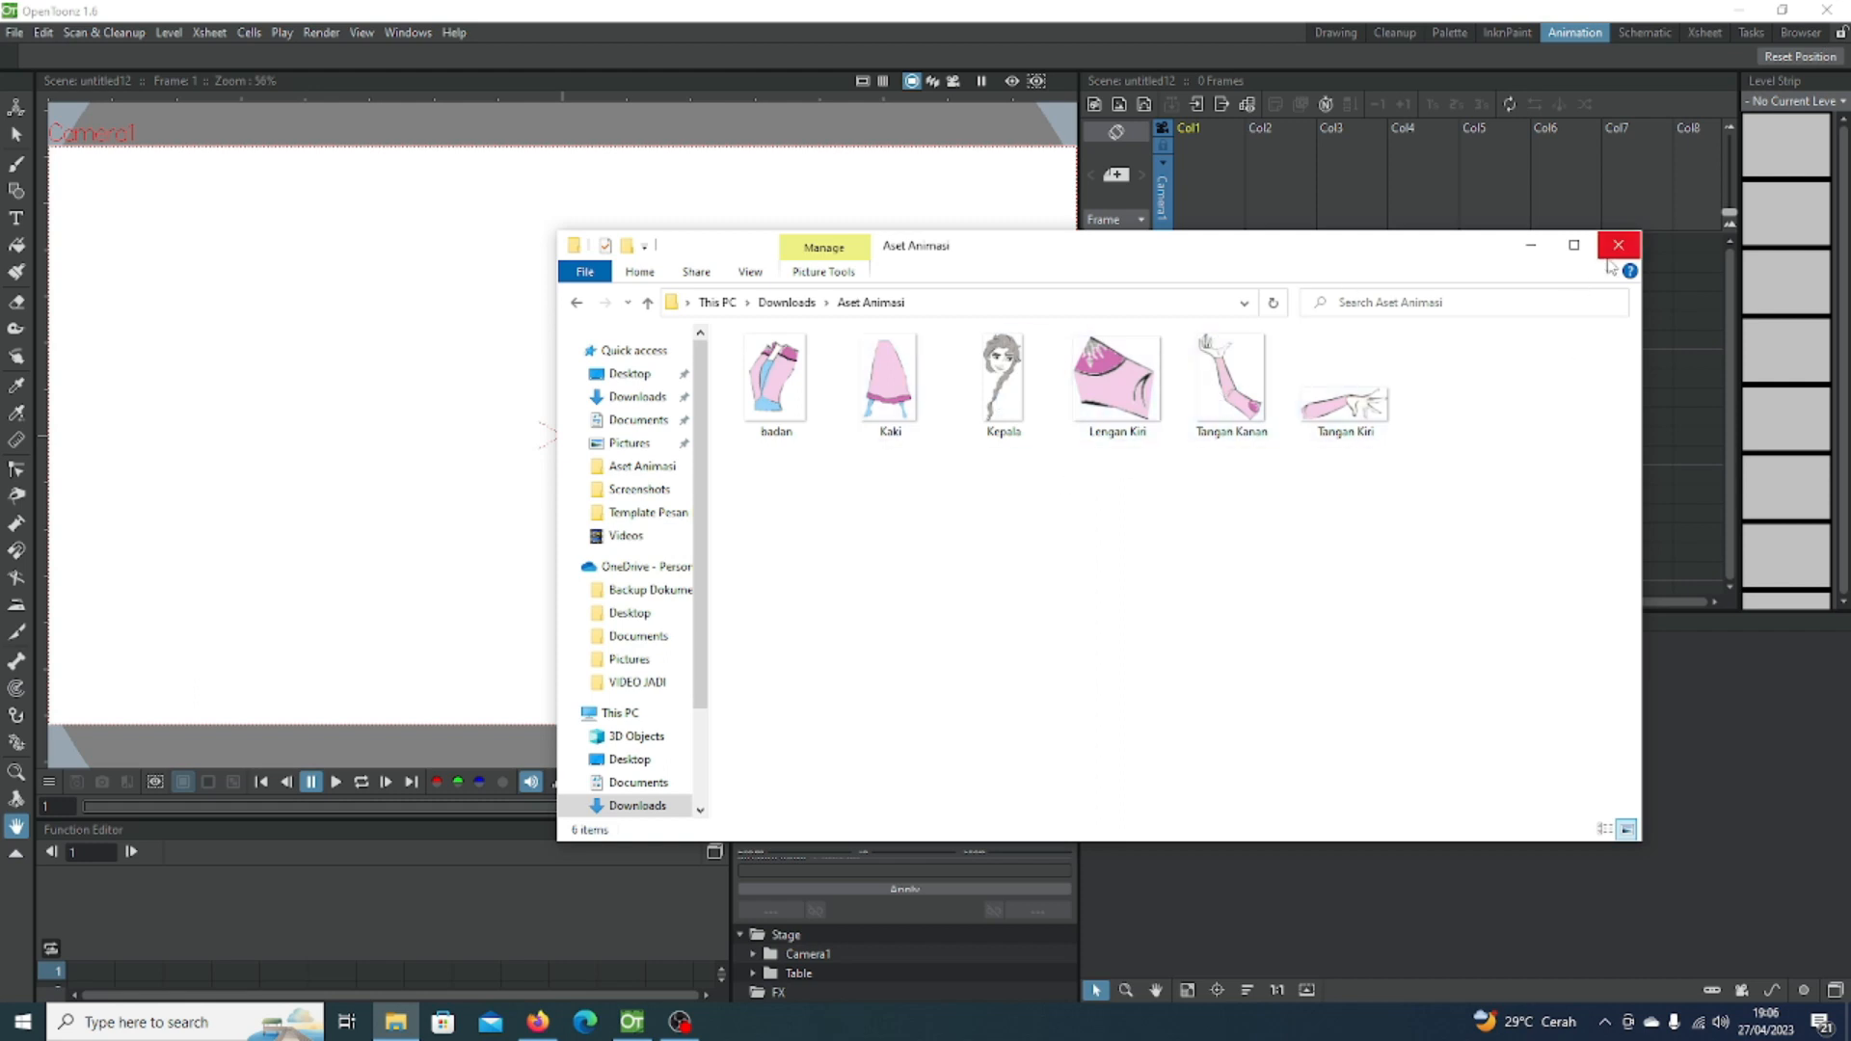
double_click(1008, 265)
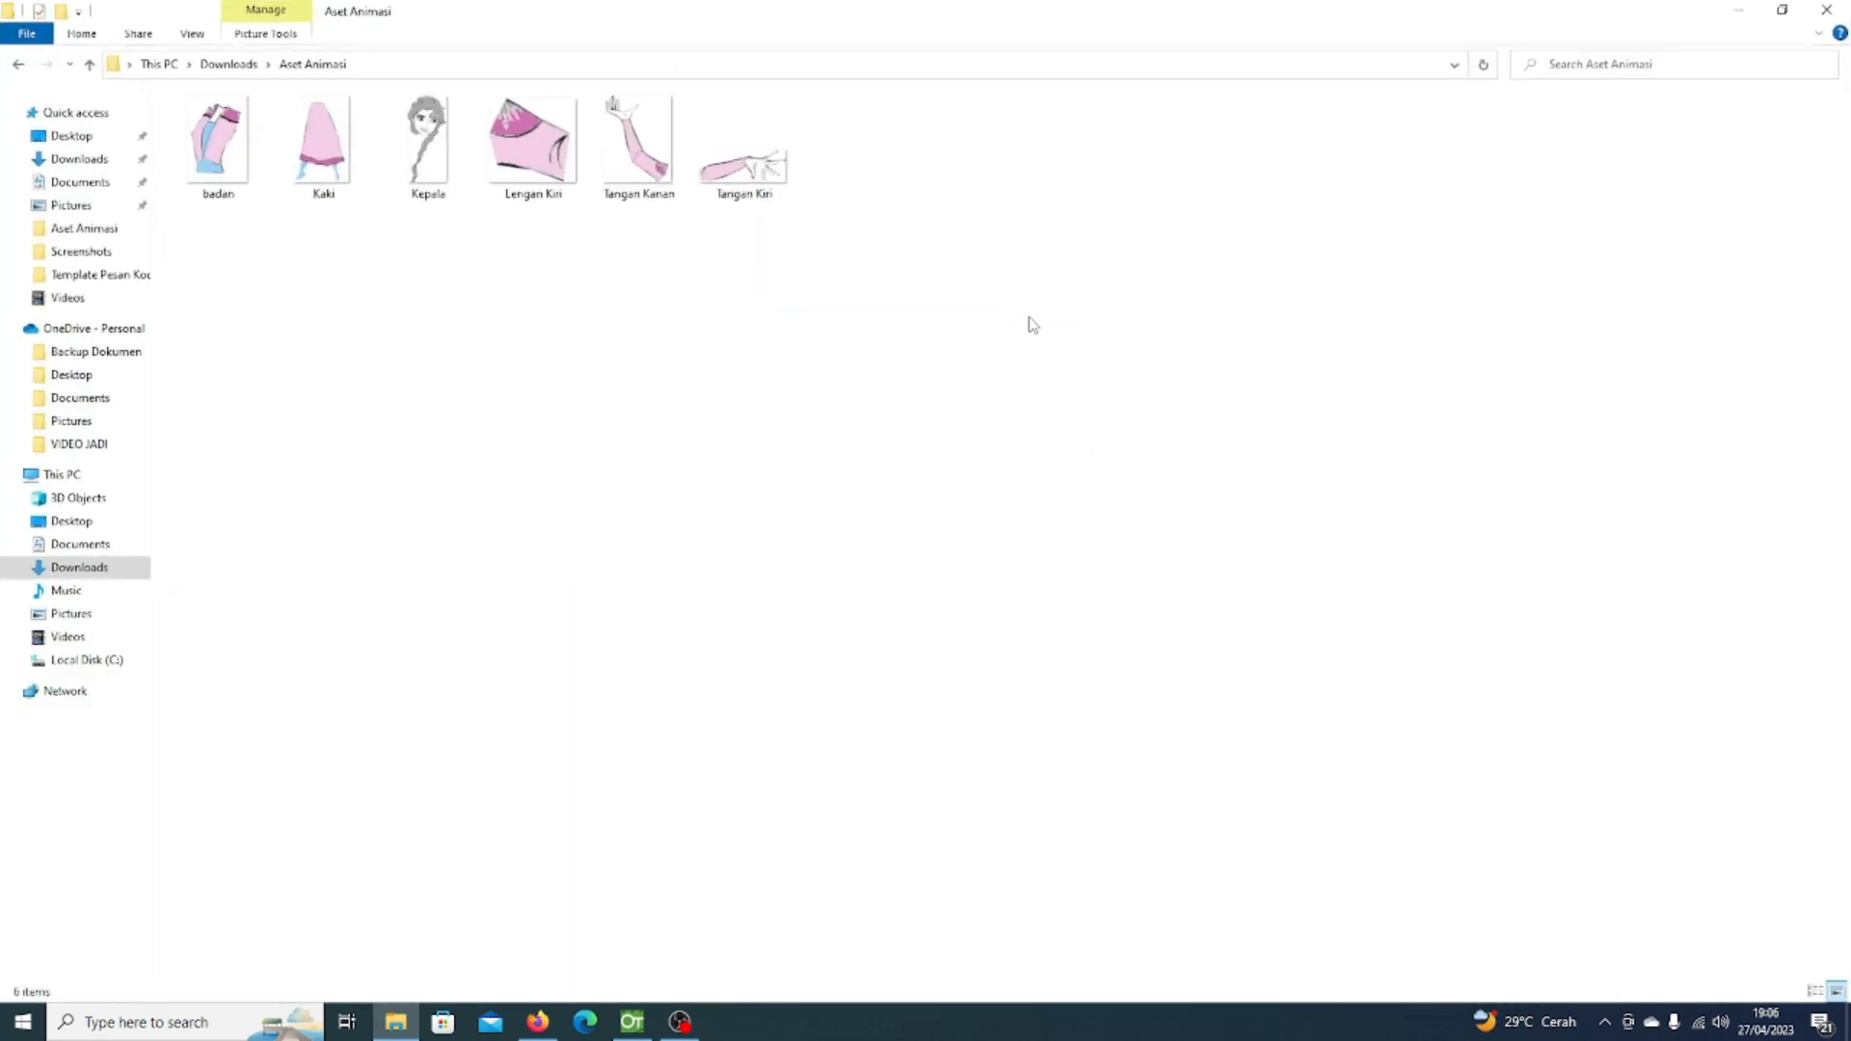
click(1817, 10)
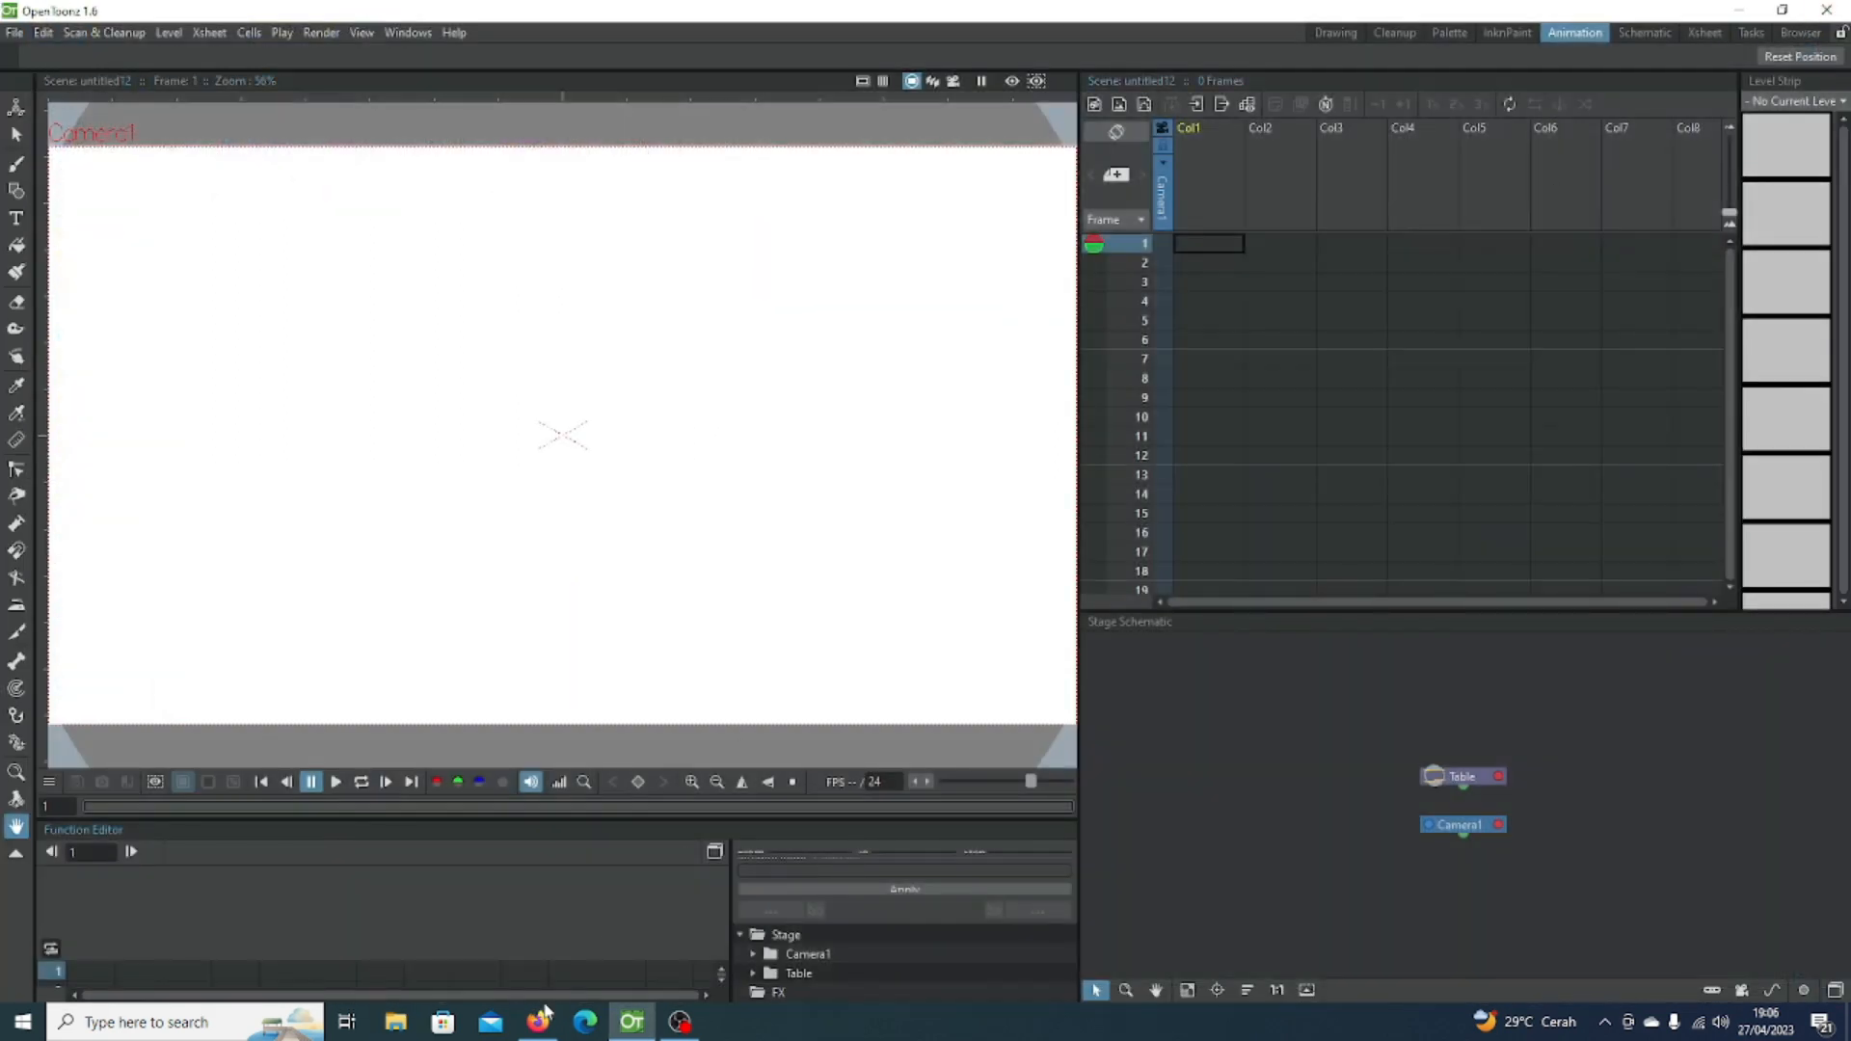
Step: Open the Aset Animasi folder in a restored File Explorer window and place it so the OpenToonz canvas stays accessible
click(399, 1024)
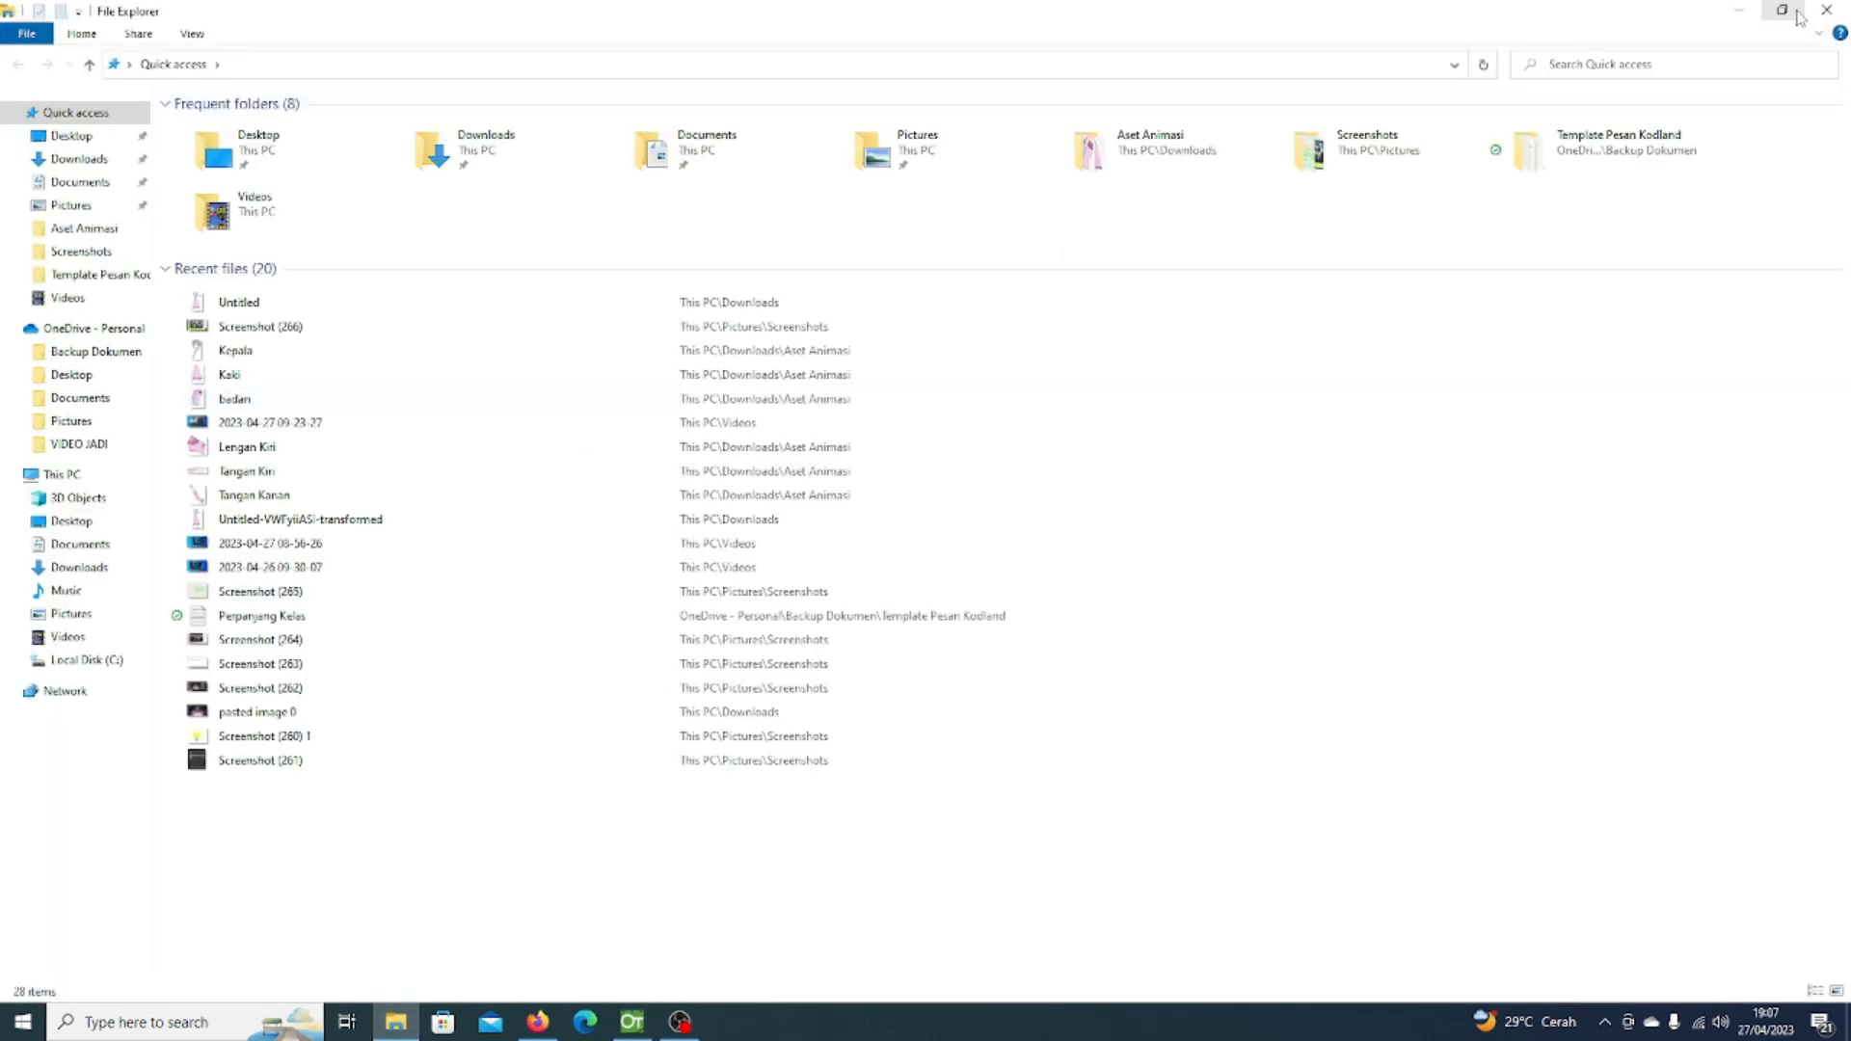
click(1793, 13)
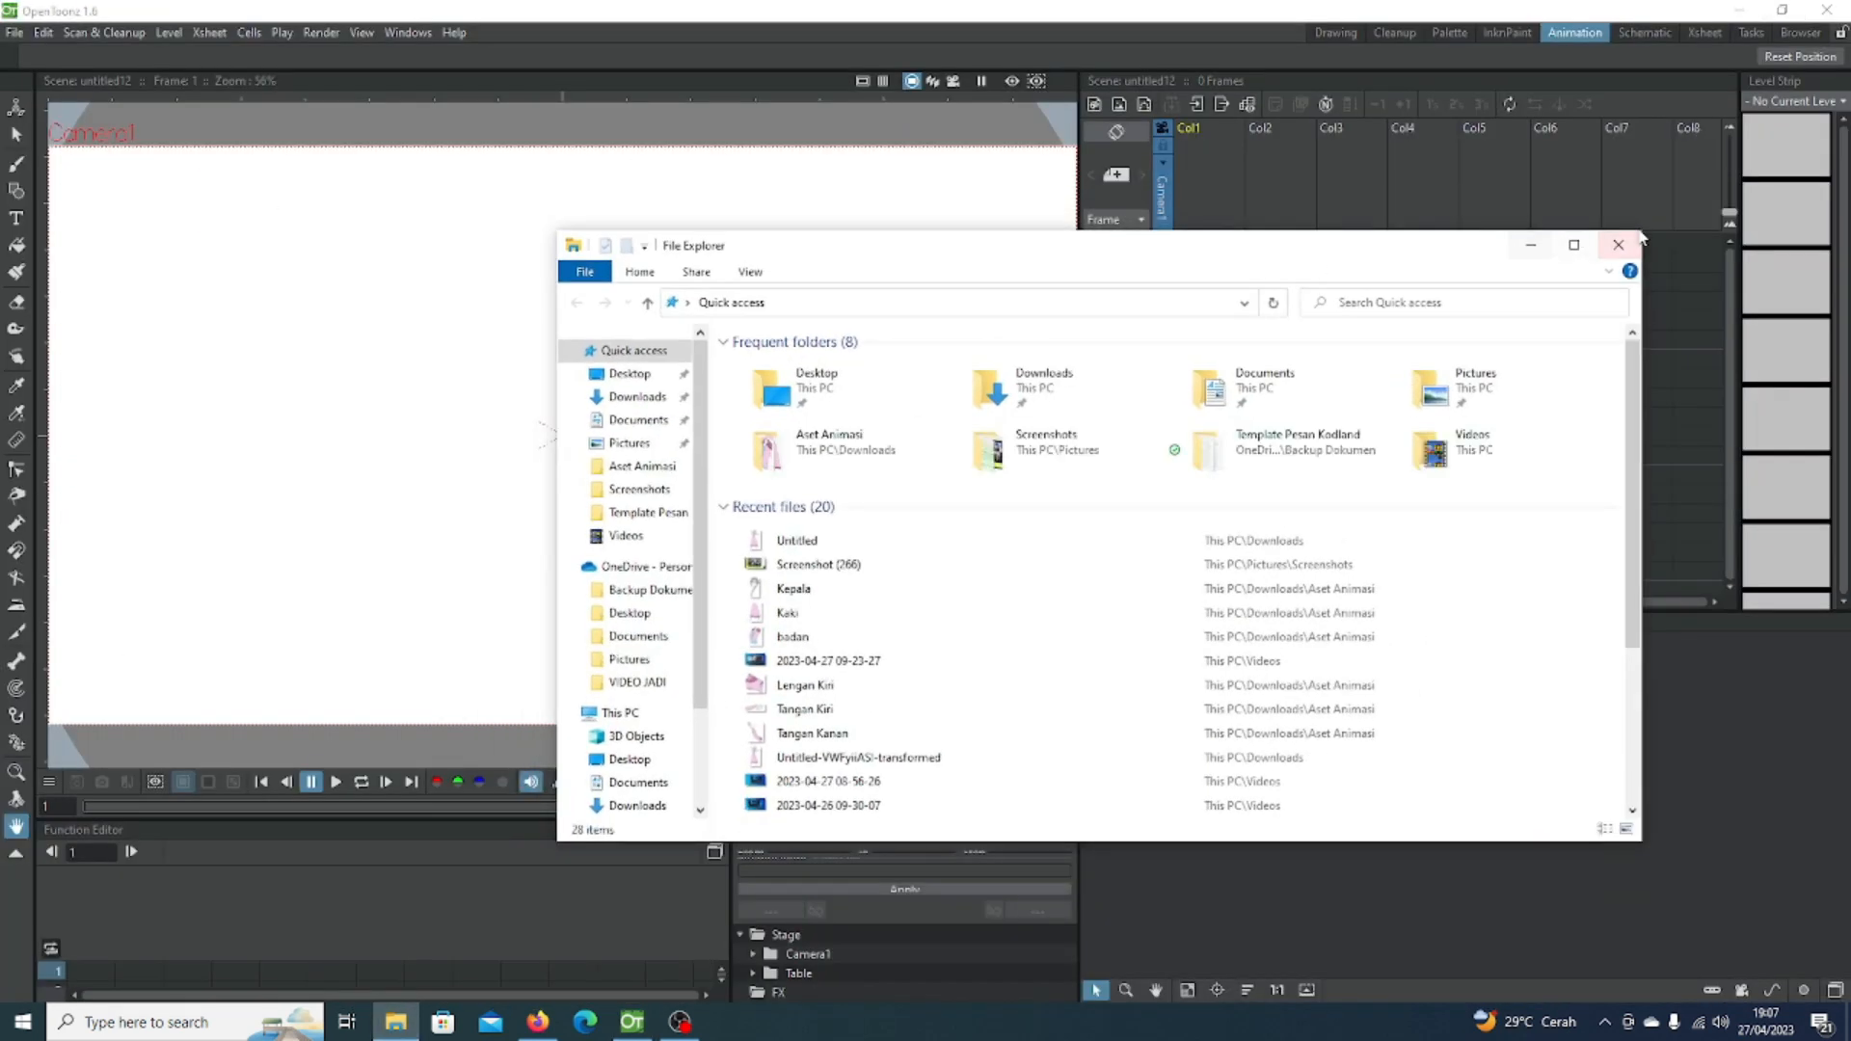
drag(1293, 255, 1326, 223)
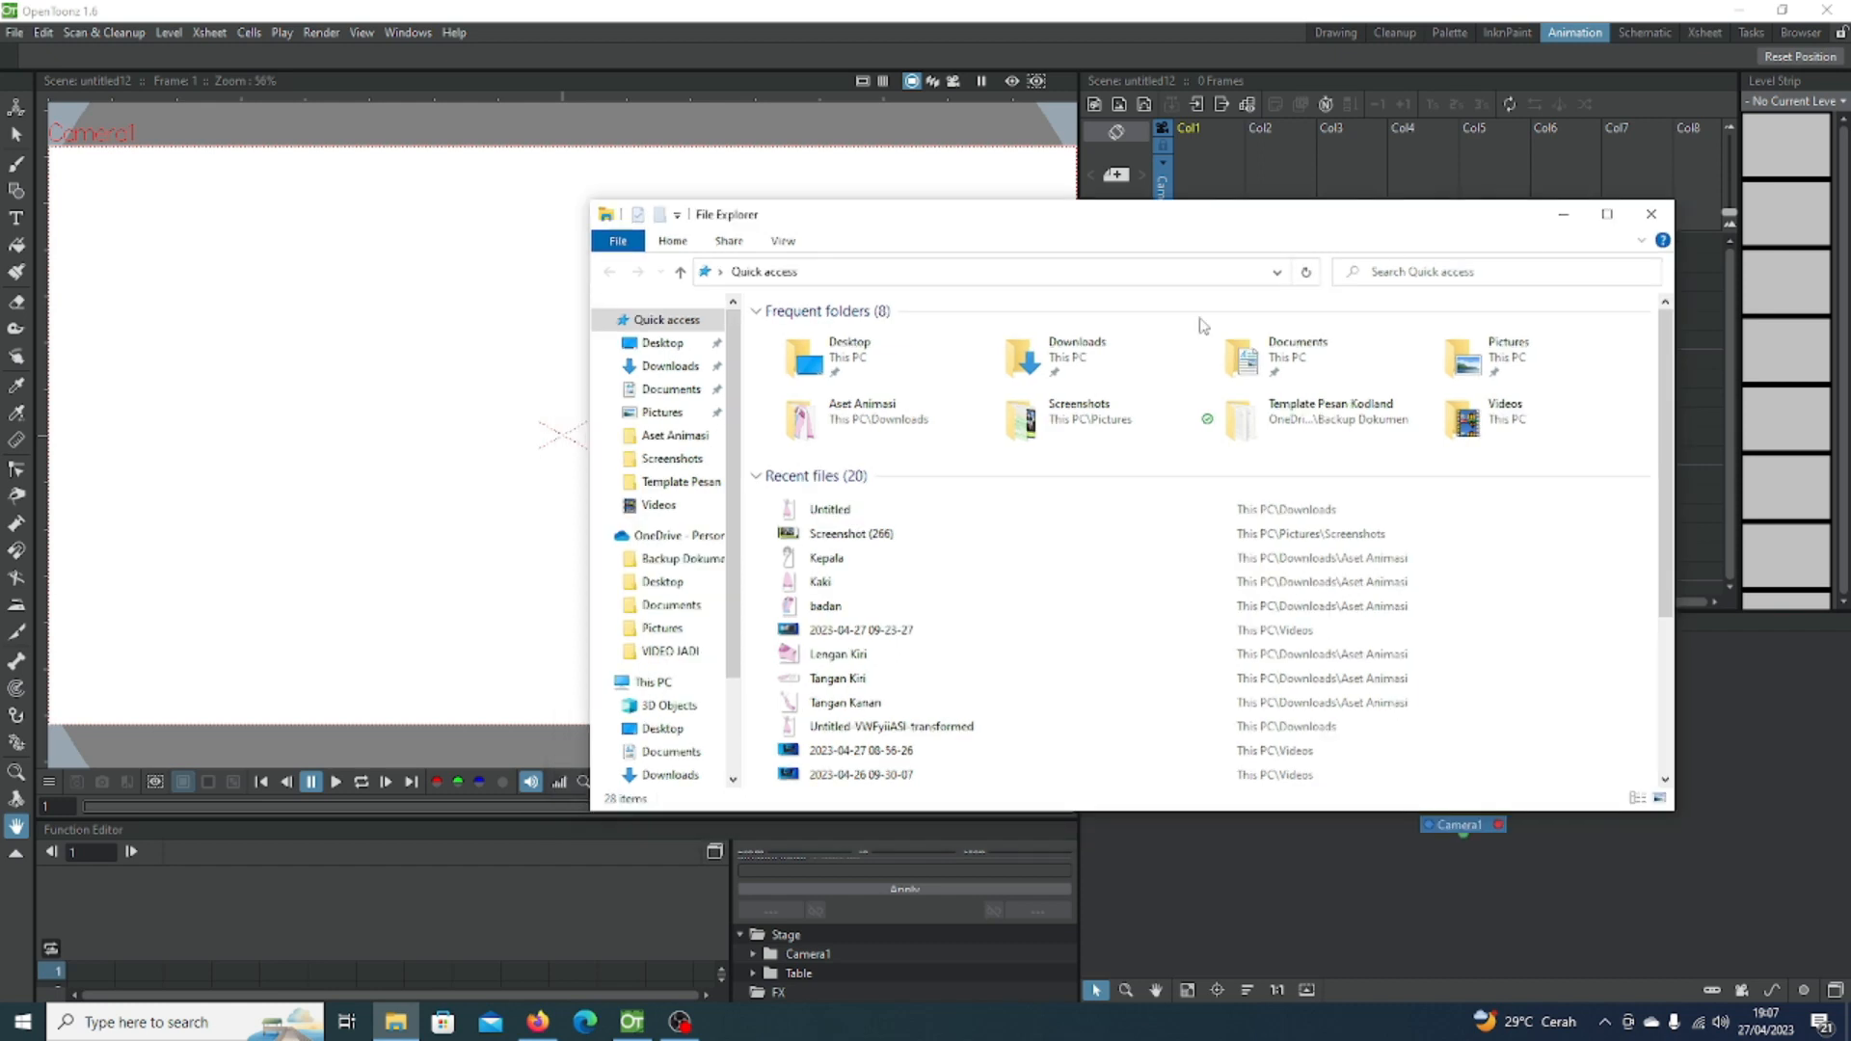
double_click(899, 412)
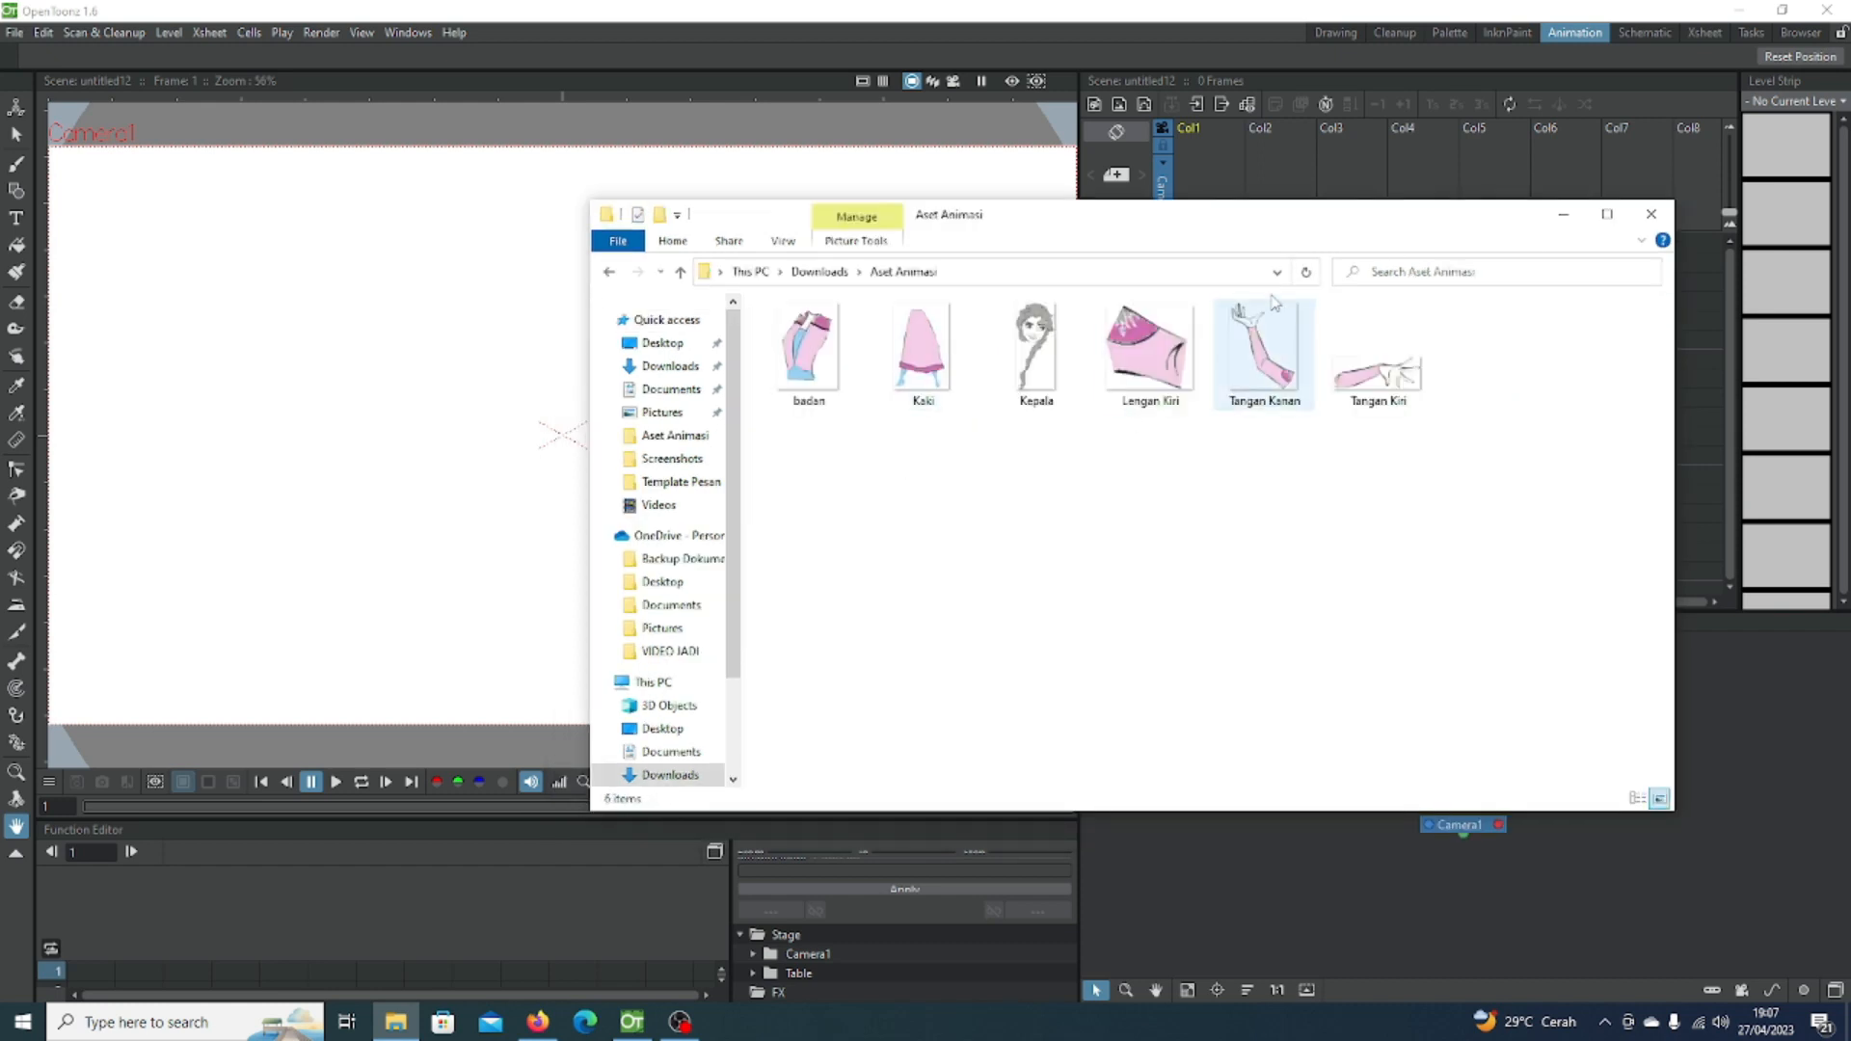
drag(1259, 222, 1362, 170)
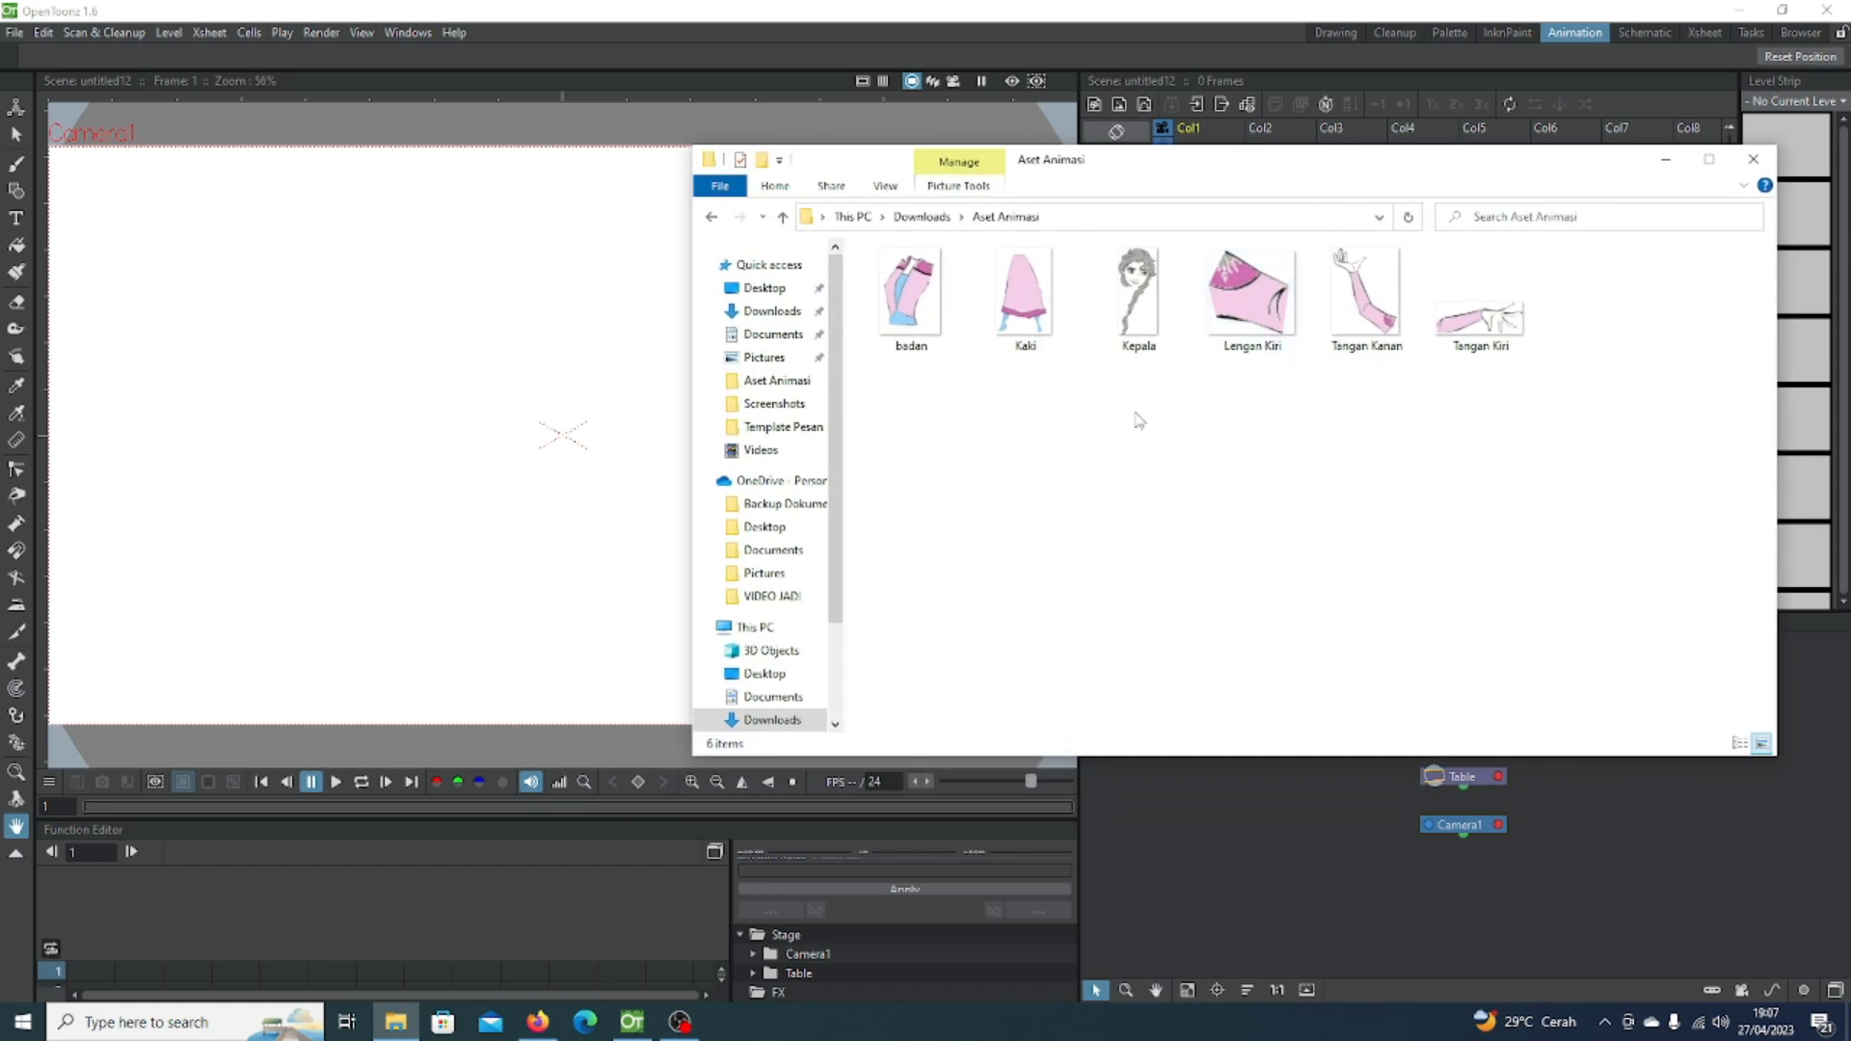
drag(1200, 166, 1210, 294)
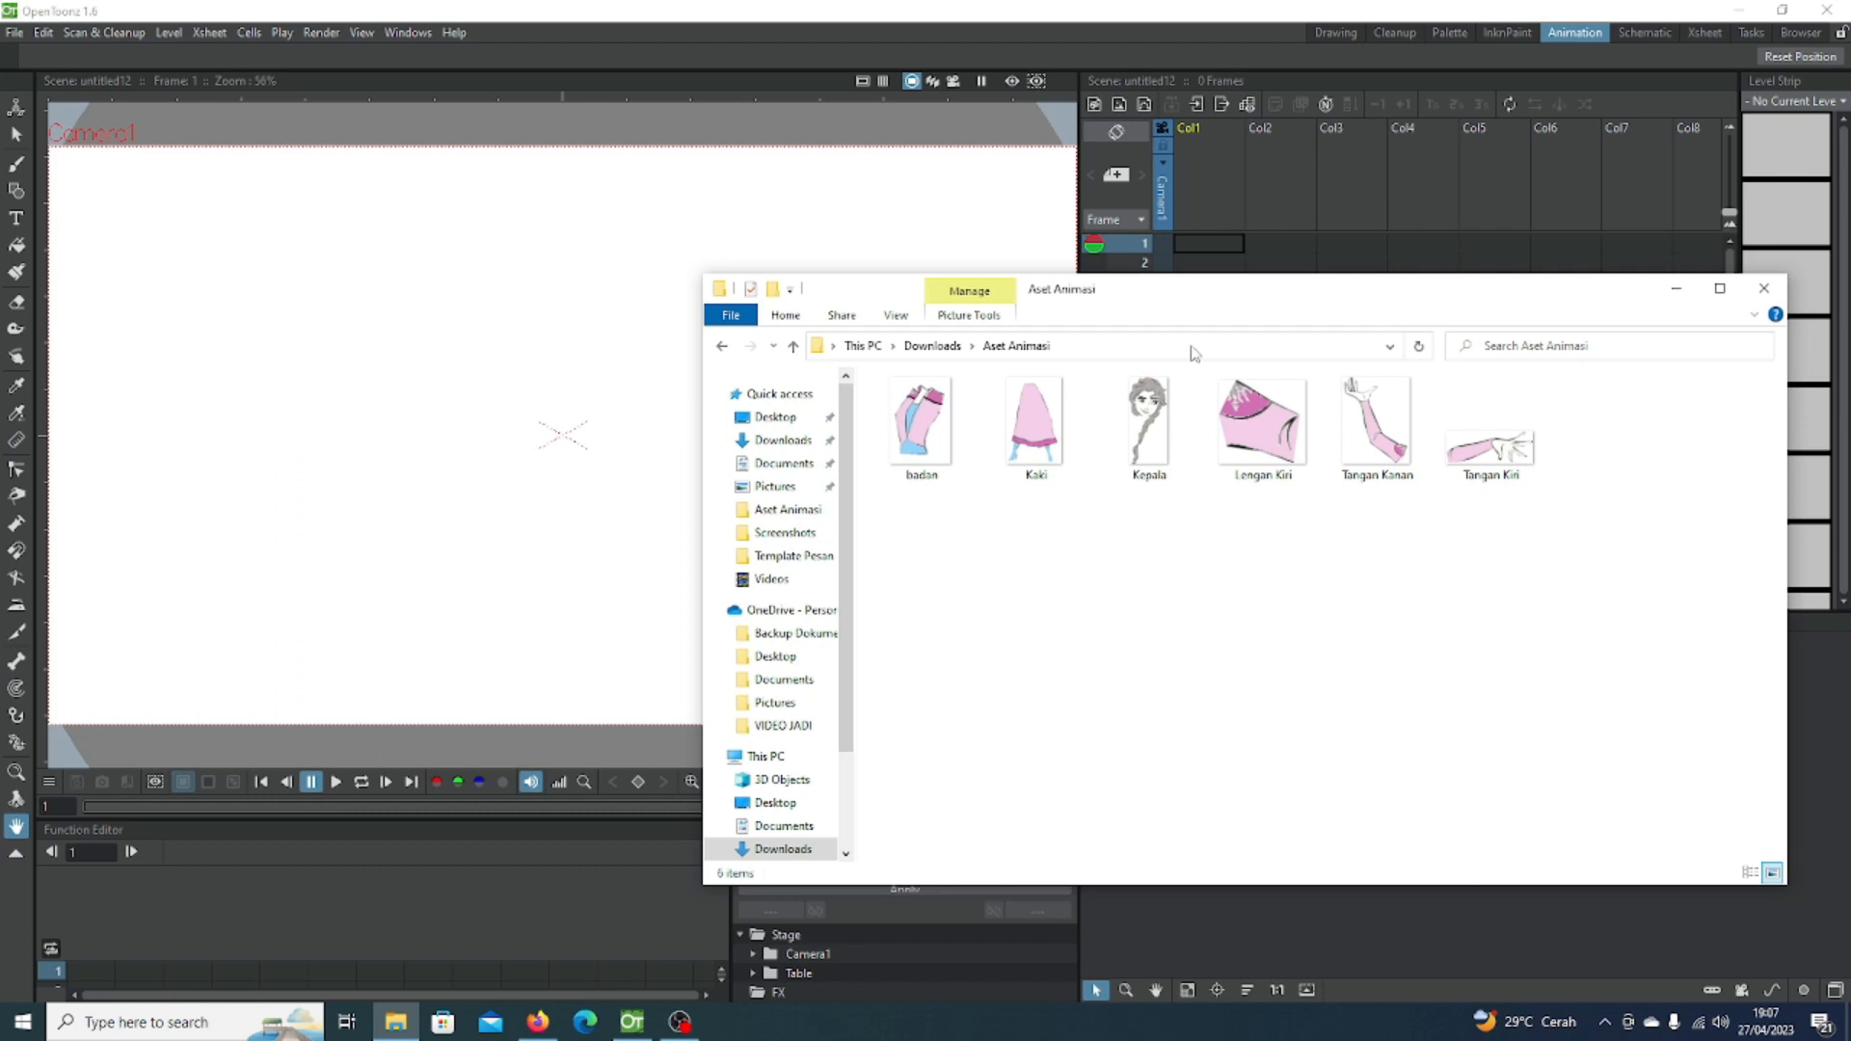
Step: Import the badan image from the Aset Animasi folder into the OpenToonz scene, keeping the existing project file
drag(928, 439, 438, 397)
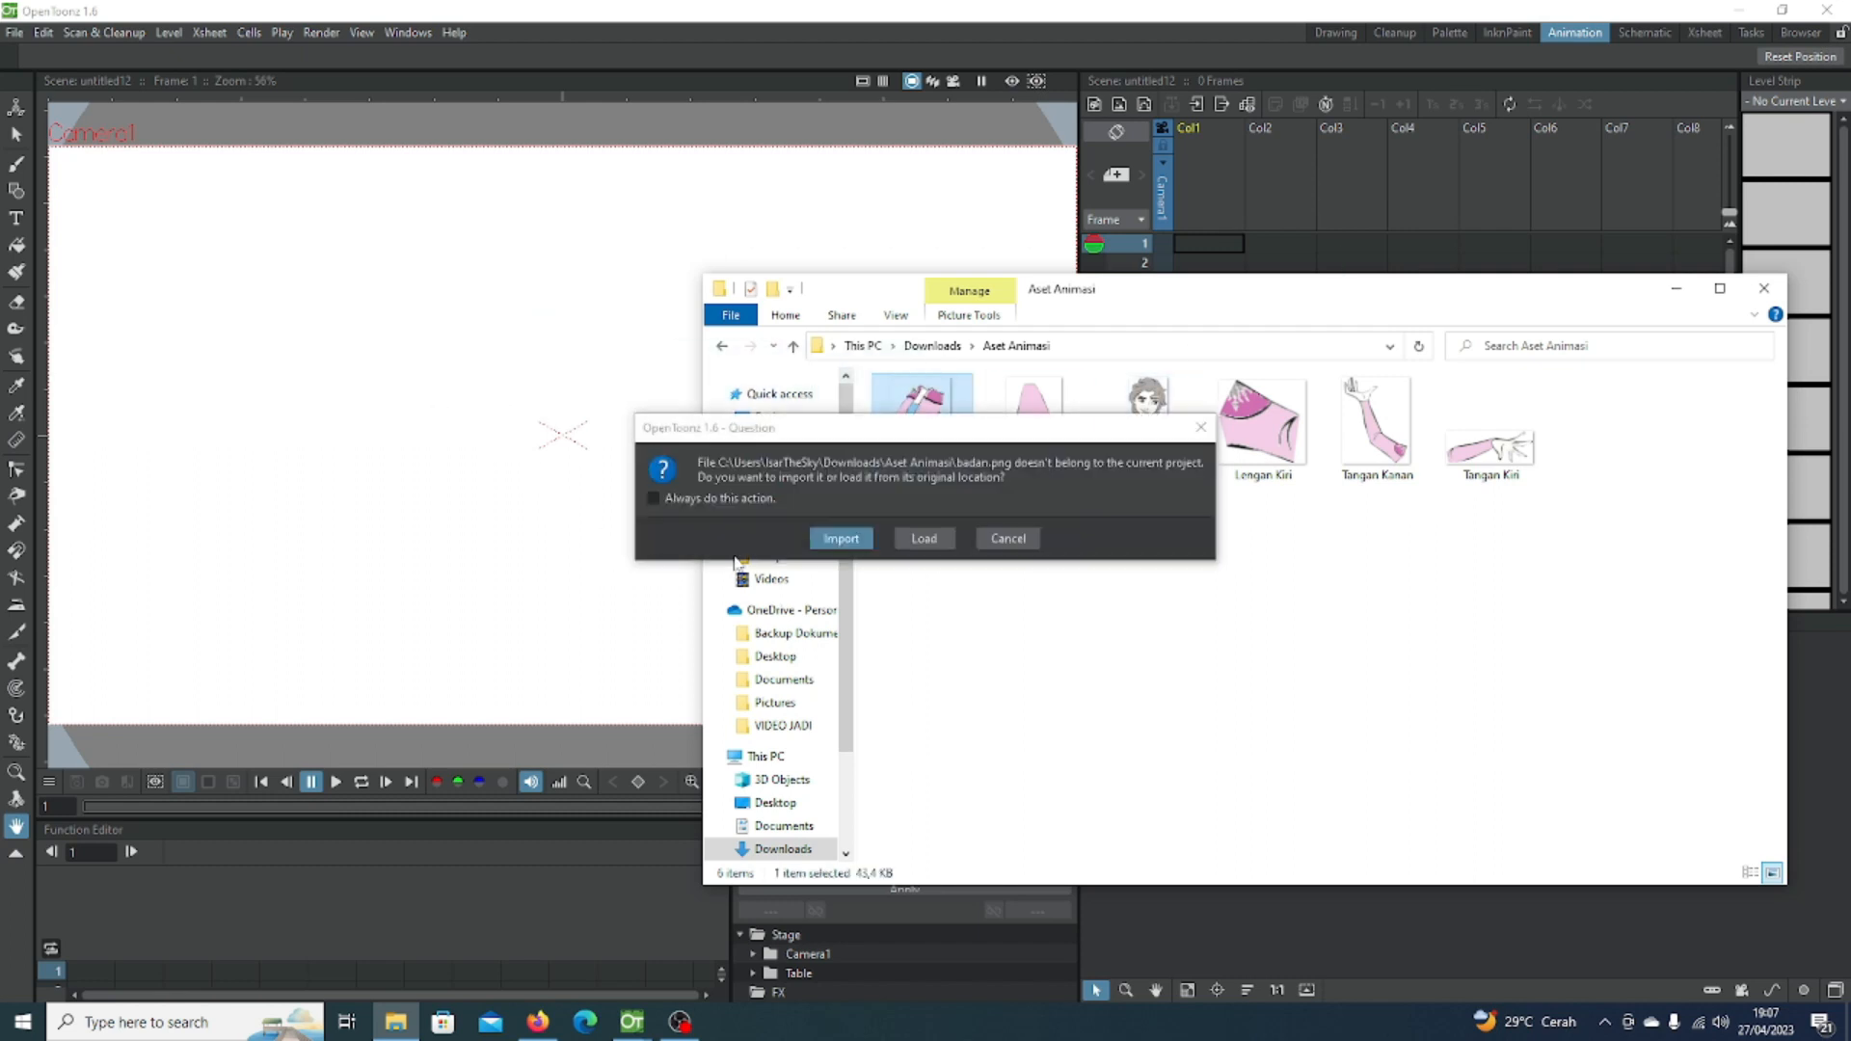
click(831, 537)
click(883, 592)
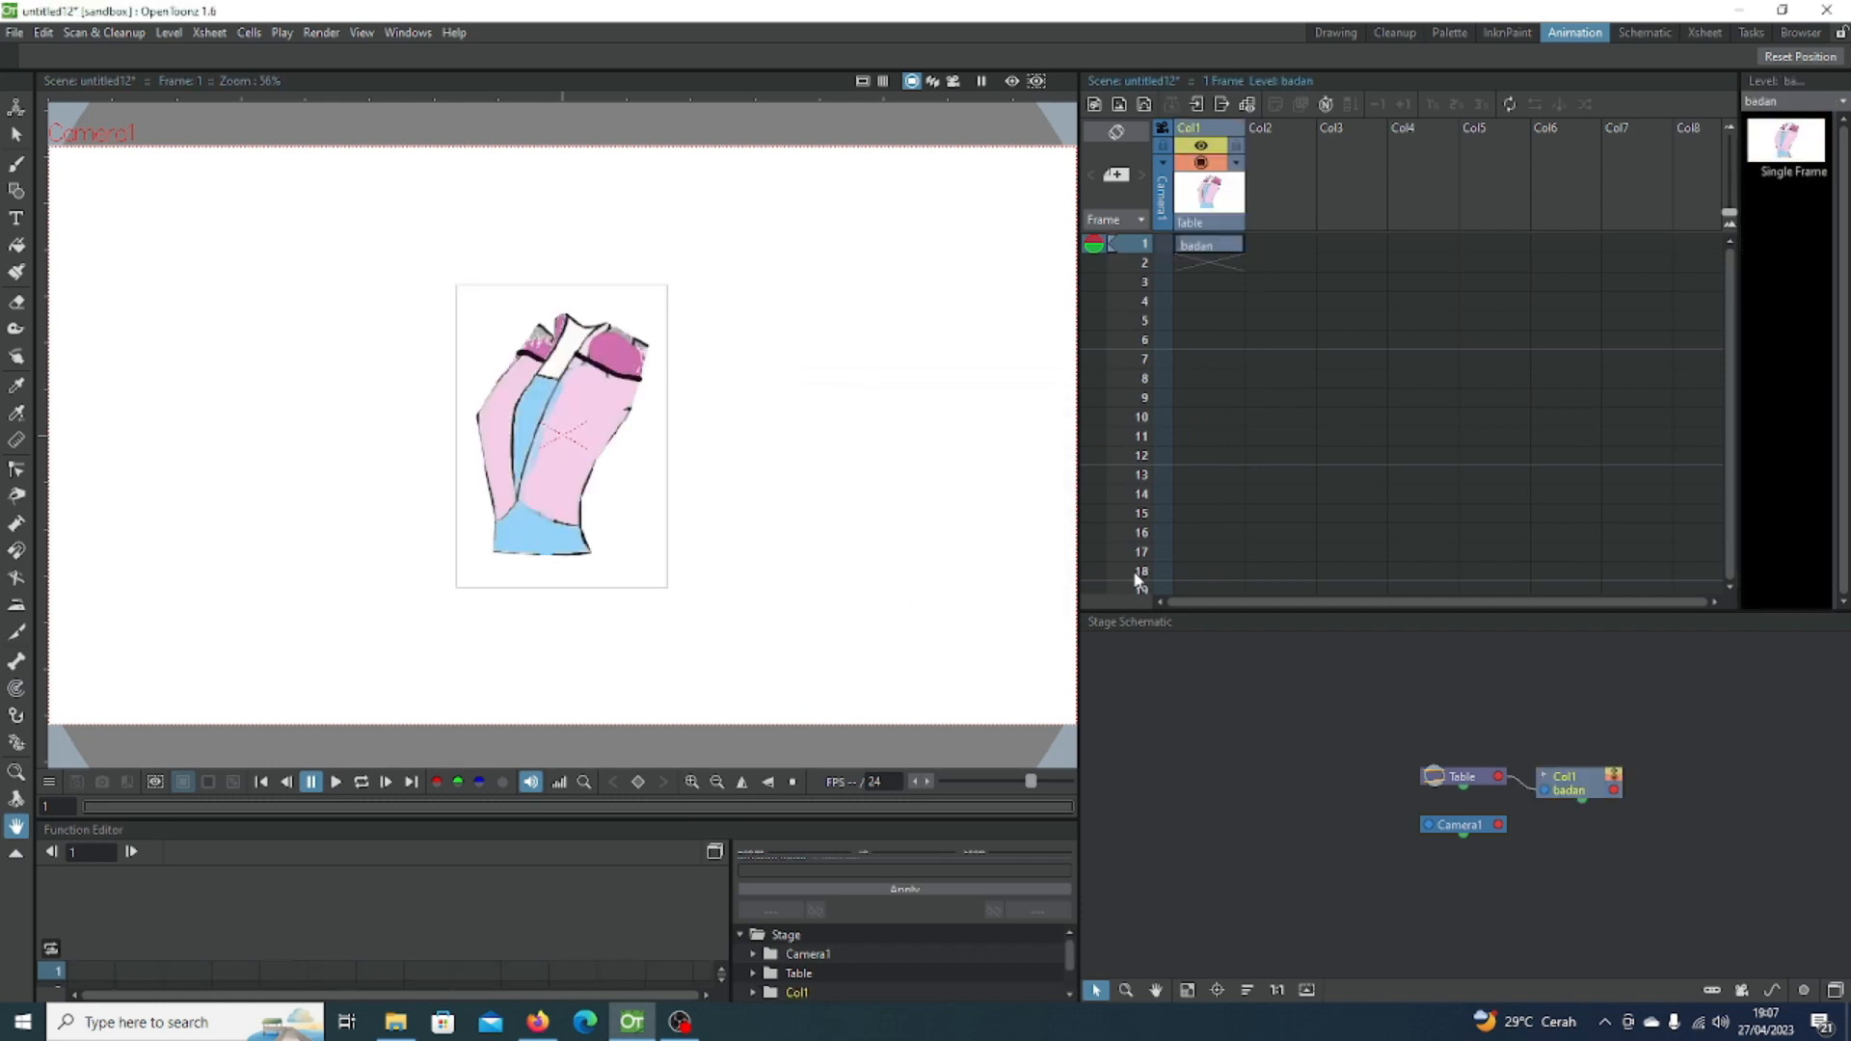
Step: Import the Kaki image from the File Explorer folder into the scene, keeping the existing project file
click(395, 1021)
drag(1043, 458, 509, 477)
click(823, 540)
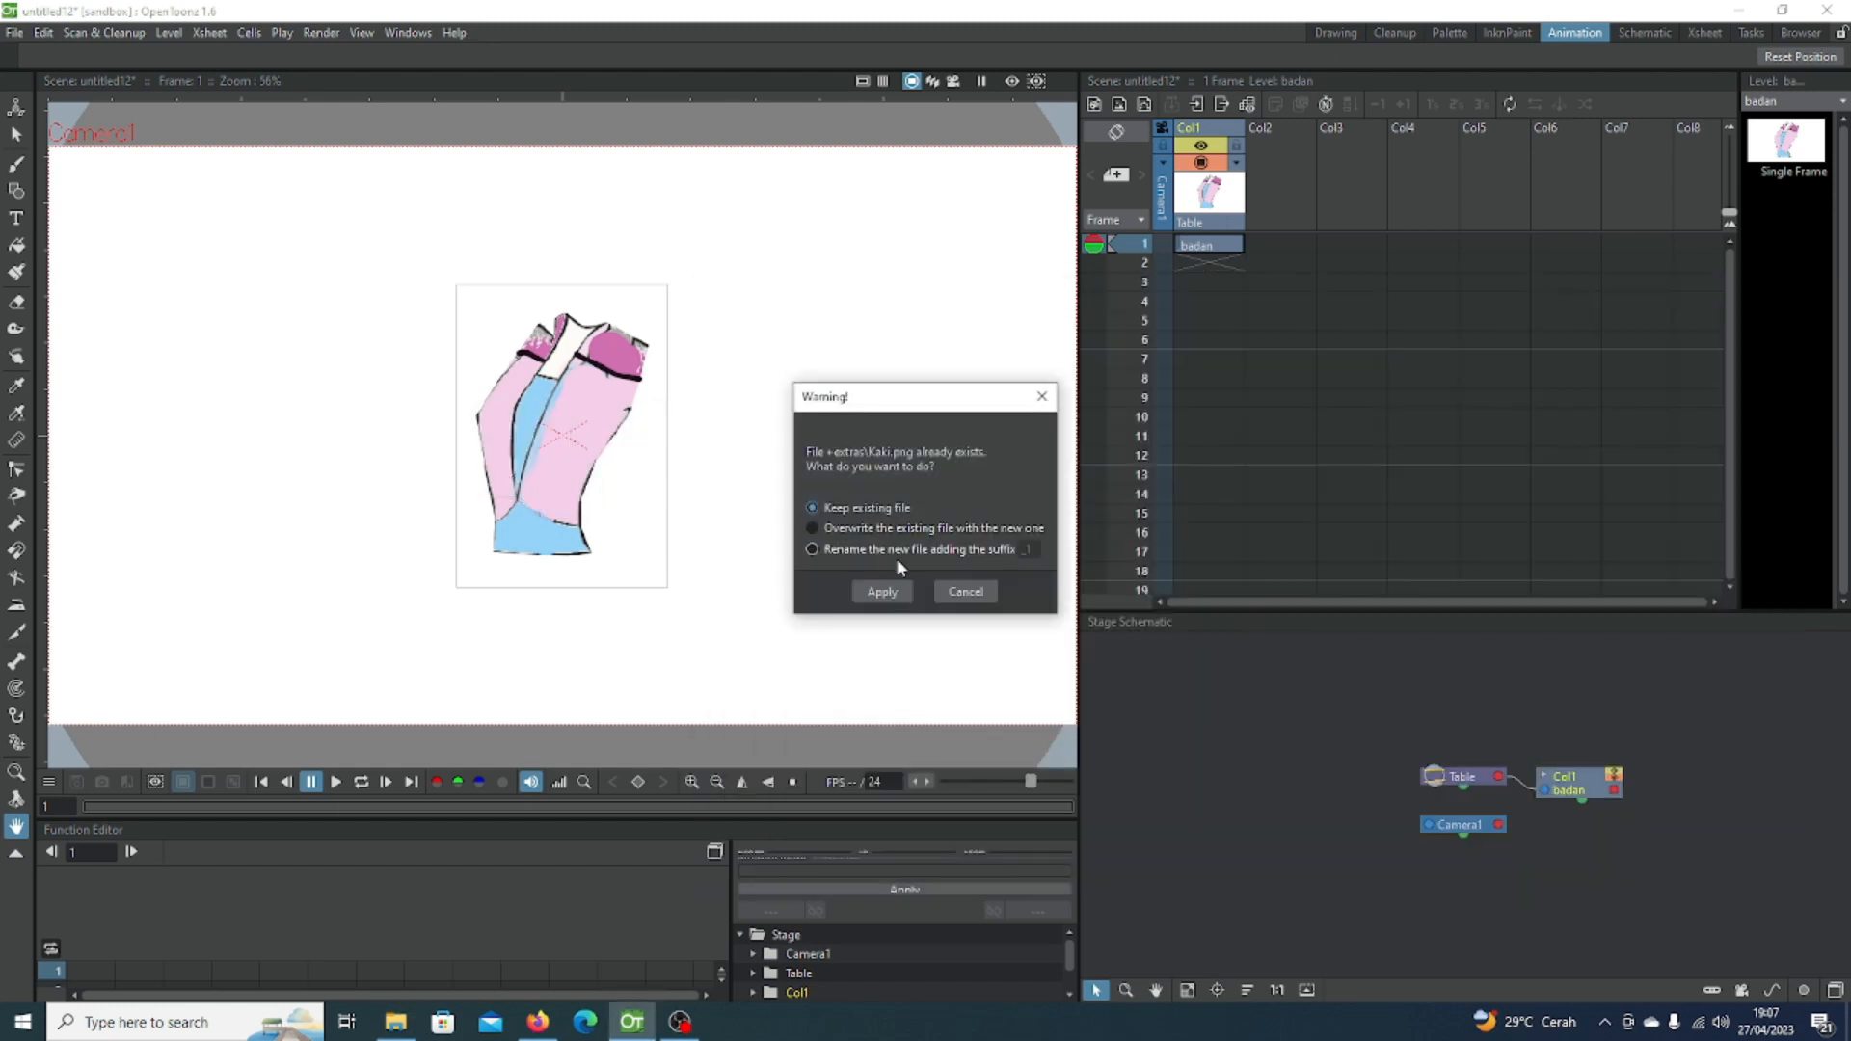
click(860, 588)
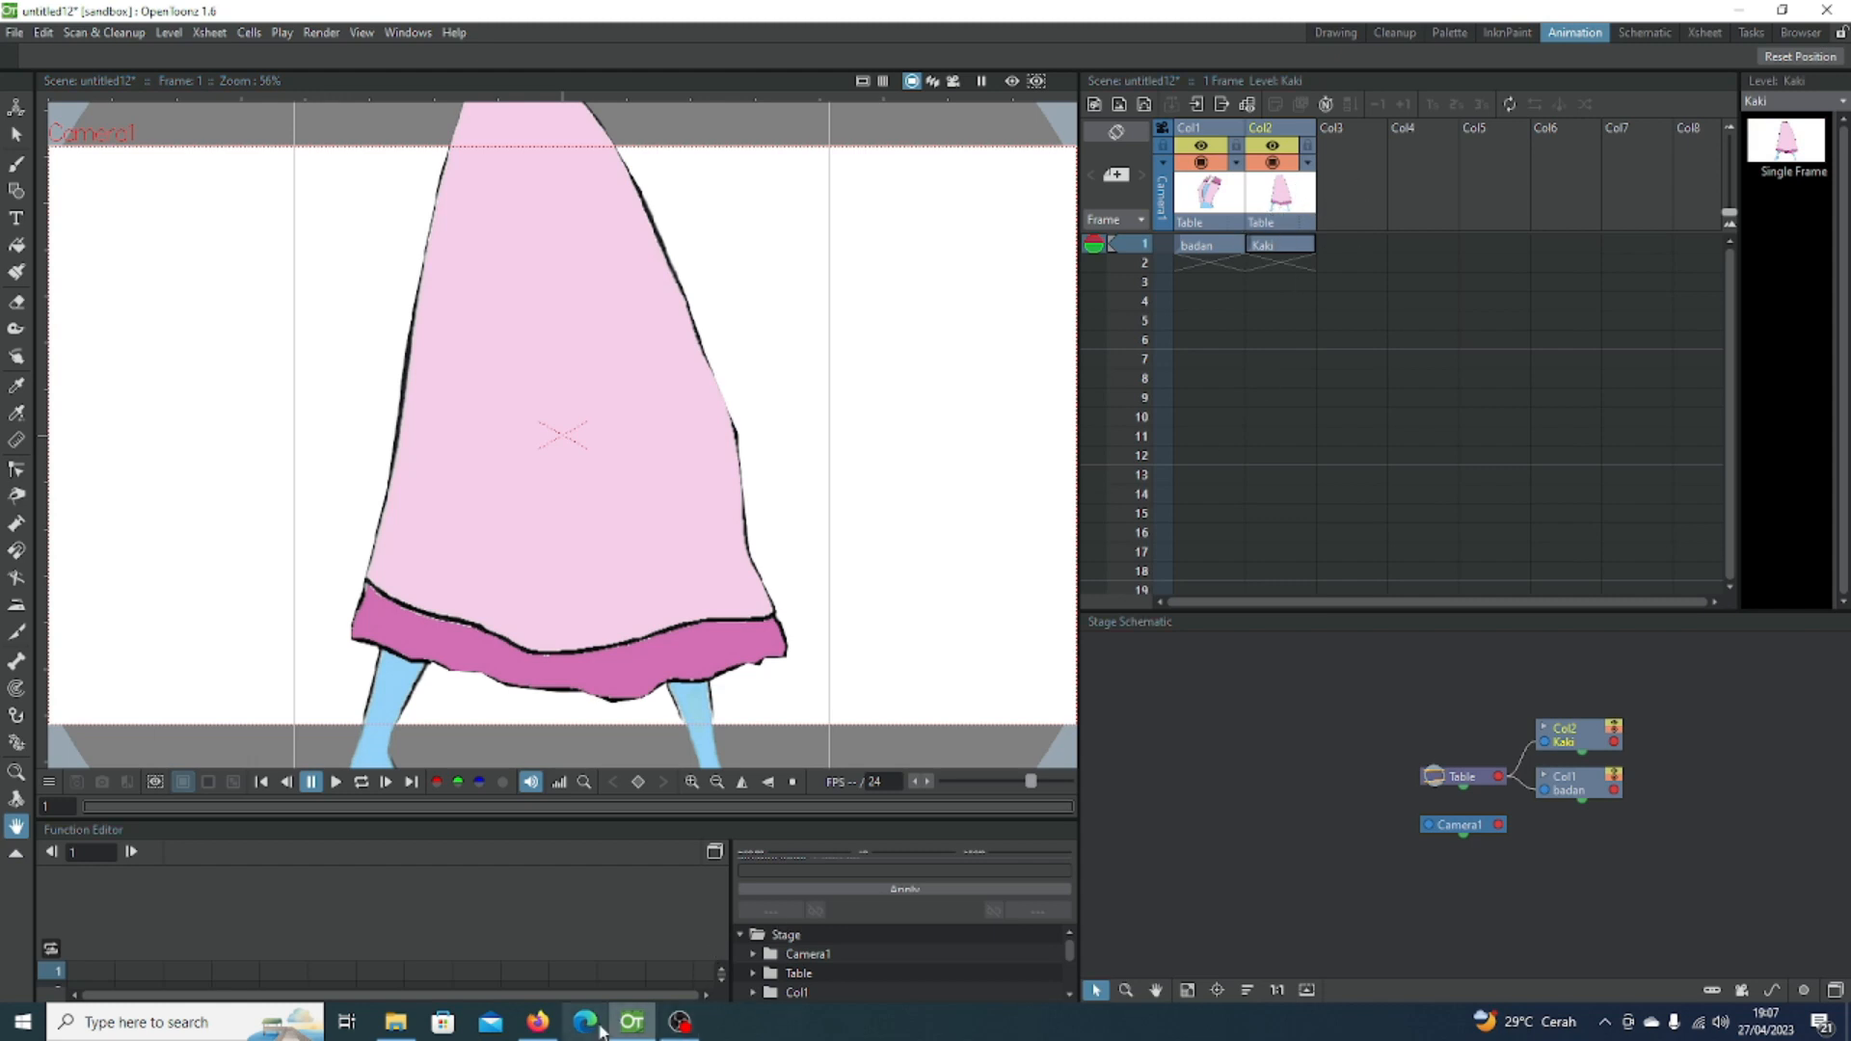
Step: Import the Kepala image from the File Explorer folder into the scene, keeping the existing project file
click(396, 1022)
drag(1149, 424, 665, 477)
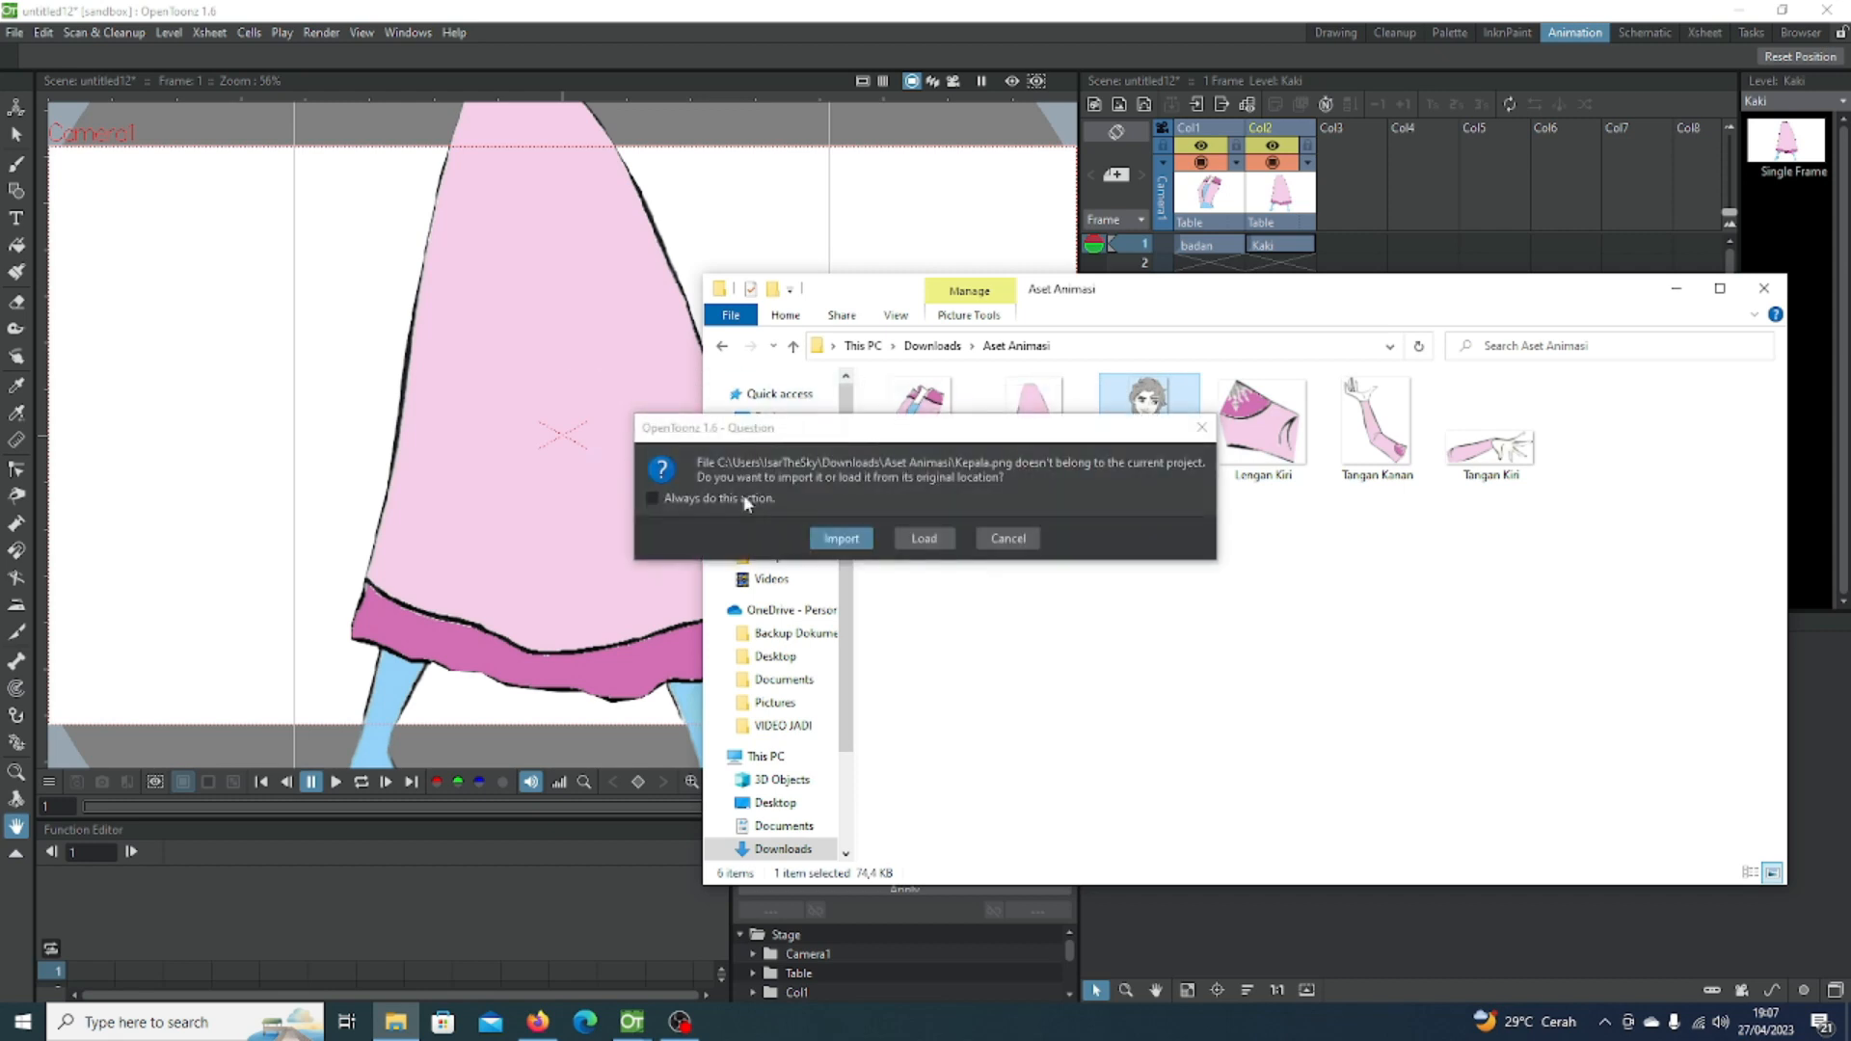
click(842, 539)
click(852, 588)
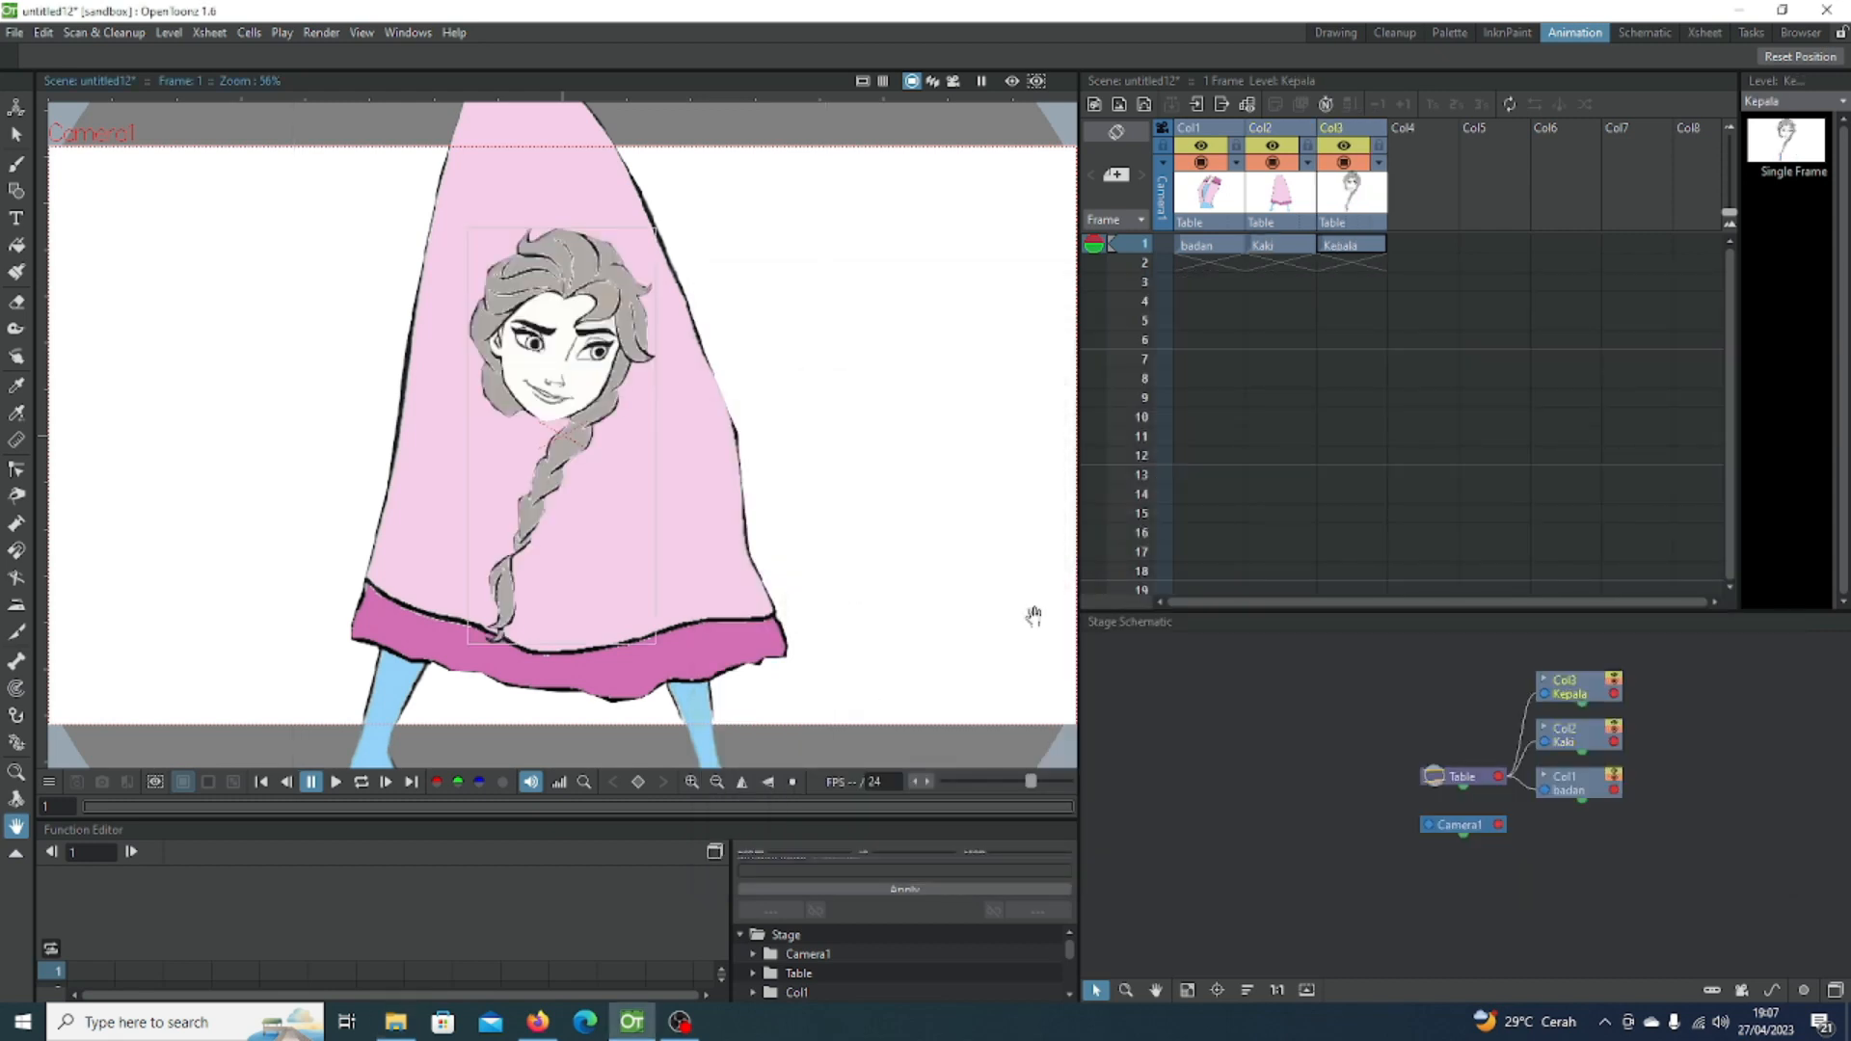
Step: Import the Lengan Kiri image from the File Explorer folder into the scene, keeping the existing project file
key(alt+Tab)
drag(1265, 429, 646, 463)
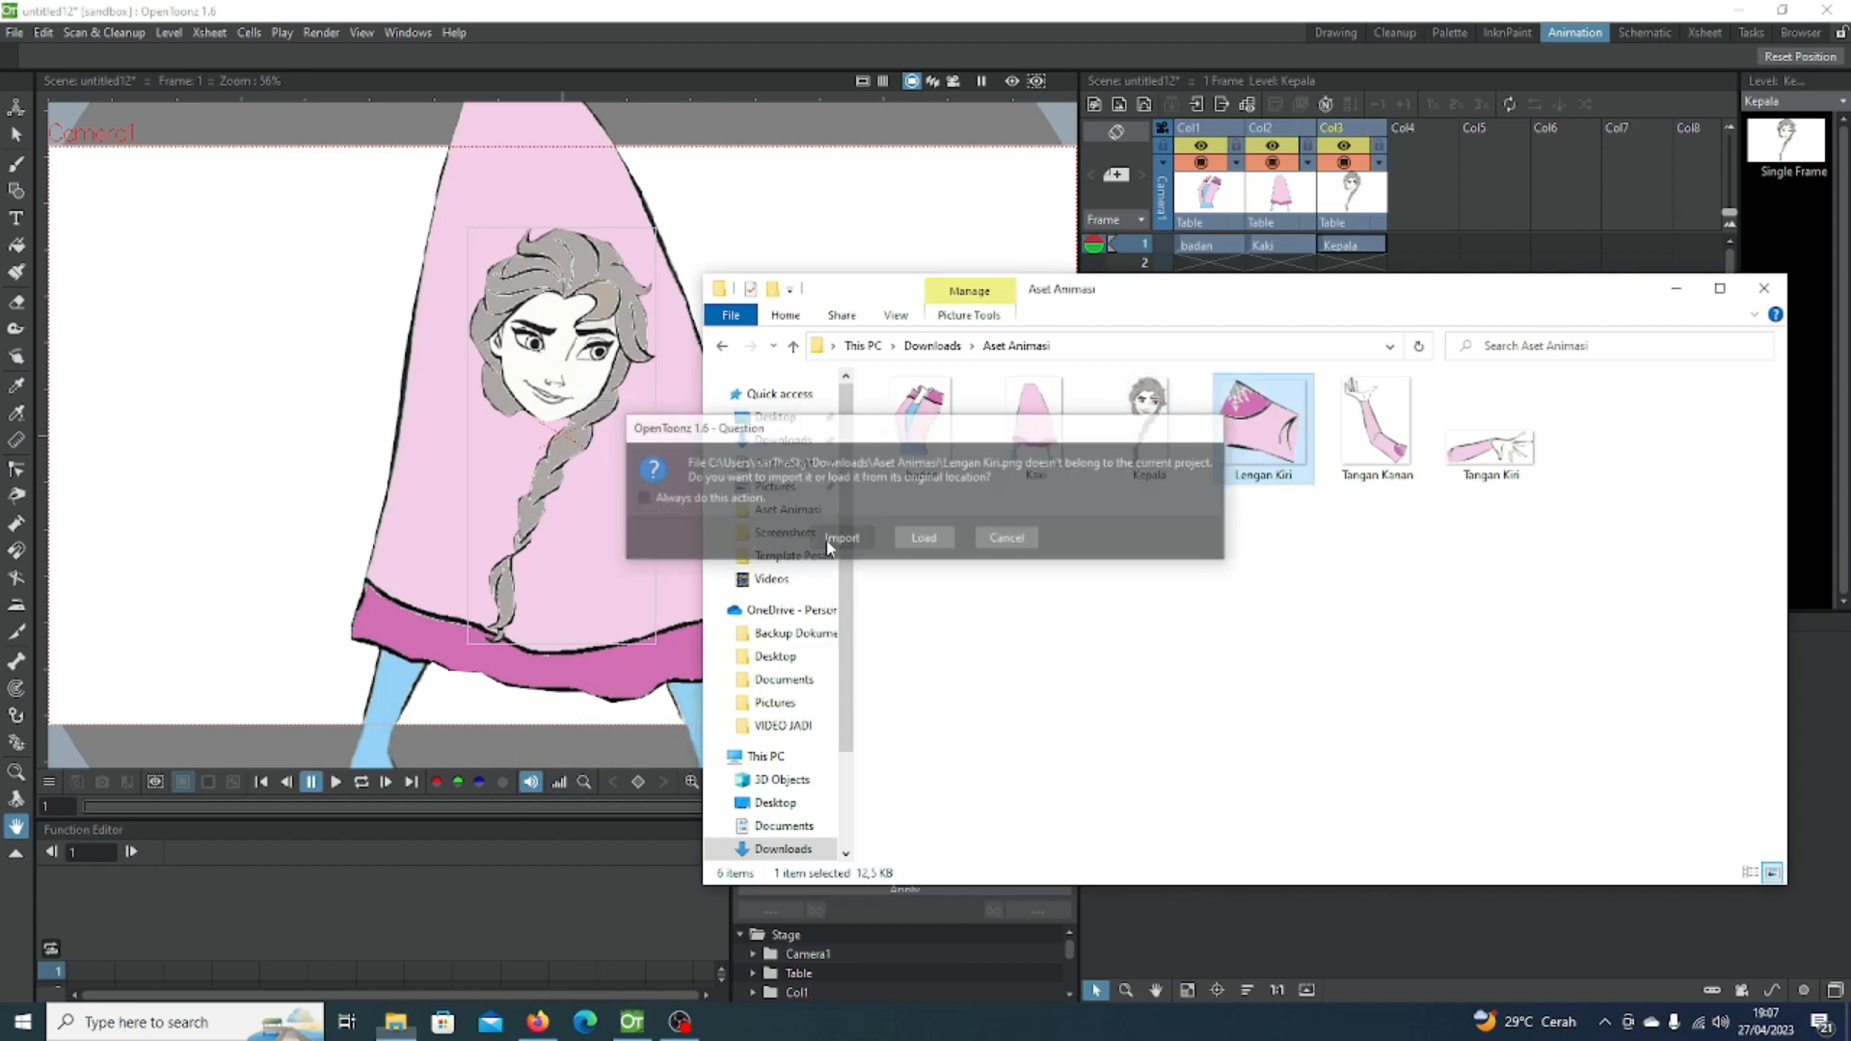
click(841, 539)
click(881, 591)
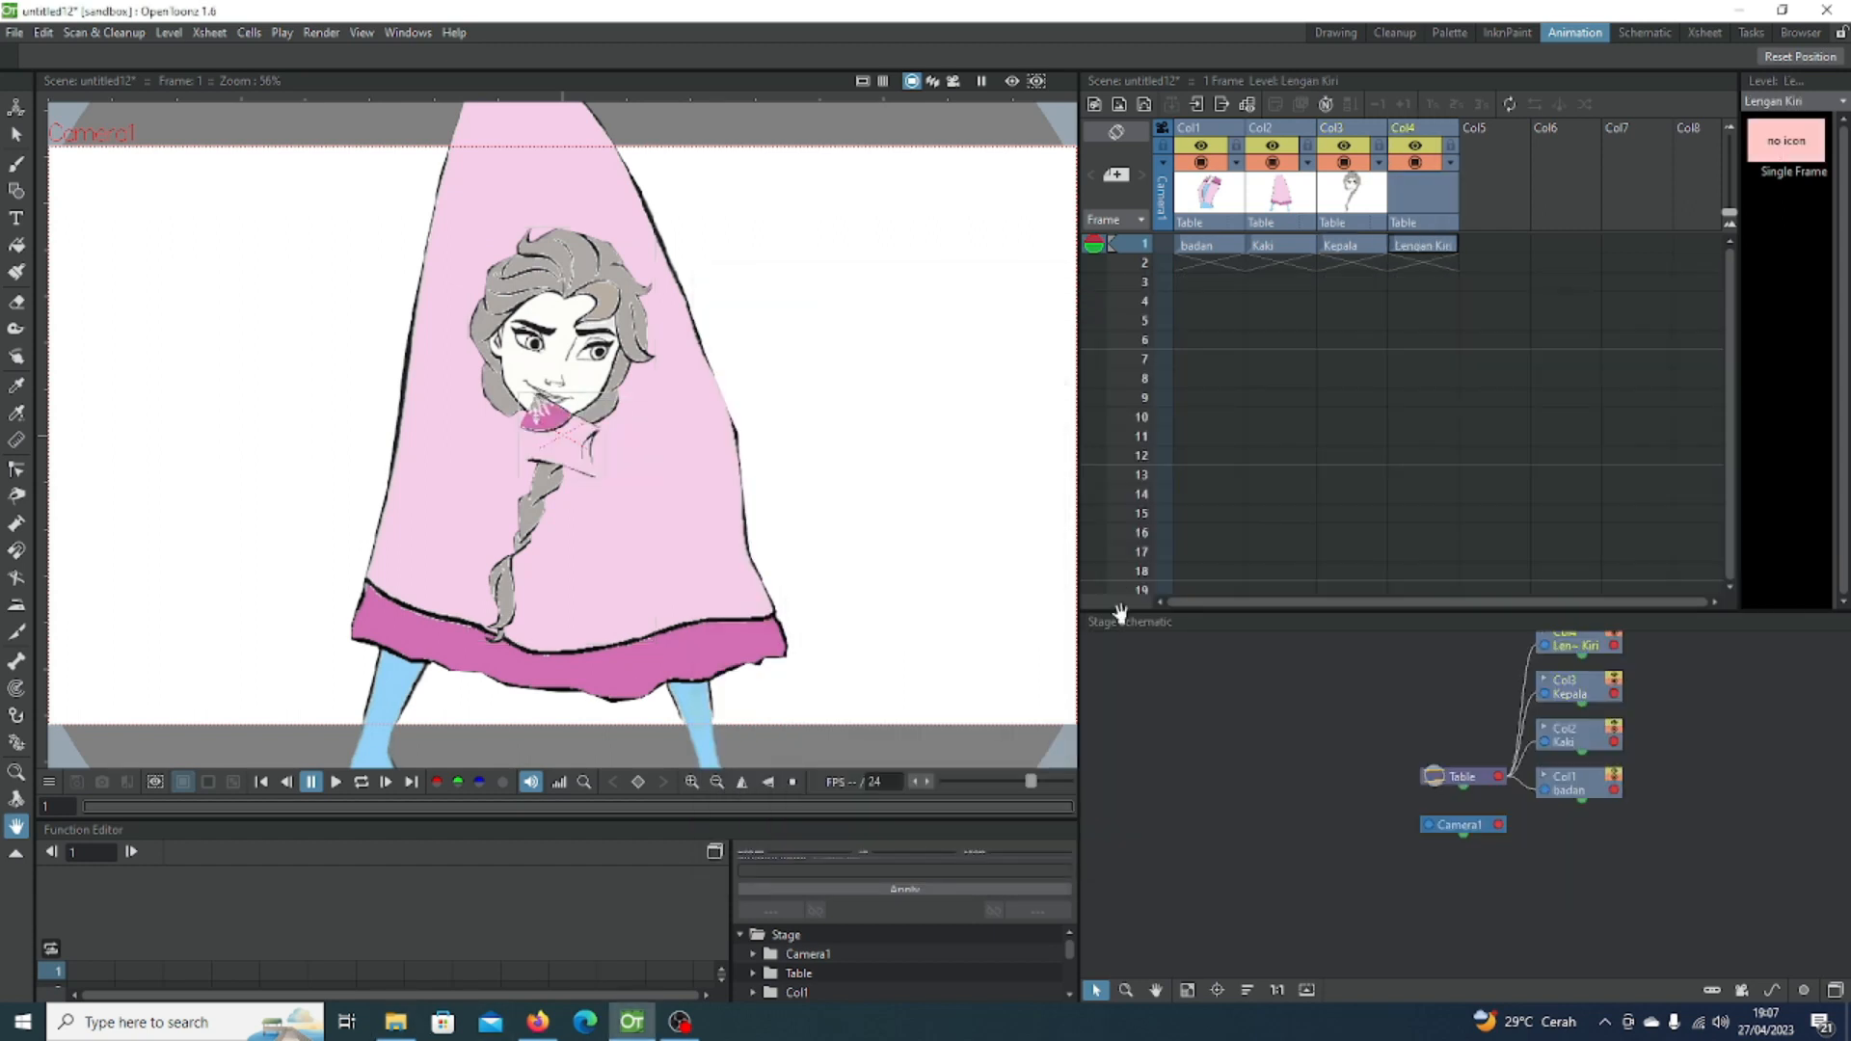
Step: Import the Tangan Kanan image from the File Explorer folder into the scene, keeping the existing project file
click(395, 1022)
drag(1377, 424, 588, 463)
click(841, 538)
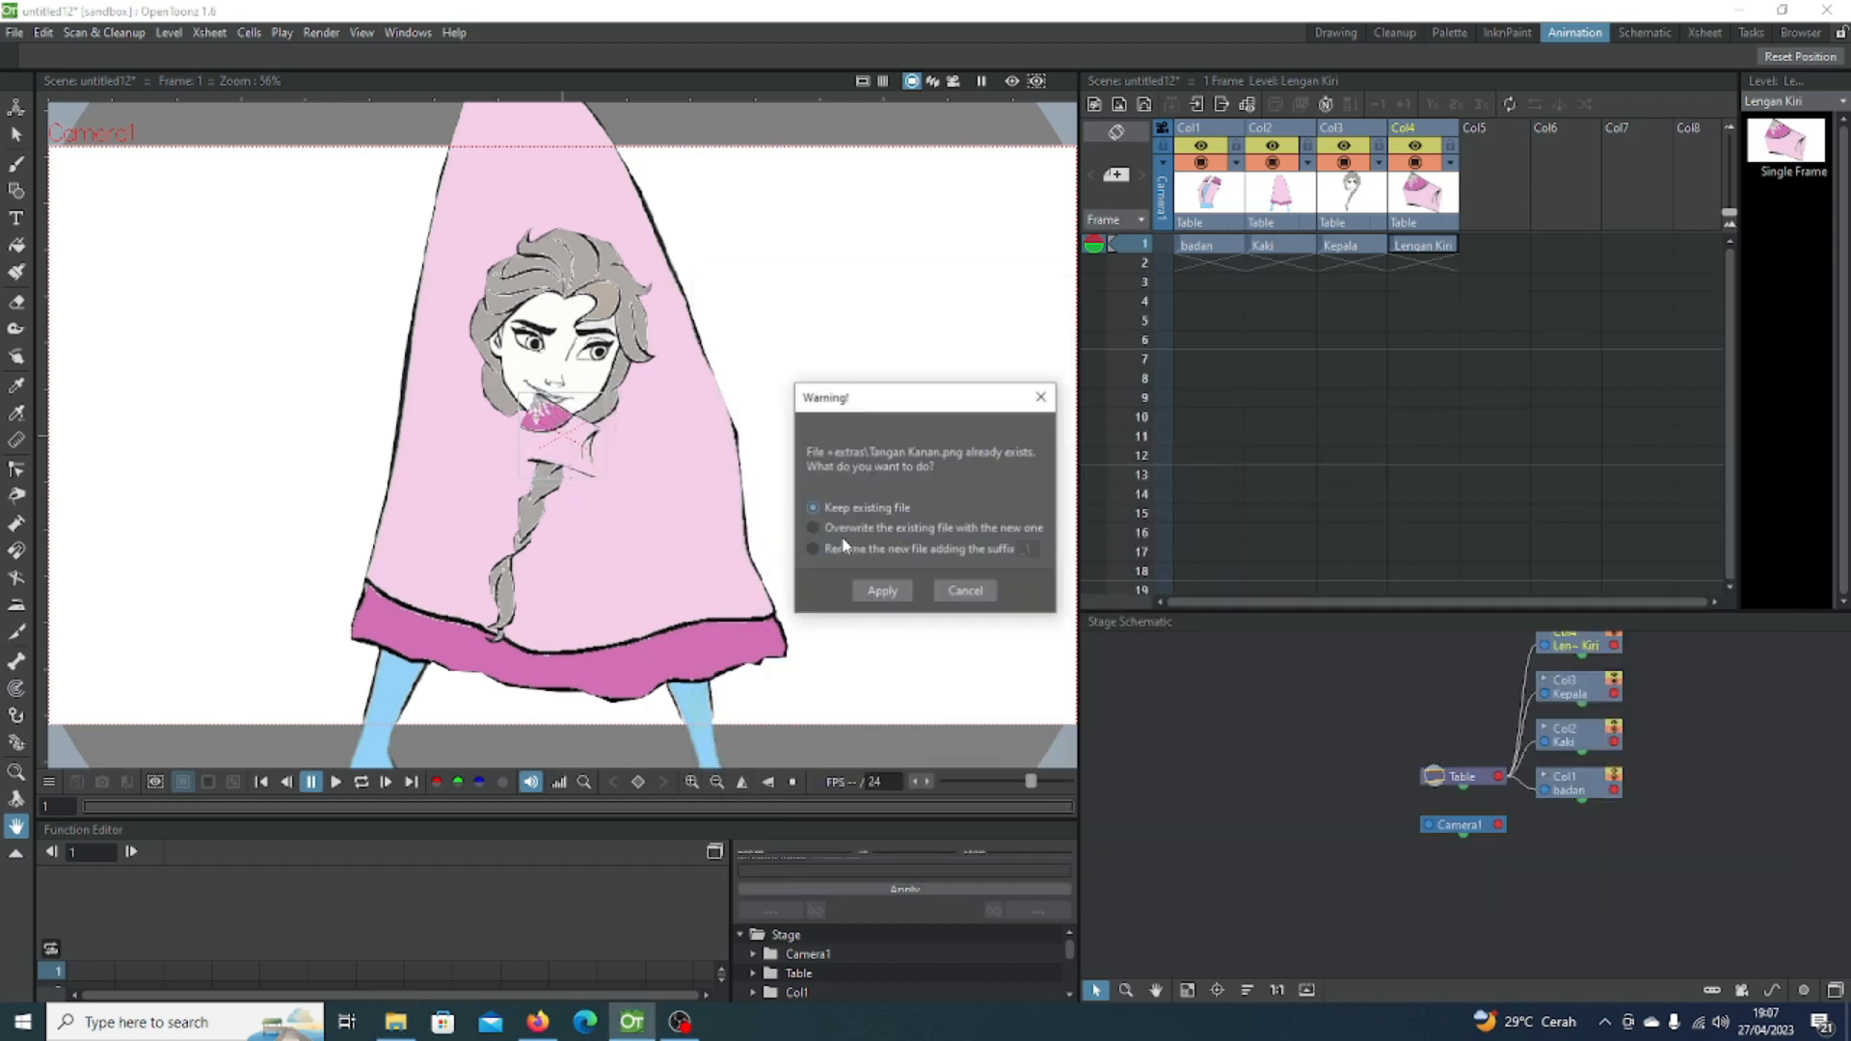
click(882, 591)
Step: Import the Tangan Kiri image from the File Explorer folder into the scene, keeping the existing project file
mouse_move(395, 1022)
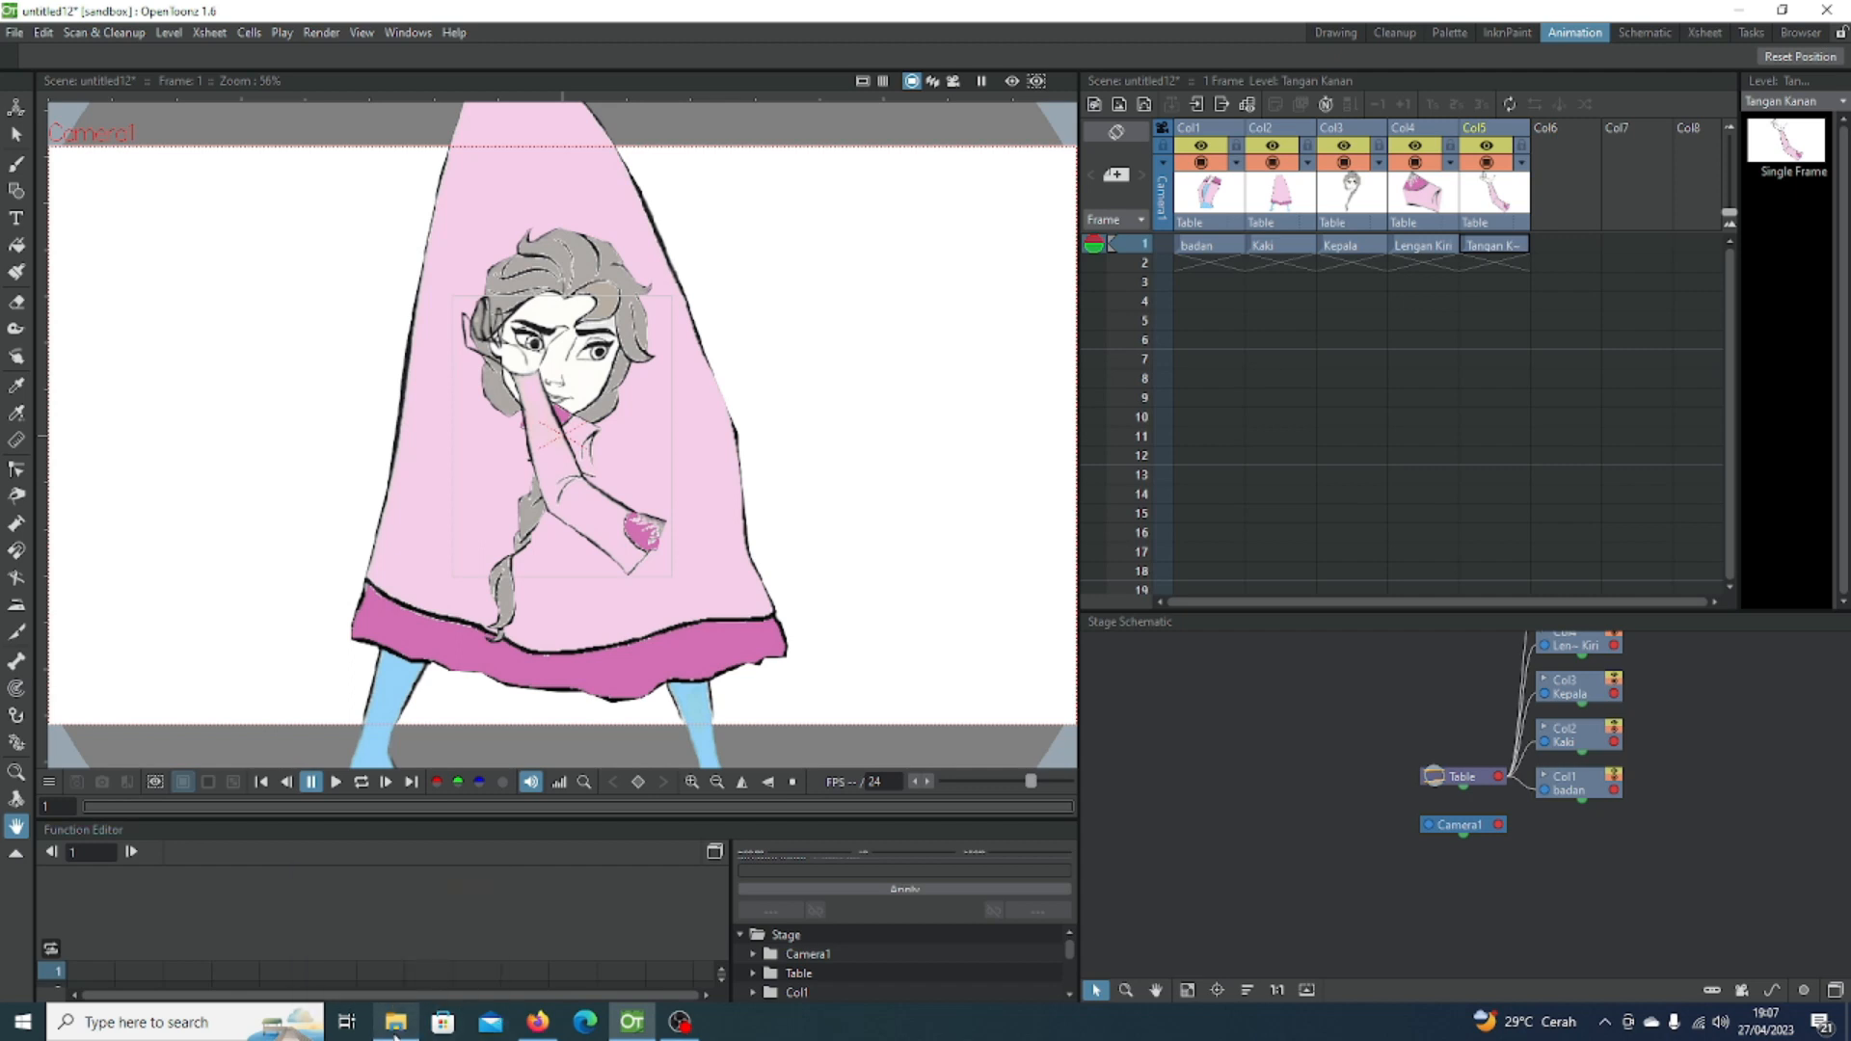
click(432, 969)
drag(1499, 448, 635, 513)
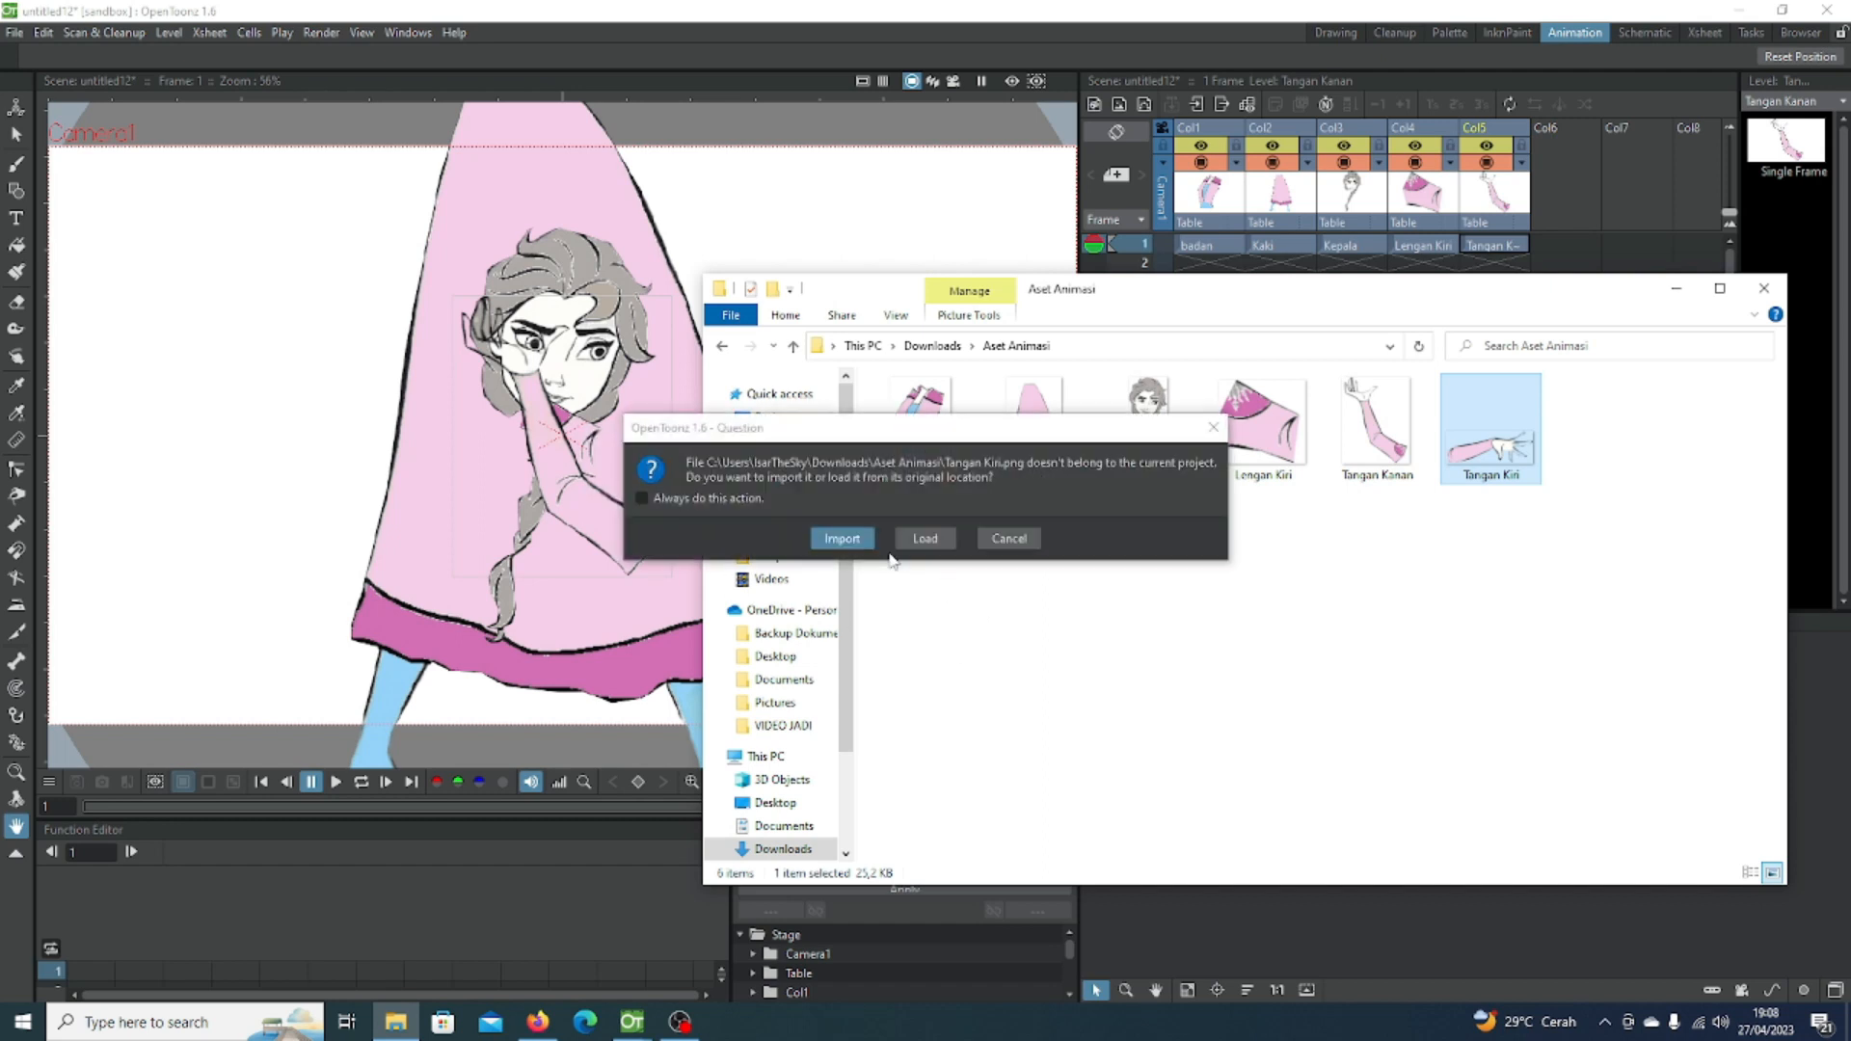
click(853, 536)
click(882, 591)
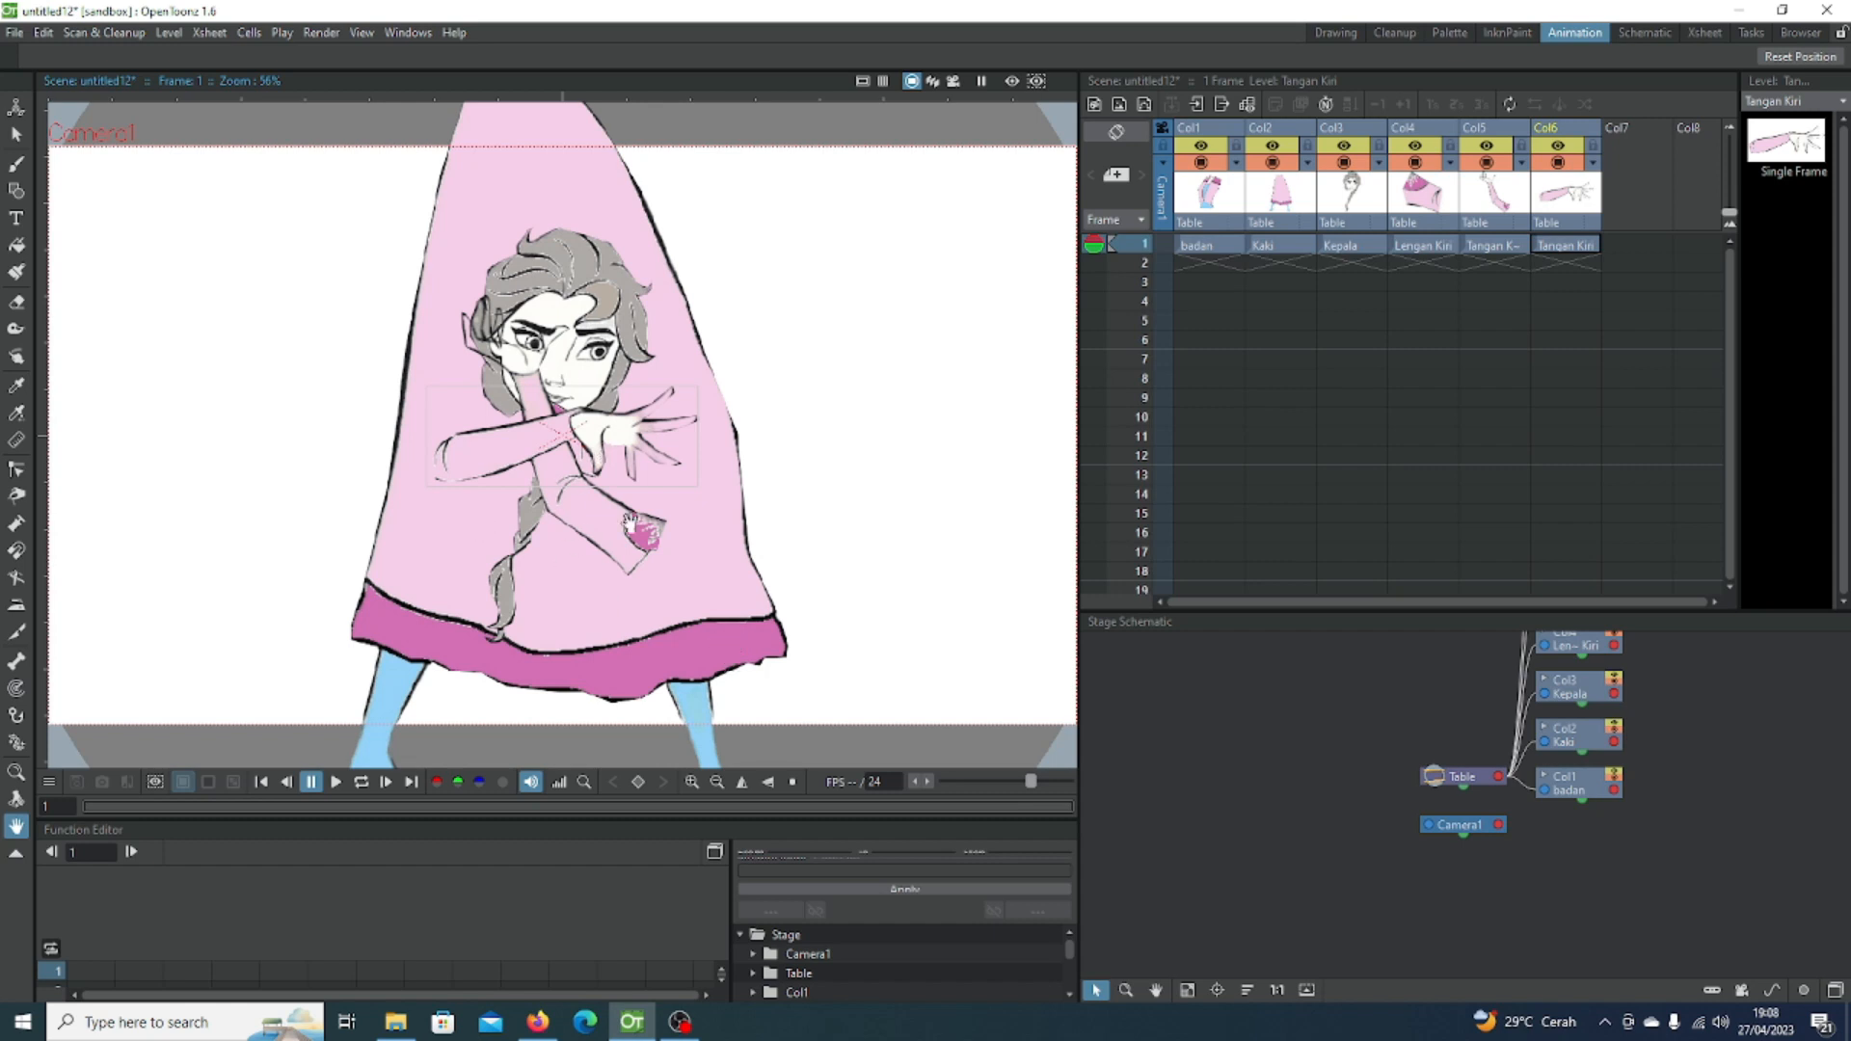
click(1209, 248)
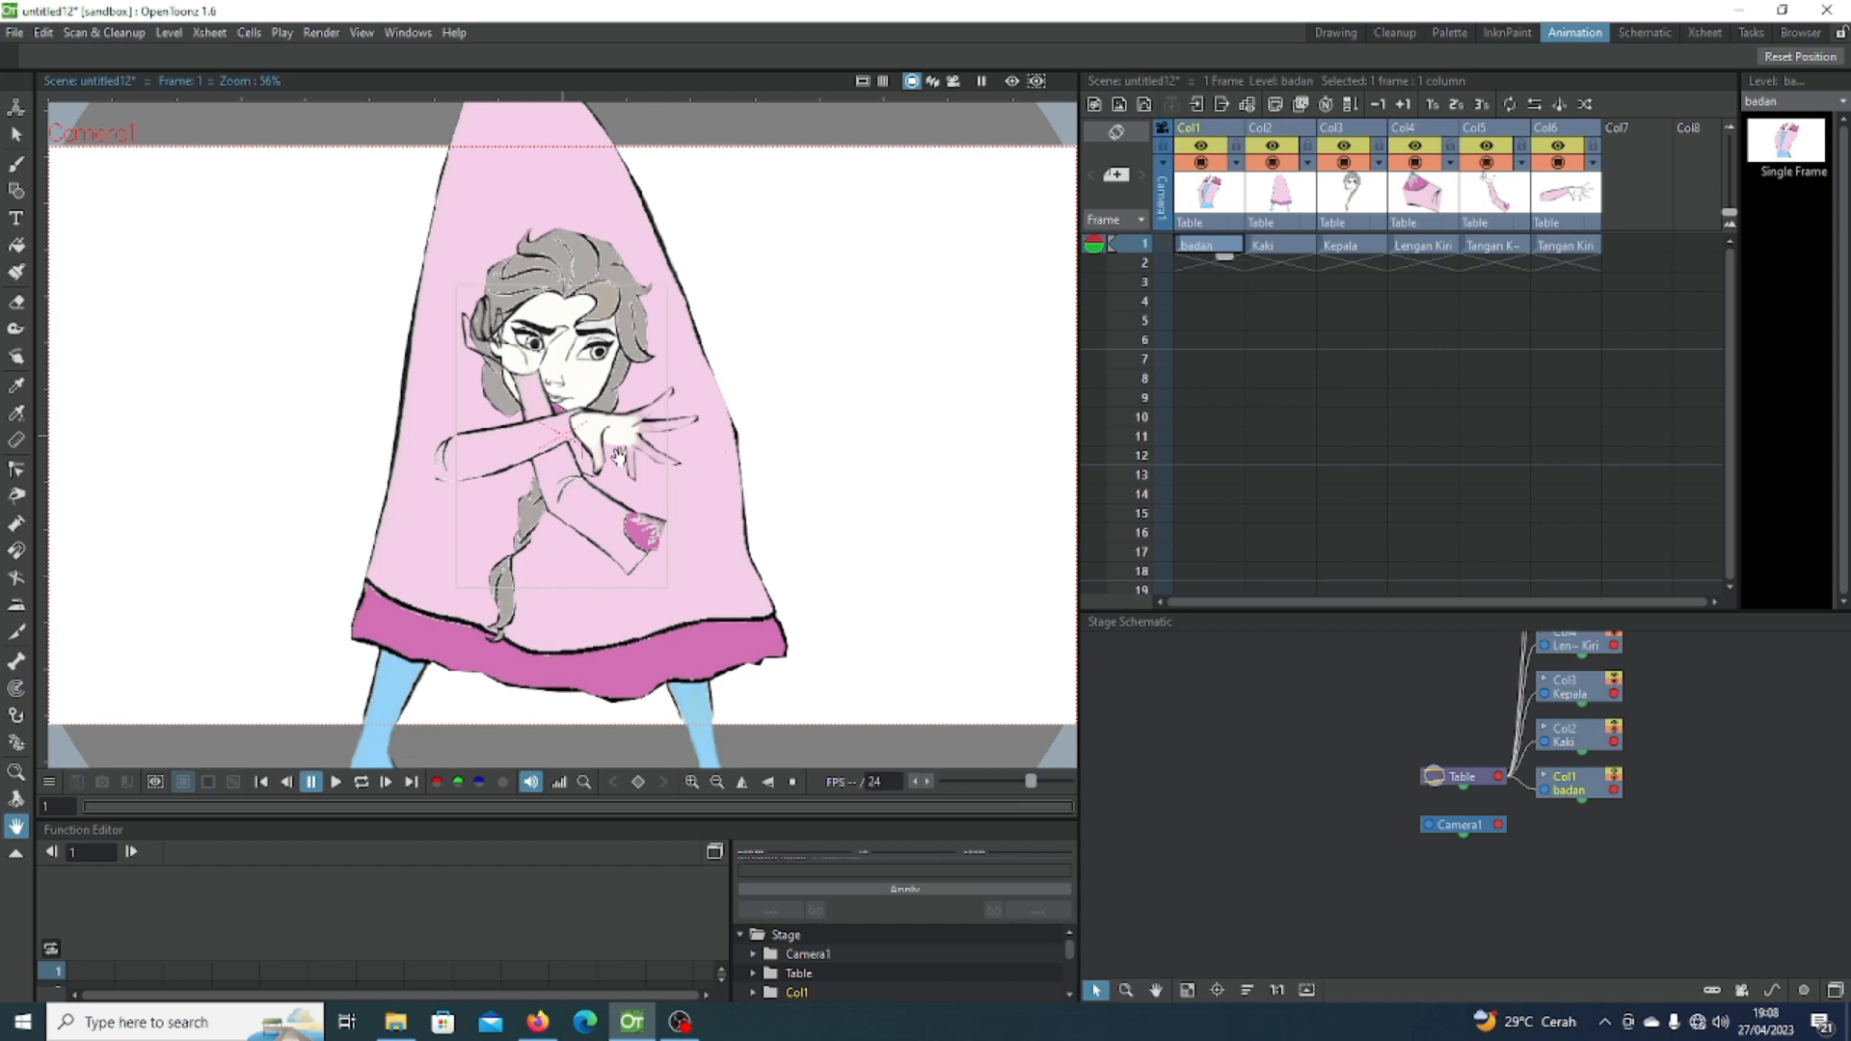
mouse_move(604, 388)
mouse_down()
mouse_move(697, 337)
mouse_move(579, 421)
mouse_up()
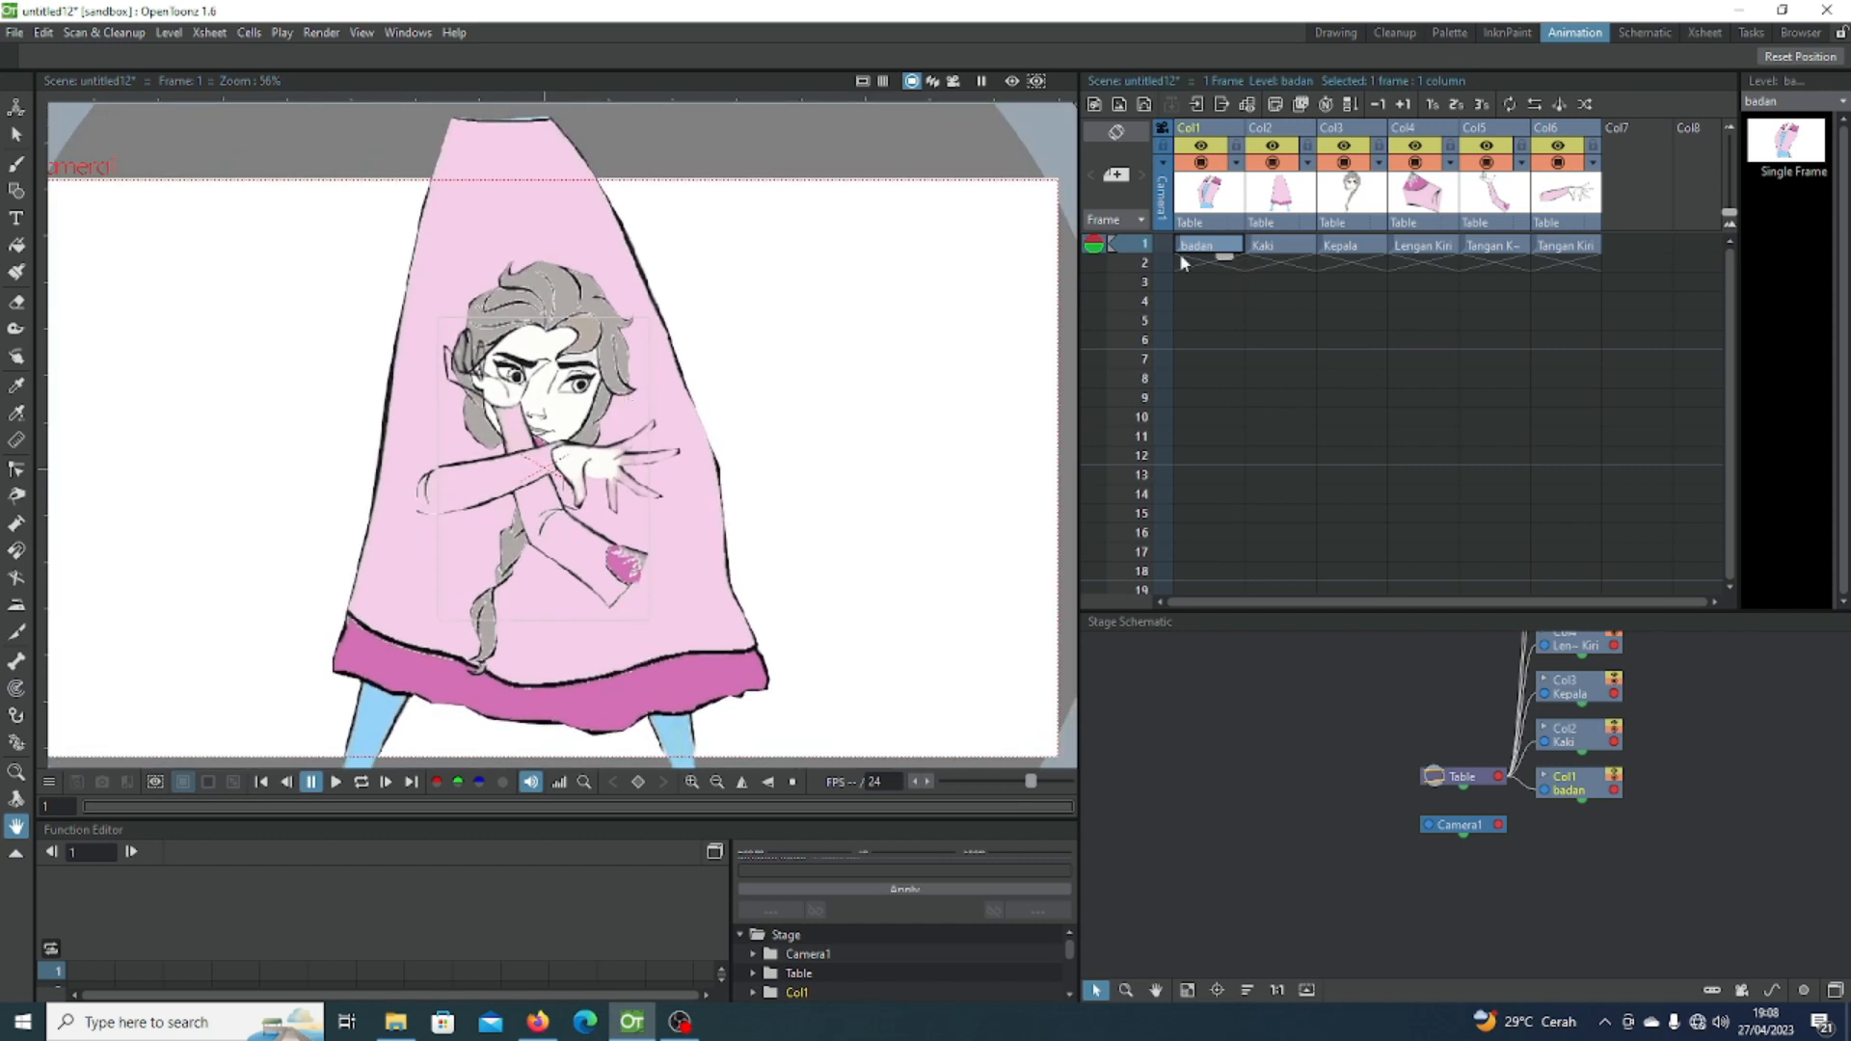
Step: Select the Kaki drawing in frame 1 and activate the Animate tool with all transform controls (All mode)
click(1260, 253)
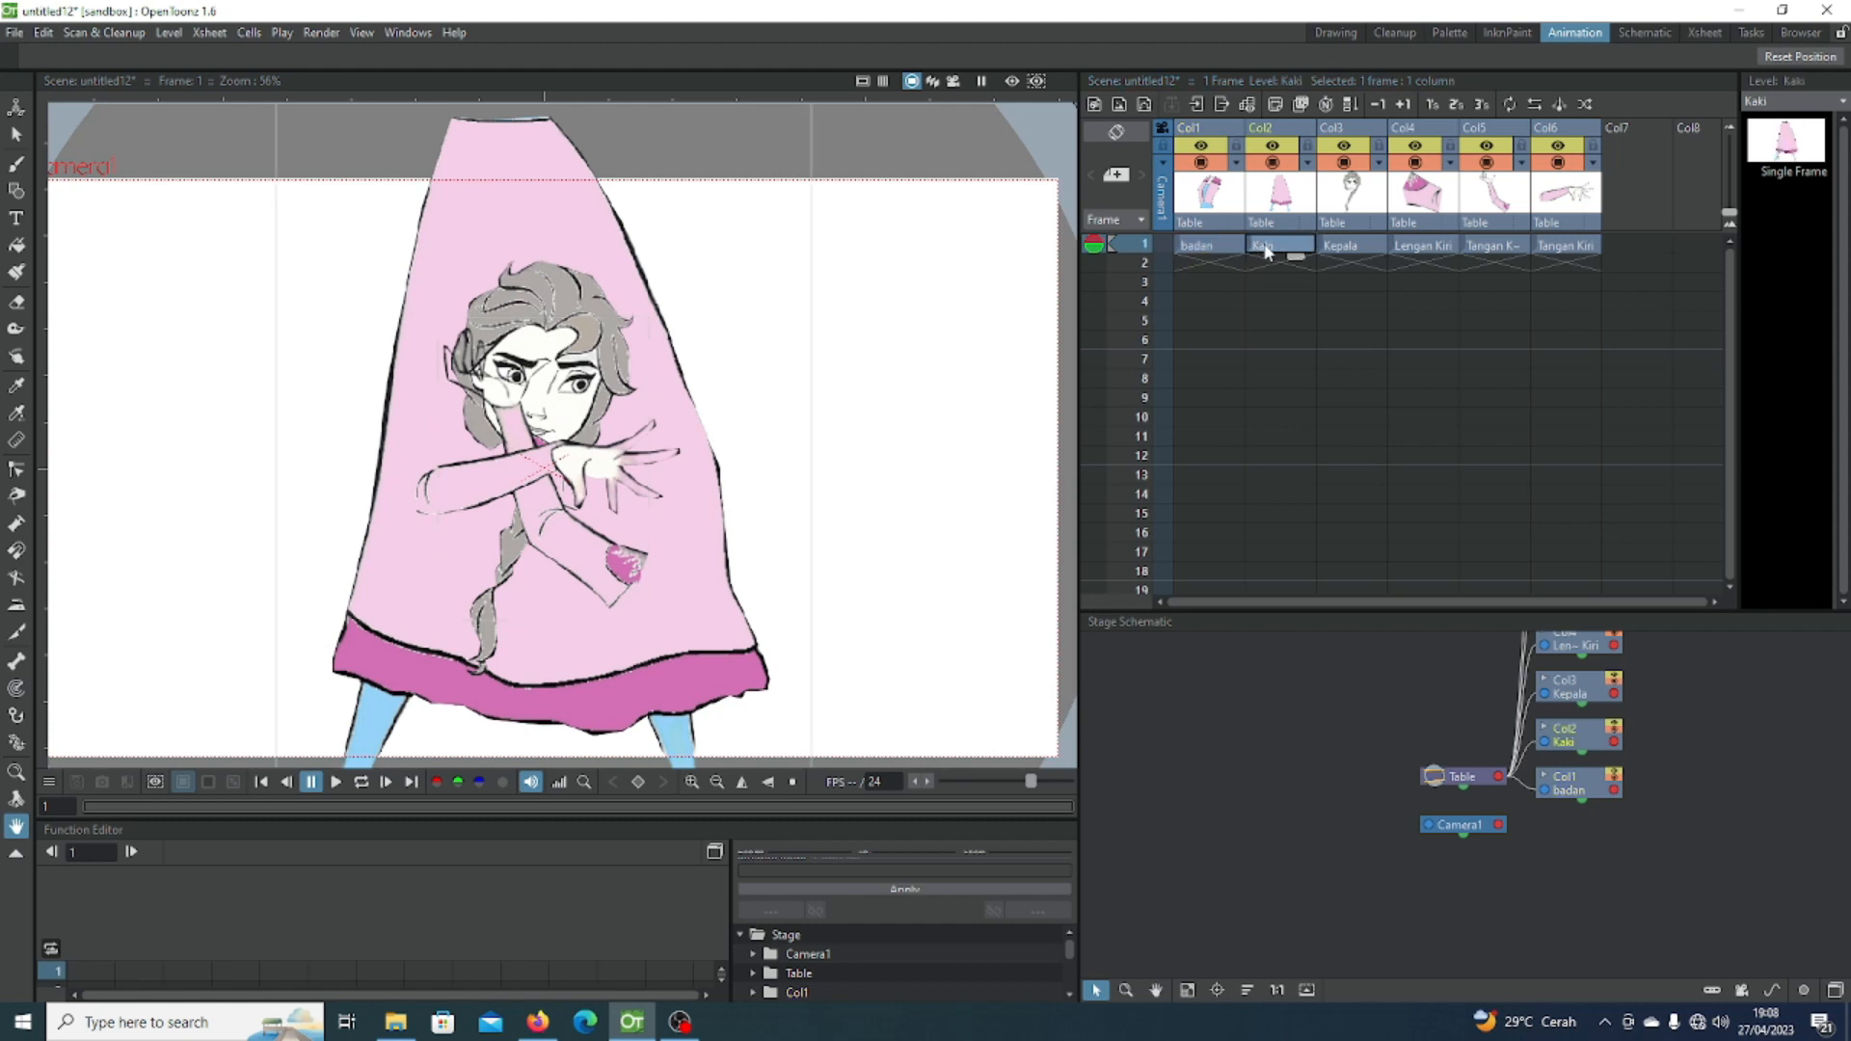
drag(486, 266, 492, 210)
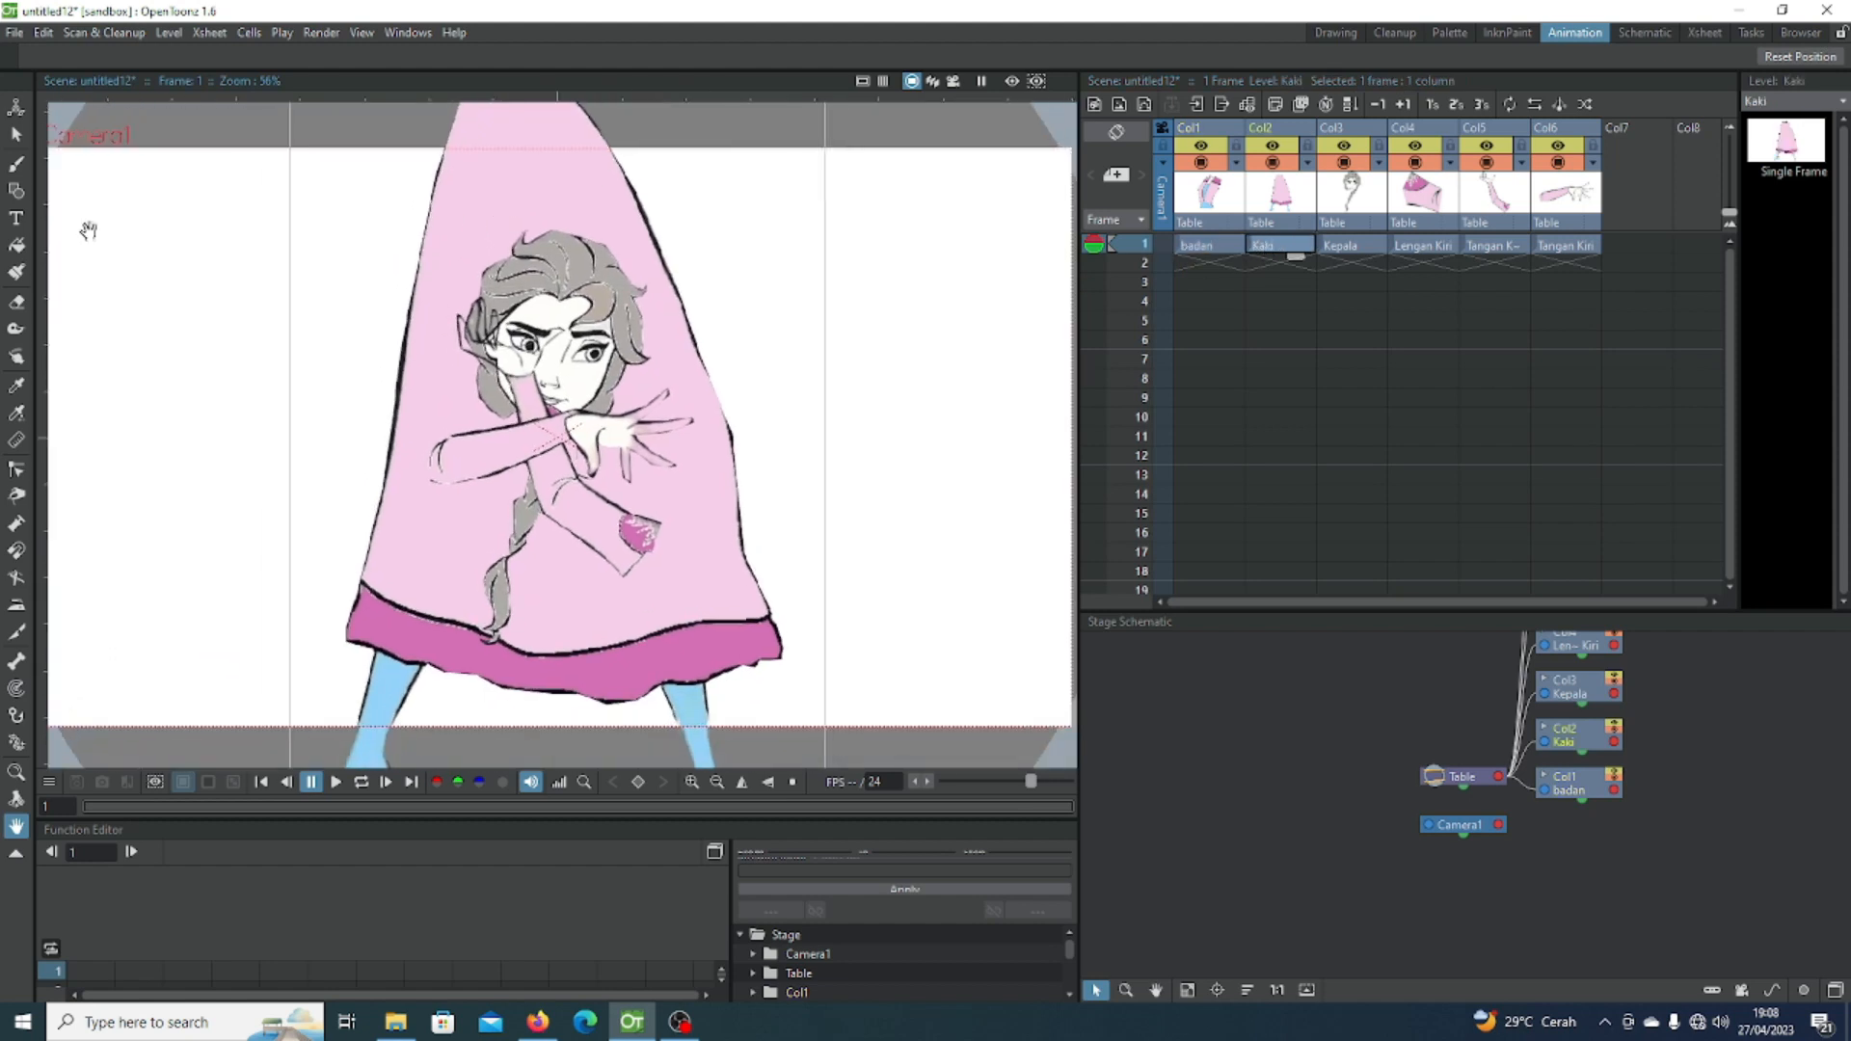
click(17, 134)
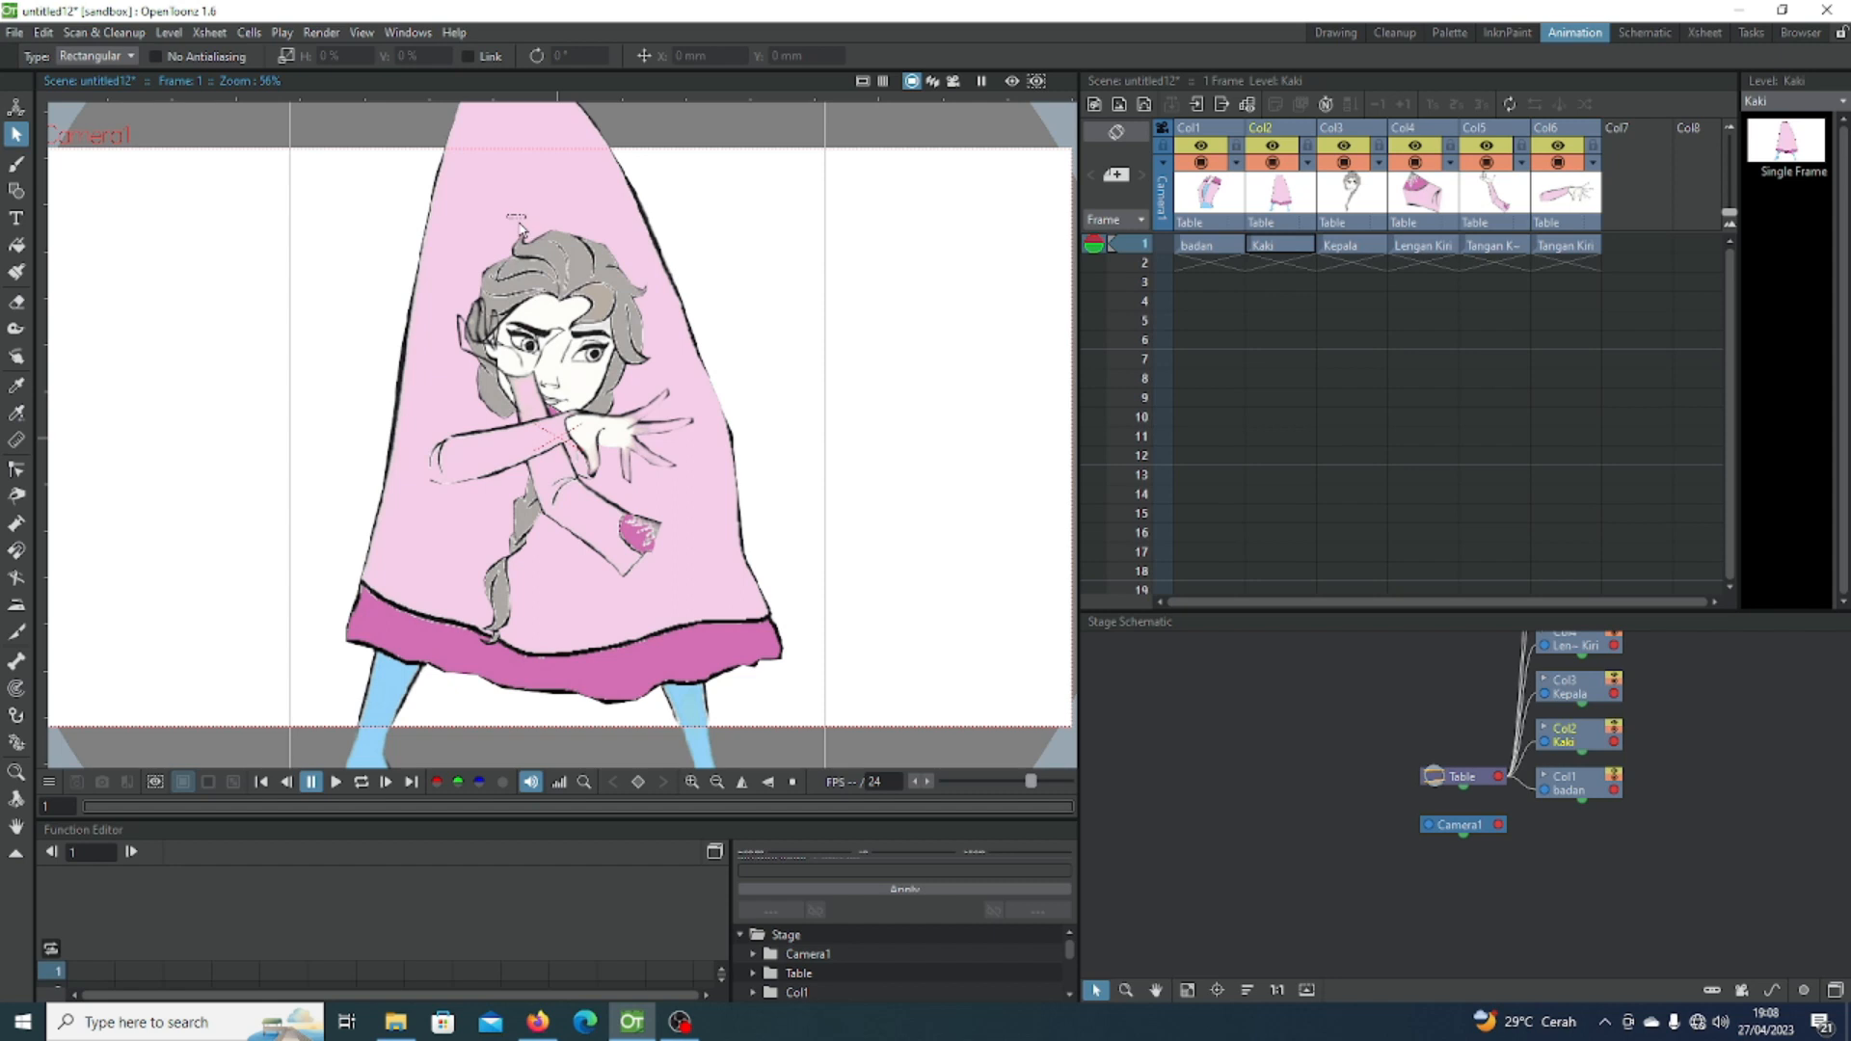
click(16, 106)
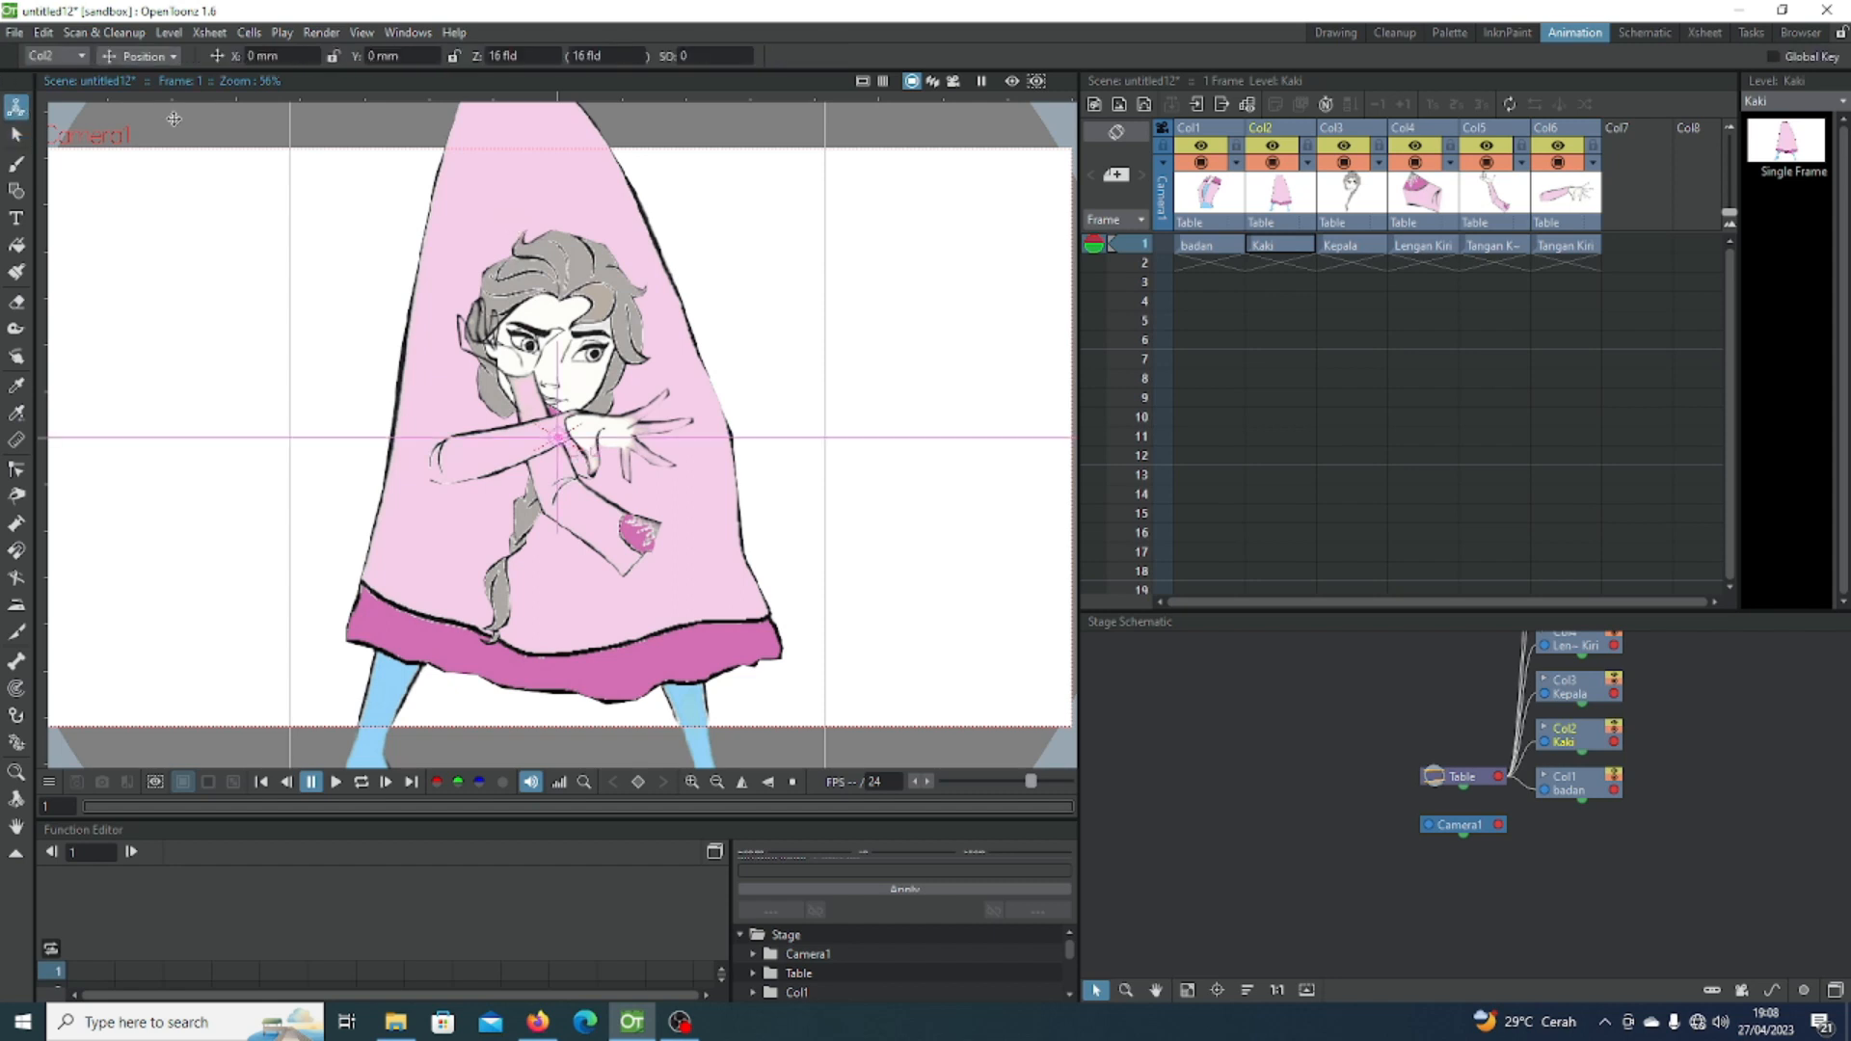
click(166, 57)
click(166, 203)
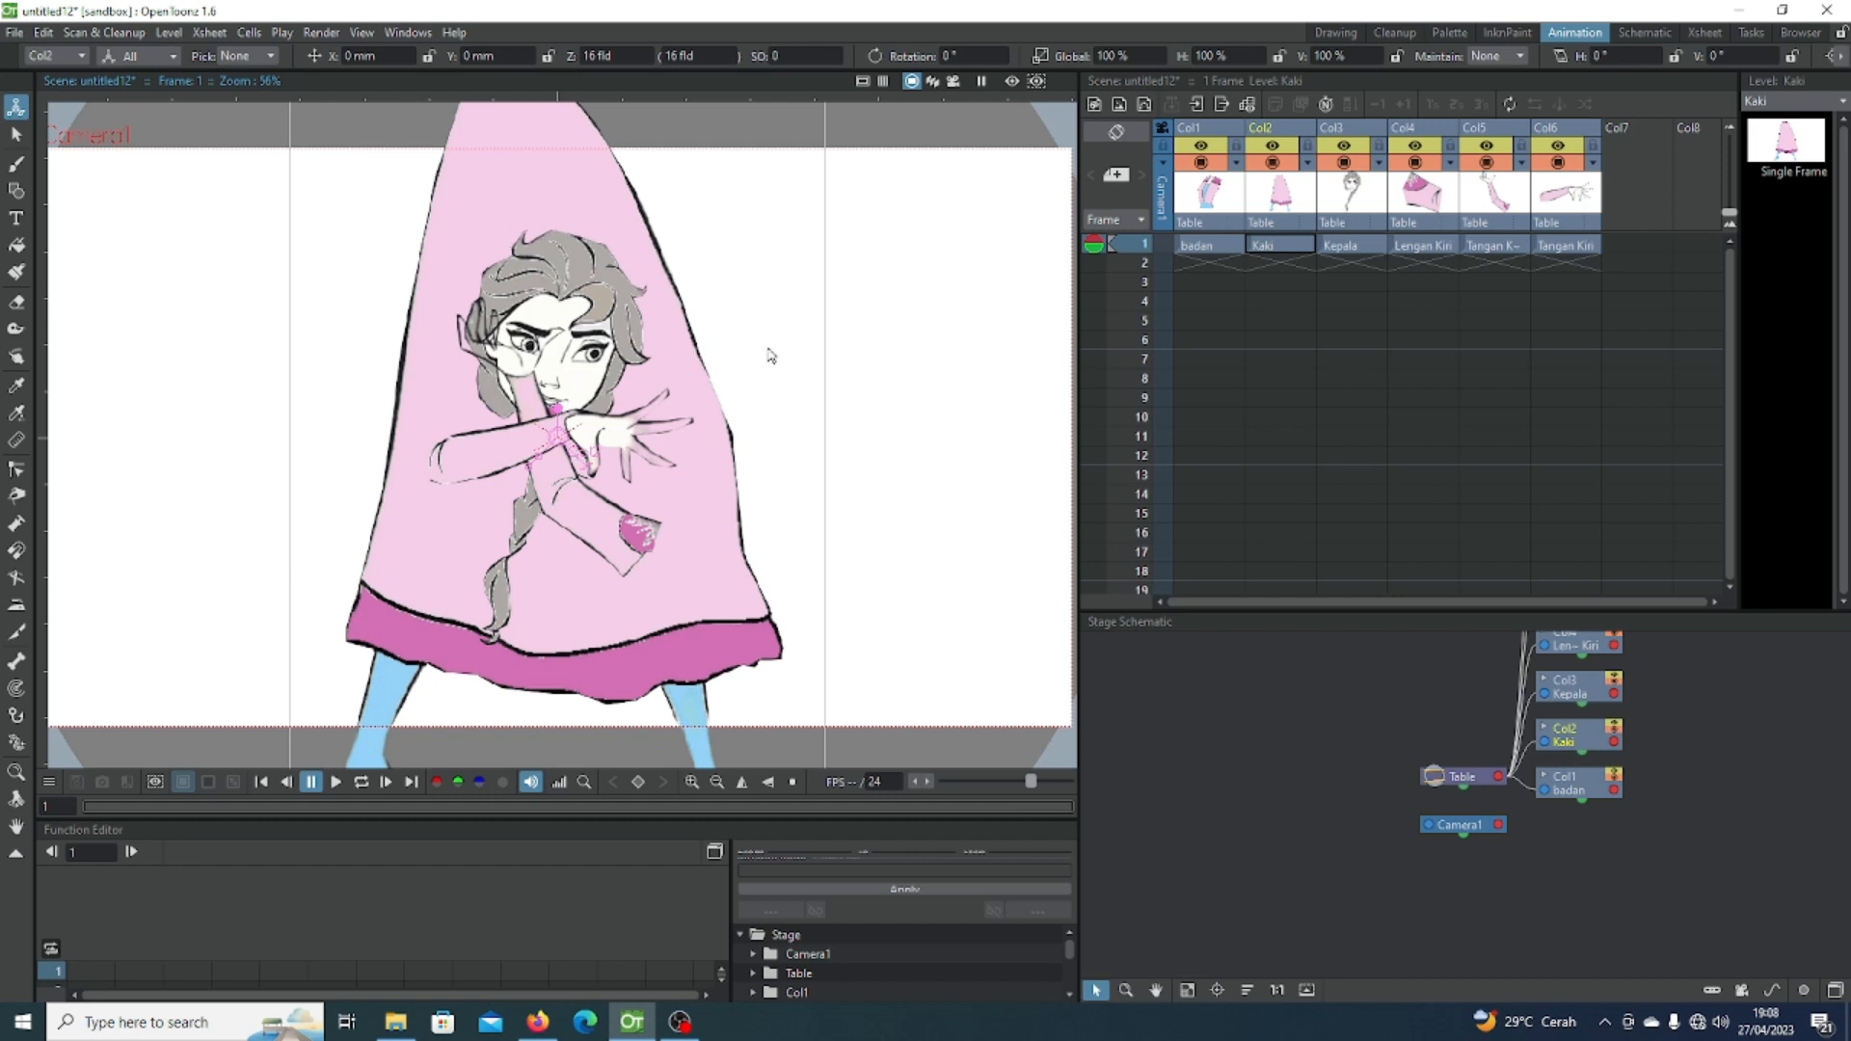
Step: Separate the overlapping parts: move badan to about (-112, 35) mm, Kaki to about (133, -27) mm and Kepala to about (29, -98) mm
click(1198, 254)
drag(655, 376, 364, 287)
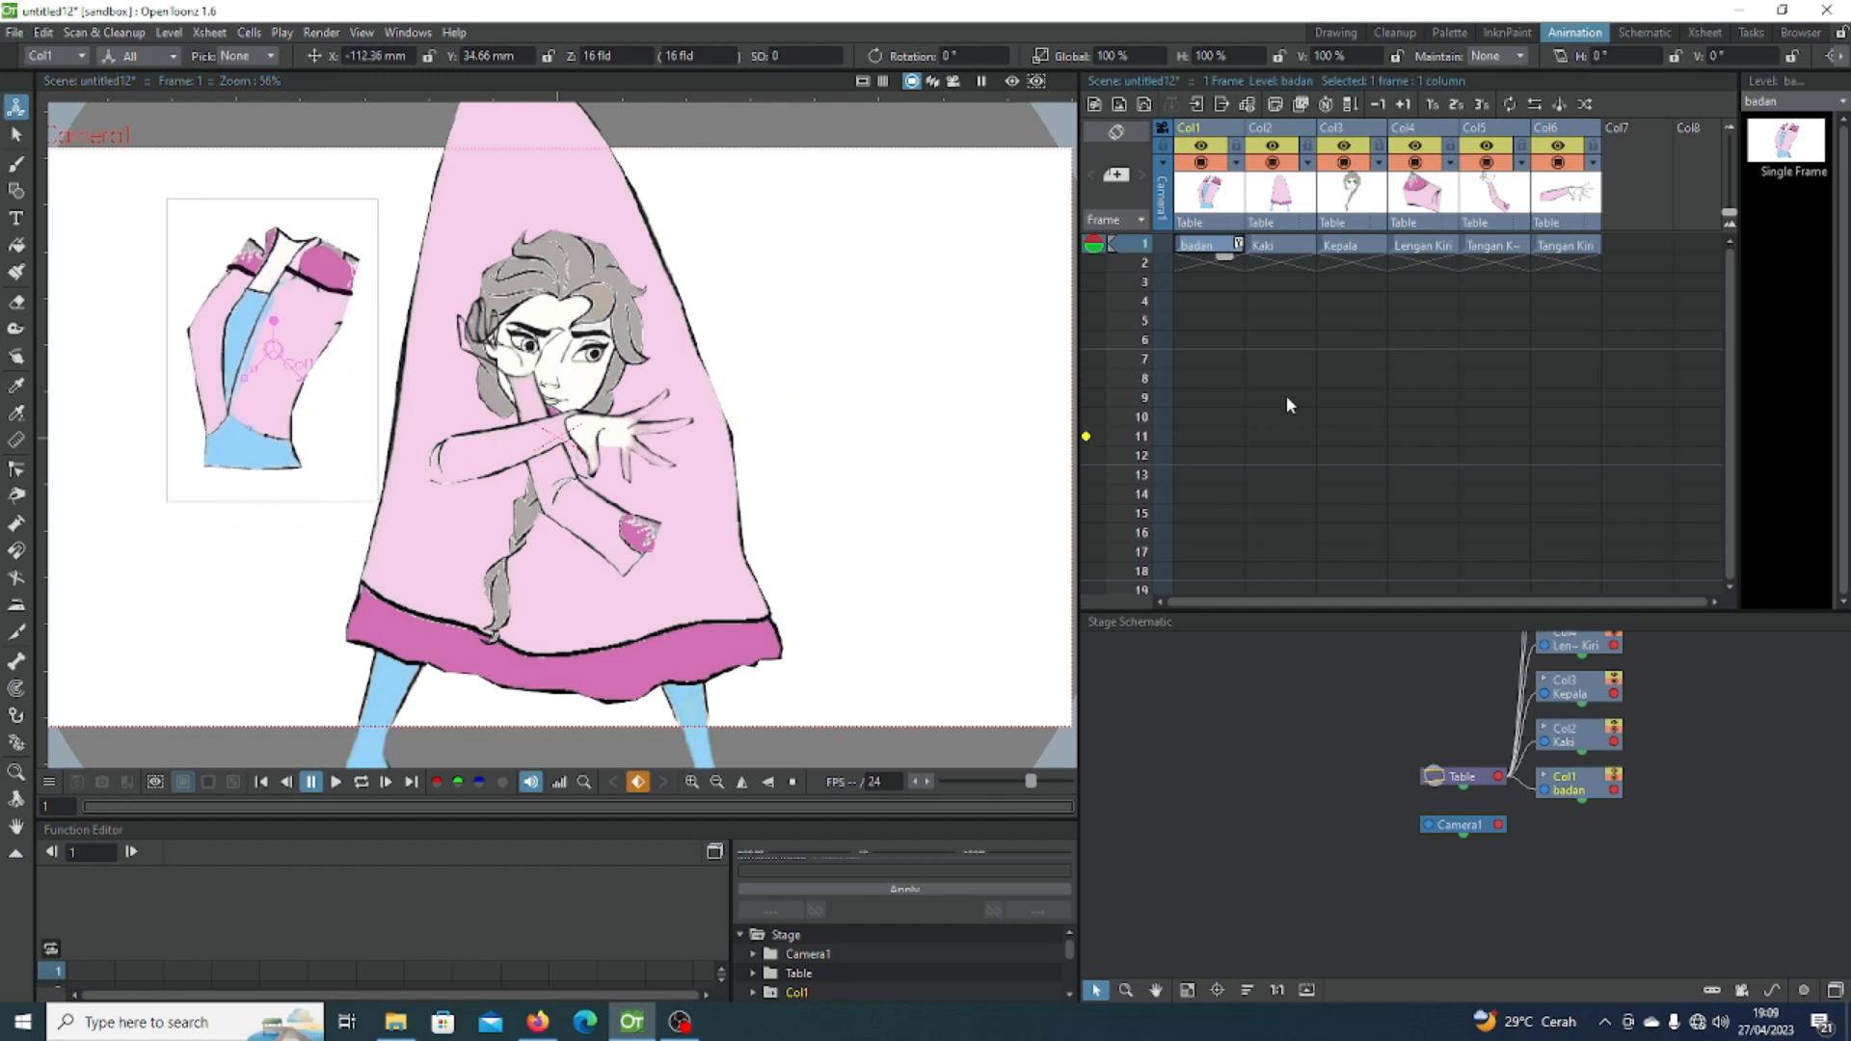
click(1274, 252)
drag(668, 368, 1006, 420)
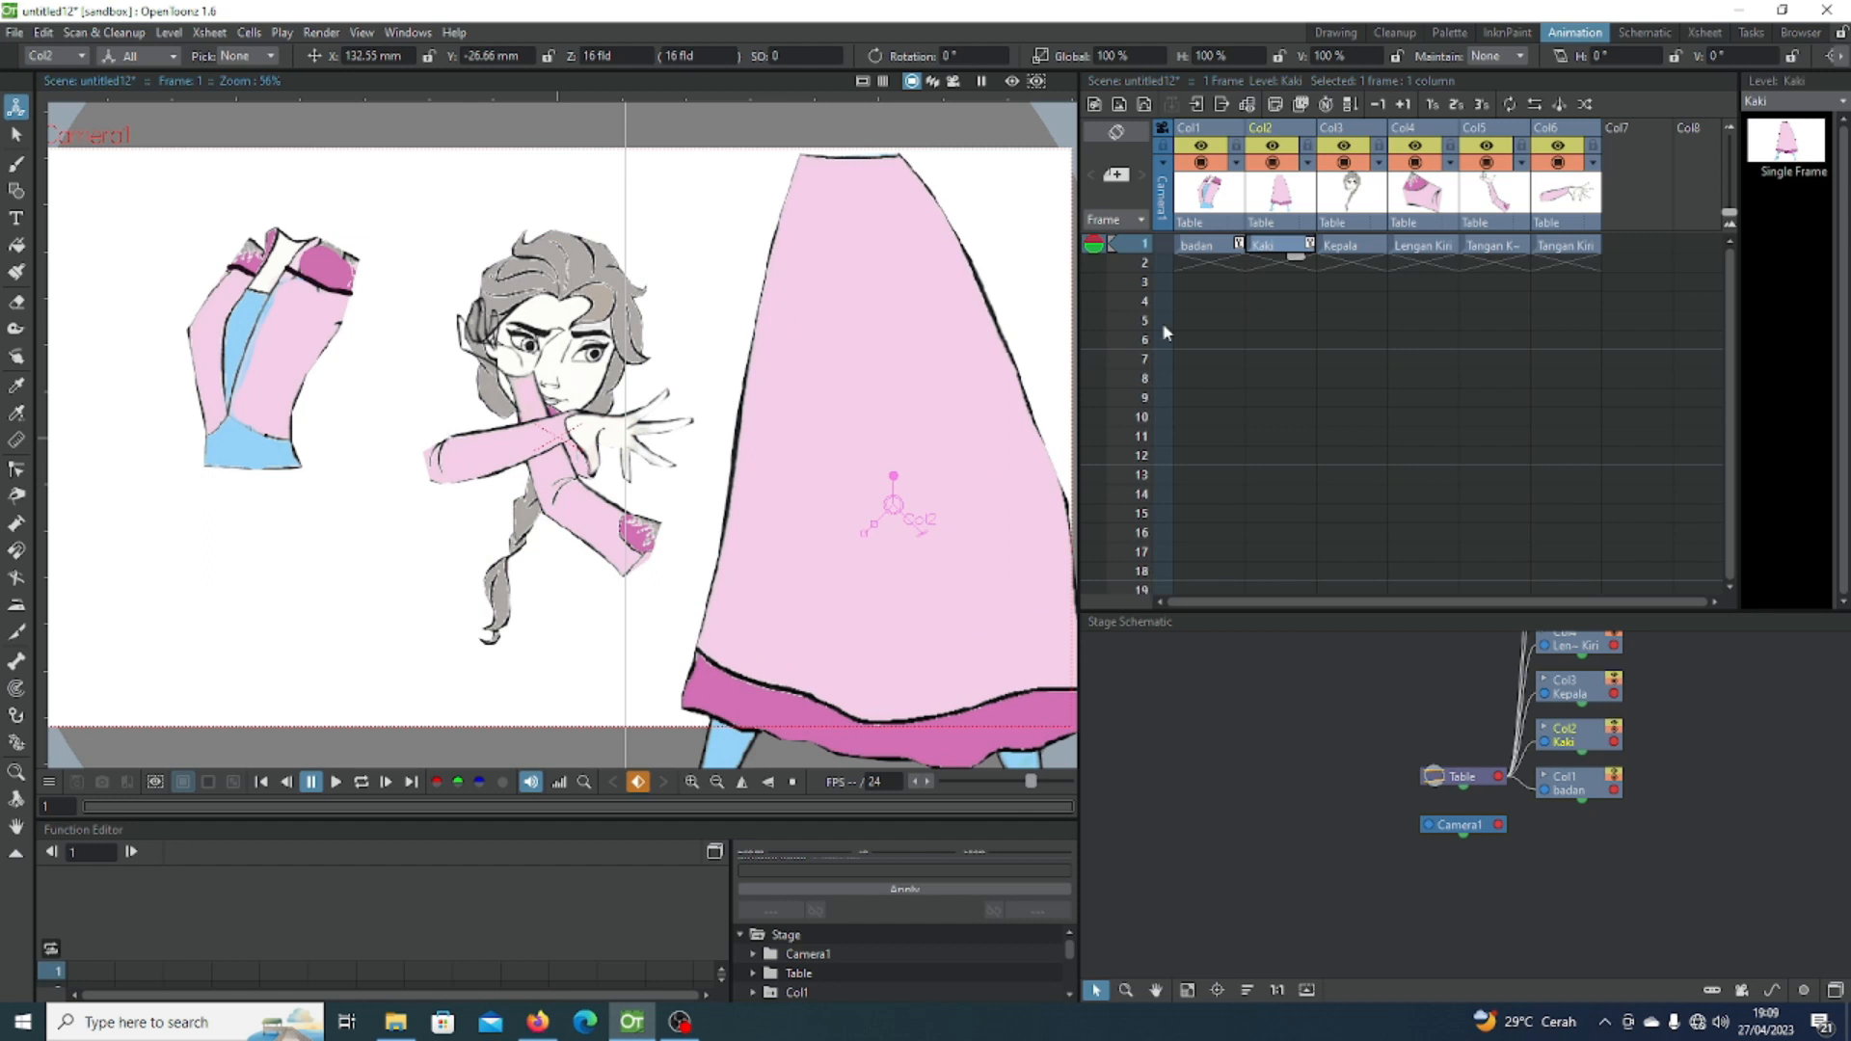
click(1349, 246)
drag(632, 320, 715, 593)
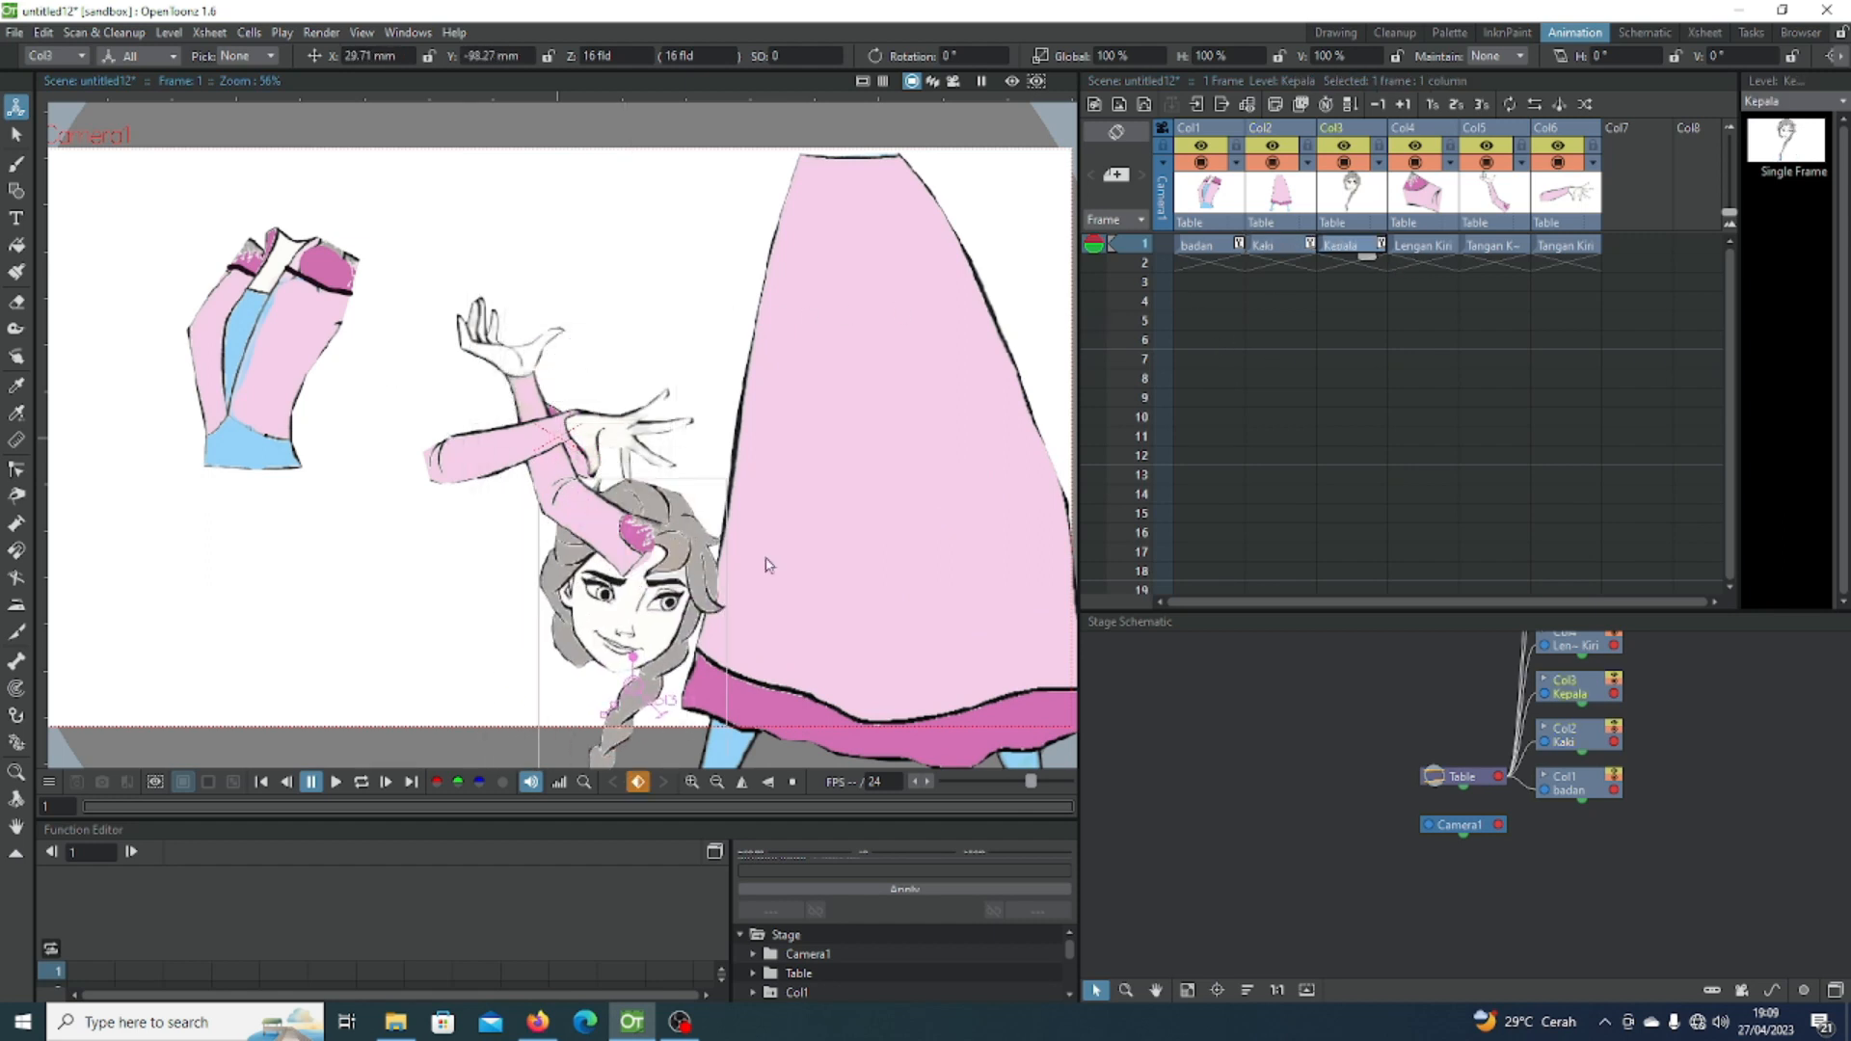
Step: Spread the arm parts out: Lengan Kiri to about (120, 3) mm, Tangan Kanan to about (135, -53) mm, Tangan Kiri to about (152, 62) mm
click(1417, 248)
drag(581, 453, 864, 442)
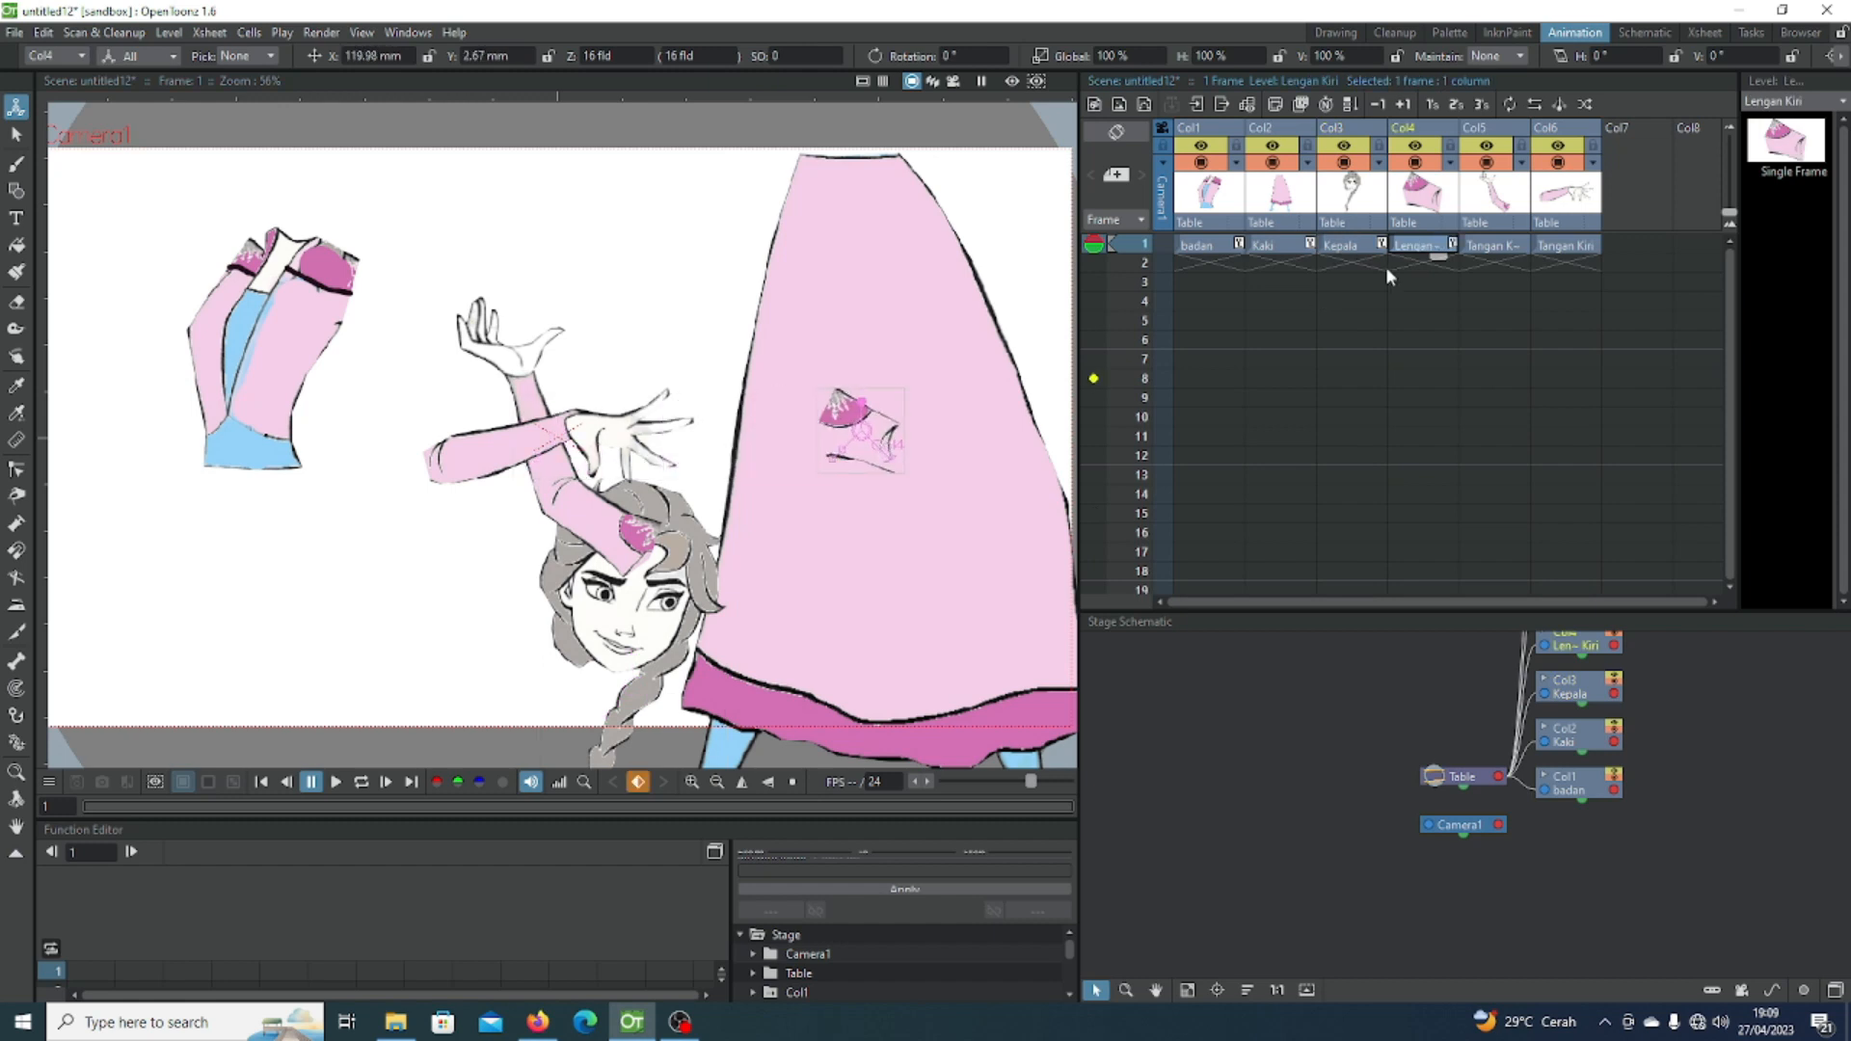
click(1494, 245)
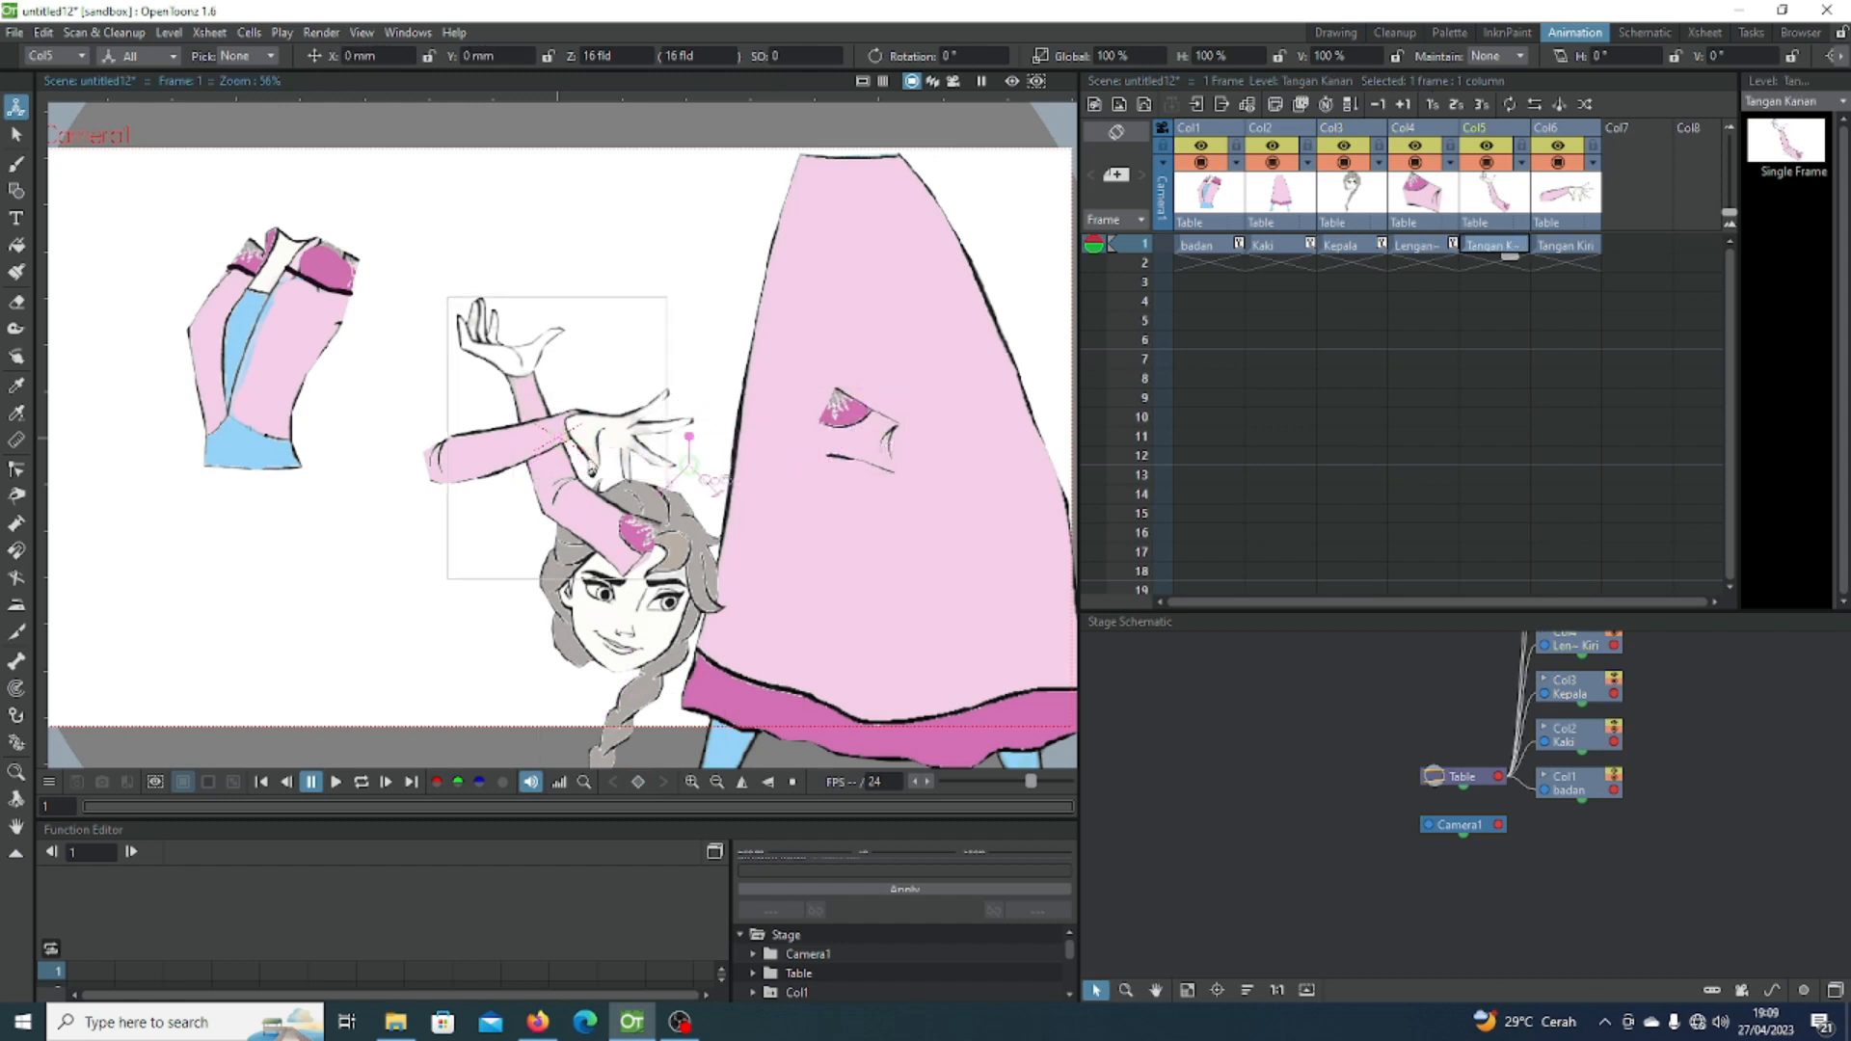
drag(564, 434, 908, 568)
click(1554, 246)
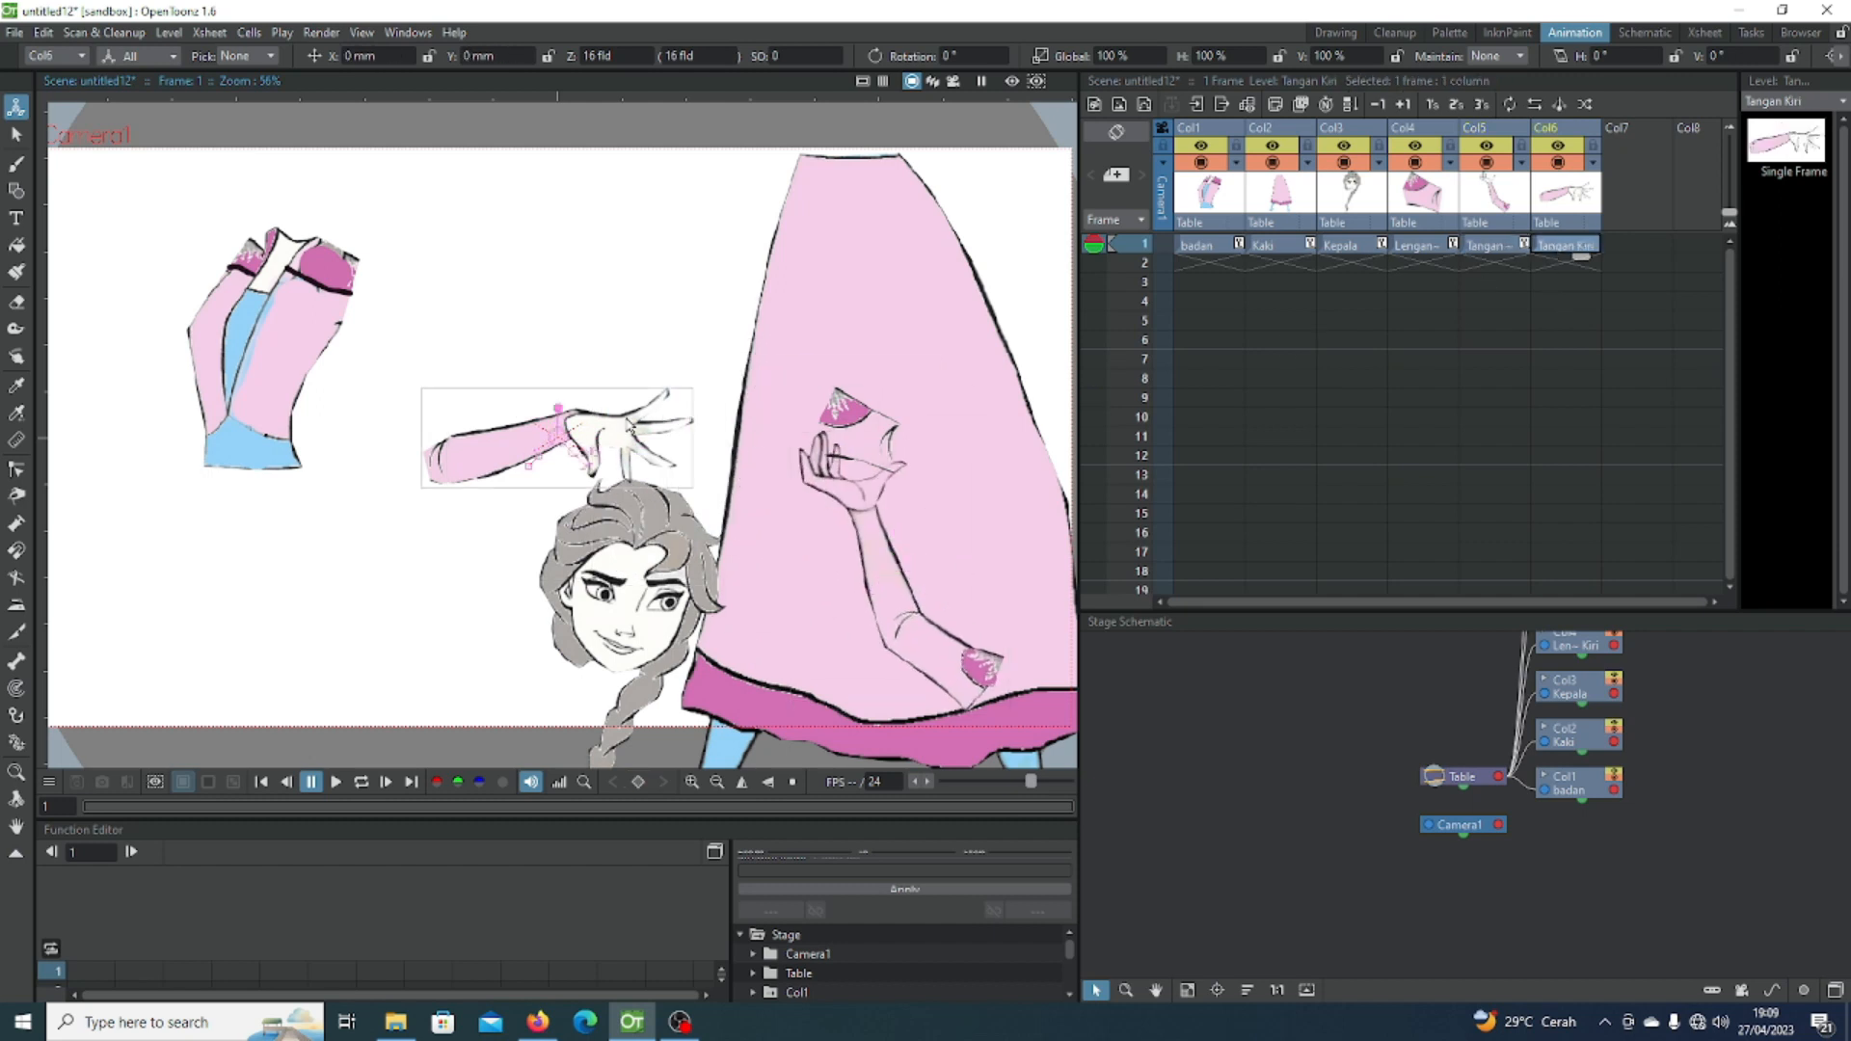
drag(617, 434, 1065, 269)
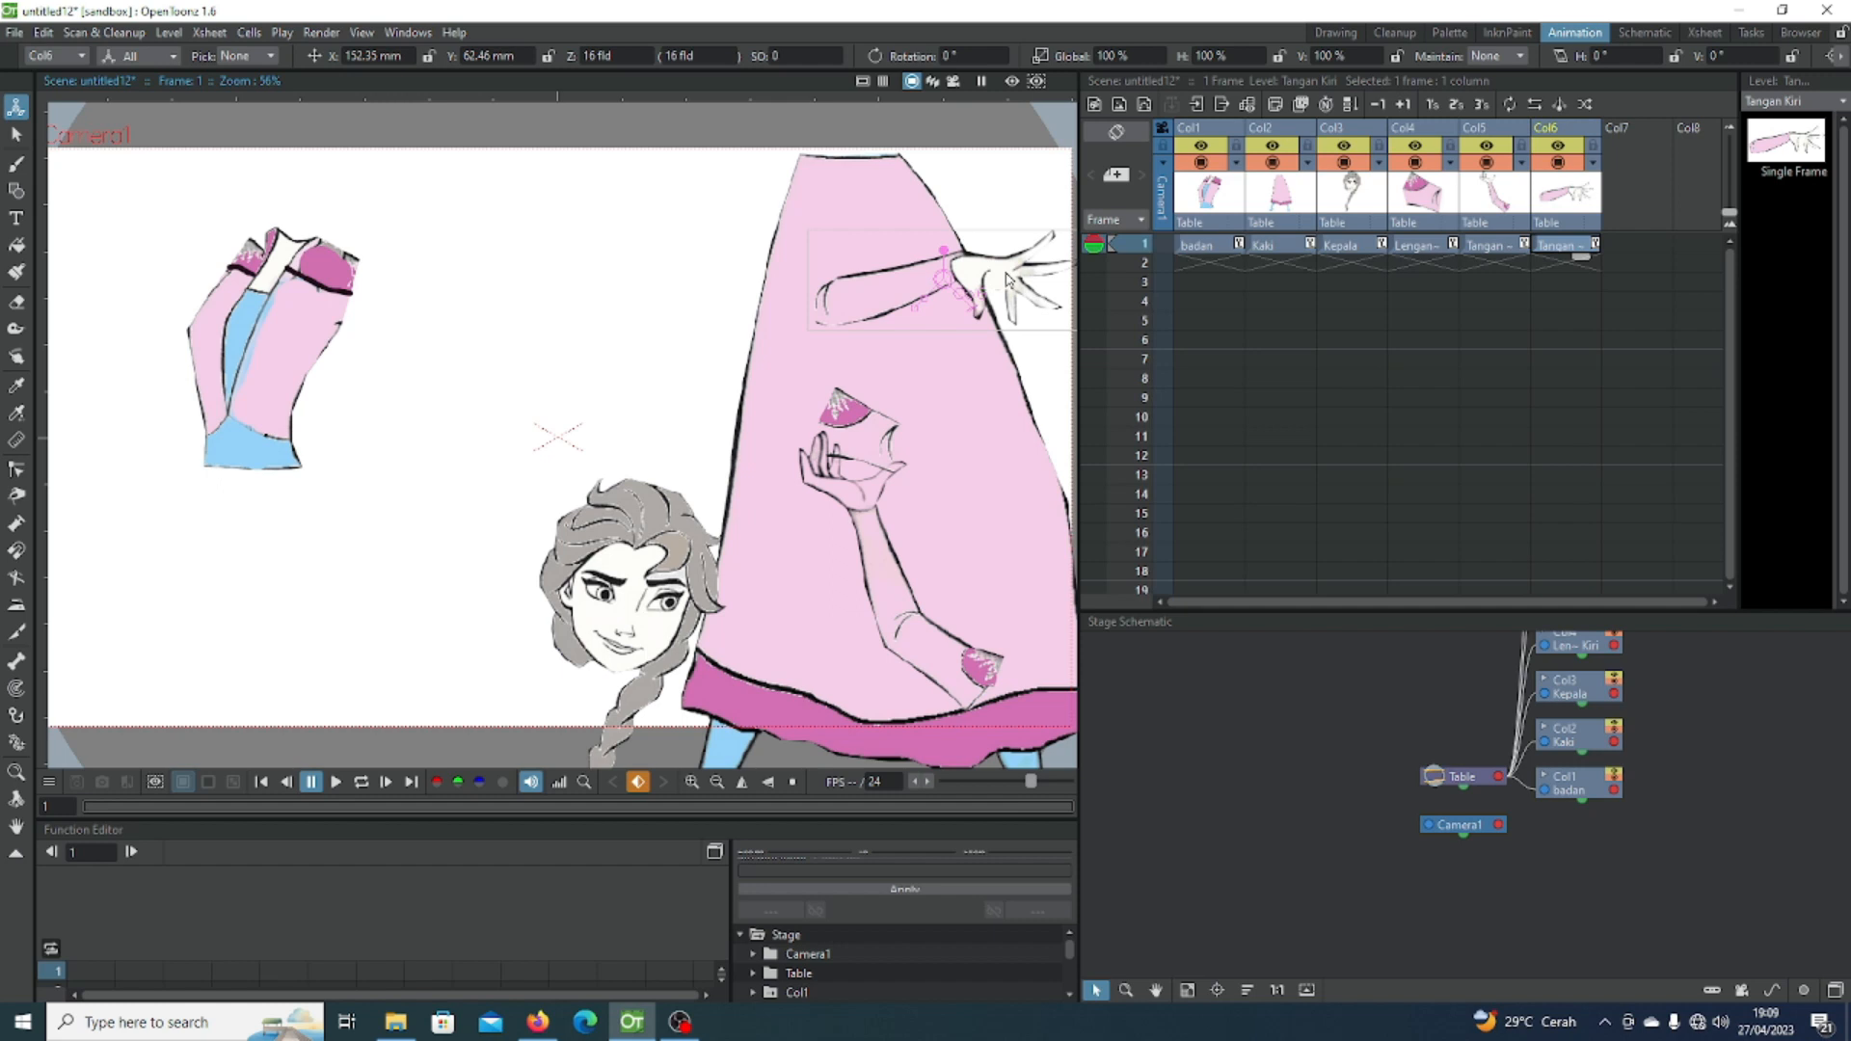
Step: Place badan at about (-26, 31) mm and fit the Kaki skirt under its waist at about (-18, -151) mm
click(1222, 249)
drag(360, 391, 540, 420)
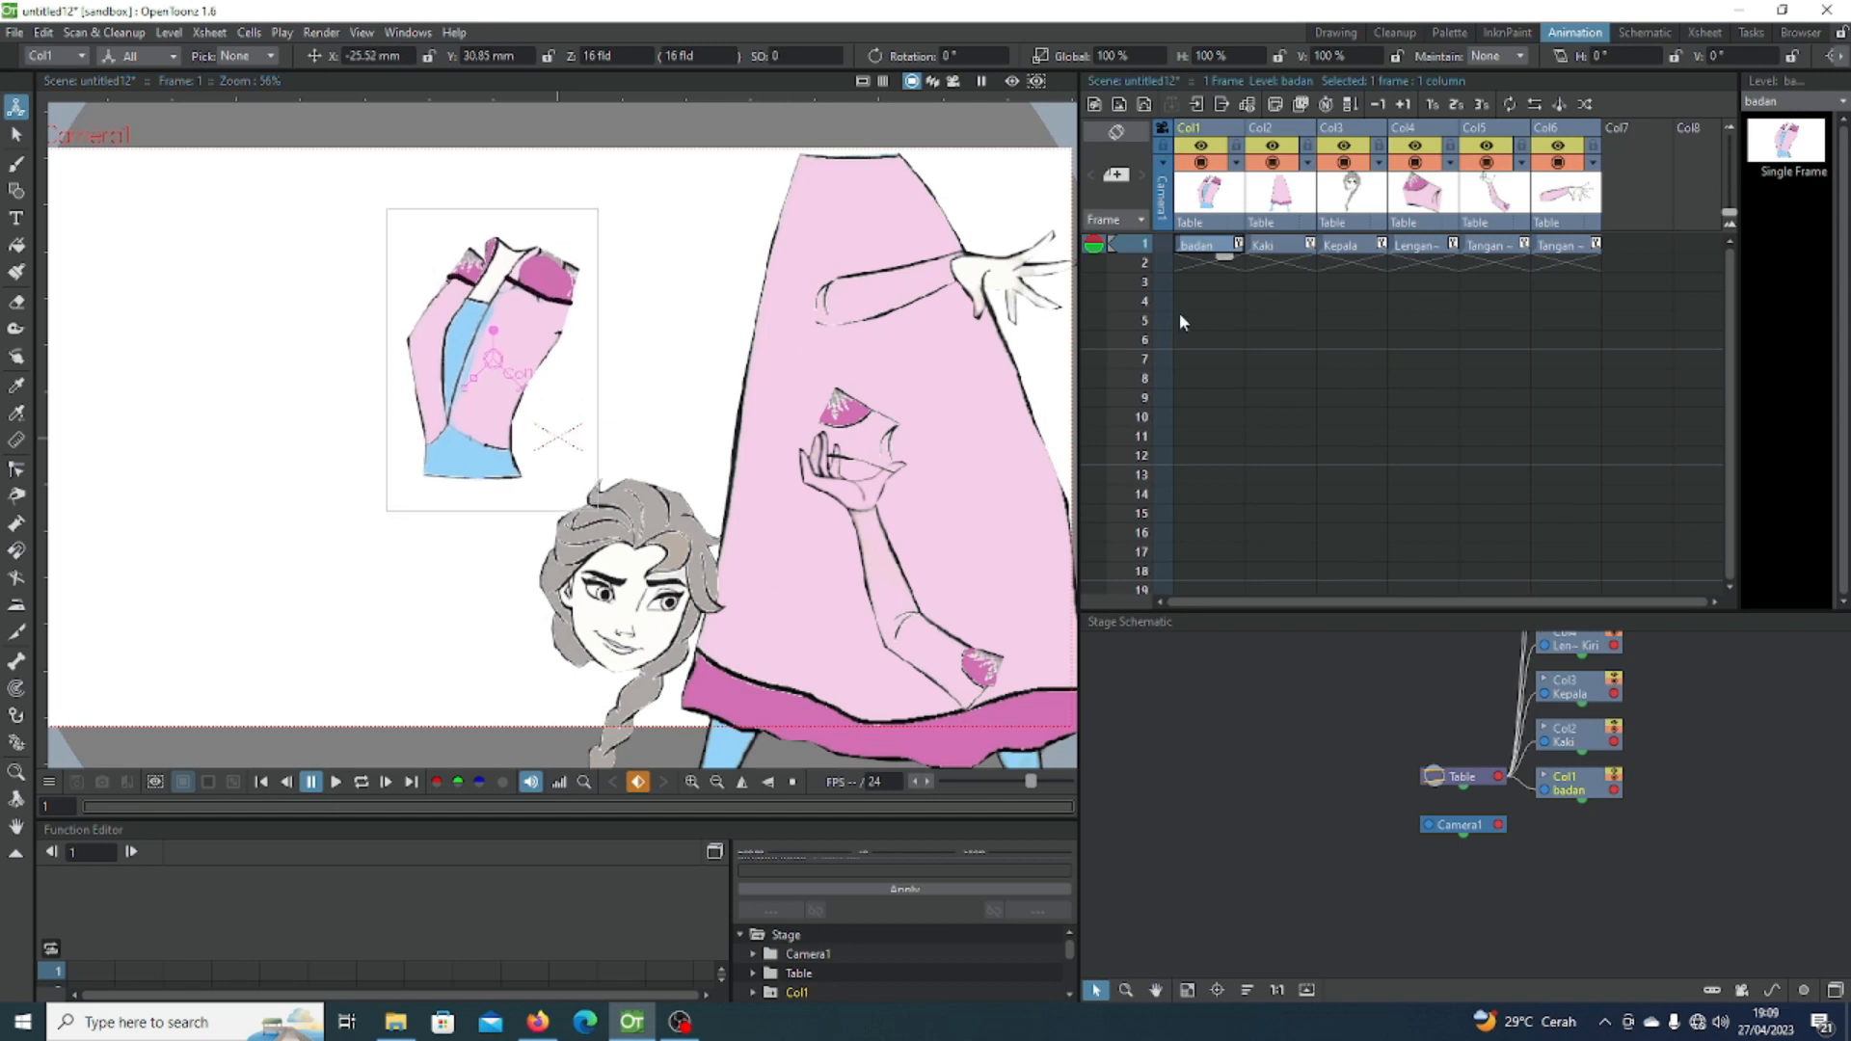
click(1263, 244)
drag(928, 368, 545, 686)
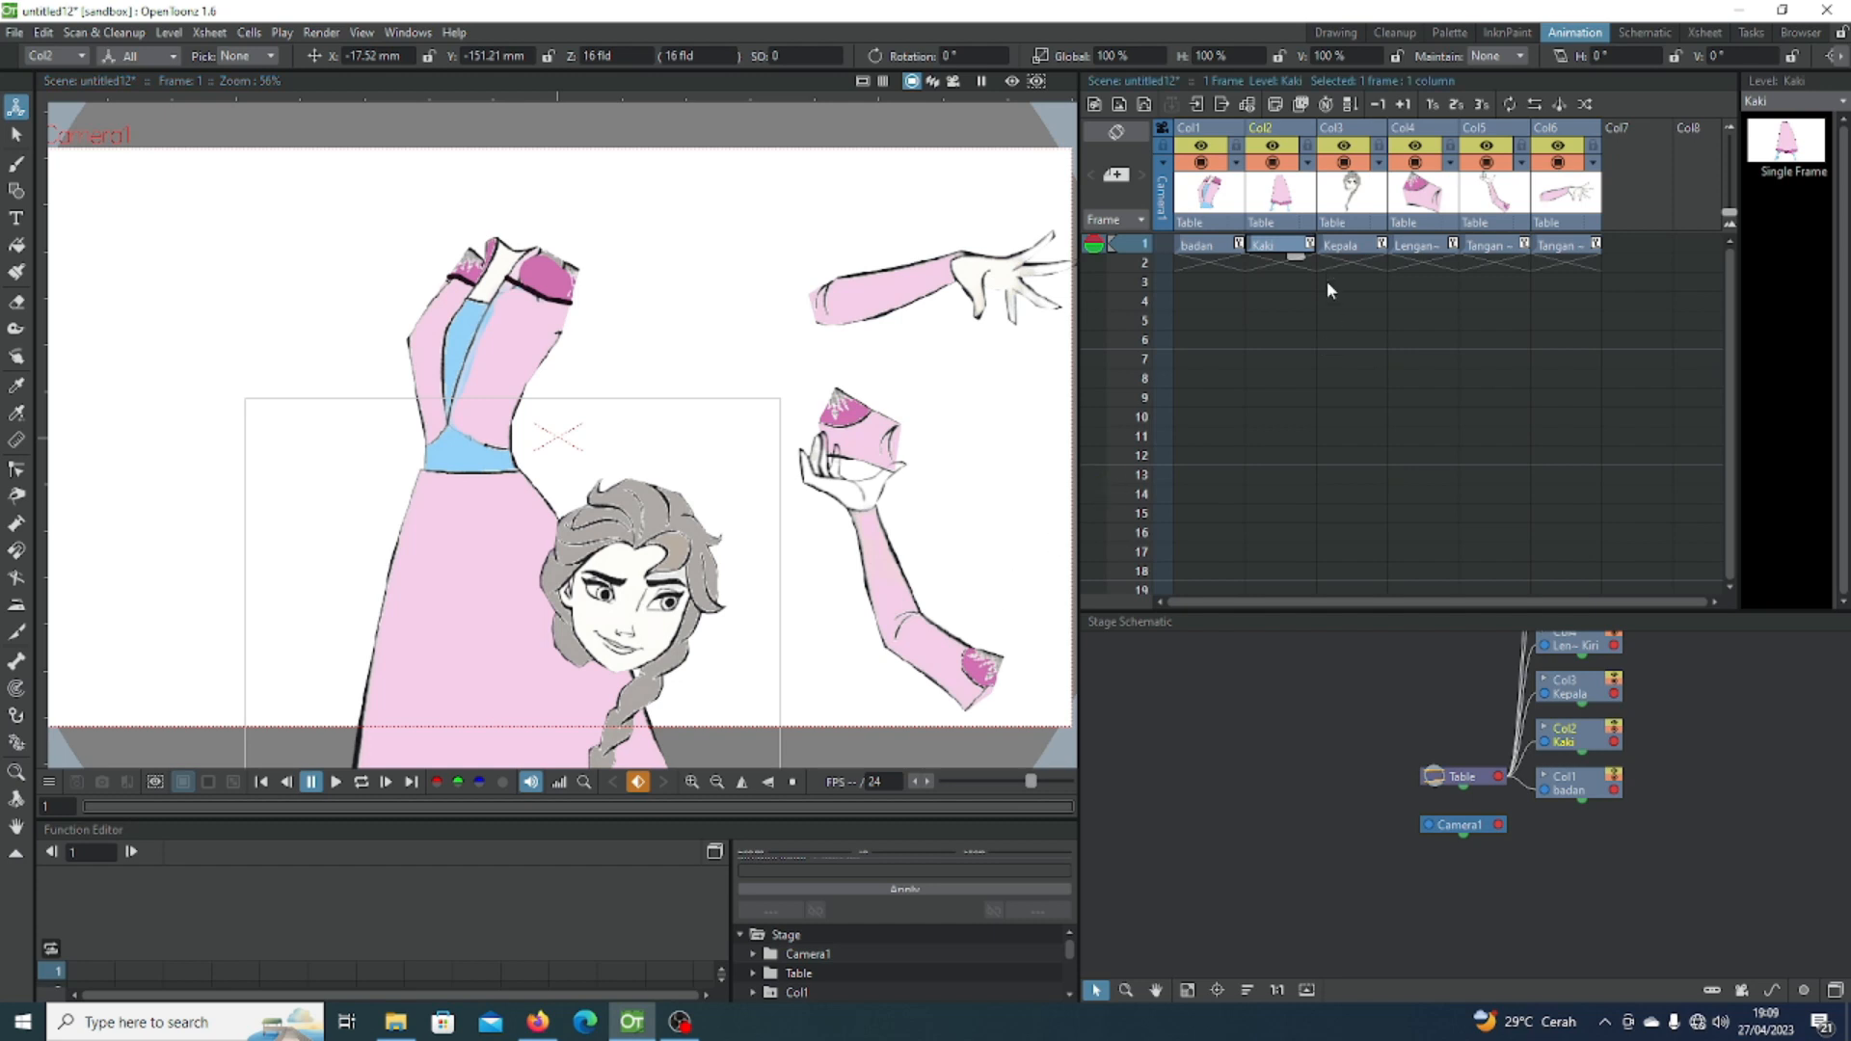
Step: Fit Kepala onto the neck at about (-11, 66) mm and Lengan Kiri onto its shoulder at about (14, 51) mm
click(1339, 249)
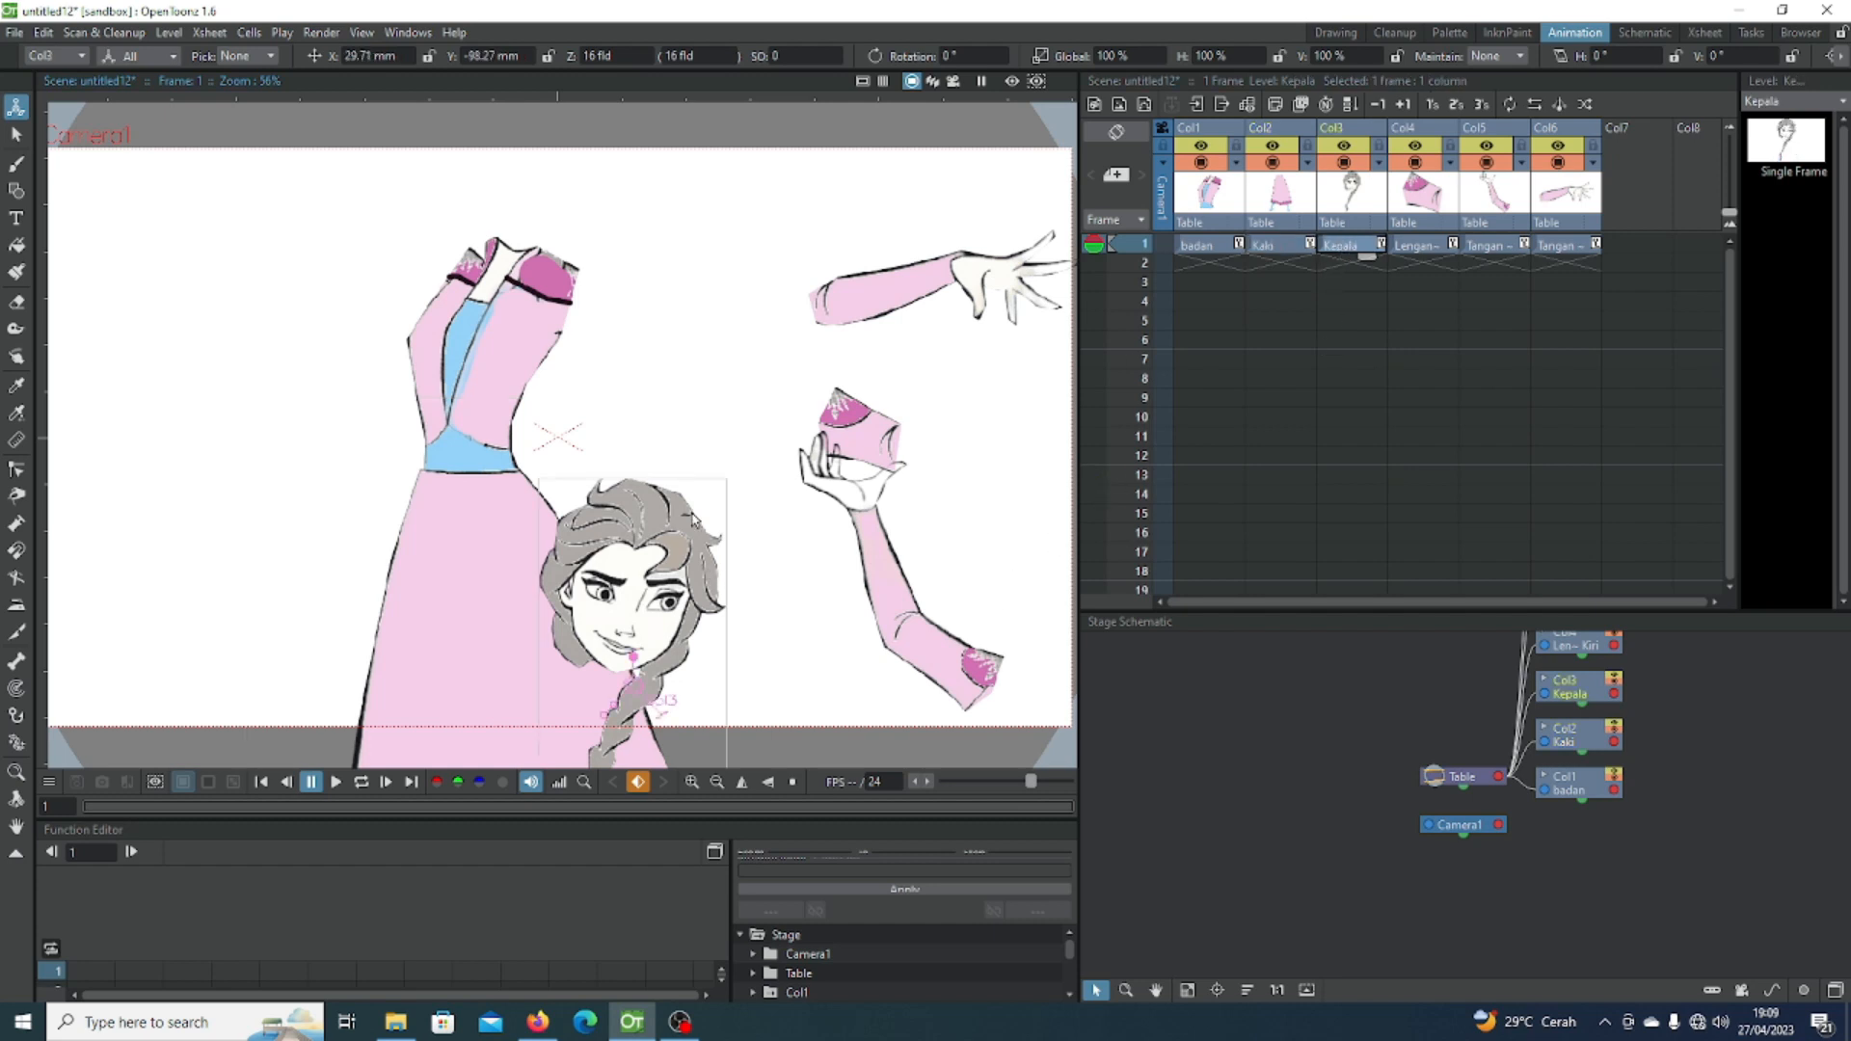
drag(696, 457, 588, 101)
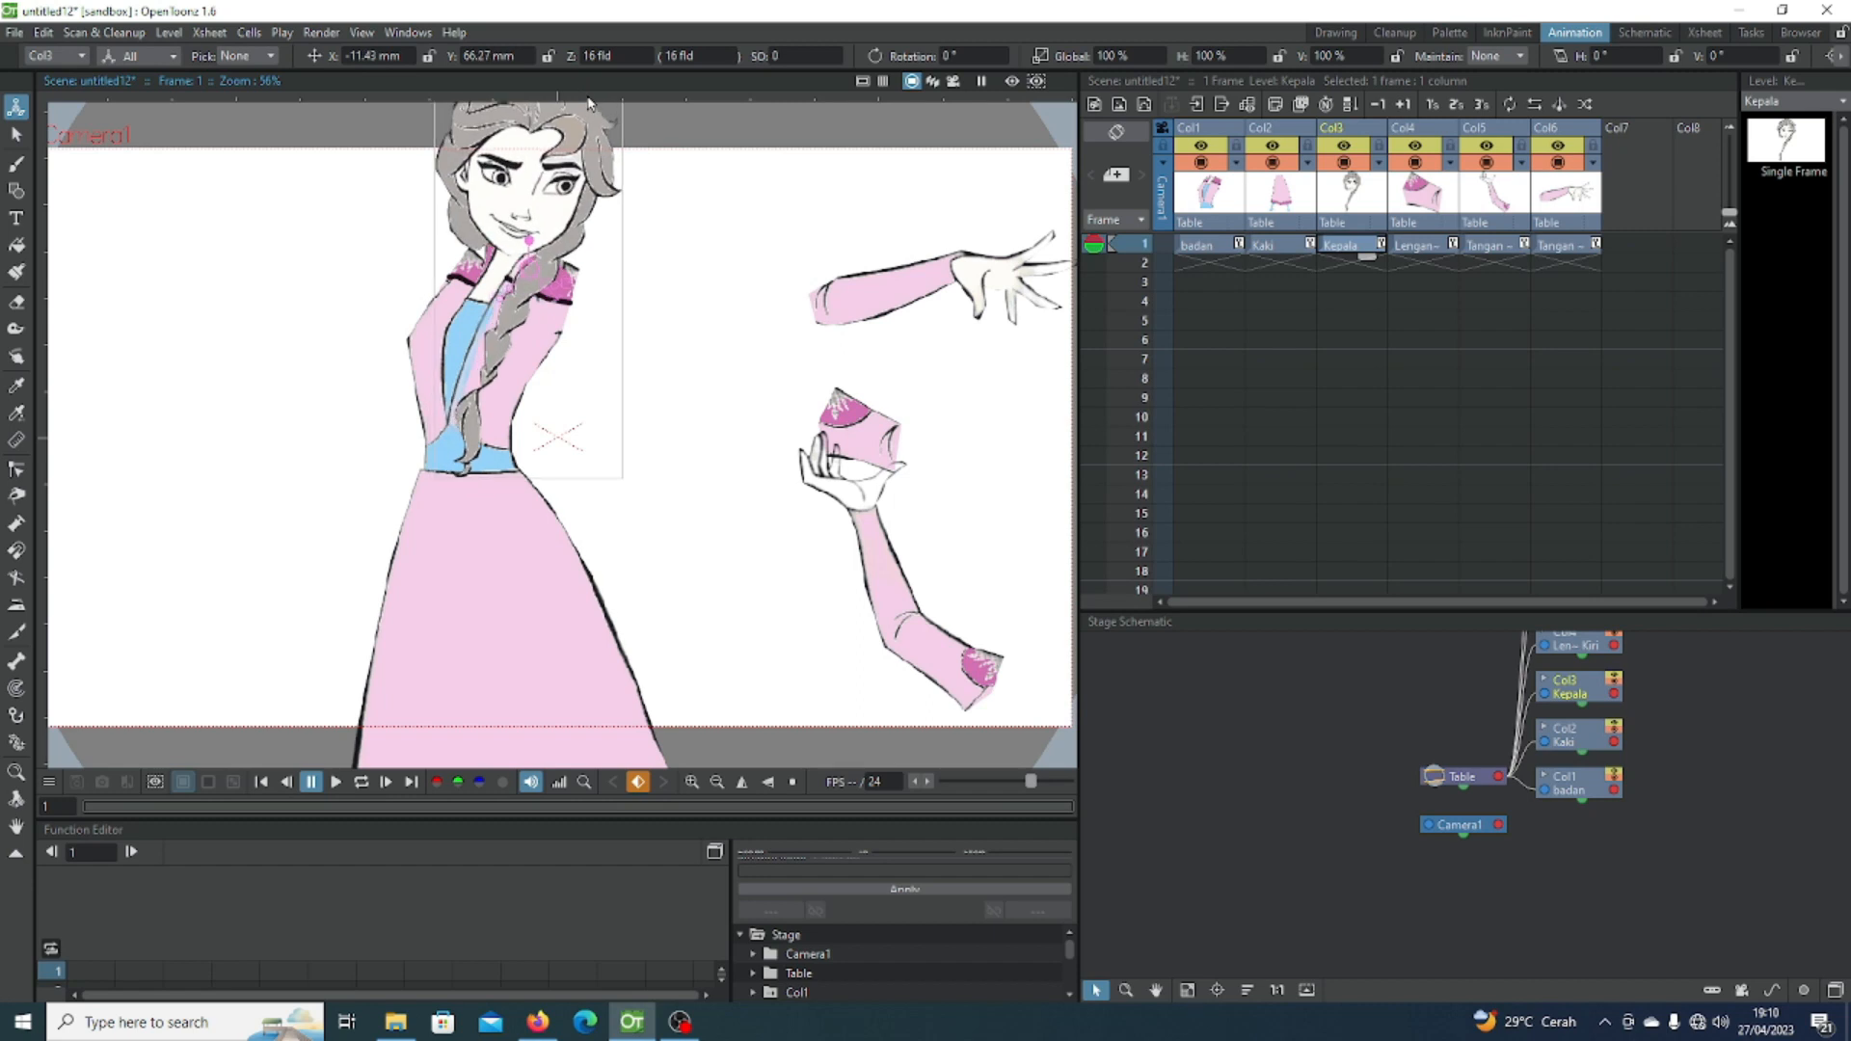
click(1413, 247)
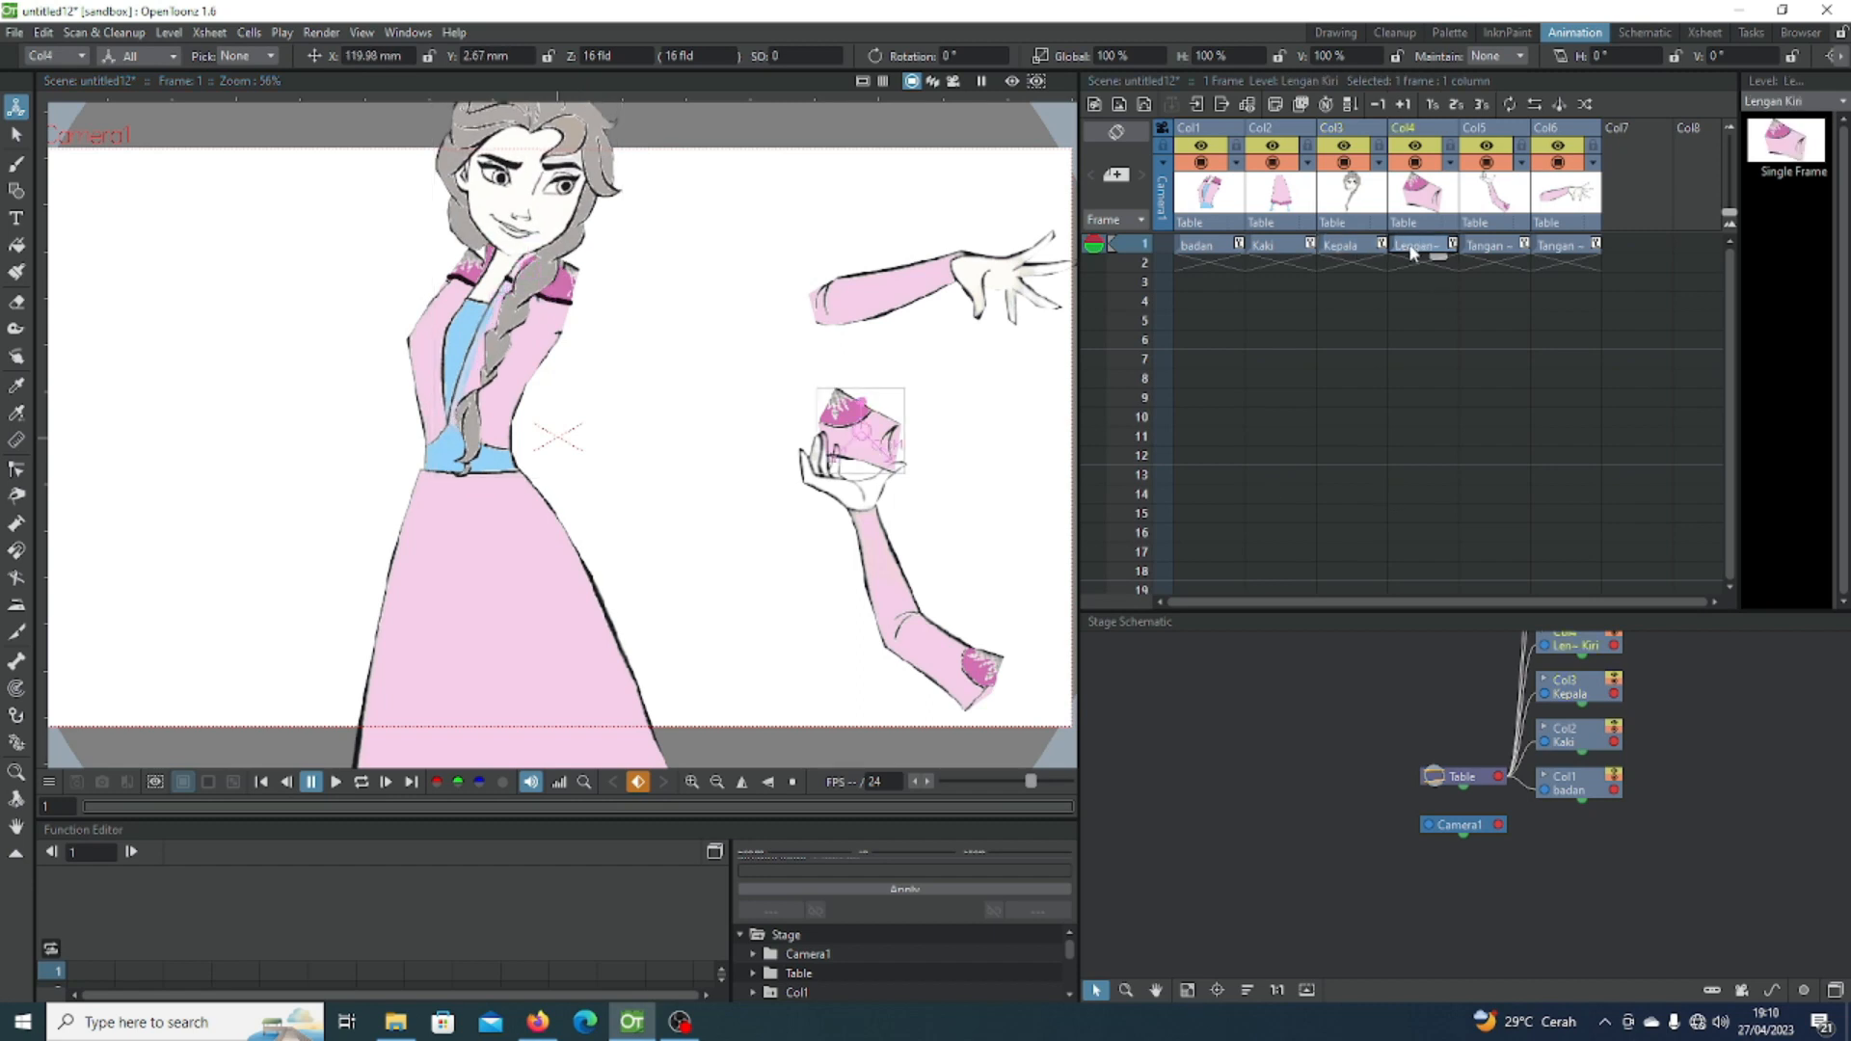
drag(897, 432, 633, 315)
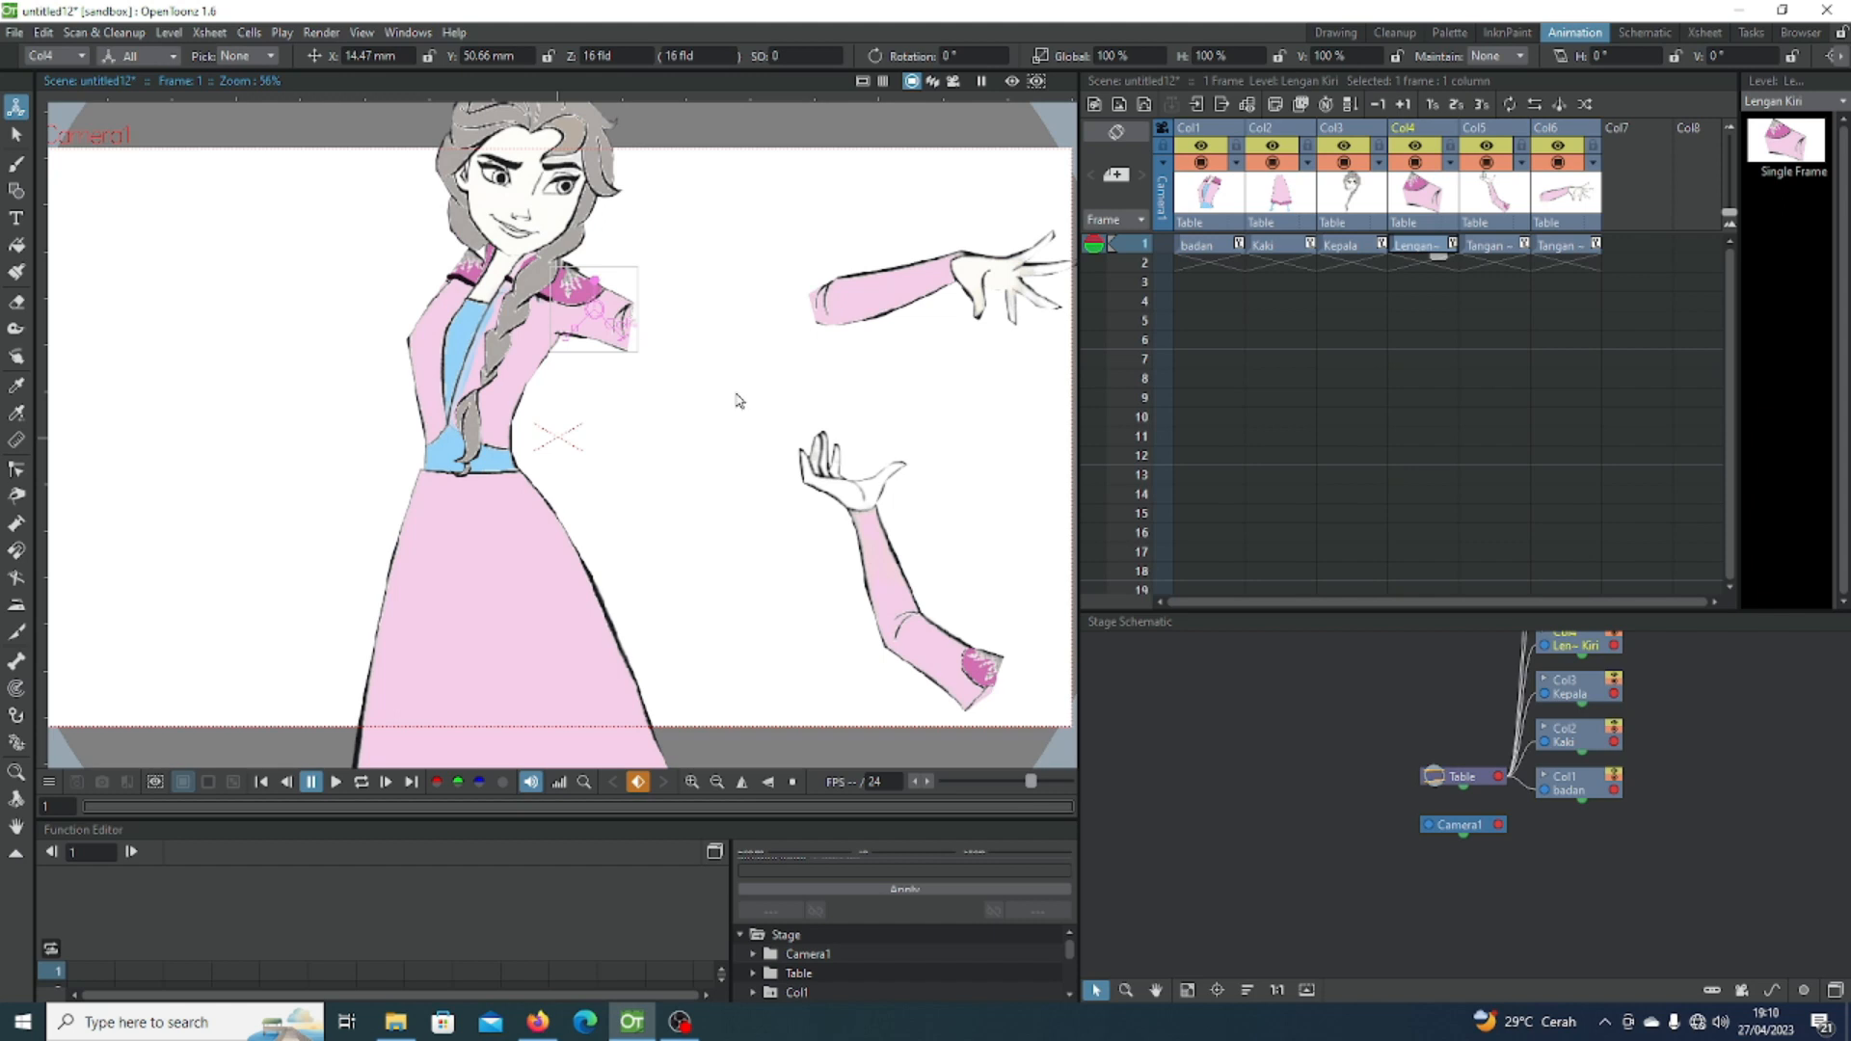
Step: Move Tangan Kanan onto the raised-arm shoulder of badan and fine-tune it to about (-75, 109) mm
click(1500, 246)
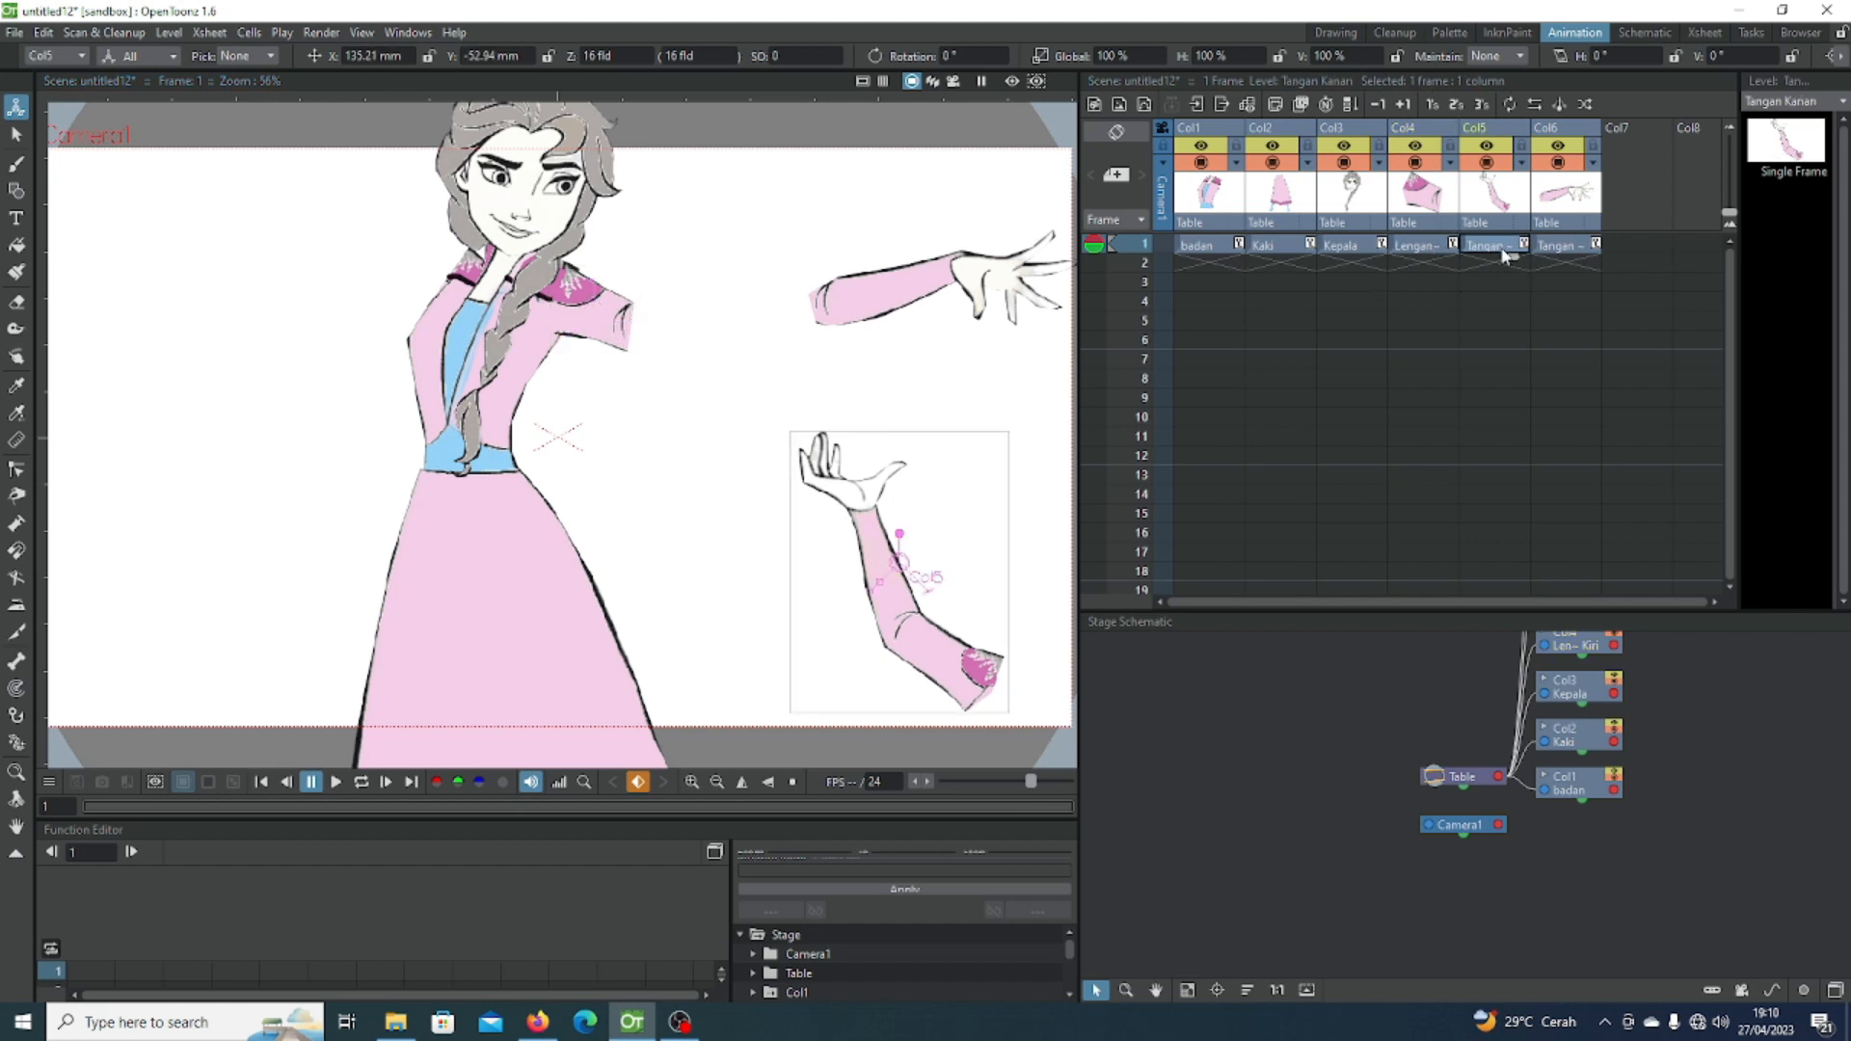
drag(886, 499, 413, 111)
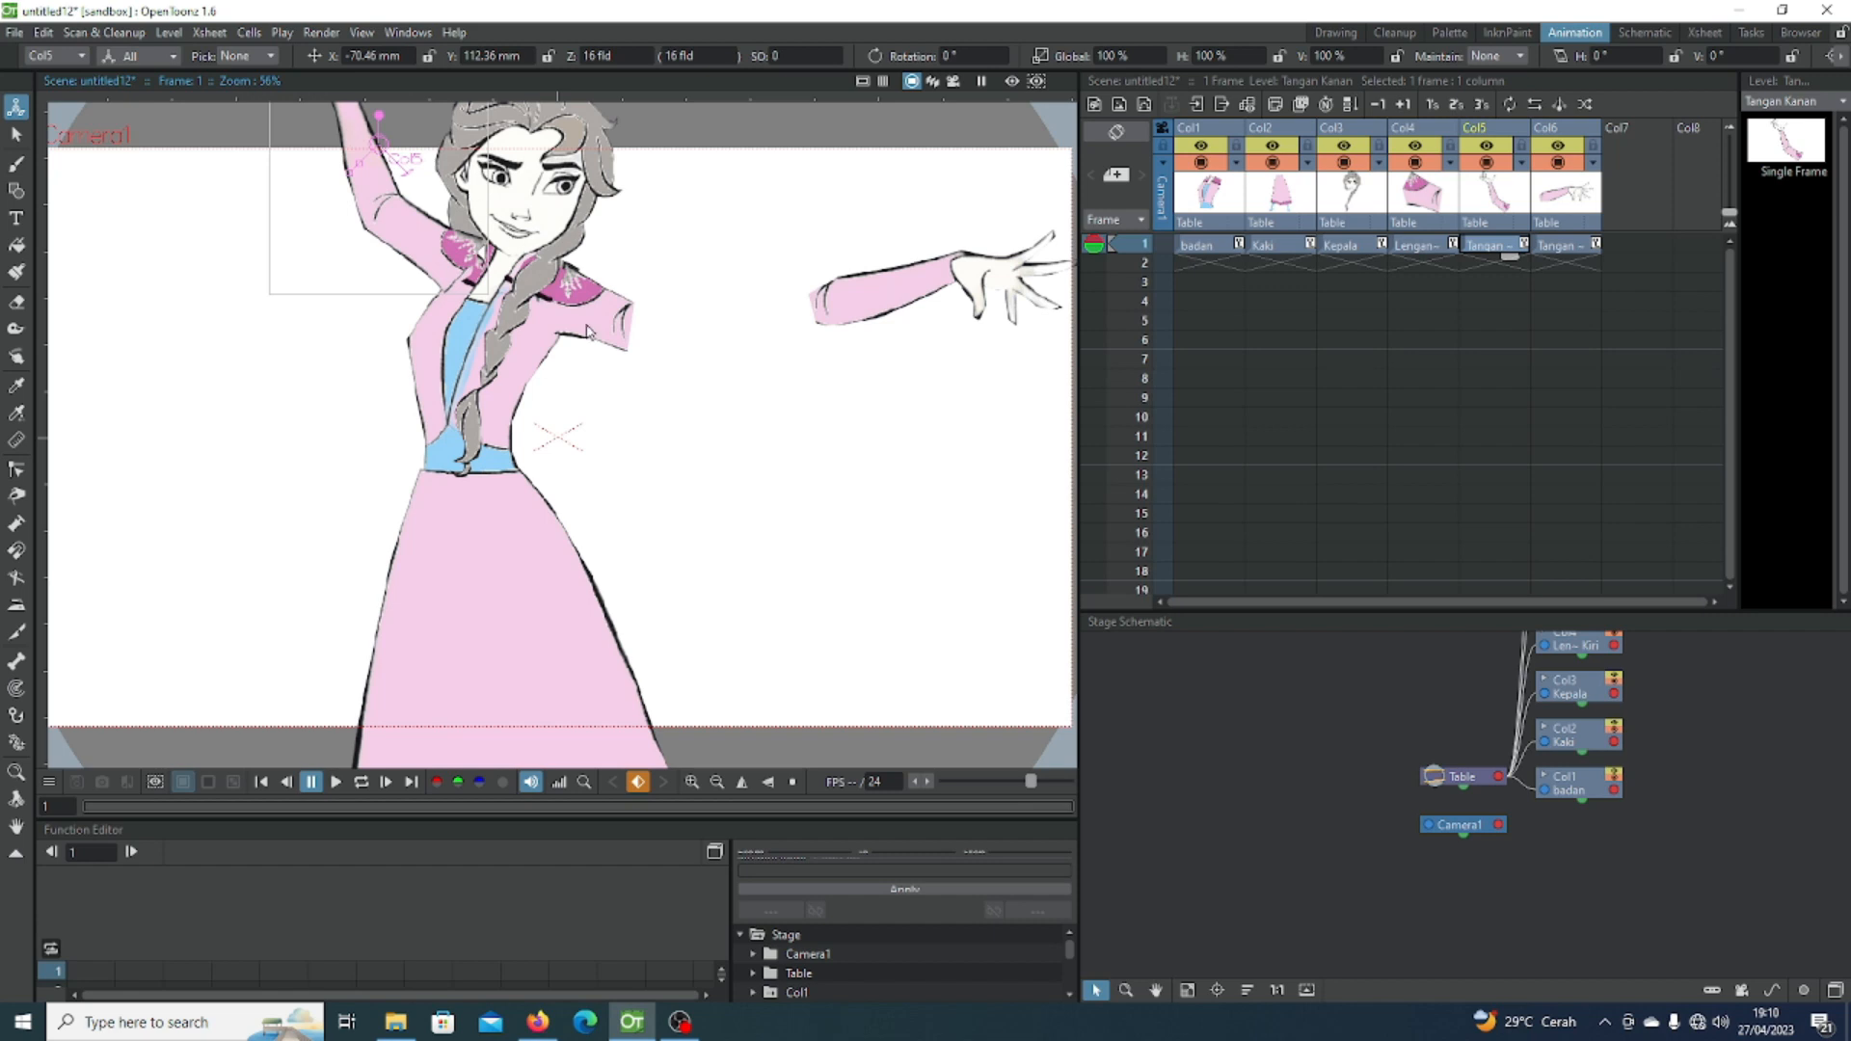
drag(396, 183, 384, 195)
drag(454, 250, 452, 244)
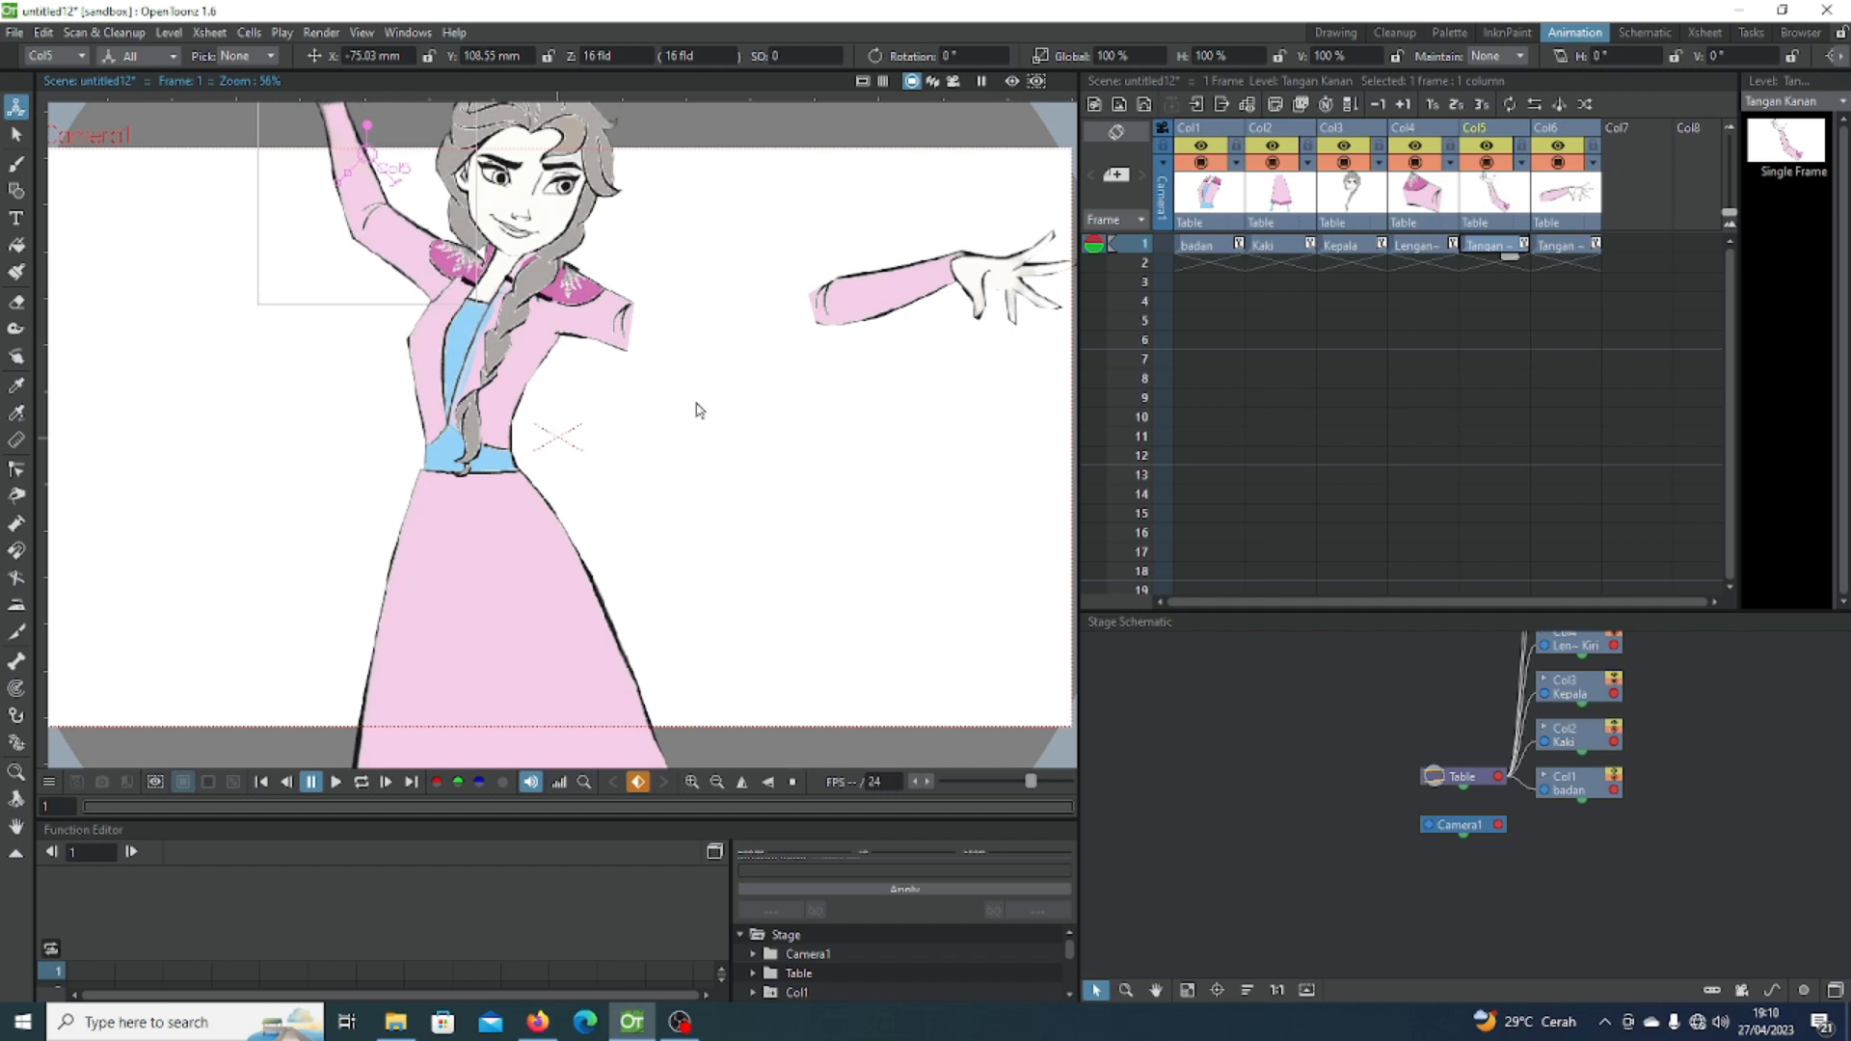
Step: Join Tangan Kiri to the open end of Lengan Kiri at about (72, 52) mm
click(1563, 249)
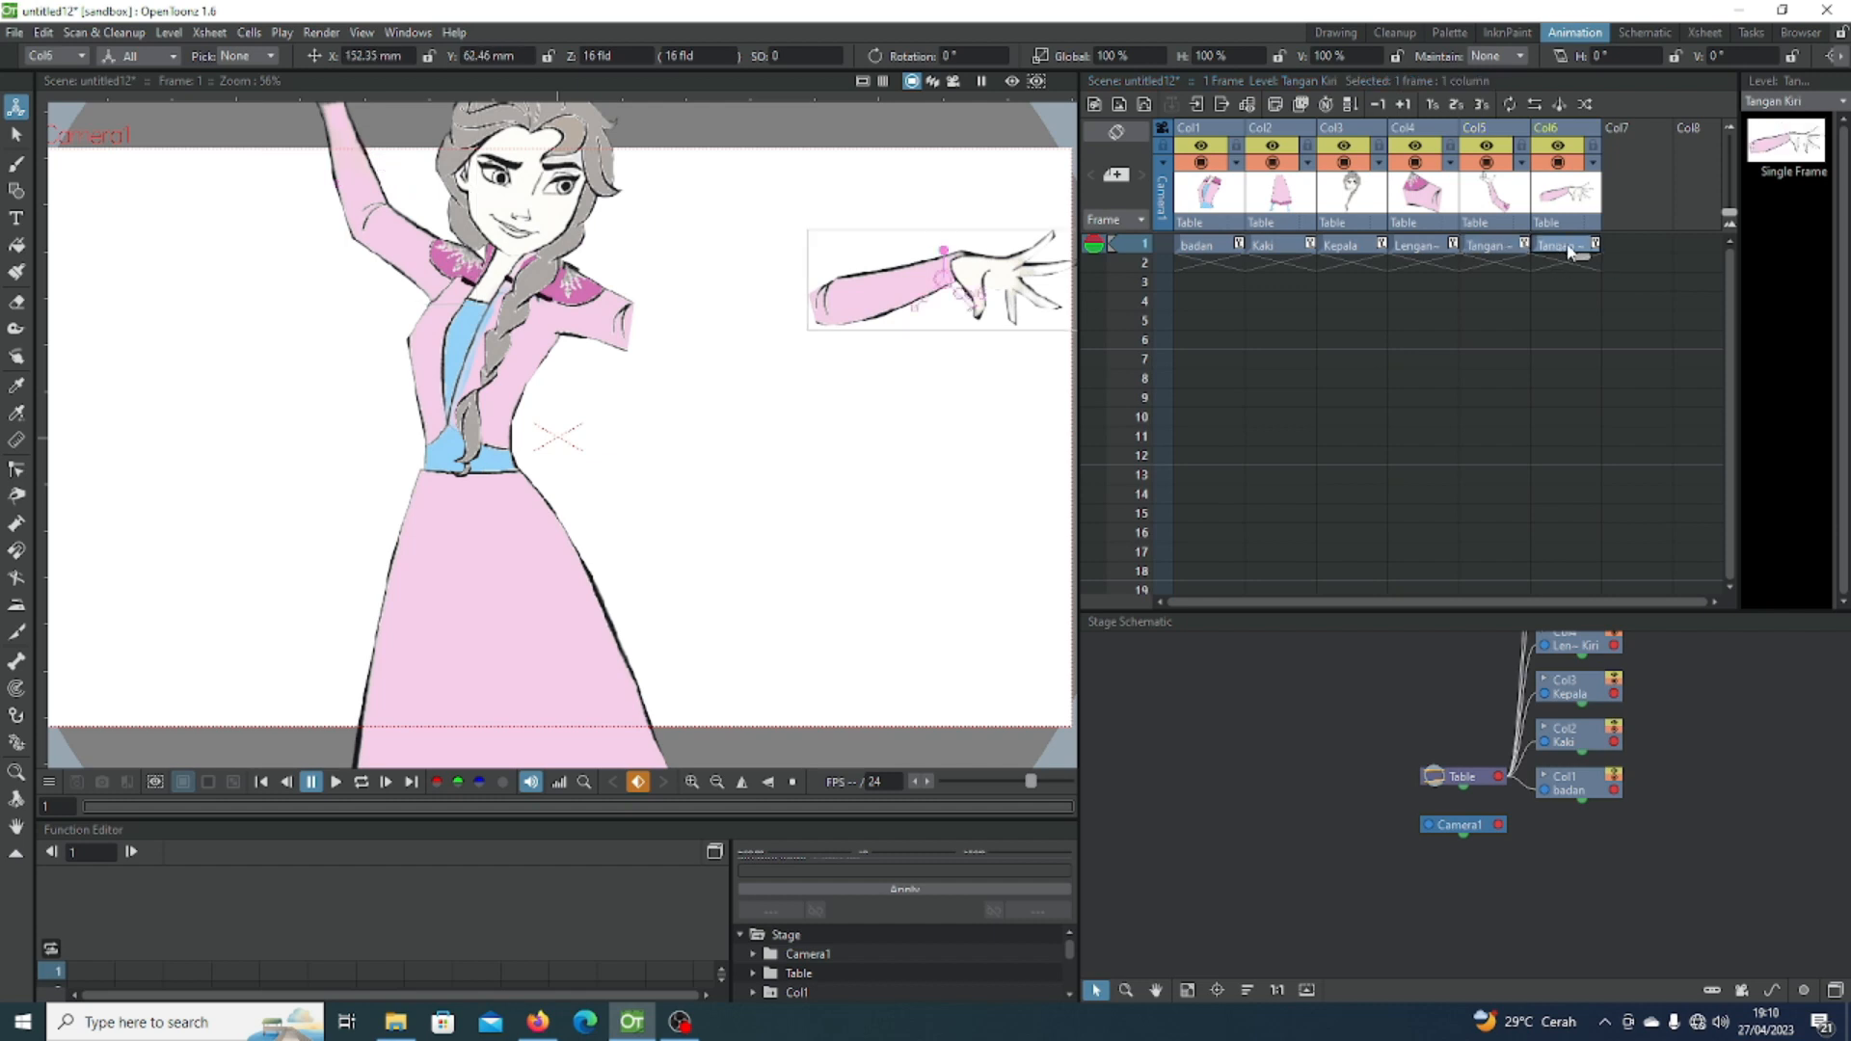
drag(852, 277, 678, 319)
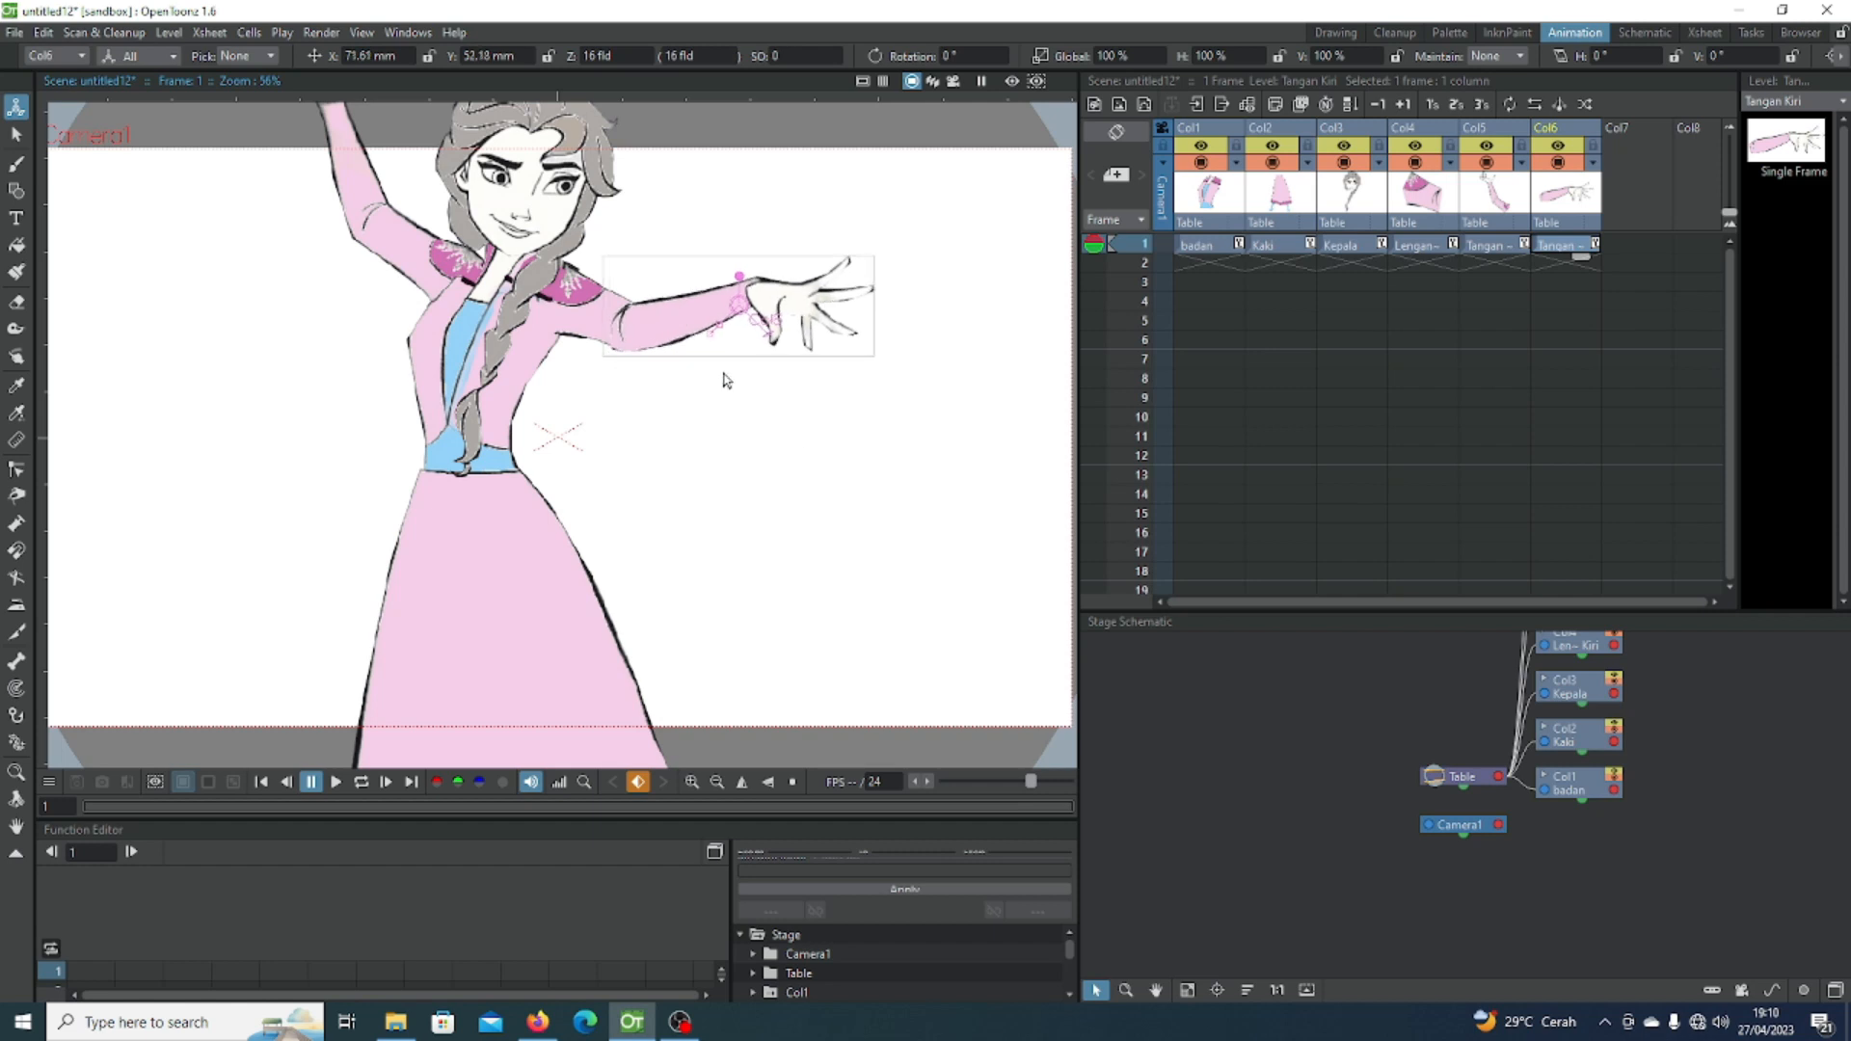
scroll(807, 446, down, 3)
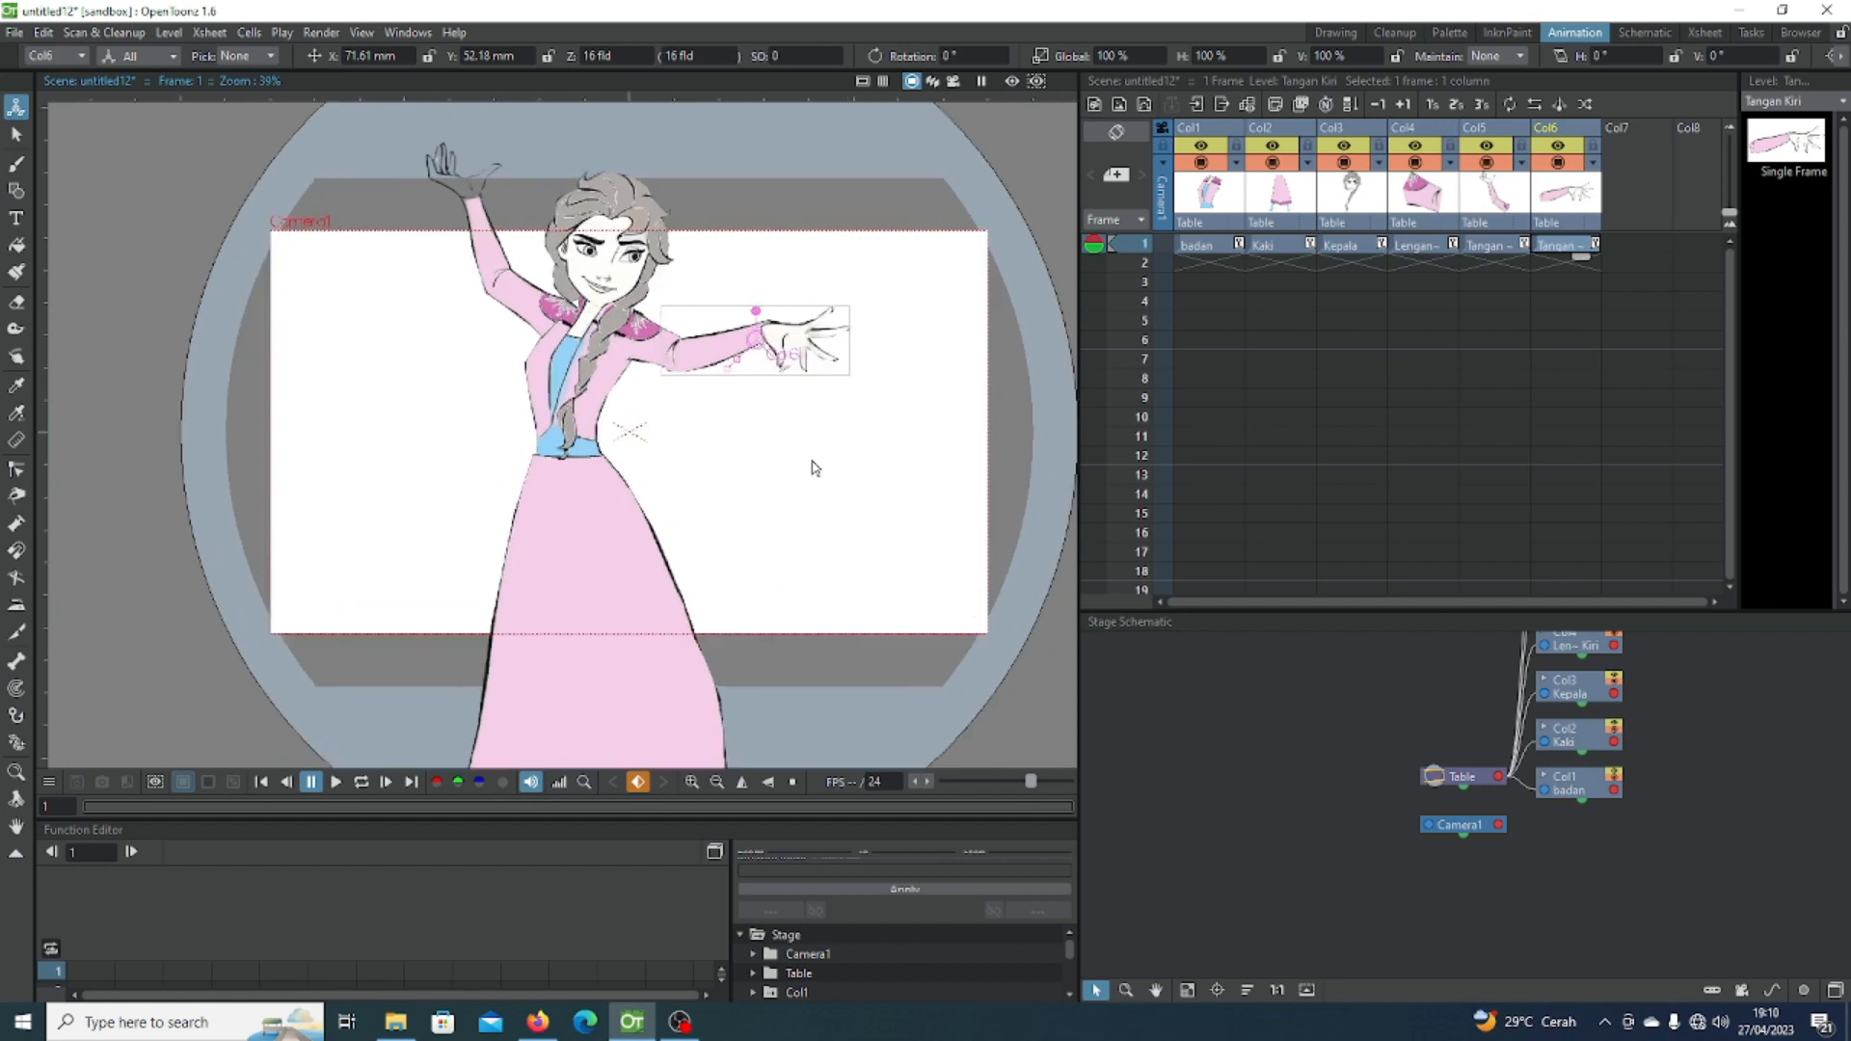
scroll(813, 467, up, 1)
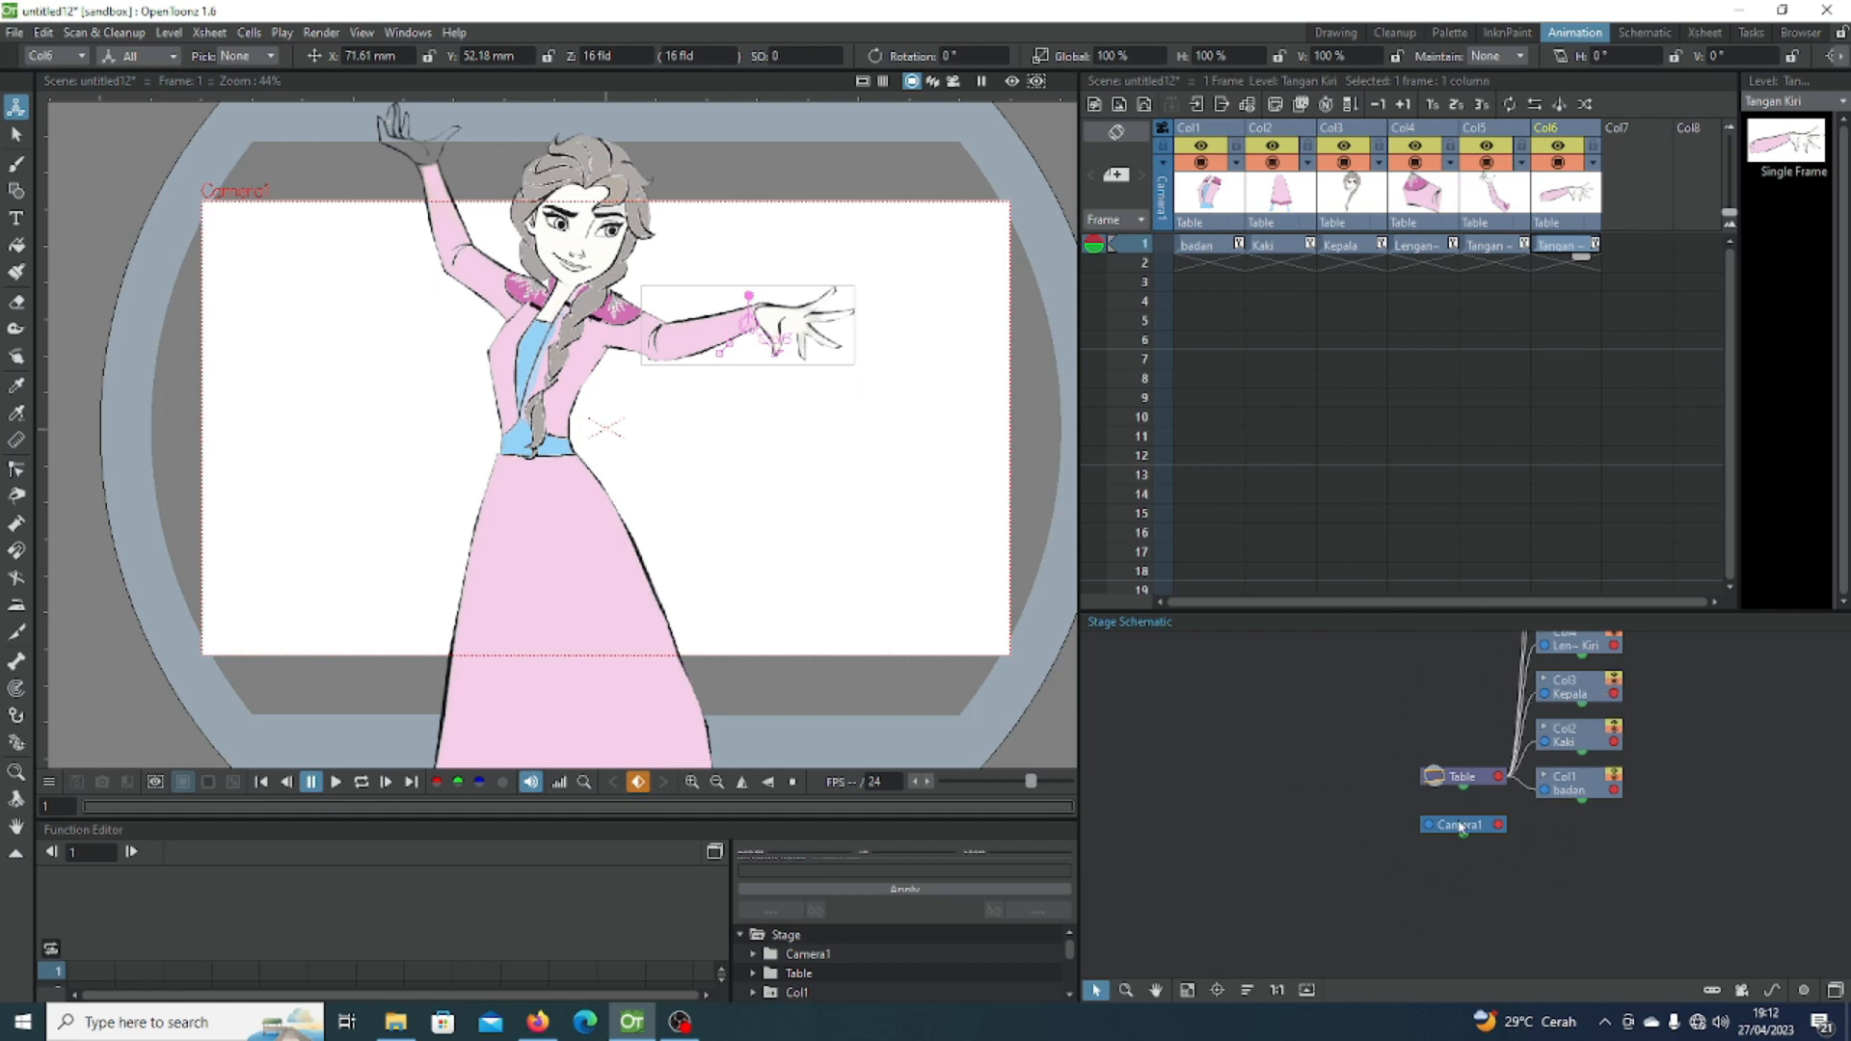
Step: Reframe the Stage Schematic to view all six column nodes together with the Table and Camera1 nodes
click(1155, 990)
drag(1343, 738, 1269, 859)
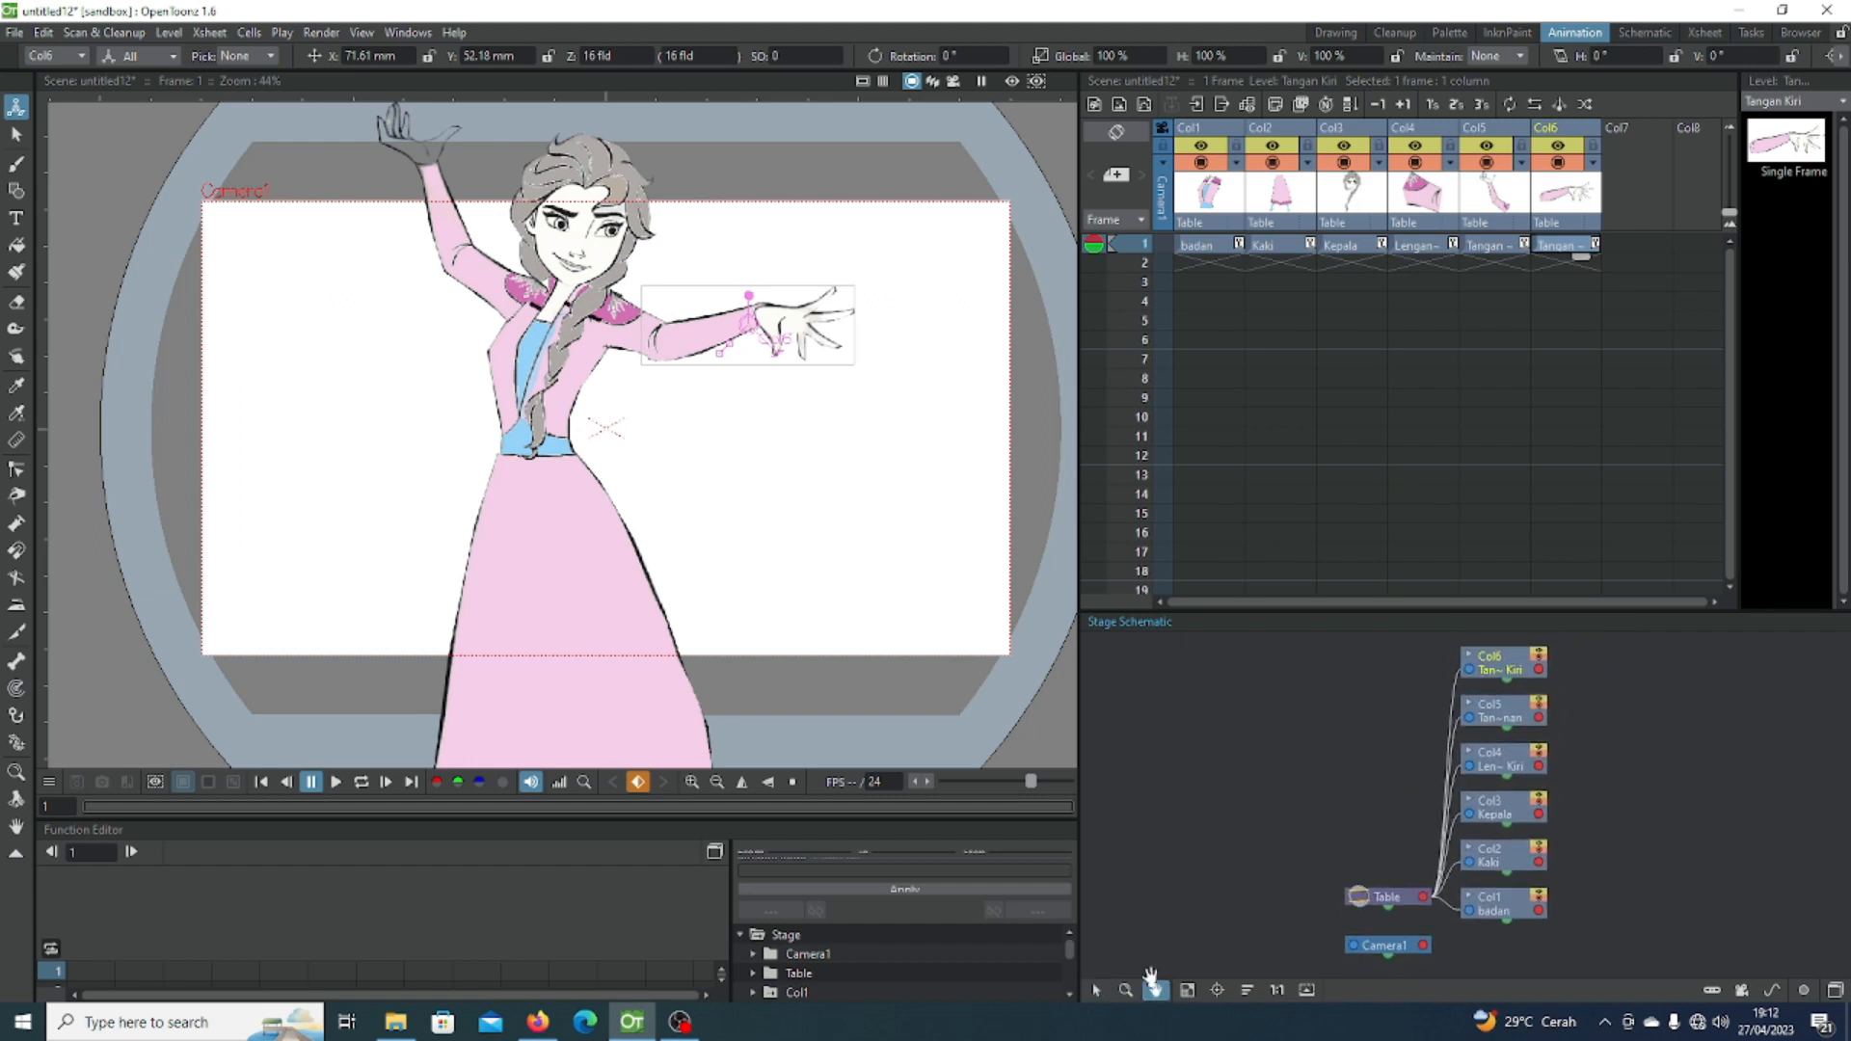
click(1096, 990)
click(408, 32)
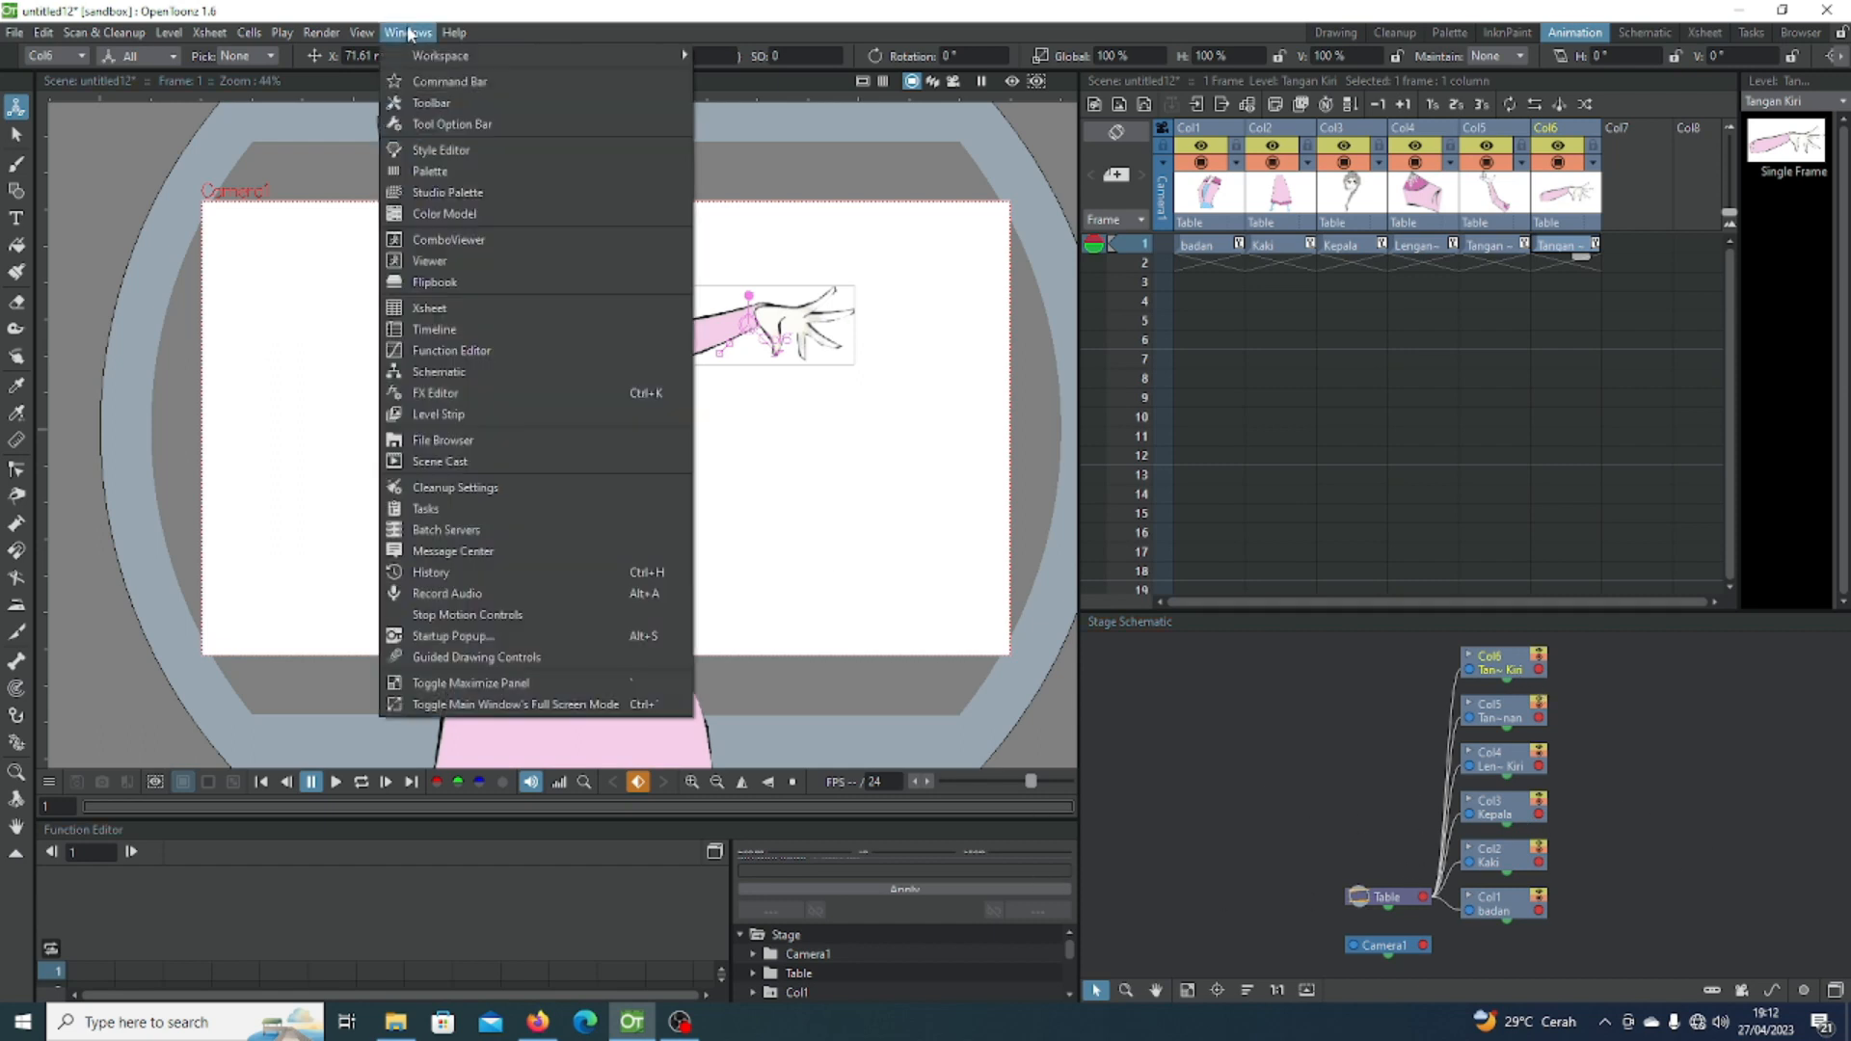
click(473, 373)
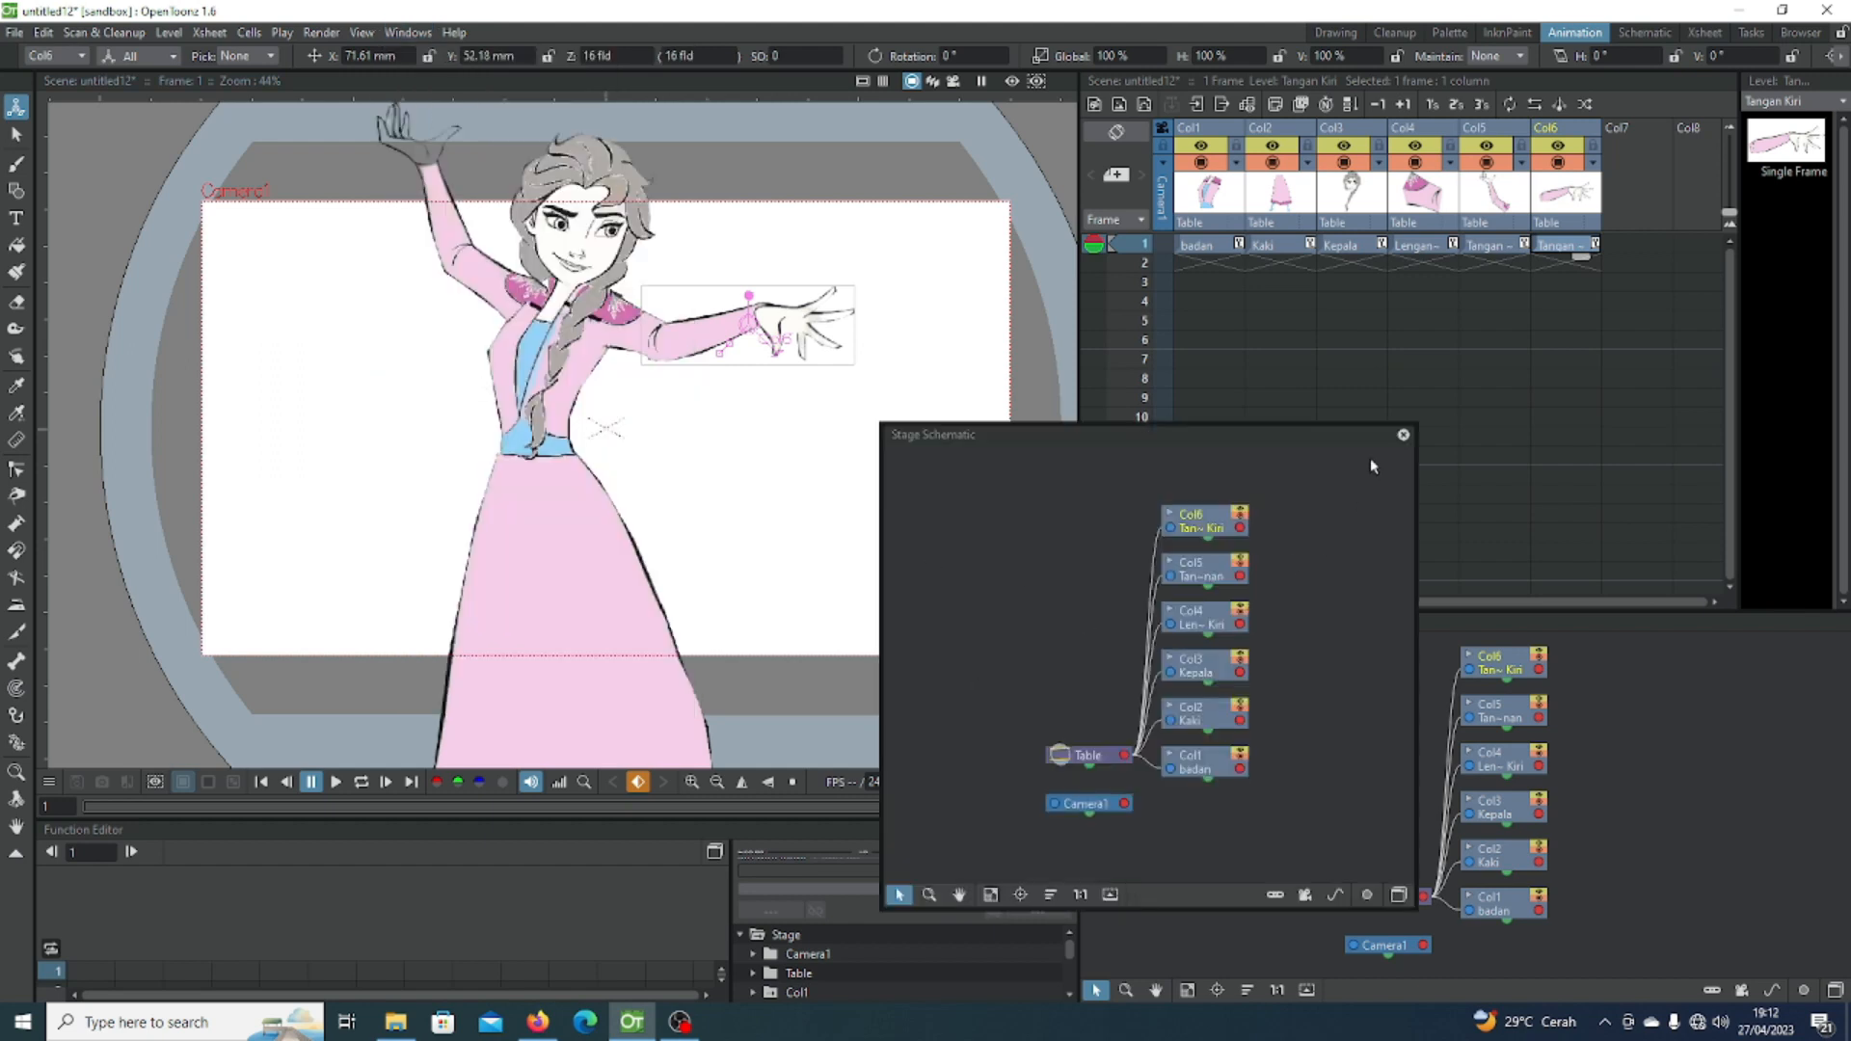
click(1402, 436)
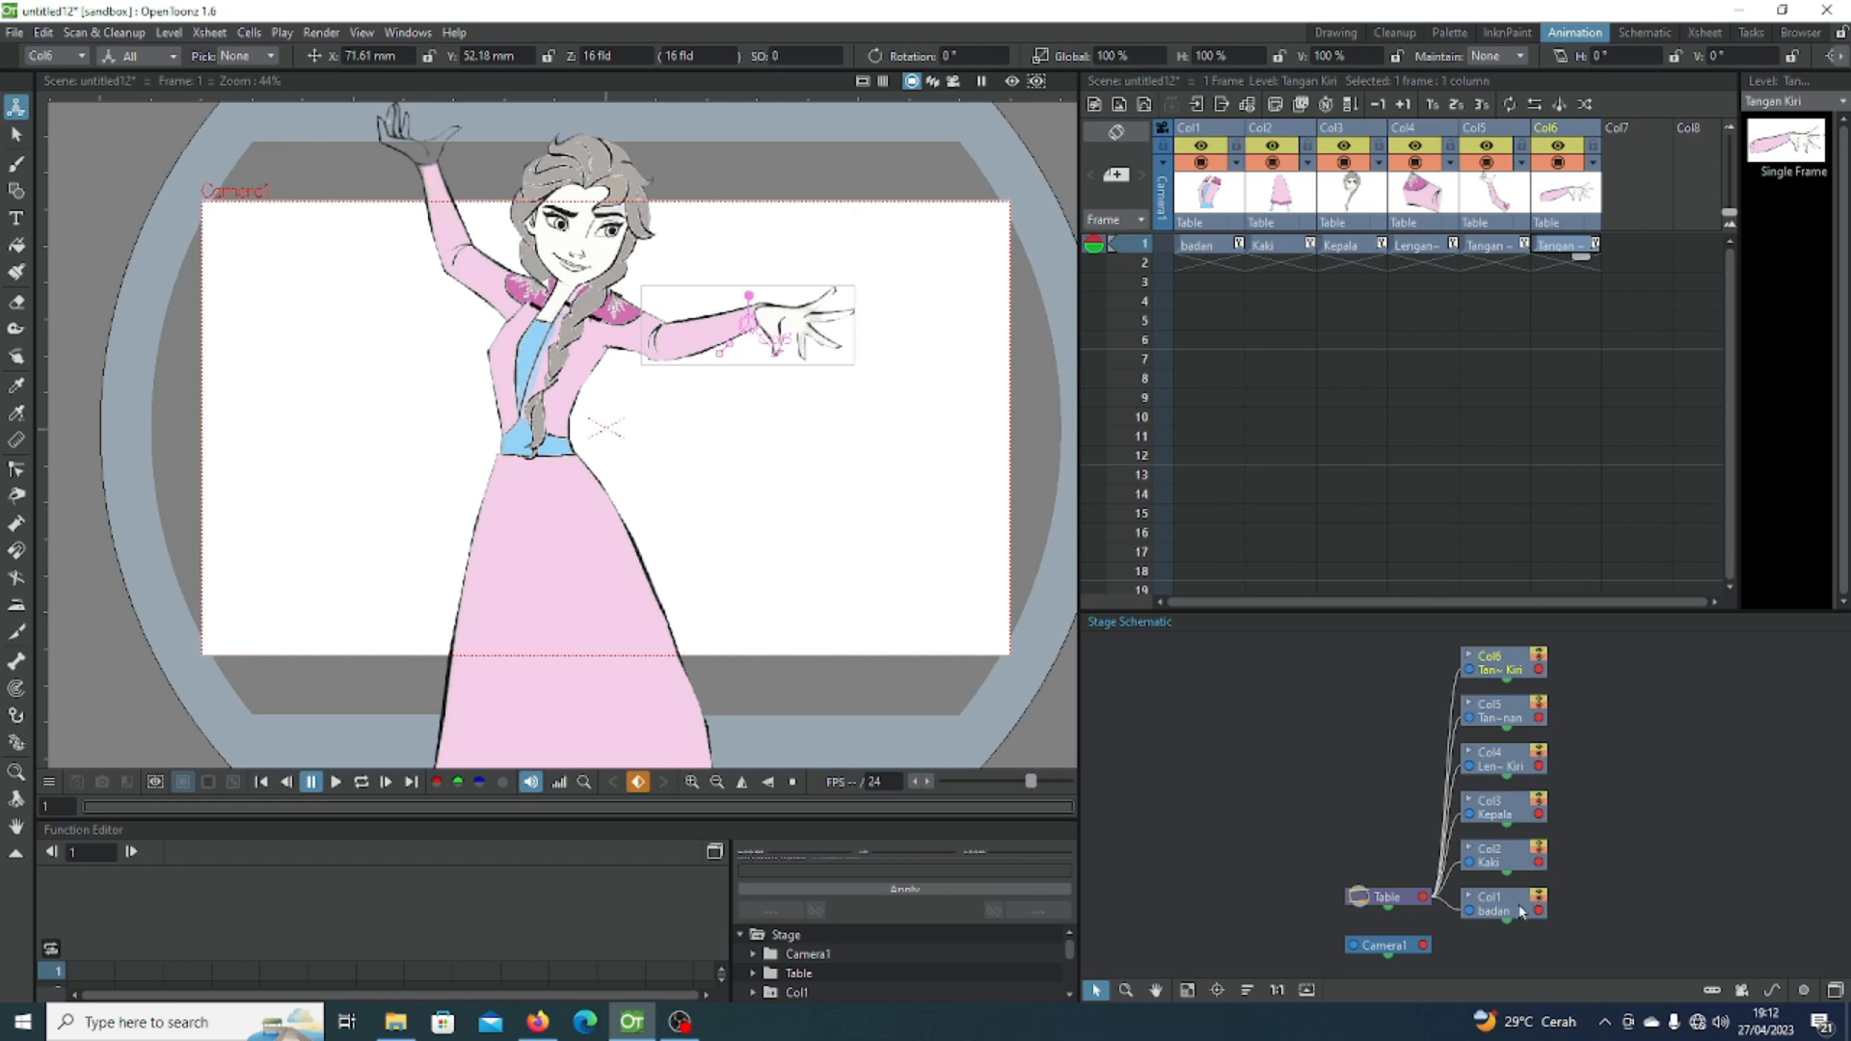
Step: Rearrange the Stage Schematic nodes, setting Col1 (badan) apart above the Table node and spacing out Col2 to Col6 opposite it
drag(1506, 911, 1329, 758)
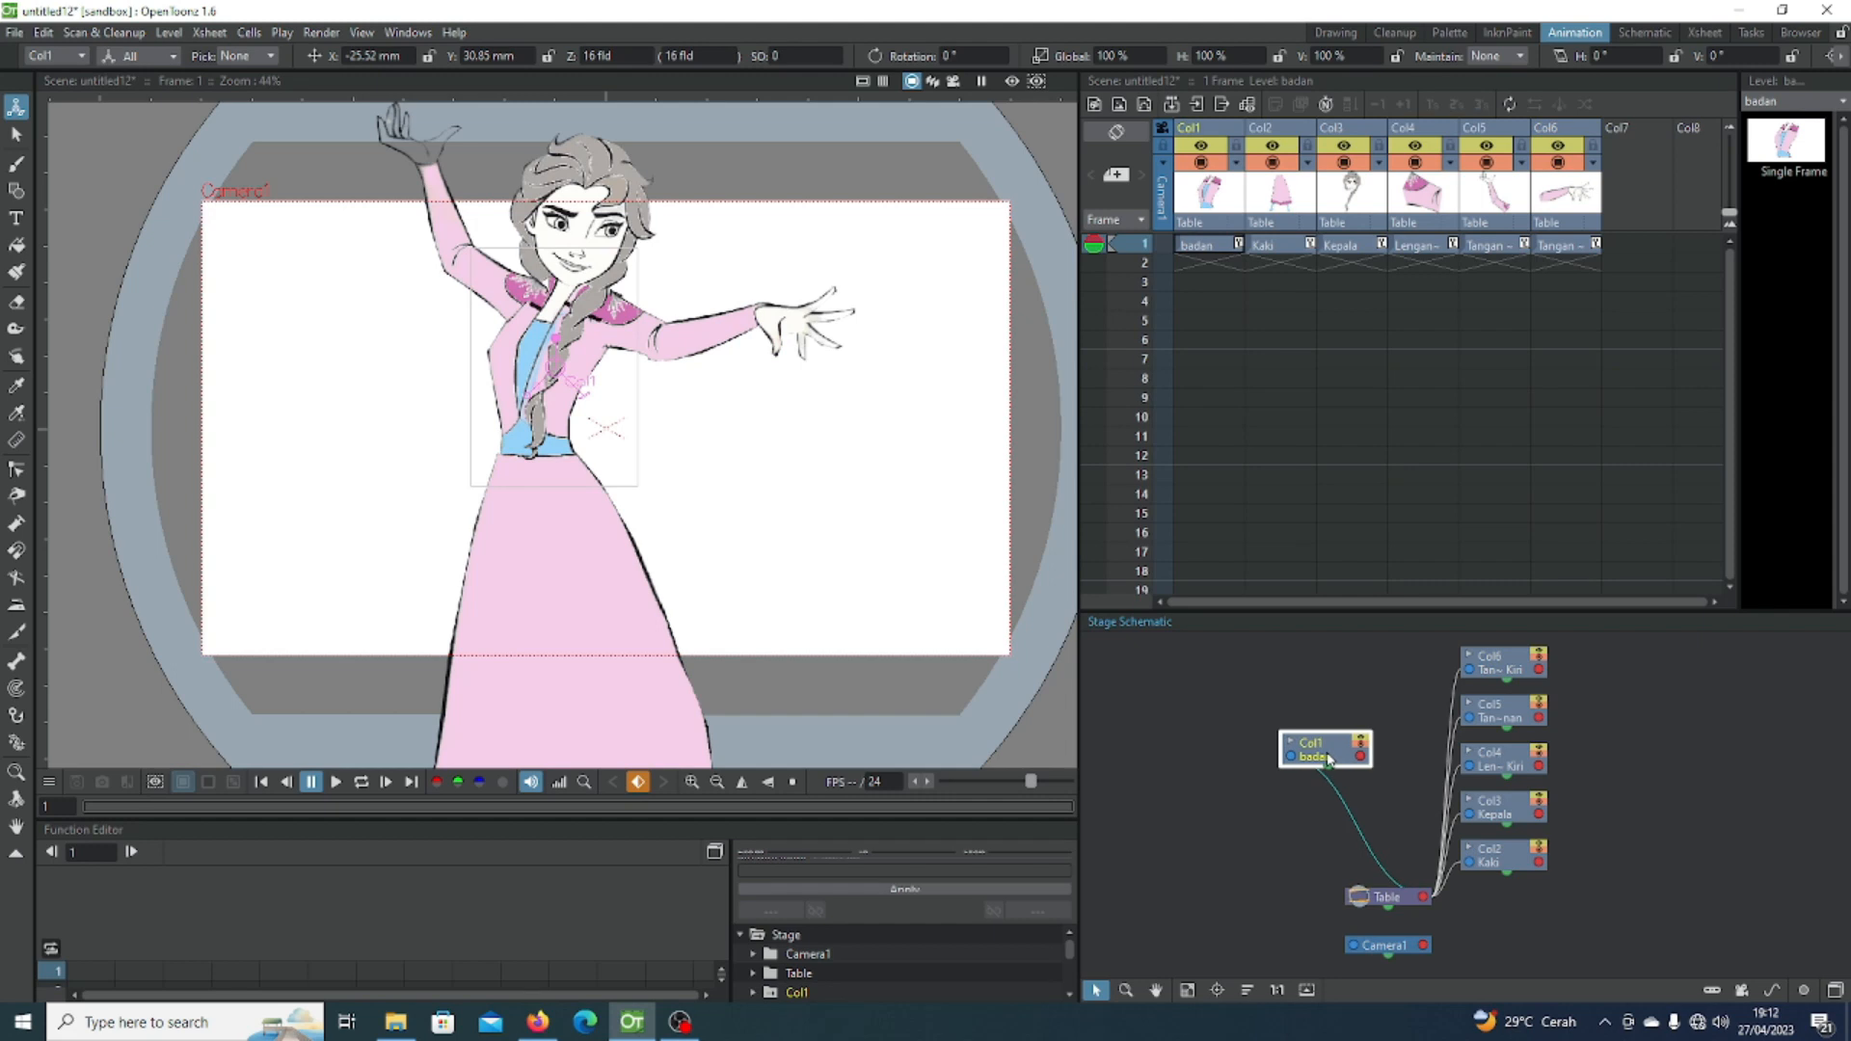
drag(1507, 868, 1533, 904)
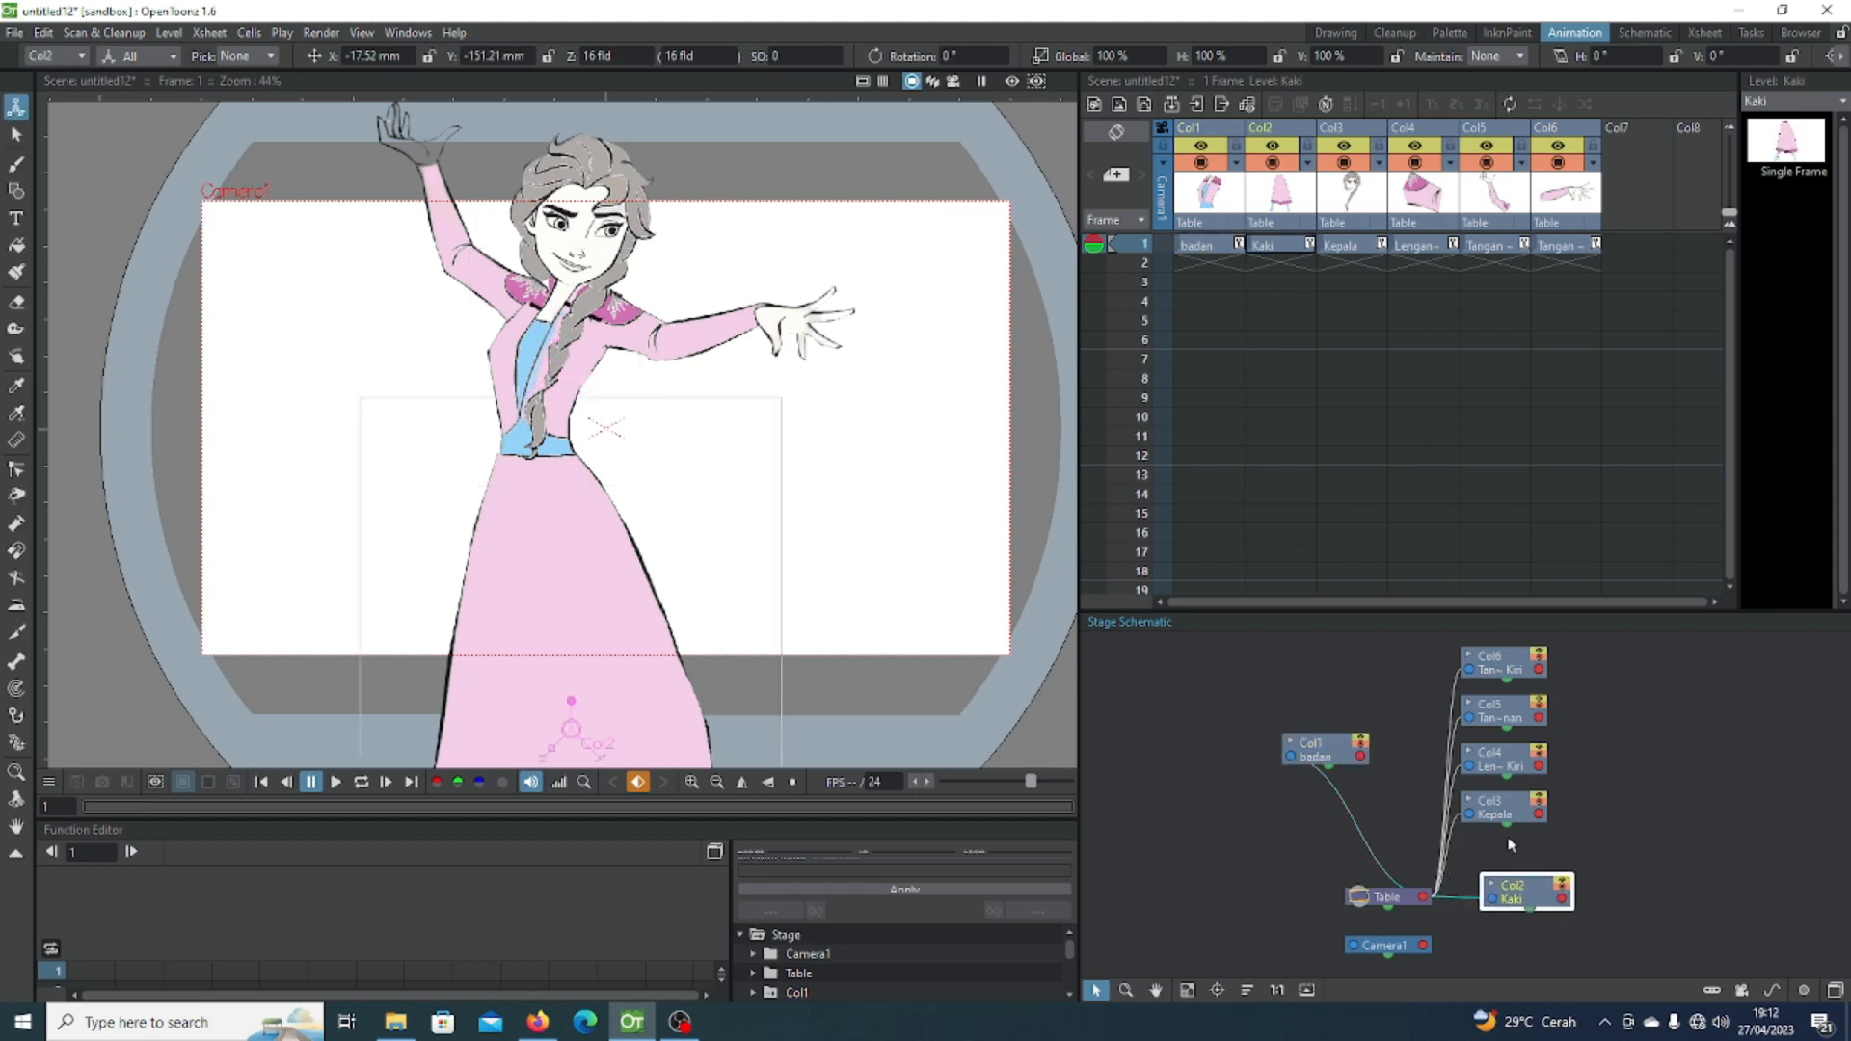
drag(1505, 821, 1525, 844)
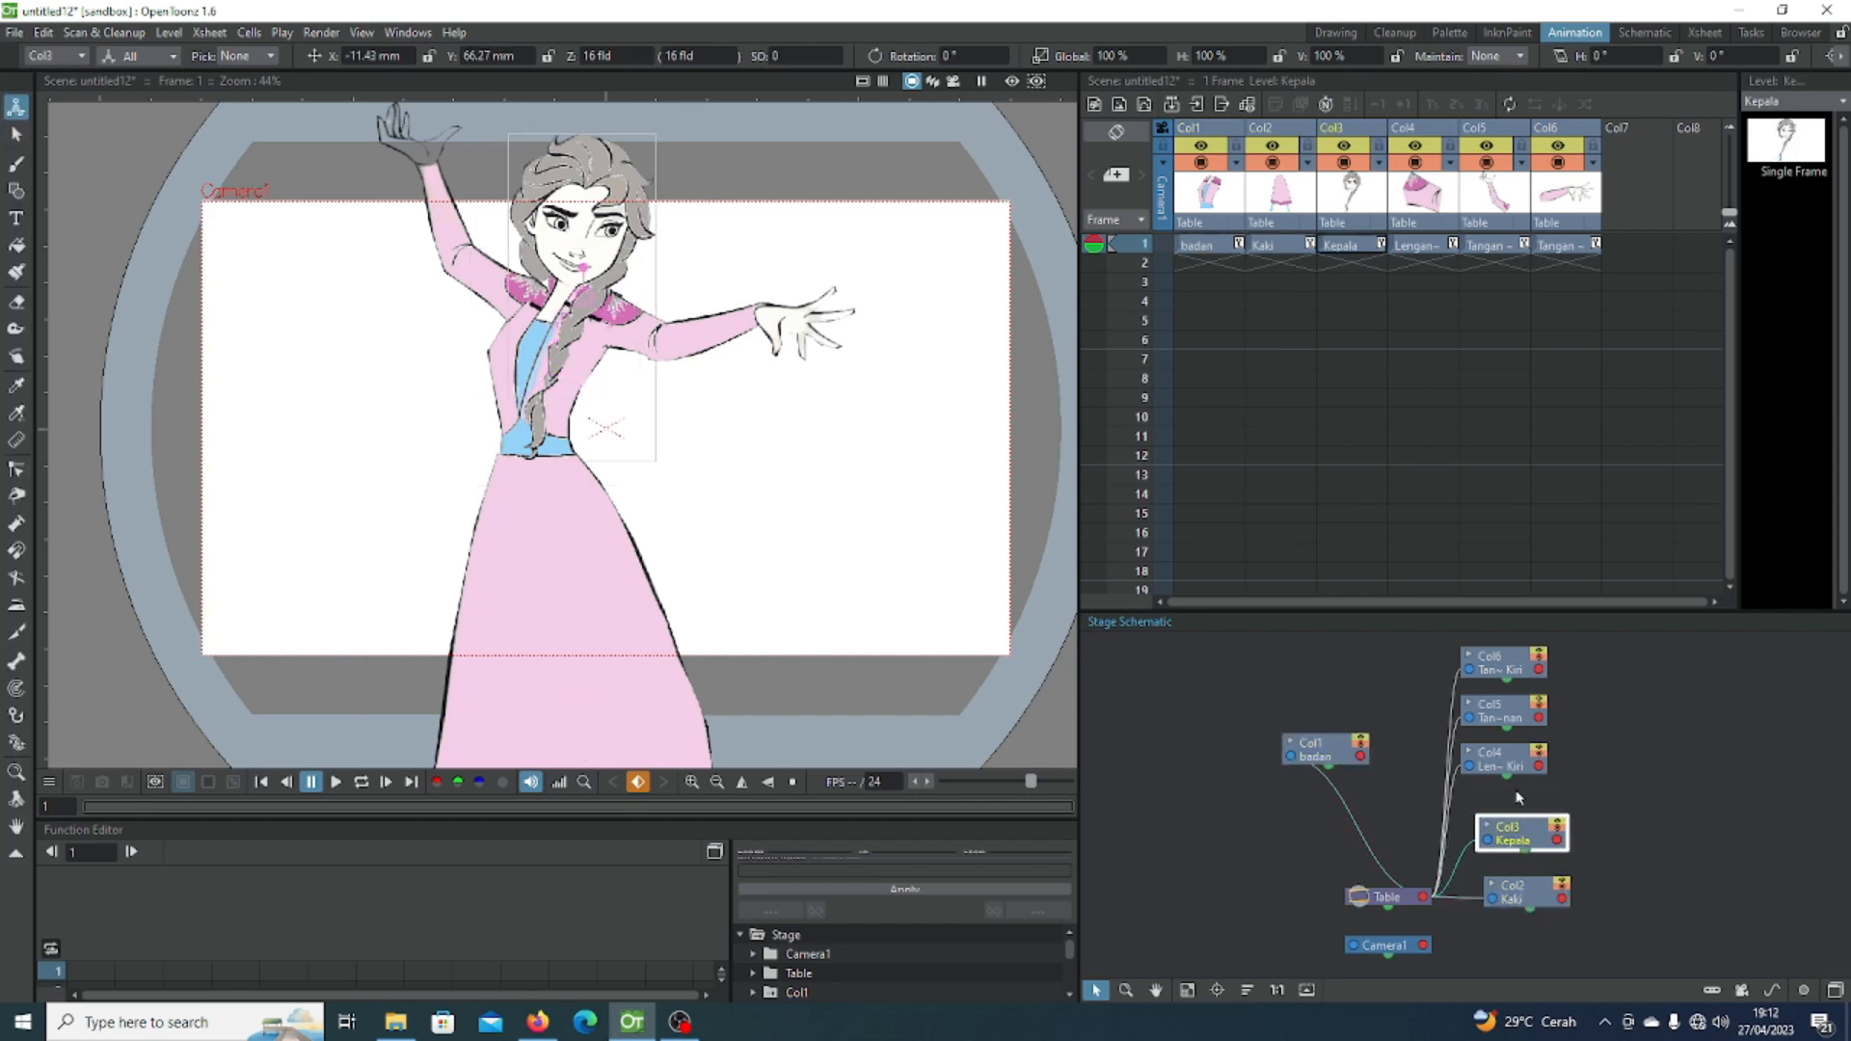
drag(1502, 766, 1561, 727)
drag(1504, 666, 1536, 667)
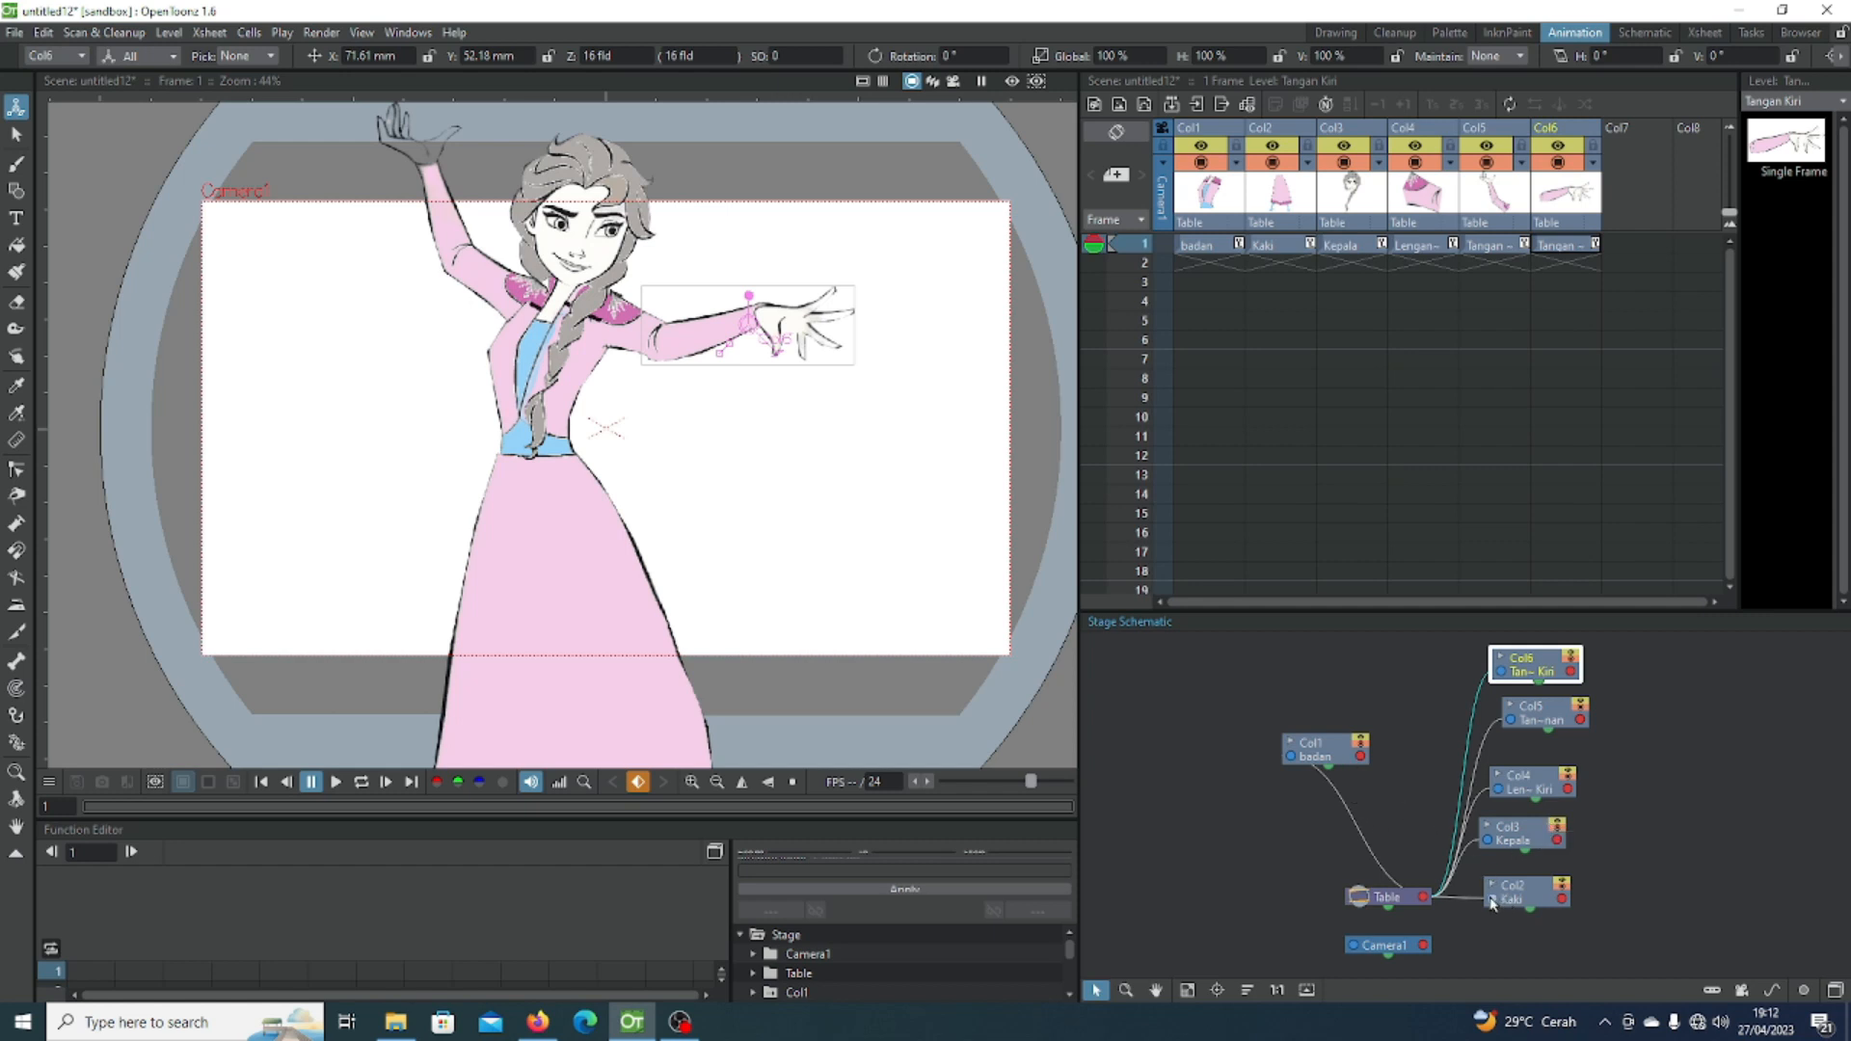
Step: Parent Col2 (Kaki), Col3 (Kepala) and Col4 (Lengan Kiri) to Col1 (badan) in the Stage Schematic
drag(1494, 903, 1360, 760)
drag(1490, 843, 1358, 761)
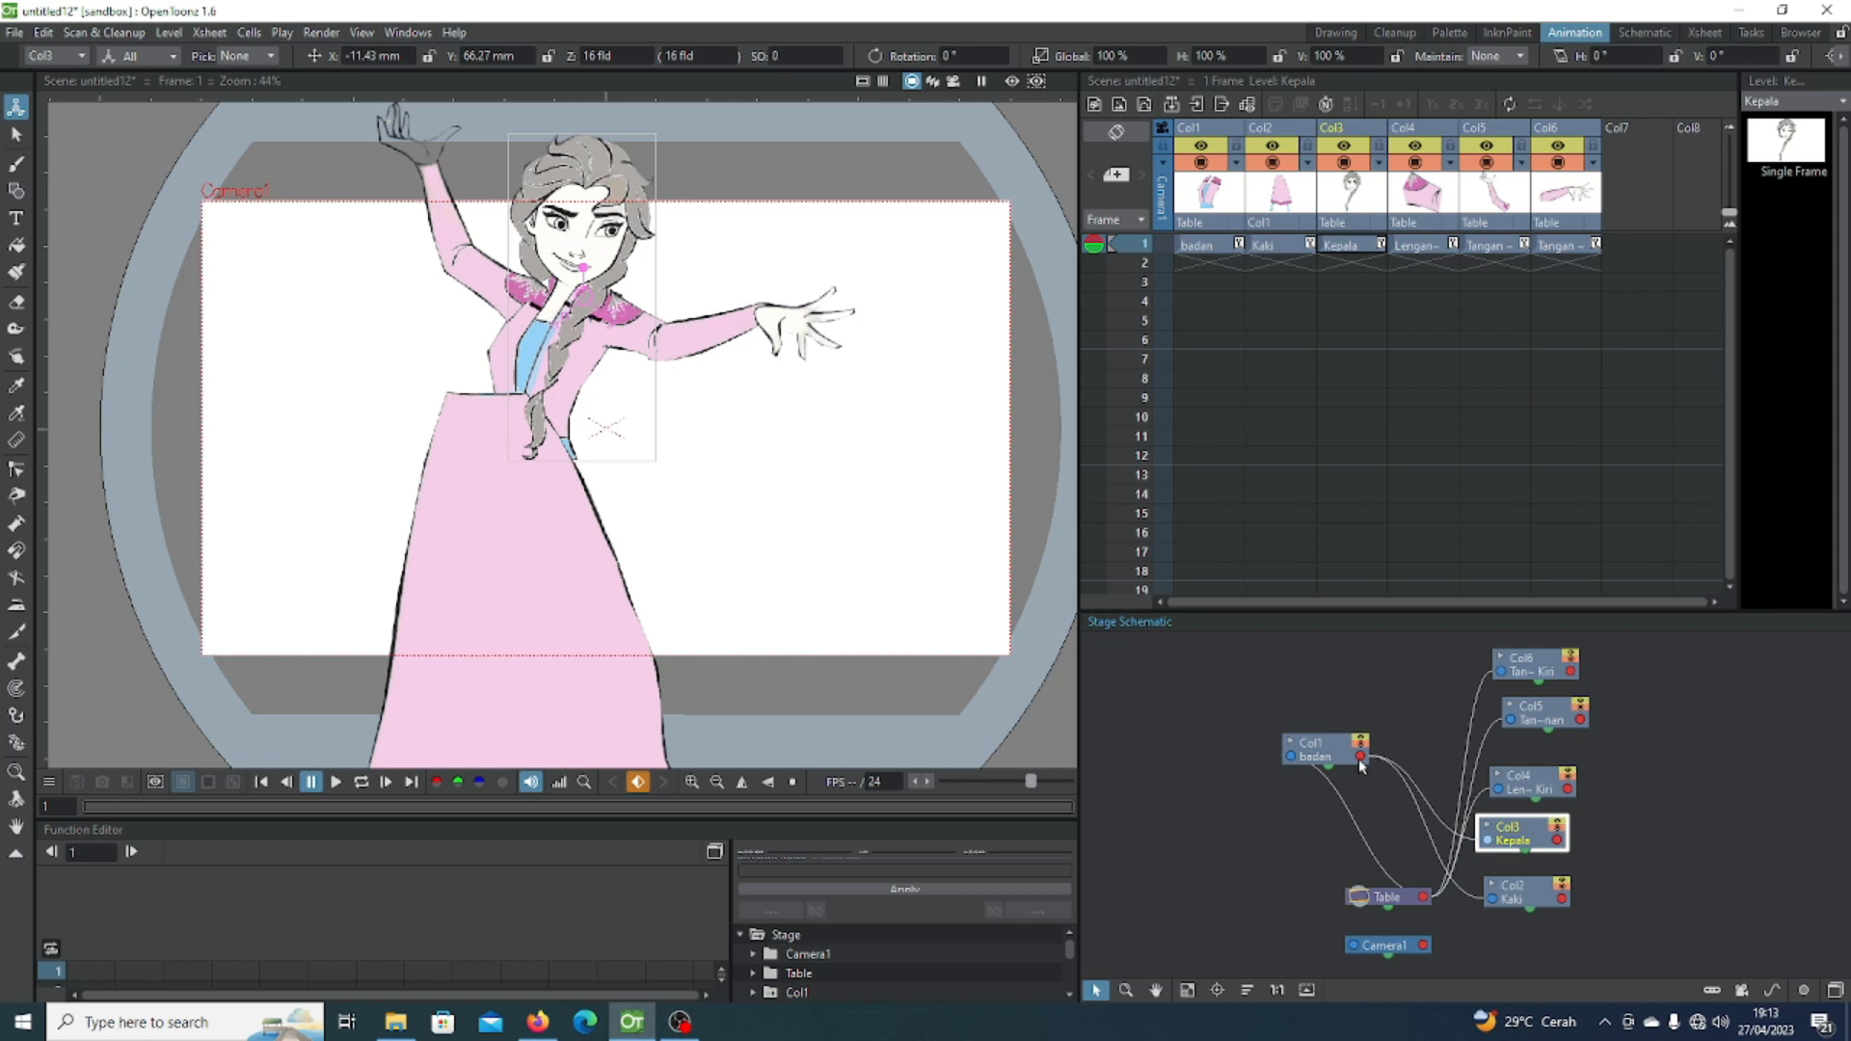
drag(1361, 765, 1360, 765)
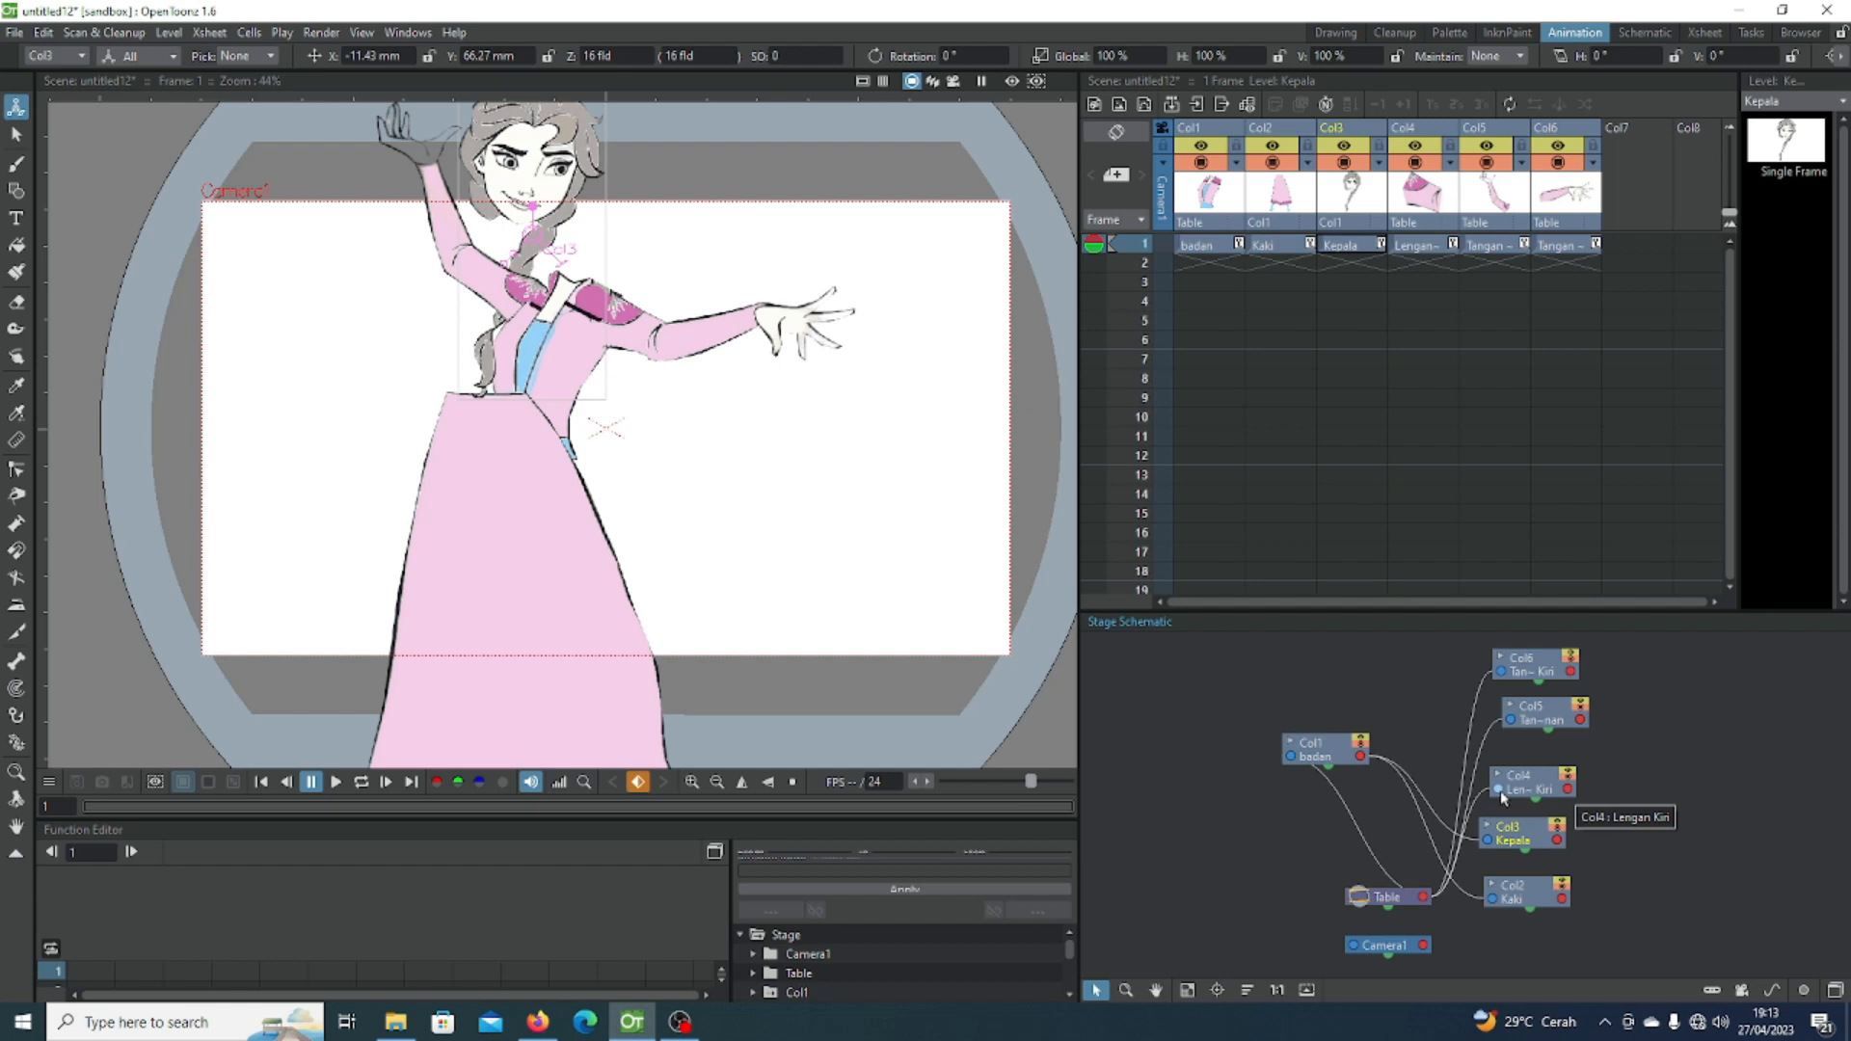
click(1546, 773)
drag(1493, 792, 1360, 761)
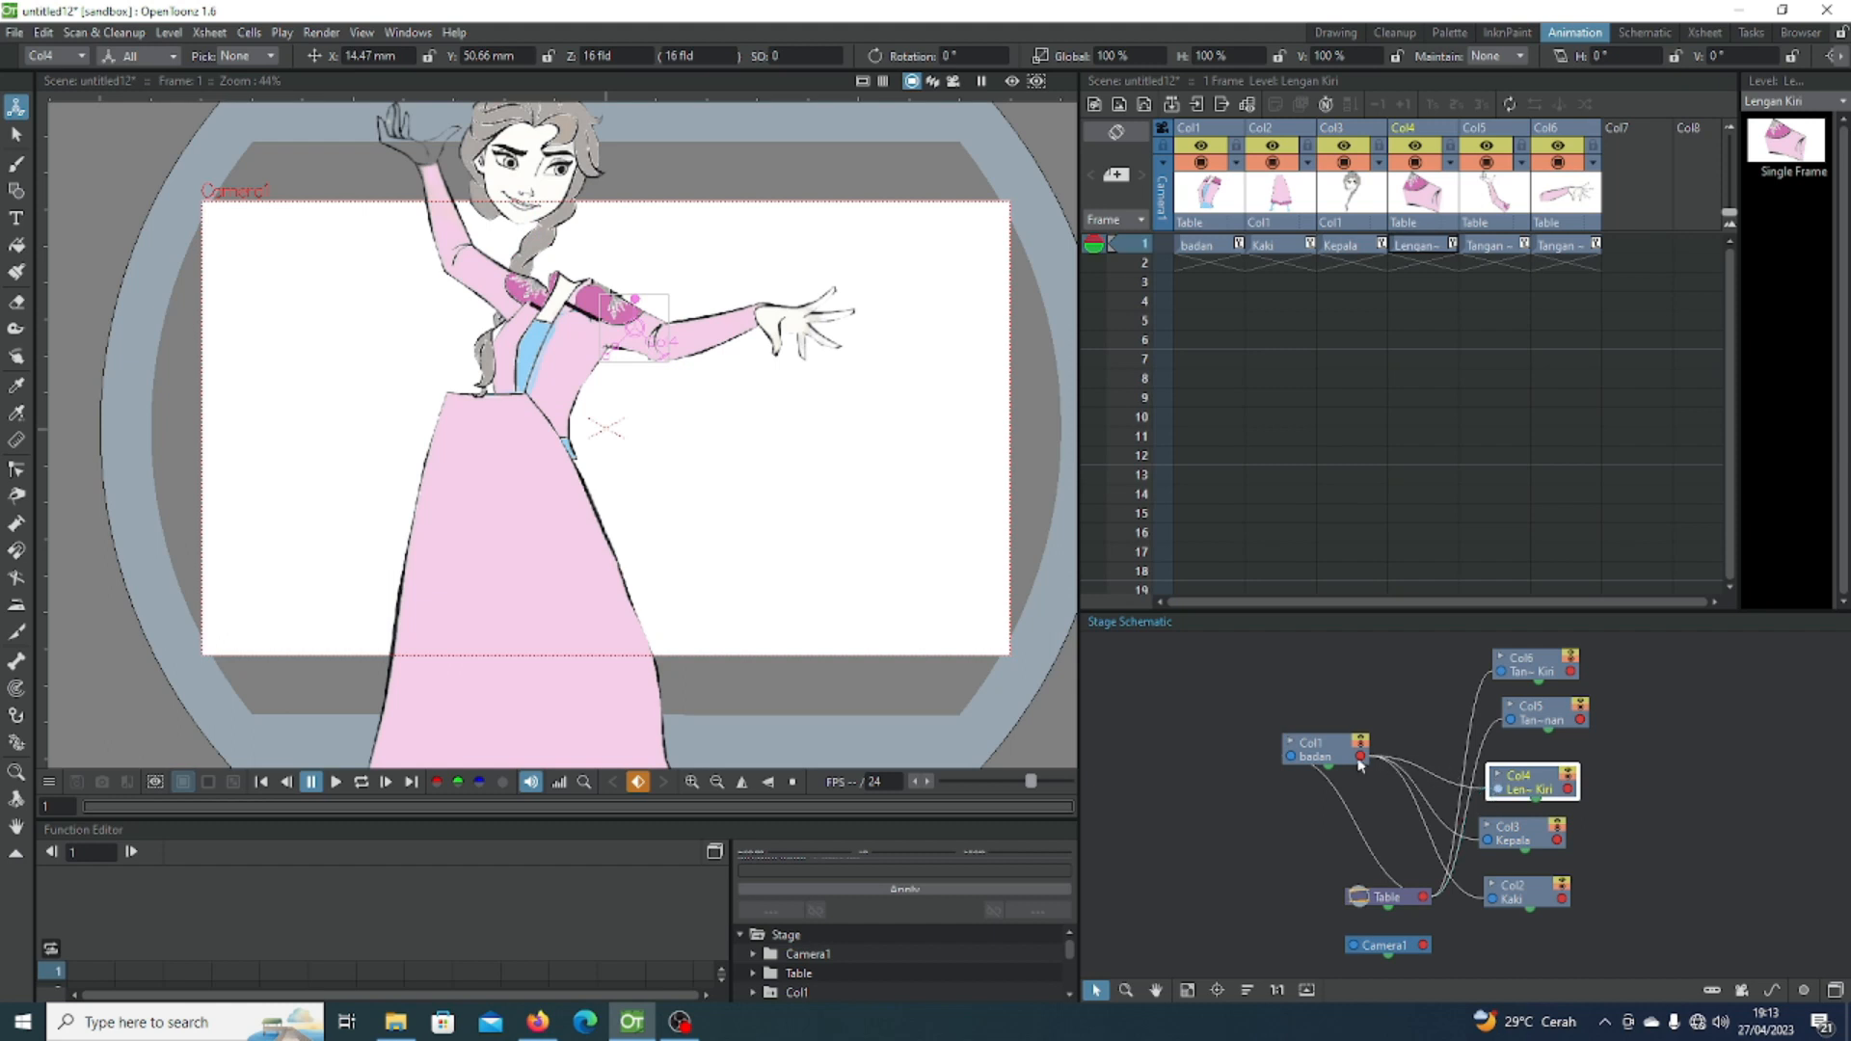
Step: Parent Col6 (Tangan Kiri) to Col4 (Lengan Kiri) and Col5 (Tangan Kanan) to Col1 (badan), placing the Col6 node beyond Col4
click(1532, 720)
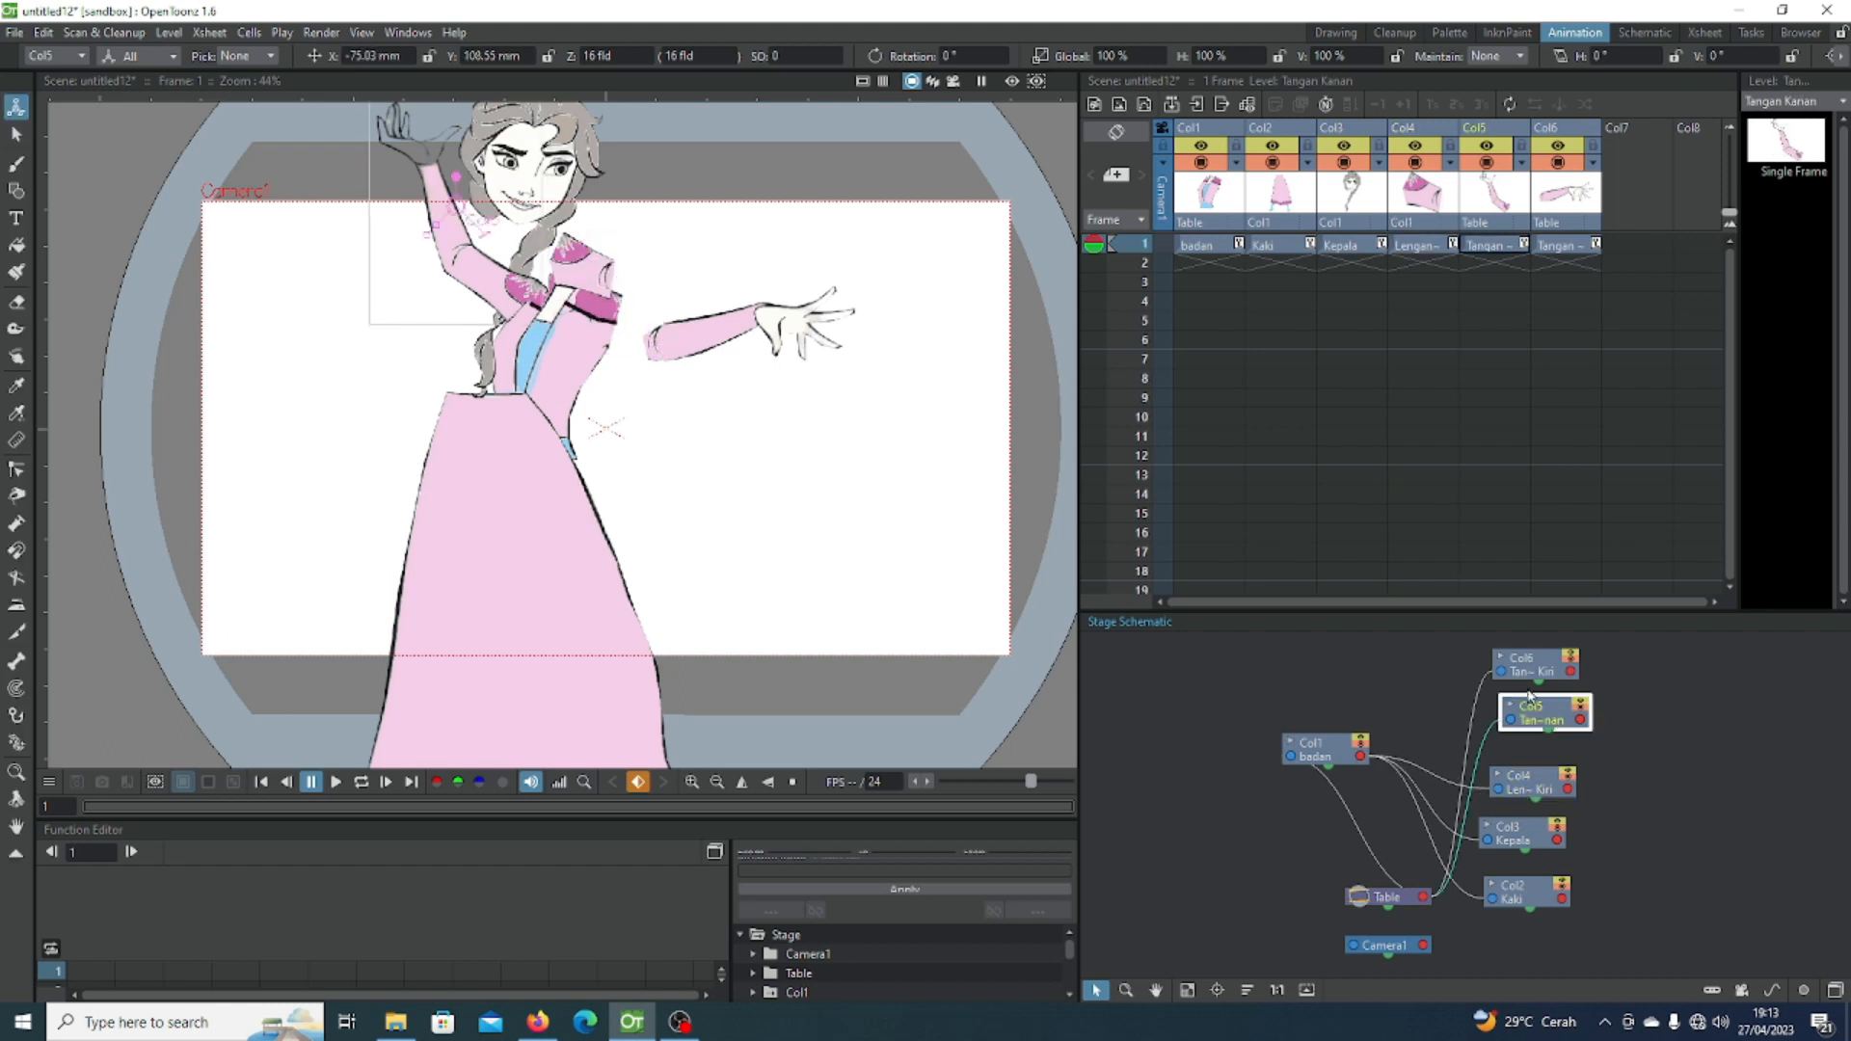
click(1530, 673)
drag(1502, 680, 1568, 791)
drag(1511, 722, 1361, 756)
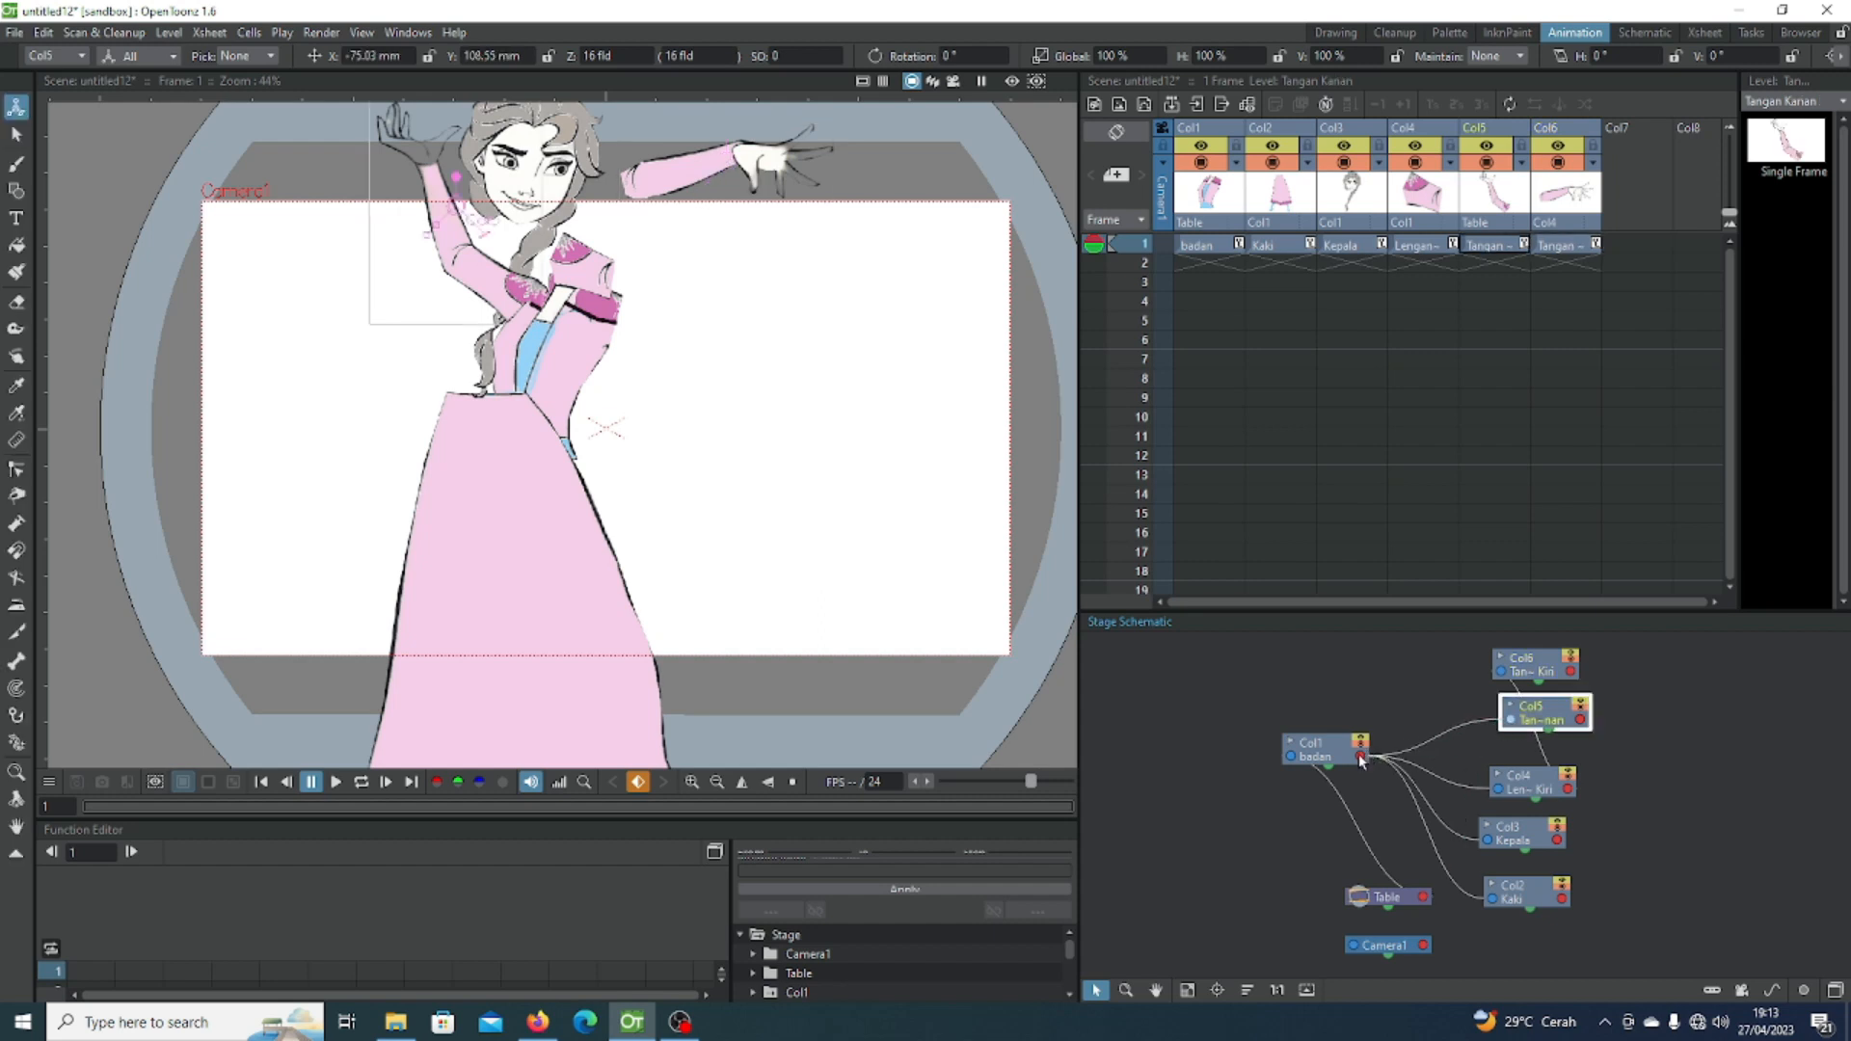
drag(1566, 665, 1736, 750)
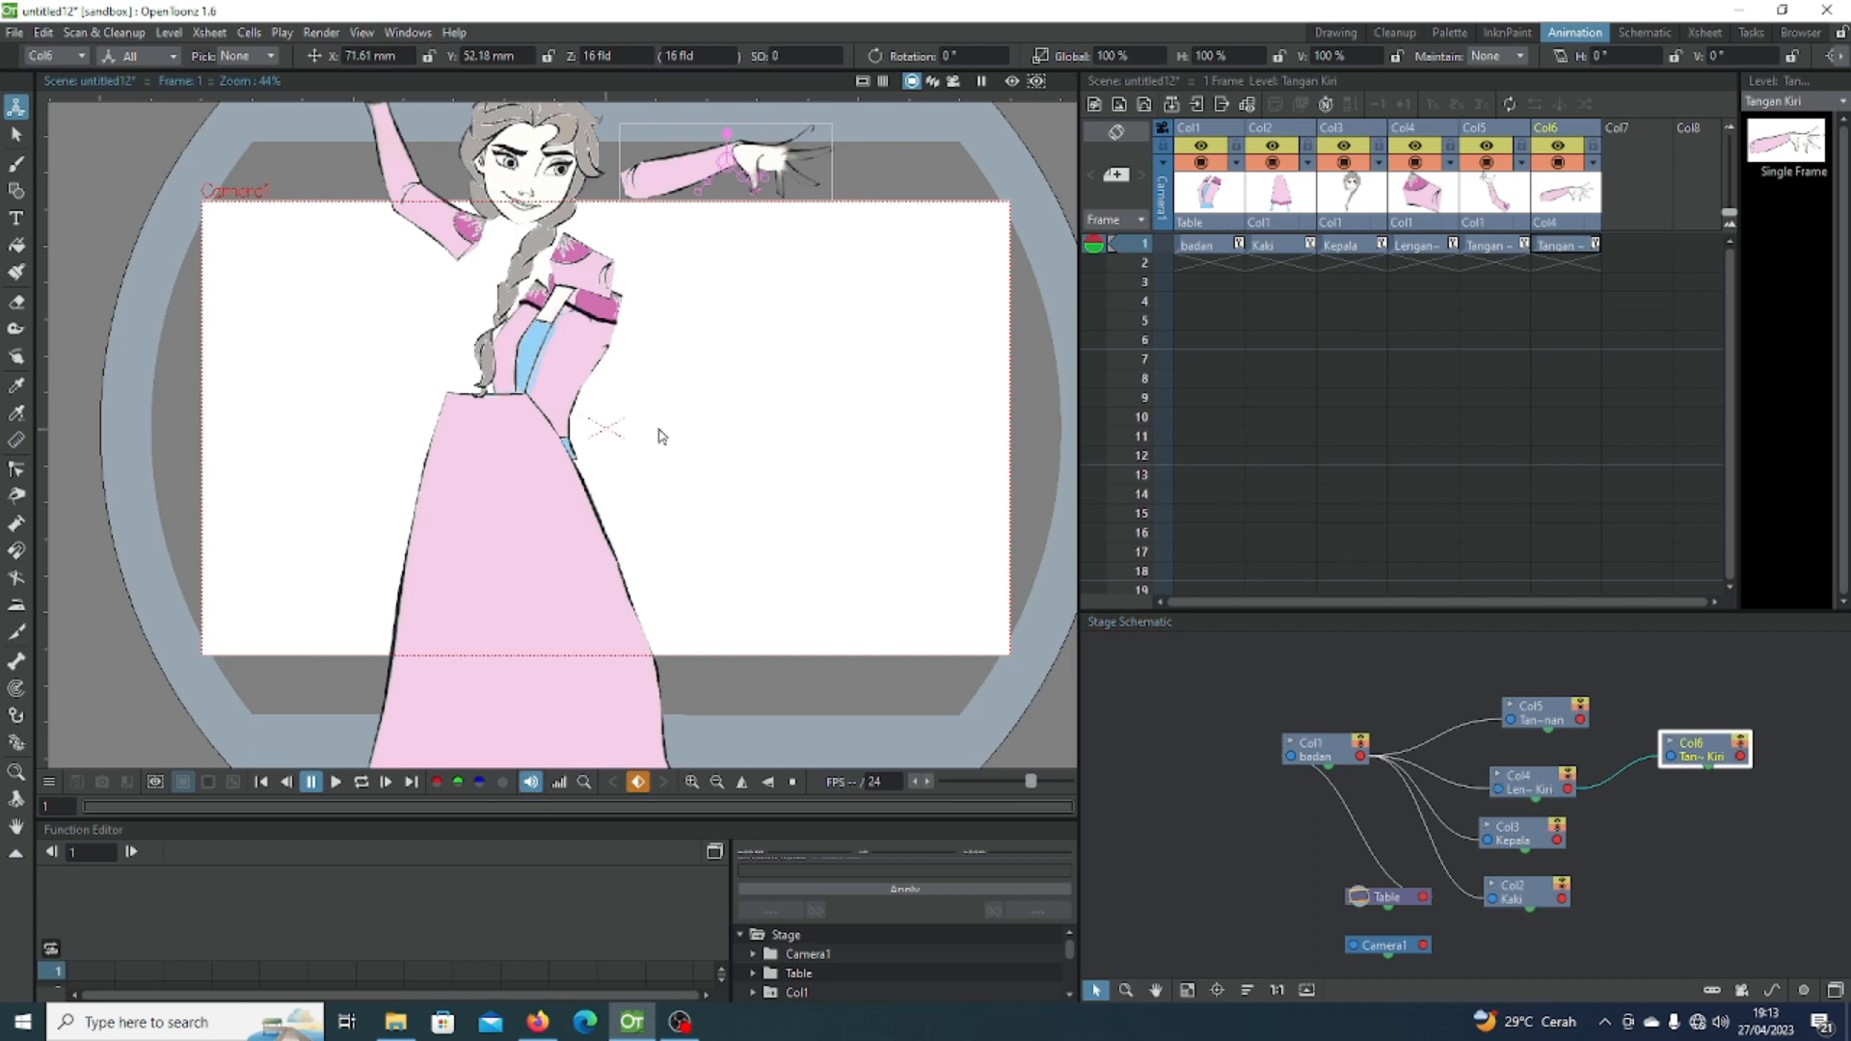
scroll(575, 499, down, 2)
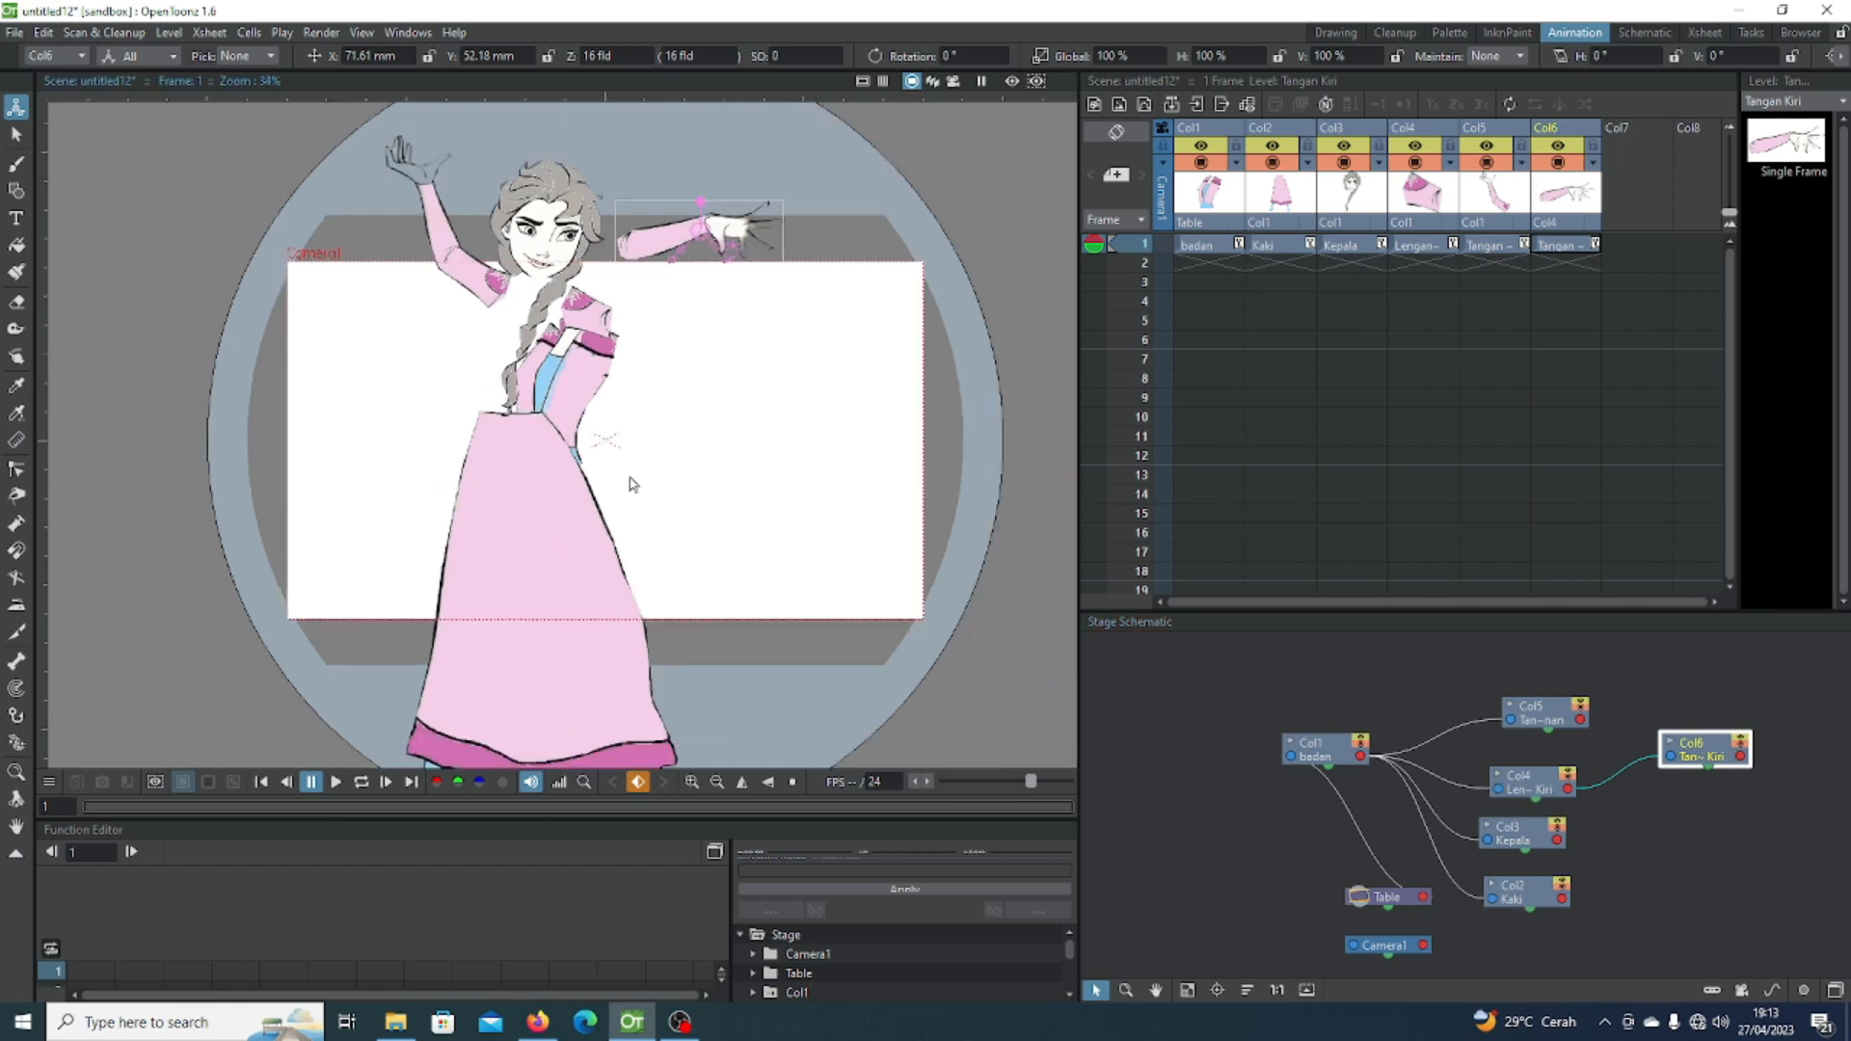
Step: Move the Kaki skirt part down to fit at the waist of badan and shift Kepala slightly sideways toward the raised arm
scroll(765, 540, up, 1)
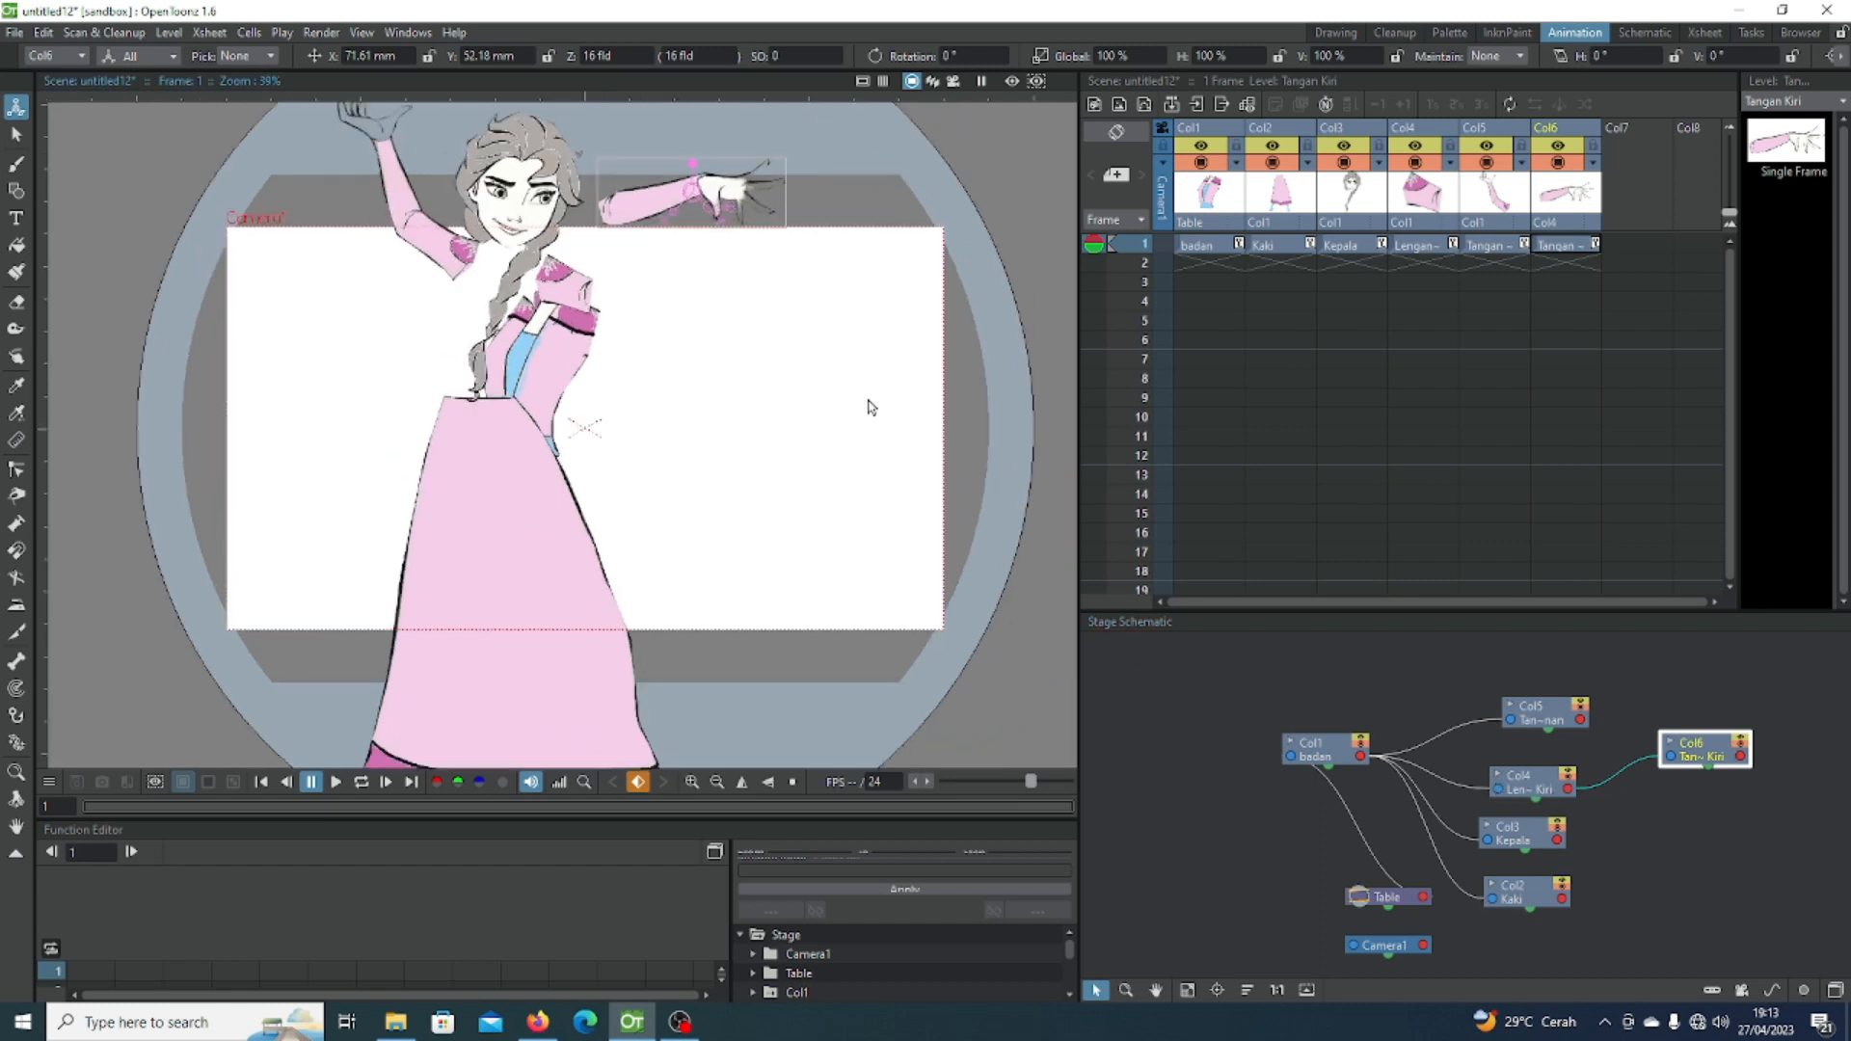
click(1208, 249)
drag(538, 537, 567, 631)
click(1280, 245)
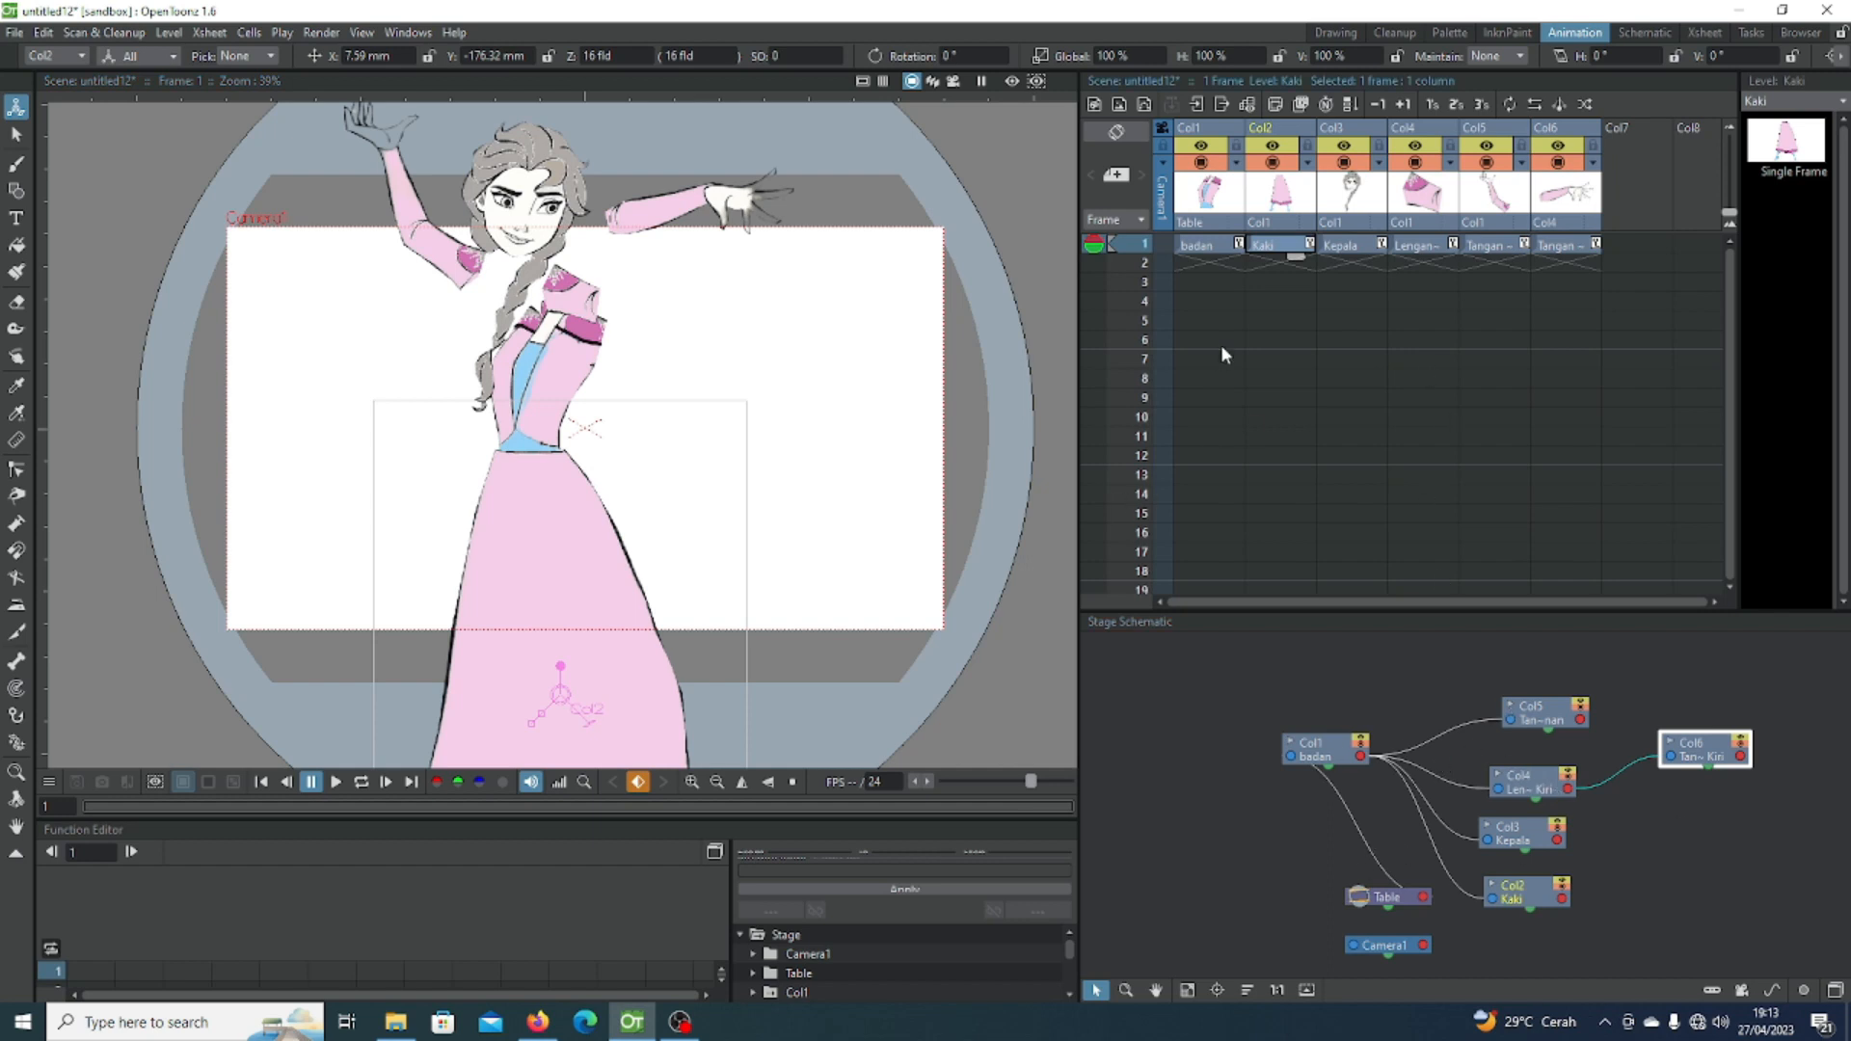
click(1344, 247)
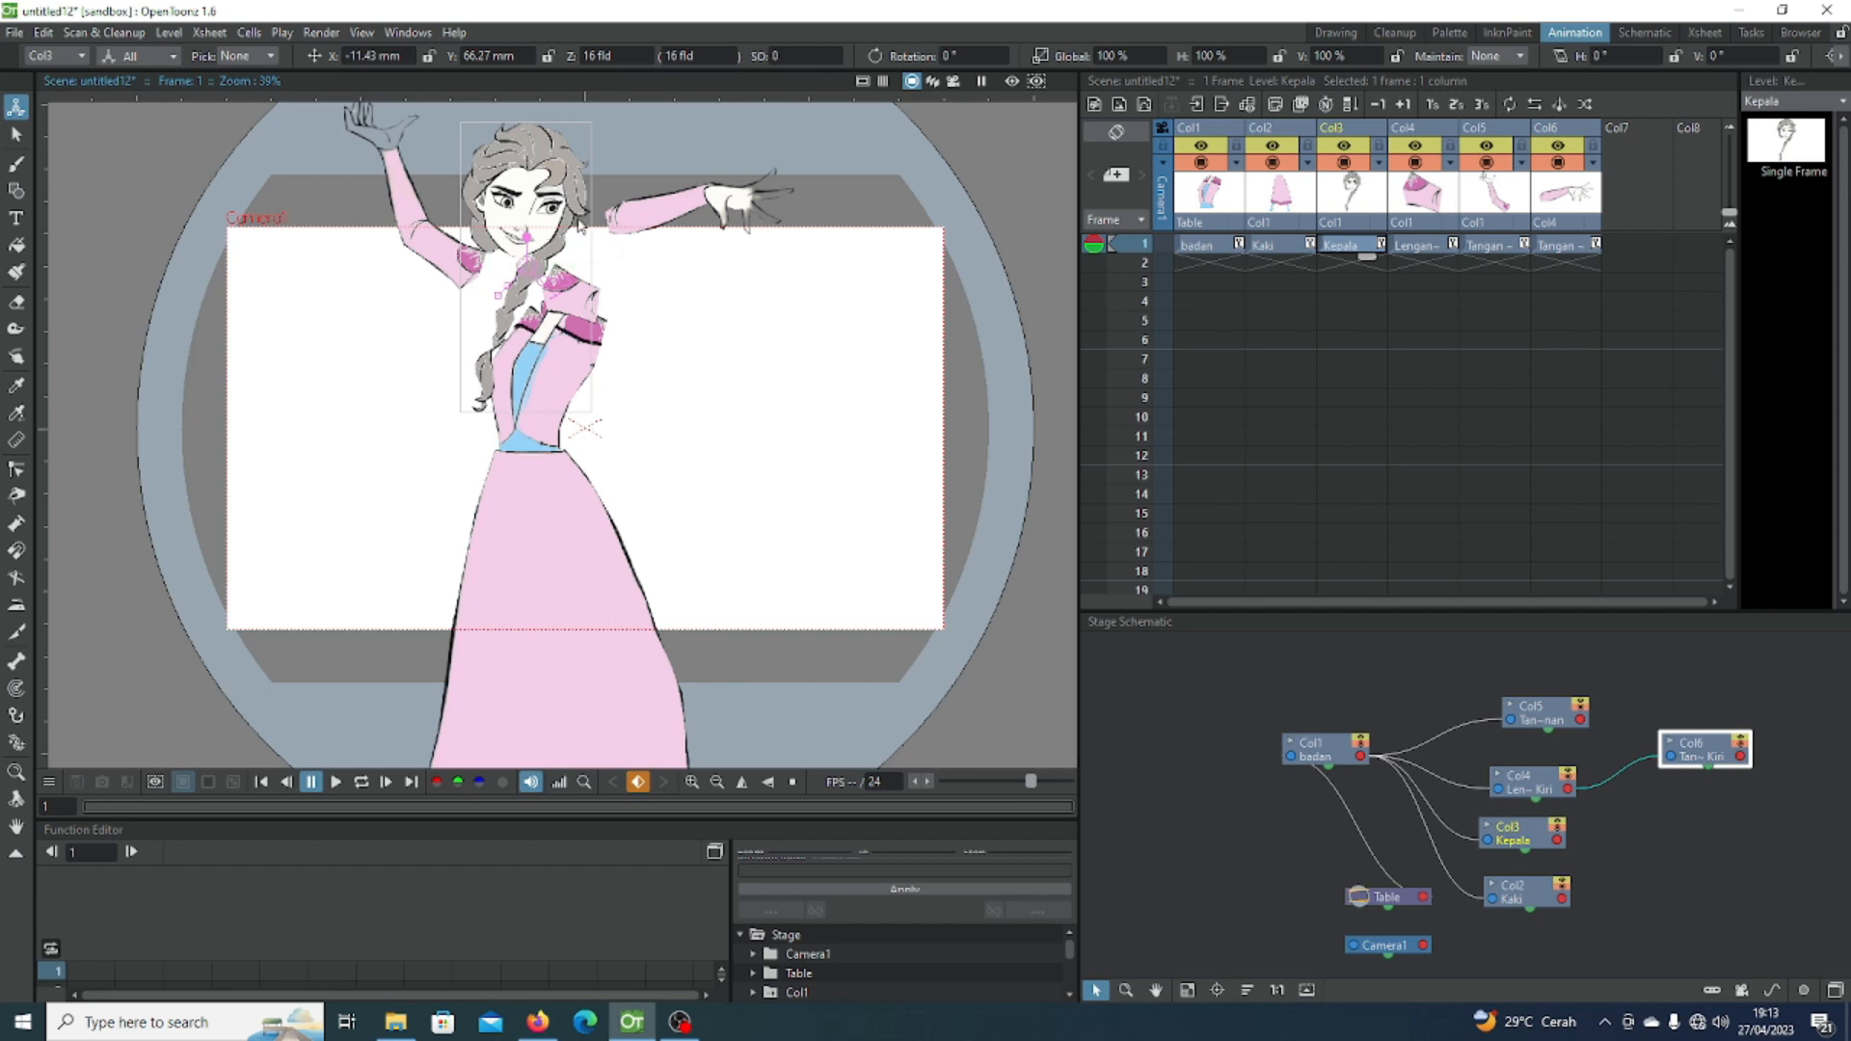
drag(526, 193, 501, 198)
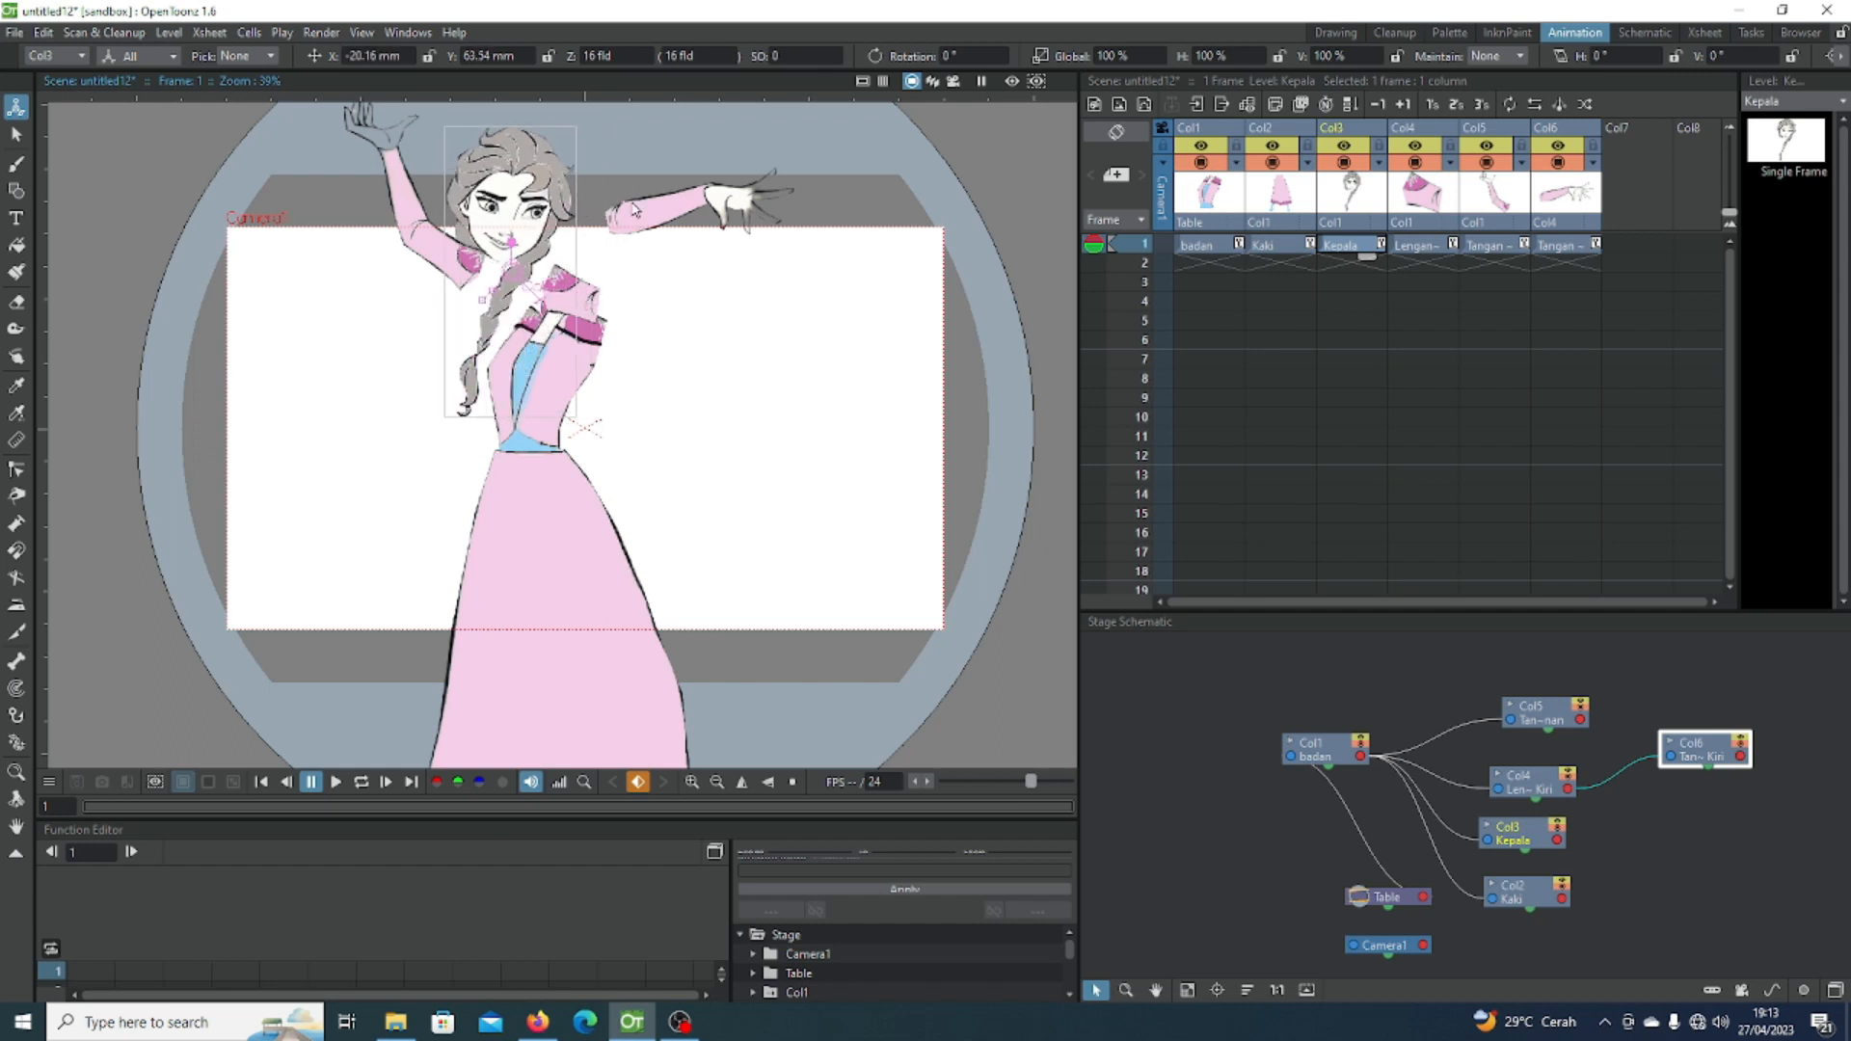
Step: Position Lengan Kiri on badan's shoulder and attach Tangan Kiri to the end of that upper arm
click(1415, 247)
mouse_move(675, 323)
mouse_down()
mouse_move(660, 310)
mouse_move(627, 337)
mouse_move(583, 311)
mouse_move(683, 357)
mouse_up()
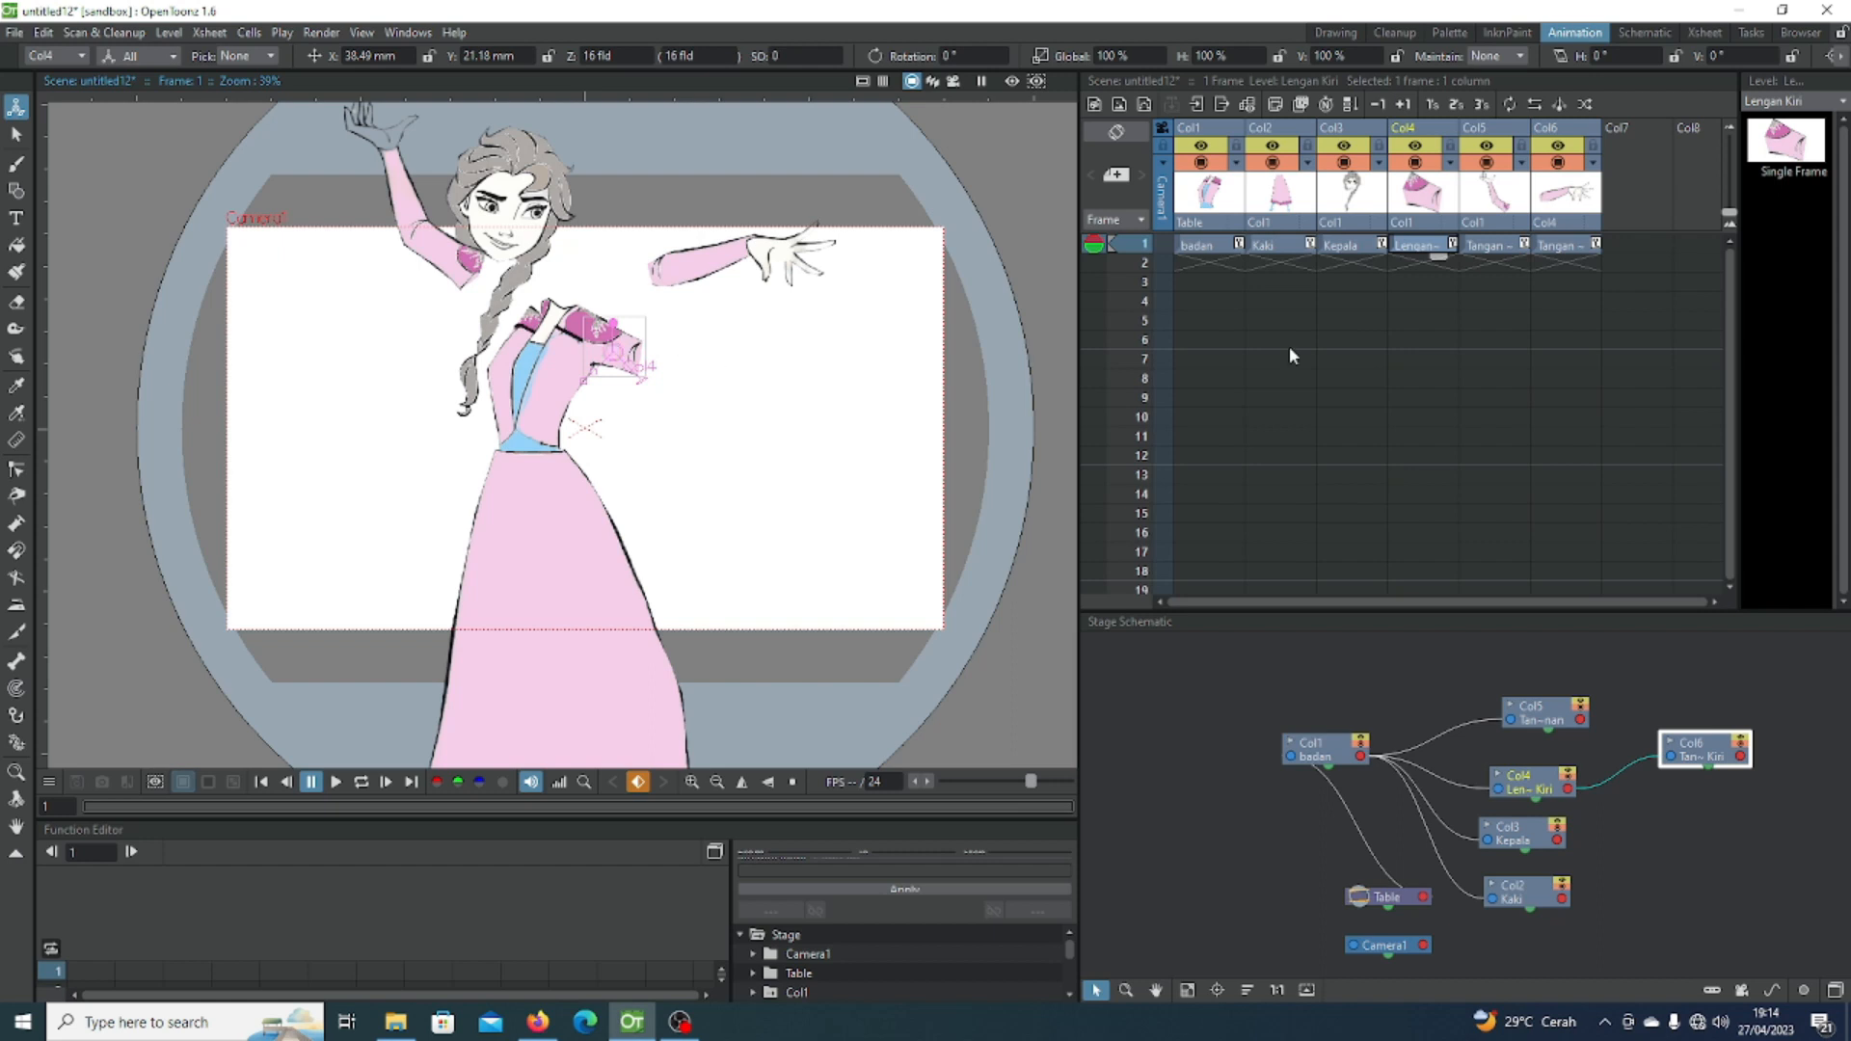
click(1571, 247)
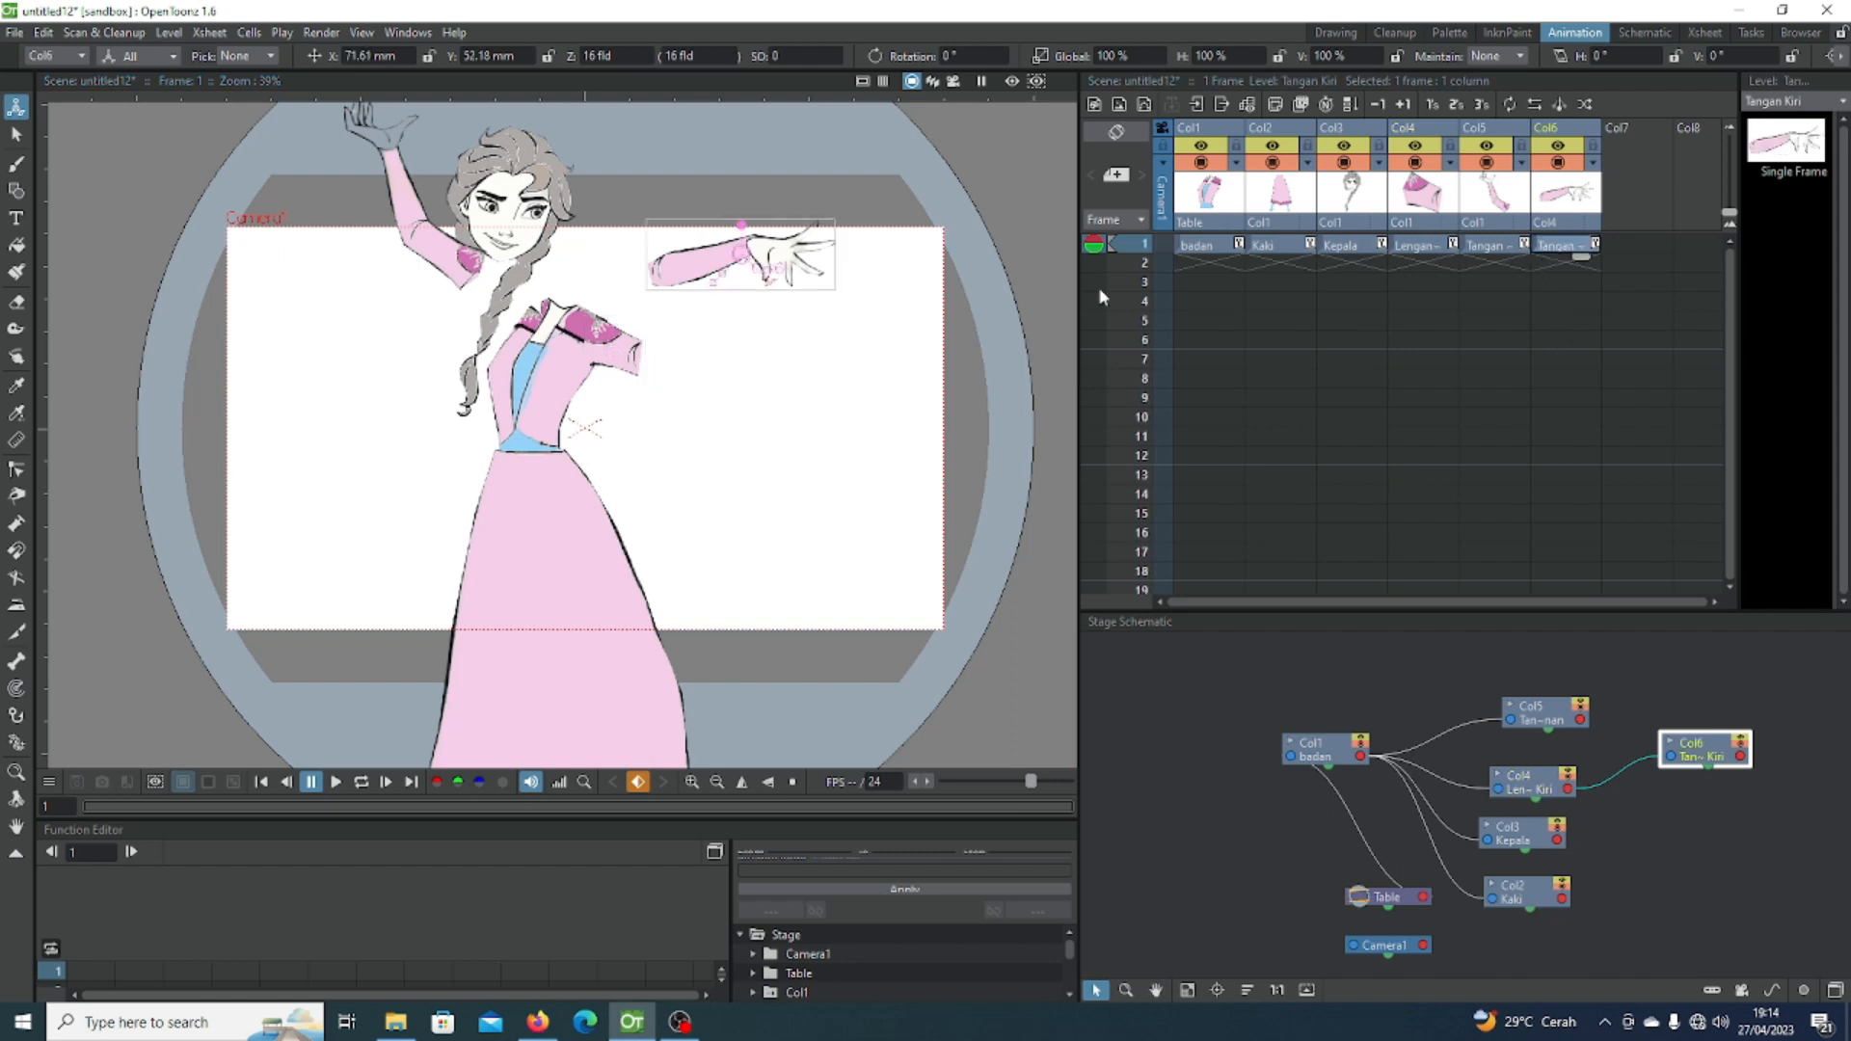
drag(686, 264, 658, 351)
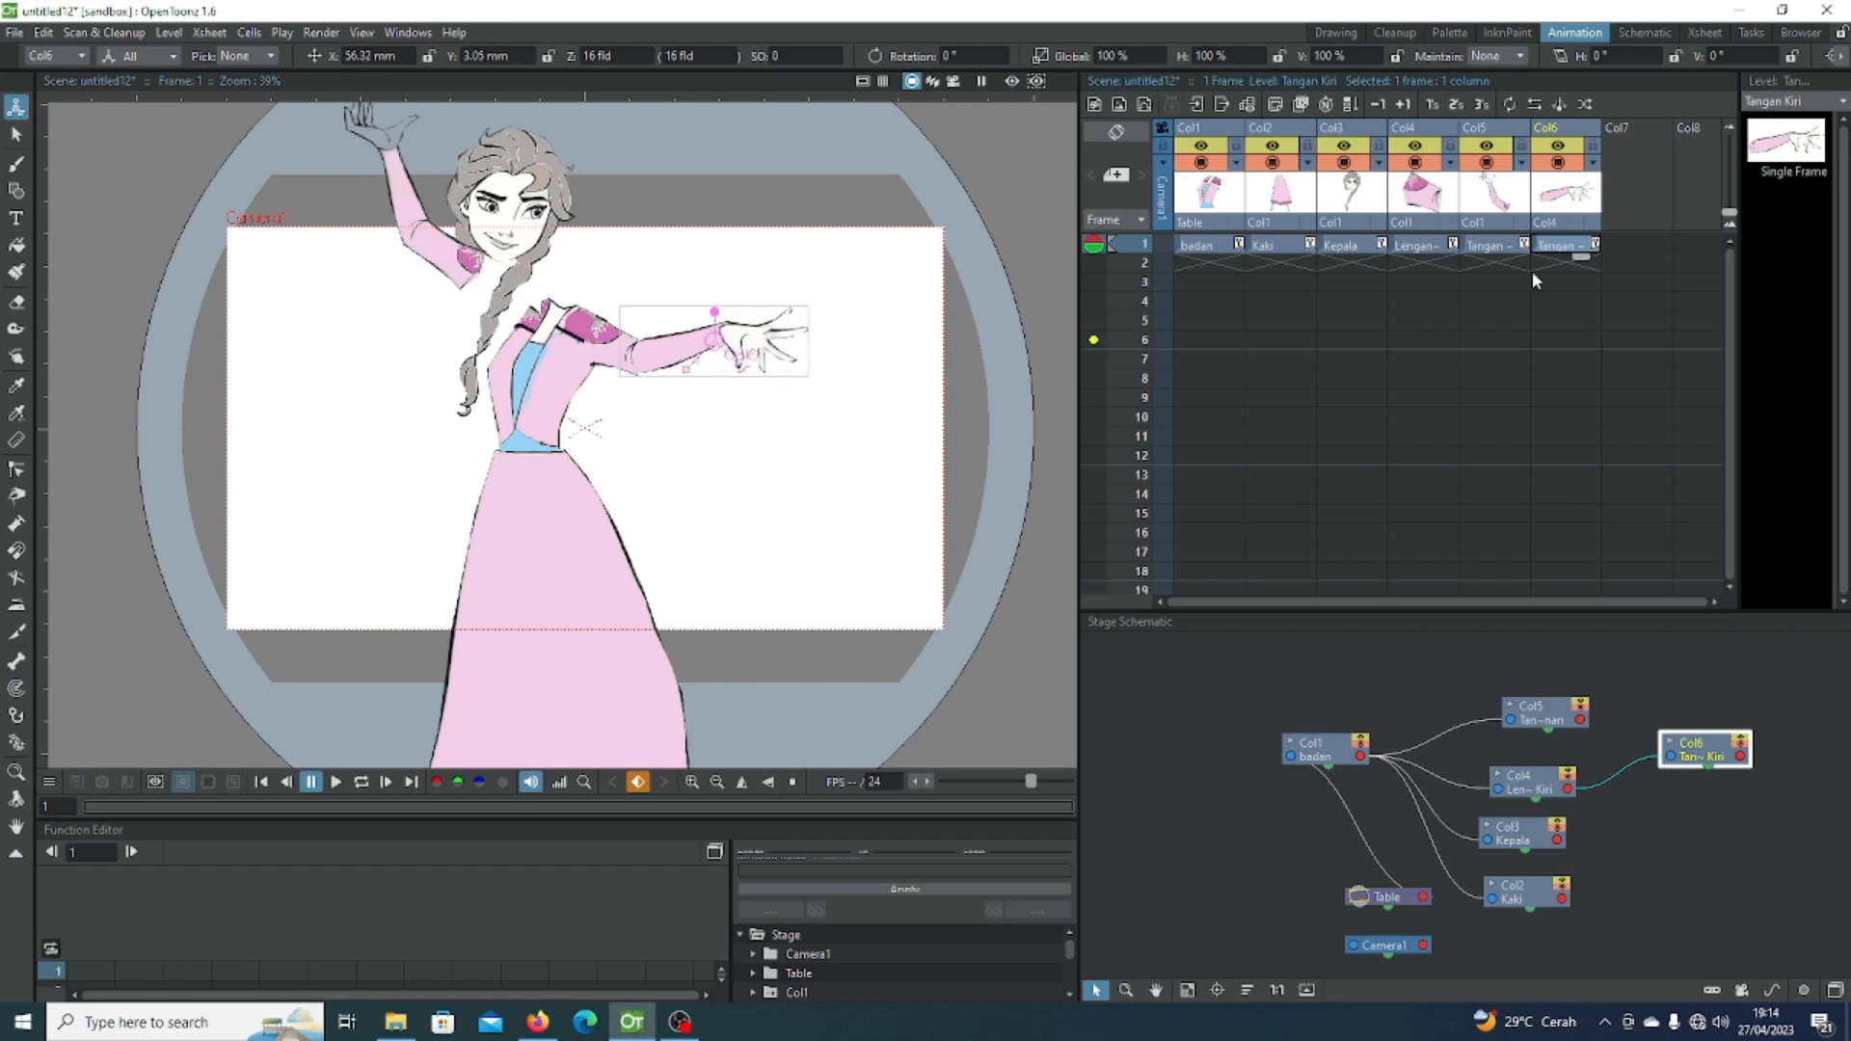
Step: Place Kepala on the neck of badan and move Tangan Kanan against the opposite shoulder
click(1350, 247)
drag(552, 196, 615, 244)
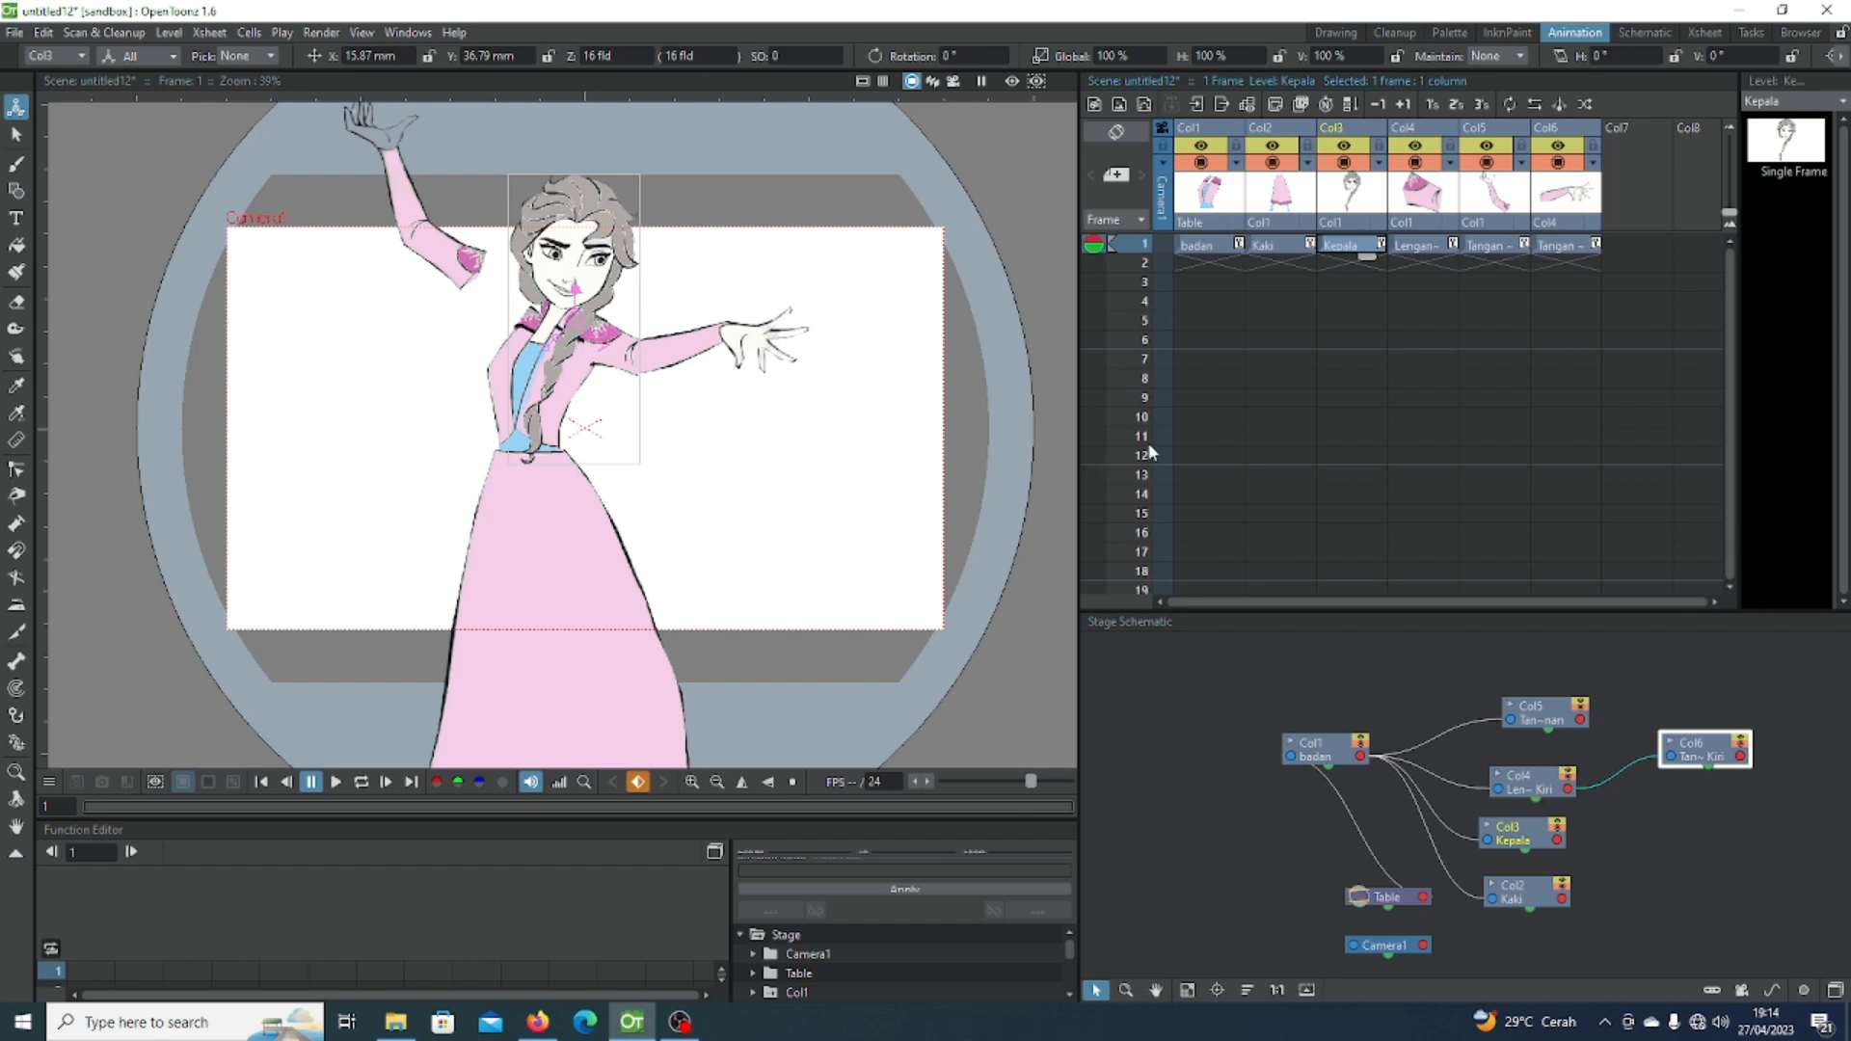
click(1273, 246)
click(1365, 249)
click(1412, 248)
click(1501, 247)
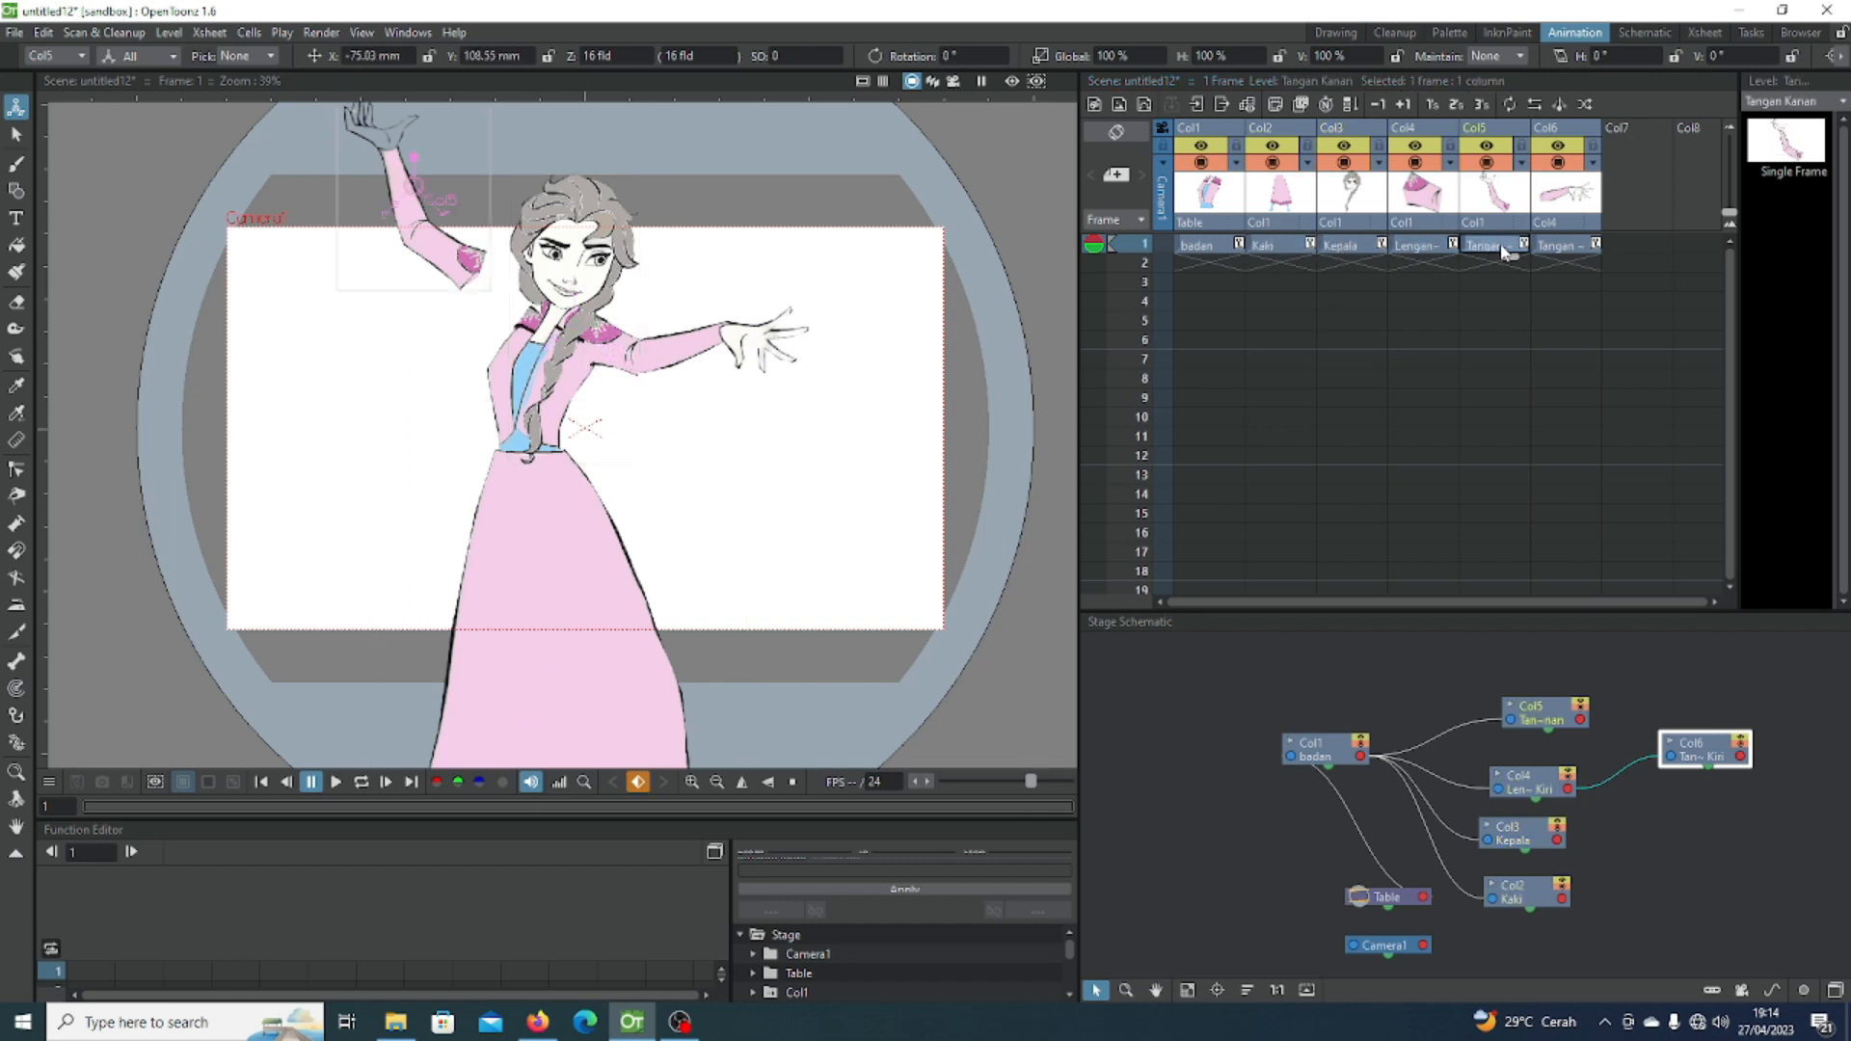
drag(469, 298, 499, 315)
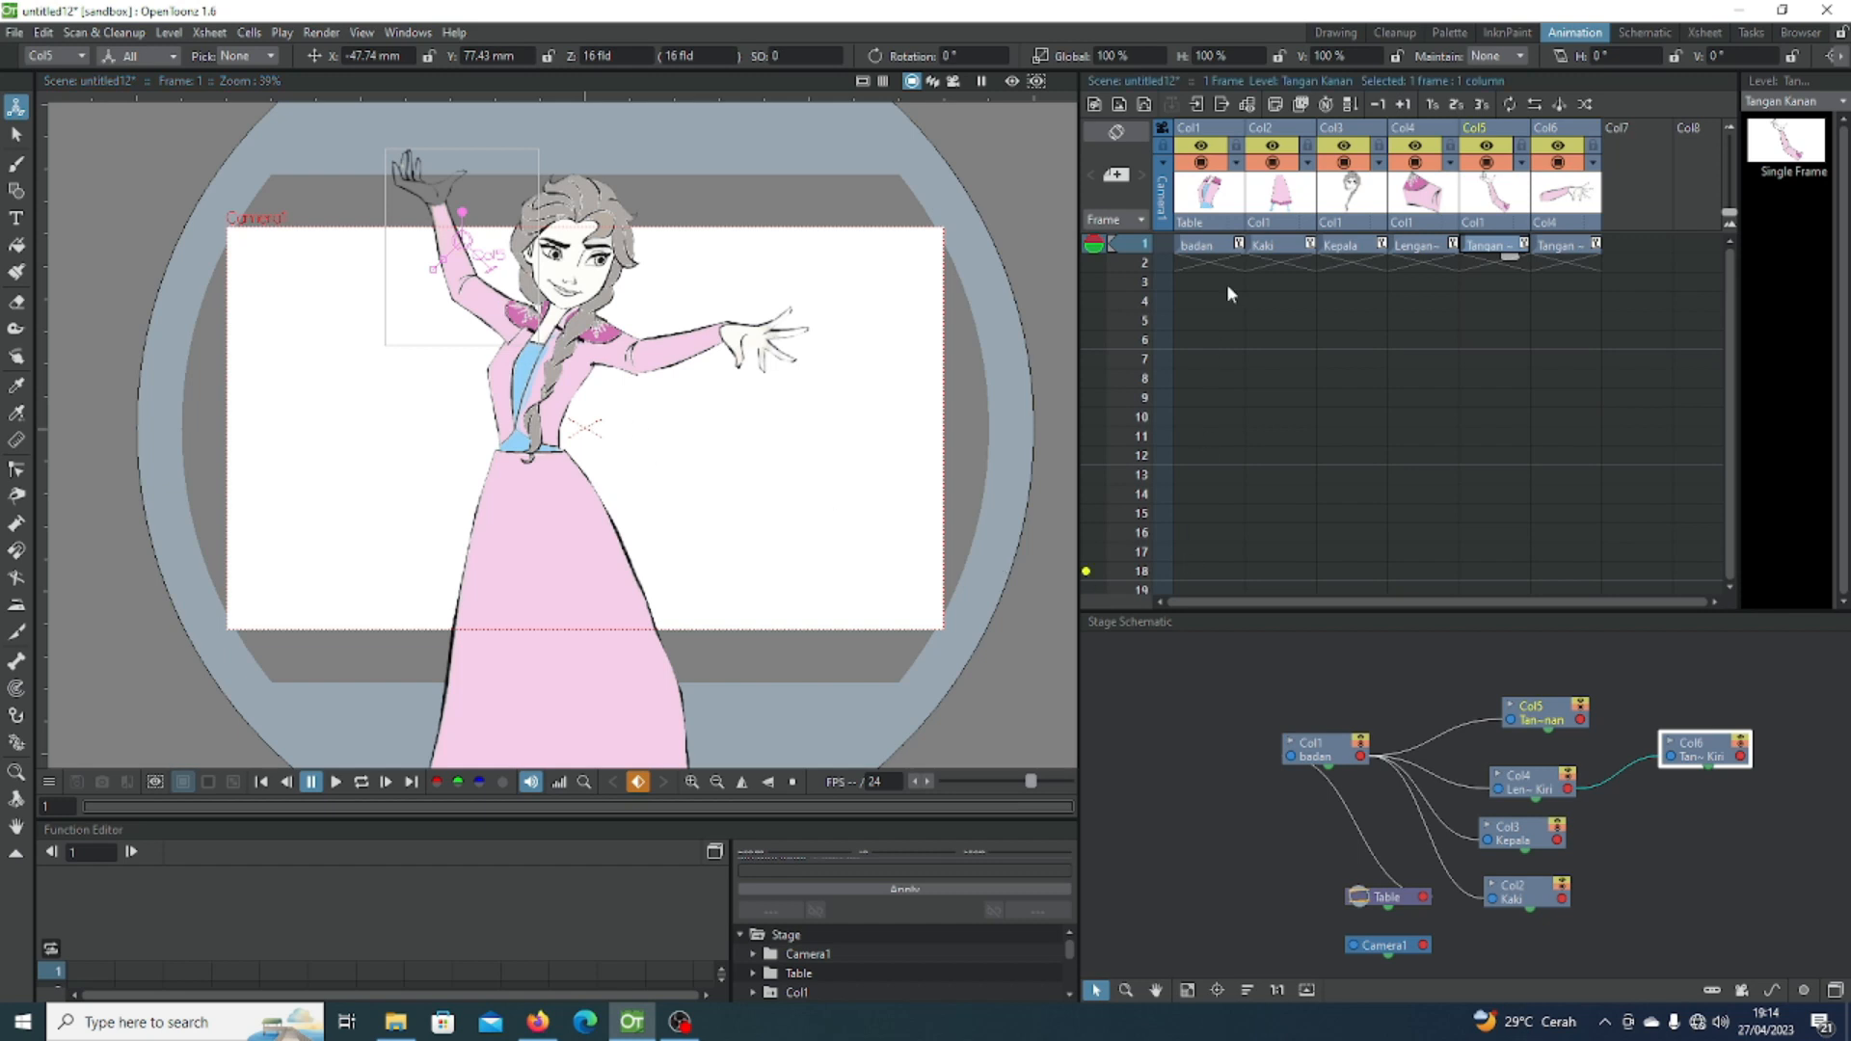
Step: Scale badan with its linked parts to about 45.31% and reposition it so the whole character fits inside the camera frame
click(1209, 244)
mouse_move(723, 448)
mouse_down()
mouse_move(829, 386)
mouse_move(736, 426)
mouse_move(670, 415)
mouse_move(844, 386)
mouse_move(714, 410)
mouse_move(735, 405)
mouse_move(744, 491)
mouse_move(752, 463)
mouse_move(718, 465)
mouse_up()
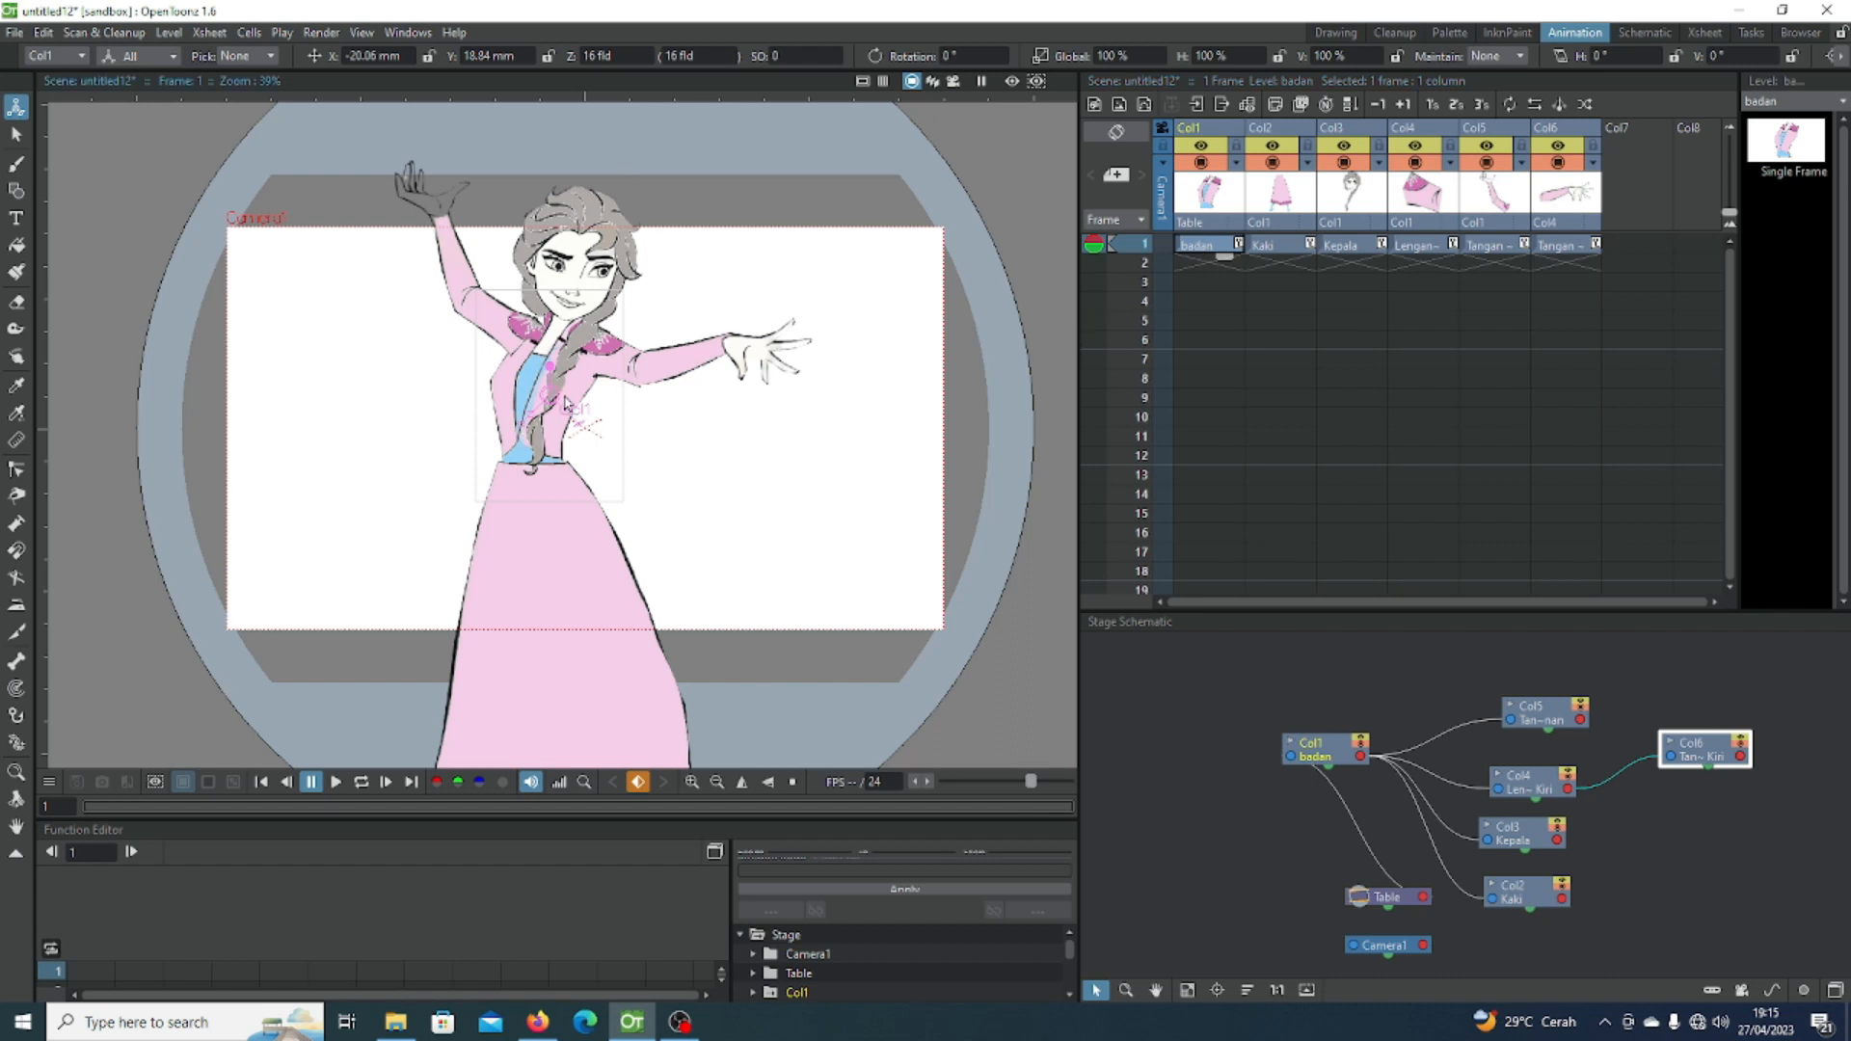
scroll(518, 425, up, 2)
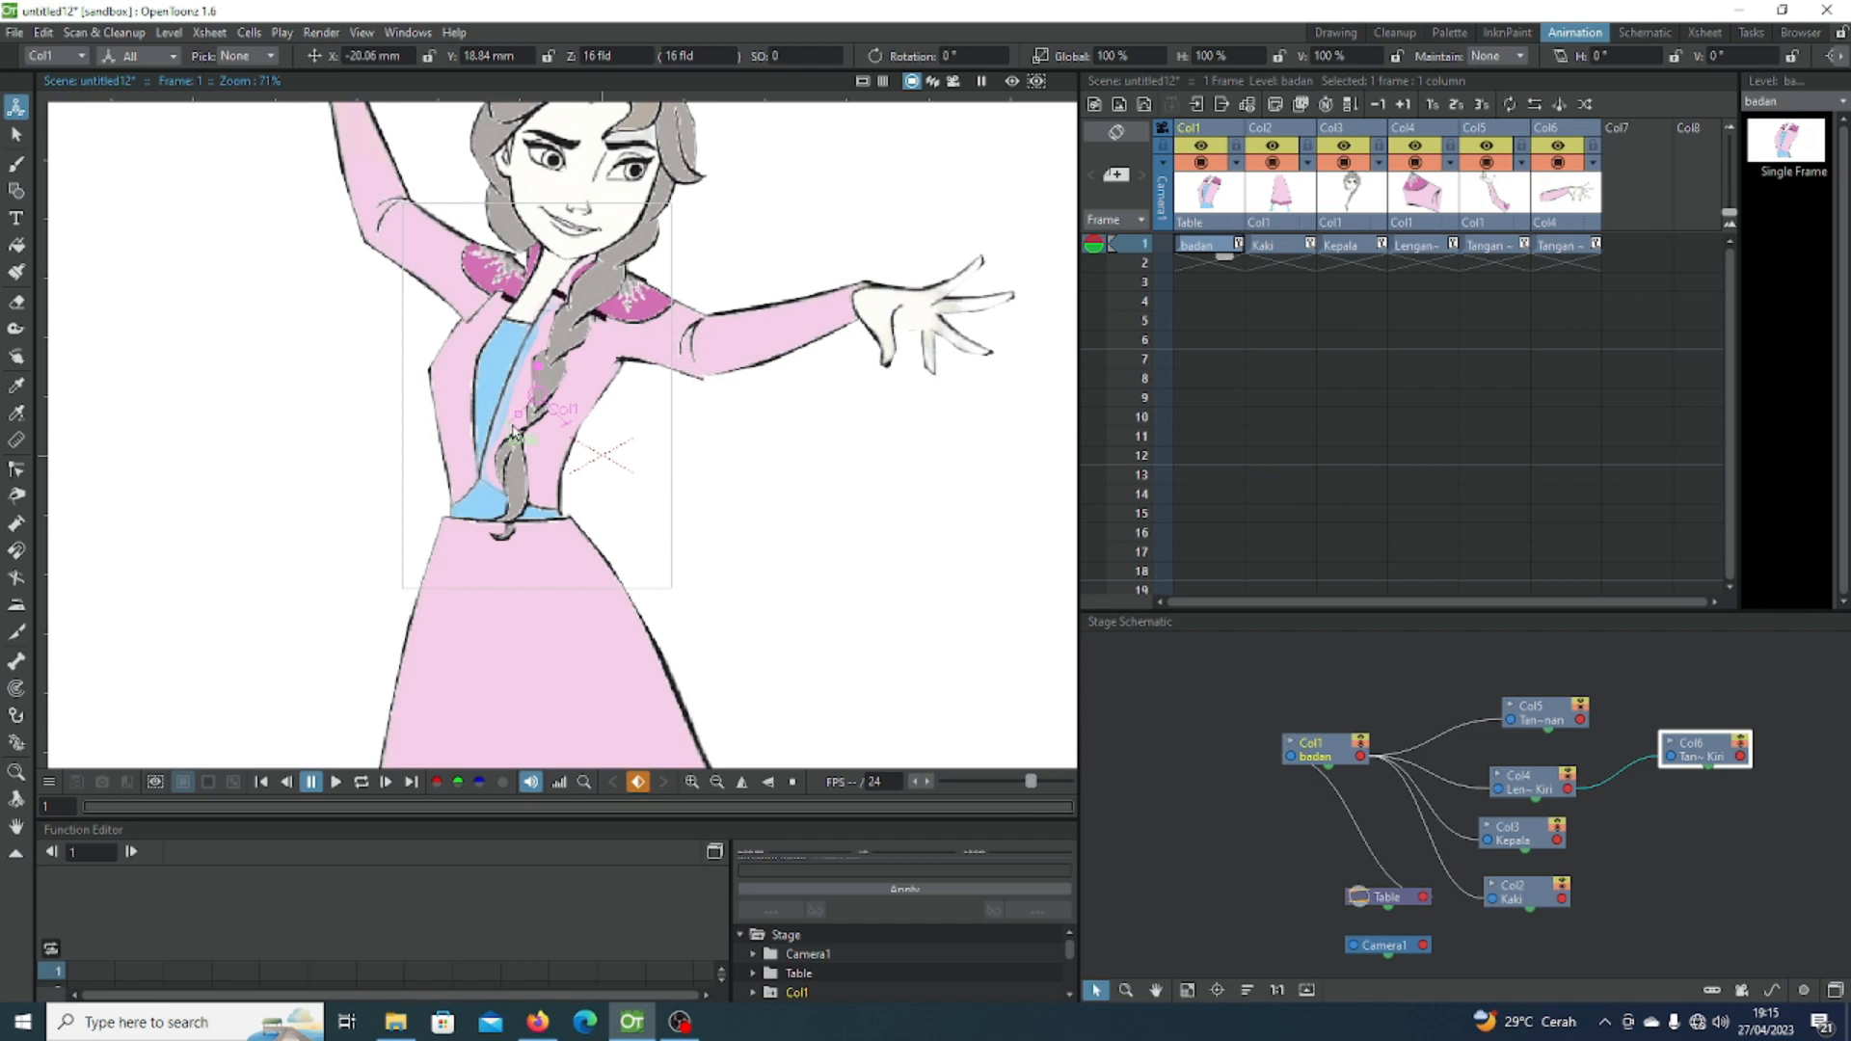
drag(515, 434, 610, 412)
scroll(529, 416, down, 2)
scroll(880, 552, up, 2)
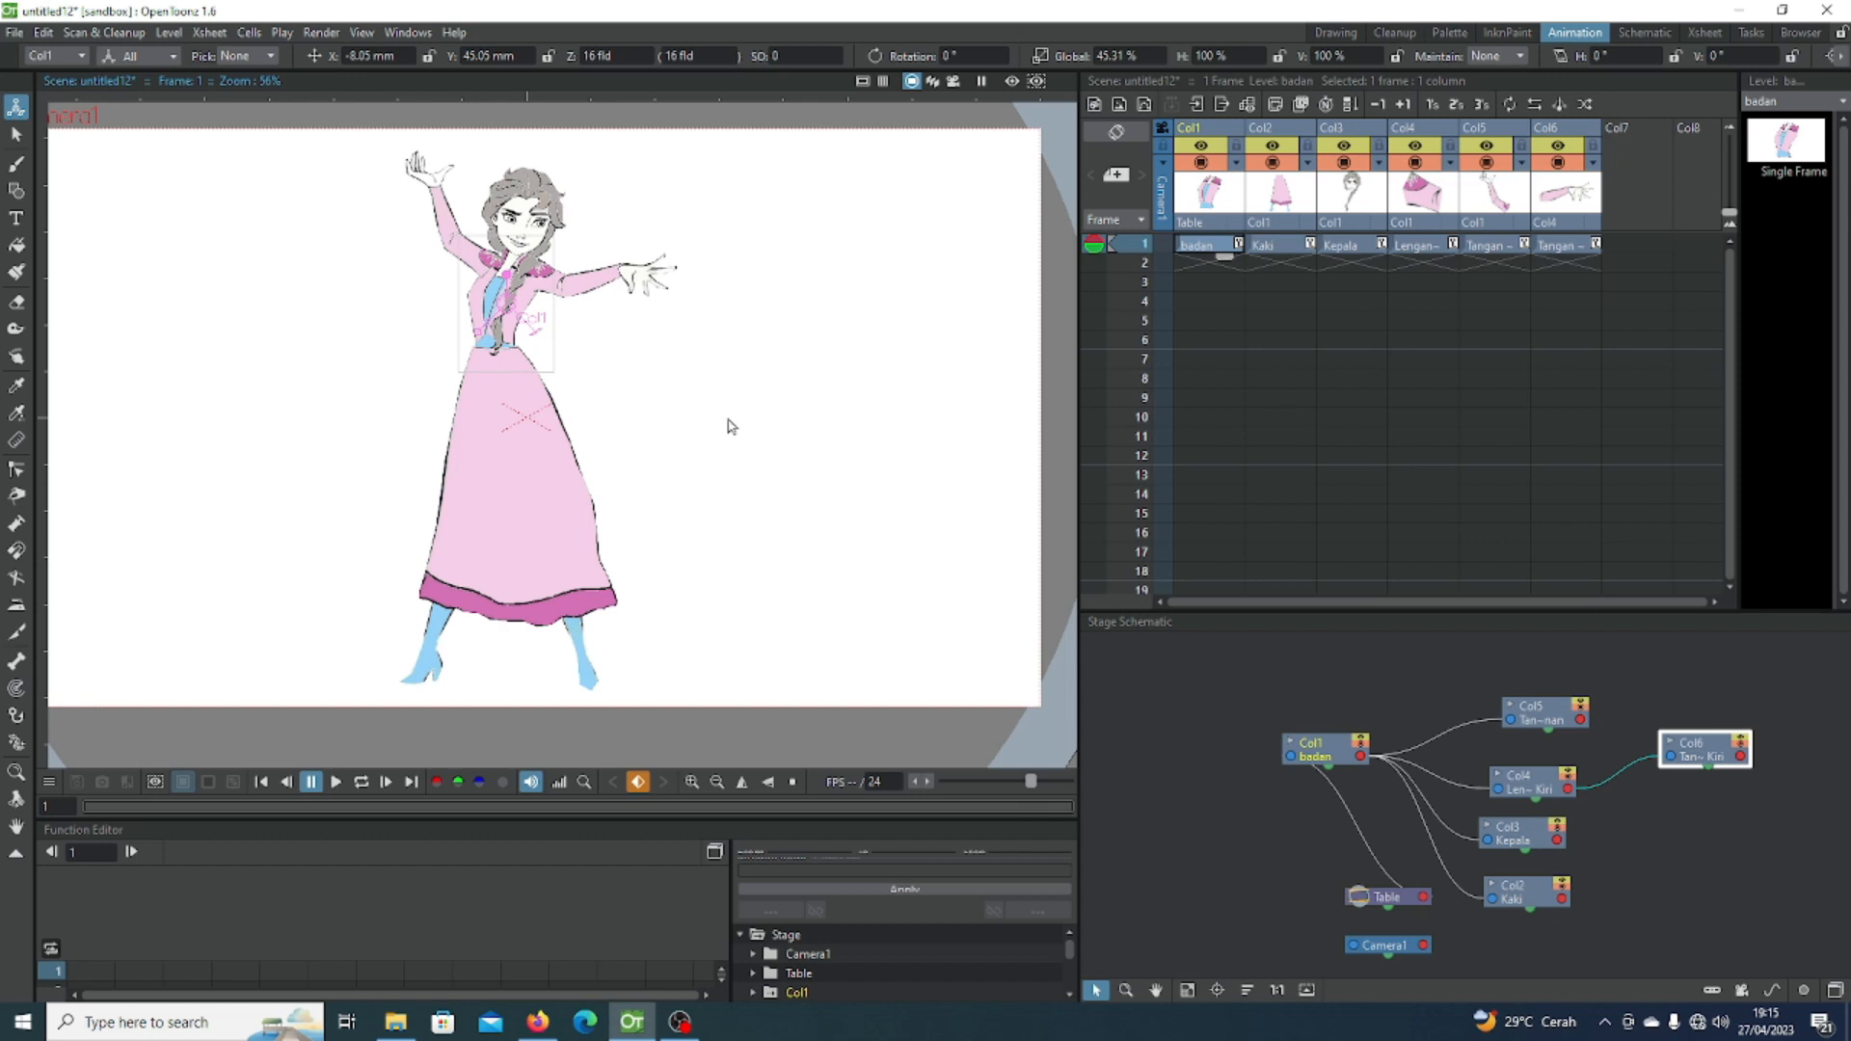
click(19, 826)
drag(765, 505, 785, 508)
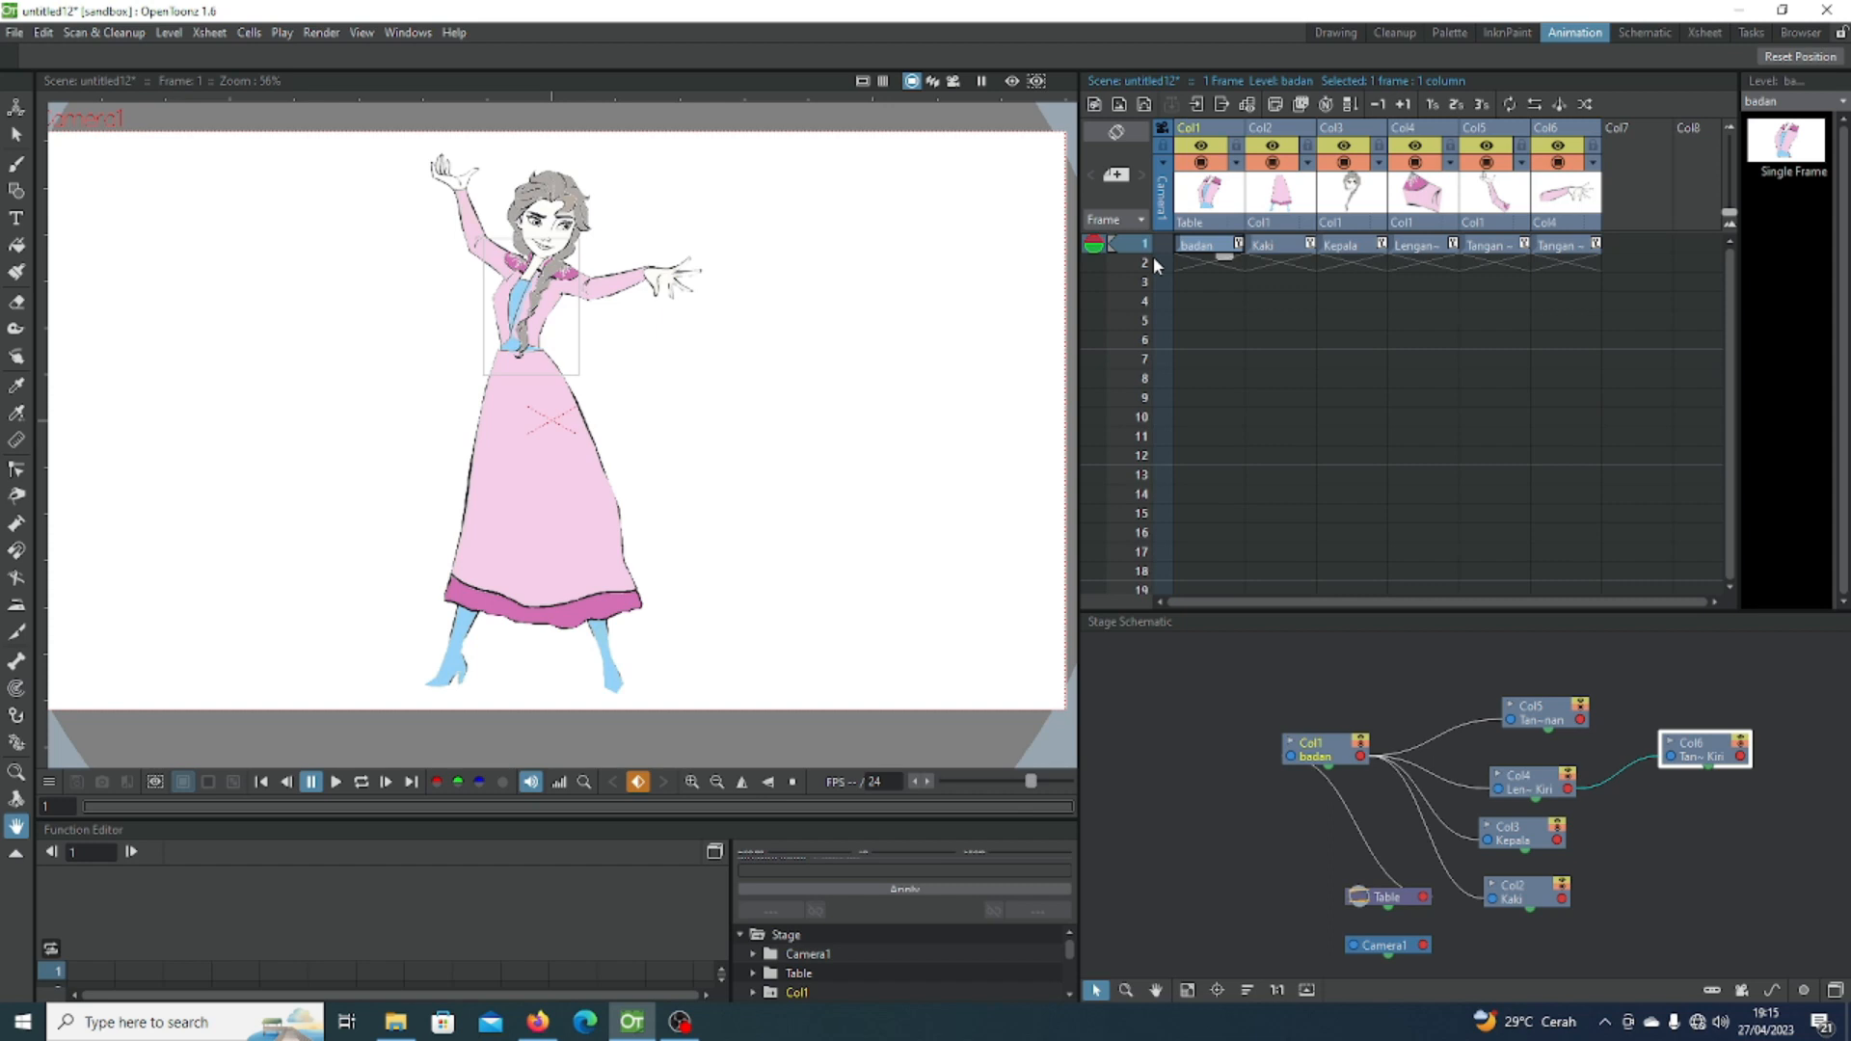
Step: Set the Animate tool to Center mode and move badan's pivot to the middle of the torso, about X -9.36 mm, Y 1.56 mm
click(9, 111)
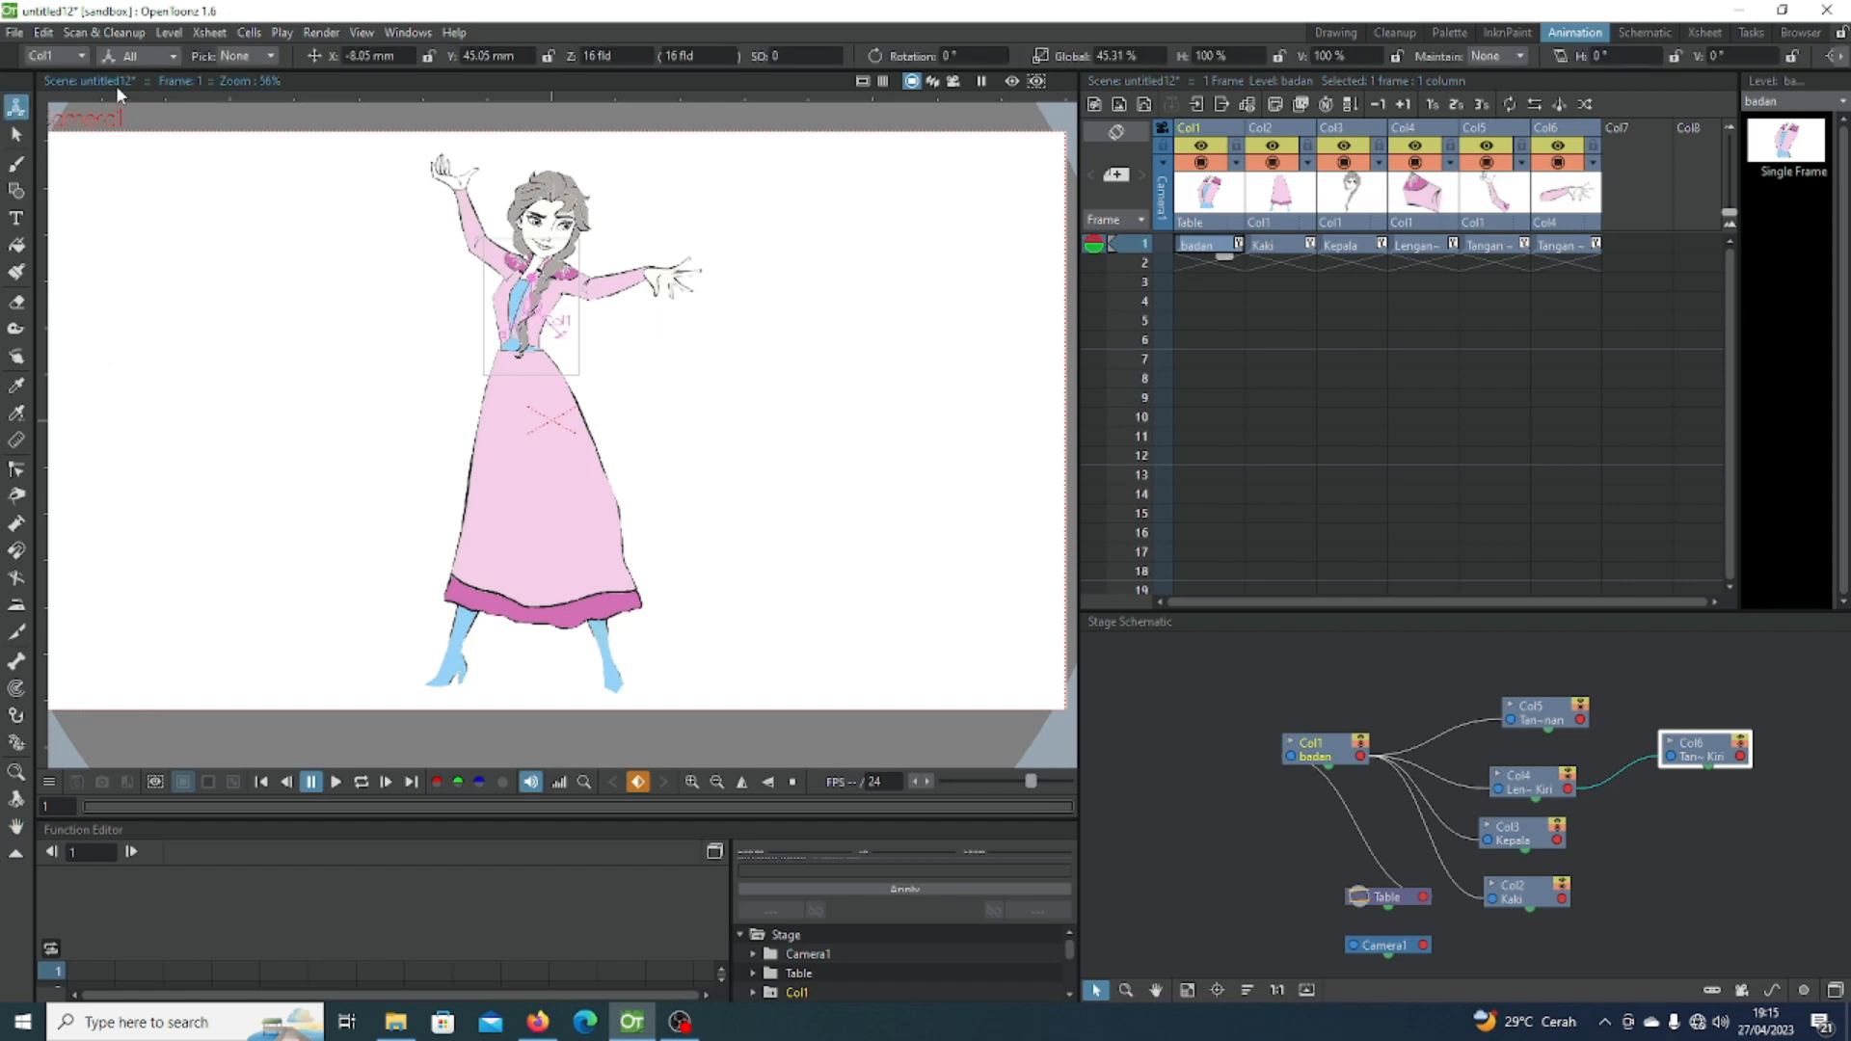
click(125, 58)
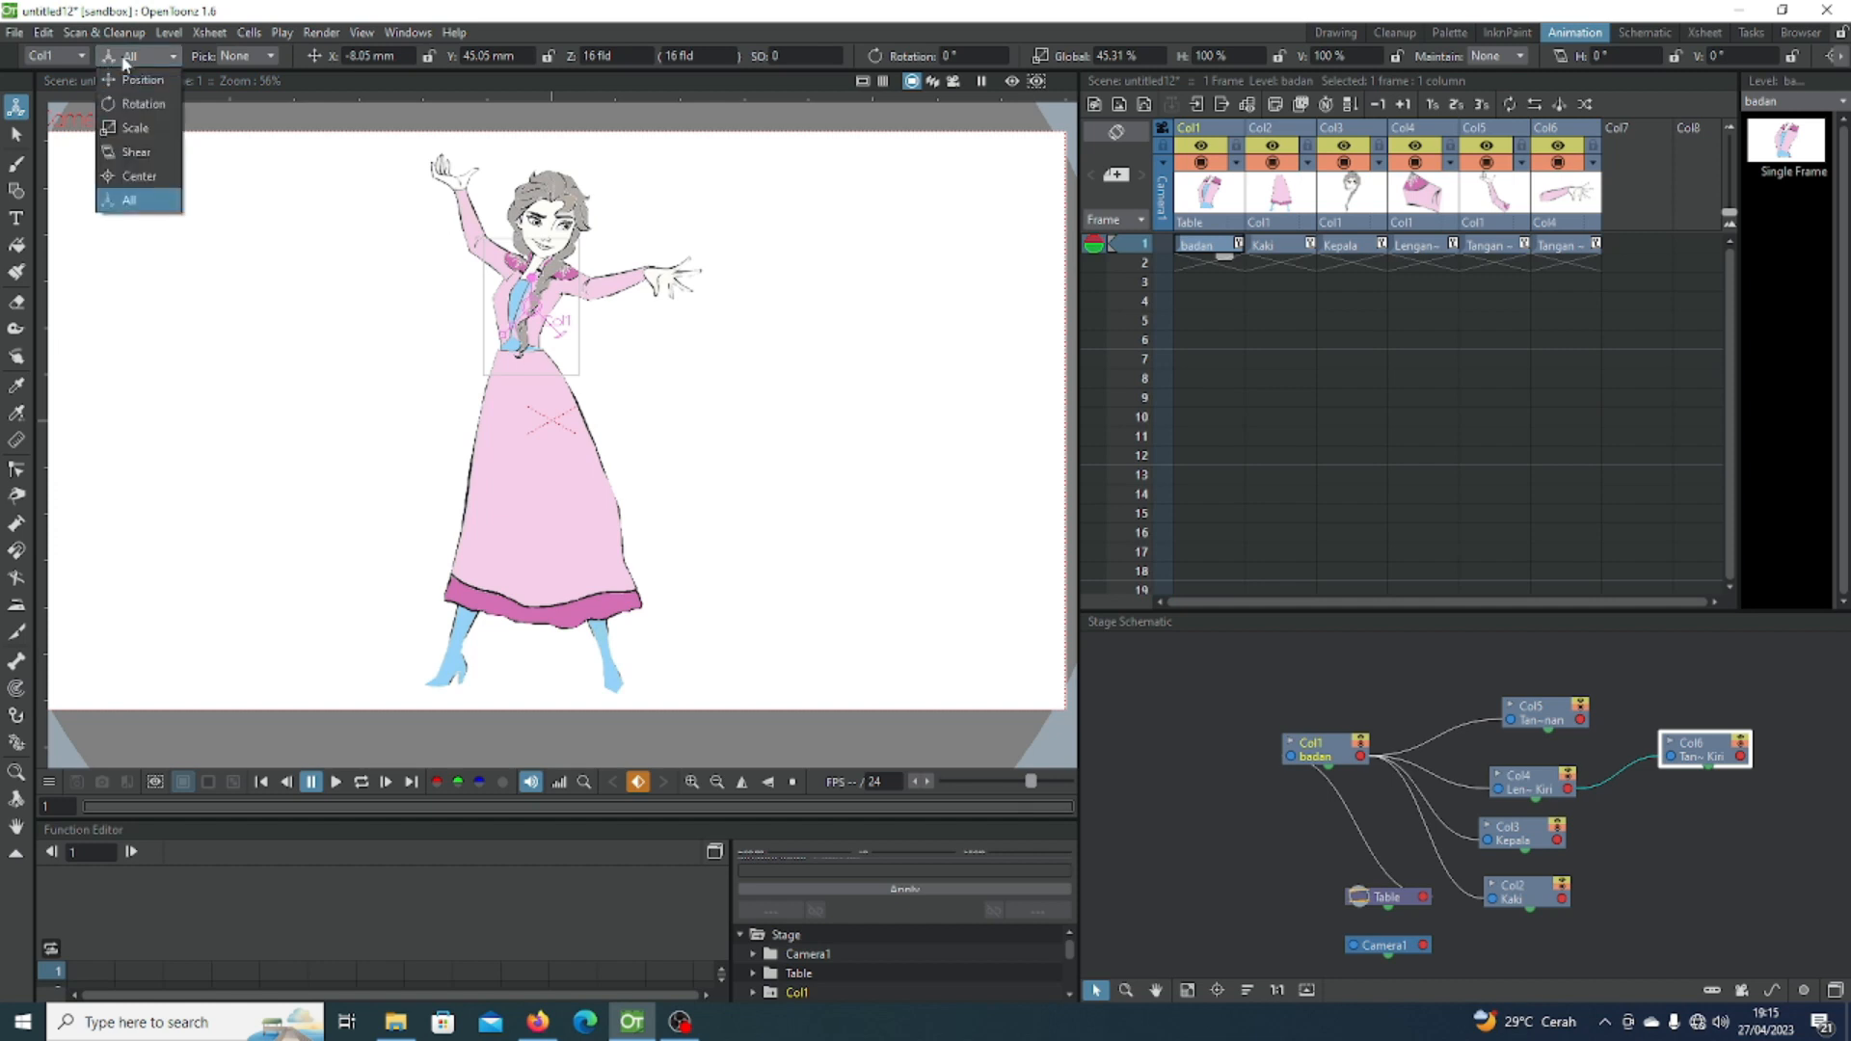
click(156, 177)
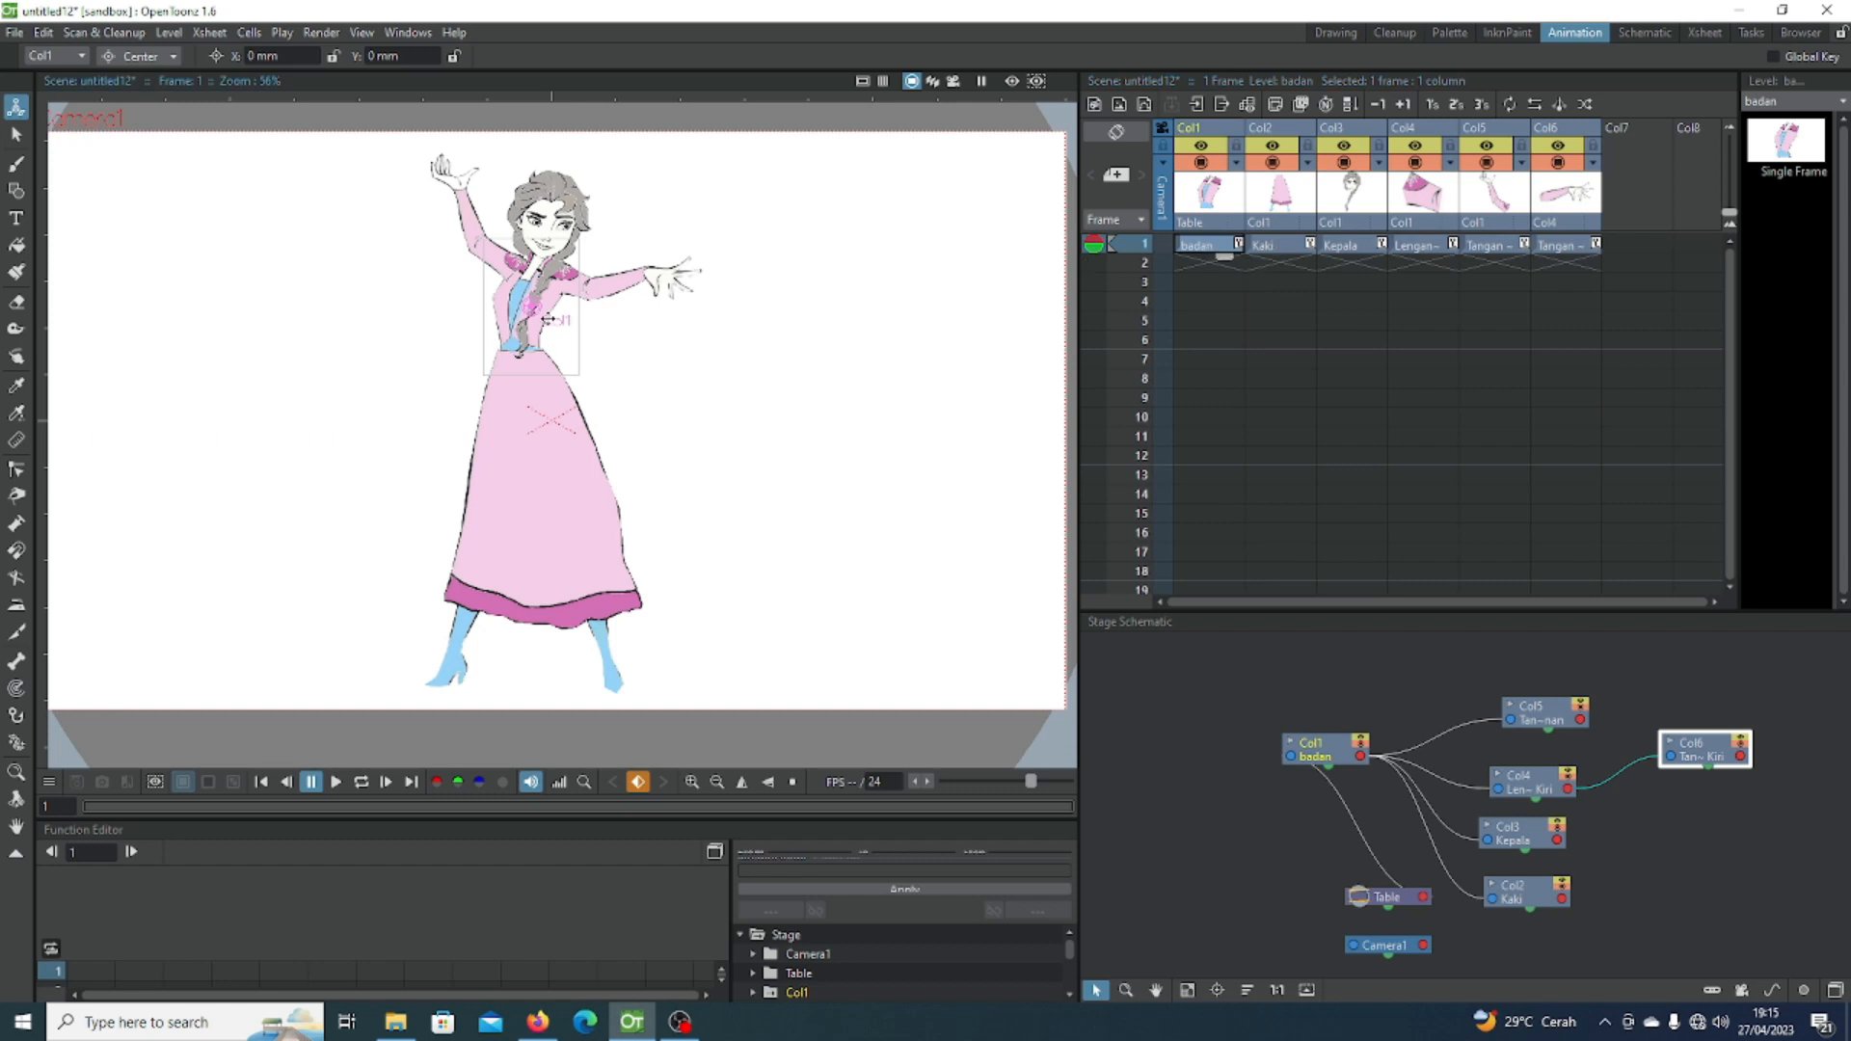
scroll(546, 316, up, 3)
drag(525, 301, 509, 299)
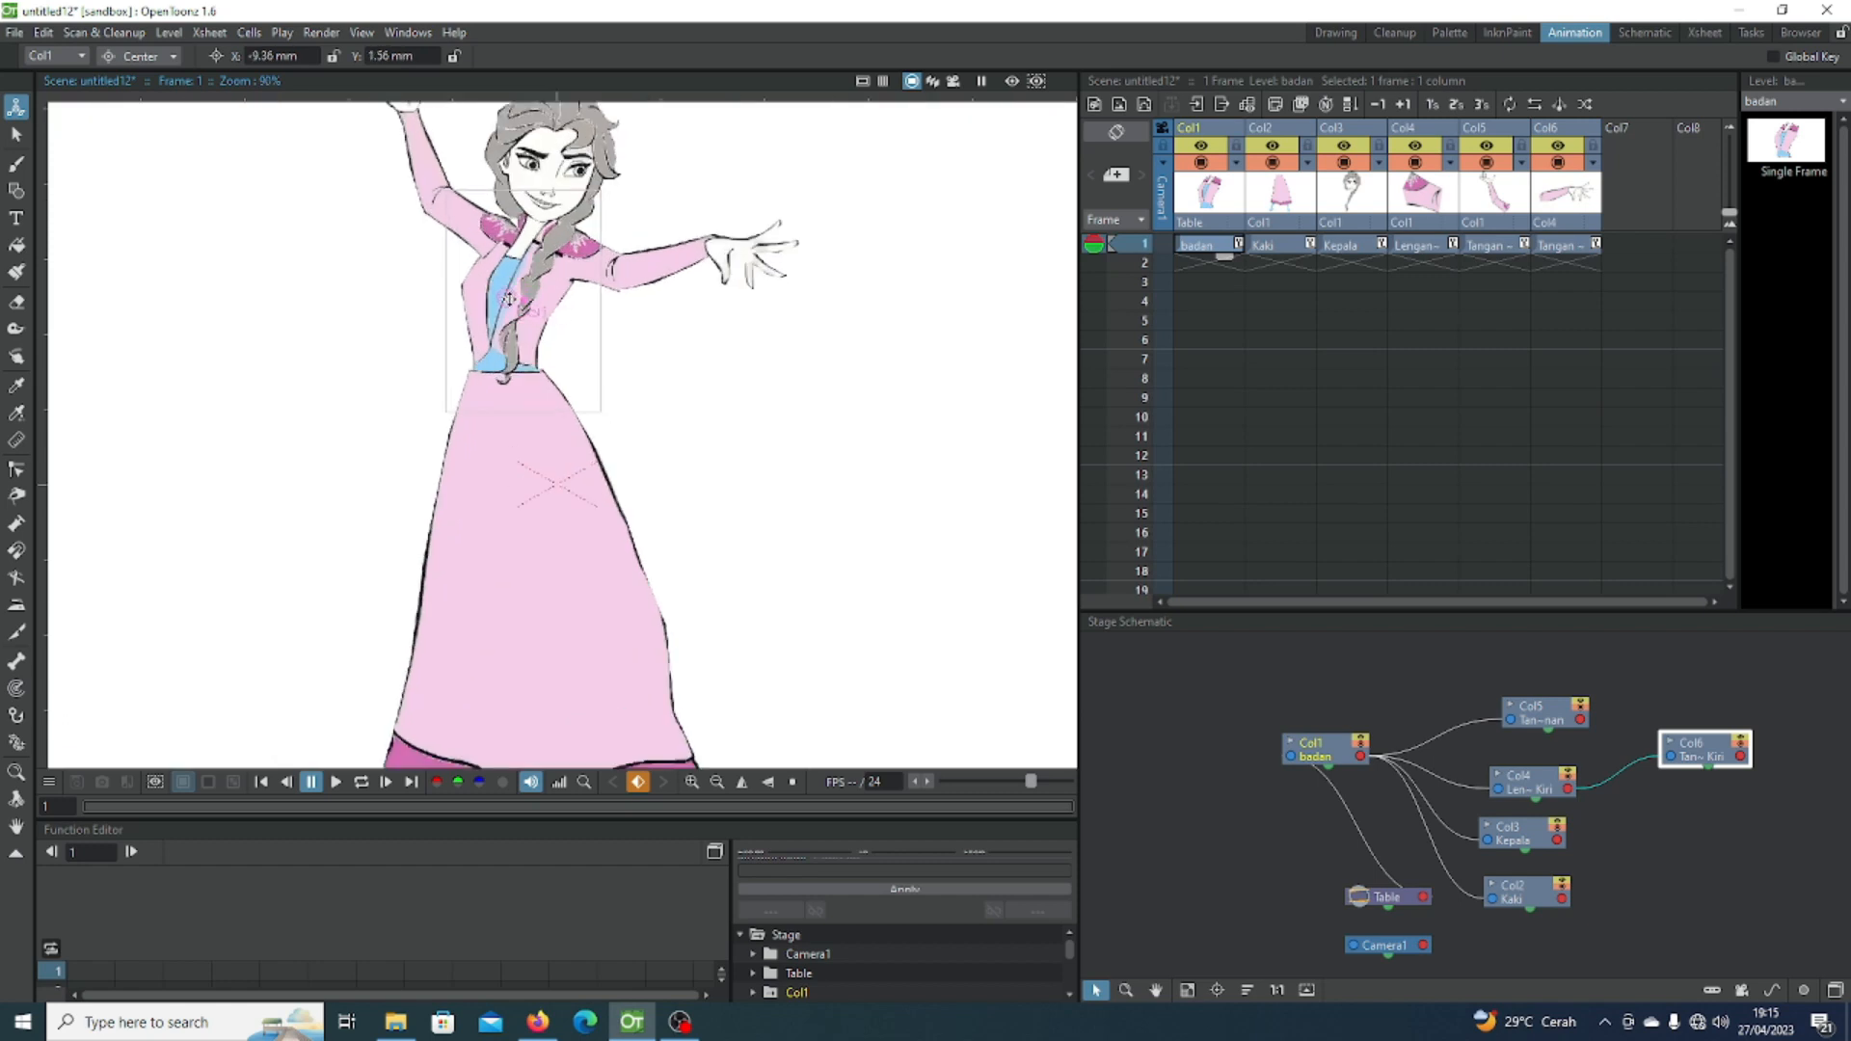
Step: Move Kaki's center point up to the waist and Kepala's center point to the chin and neck joint
click(1263, 247)
drag(545, 632, 517, 389)
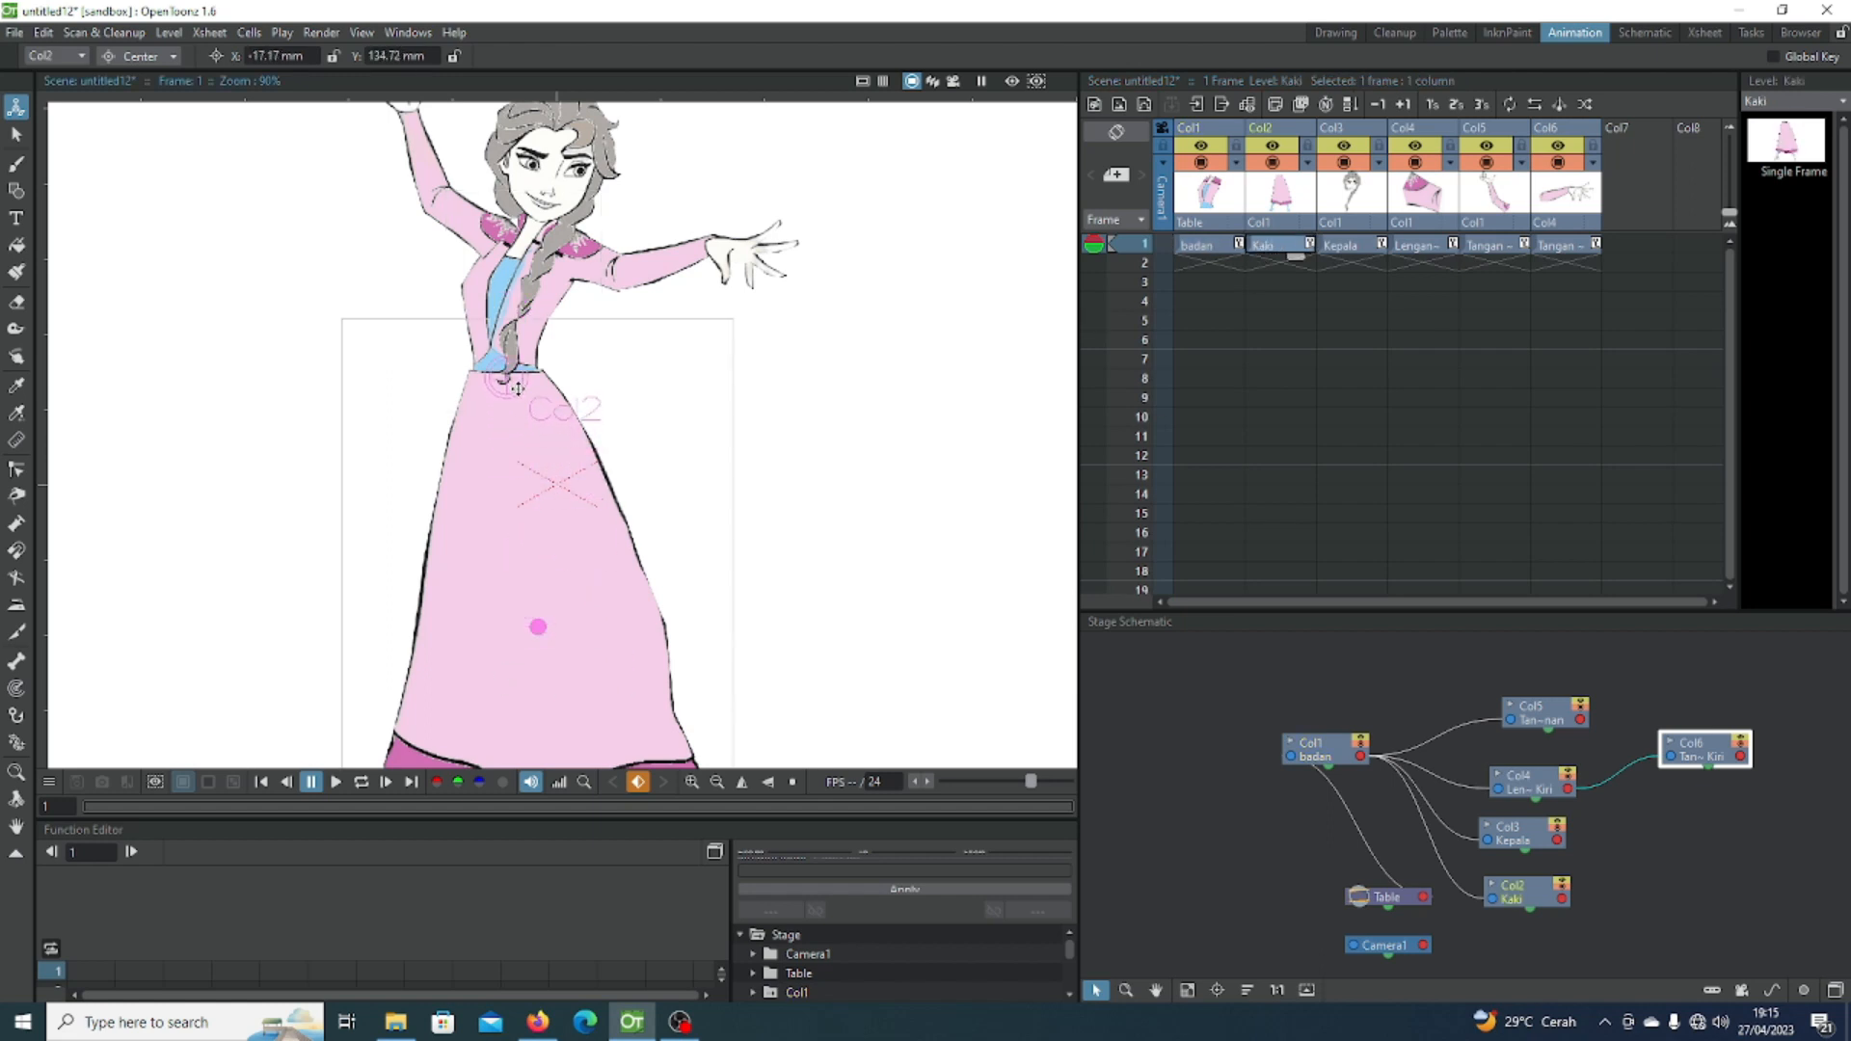
click(1346, 247)
mouse_move(553, 231)
mouse_down()
mouse_move(533, 198)
mouse_move(536, 218)
mouse_up()
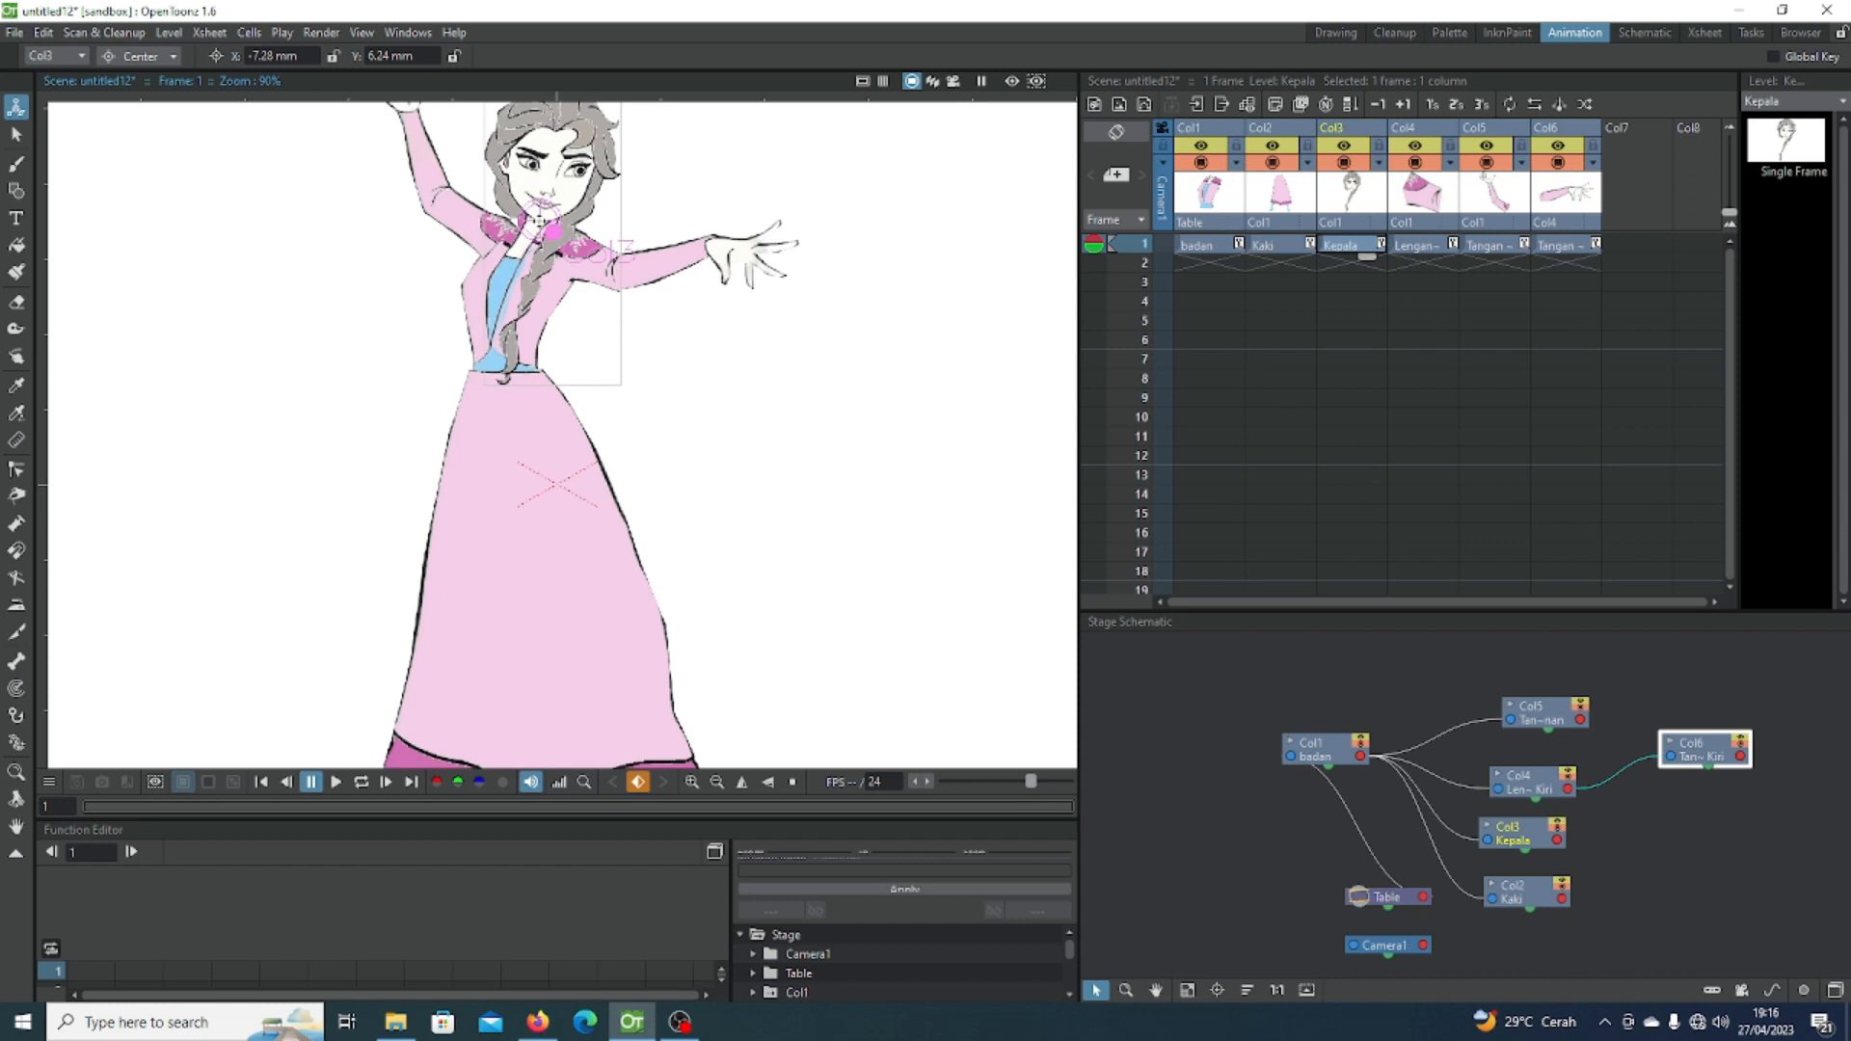
drag(538, 220, 540, 258)
drag(538, 257, 537, 220)
Step: Move the center points of Lengan Kiri and Tangan Kanan to their respective shoulder joints
click(1424, 249)
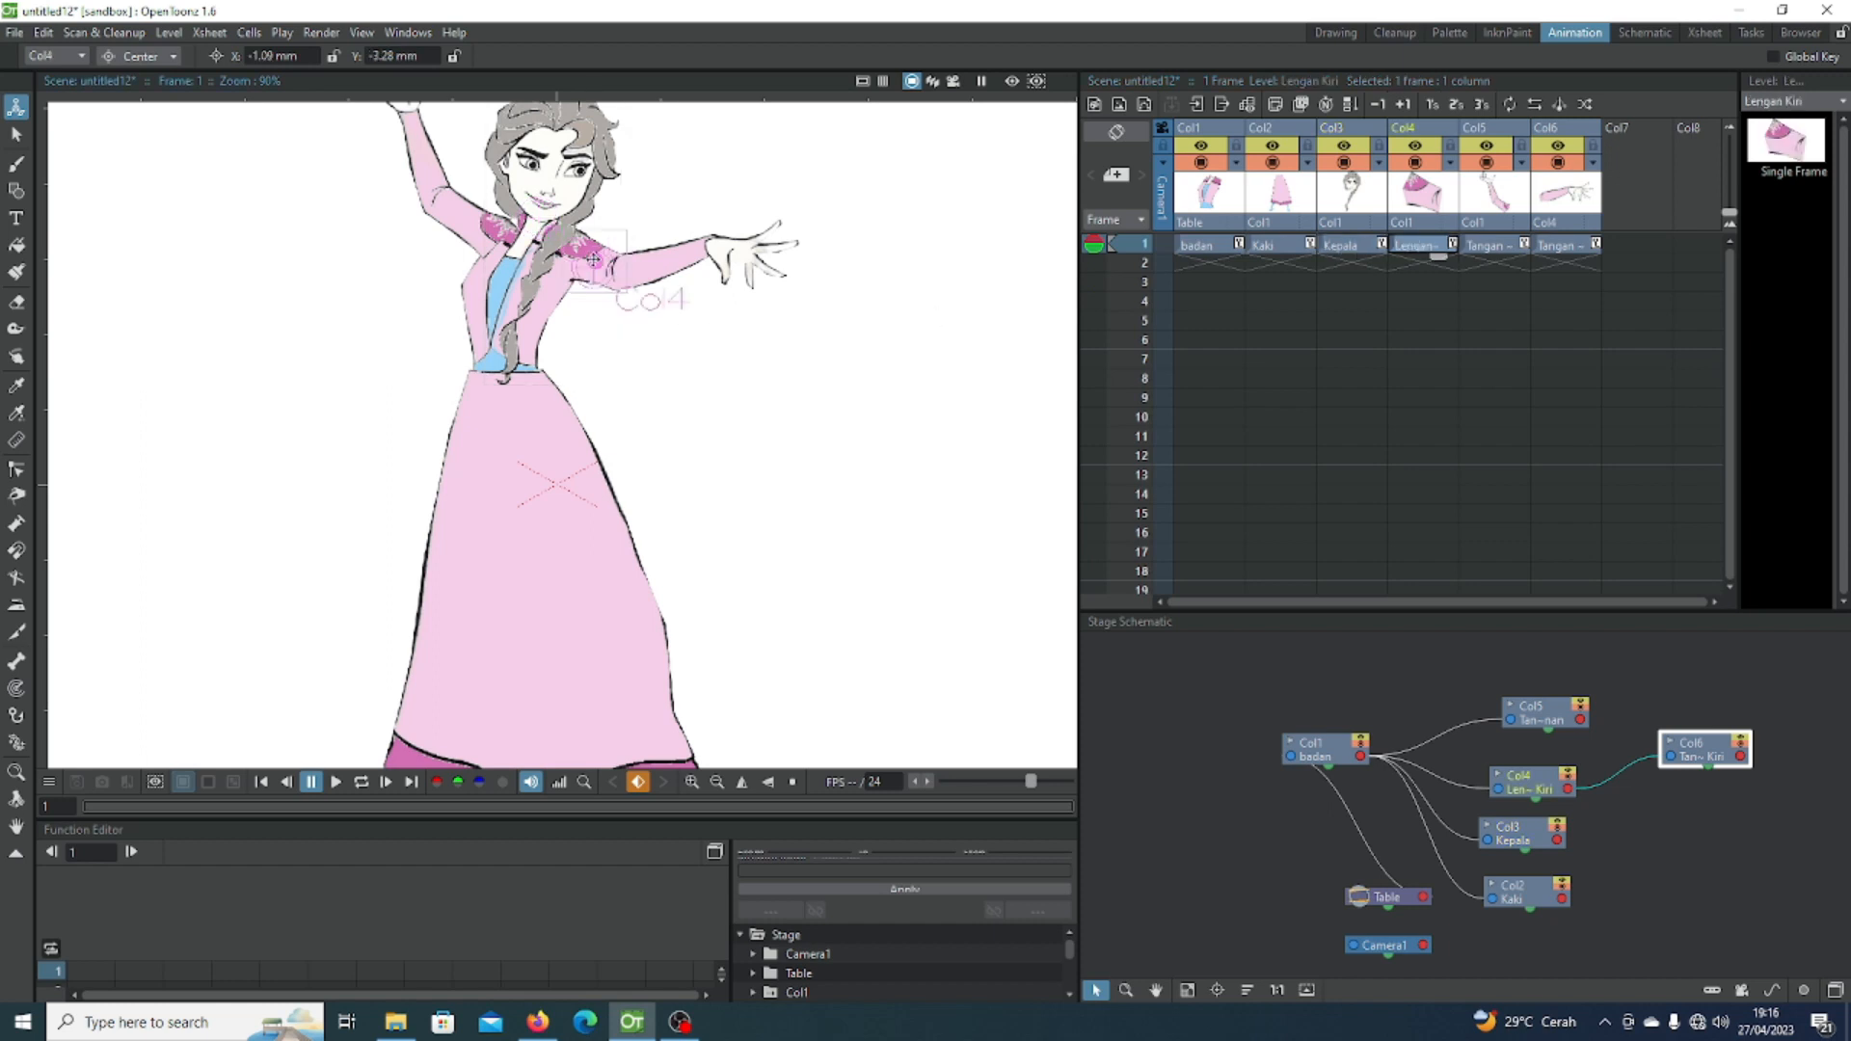
drag(584, 267, 573, 258)
click(1486, 246)
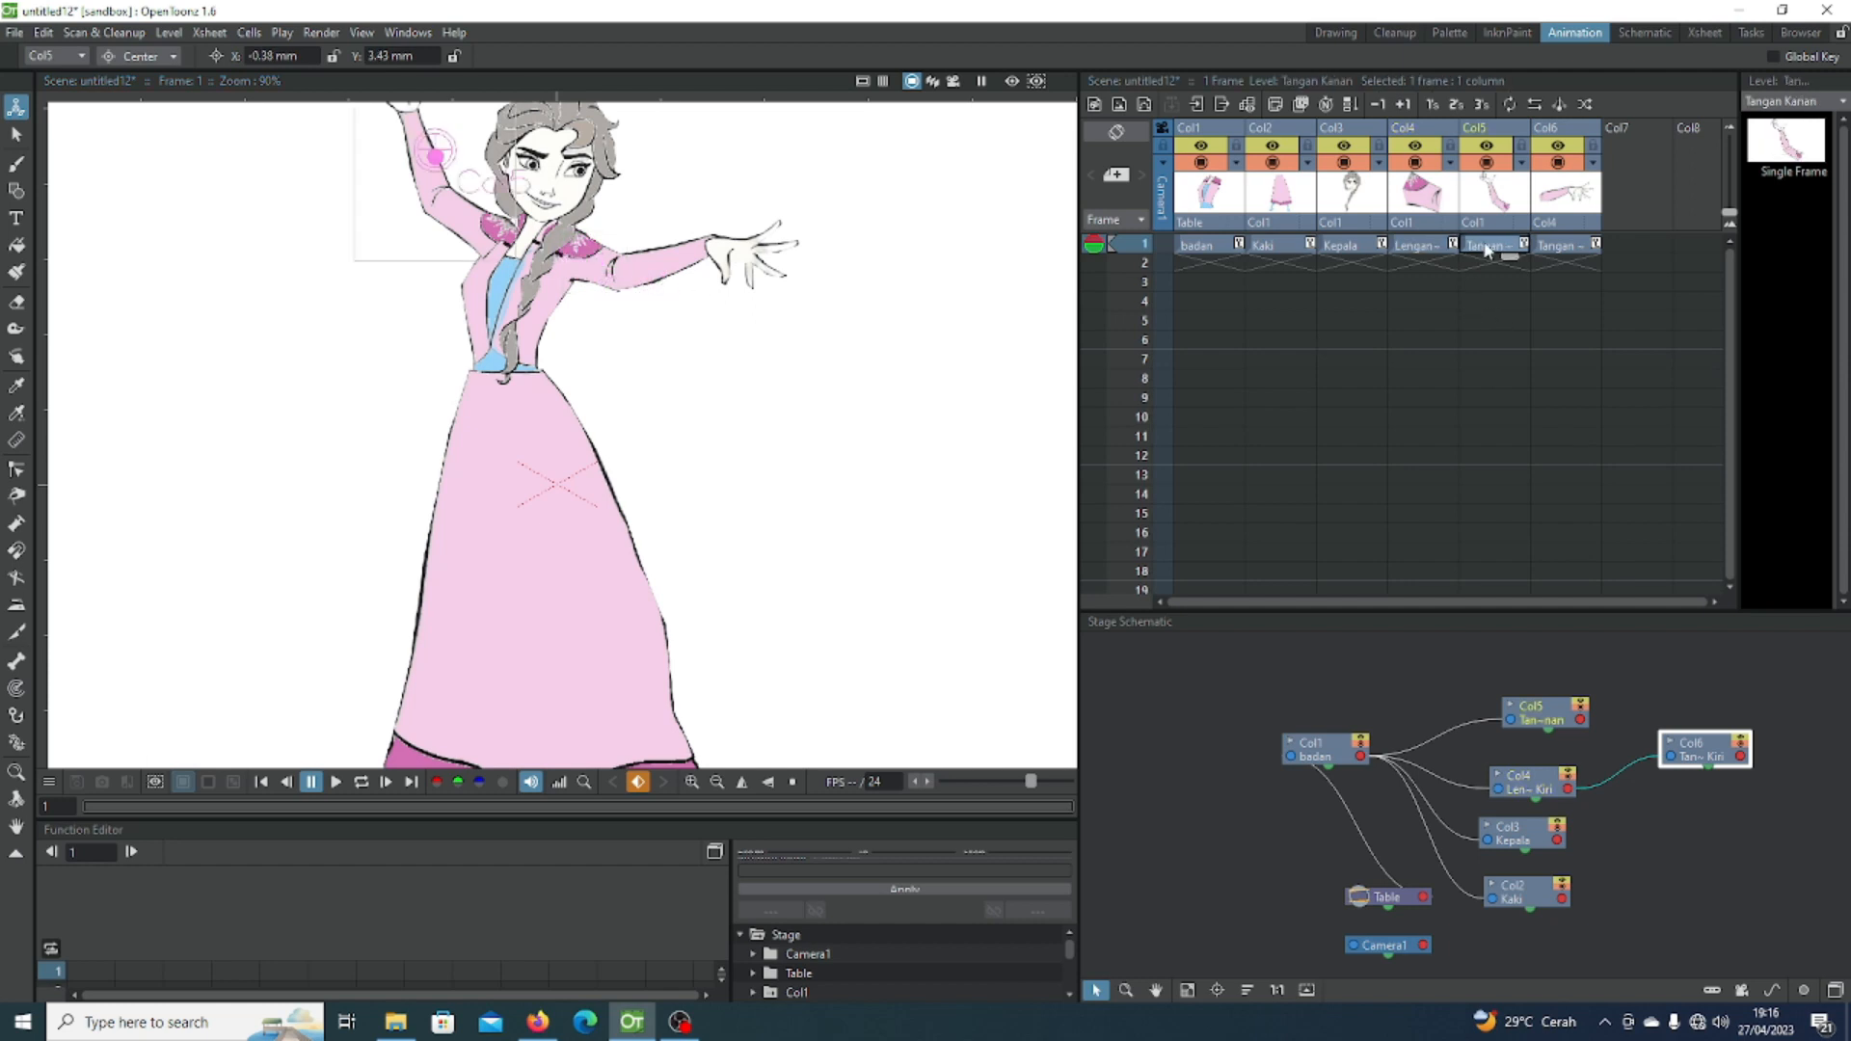
drag(447, 141, 501, 226)
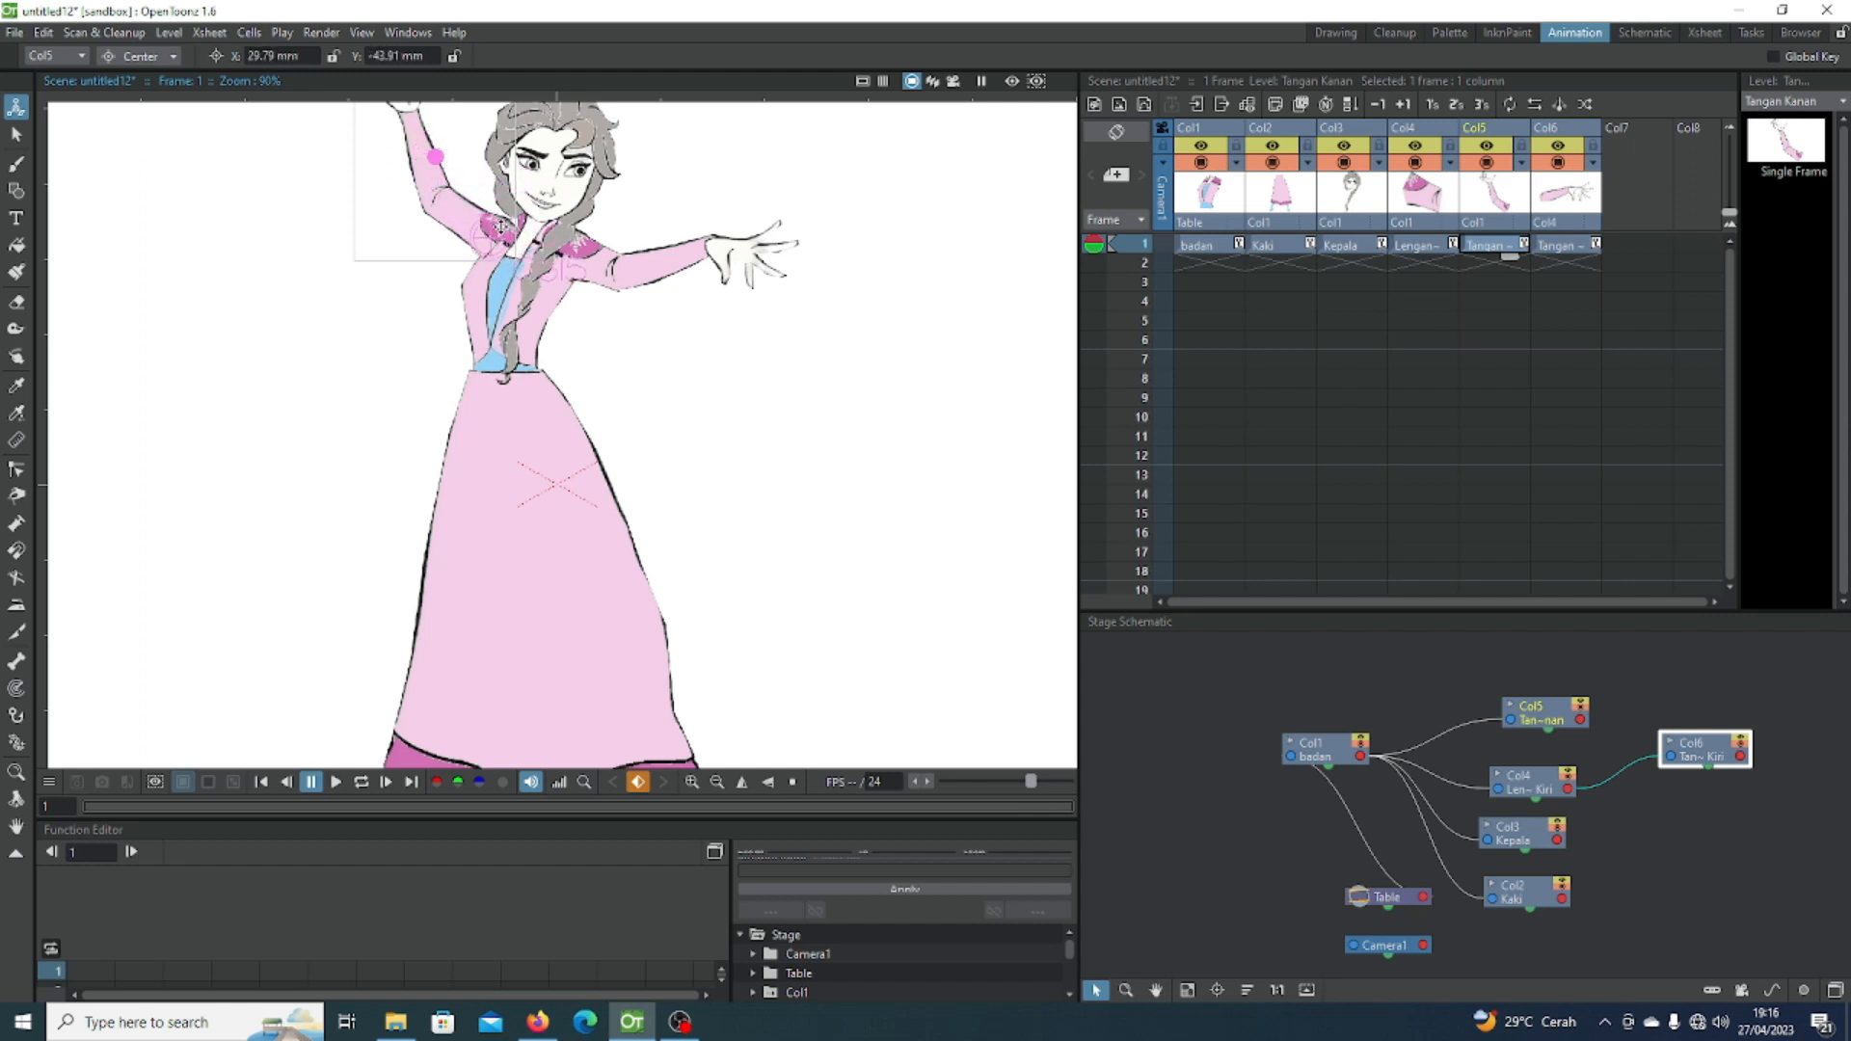
Step: Move Tangan Kiri's center point to the elbow joint, about X -43.17 mm, Y -9.88 mm
click(1563, 249)
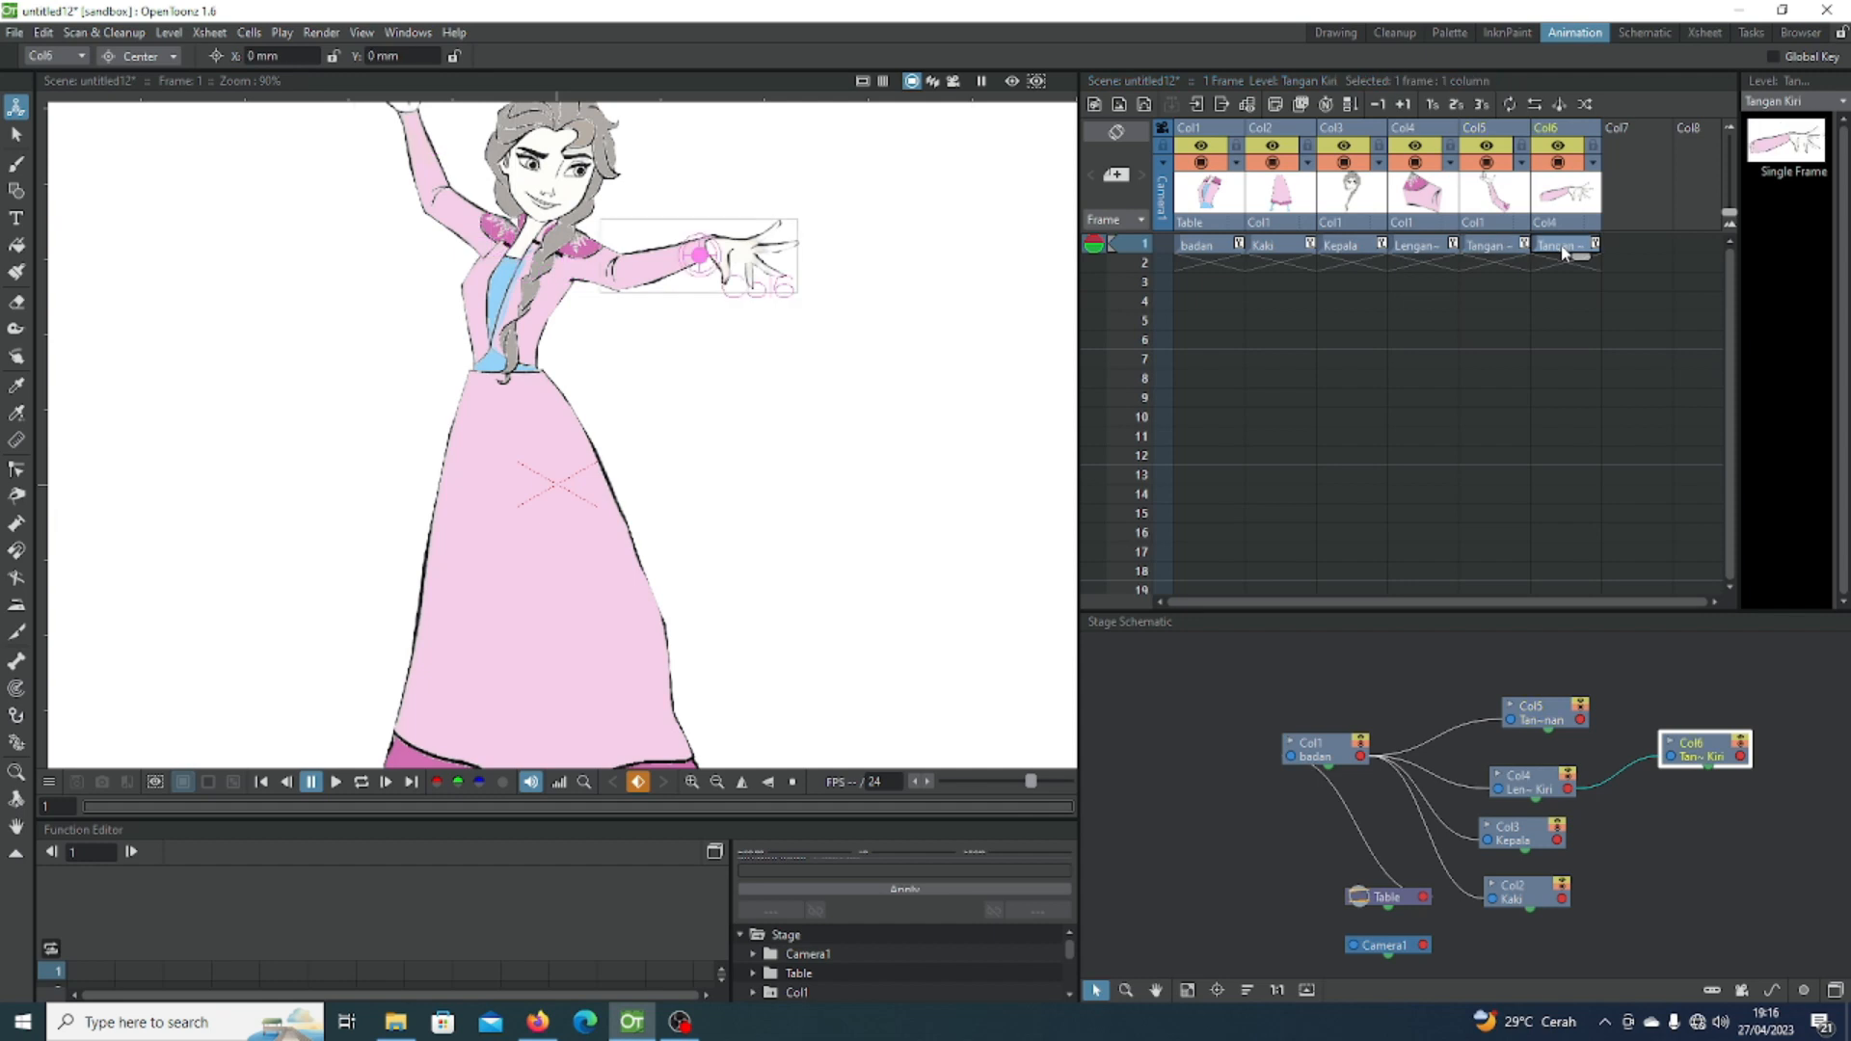
drag(702, 254, 629, 269)
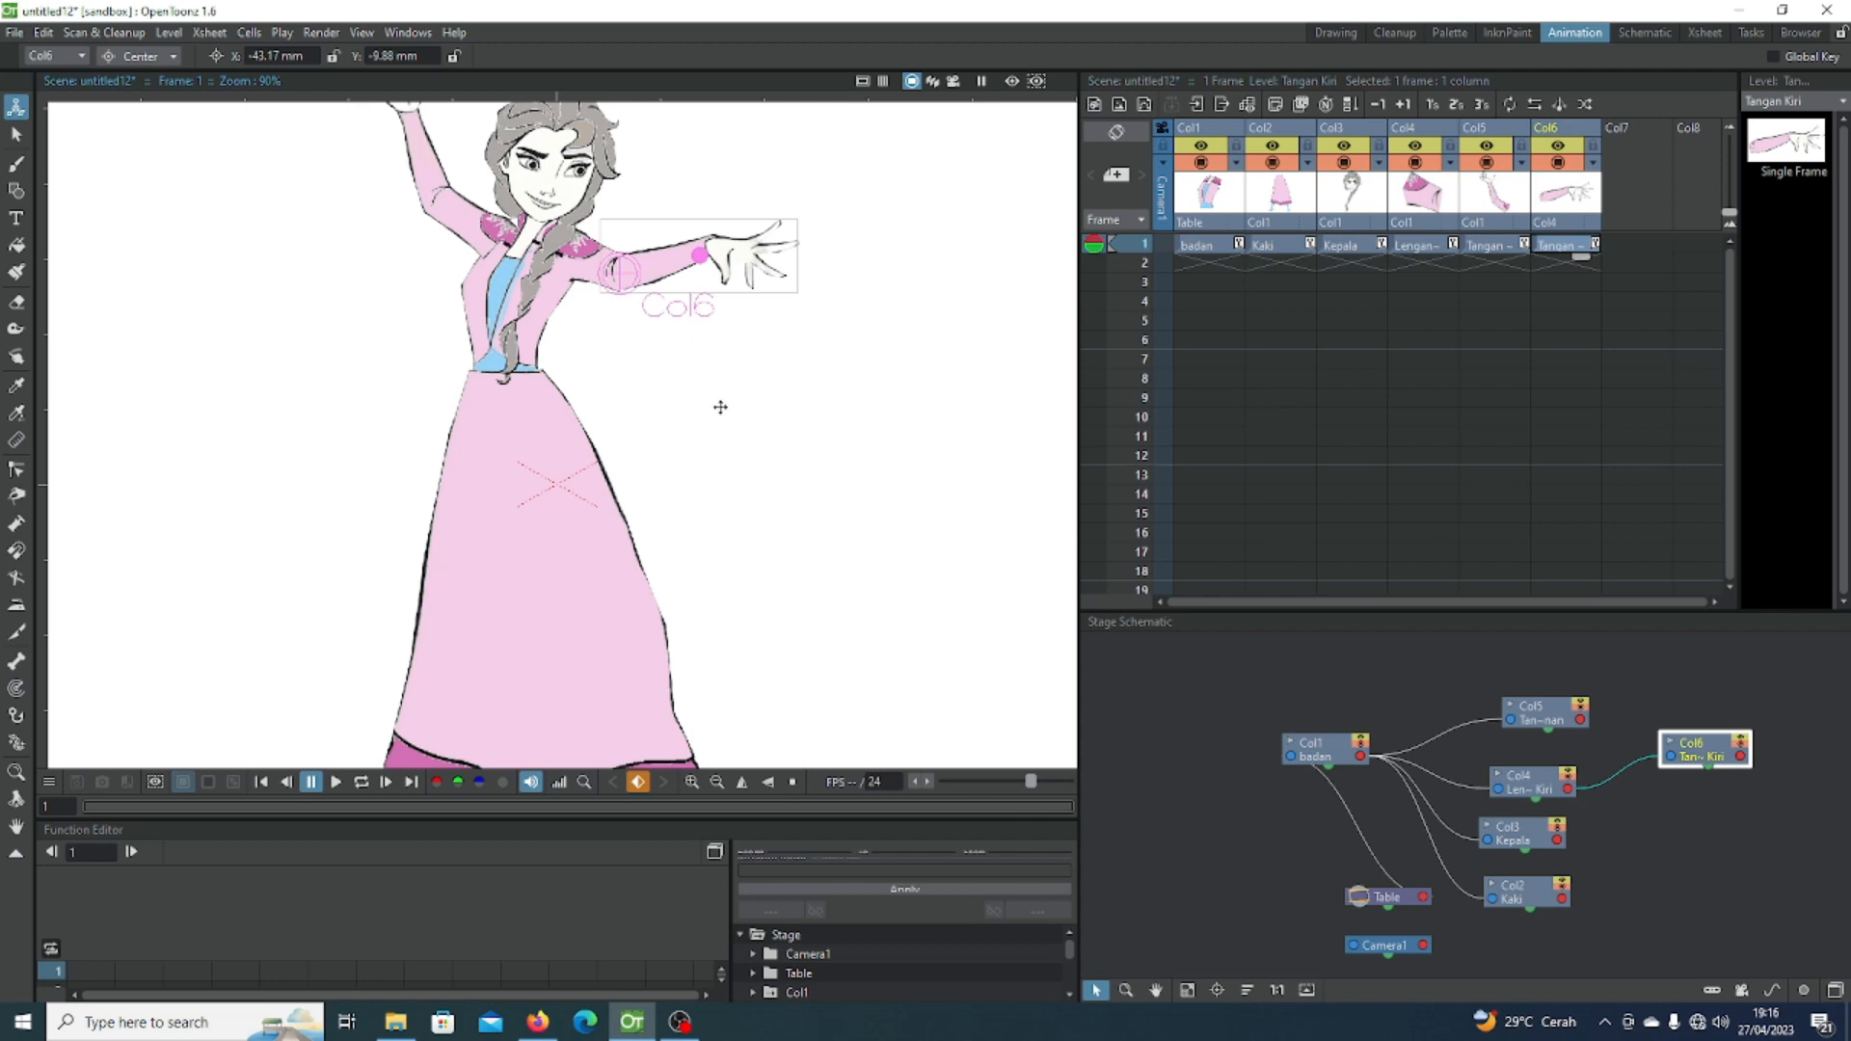
scroll(430, 415, down, 3)
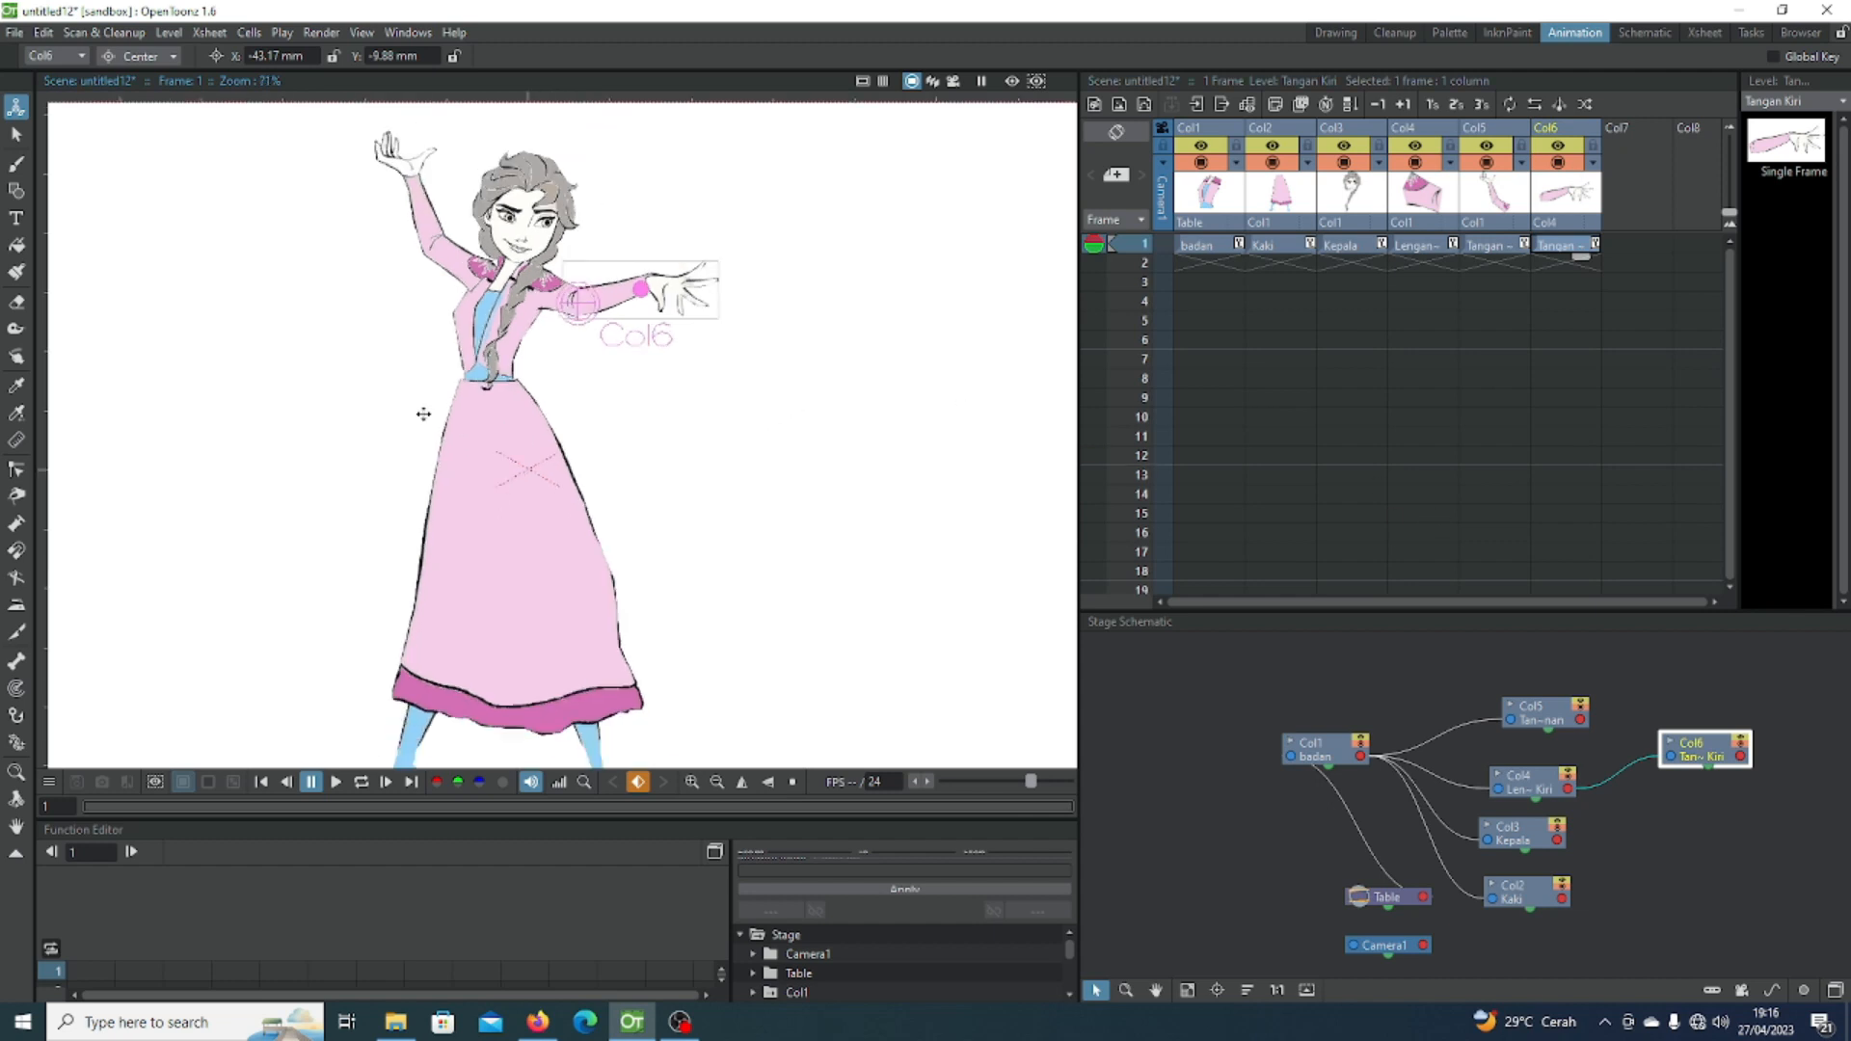
scroll(423, 414, down, 1)
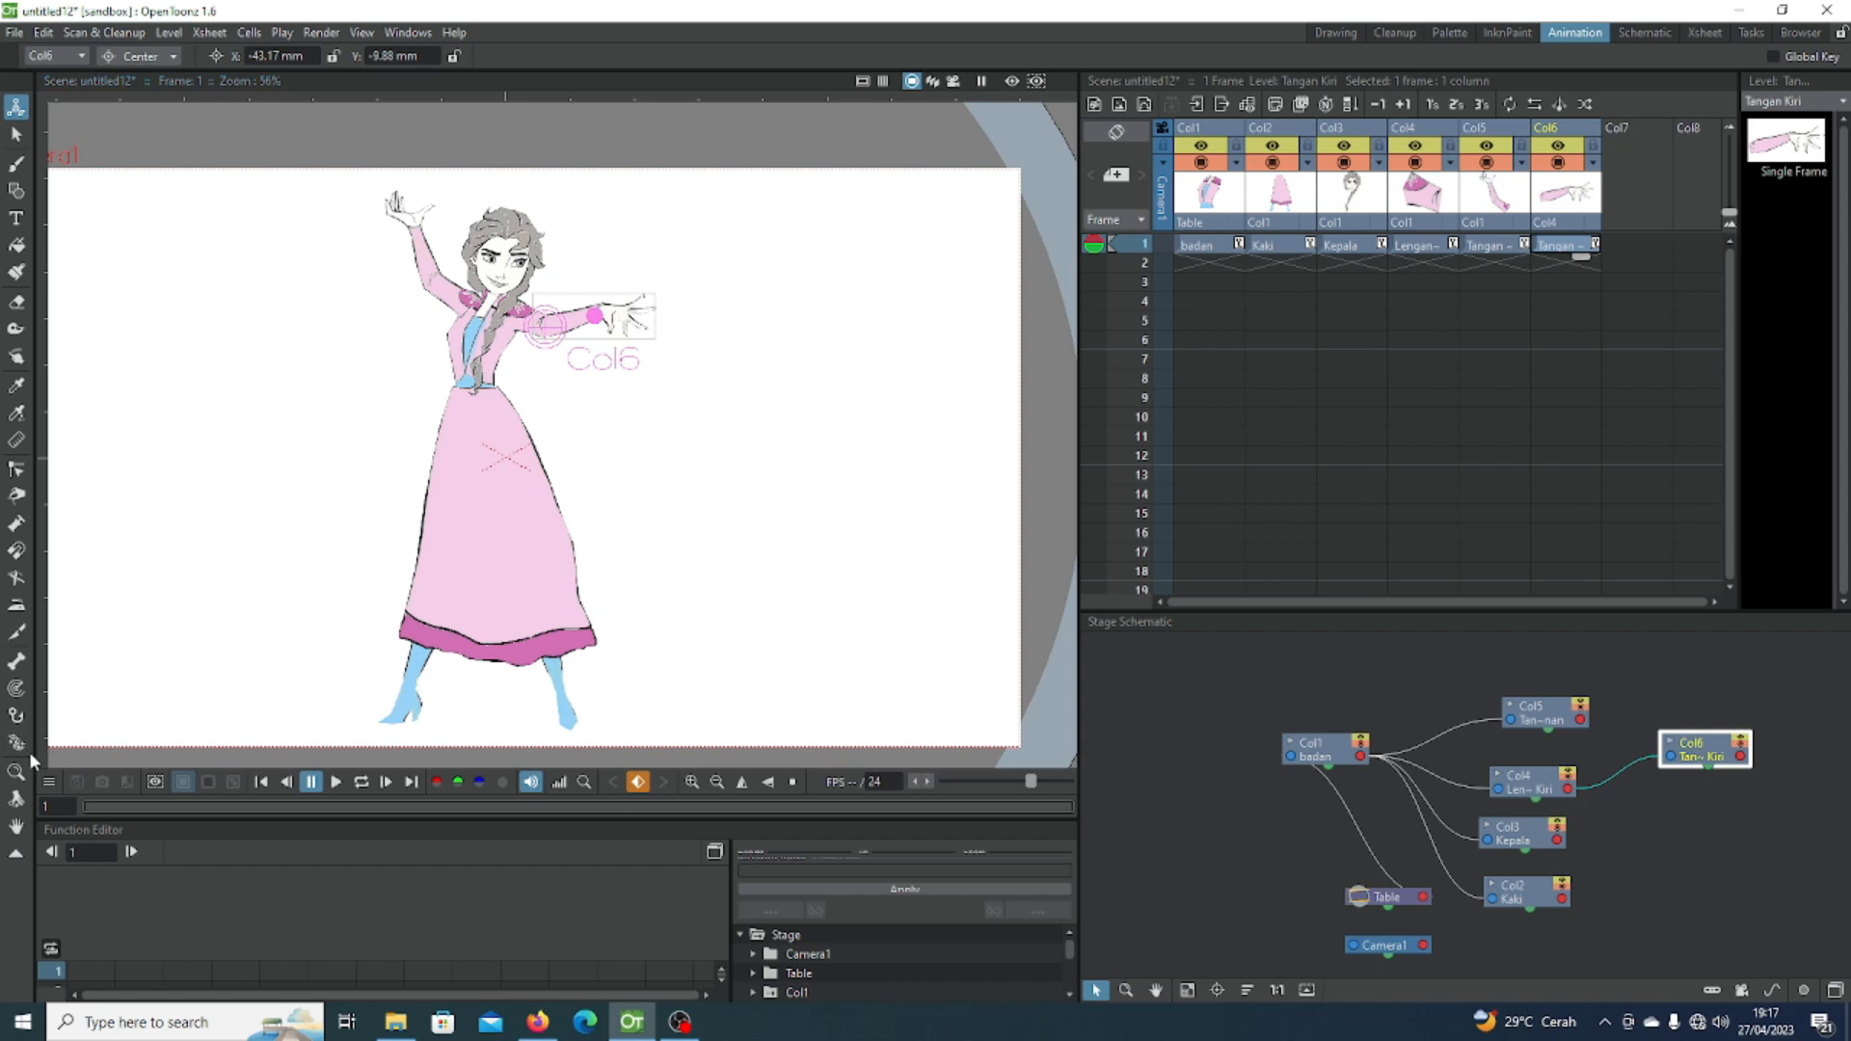
Step: Set the Skeleton tool to Inverse Kinematics mode and swing Kaki slightly about the waist joint
click(18, 663)
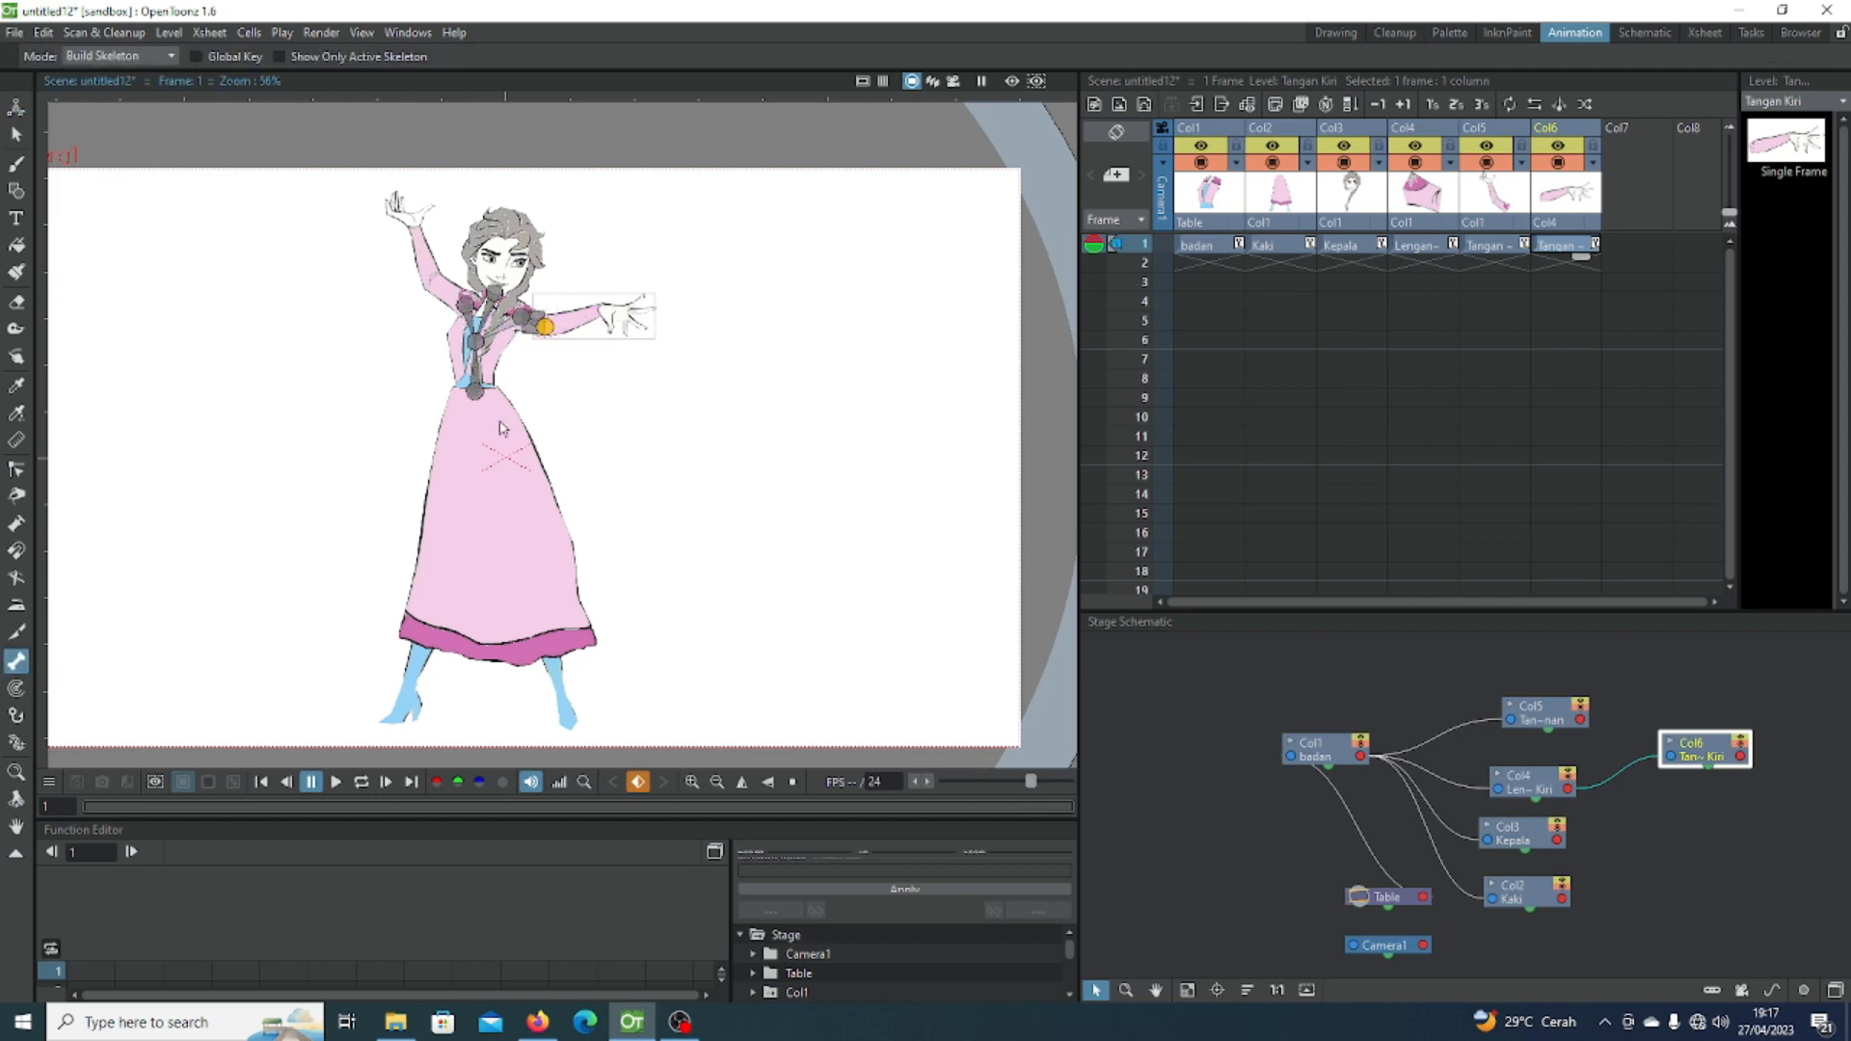
click(113, 61)
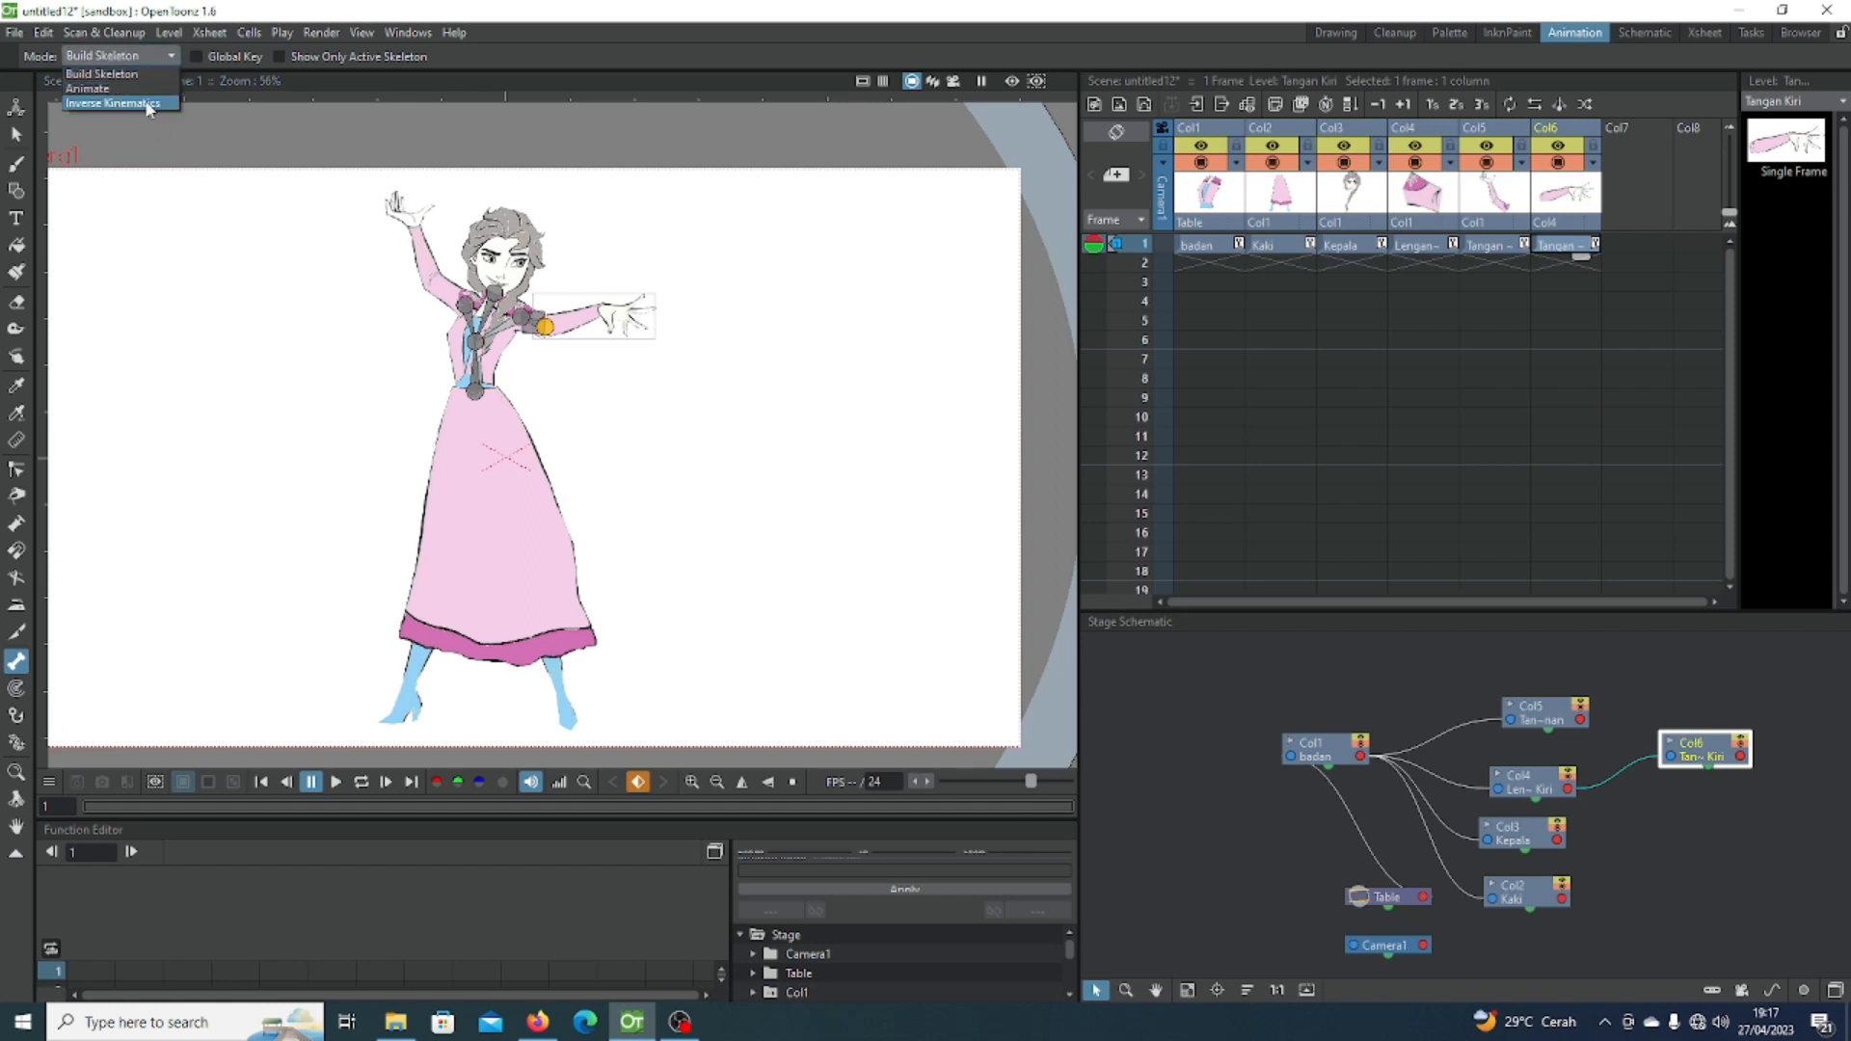
click(112, 102)
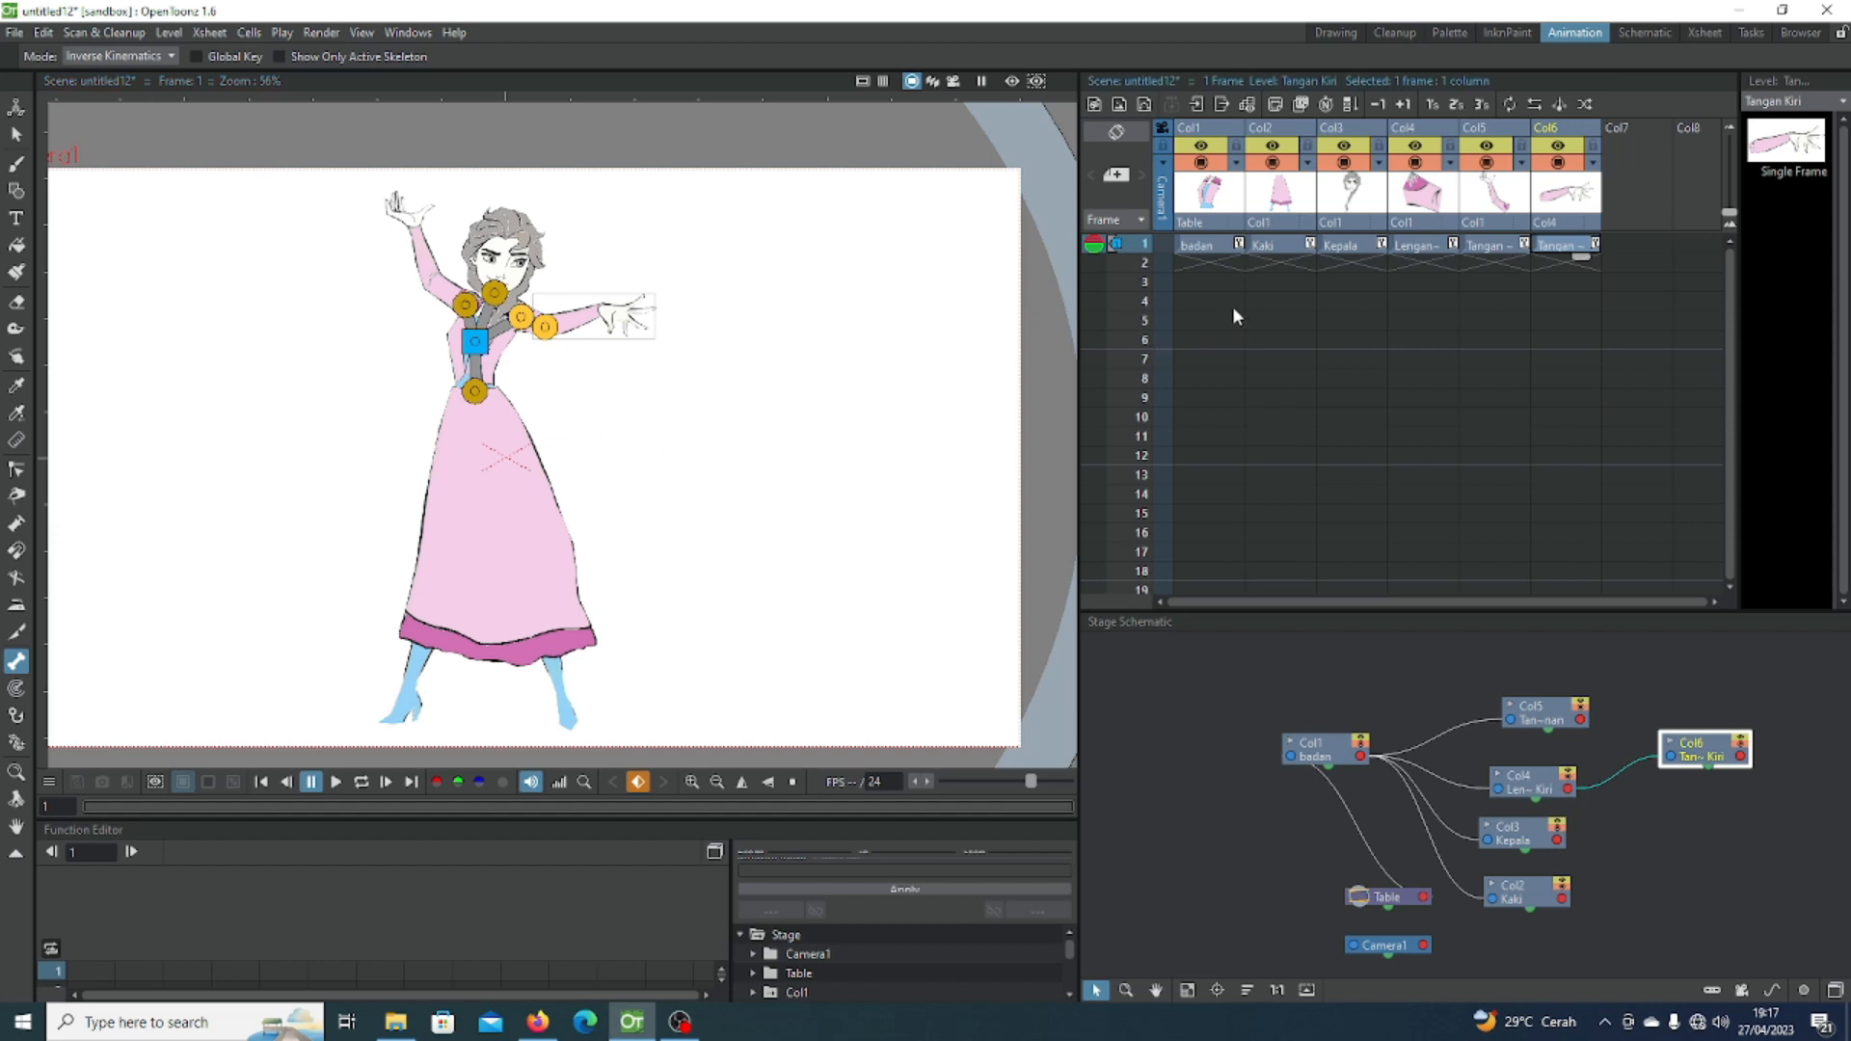
click(1265, 248)
drag(723, 530, 663, 517)
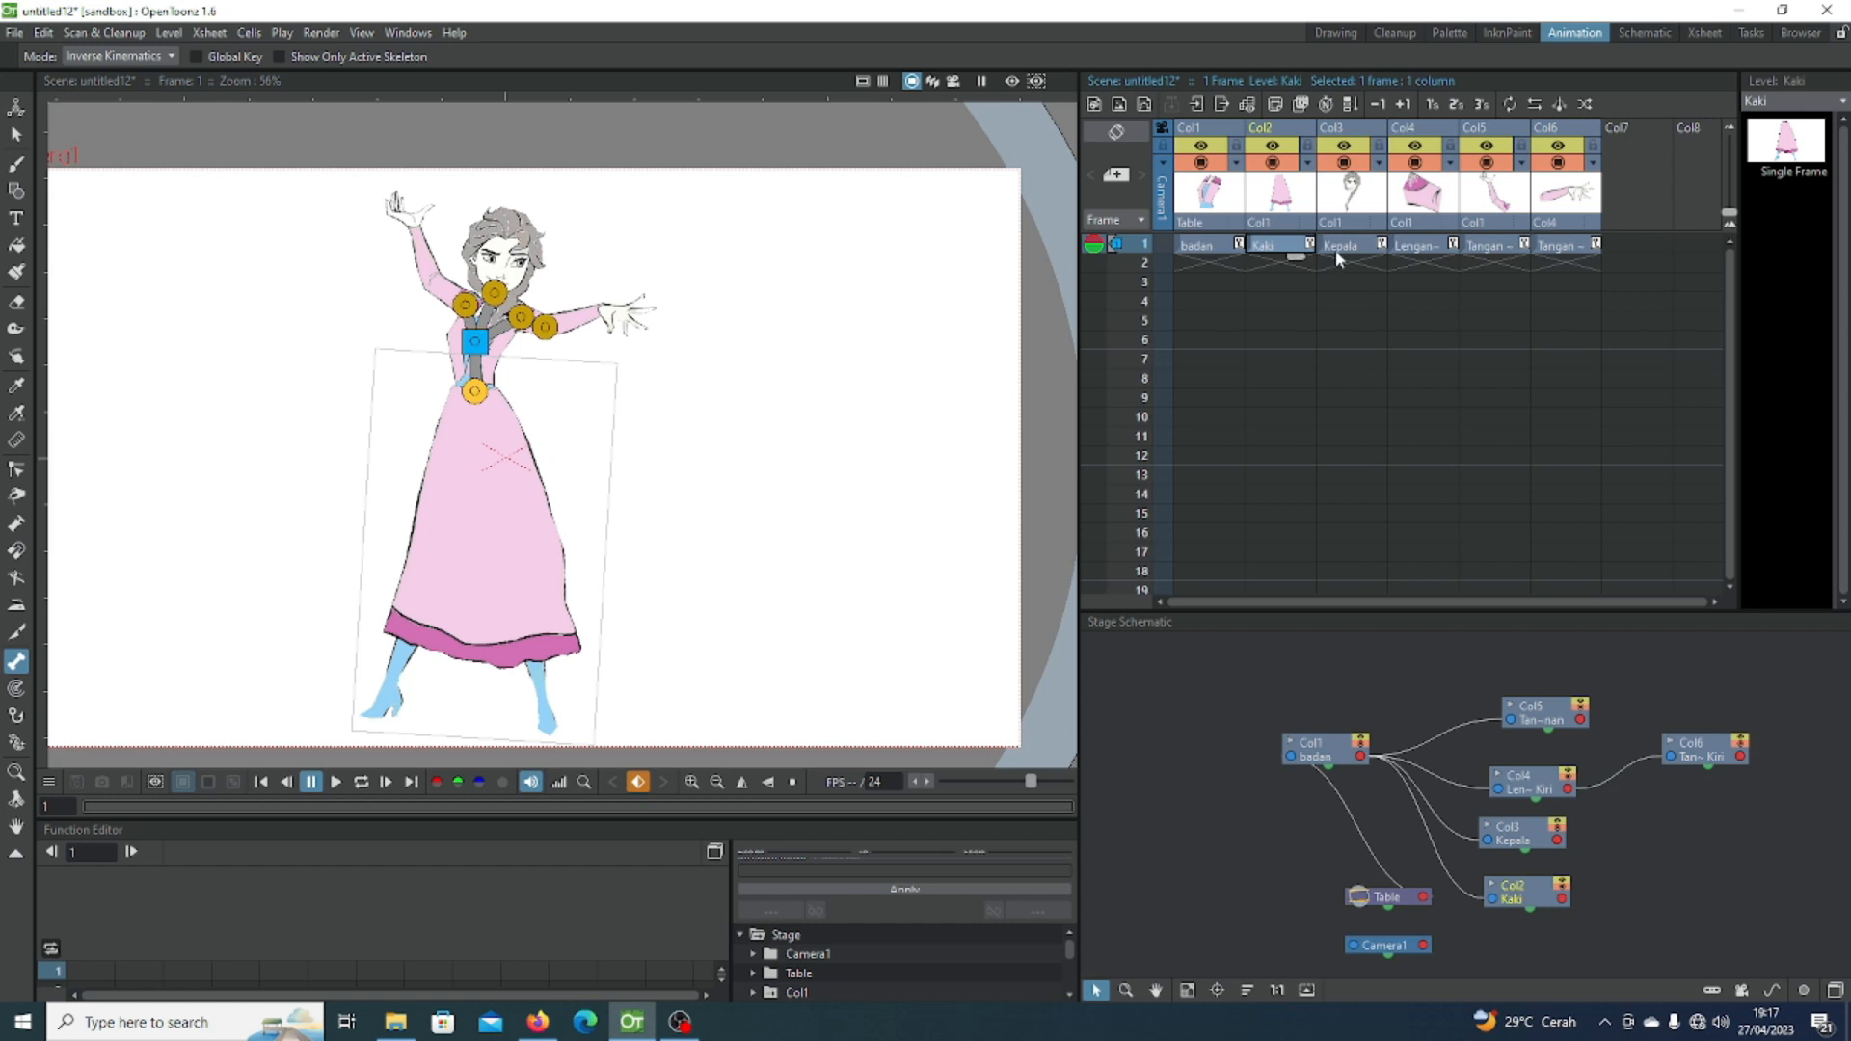
Step: Adjust the pose by rotating Kepala, Lengan Kiri and Tangan Kanan slightly about their joints
click(506, 253)
drag(717, 434, 747, 409)
click(1419, 249)
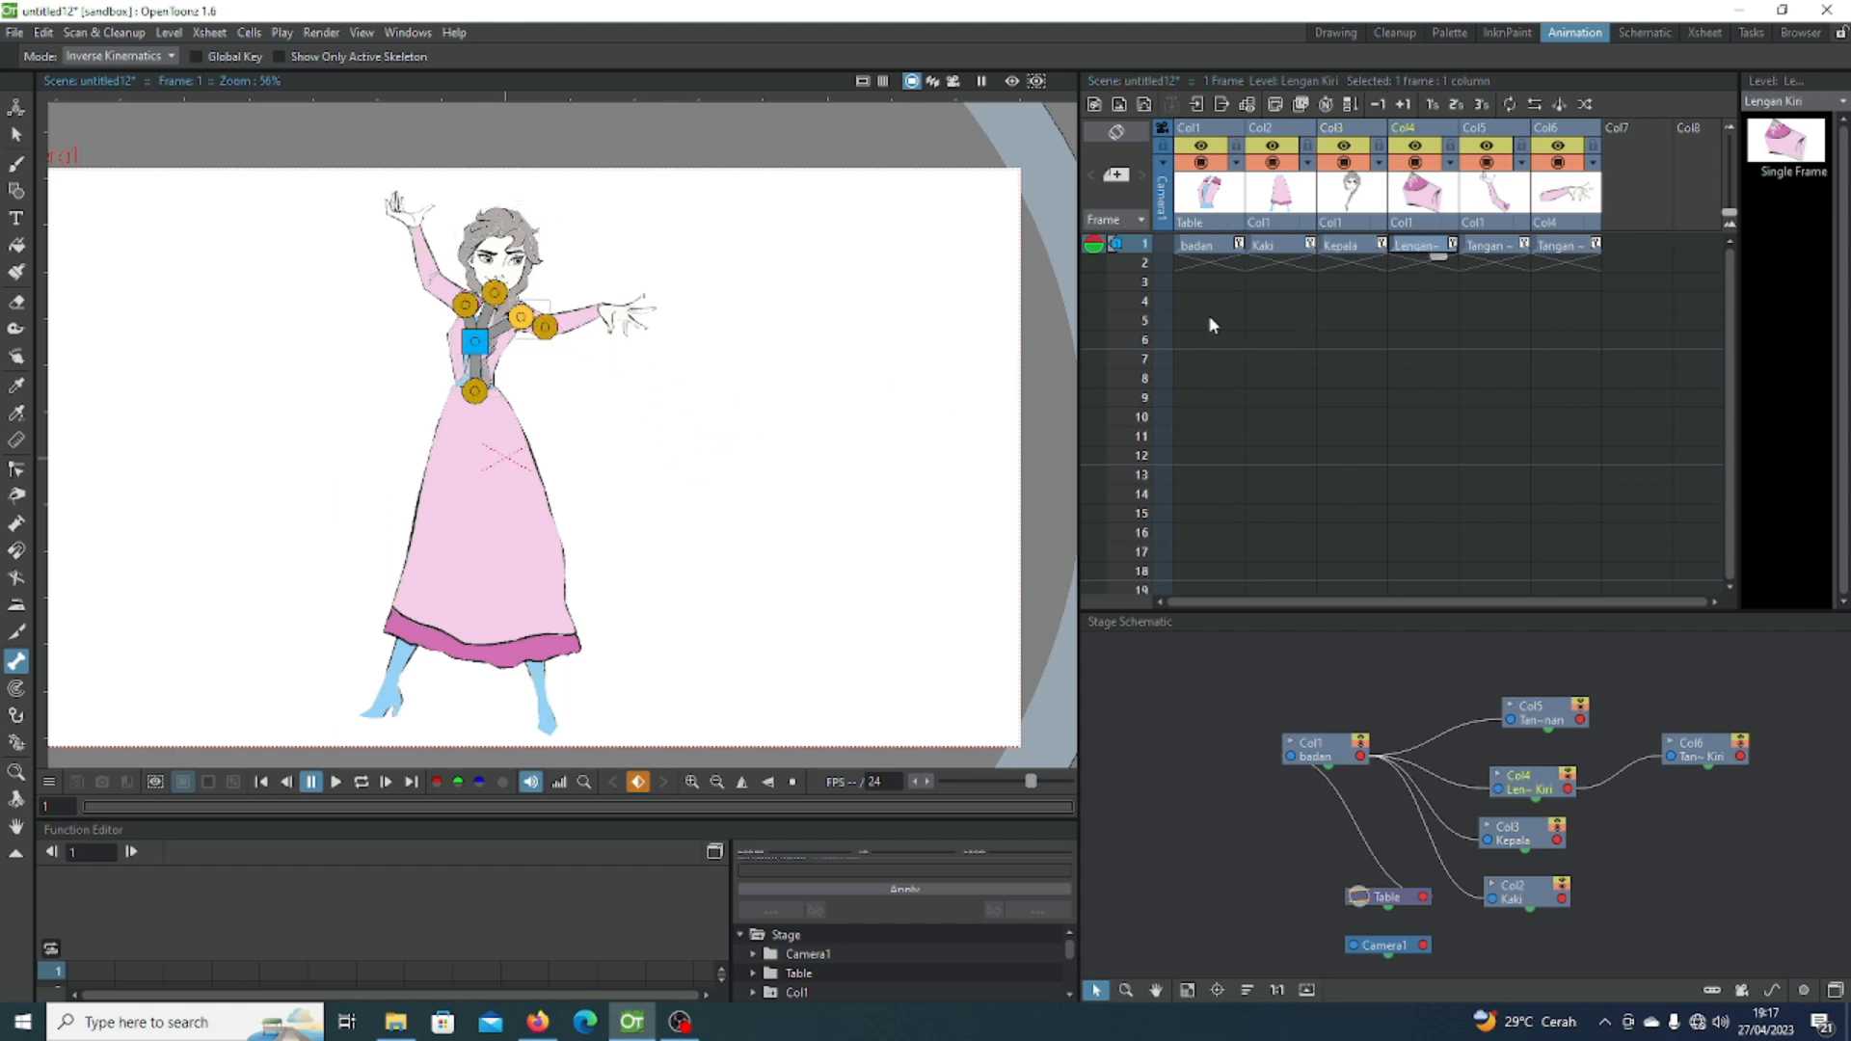
mouse_move(632, 475)
mouse_down()
mouse_move(675, 416)
mouse_move(657, 436)
mouse_move(637, 398)
mouse_move(703, 384)
mouse_move(657, 454)
mouse_up()
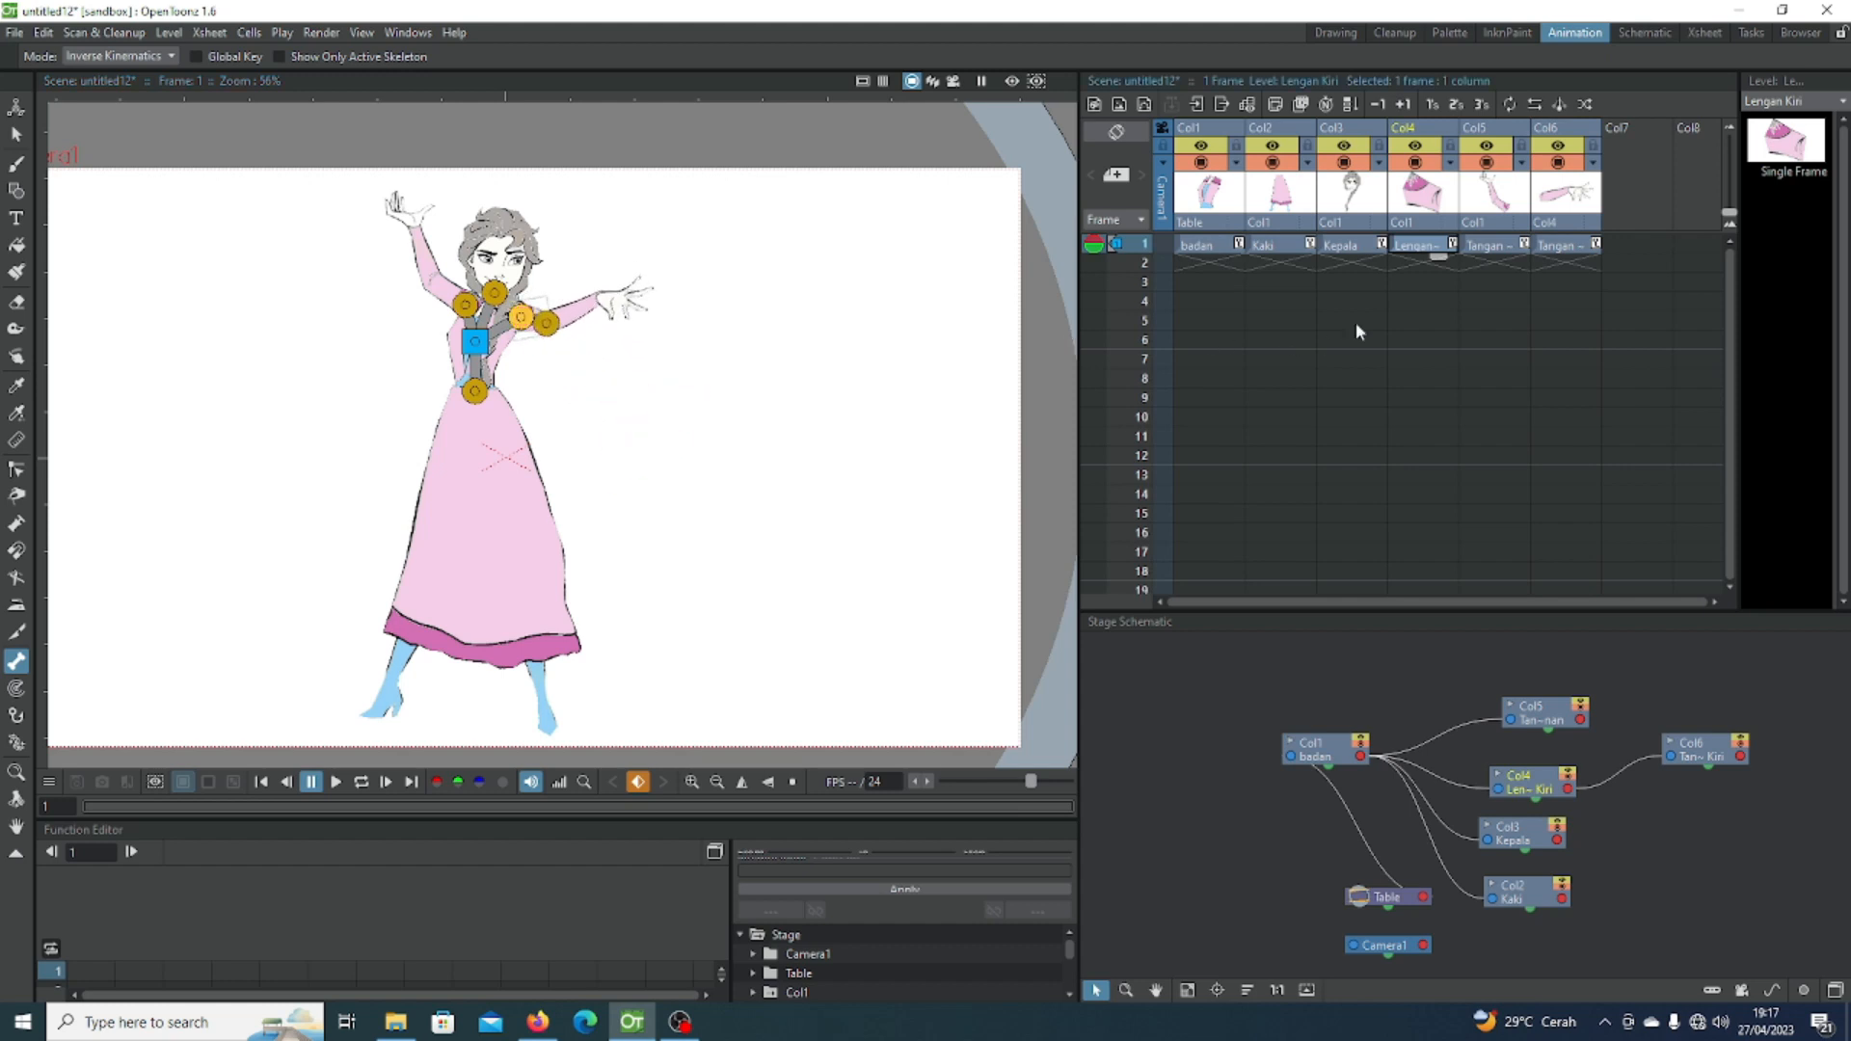
click(1497, 248)
drag(901, 351, 781, 388)
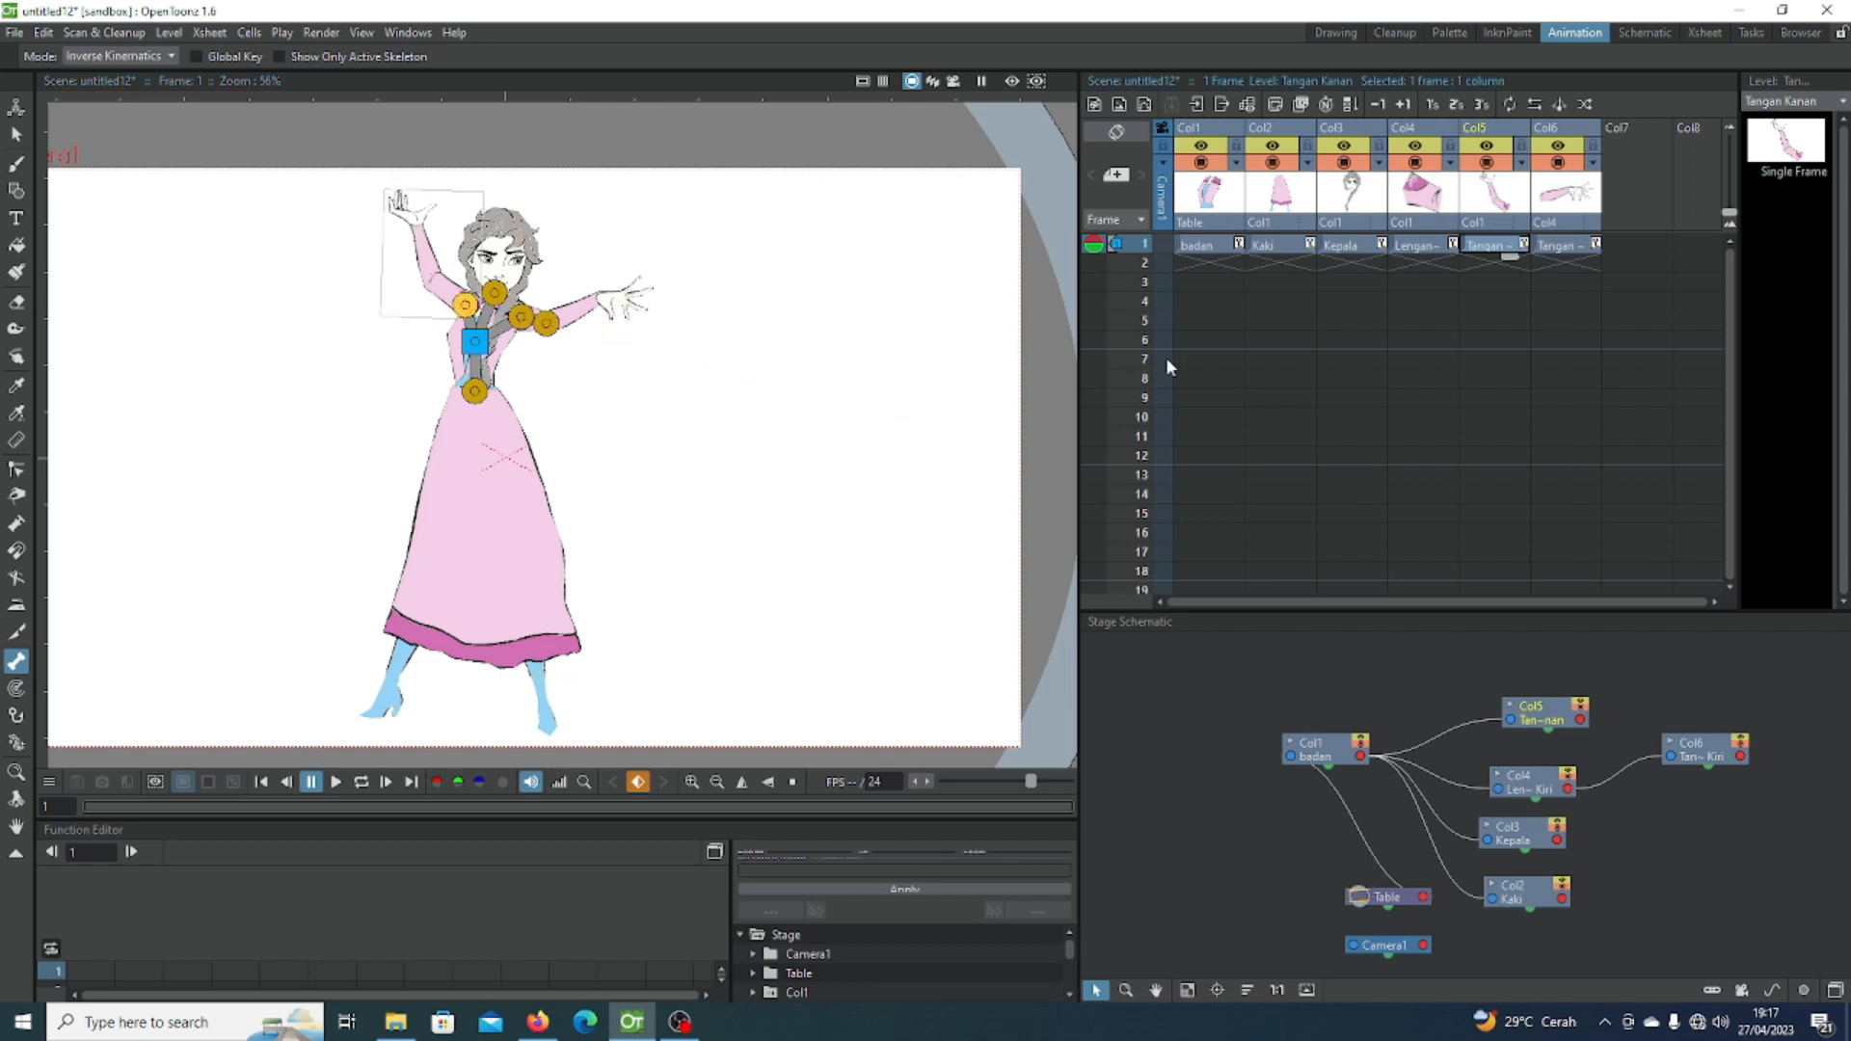
Step: Extend the exposure of all six body-part columns from frame 1 to frame 12
click(1187, 249)
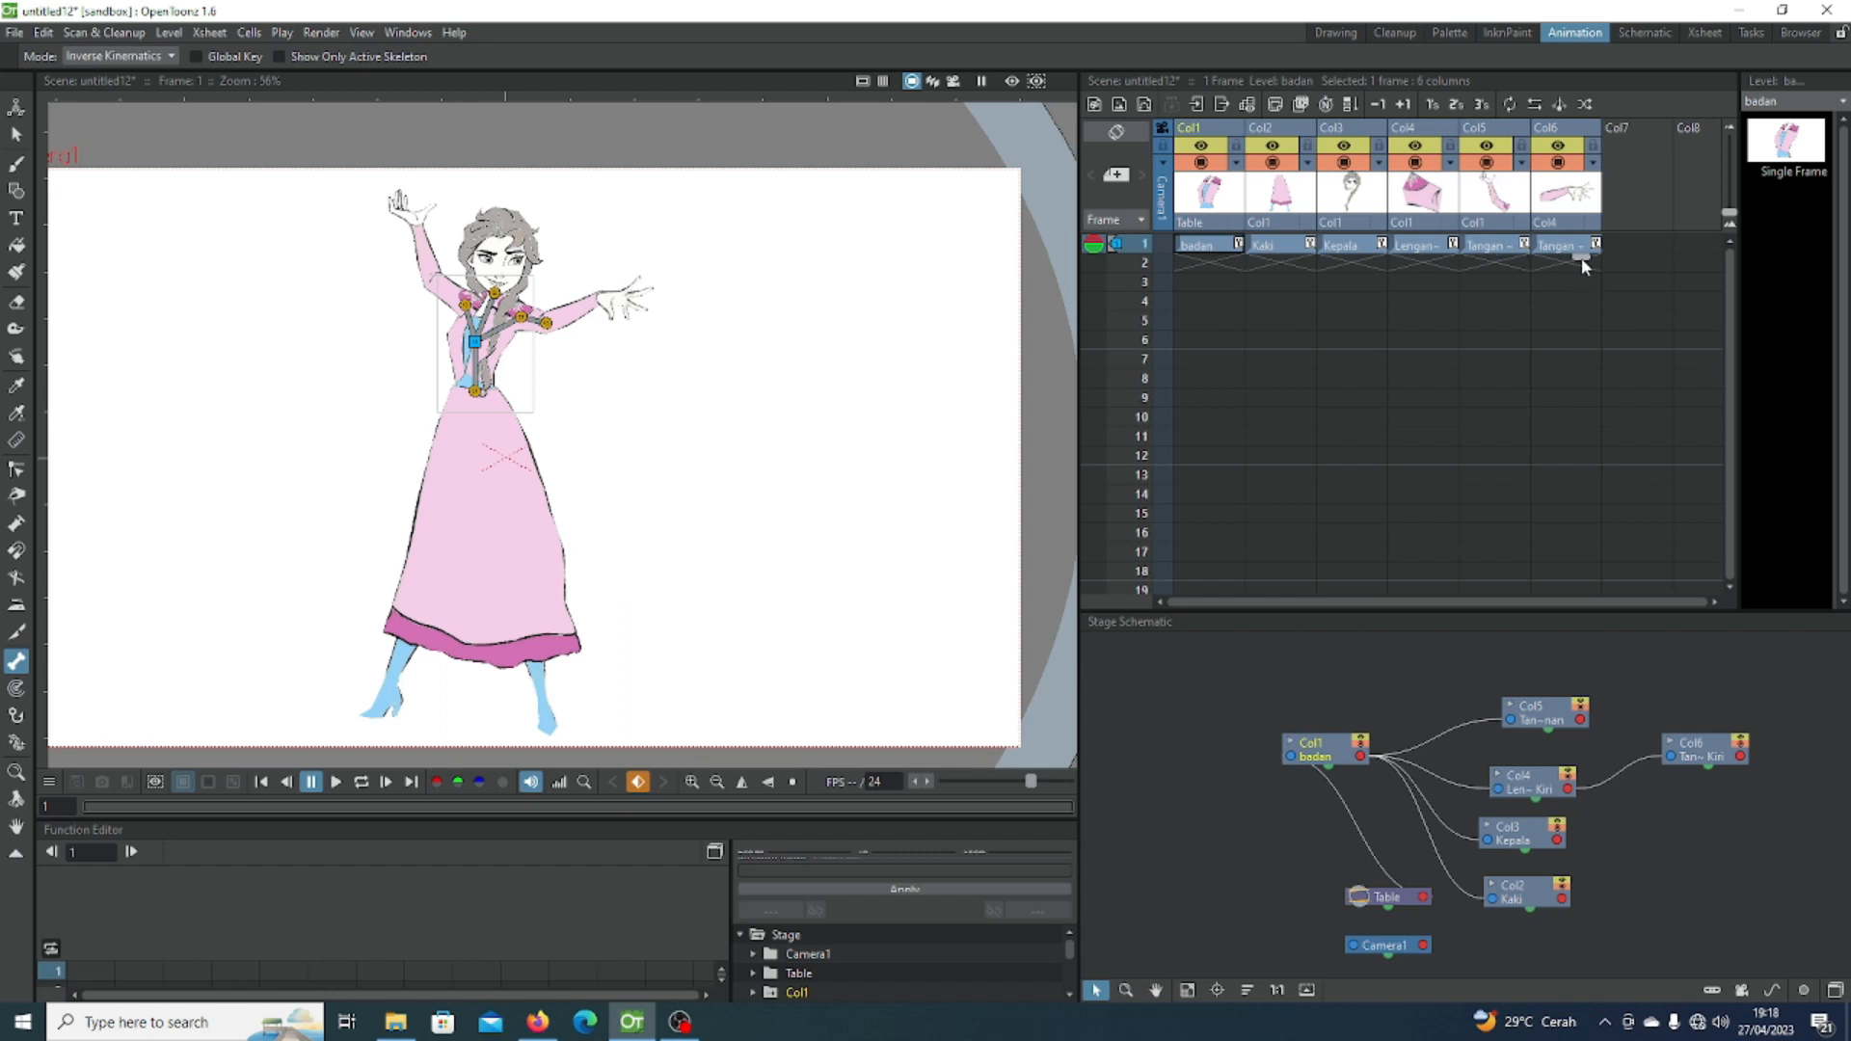
drag(1582, 259, 1574, 480)
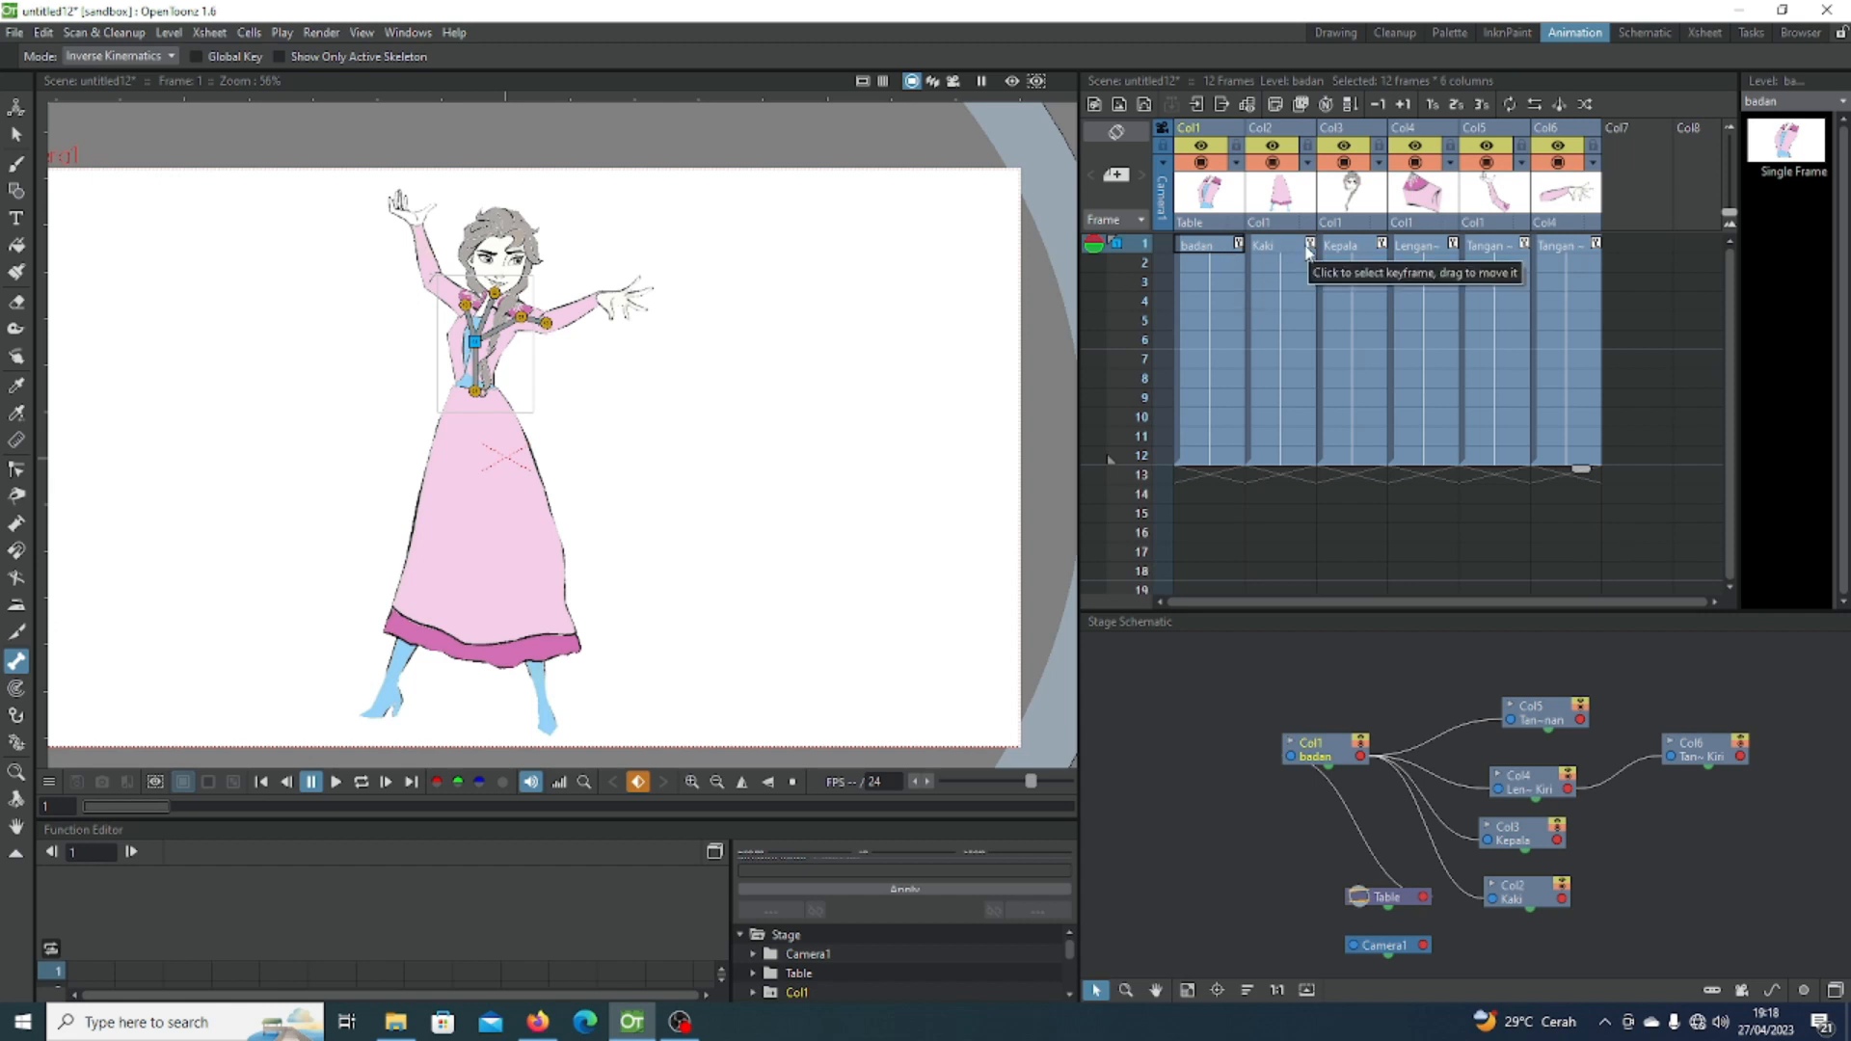
click(1222, 252)
click(1271, 257)
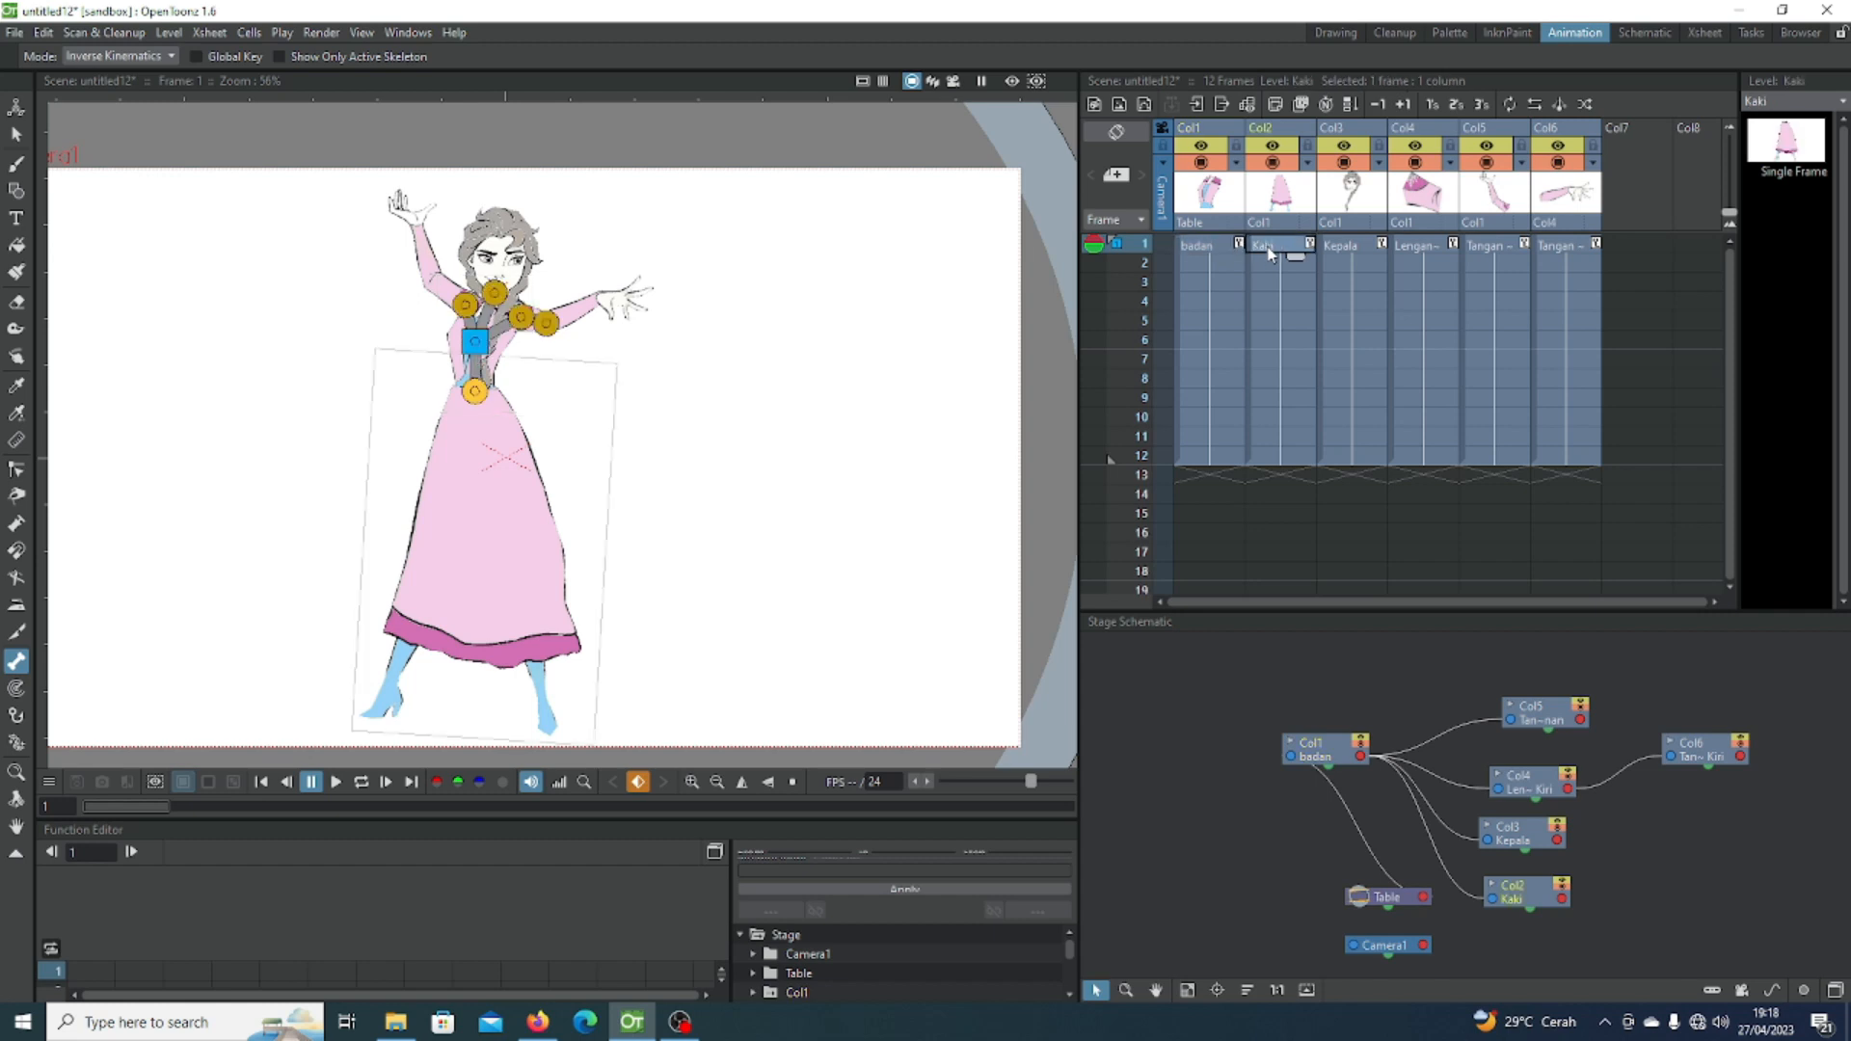
click(1201, 248)
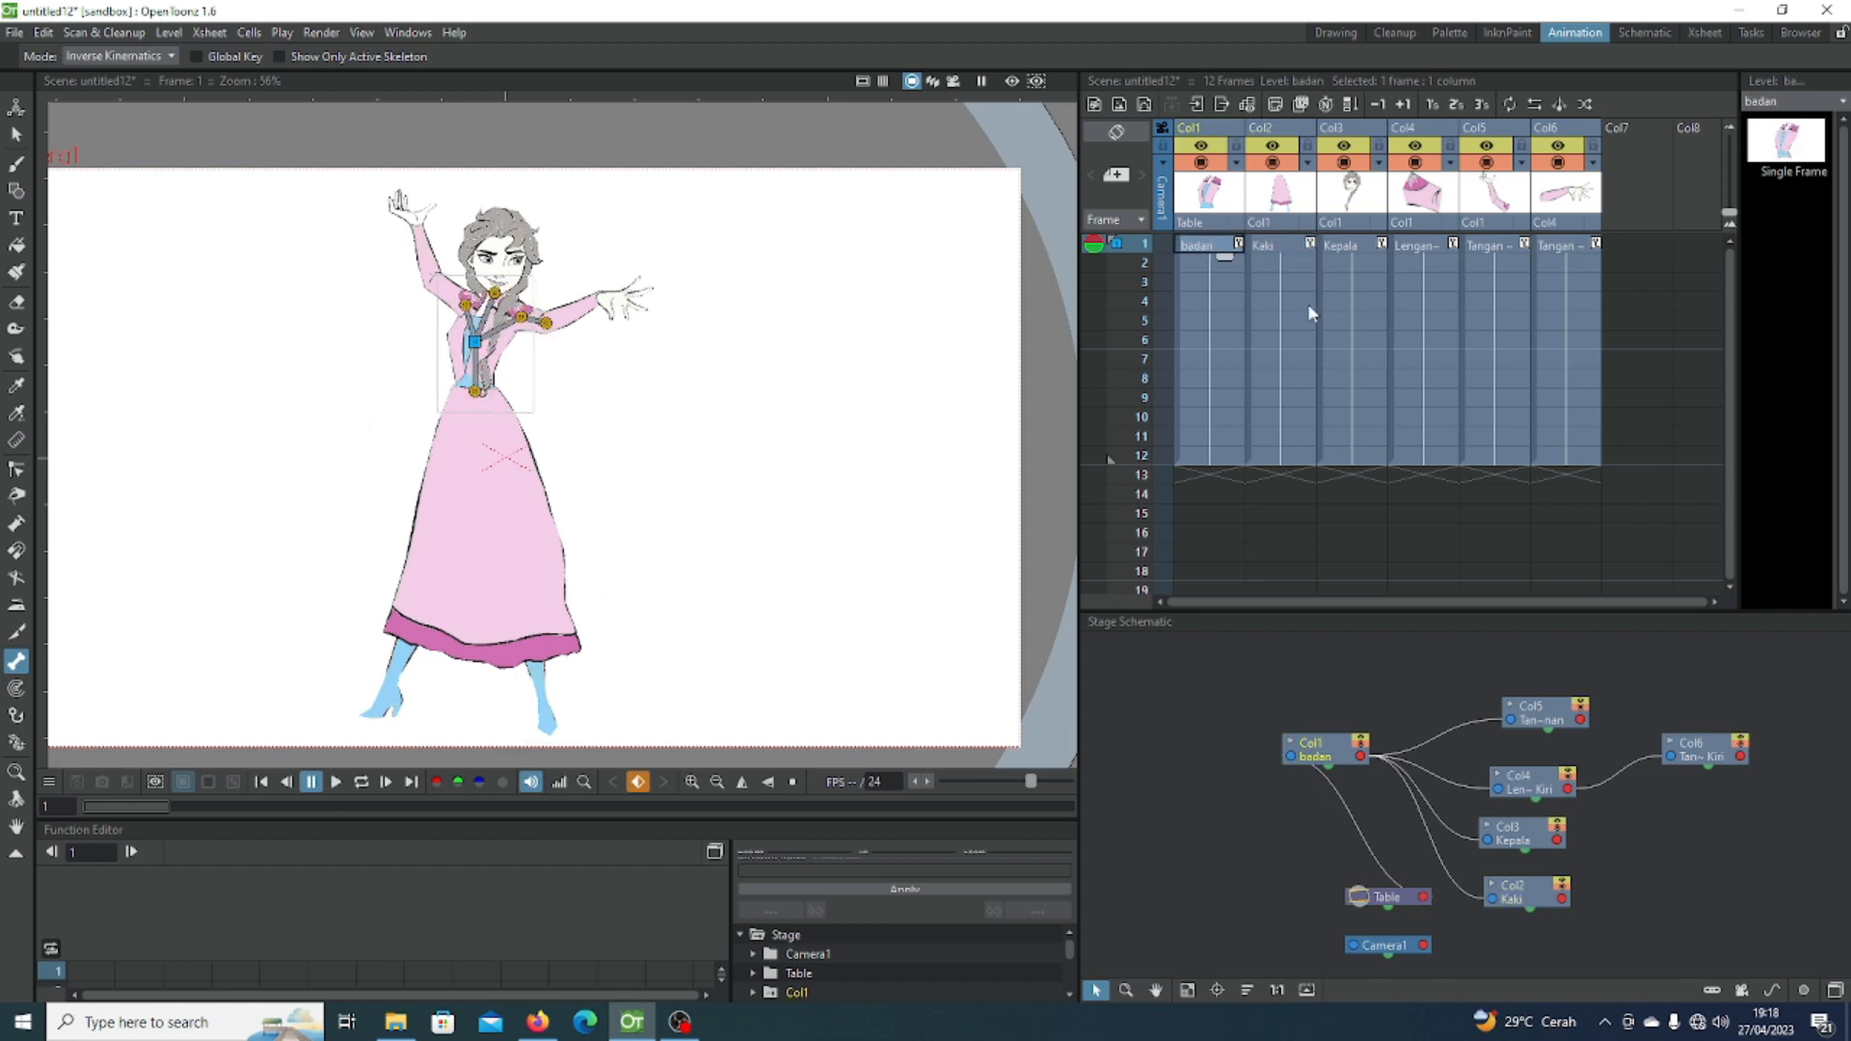
Step: Keyframe Kepala's rotation at frames 1, 4, 7, 10 and 12, tilting the head clockwise, swinging it counterclockwise and easing it slightly back
click(1346, 253)
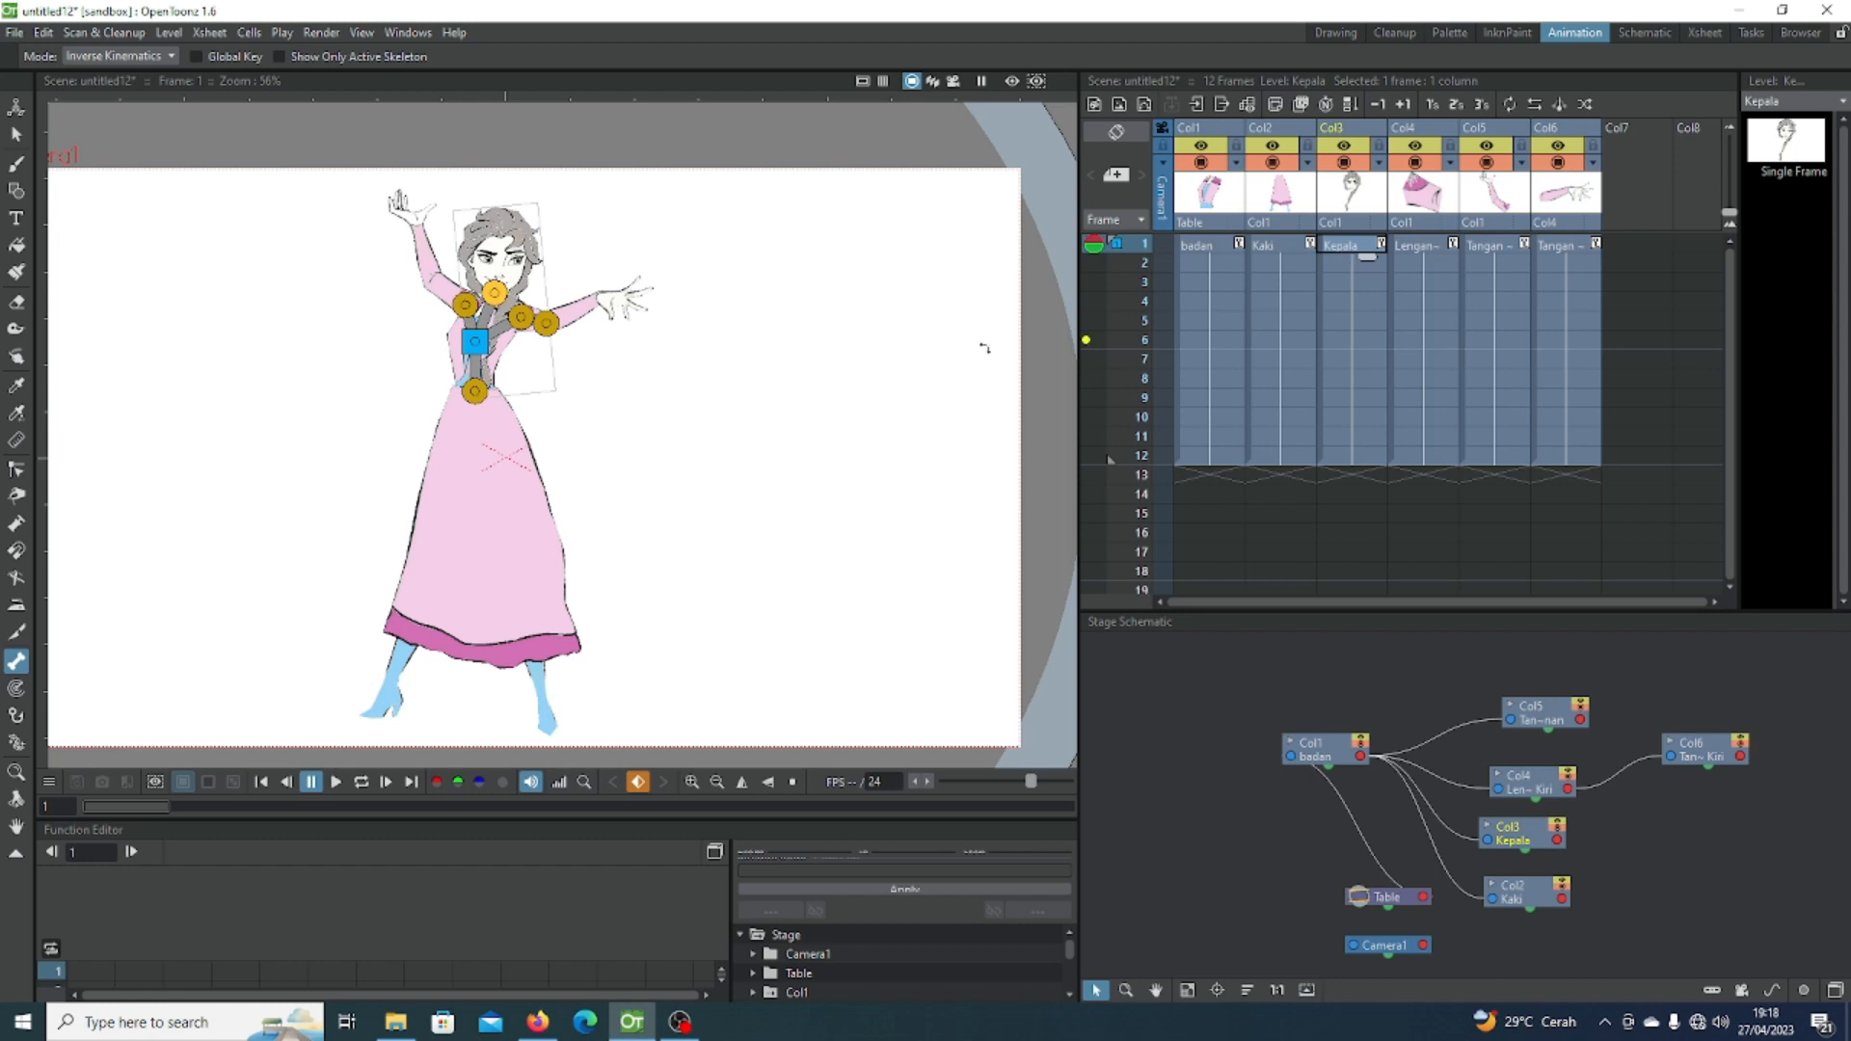
drag(584, 259, 602, 295)
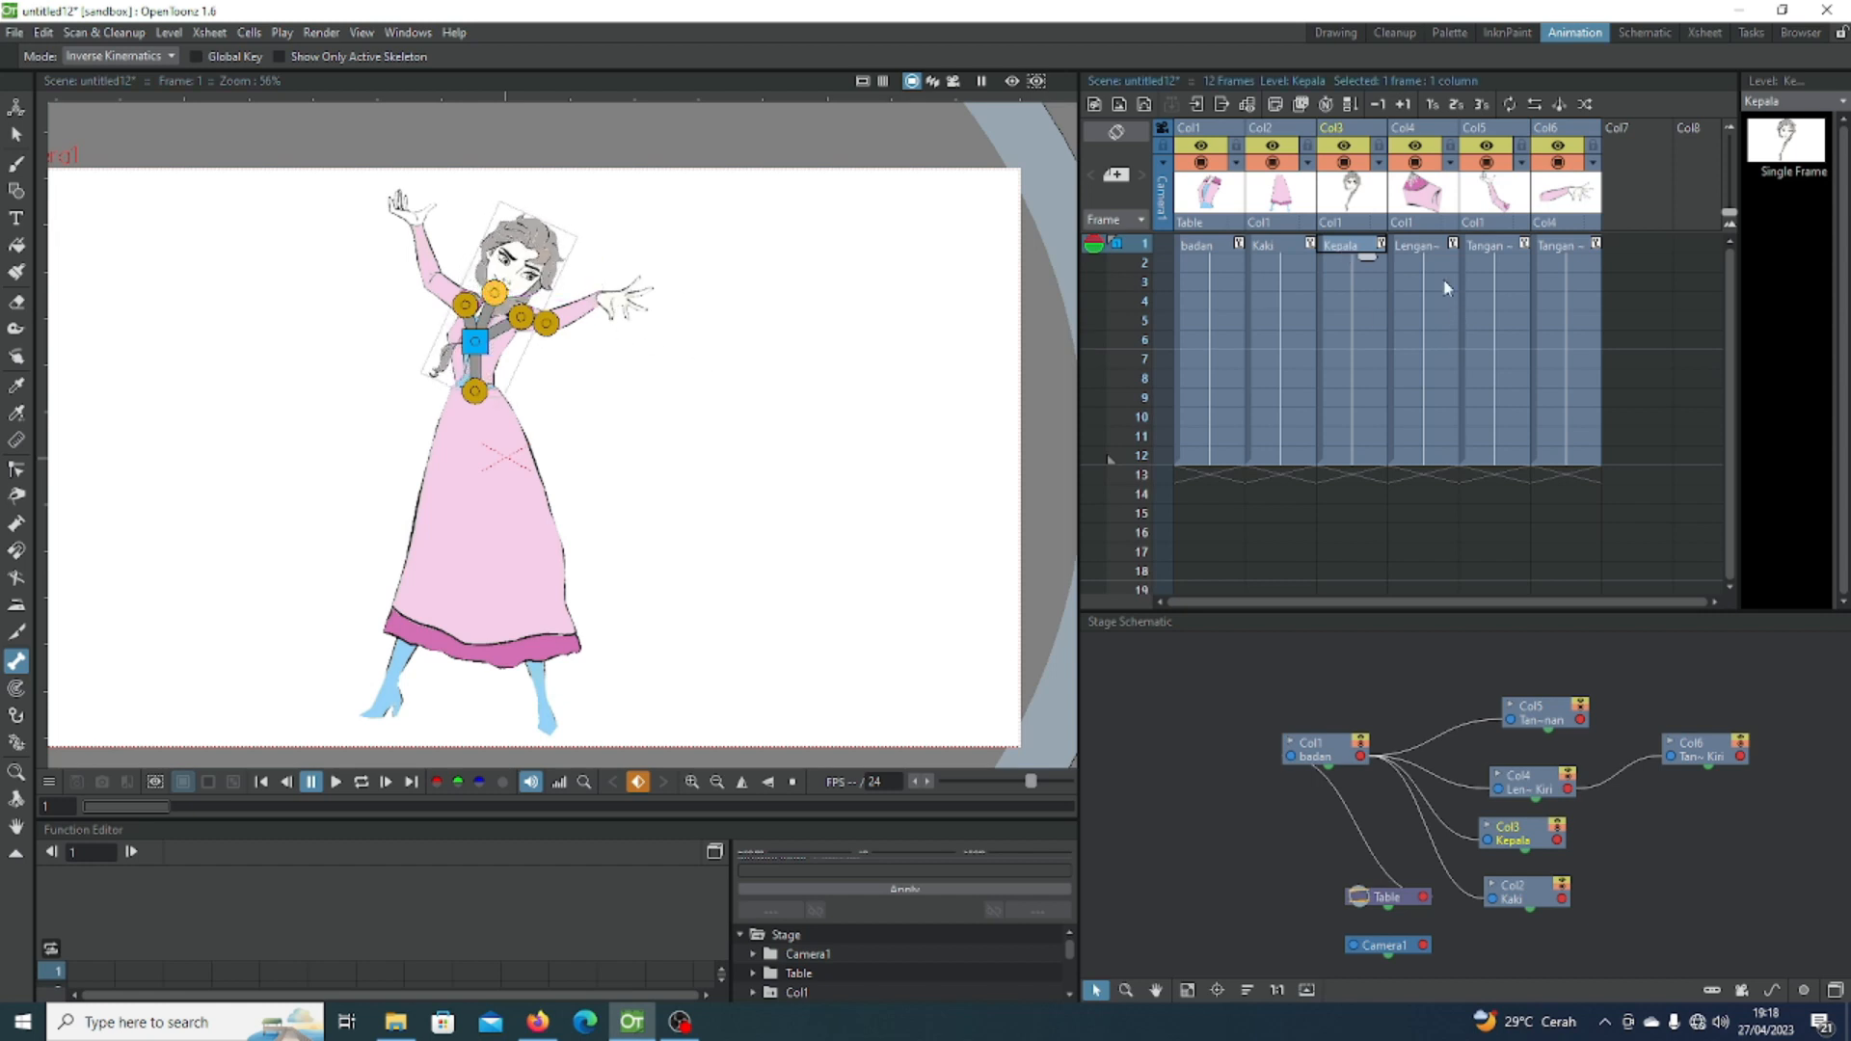
click(1362, 301)
drag(651, 228, 627, 188)
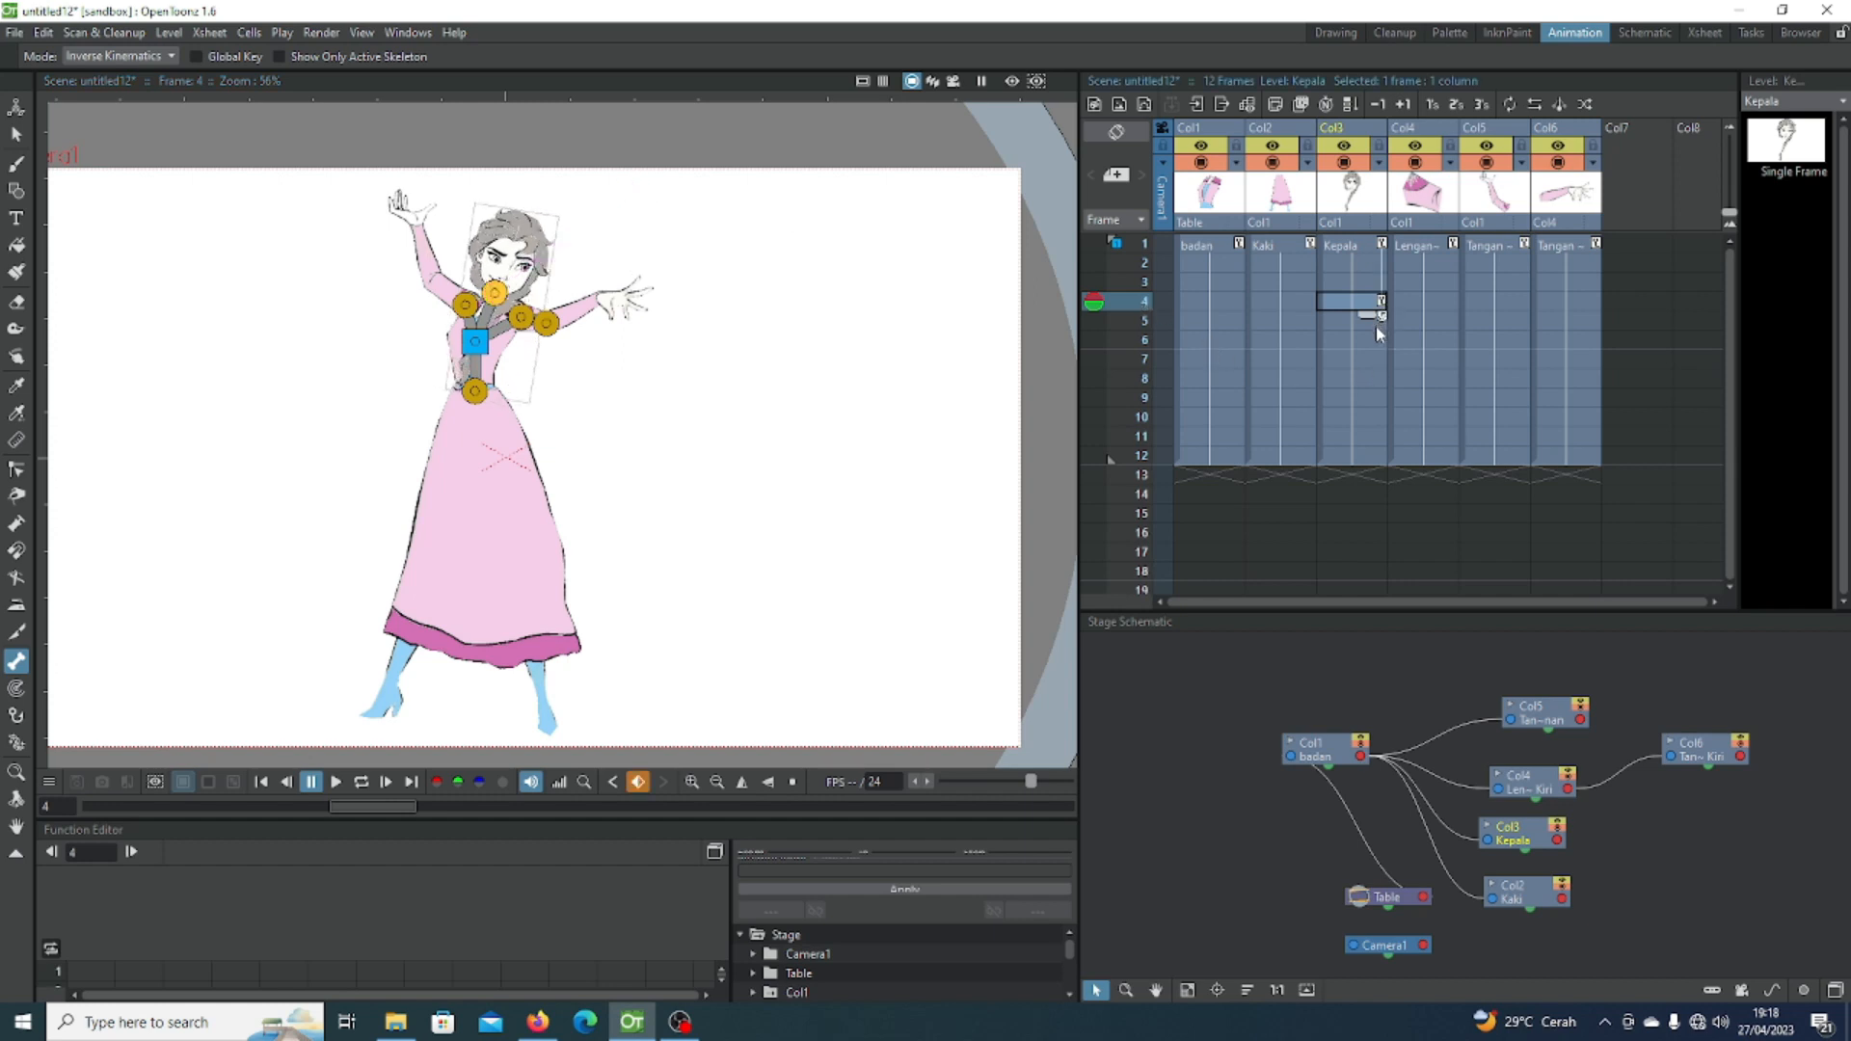
click(1373, 354)
drag(610, 232, 566, 186)
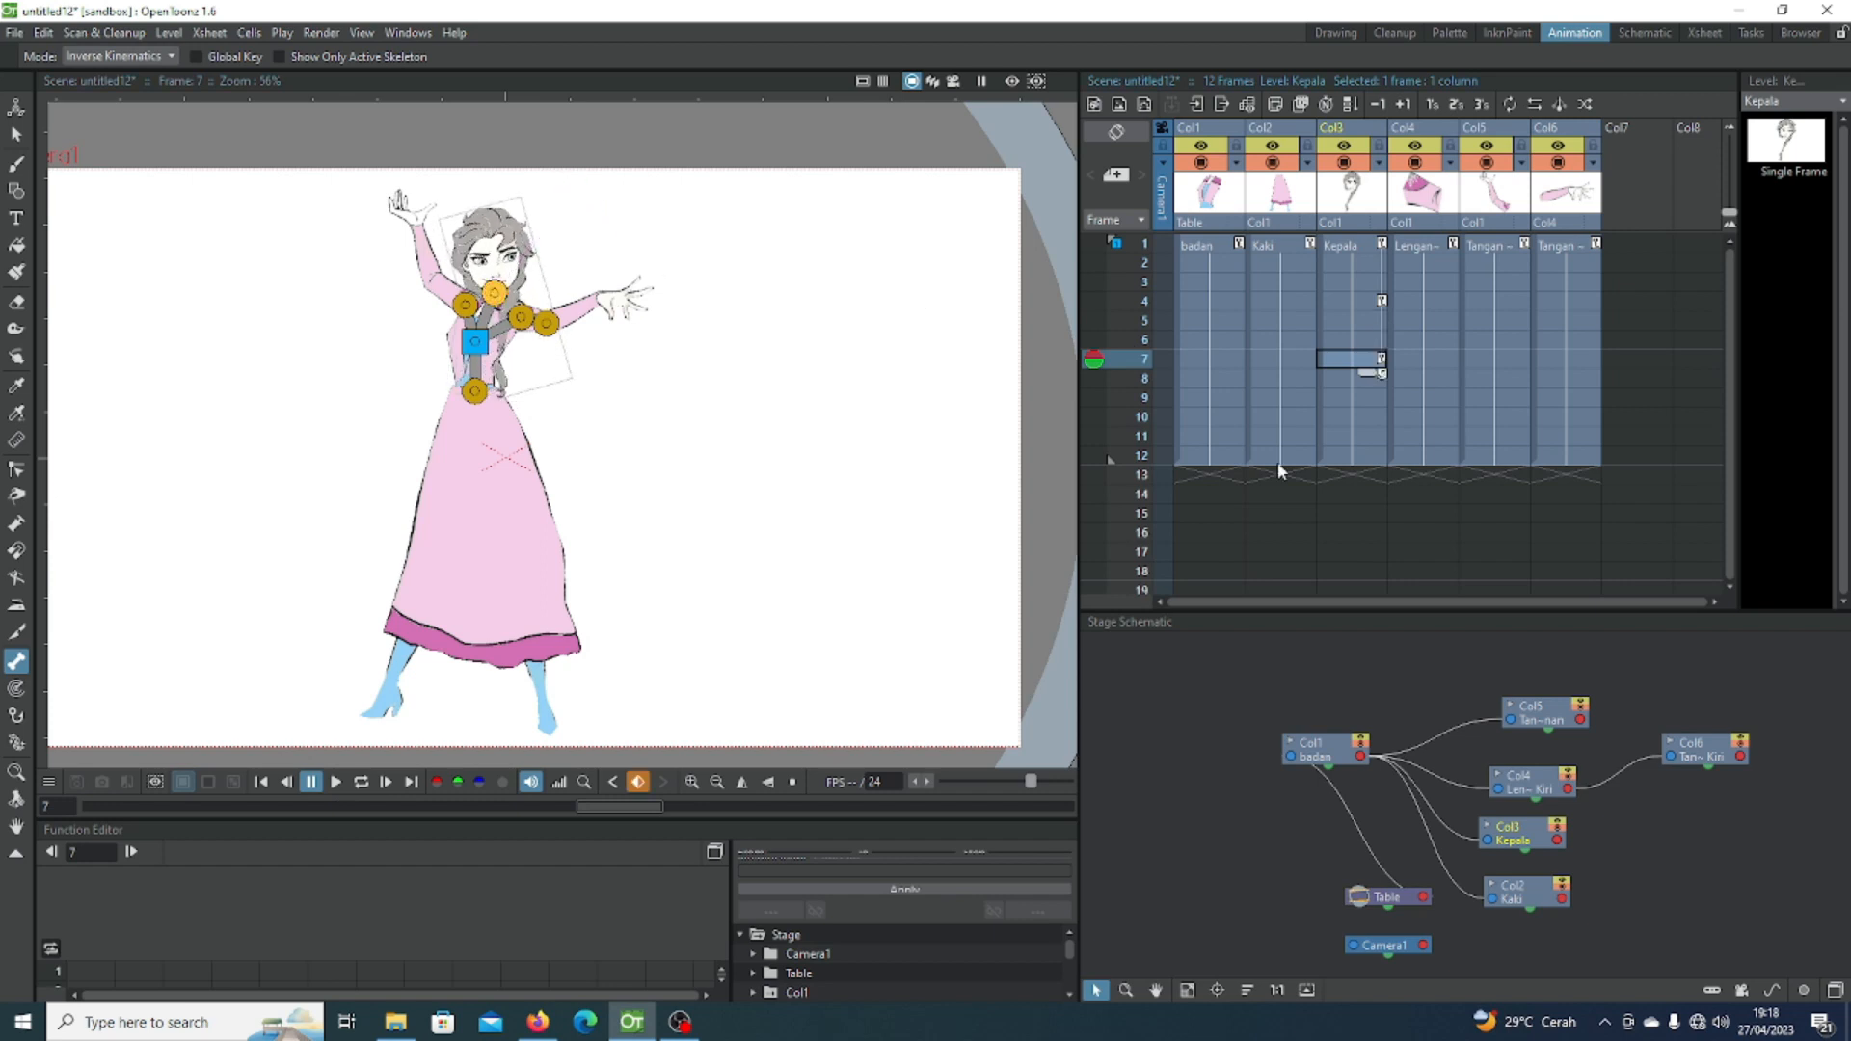
click(1373, 417)
drag(639, 241, 578, 232)
click(1360, 455)
drag(797, 332, 826, 385)
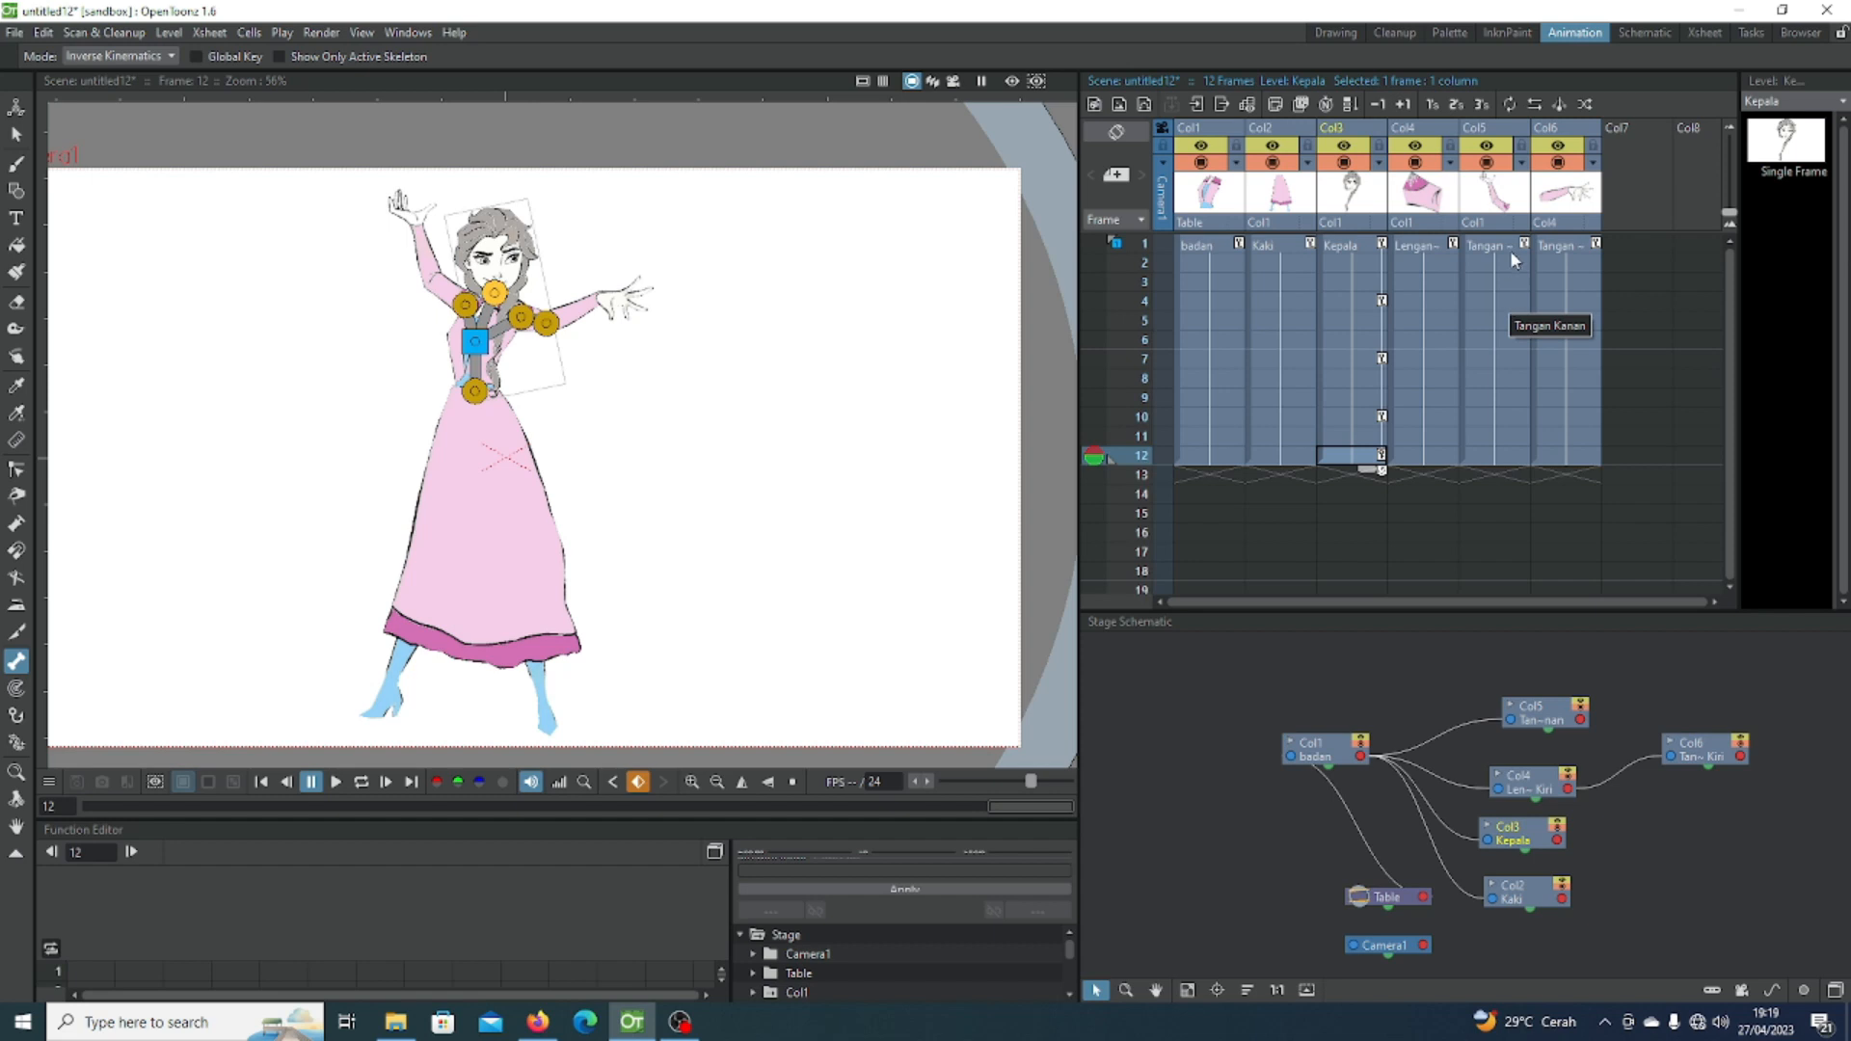
Step: Keyframe Tangan Kiri at frames 4, 7 and 10, lowering the arm a little further each time
click(1573, 249)
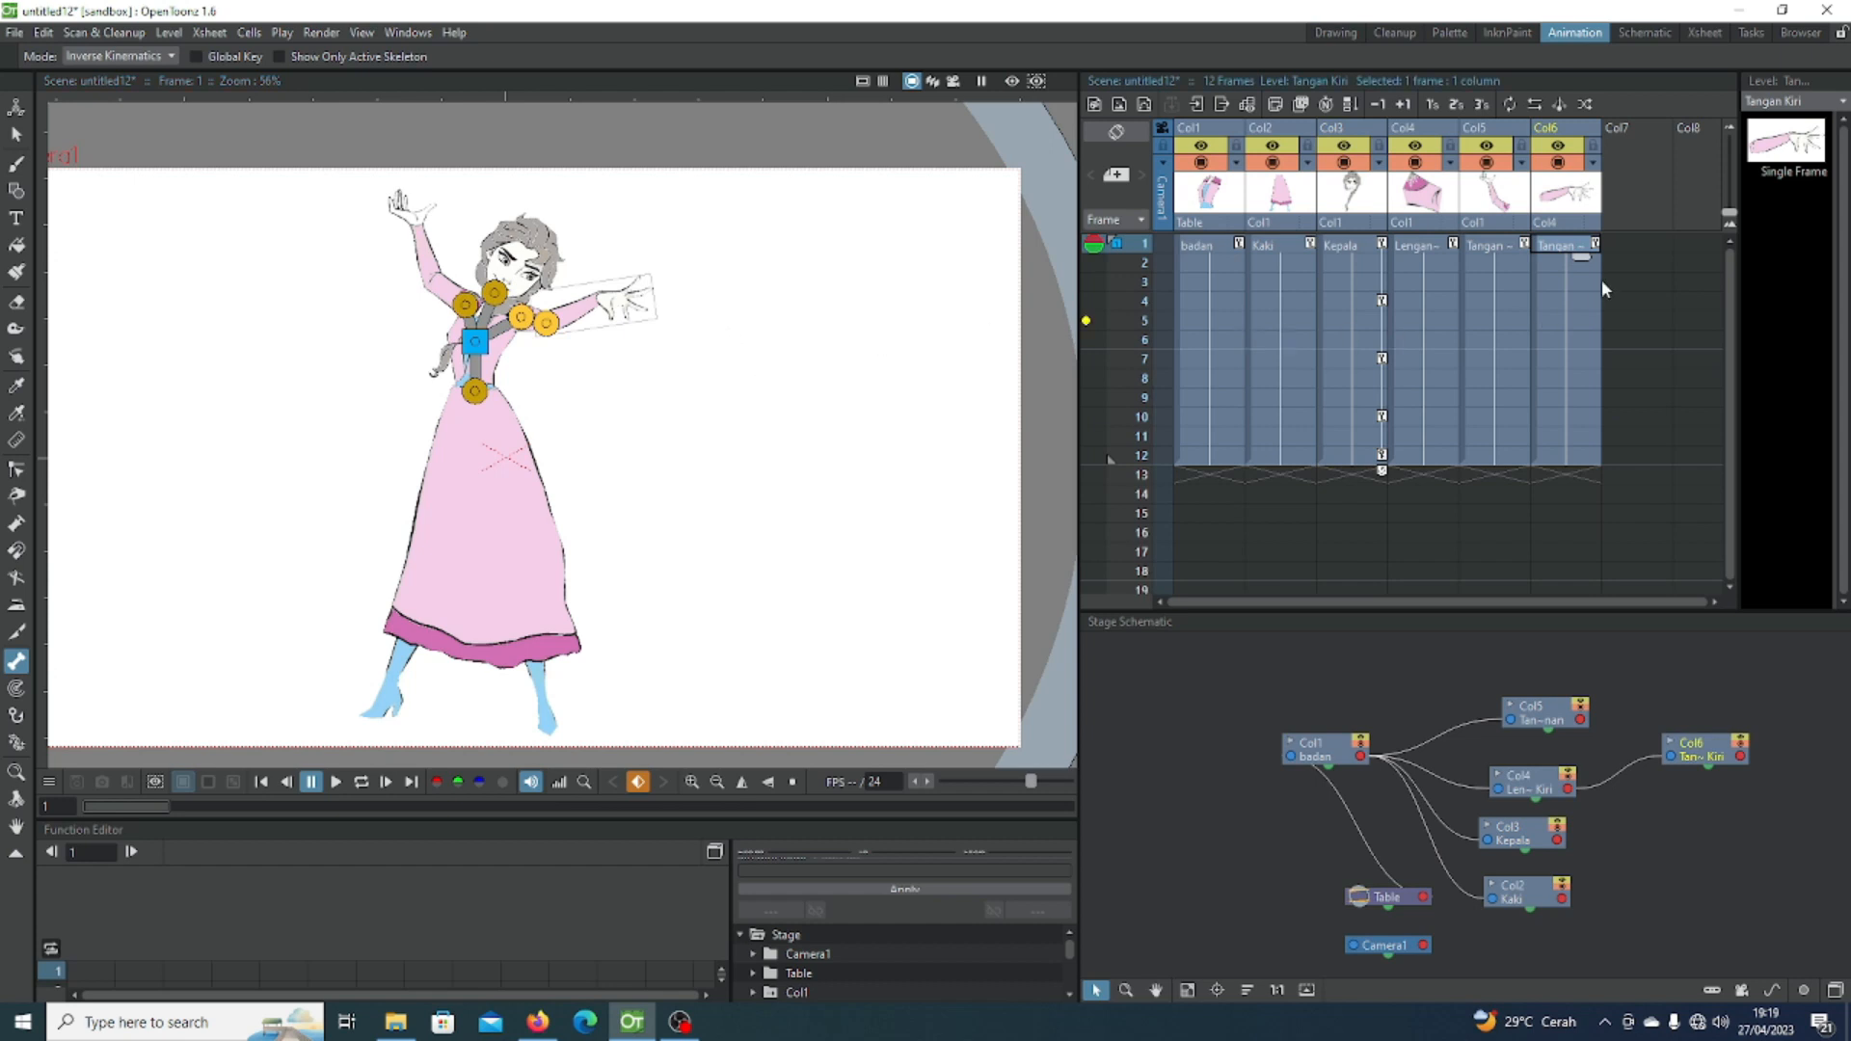
click(1574, 301)
drag(774, 316, 771, 389)
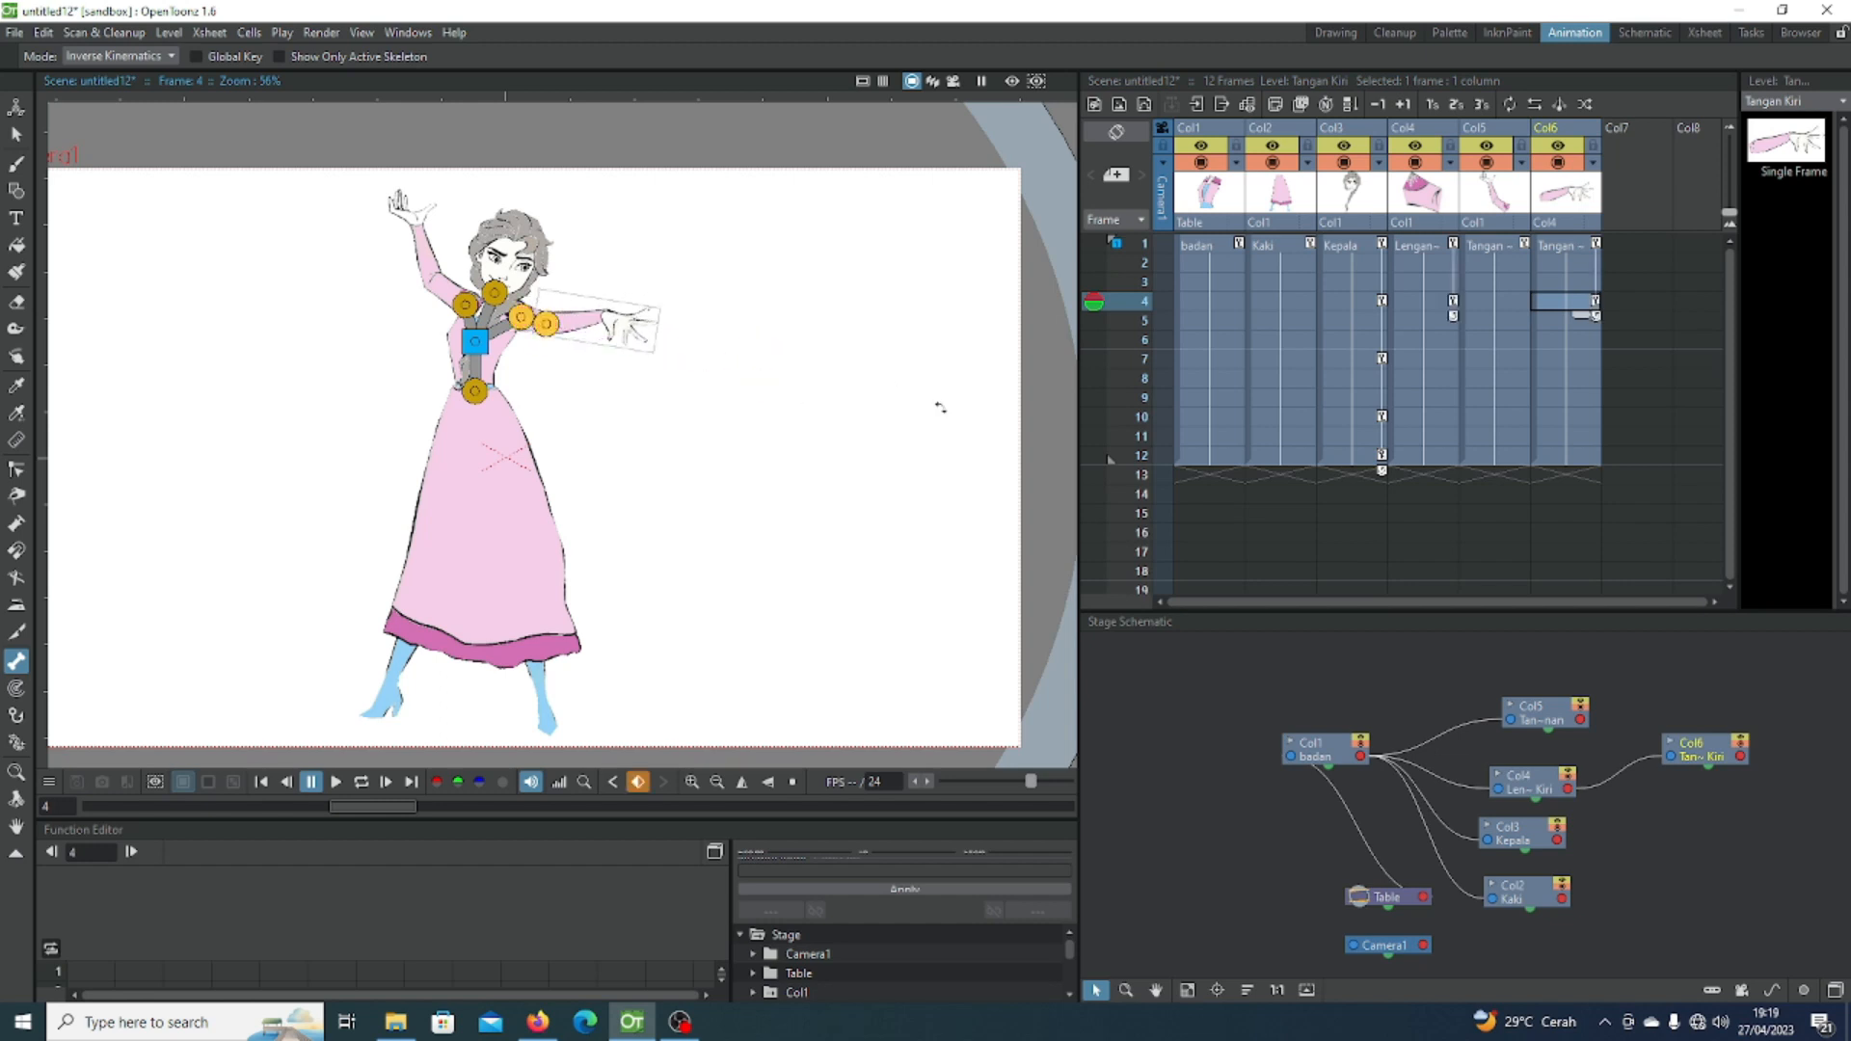
click(1577, 358)
drag(712, 353, 695, 401)
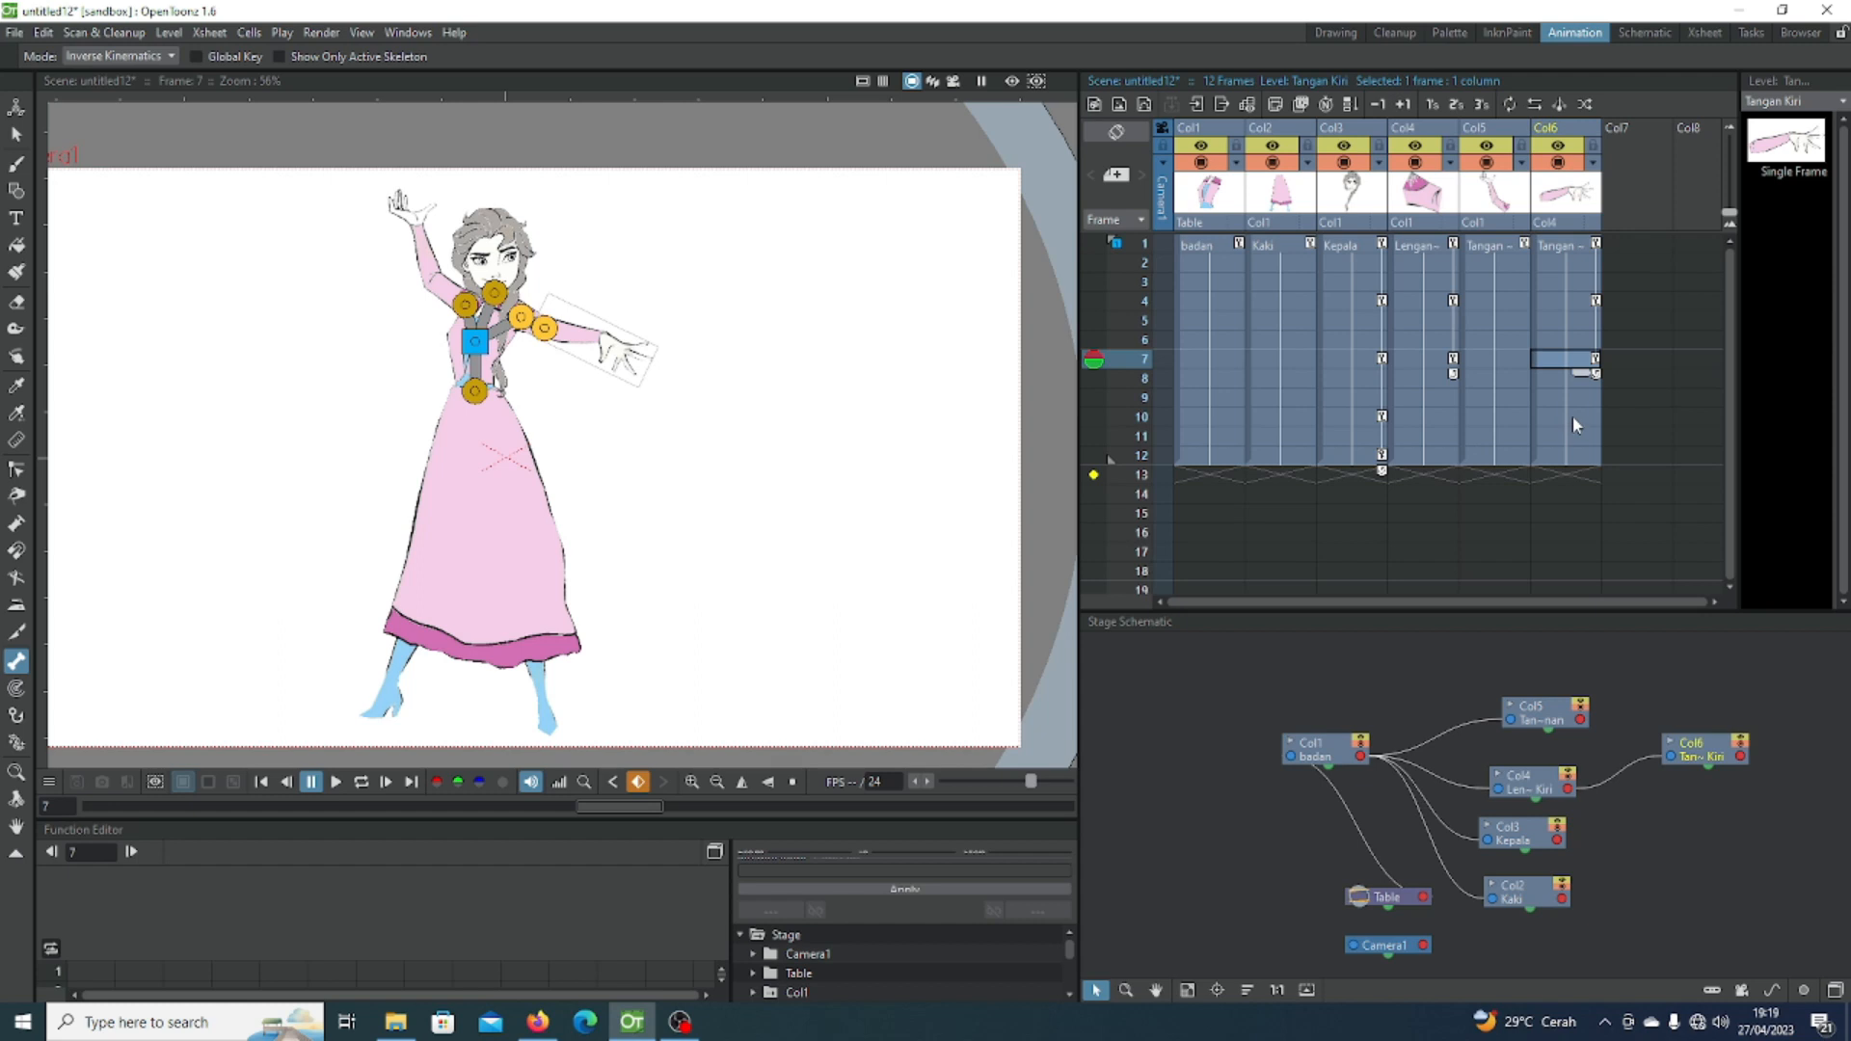
click(1575, 417)
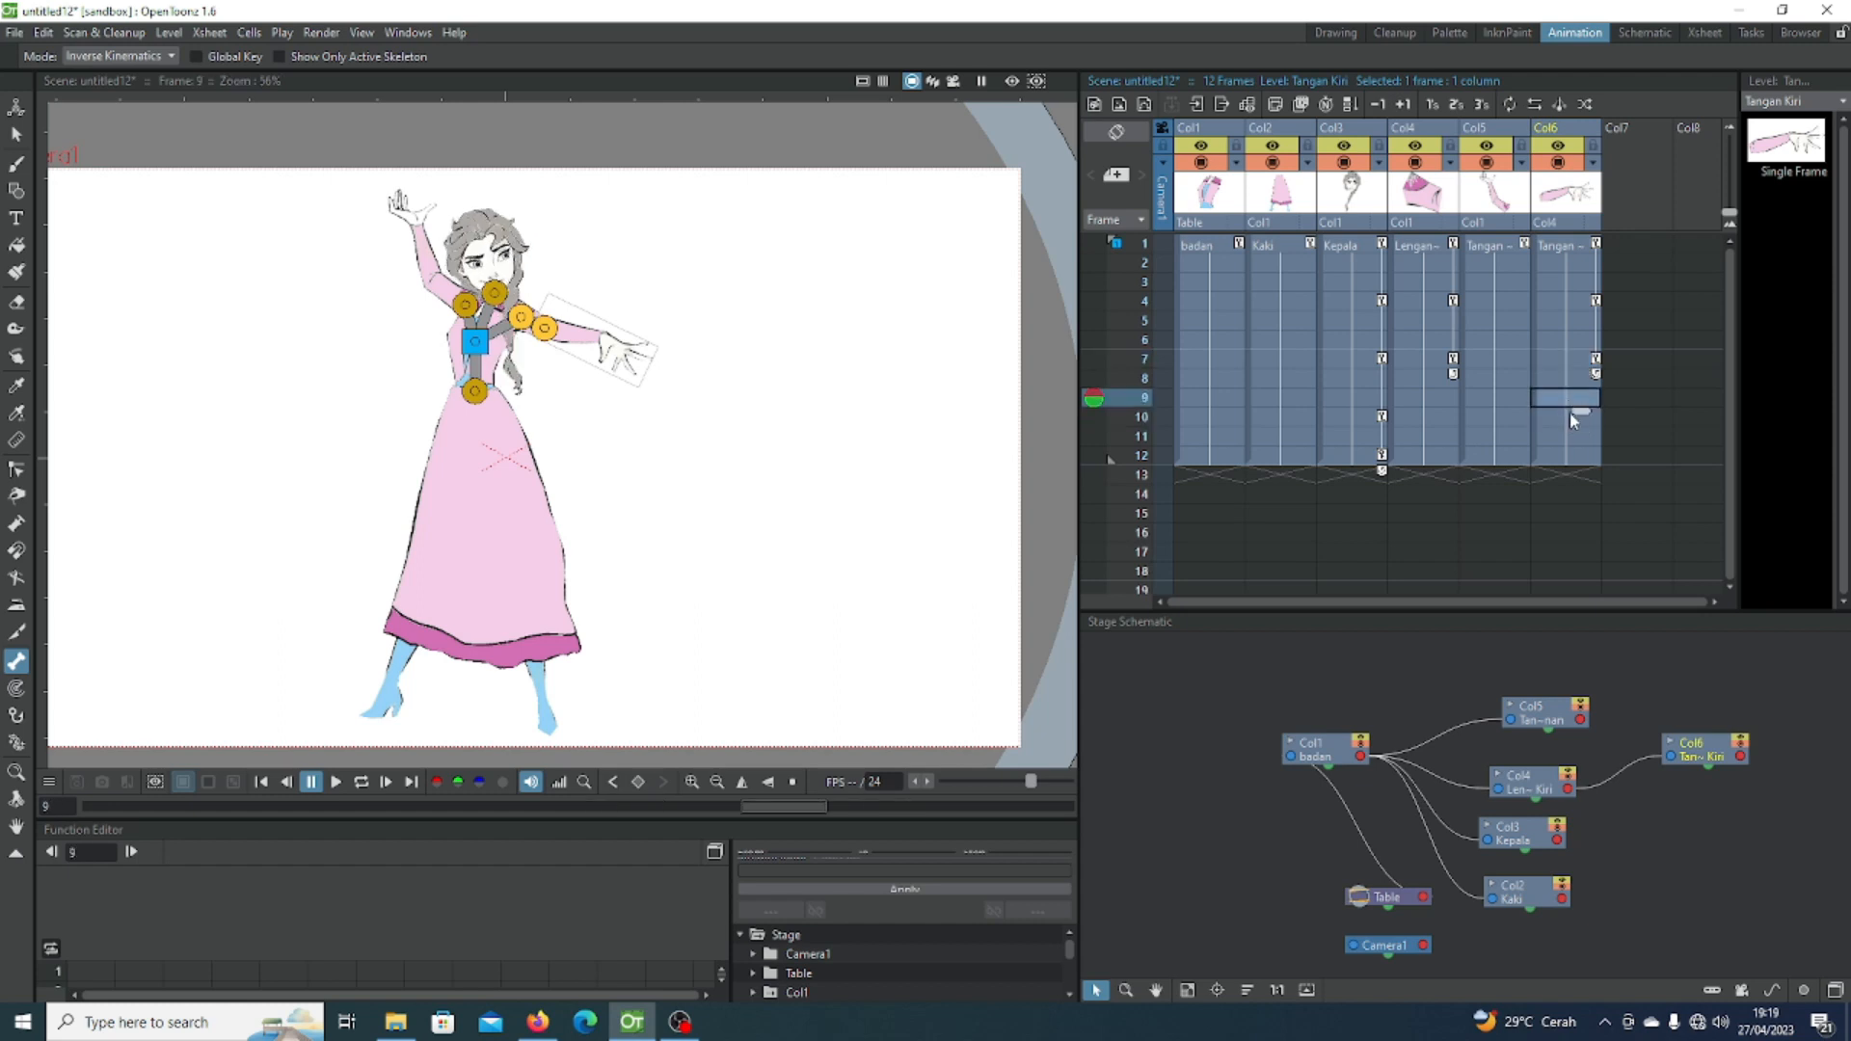
drag(711, 401, 690, 470)
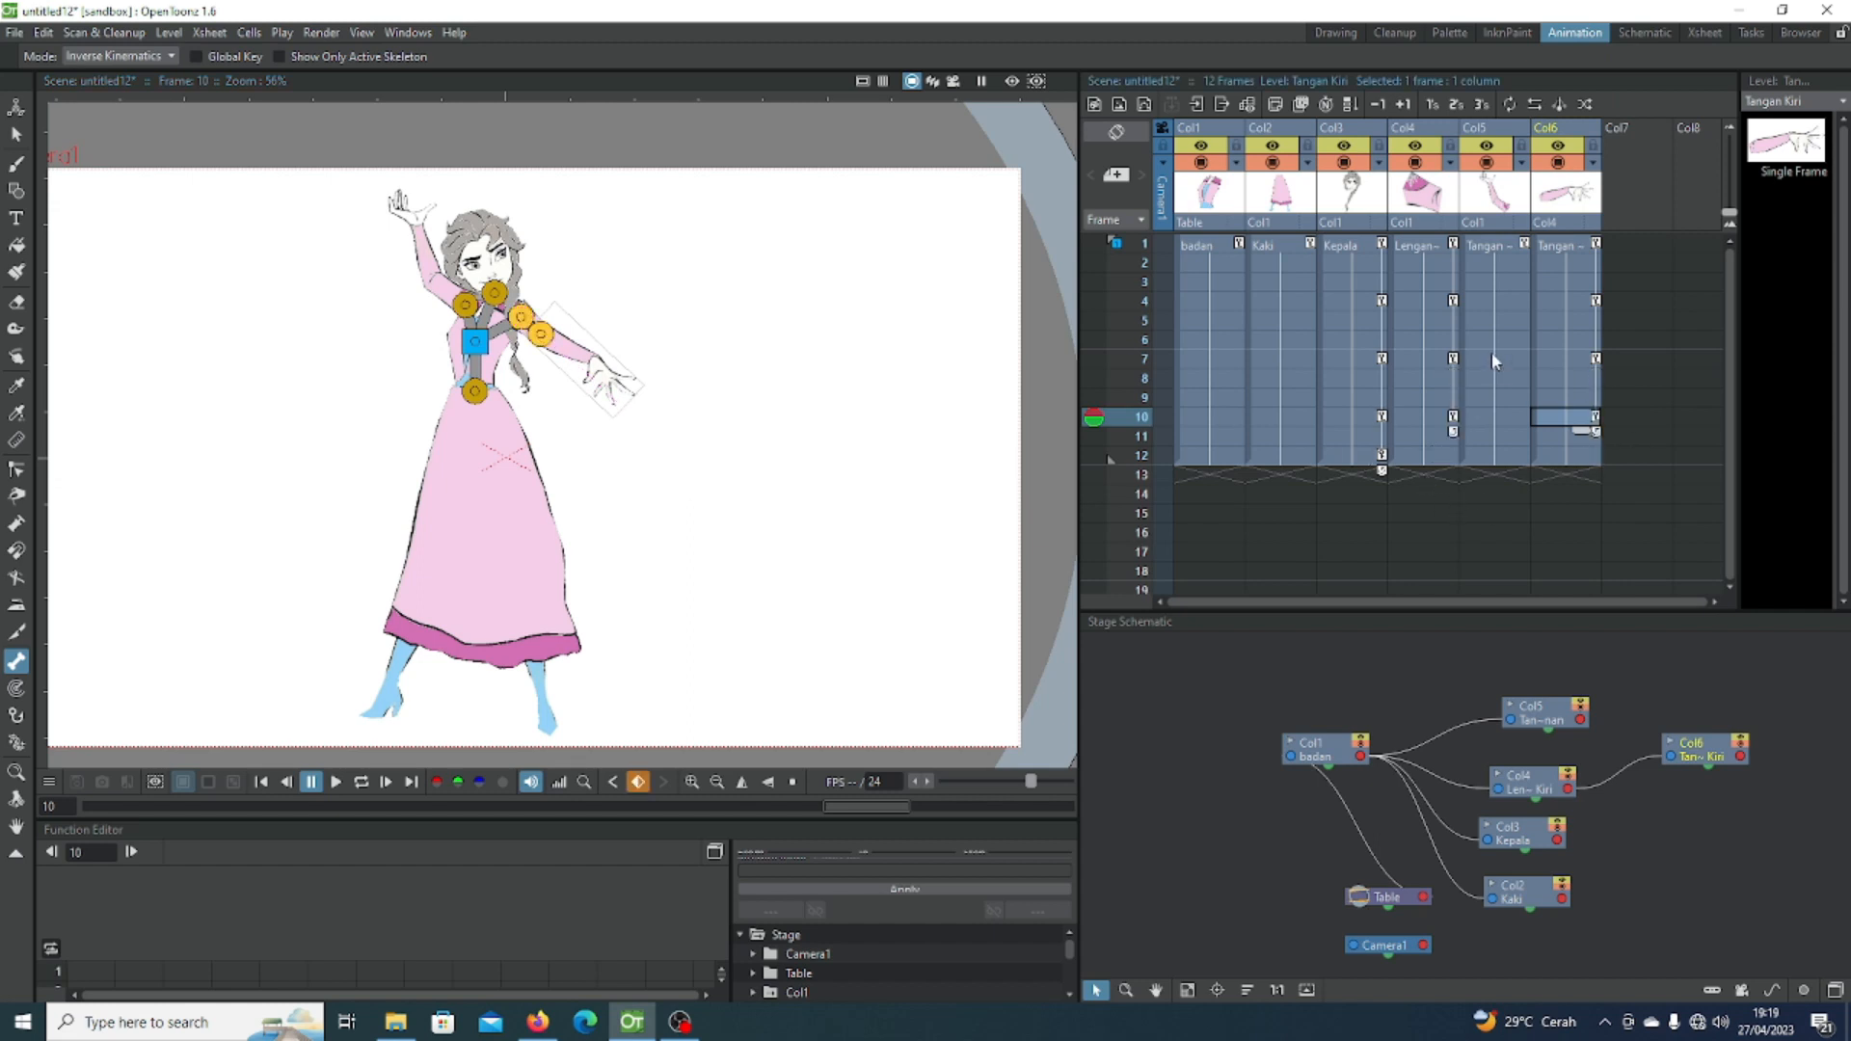
Step: Lower Tangan Kanan outward at frame 1 and raise it gradually with keyframes at frames 4, 7 and 10
click(1501, 299)
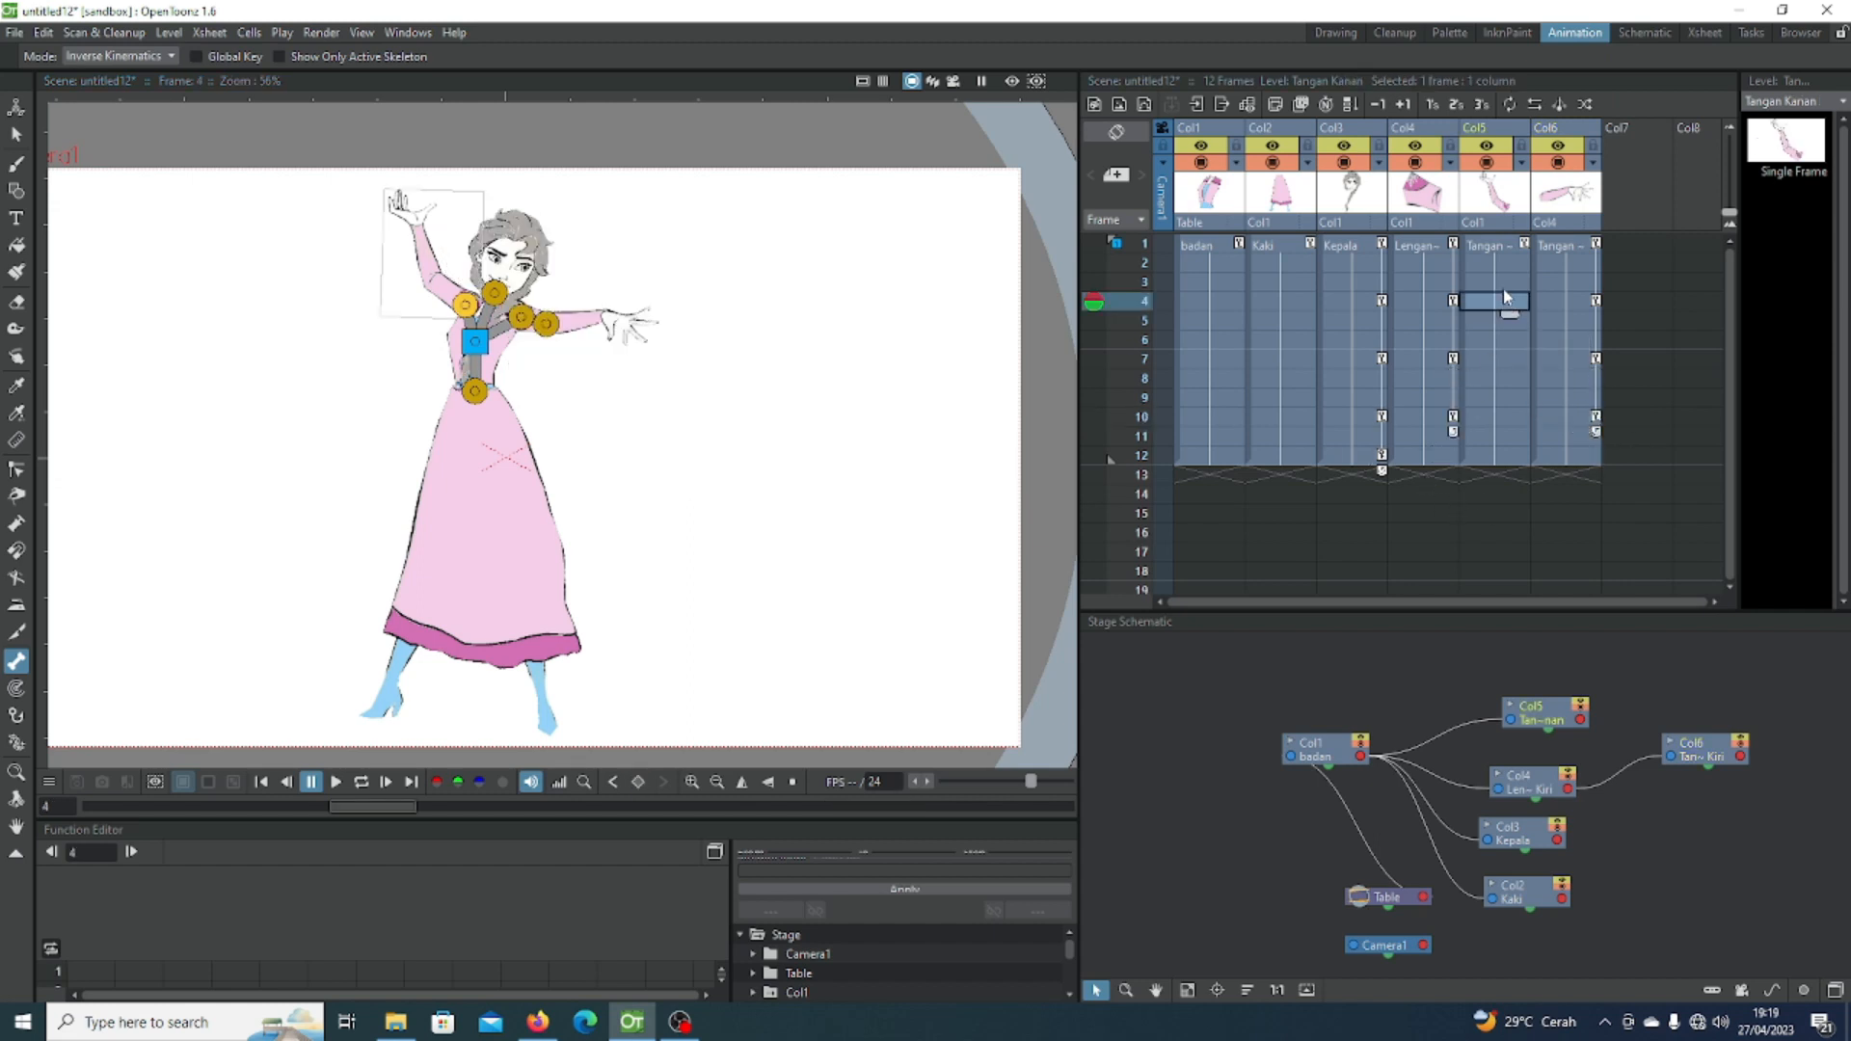
click(1499, 249)
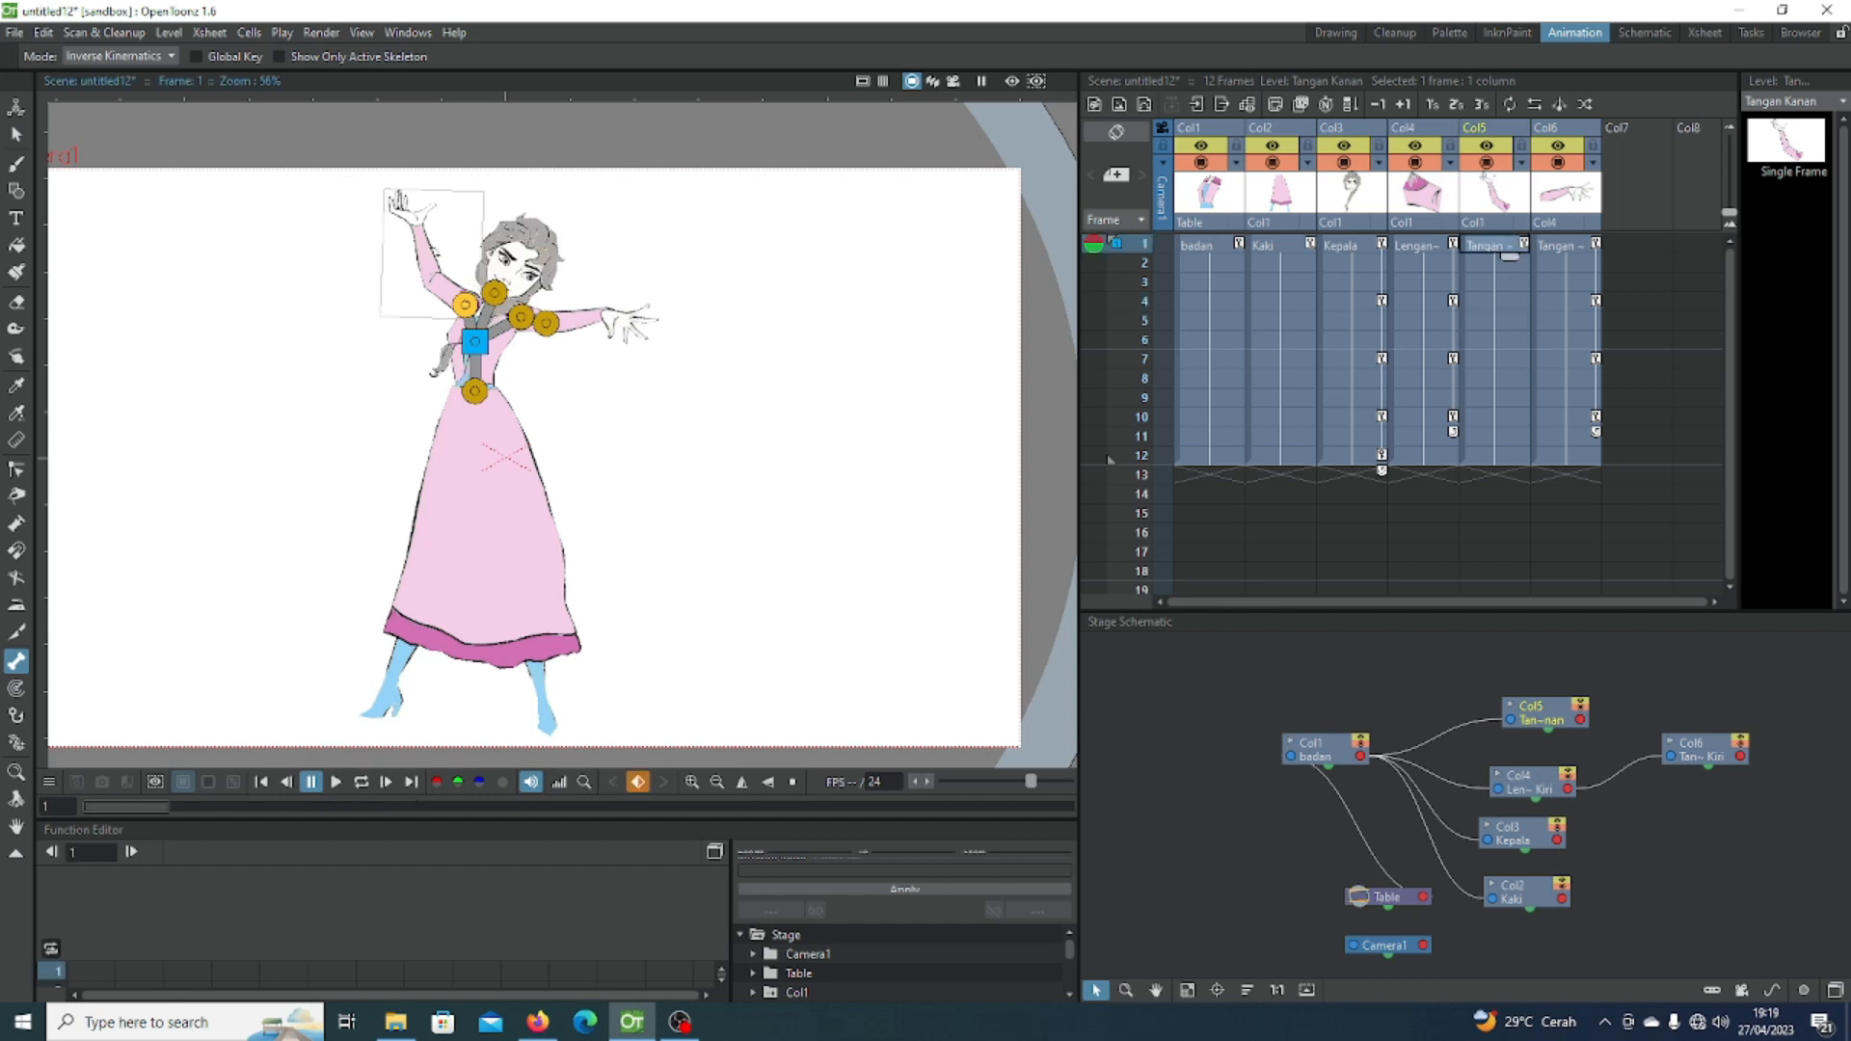
drag(397, 202, 514, 191)
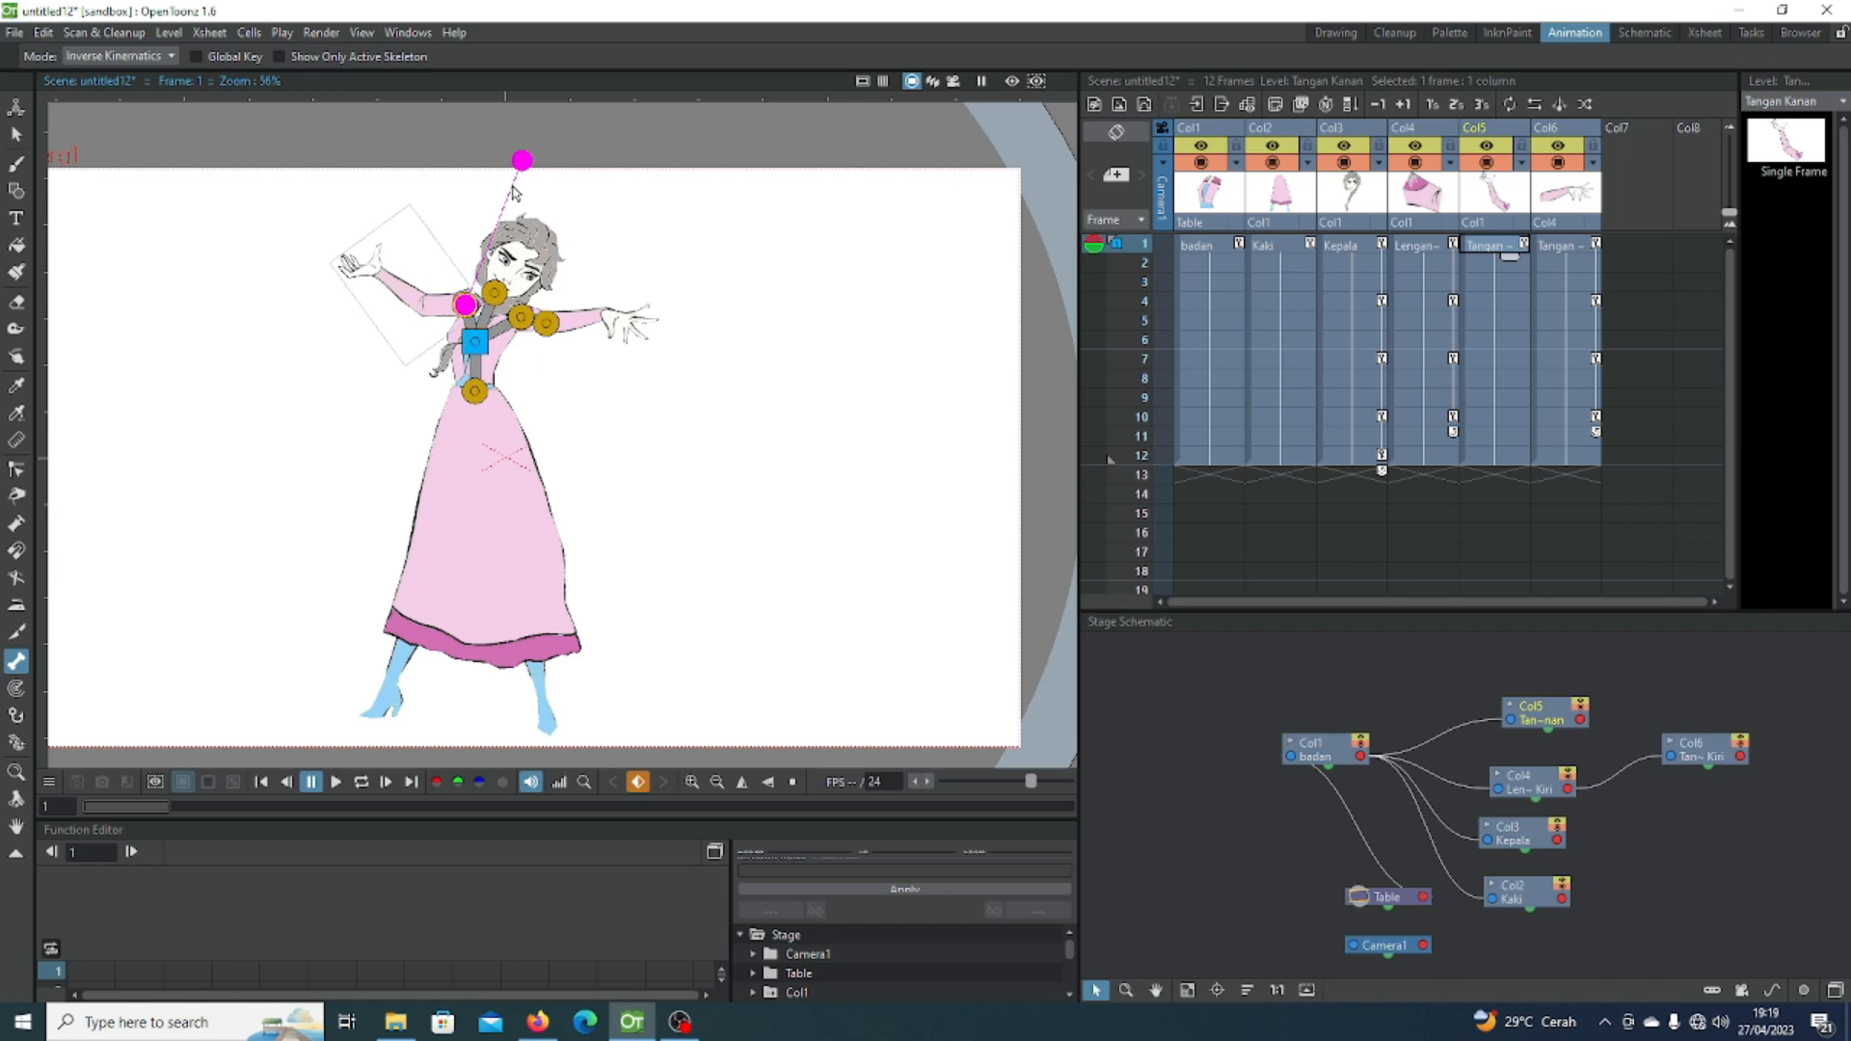
click(1499, 301)
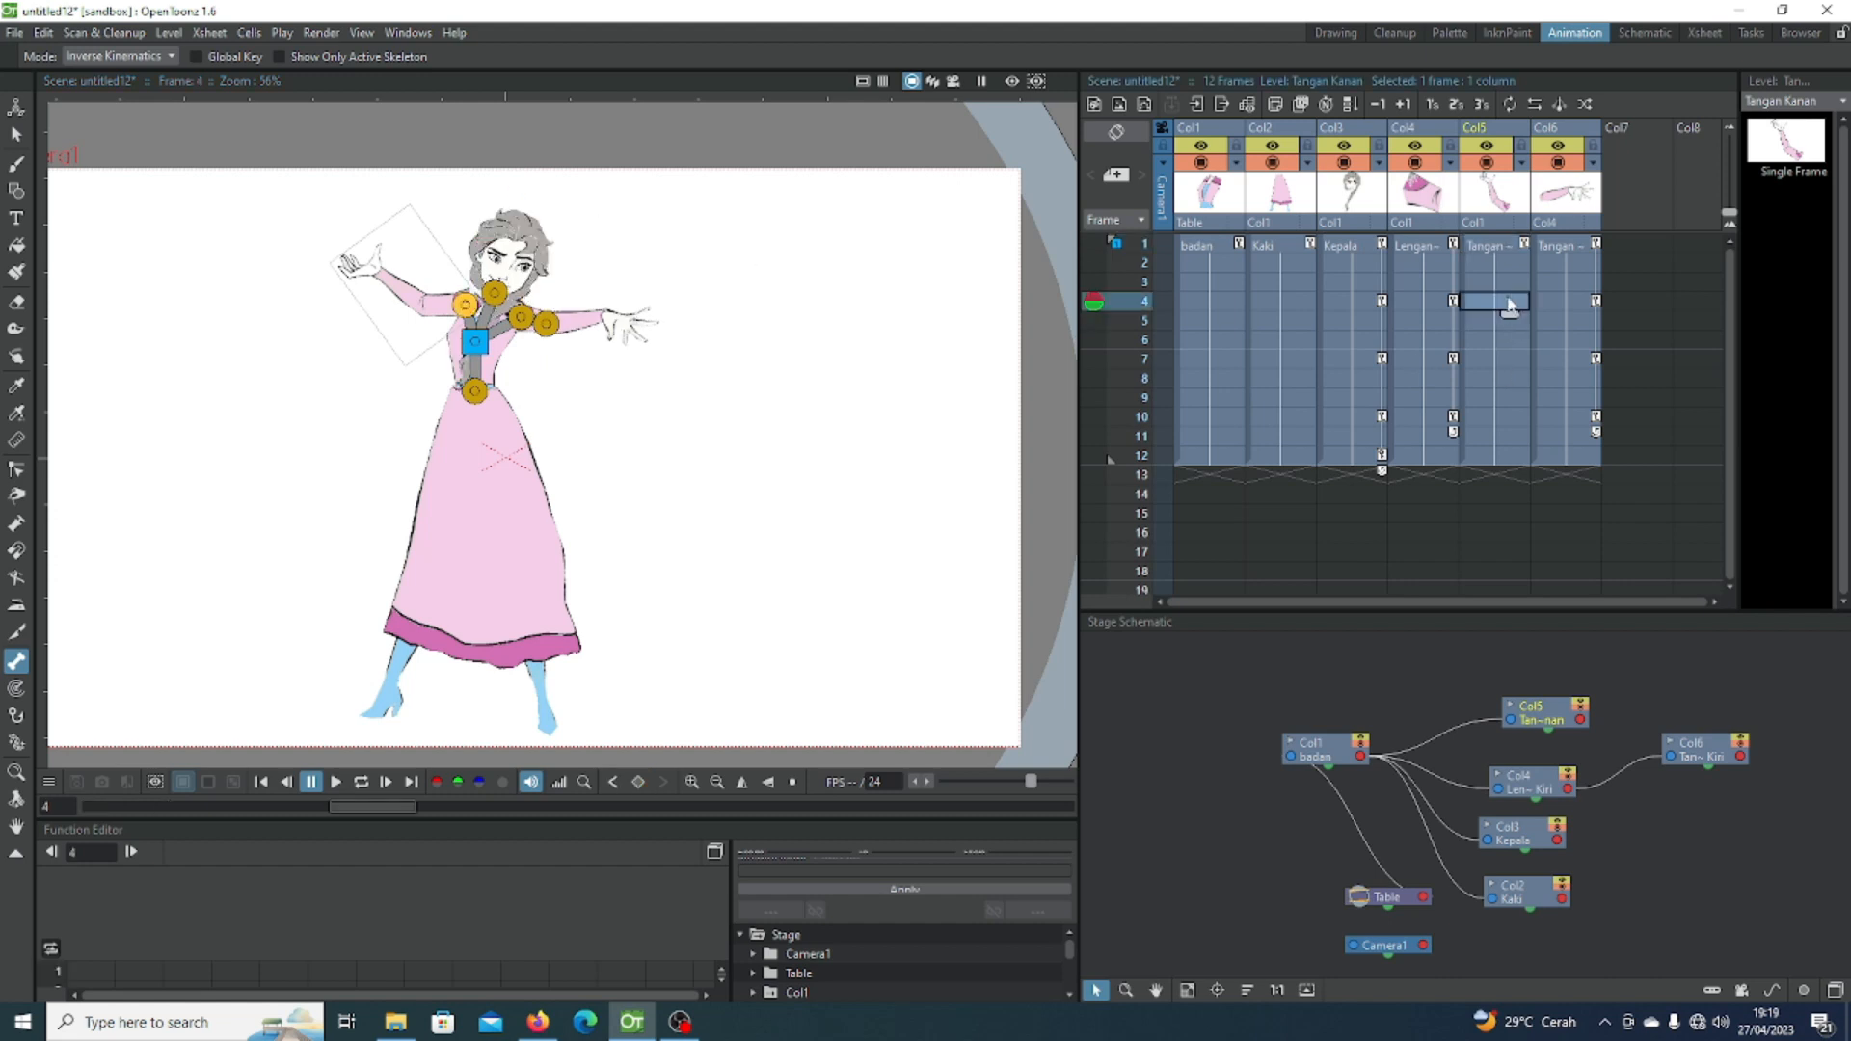
drag(714, 281, 723, 306)
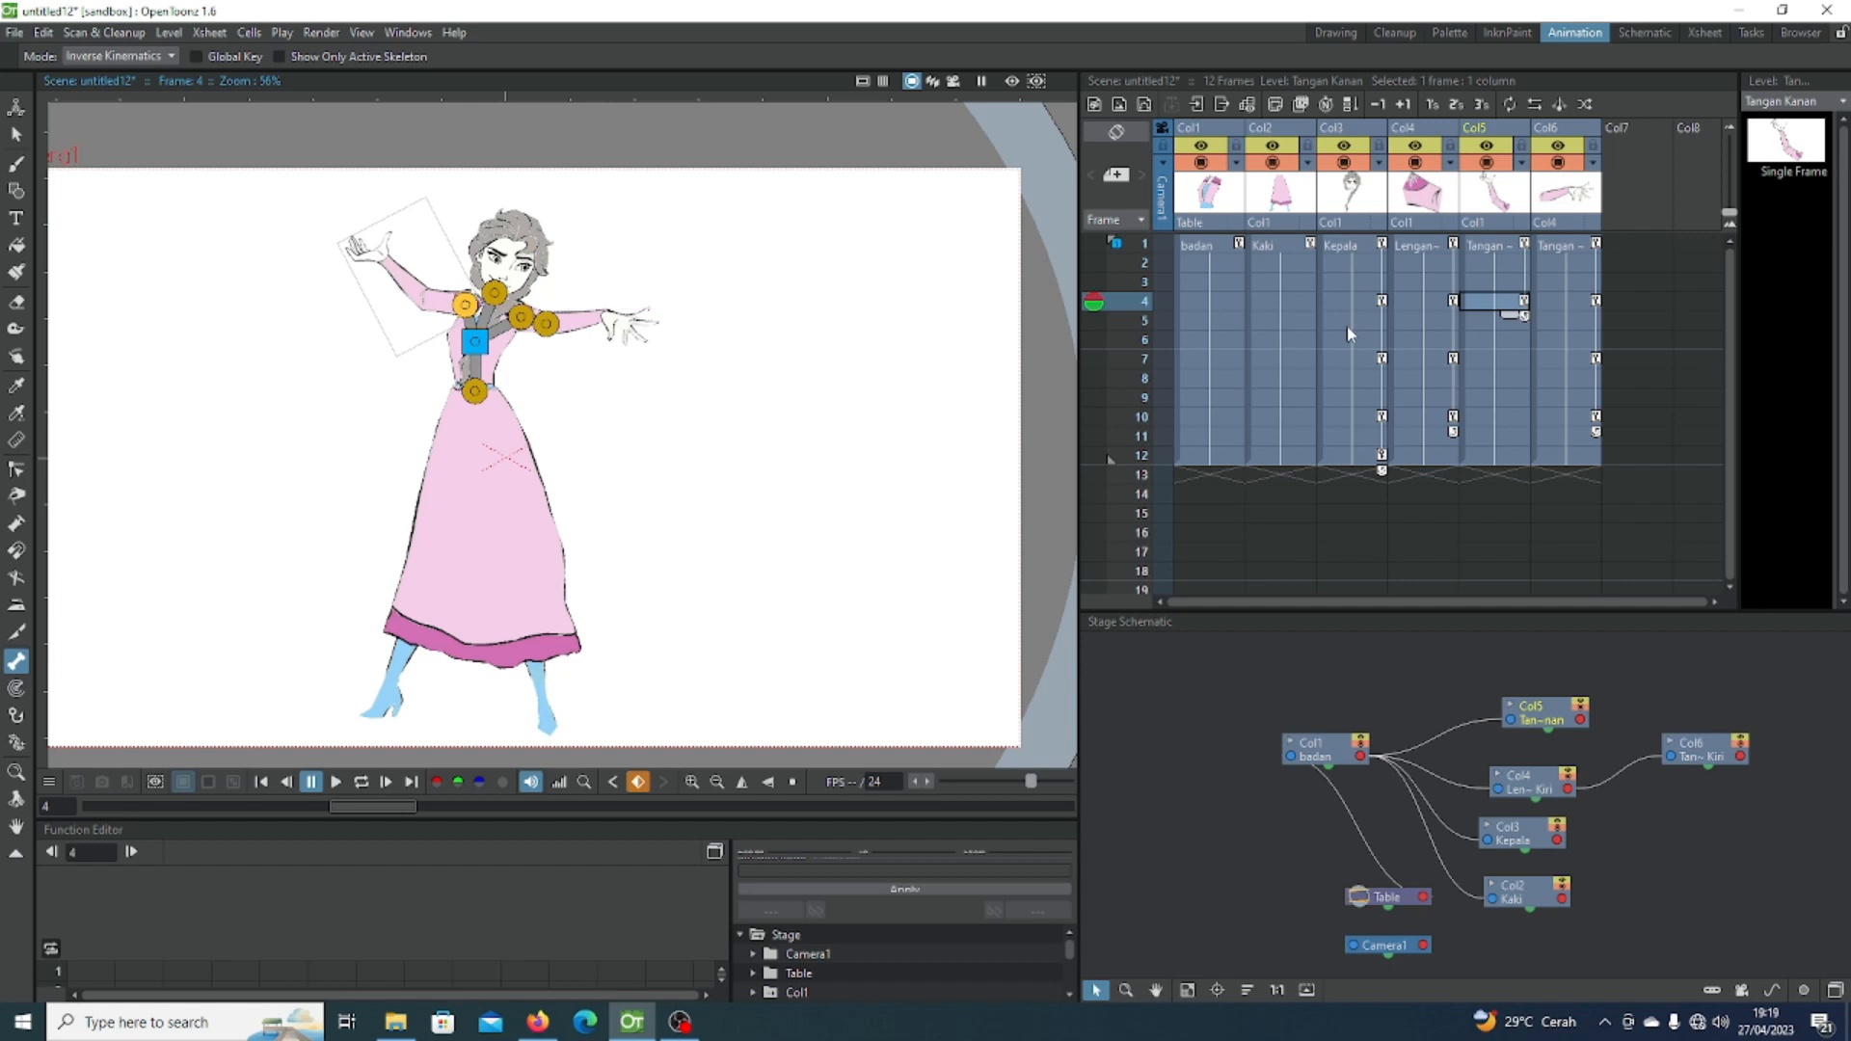
click(1509, 360)
drag(859, 347, 850, 444)
click(1501, 413)
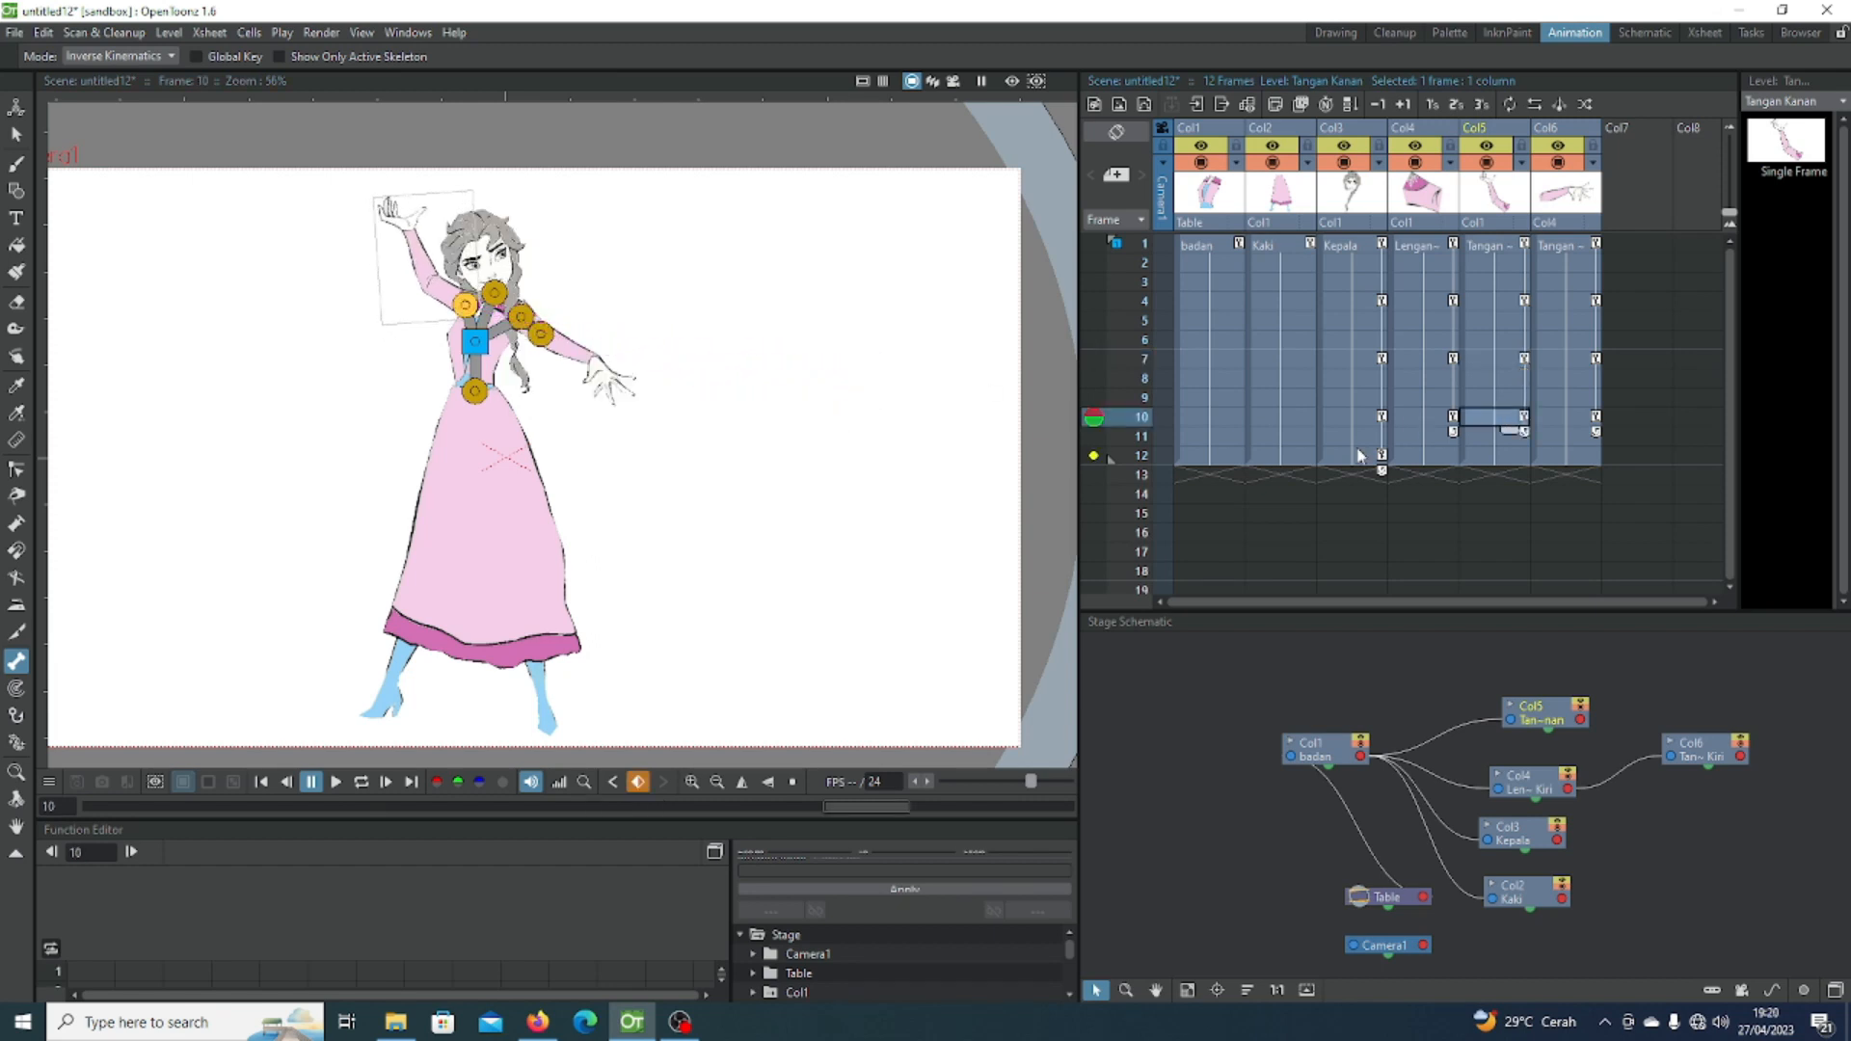
Step: Set the playback rate to 12 FPS and preview the animation in a loop
double_click(883, 780)
key(BackSpace)
text(12)
click(1041, 583)
drag(1041, 583, 1042, 583)
click(363, 784)
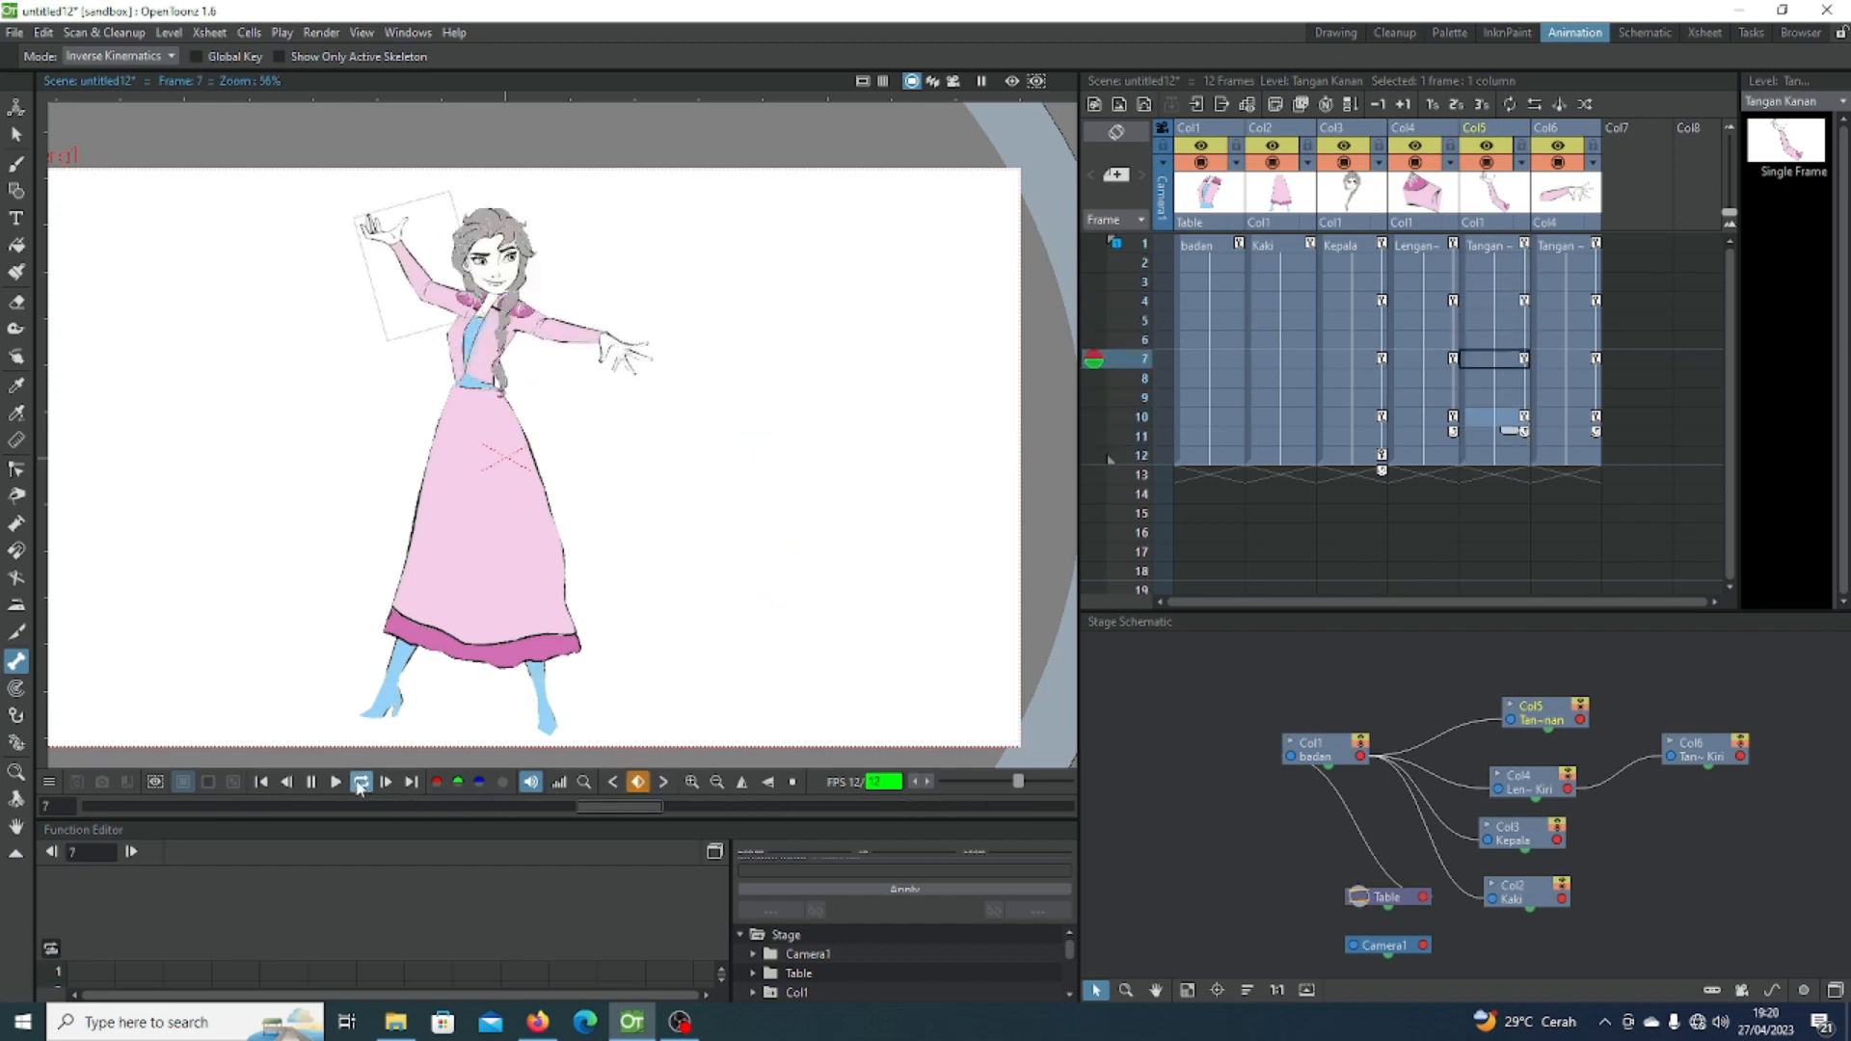
click(360, 783)
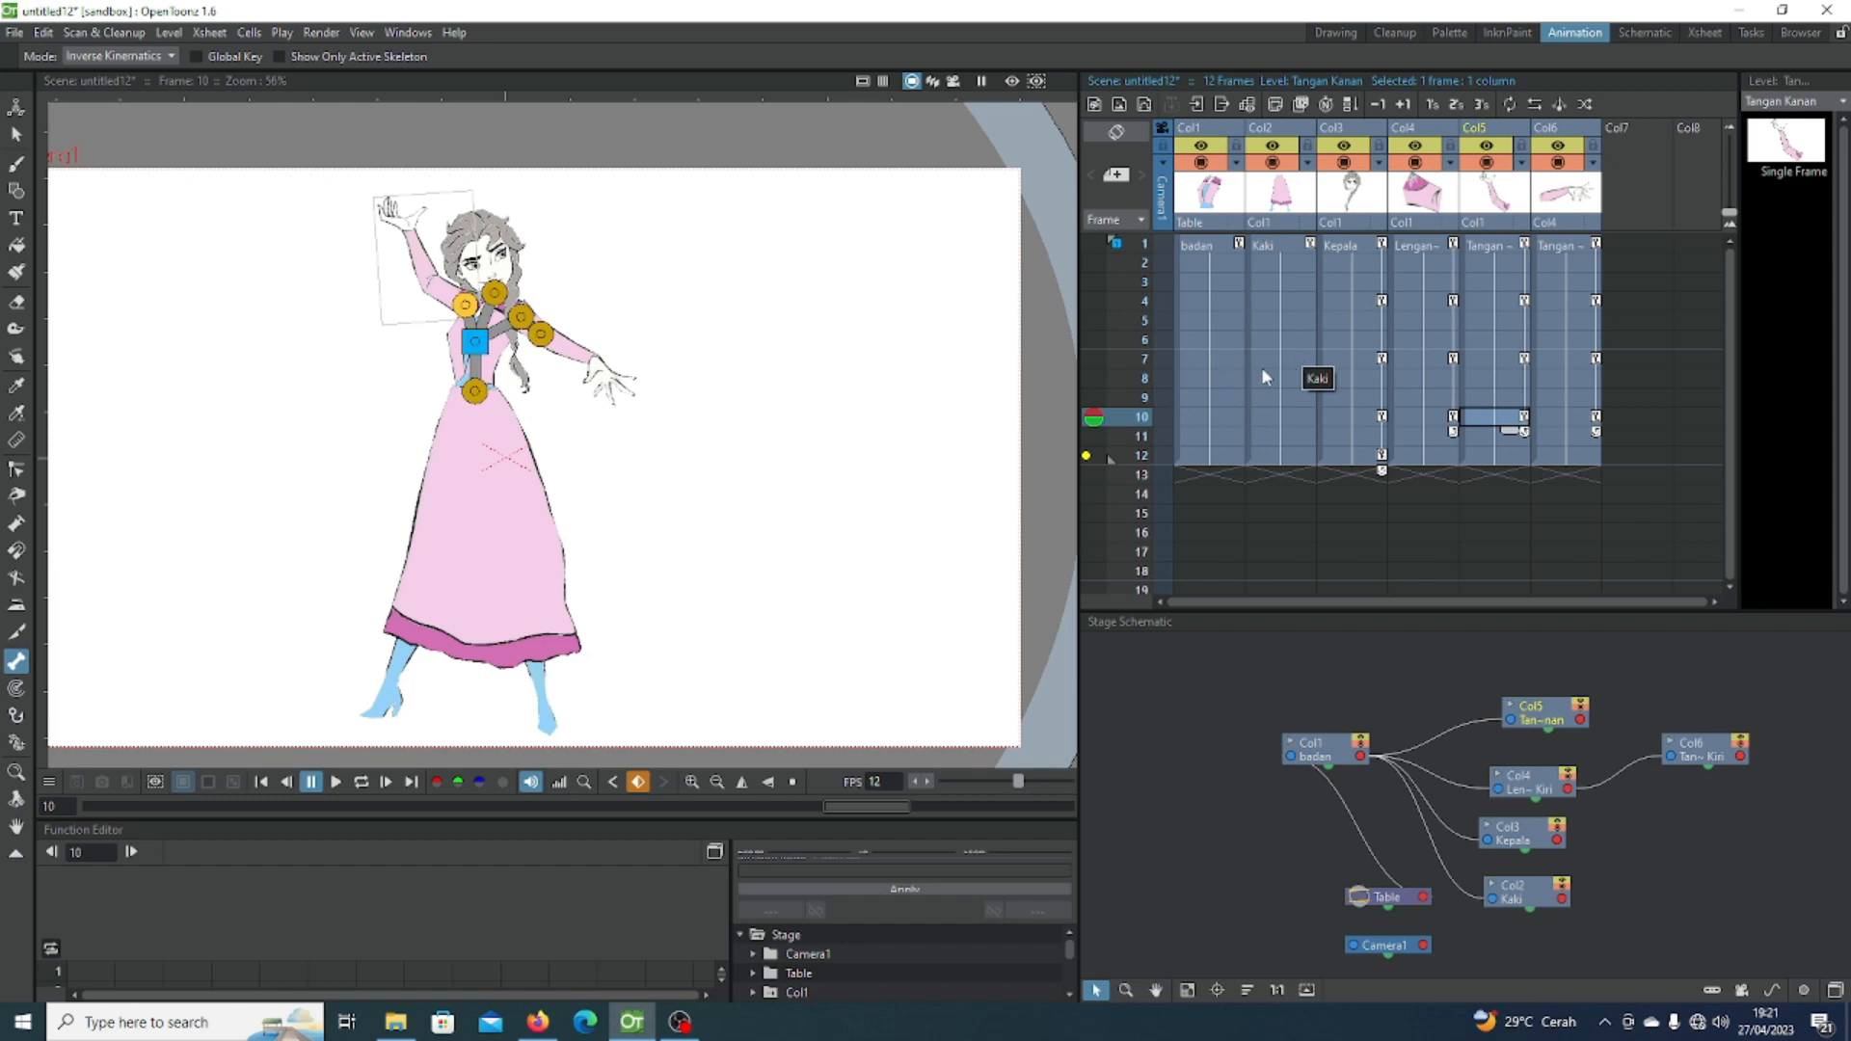
Step: Keyframe Kaki swinging counterclockwise about the waist at frames 4 and 7 and partly back at frame 9
click(1293, 247)
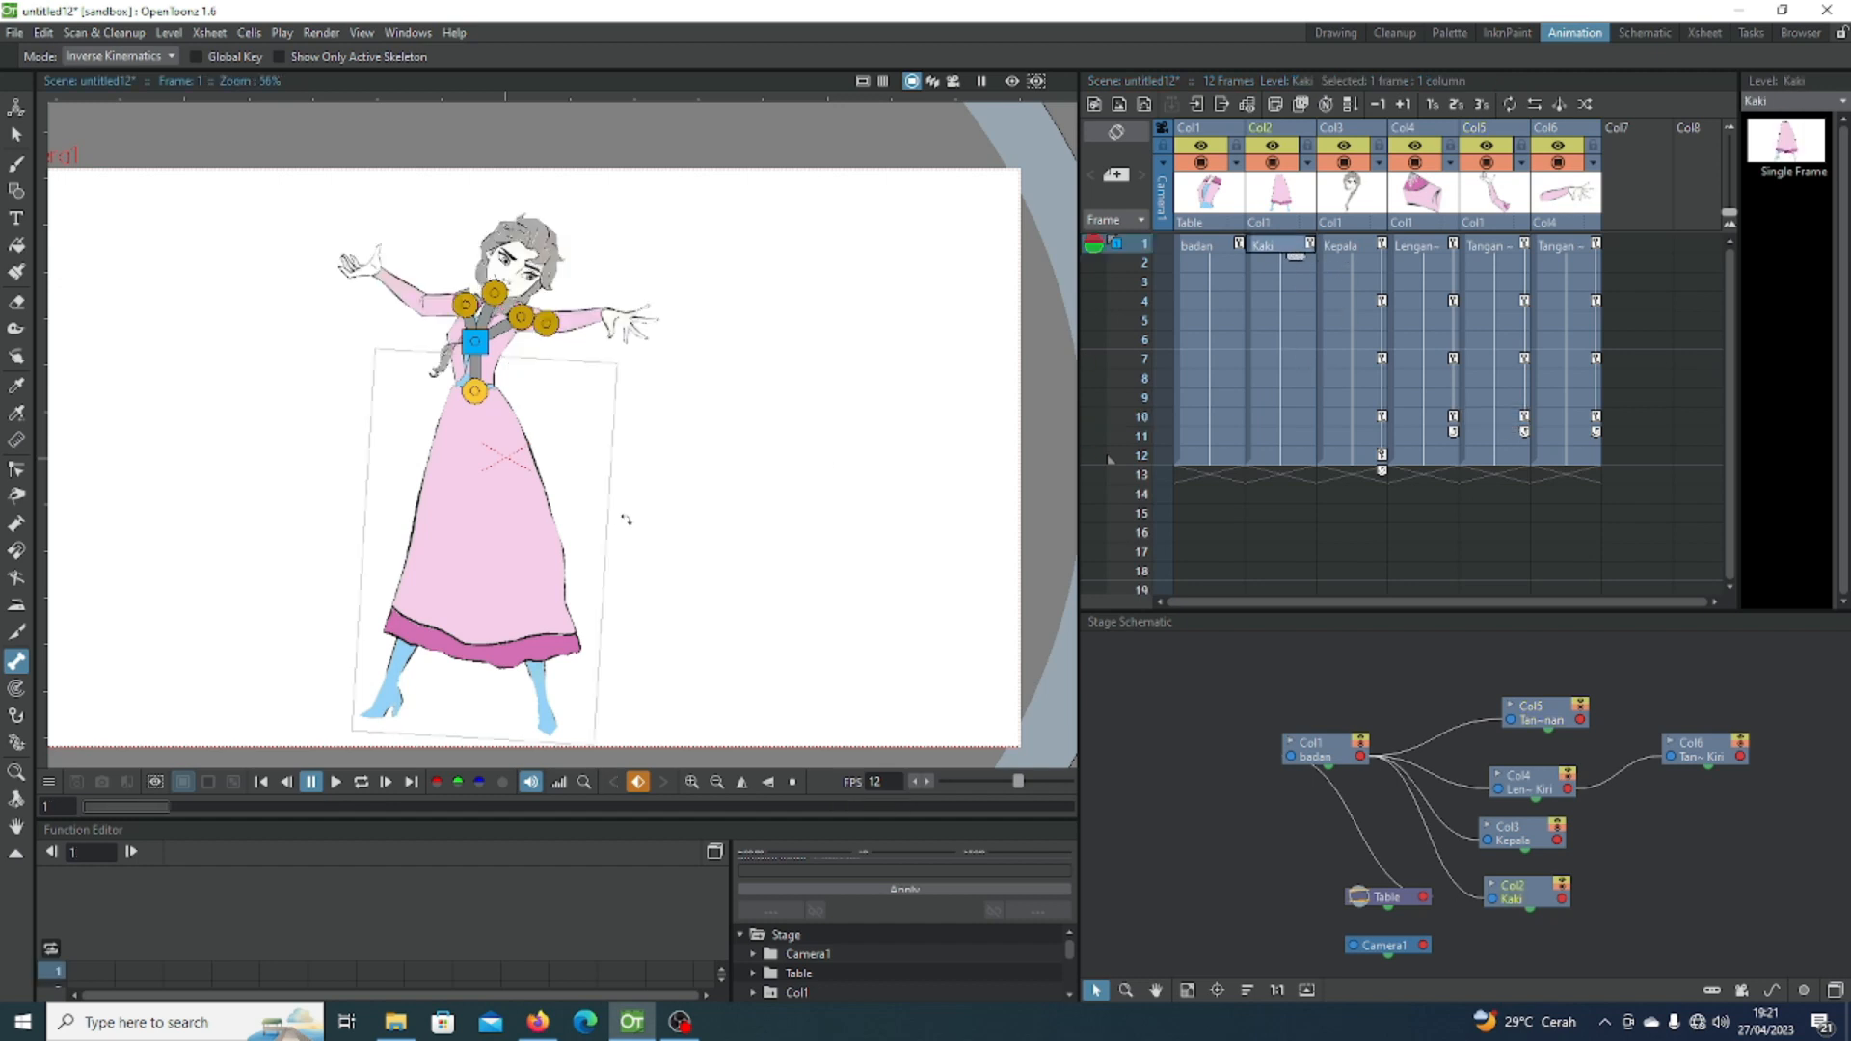
click(1287, 300)
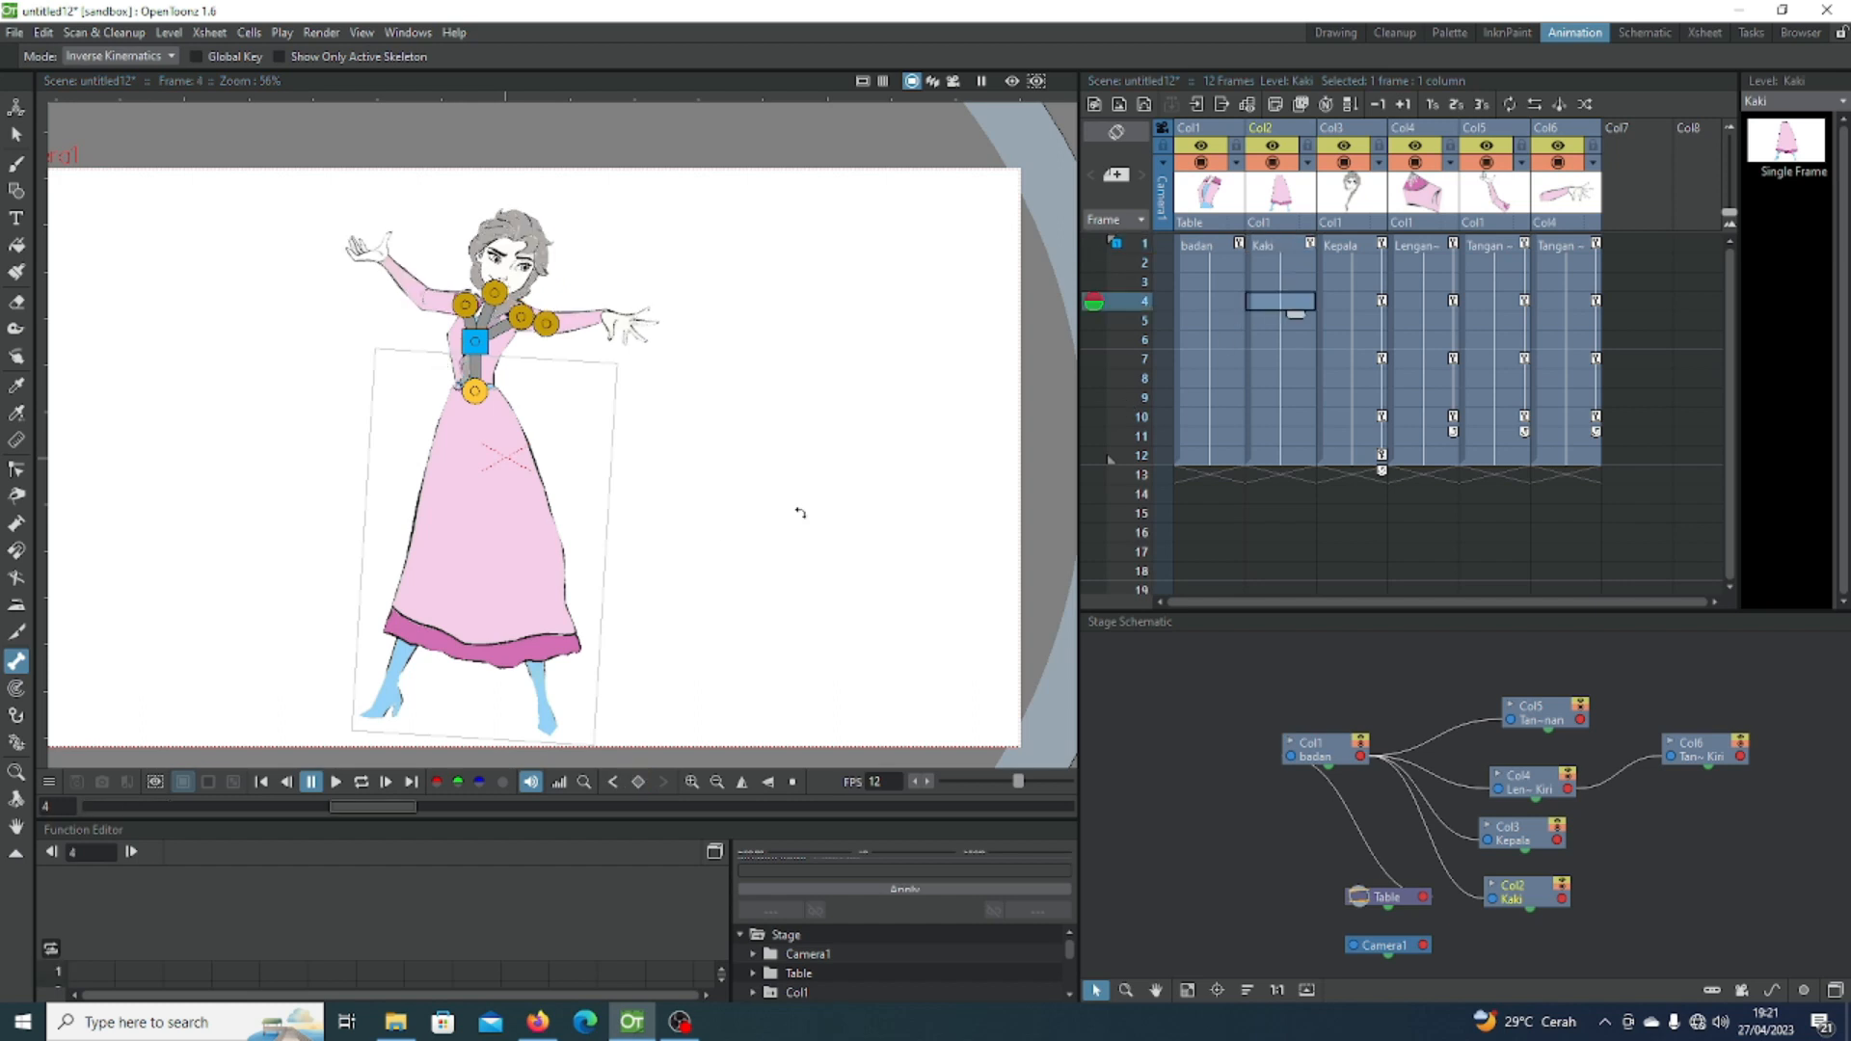
drag(641, 538, 791, 533)
click(1287, 359)
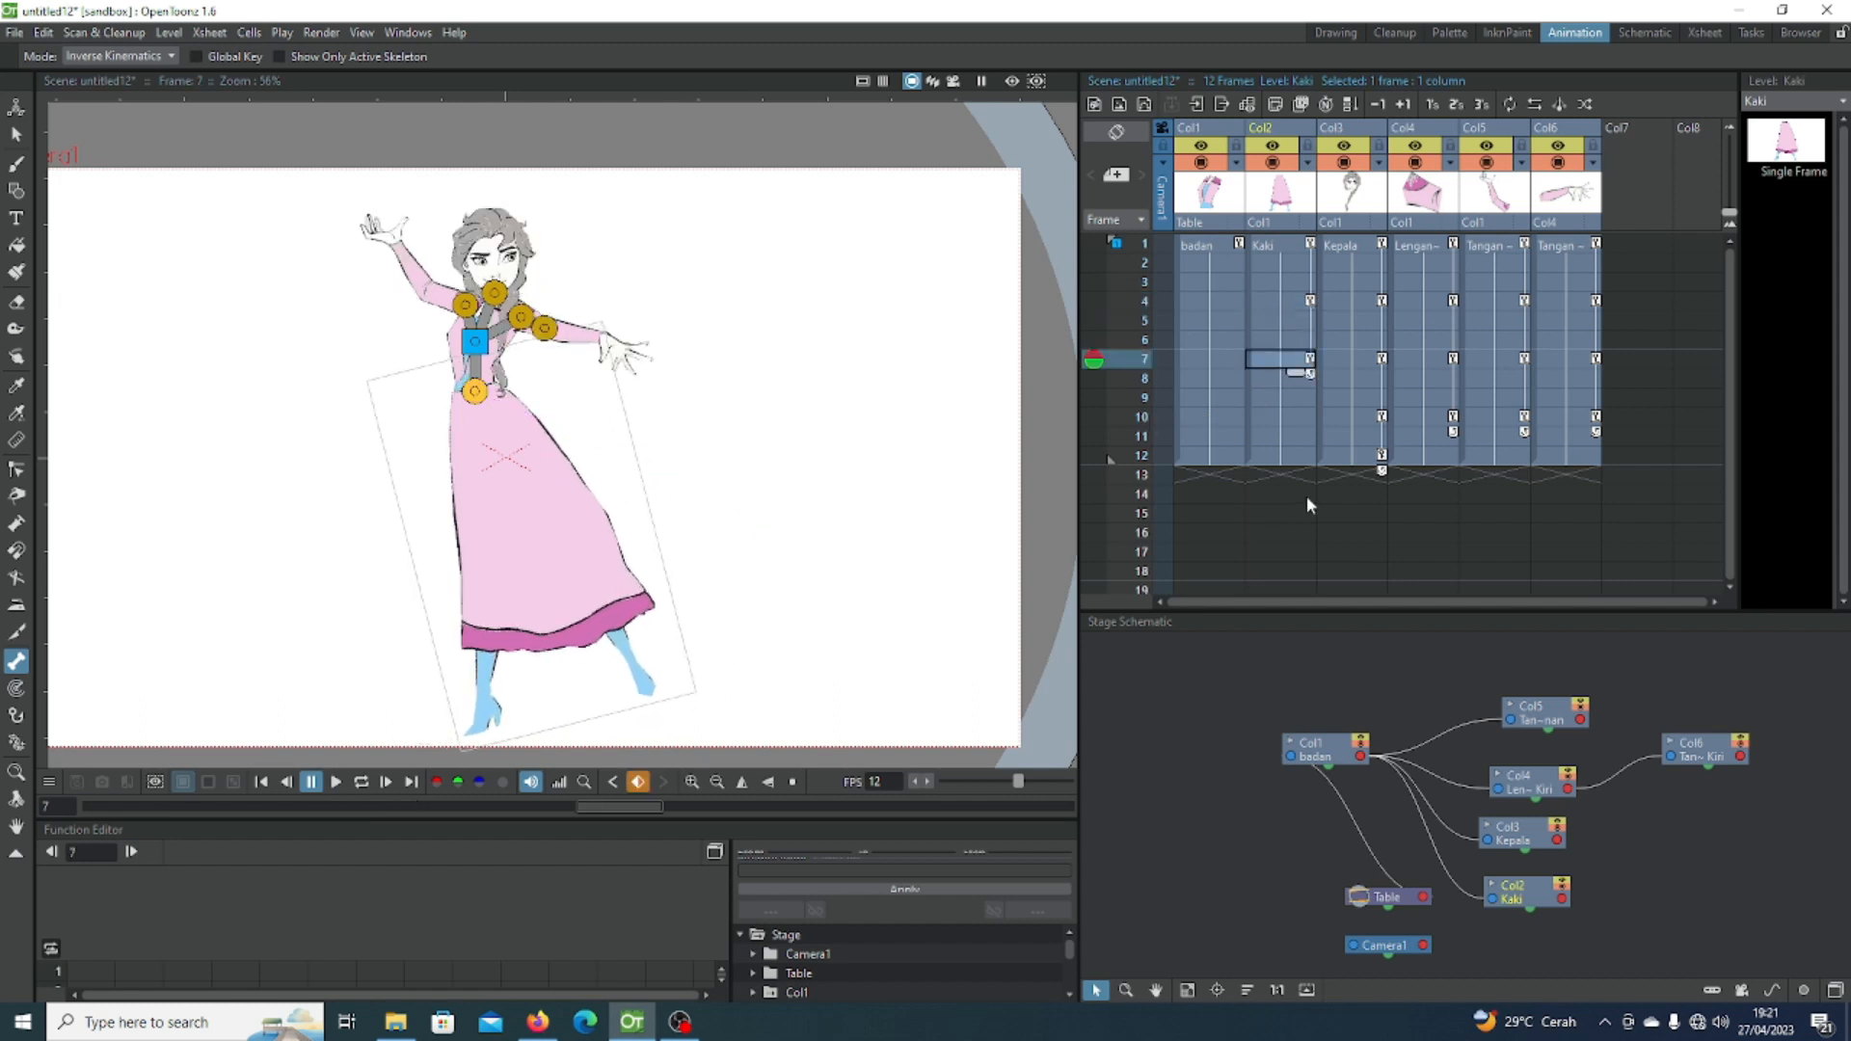
click(1299, 399)
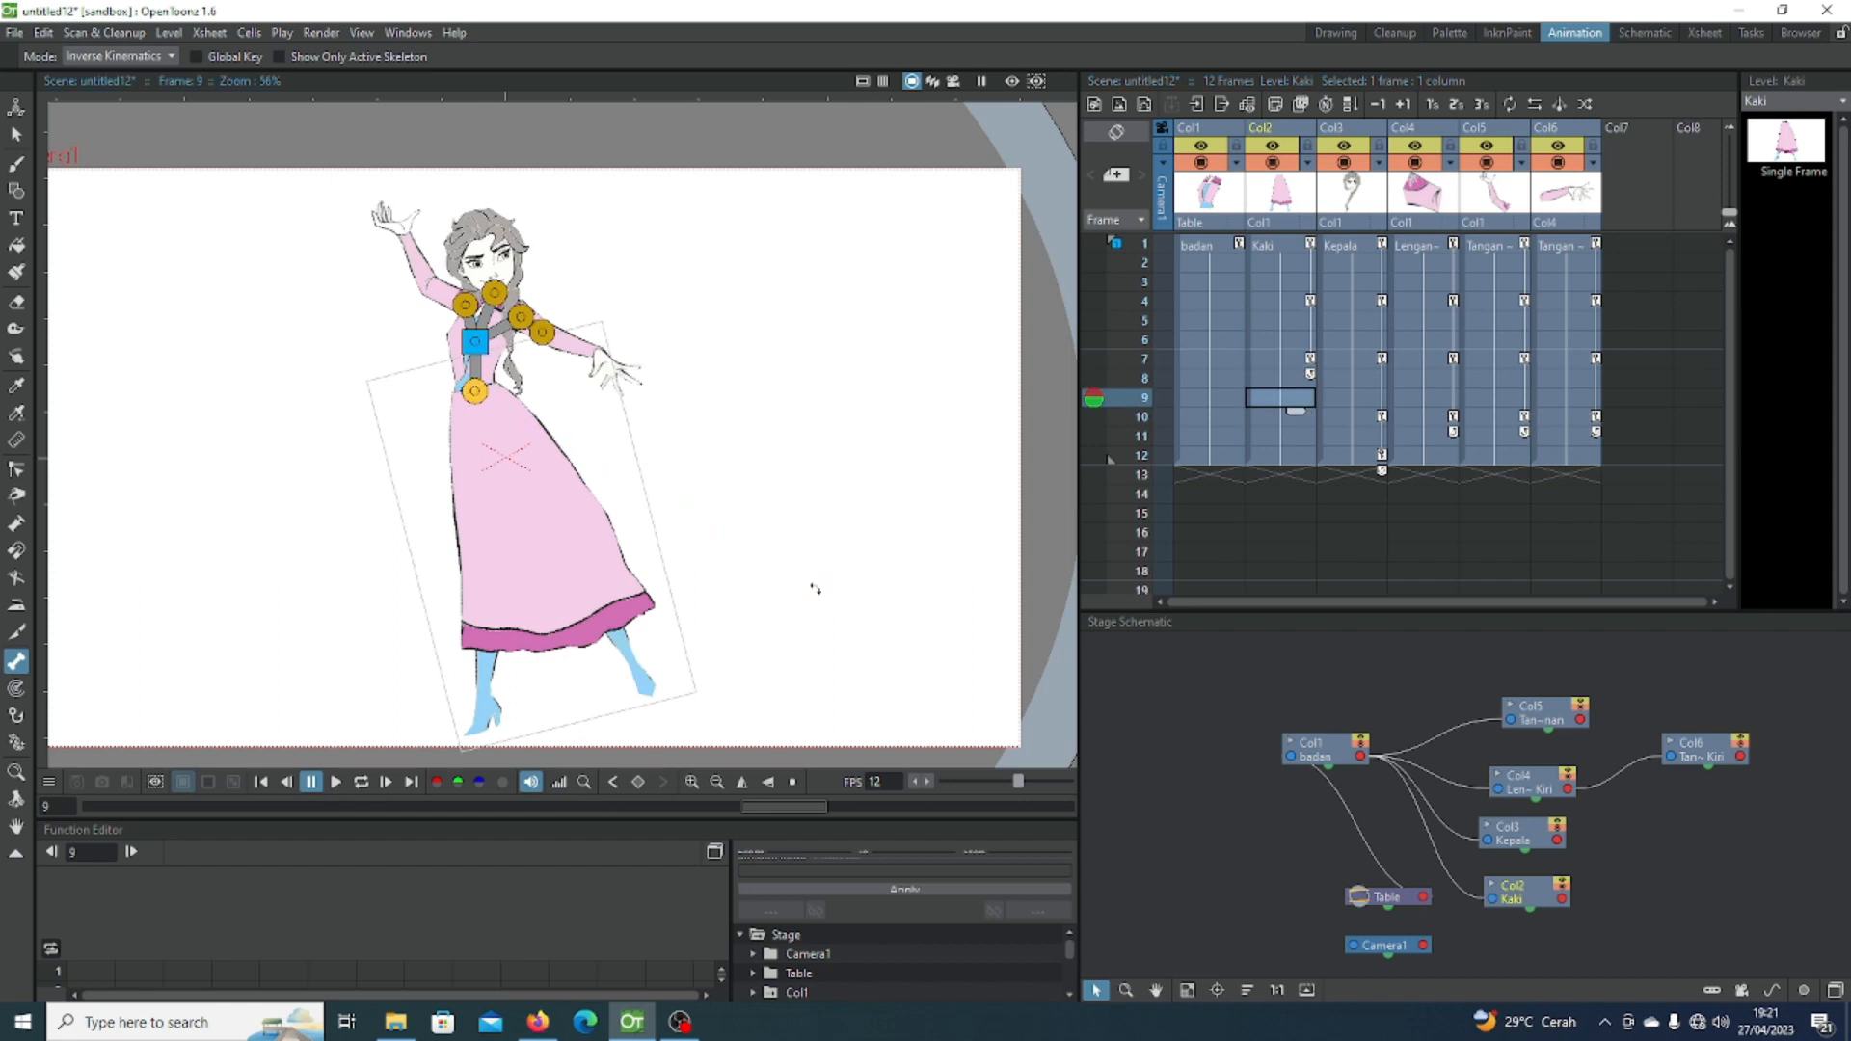
drag(710, 698, 654, 725)
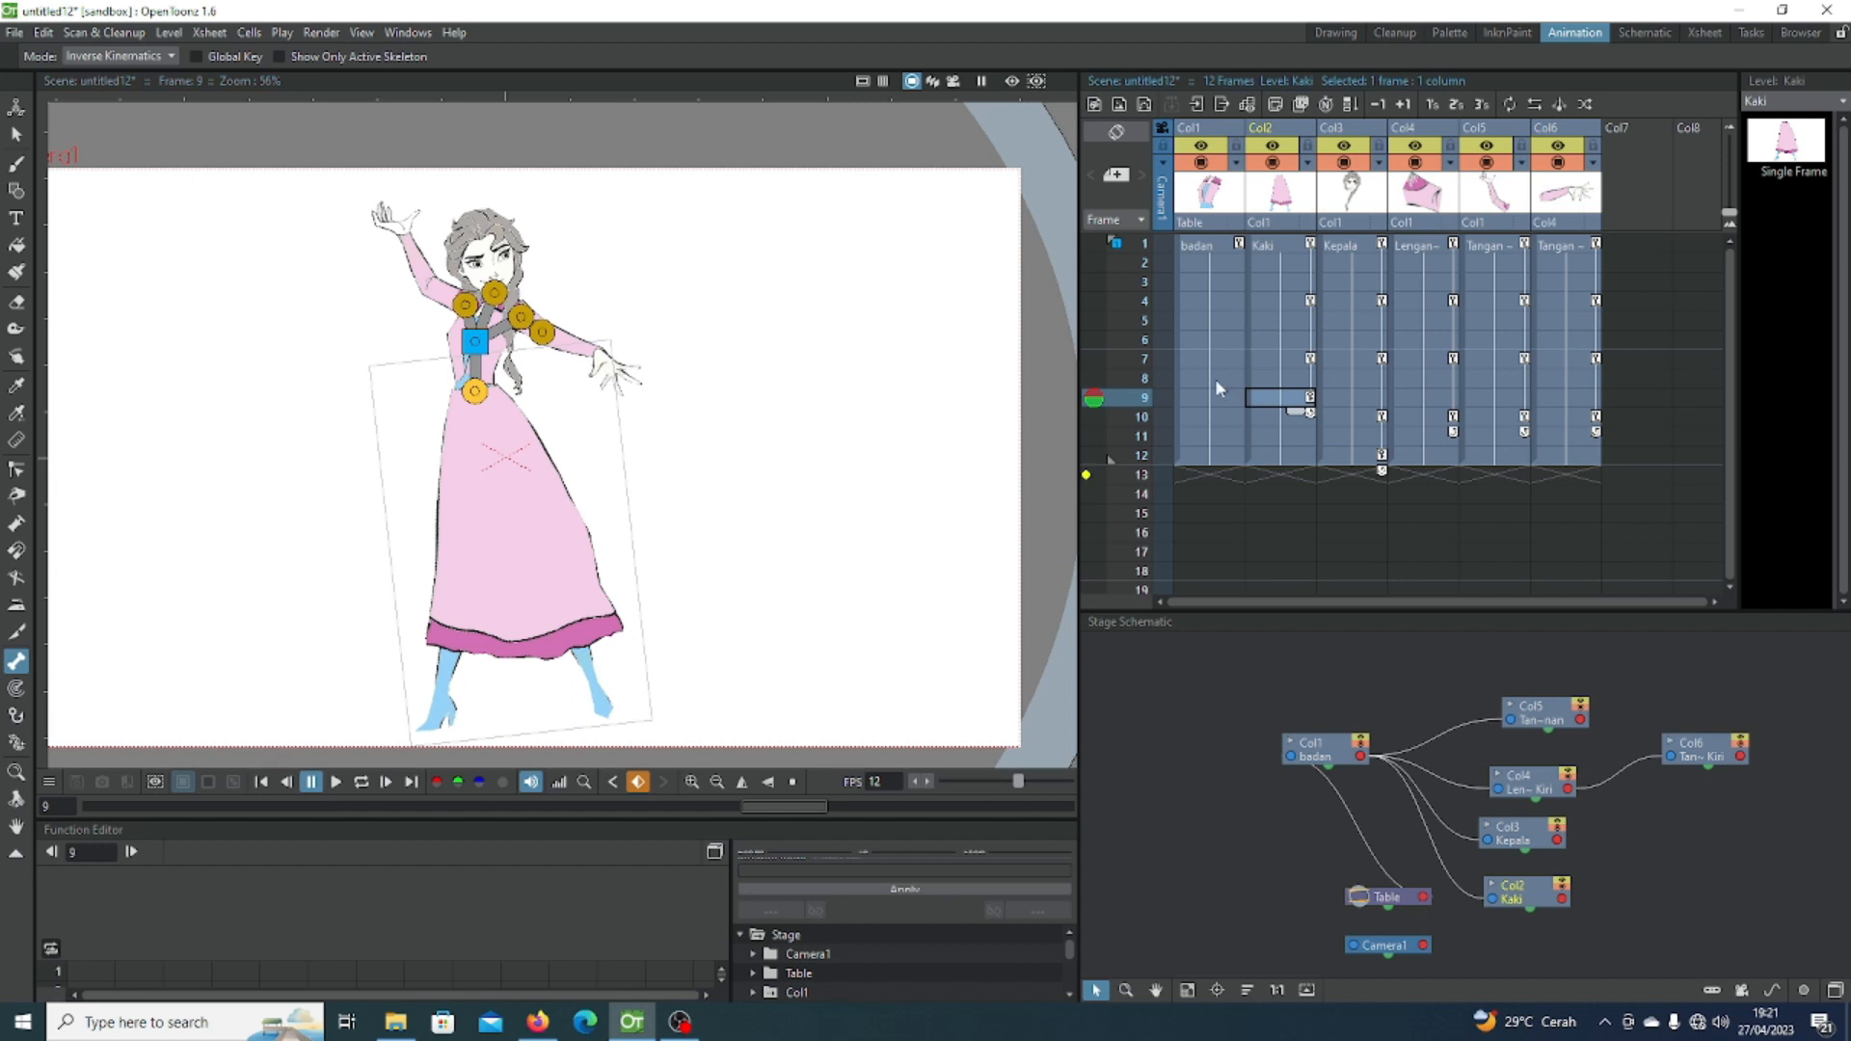
Step: Using the Animate tool in All mode, keyframe badan moving rightward at frames 3, 6 and 9, from about X 25.85 mm to X 99.74 mm
click(1213, 283)
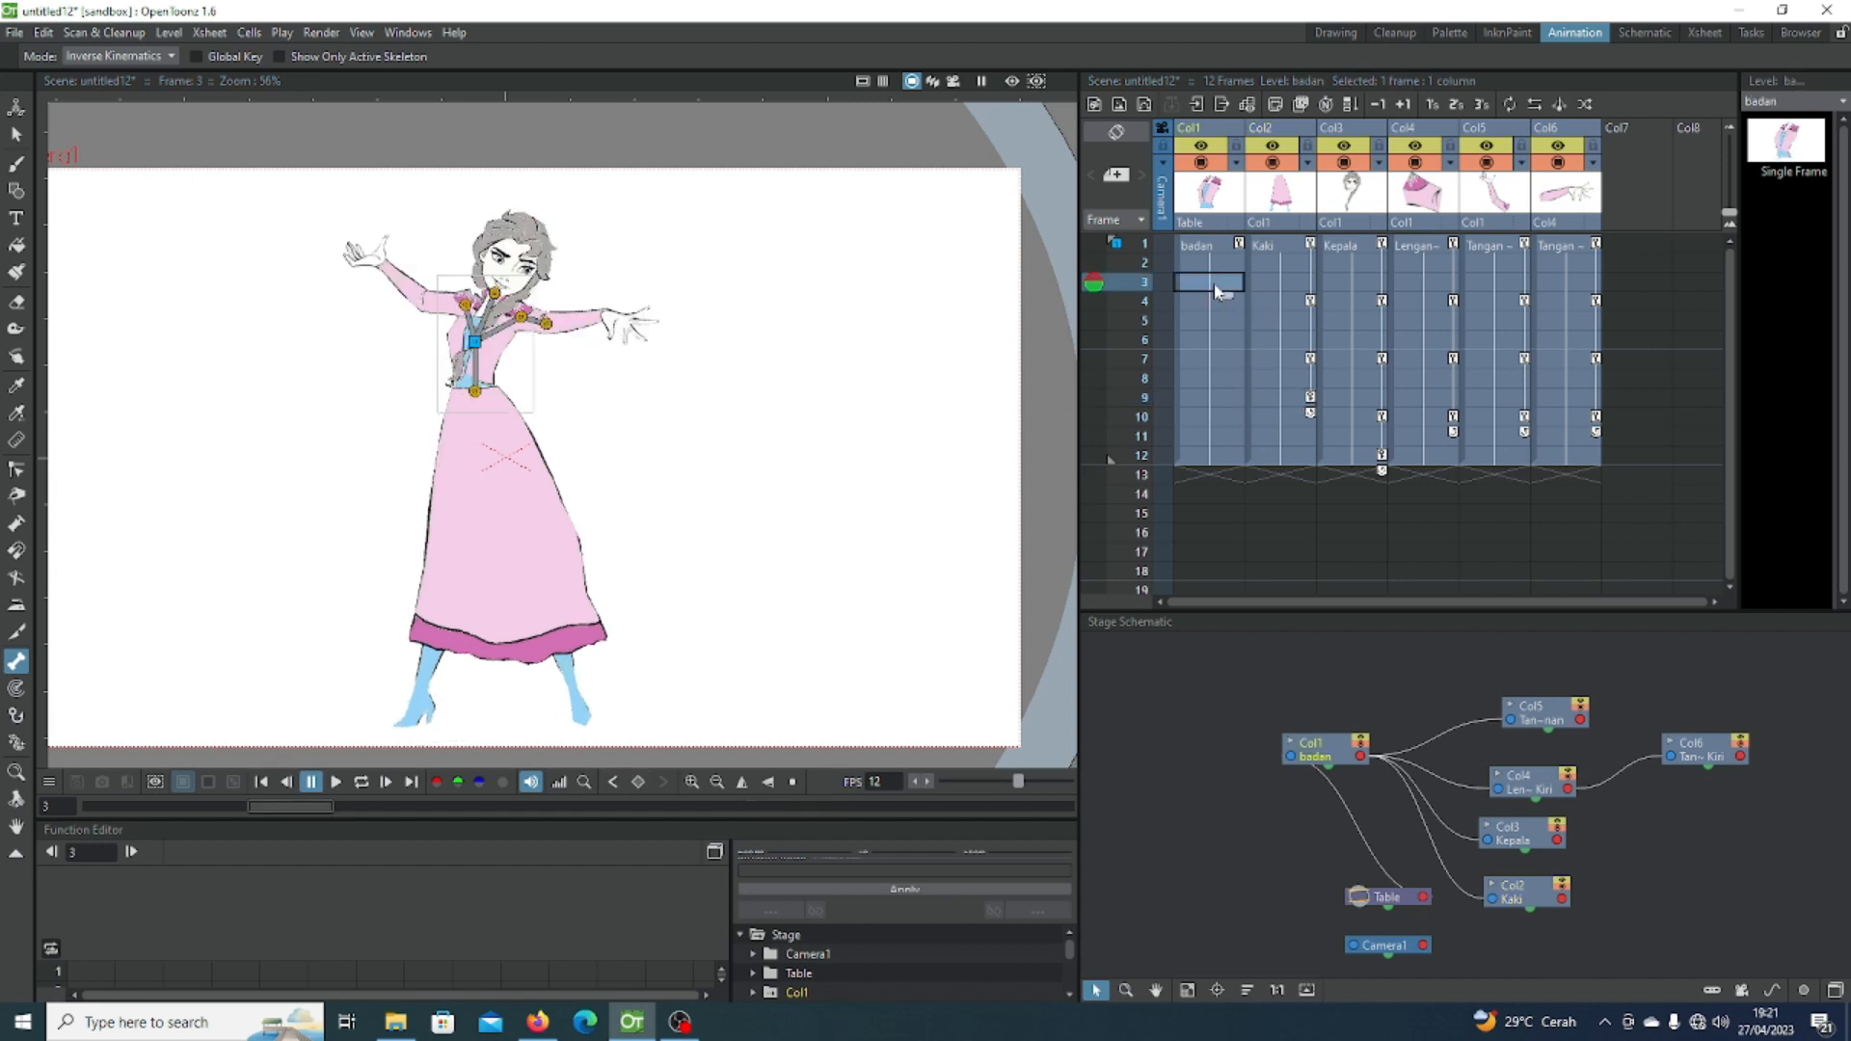
click(15, 106)
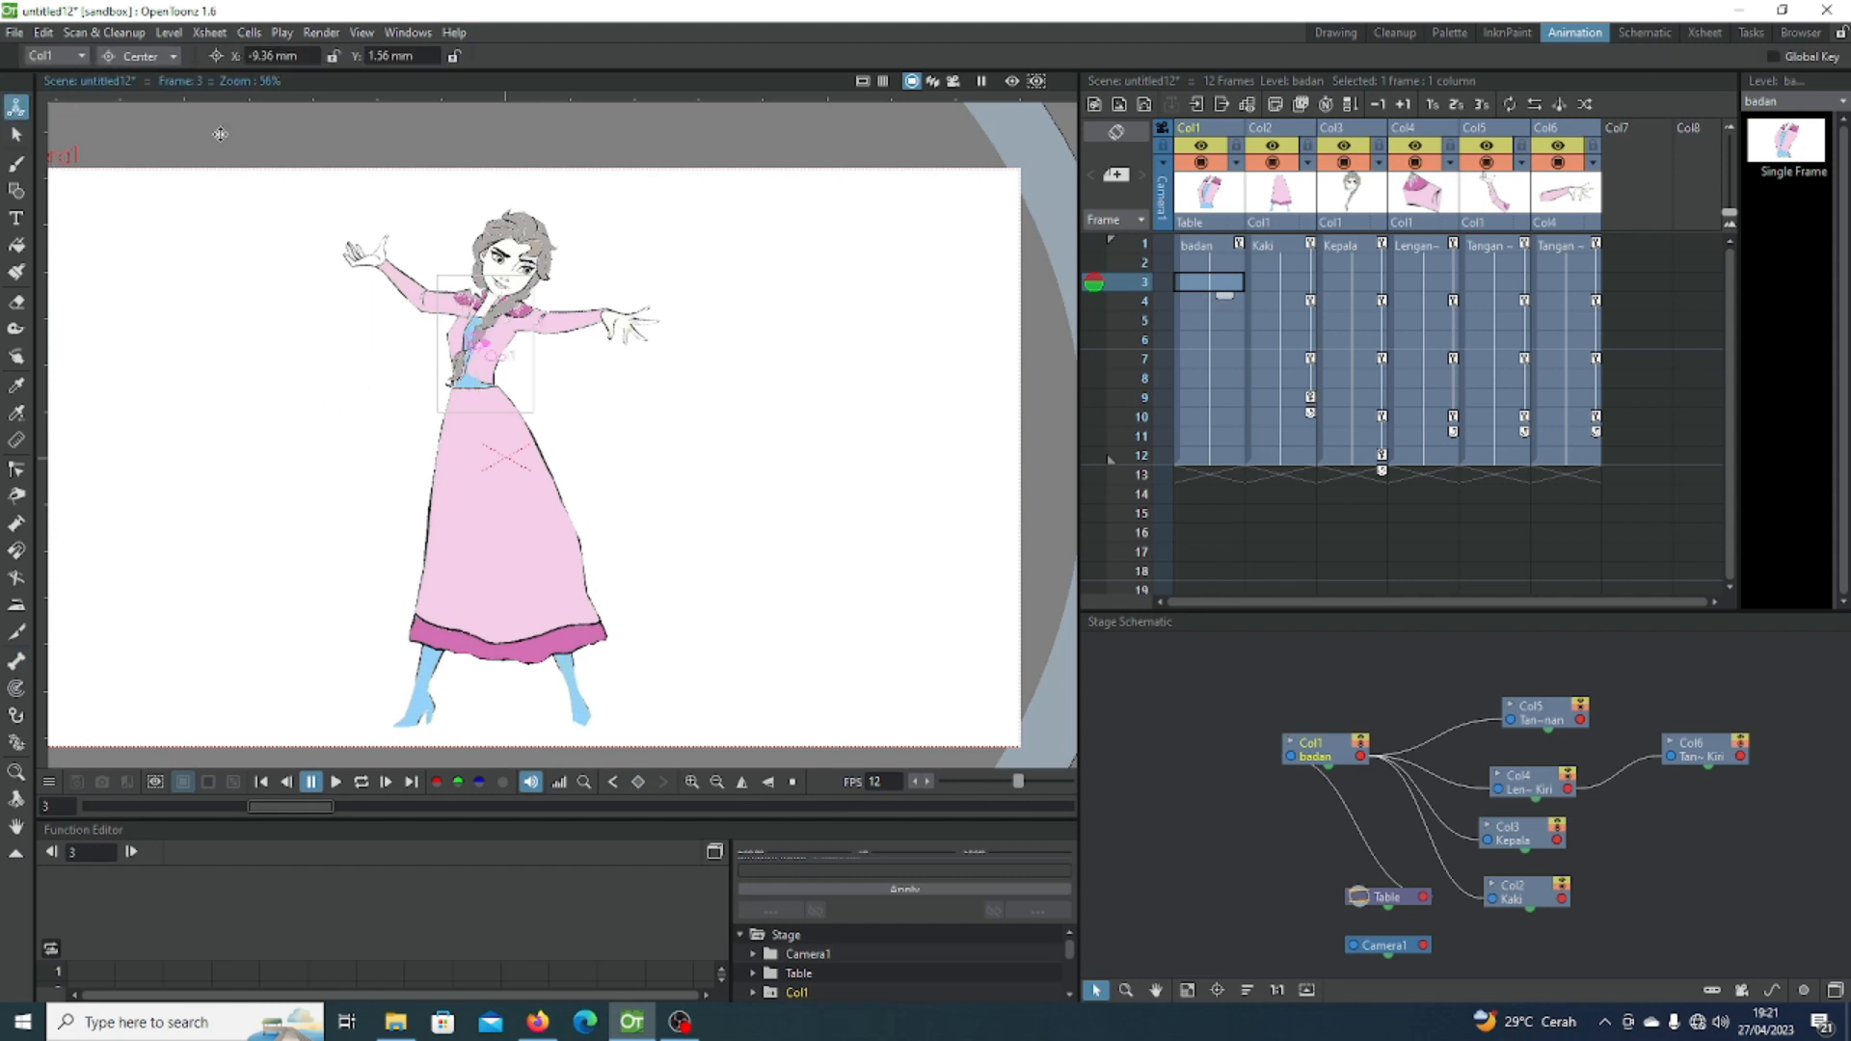
click(159, 54)
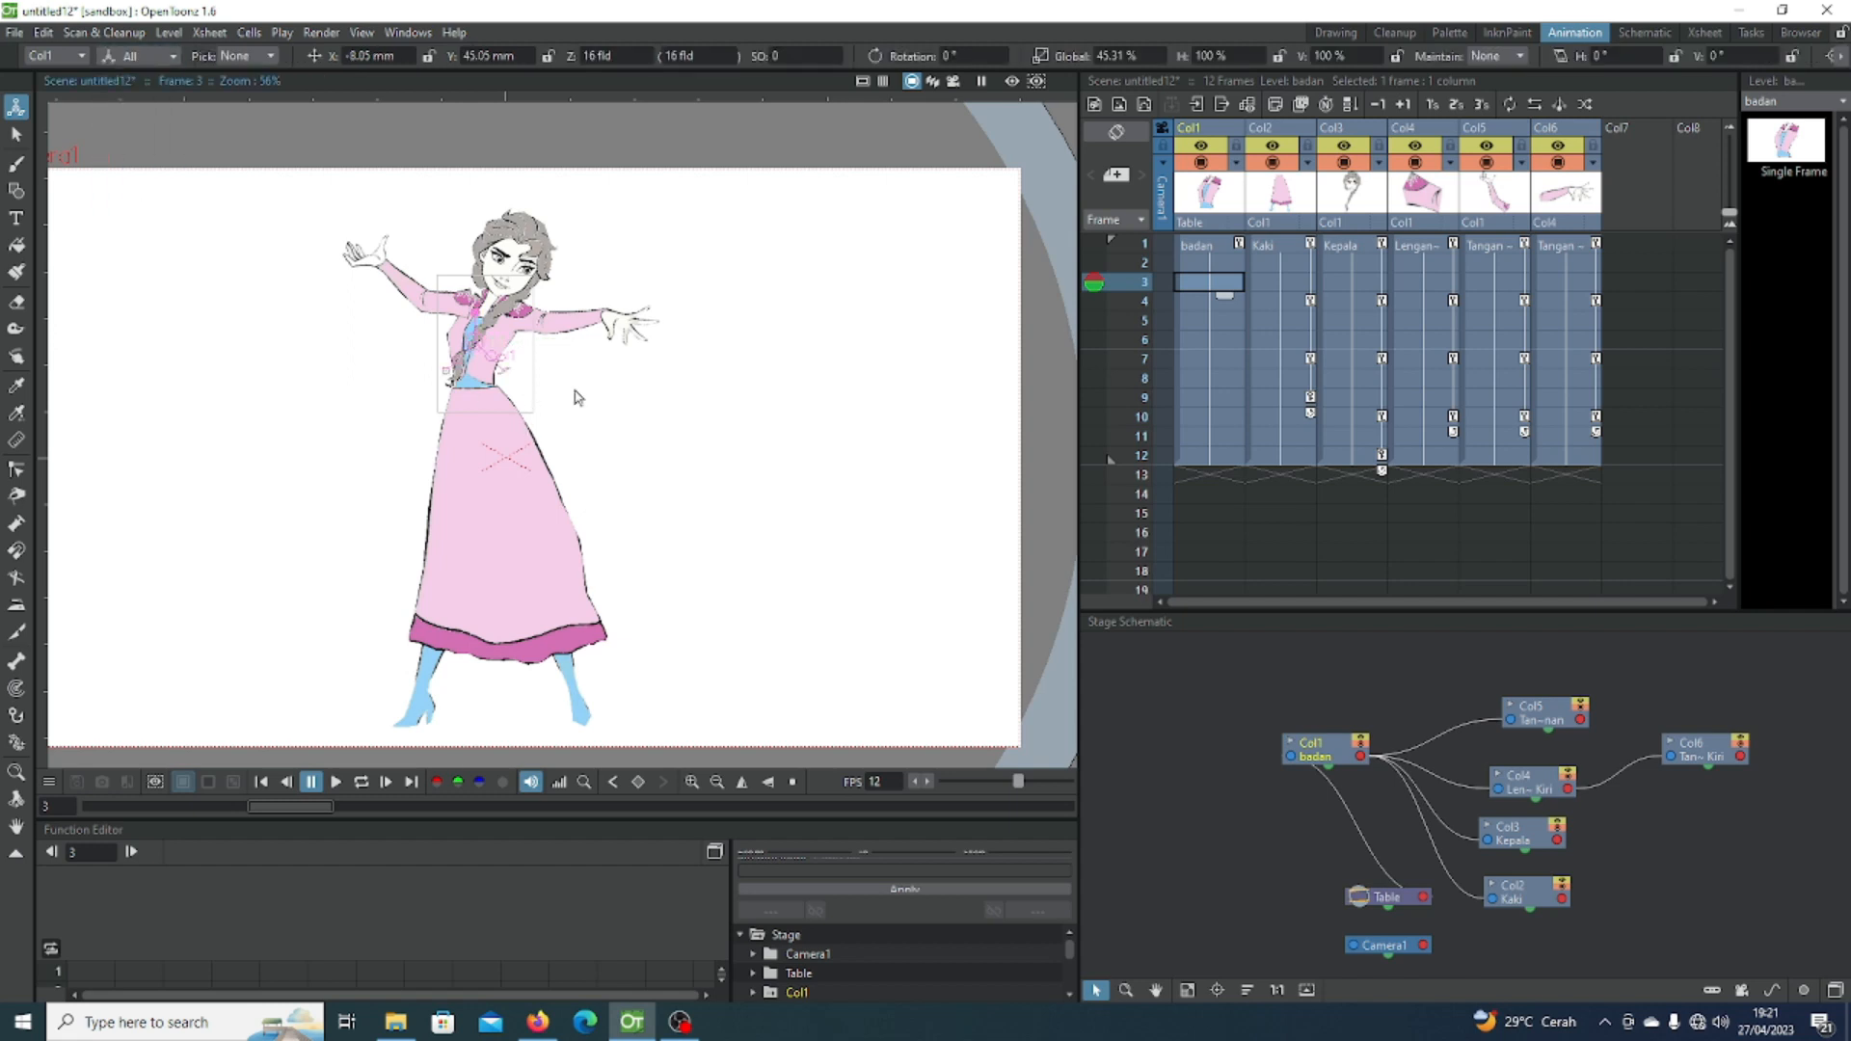
drag(577, 398, 663, 403)
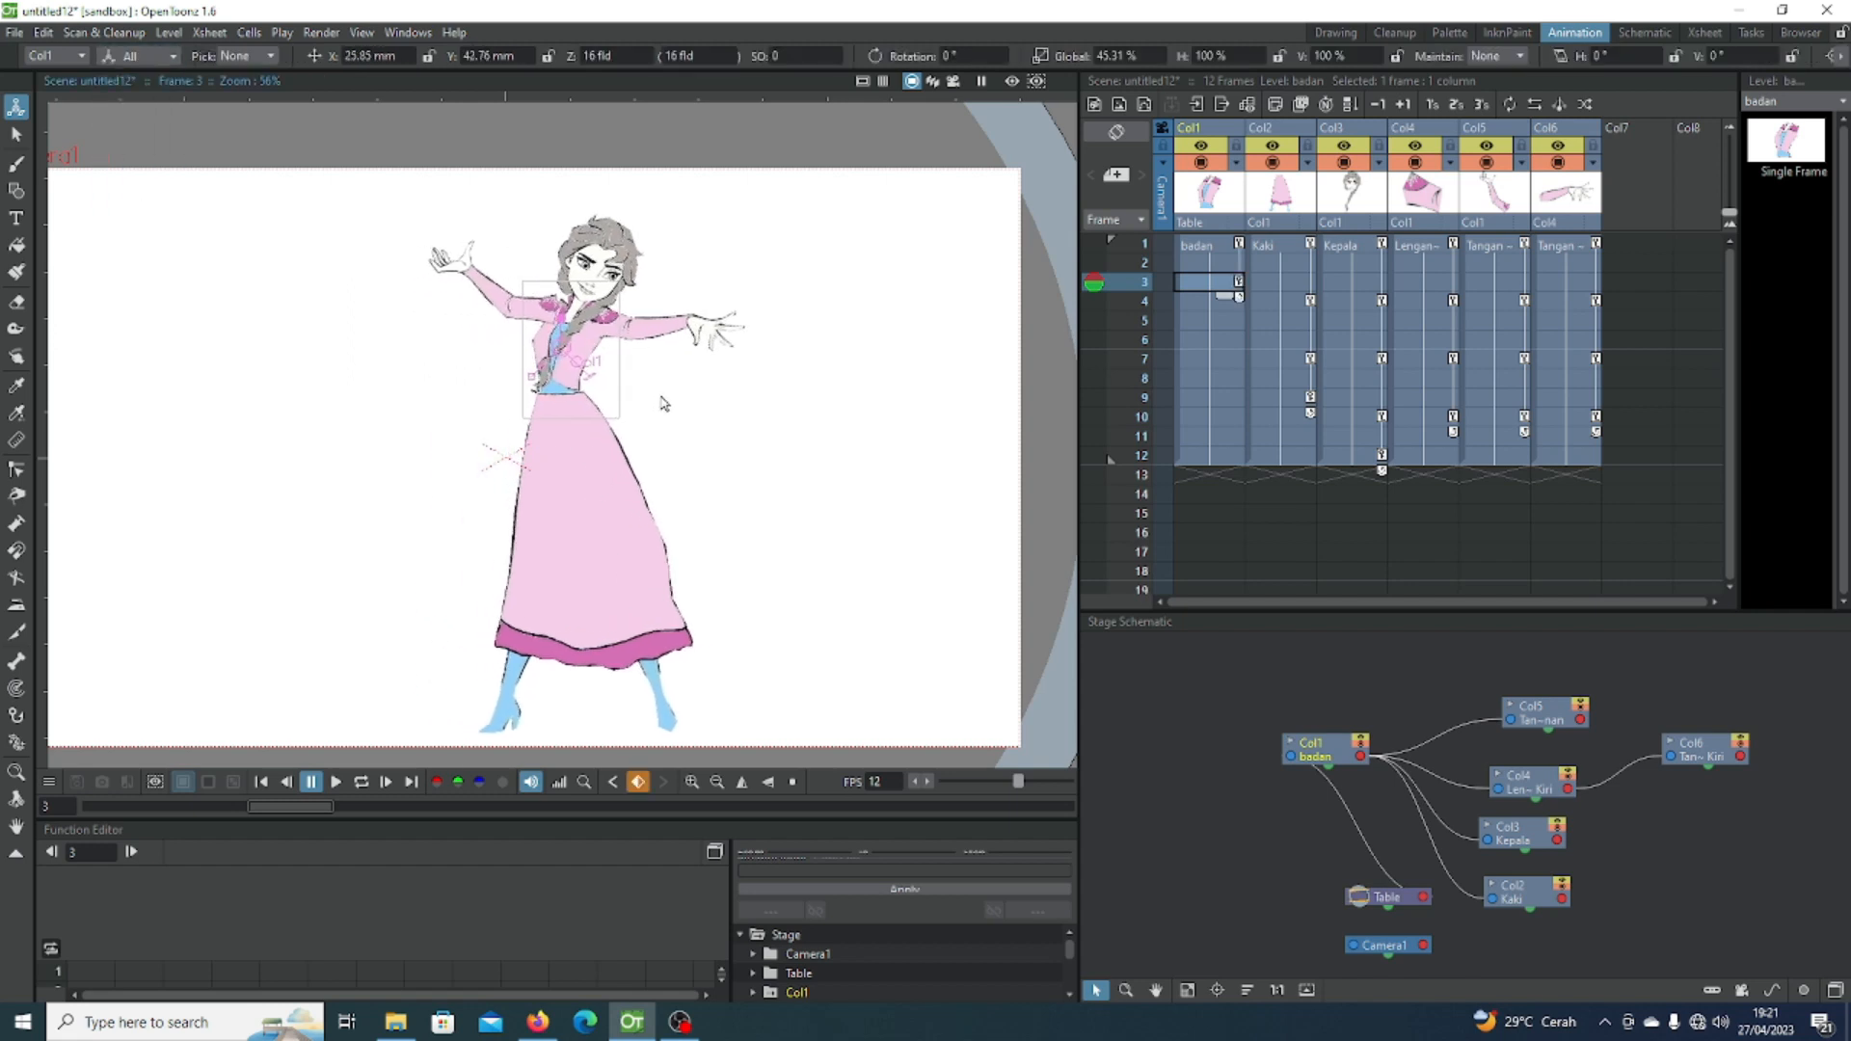
click(1211, 339)
drag(867, 434, 979, 469)
click(1205, 397)
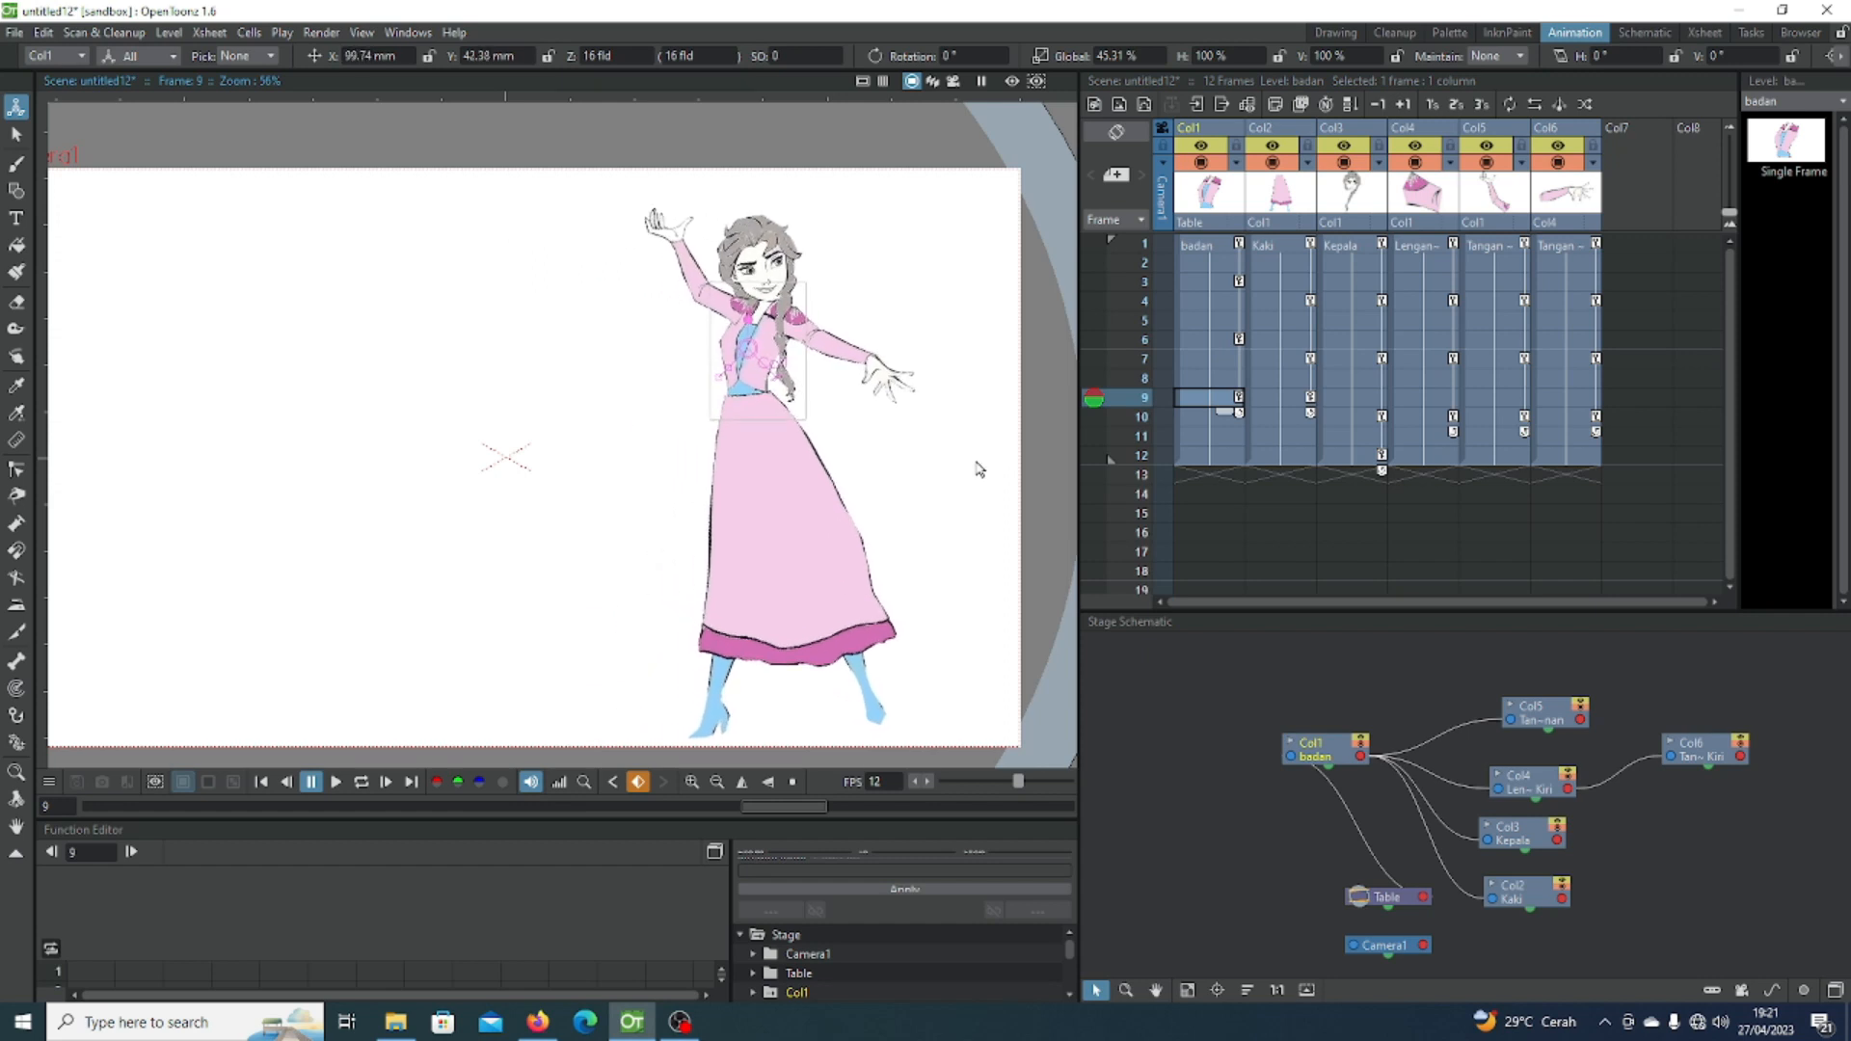
Step: Rotate badan about 151° at frame 12 and play the animation in a loop
click(1222, 453)
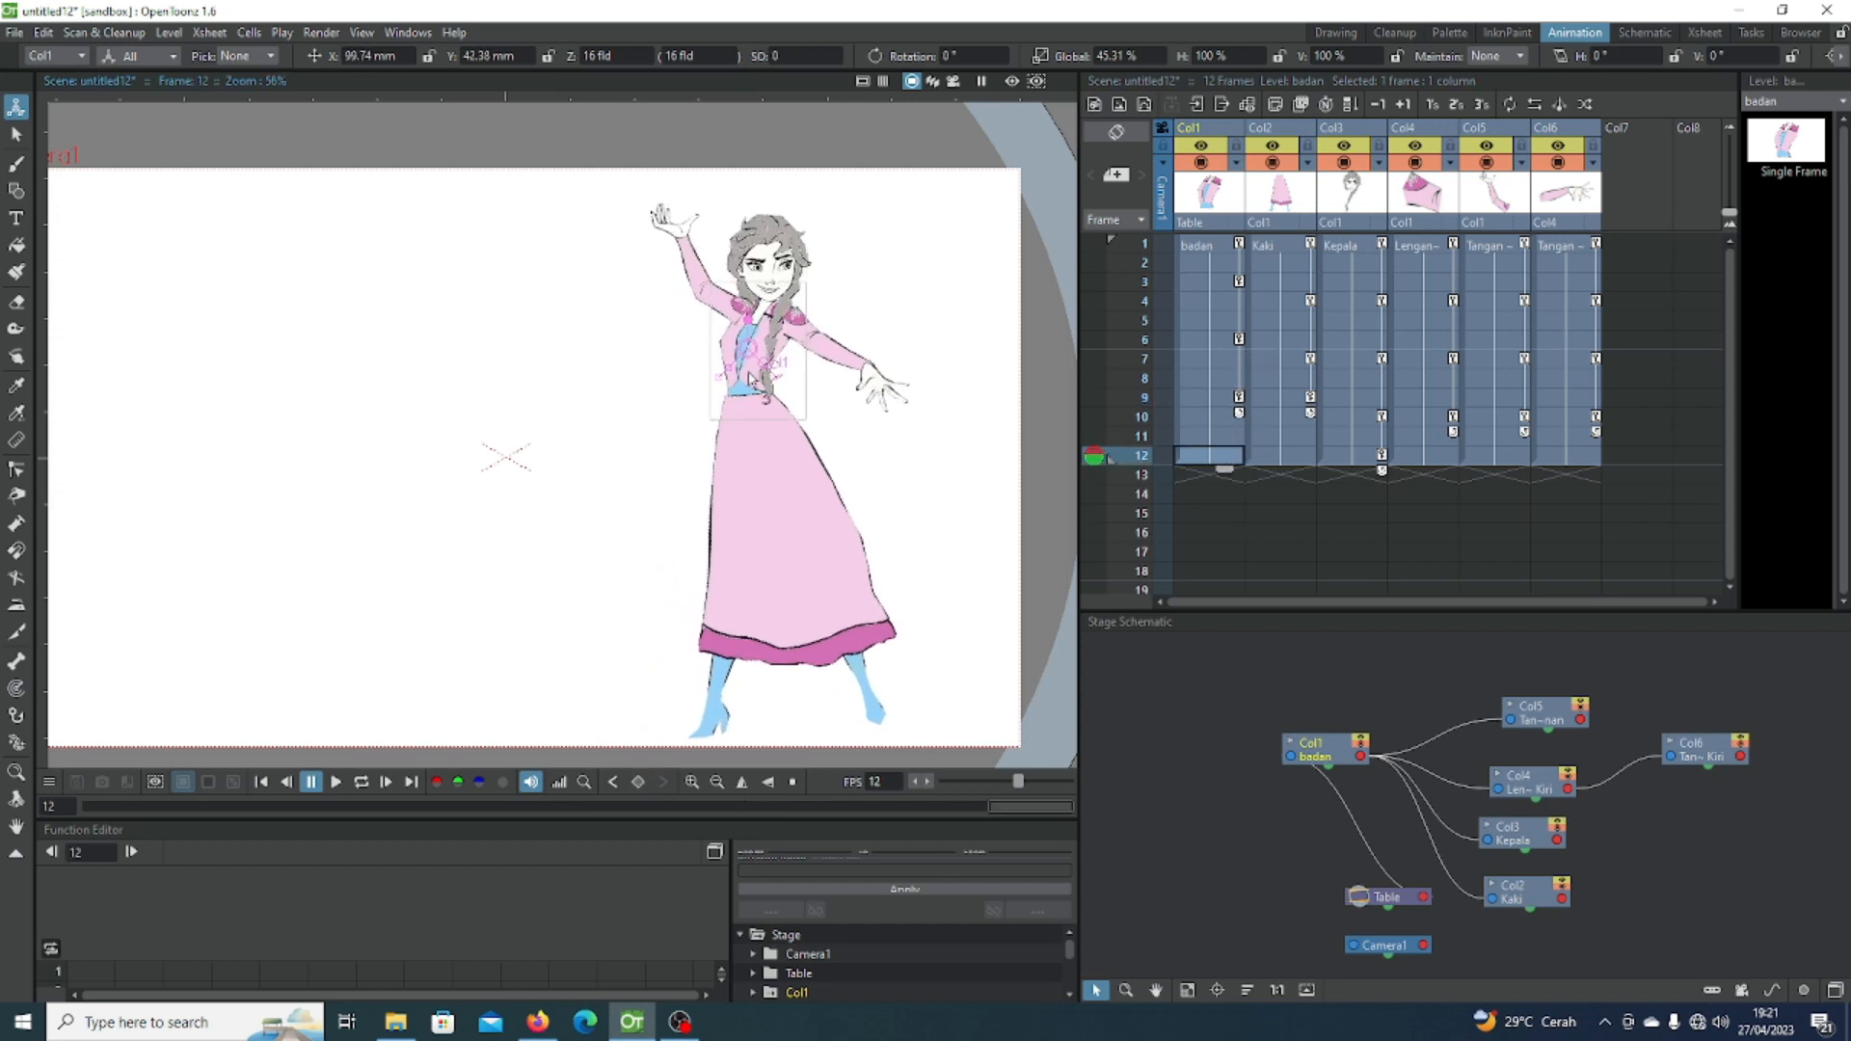
drag(762, 320, 680, 461)
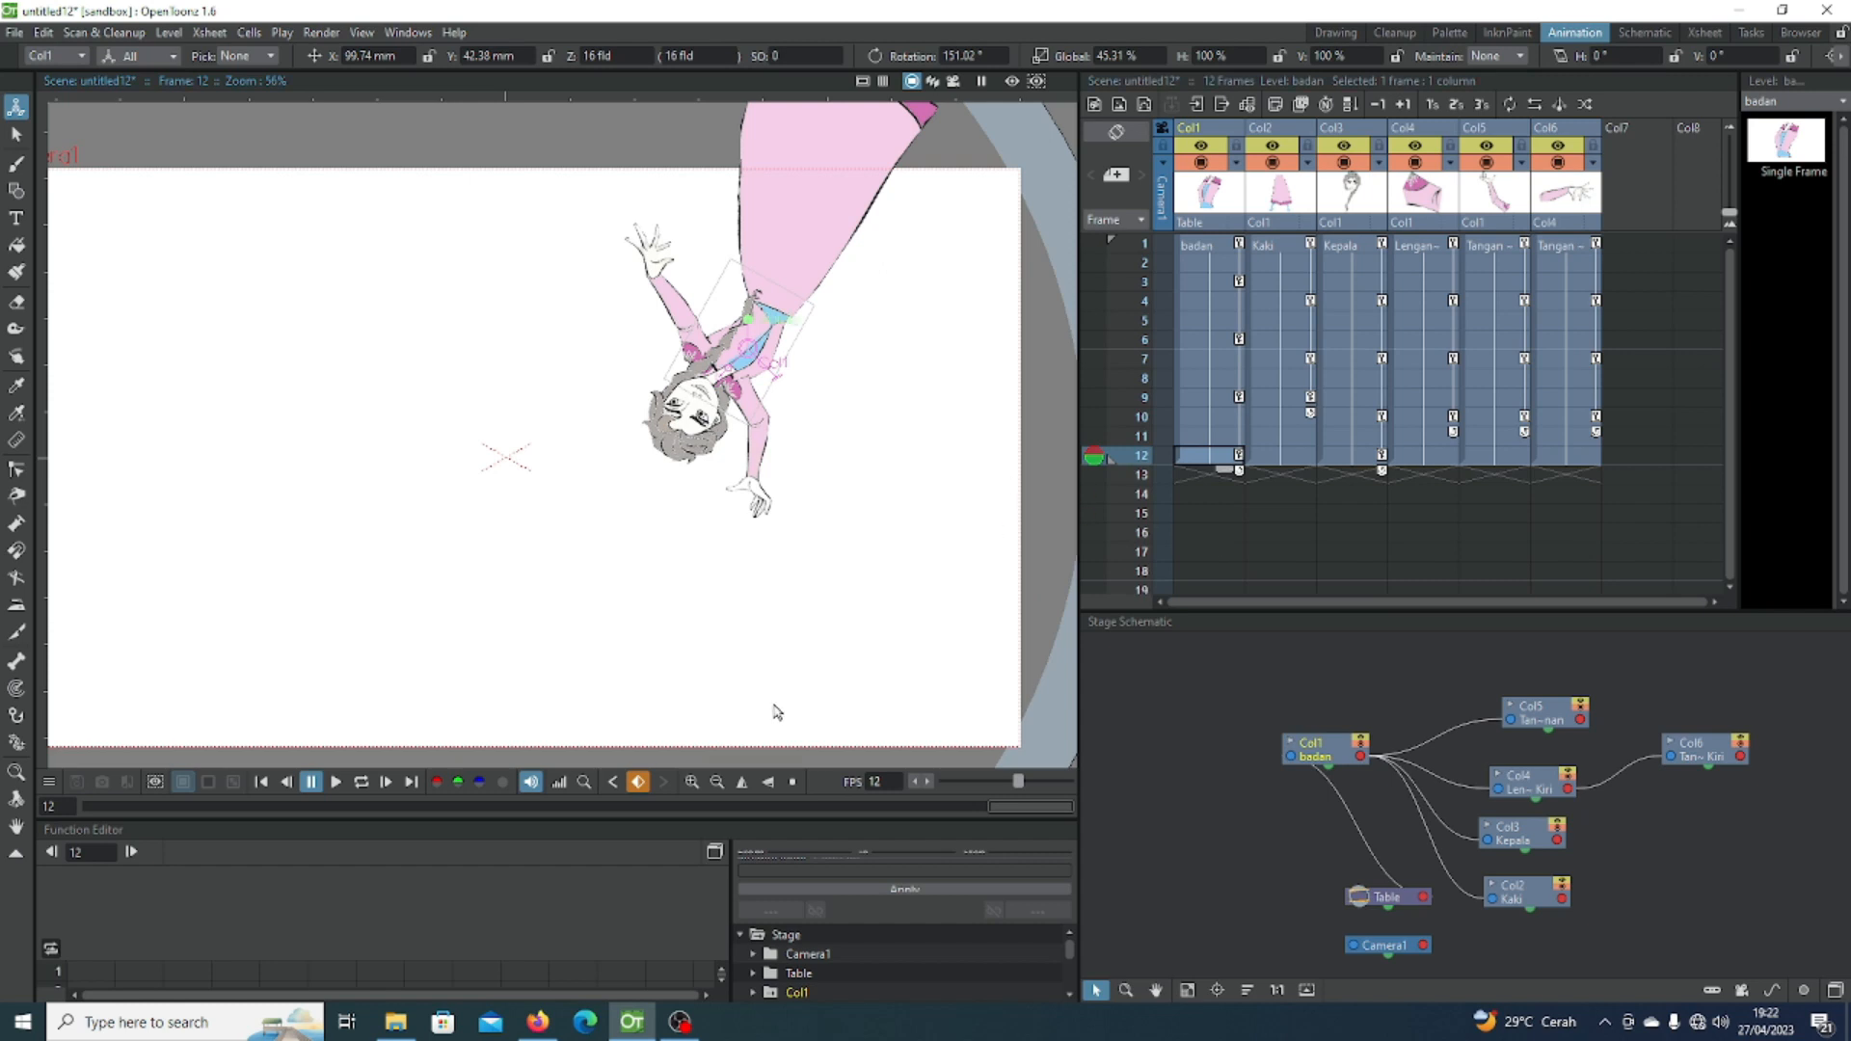
click(362, 782)
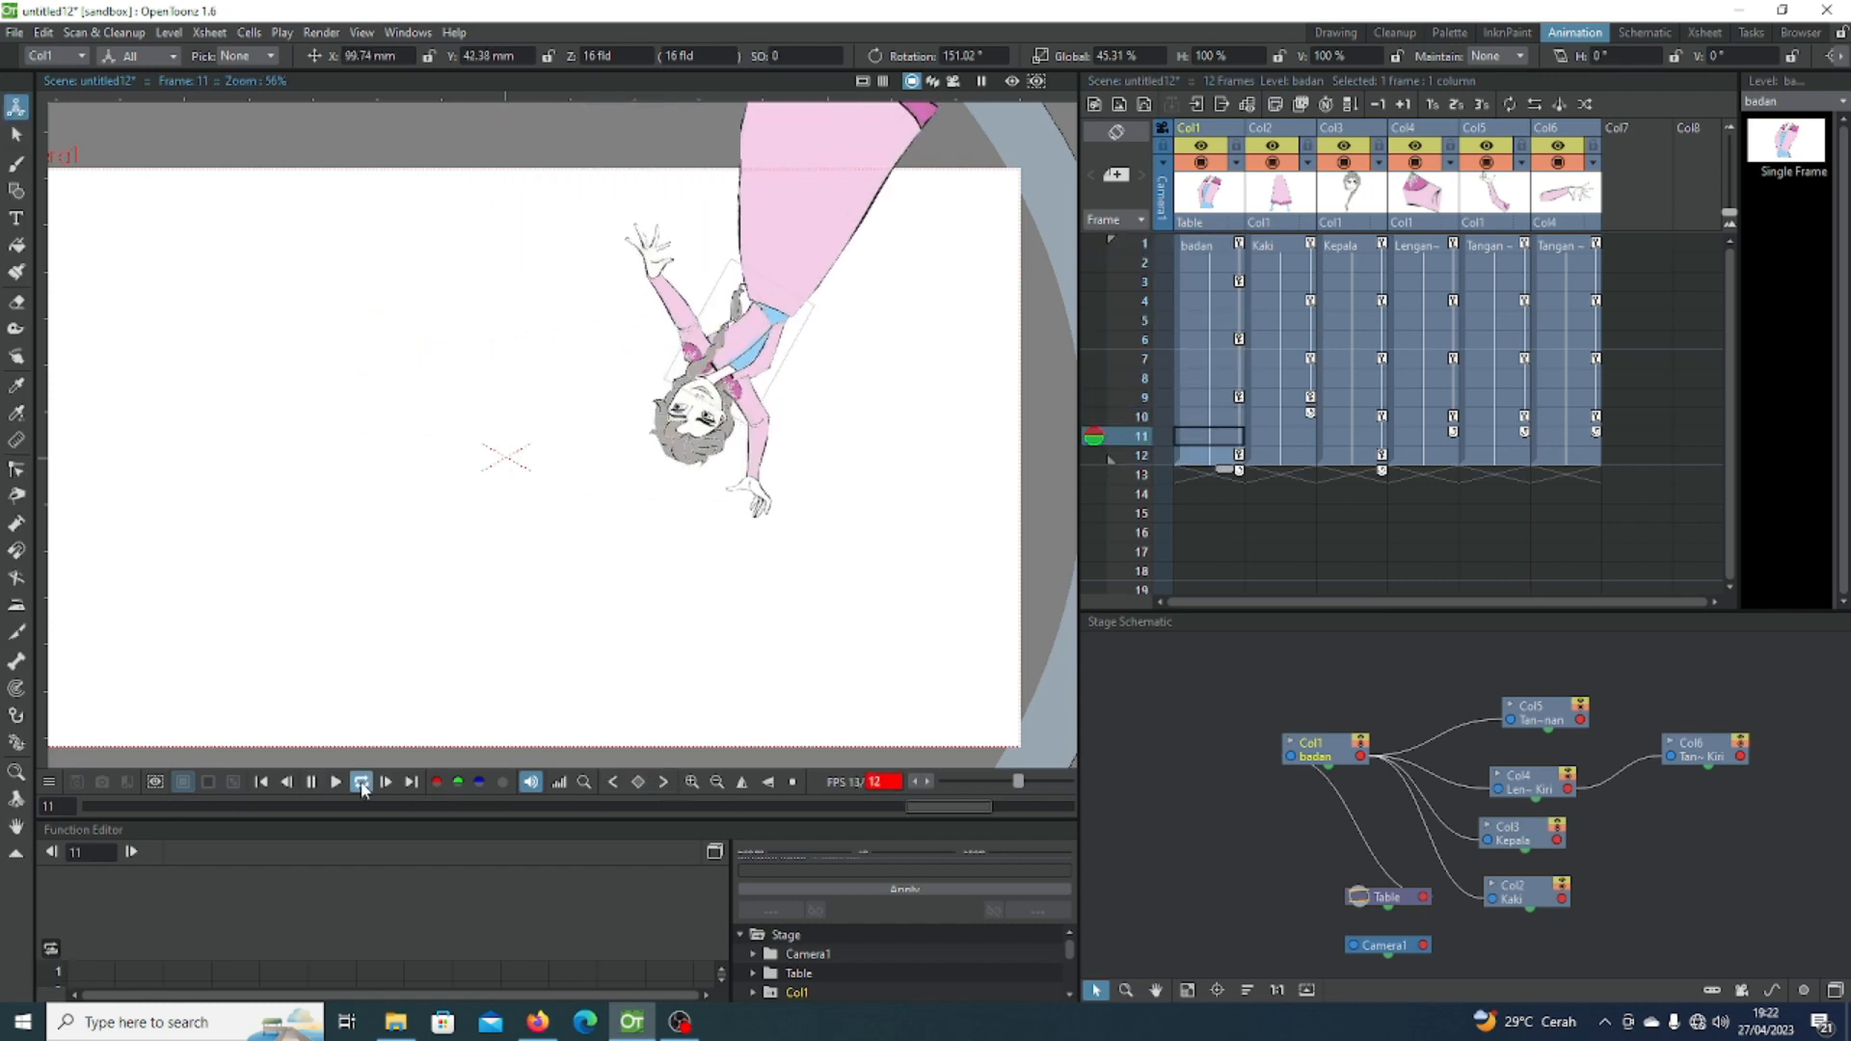
Step: Stop the playback at frame 12 and undo the badan rotation there
click(362, 784)
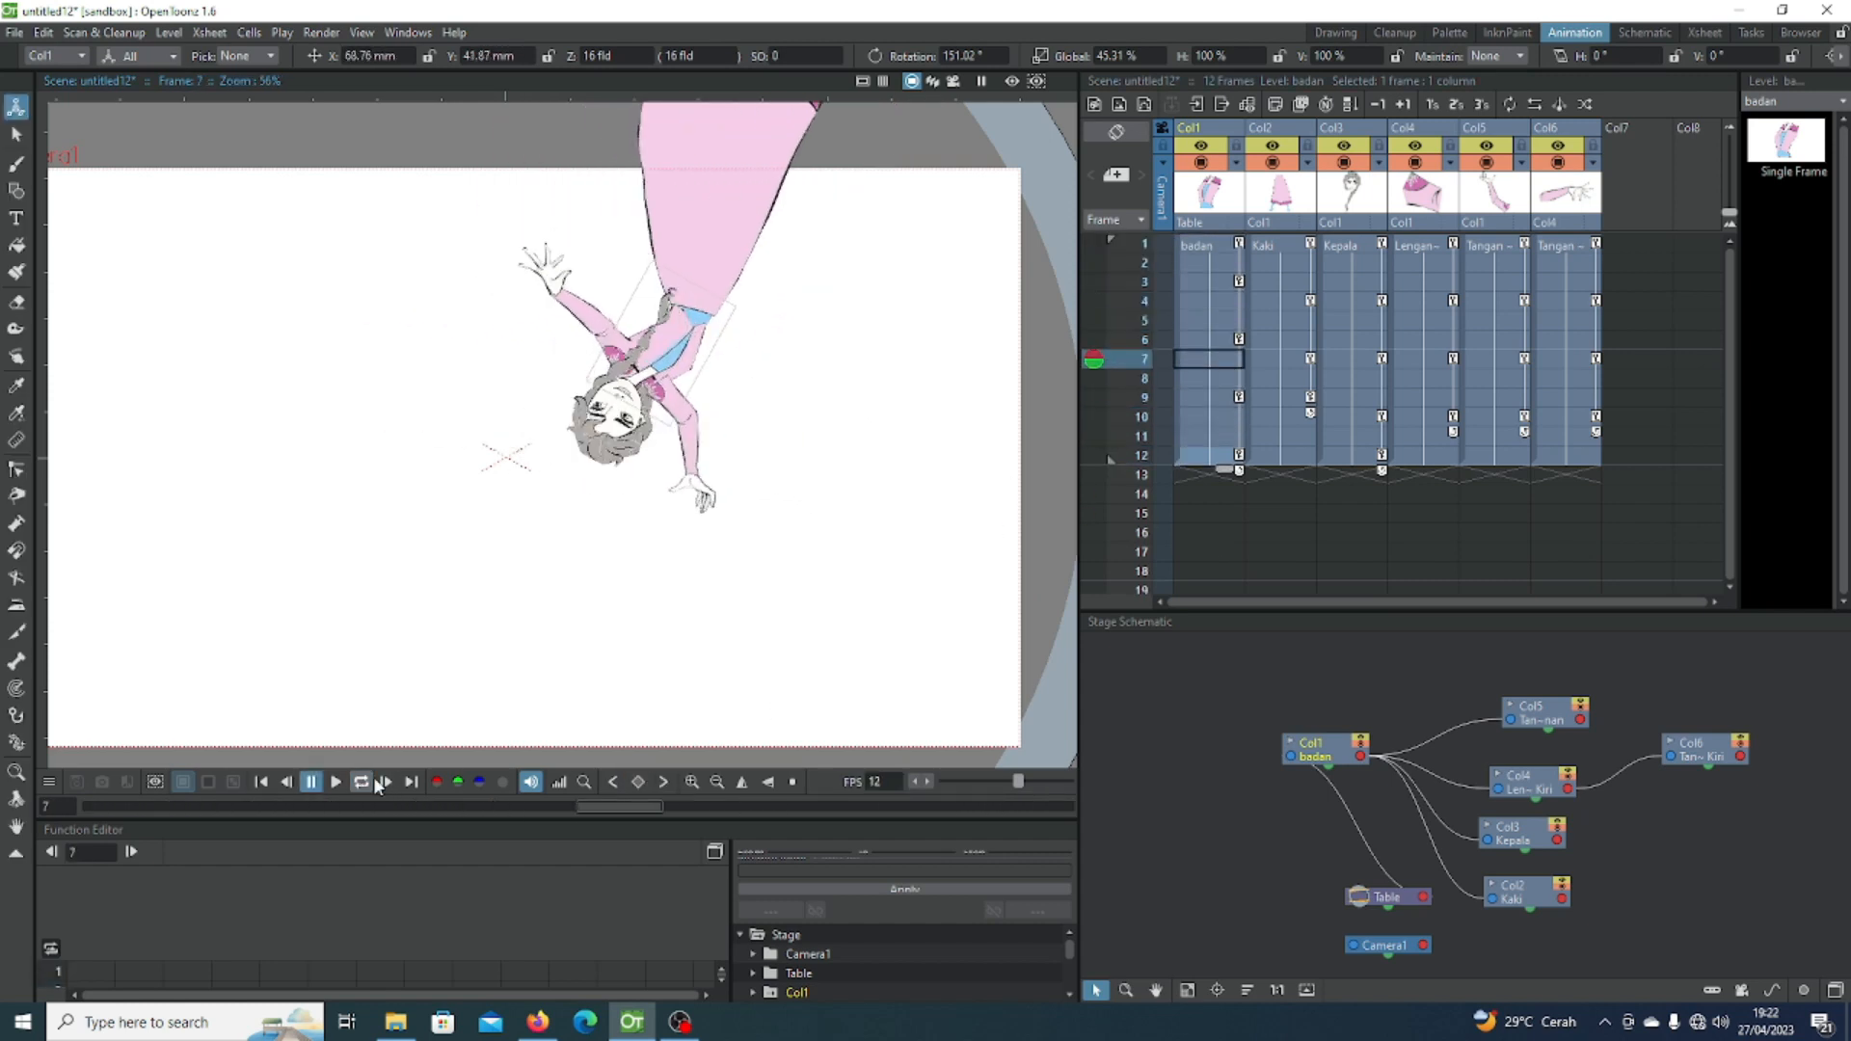
click(1212, 457)
key(ctrl+z)
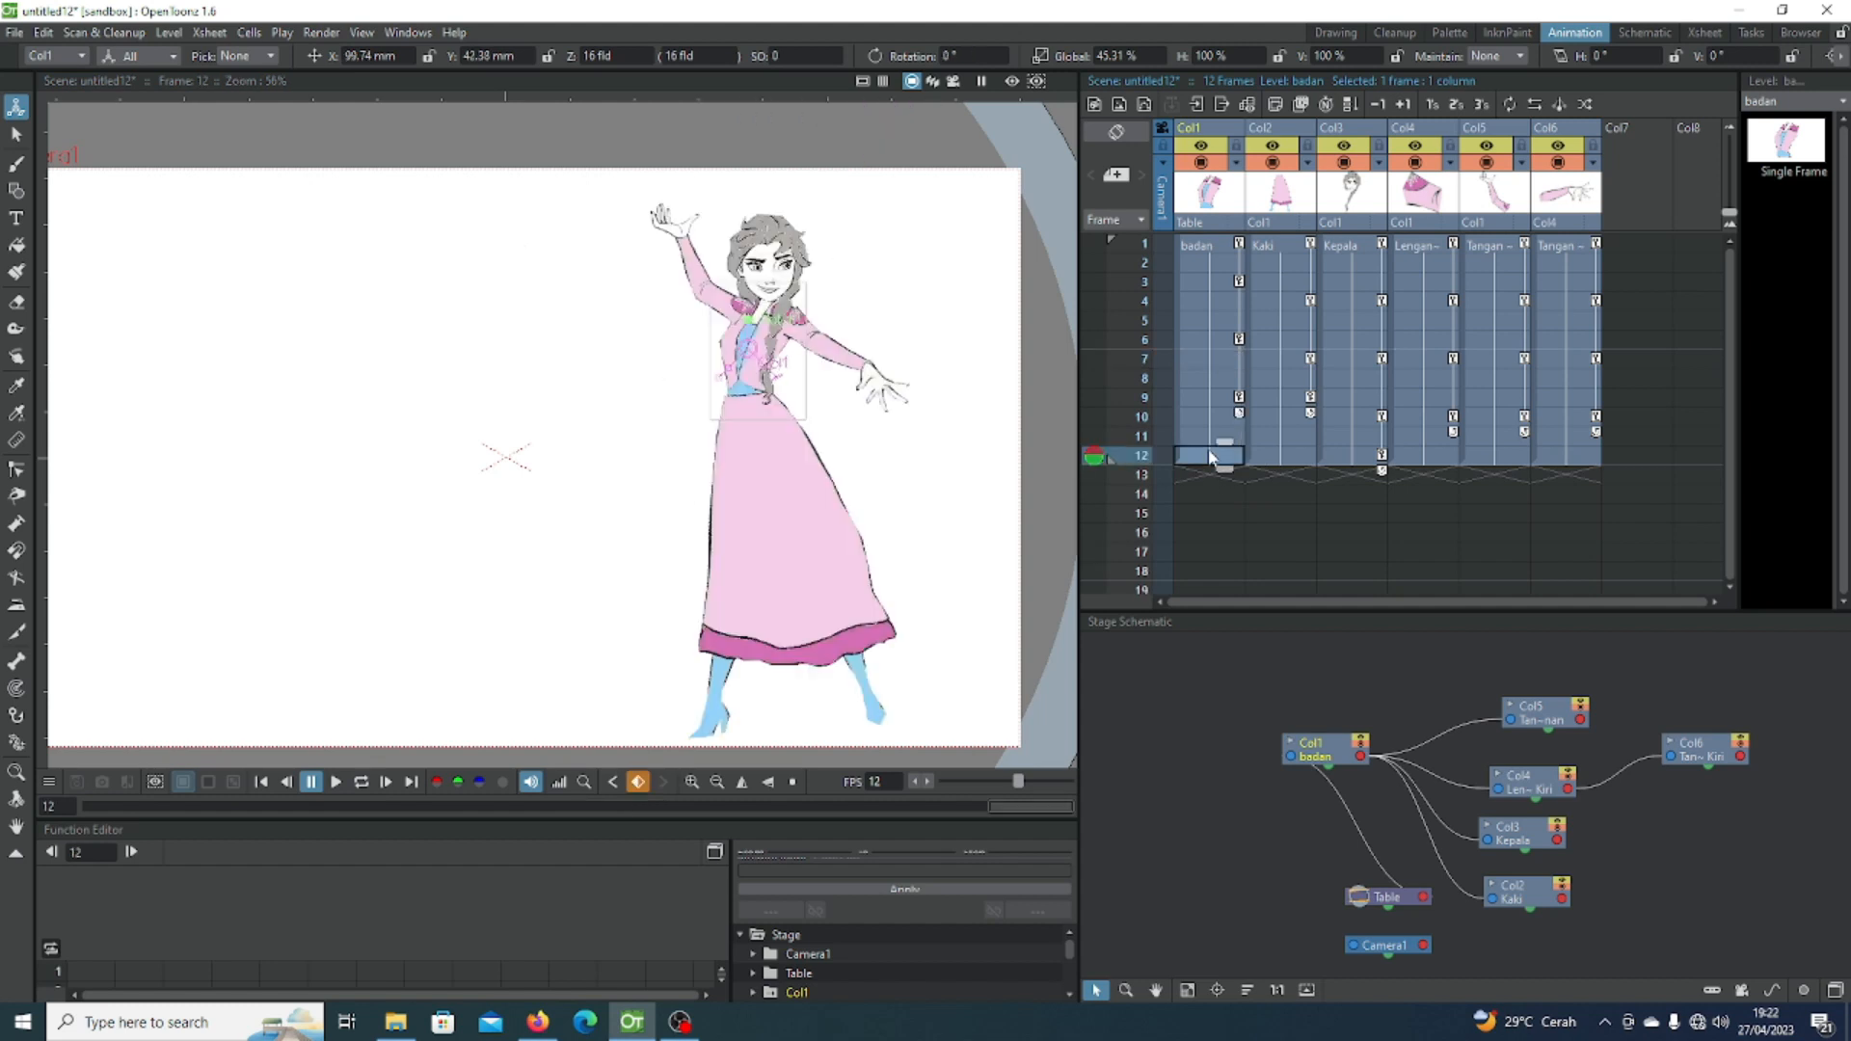
Step: Play the animation repeatedly in a loop and select the character's columns Col1 to Col6 in the Xsheet
click(361, 782)
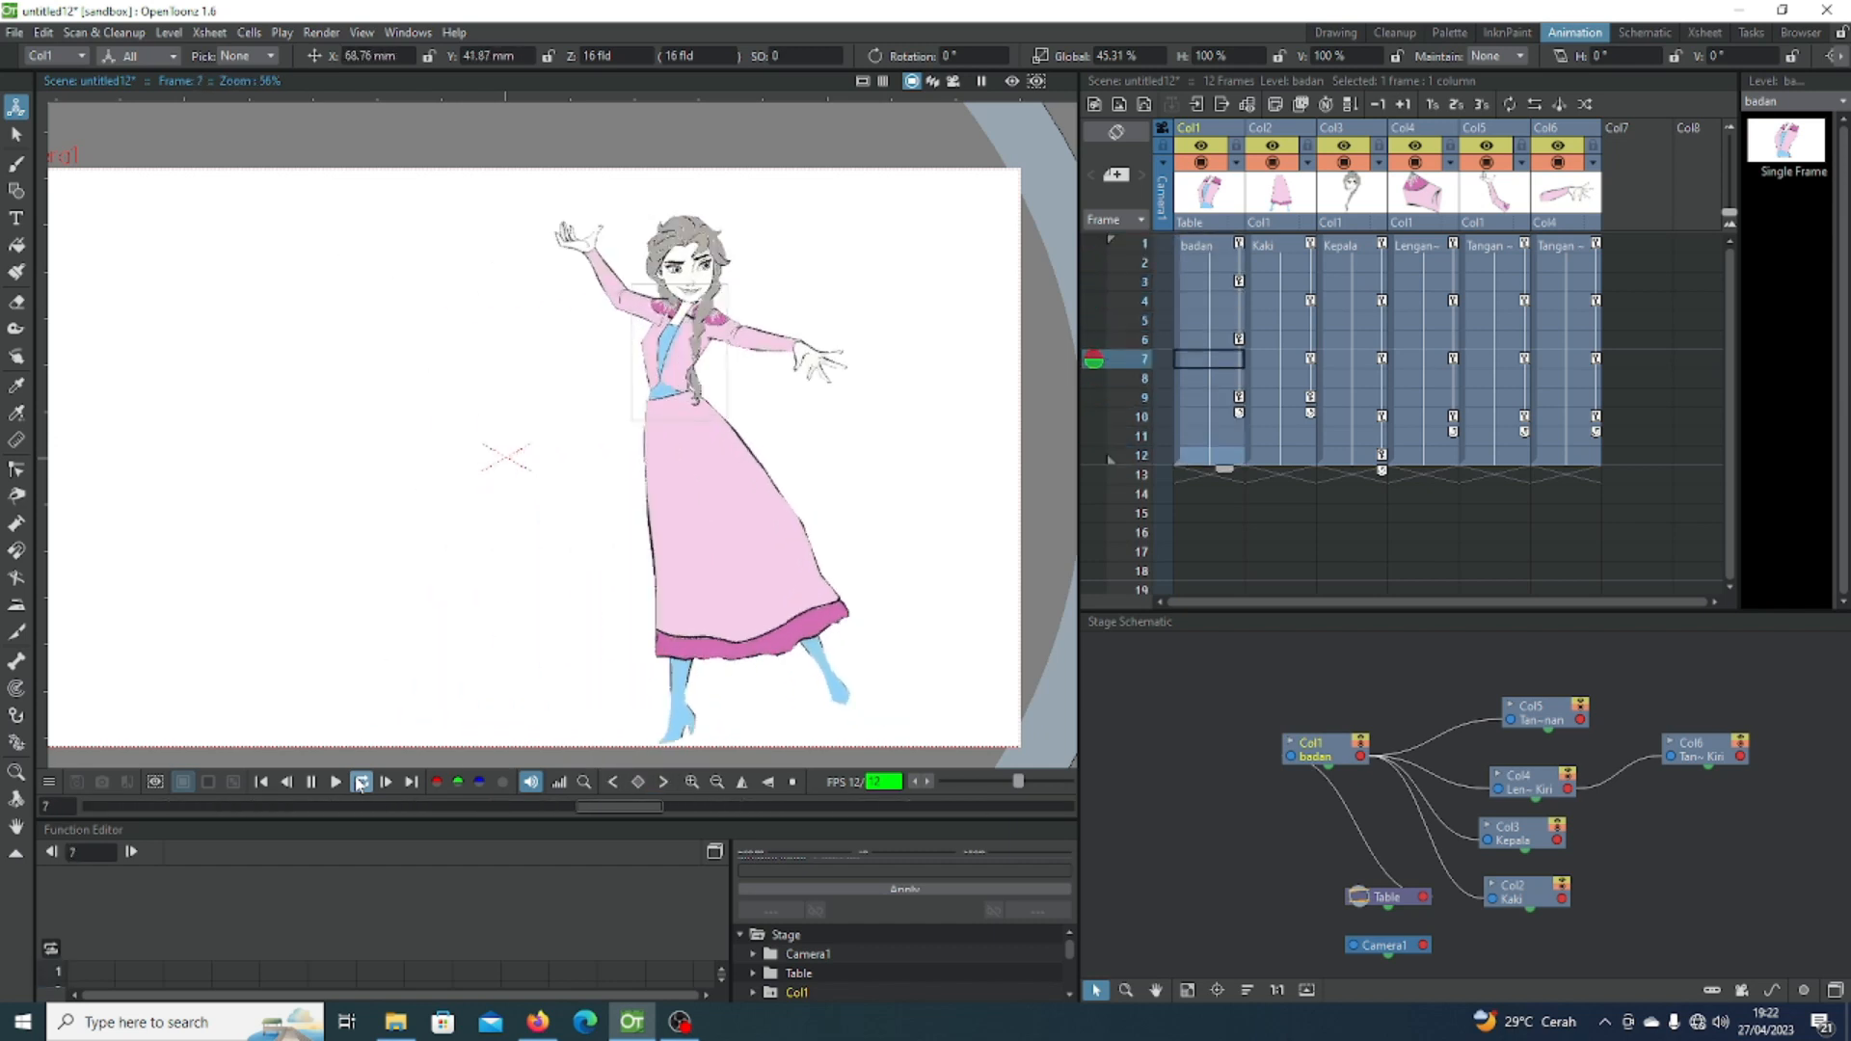
click(361, 785)
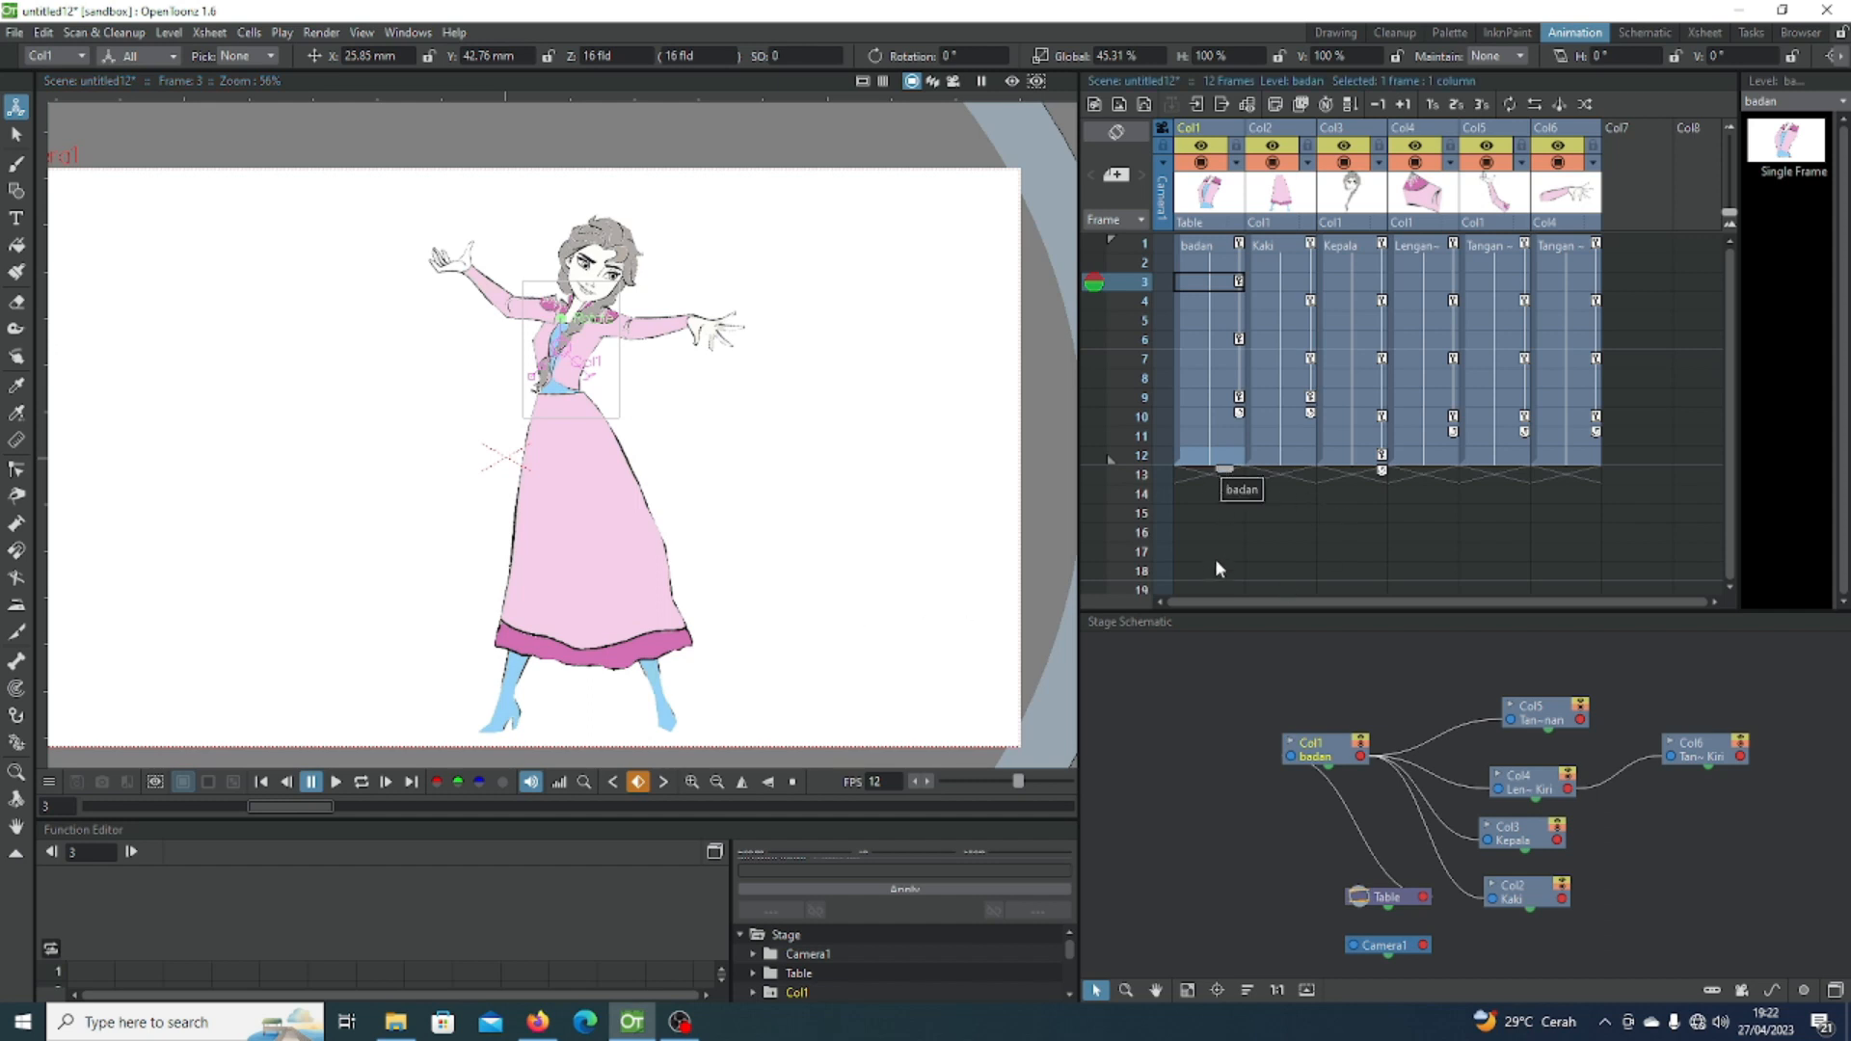
click(364, 787)
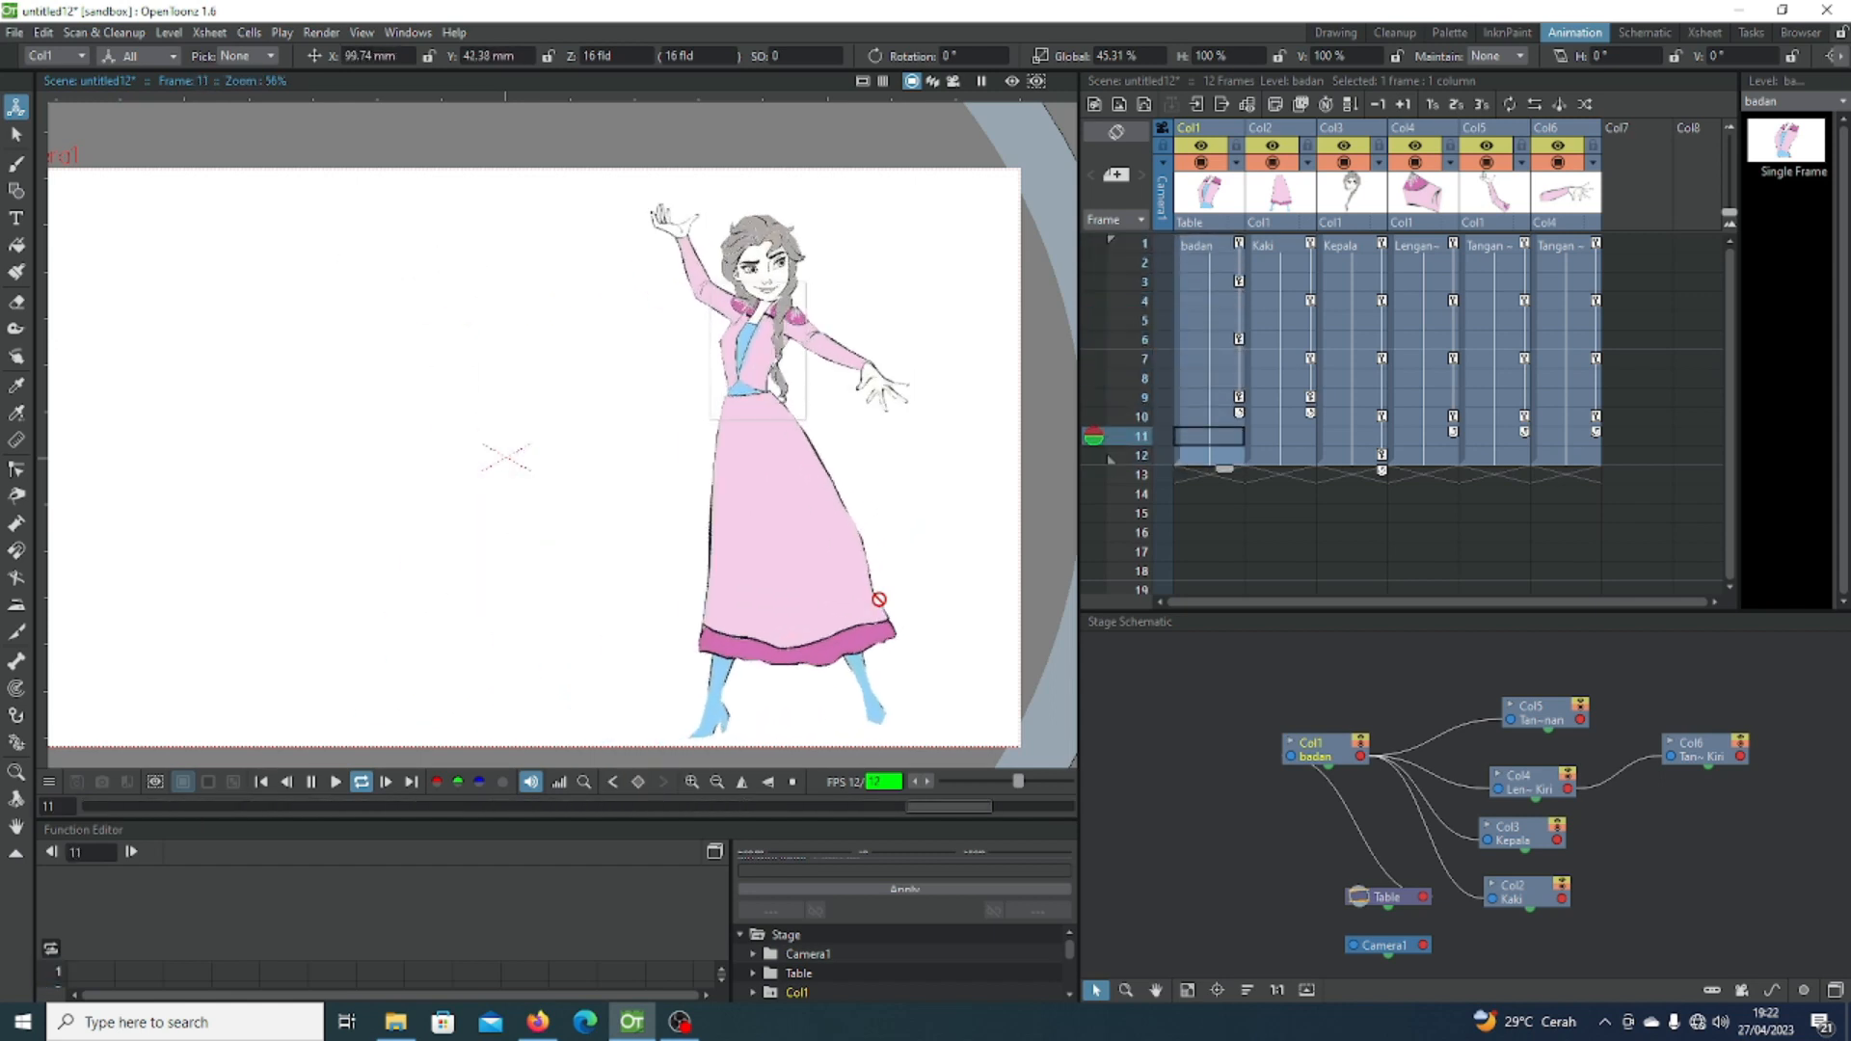
click(362, 782)
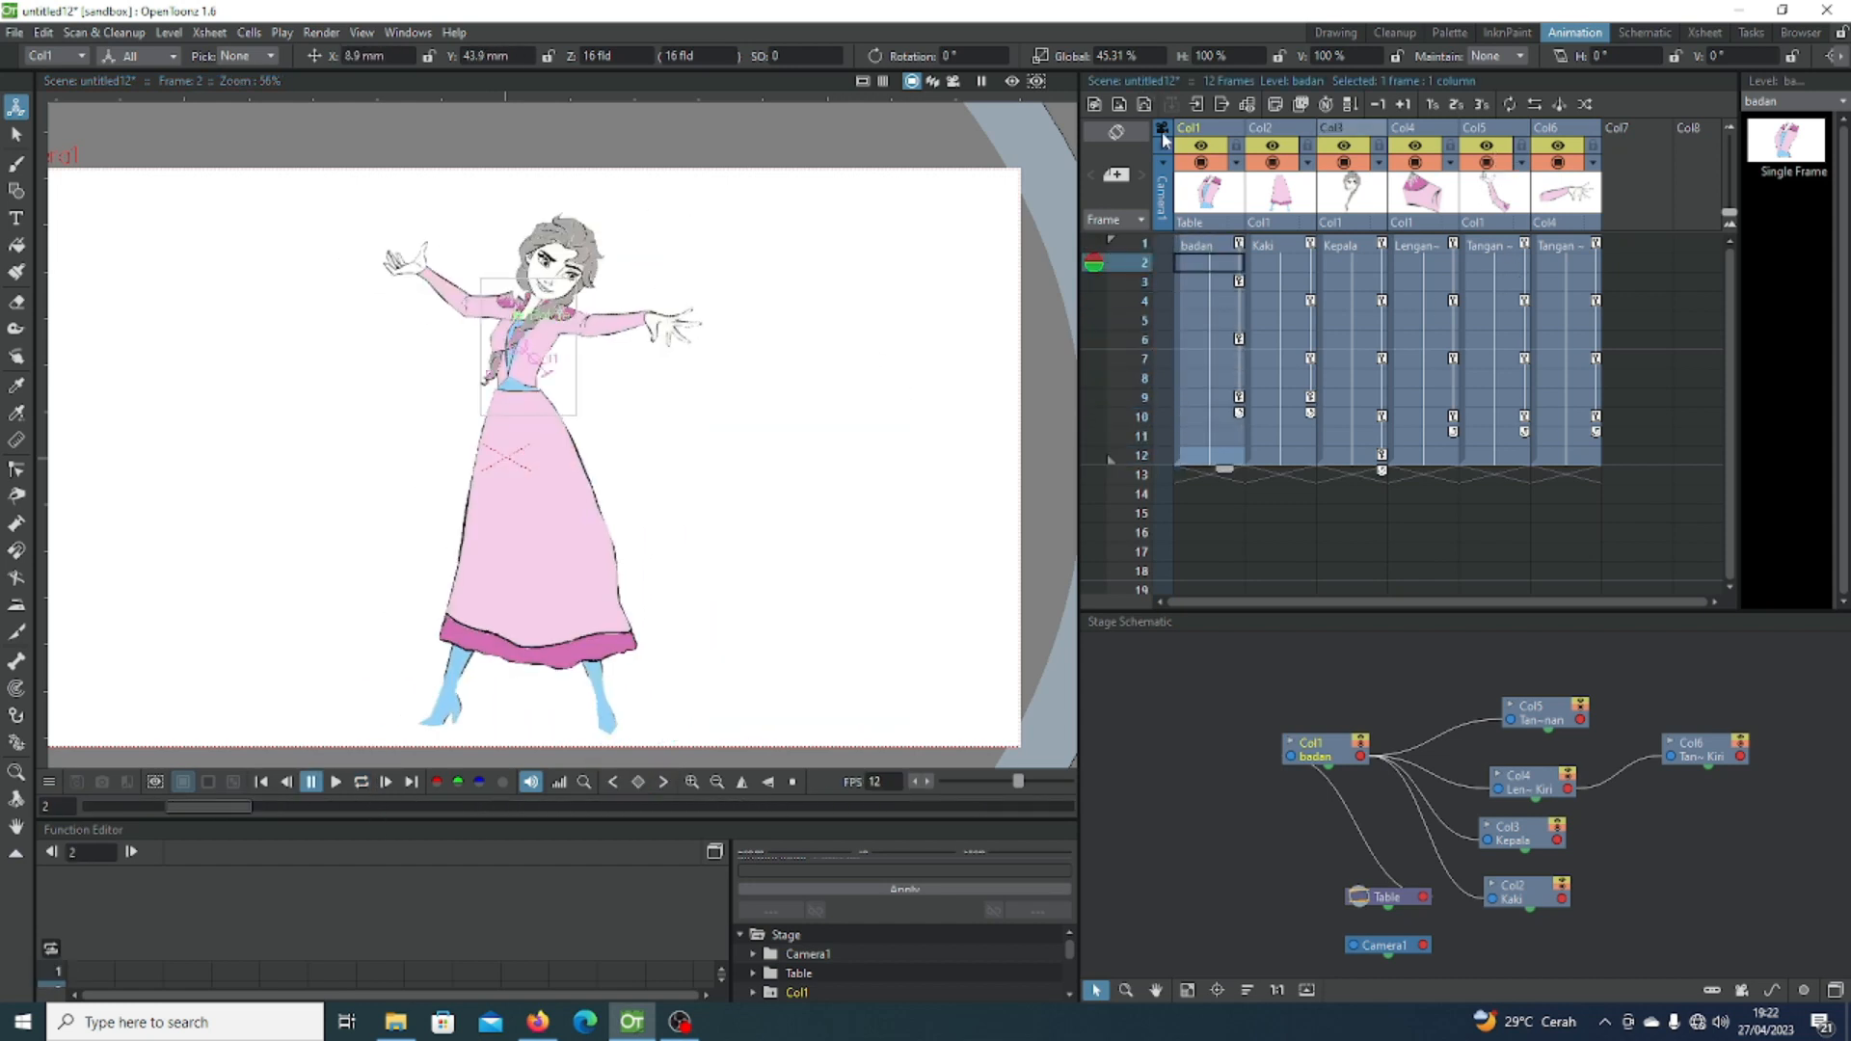
click(1200, 133)
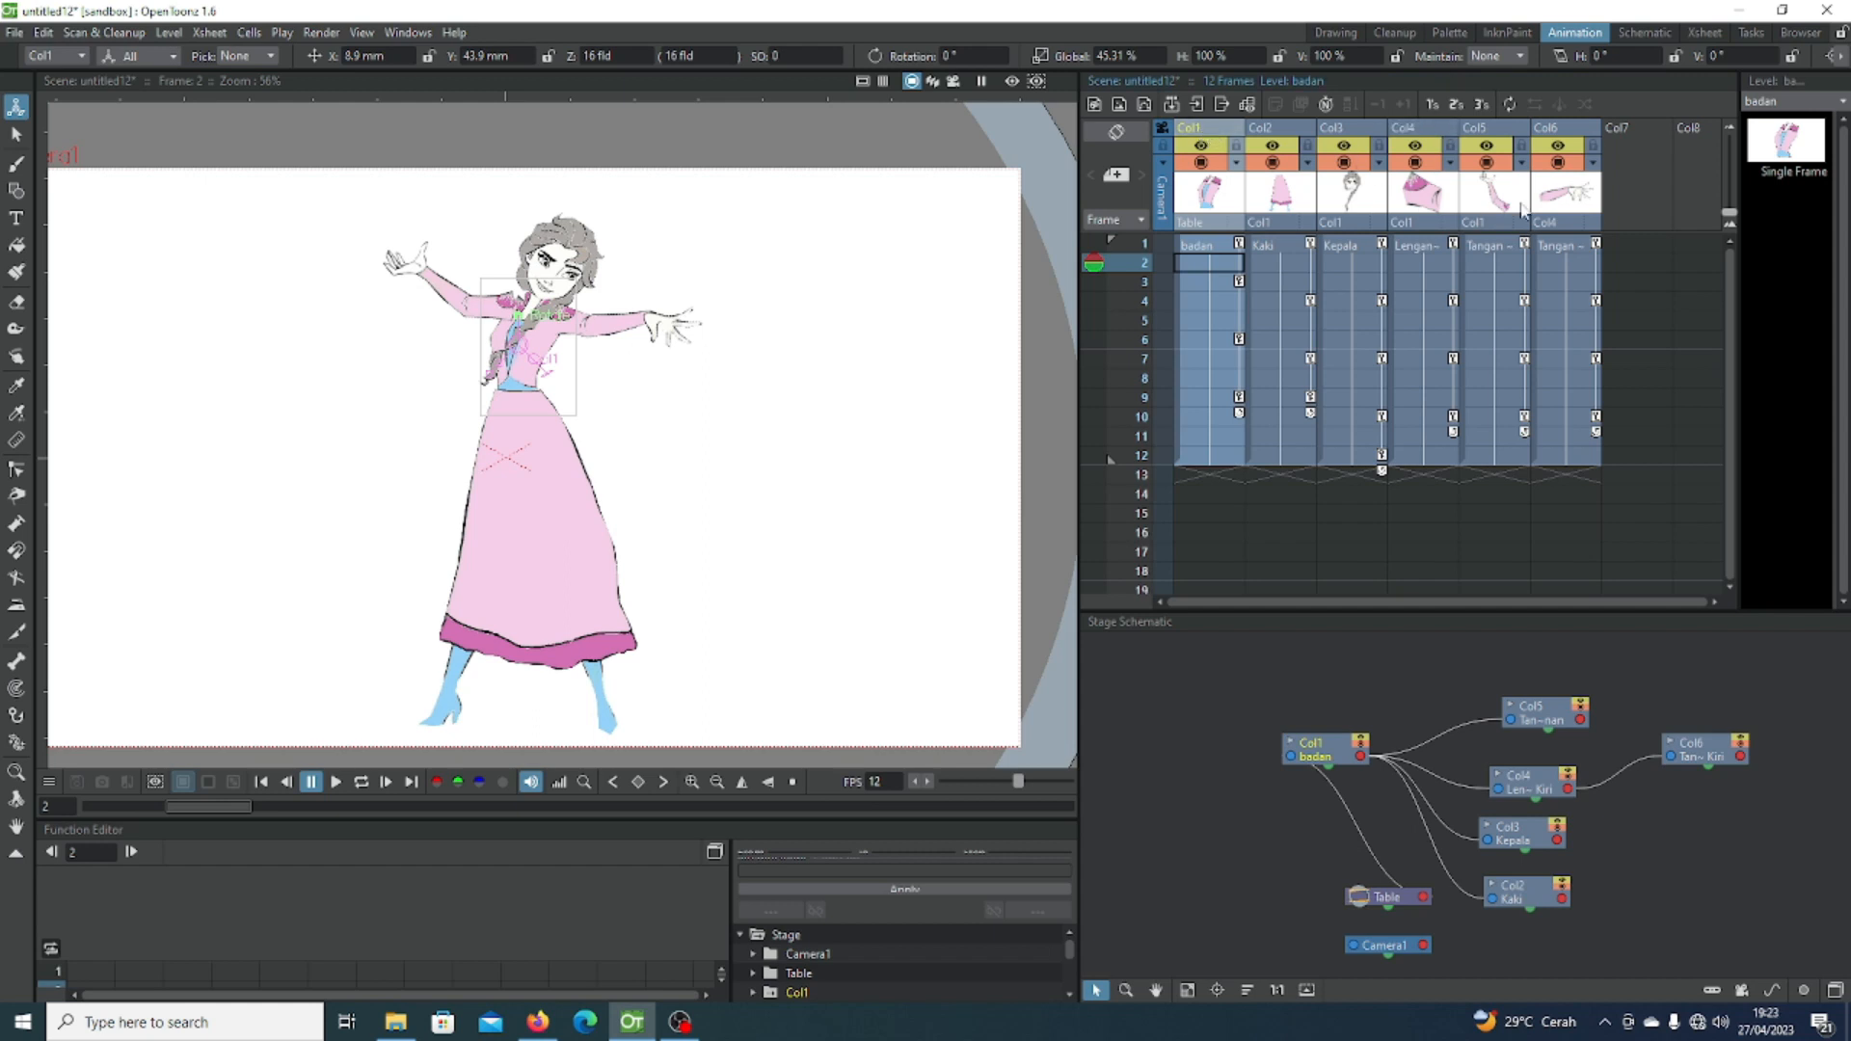
click(1590, 133)
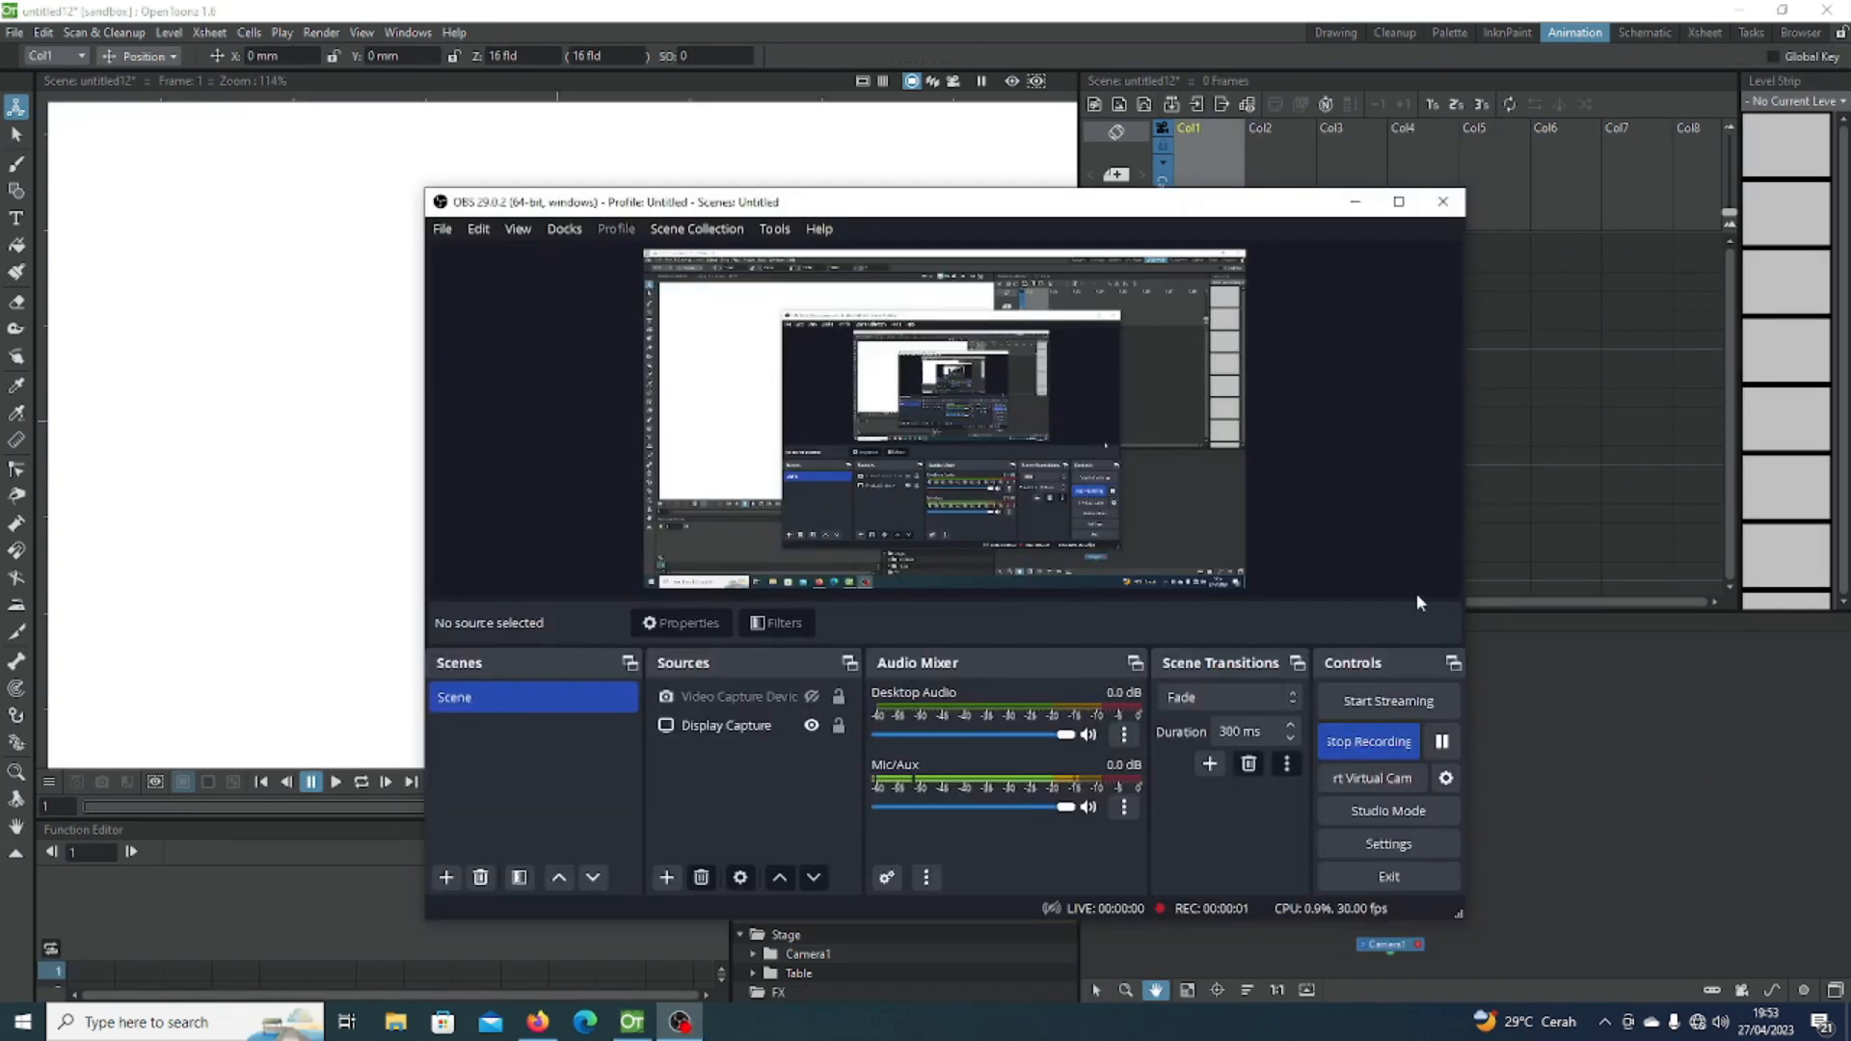
Step: Switch from OBS to OpenToonz and bring the whole camera frame into view
click(1354, 202)
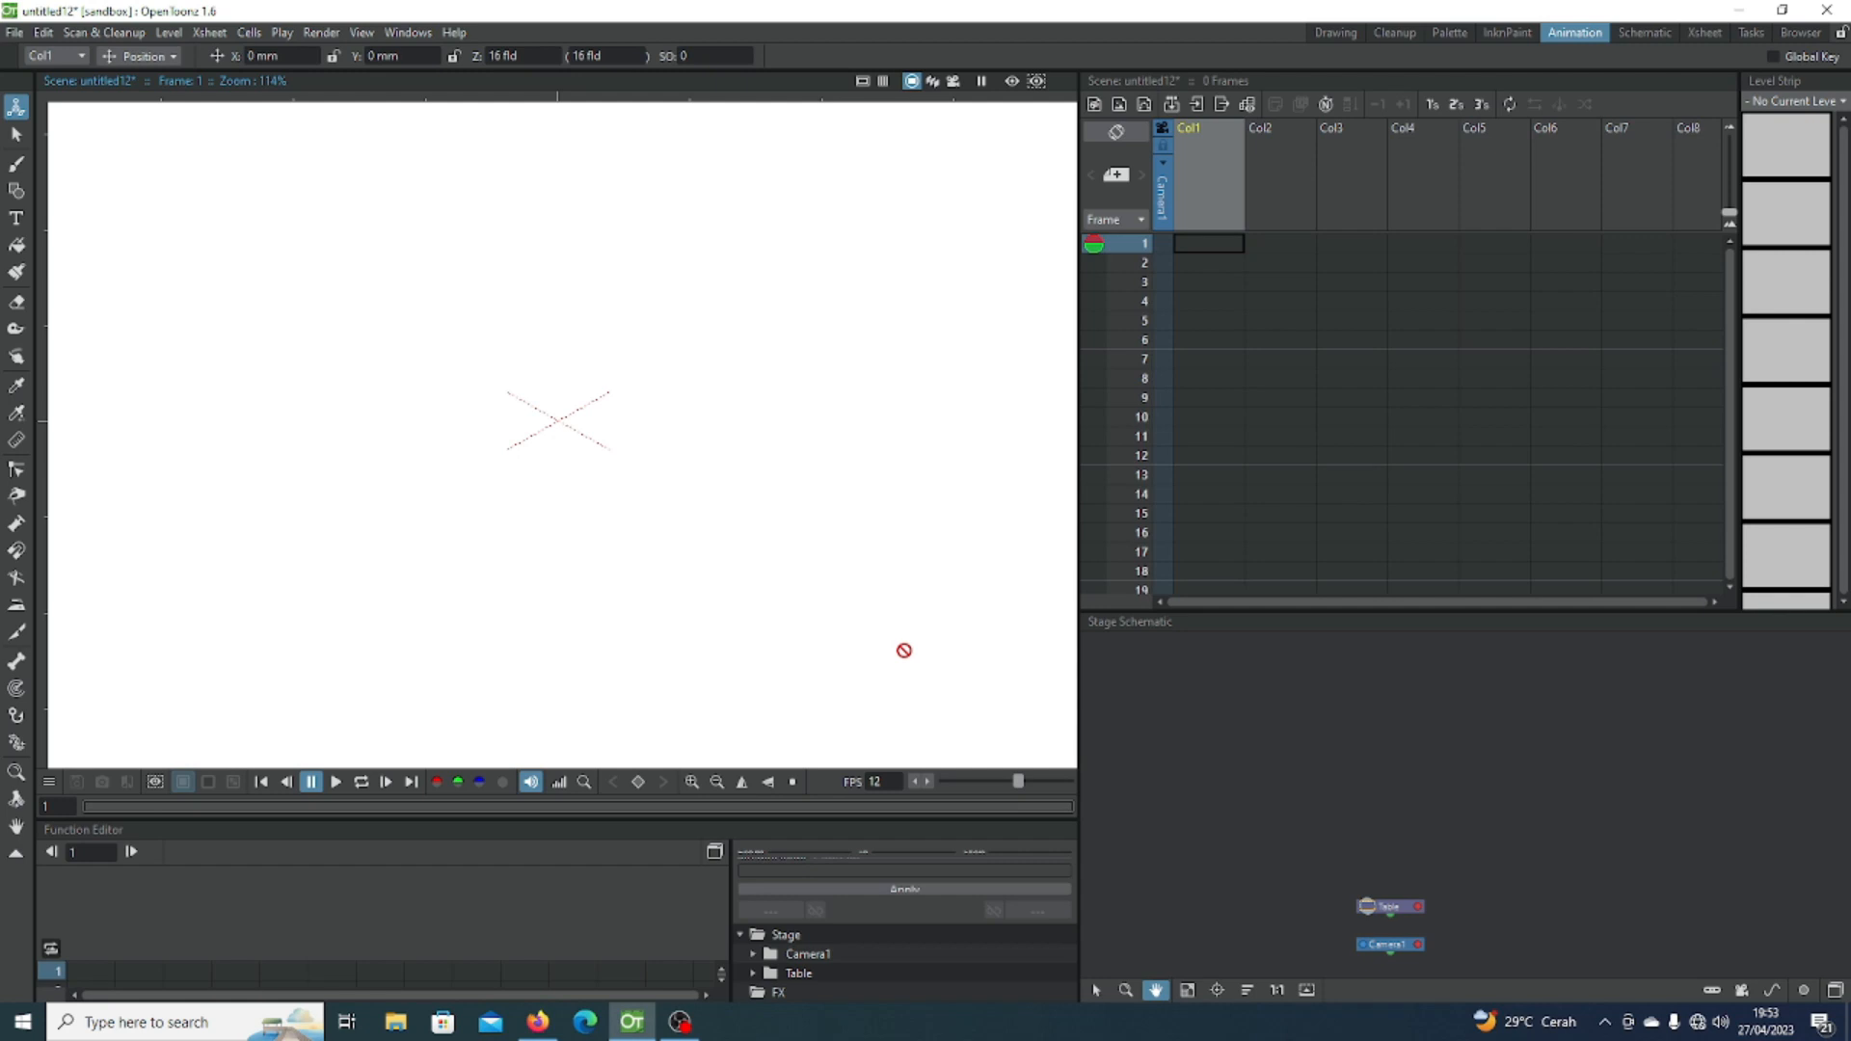
scroll(826, 521, down, 4)
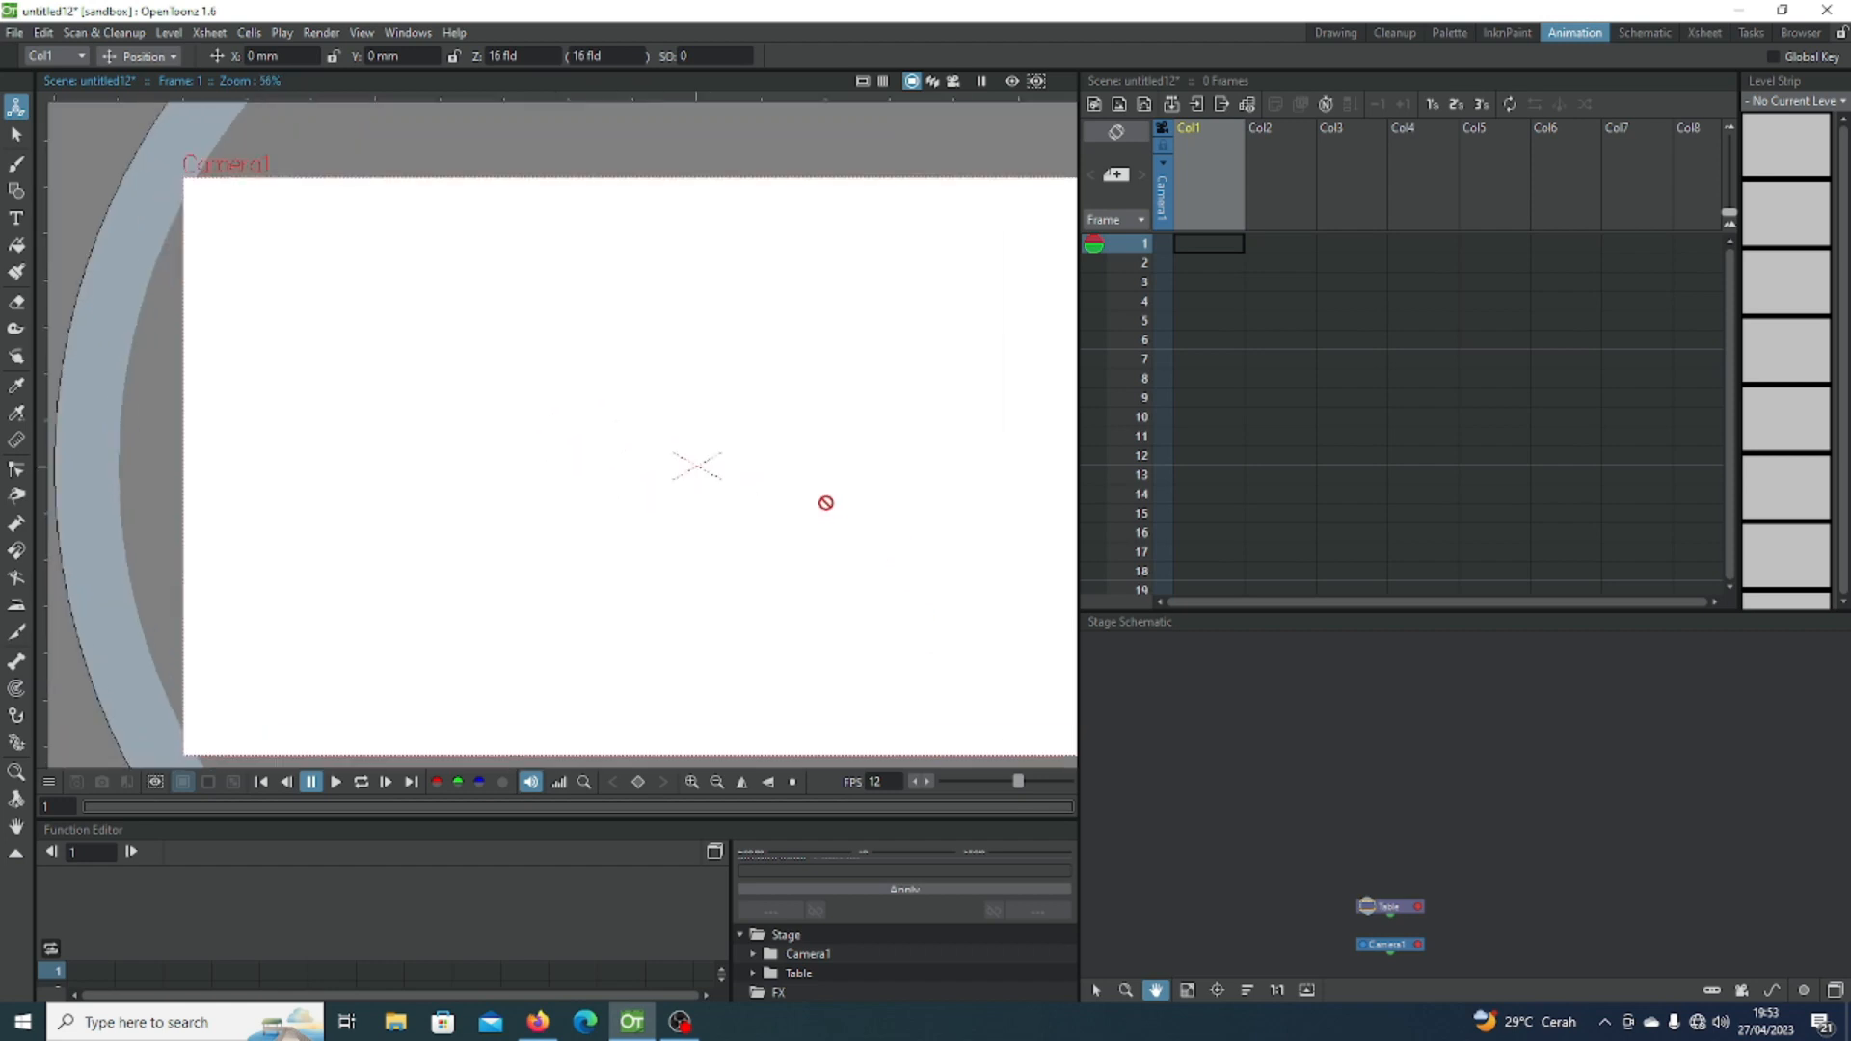
click(17, 827)
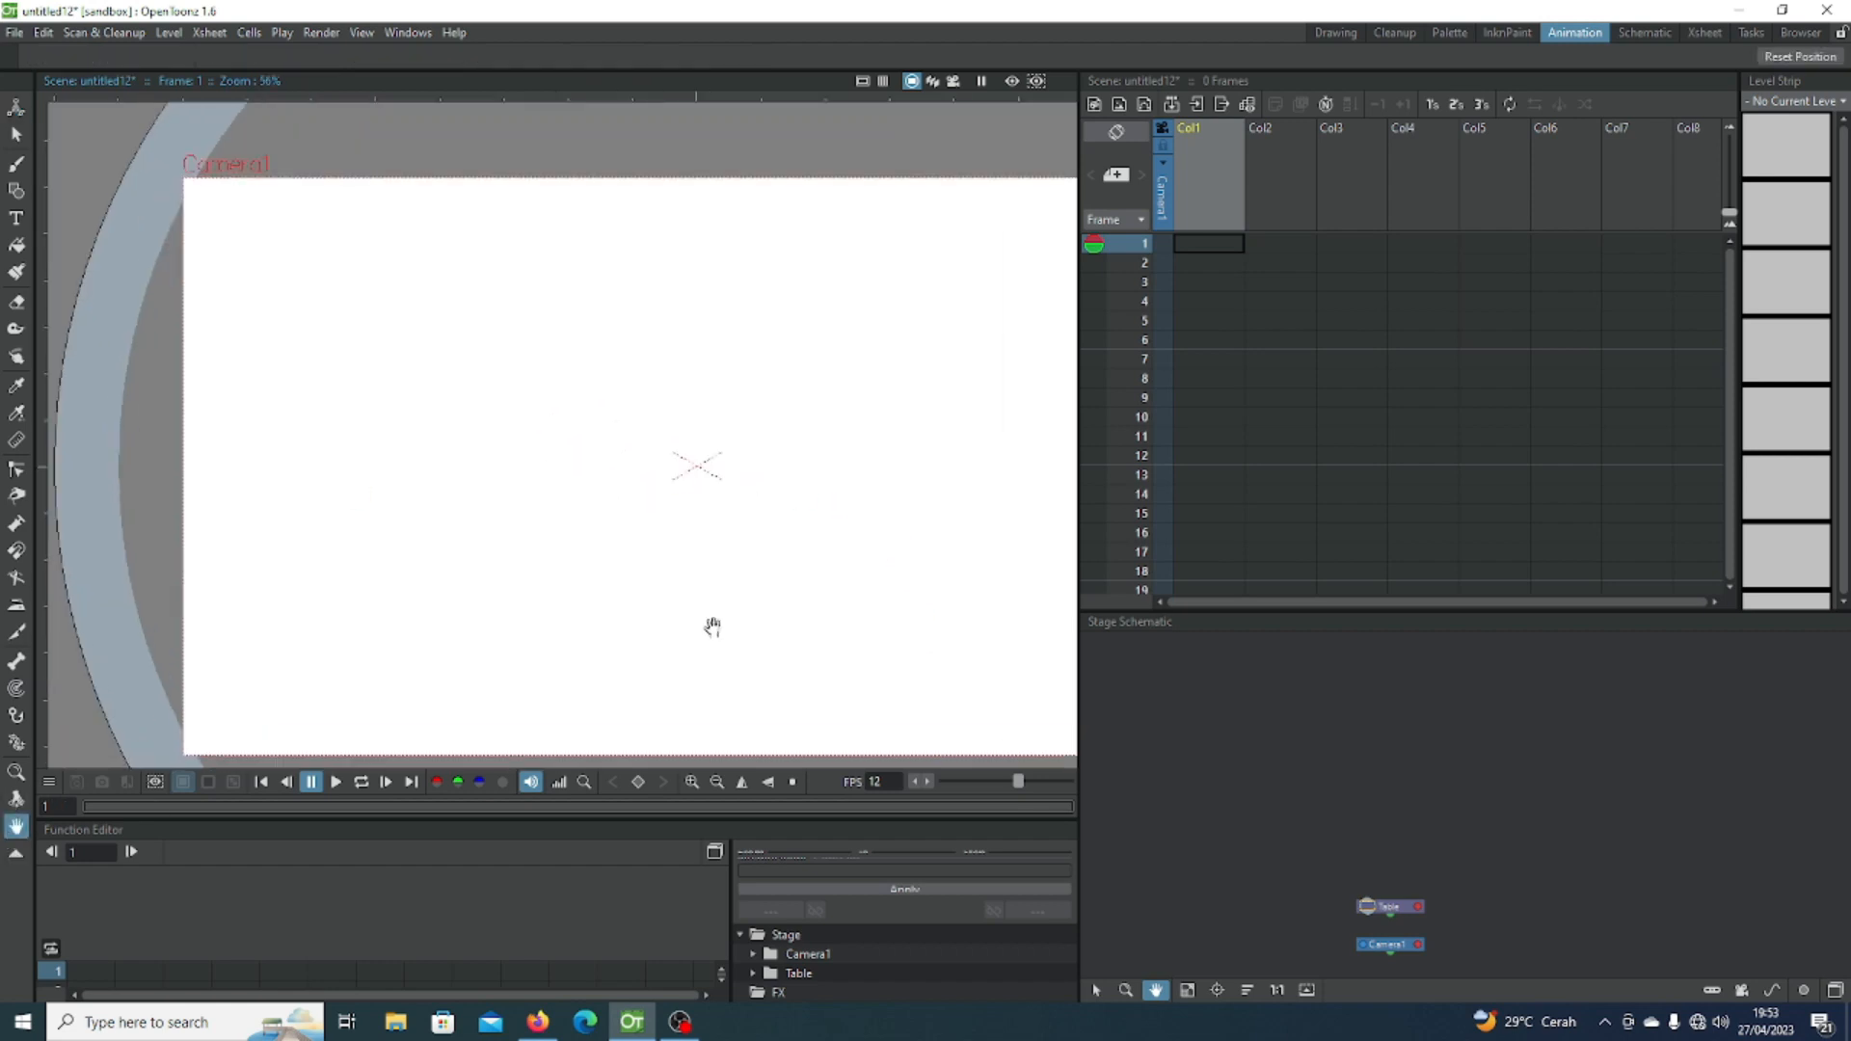
drag(713, 627, 558, 587)
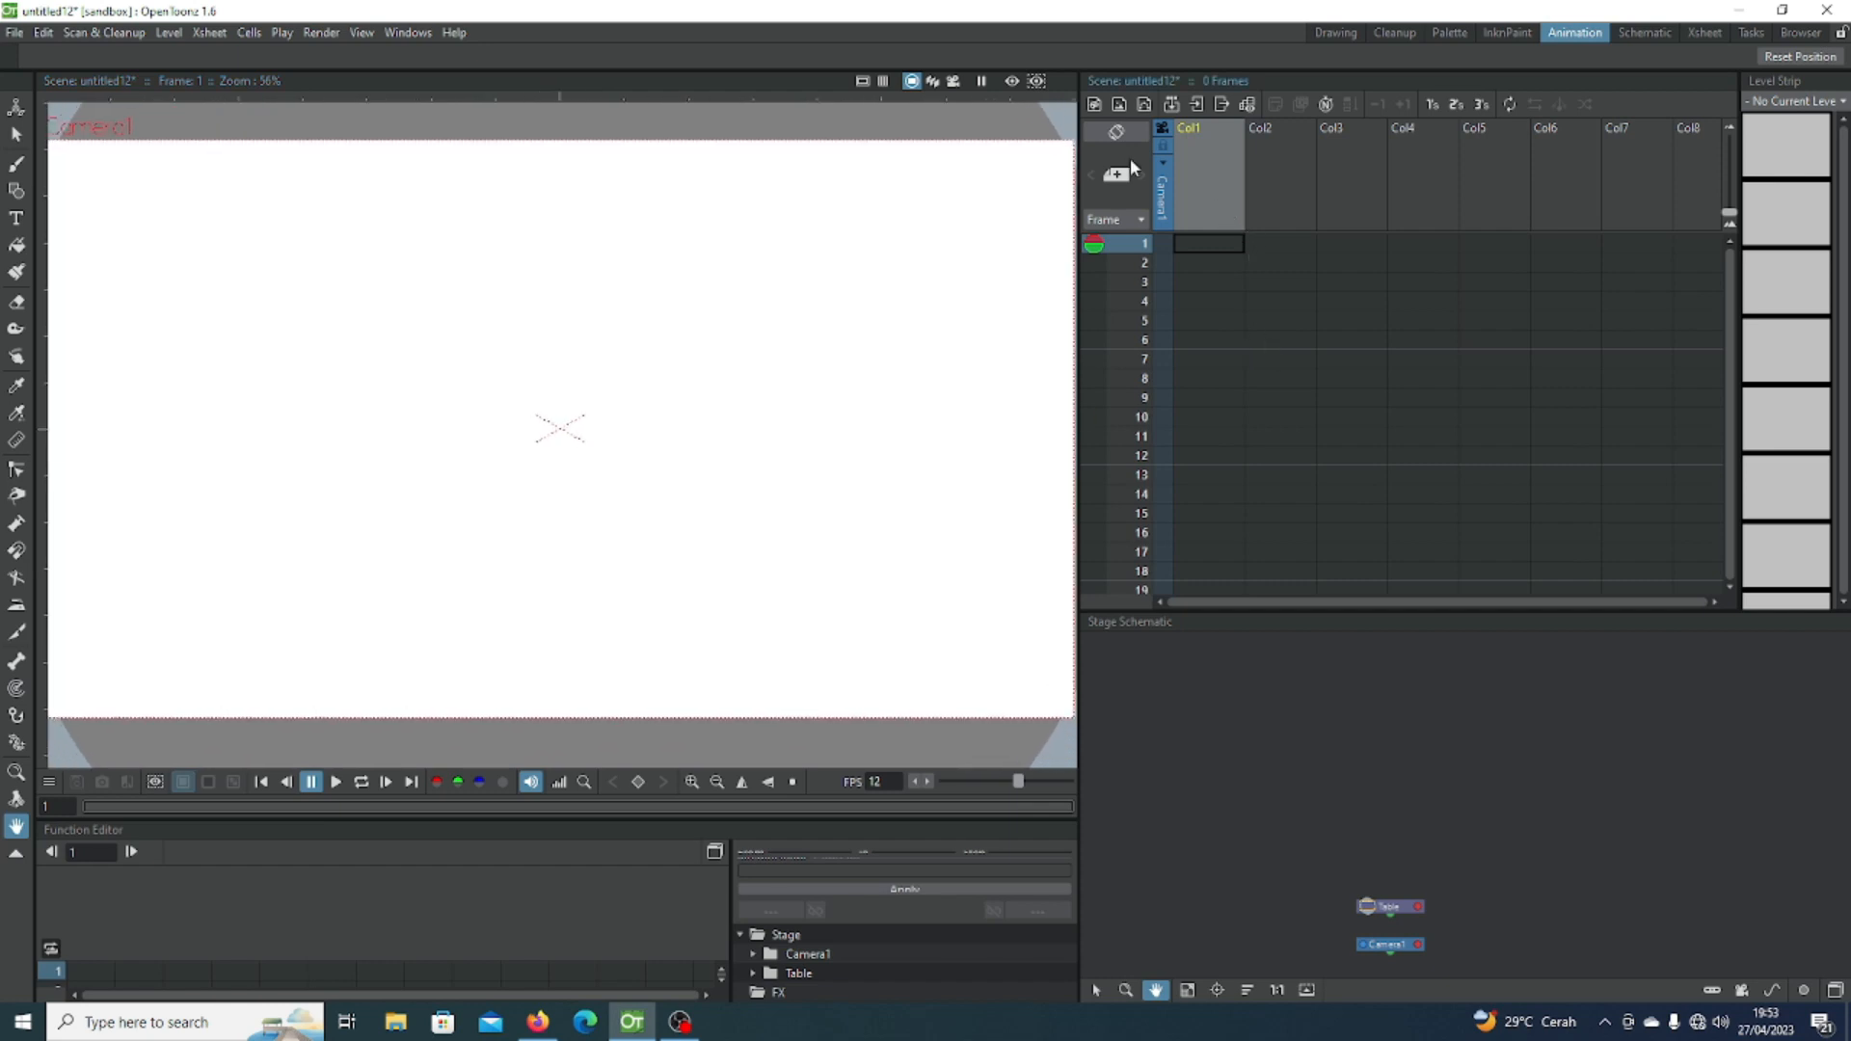
Step: Create a raster level named Badan03 in Col1
click(1120, 108)
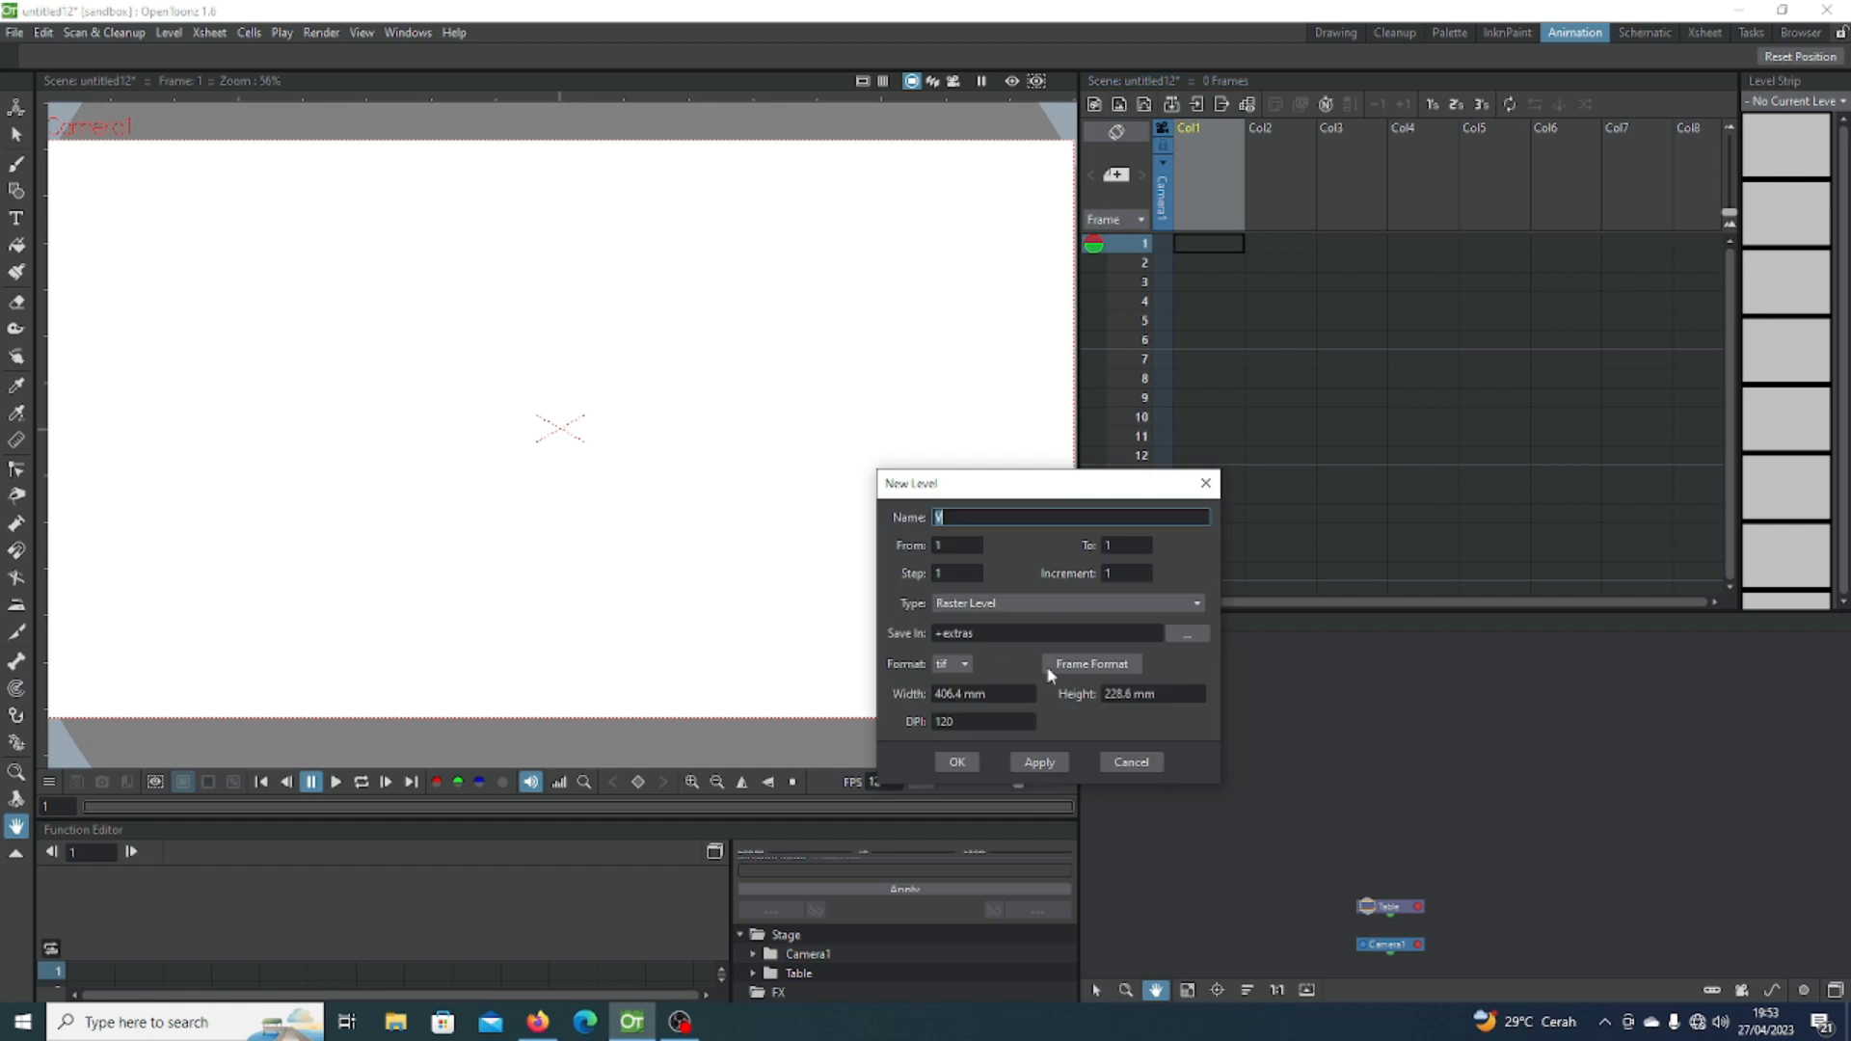
click(992, 513)
key(BackSpace)
text(bADA)
key(BackSpace)
key(BackSpace)
key(BackSpace)
key(BackSpace)
text(Badan03)
click(956, 762)
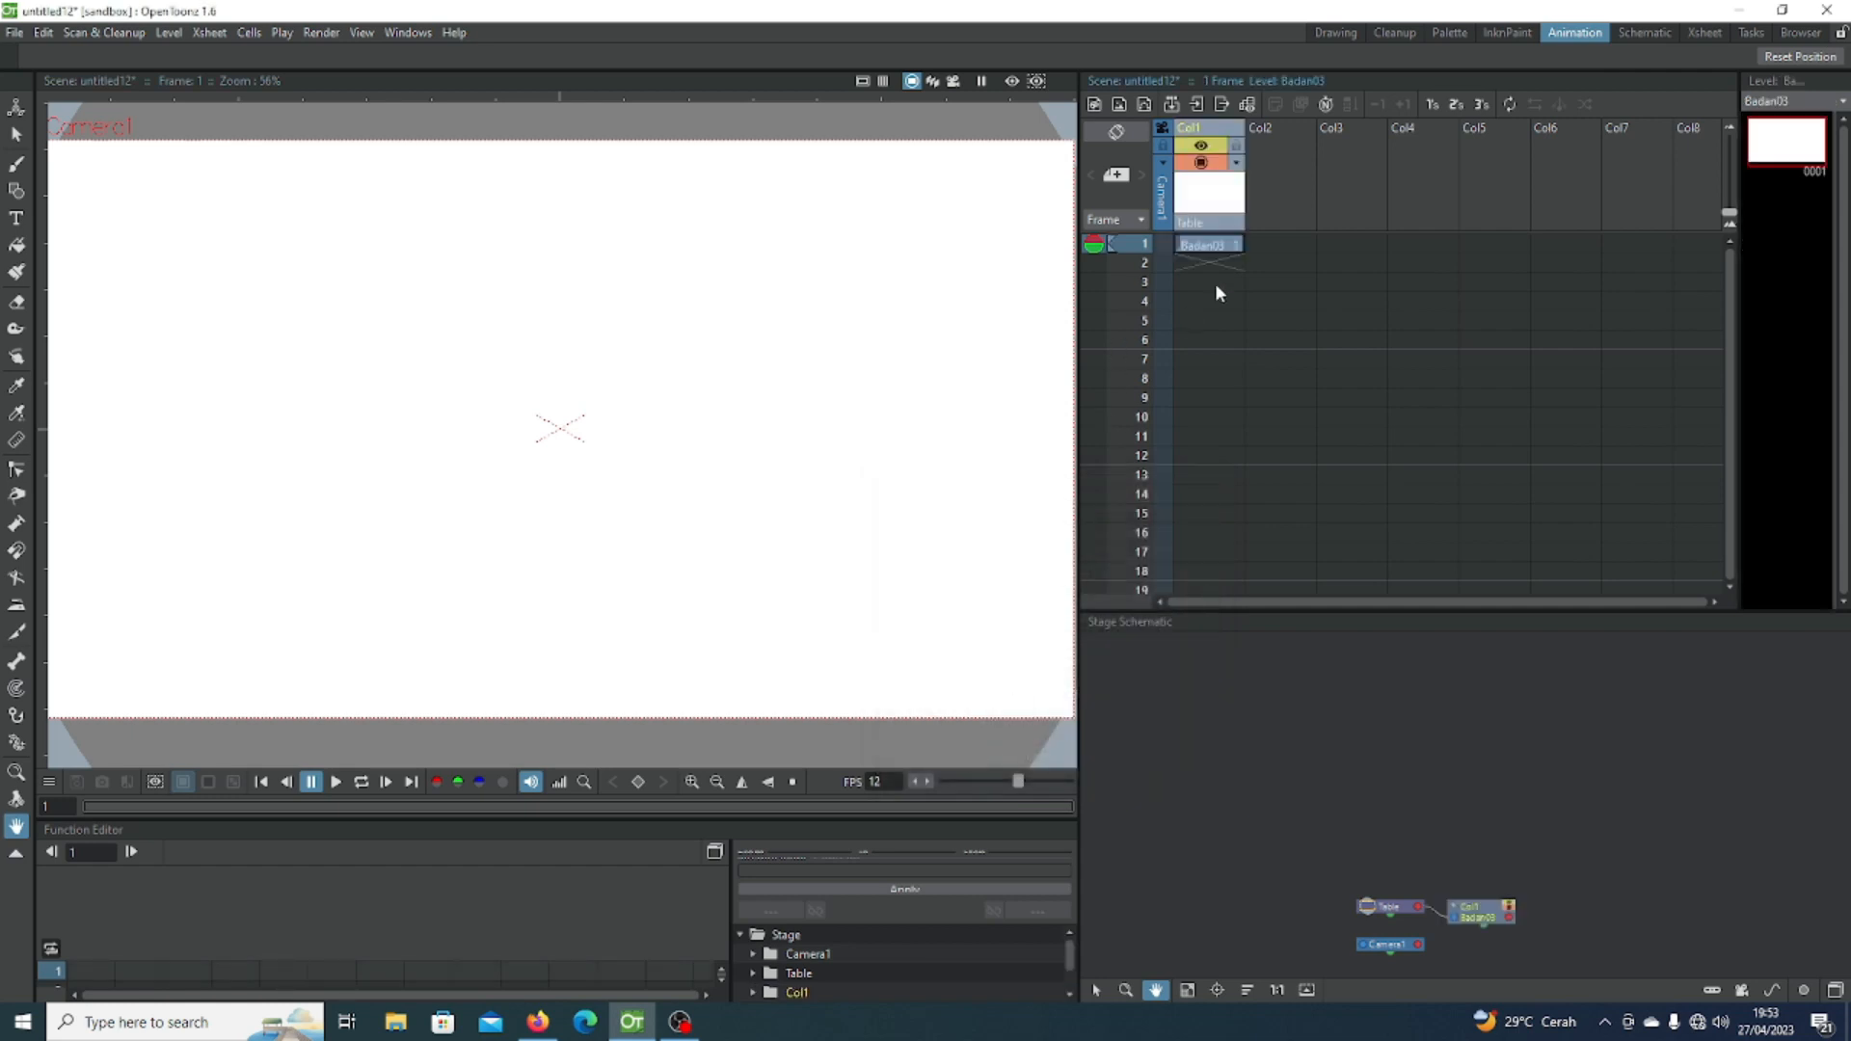
Step: Try brushing a rounded body outline on the Badan03 level, and undo the strokes together with the level
click(1211, 247)
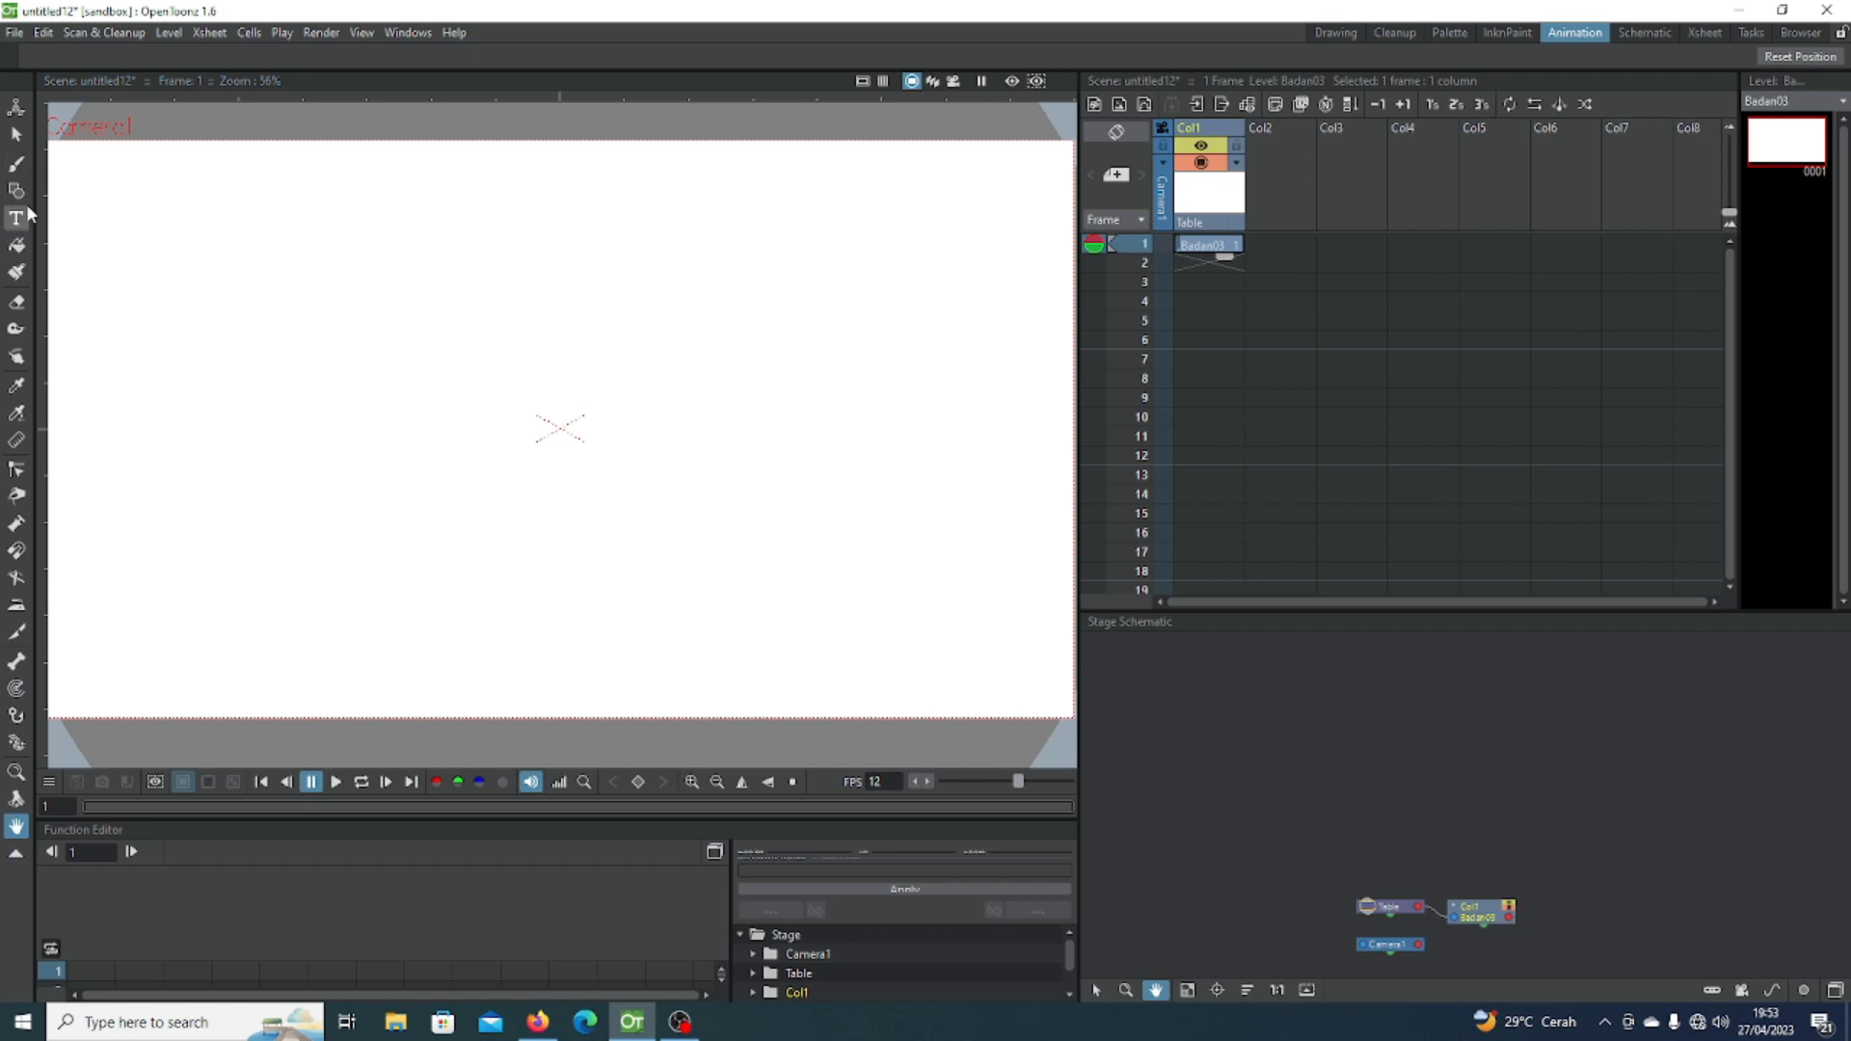
click(16, 163)
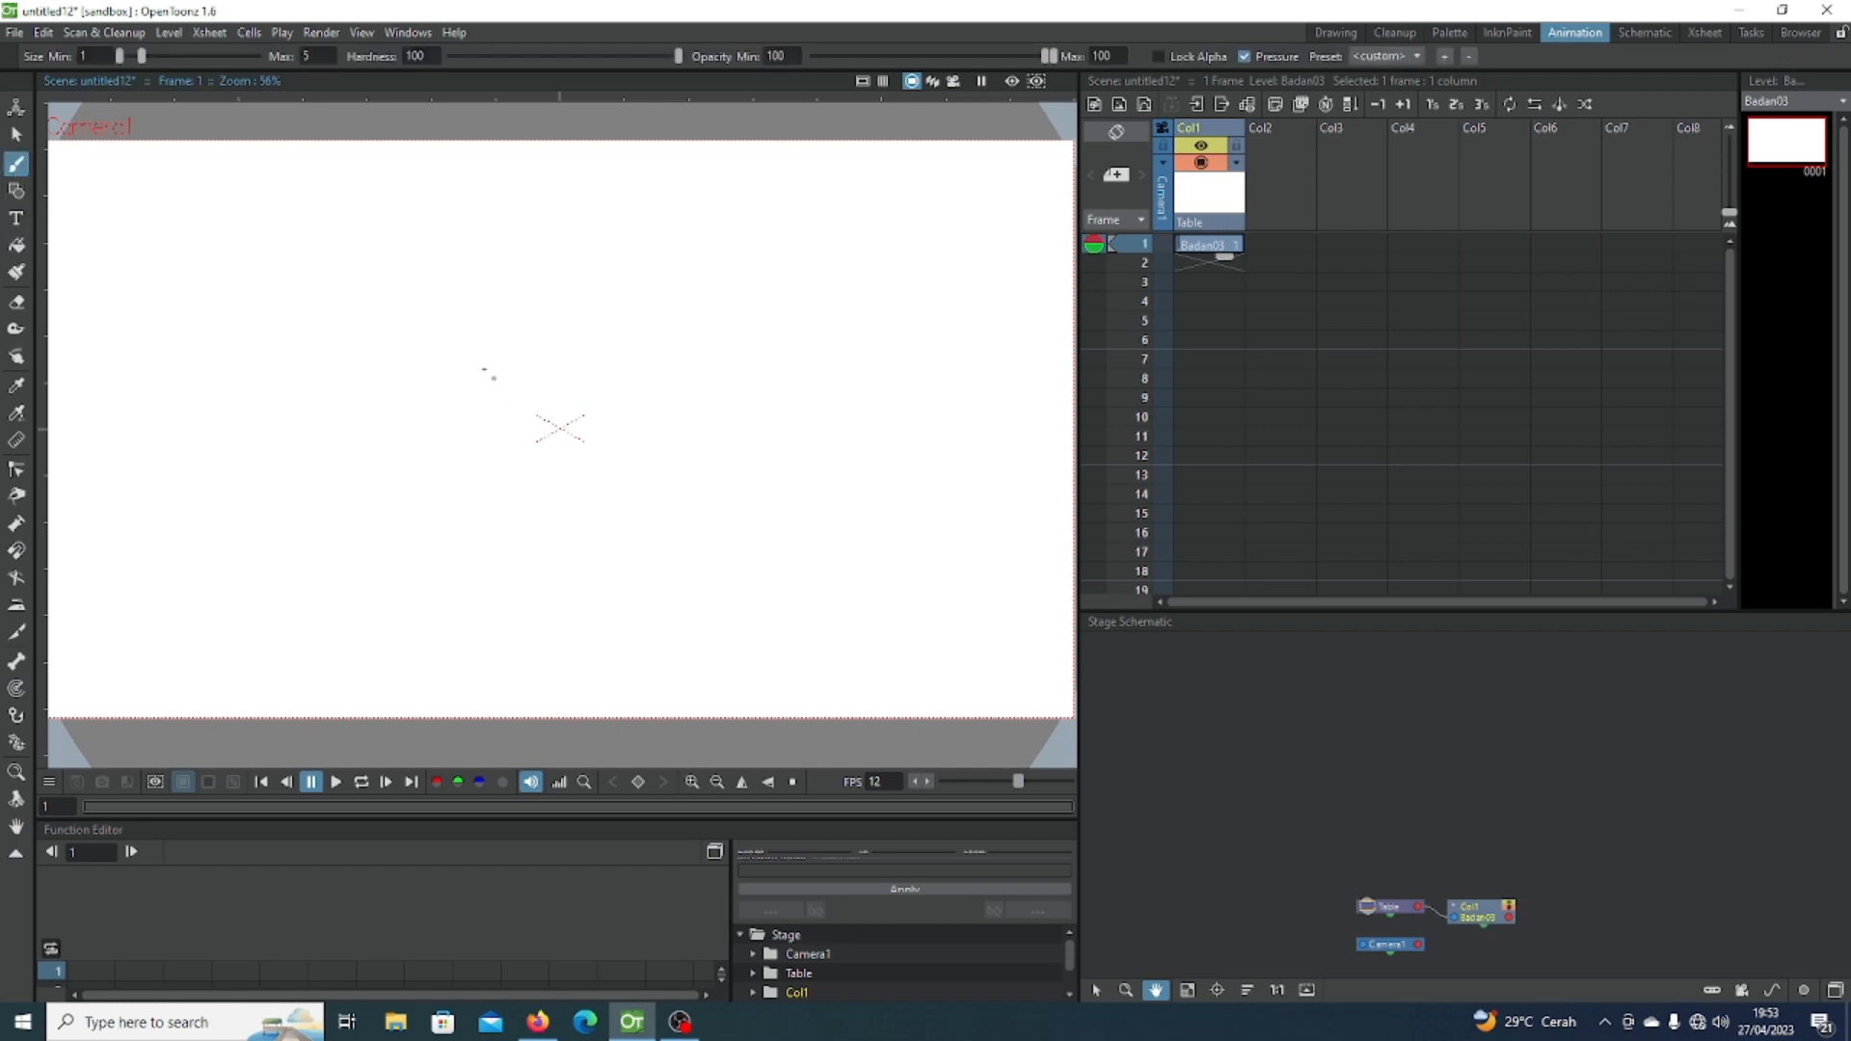
mouse_move(483, 344)
mouse_down()
mouse_move(372, 379)
mouse_move(426, 481)
mouse_move(484, 468)
mouse_move(529, 366)
mouse_up()
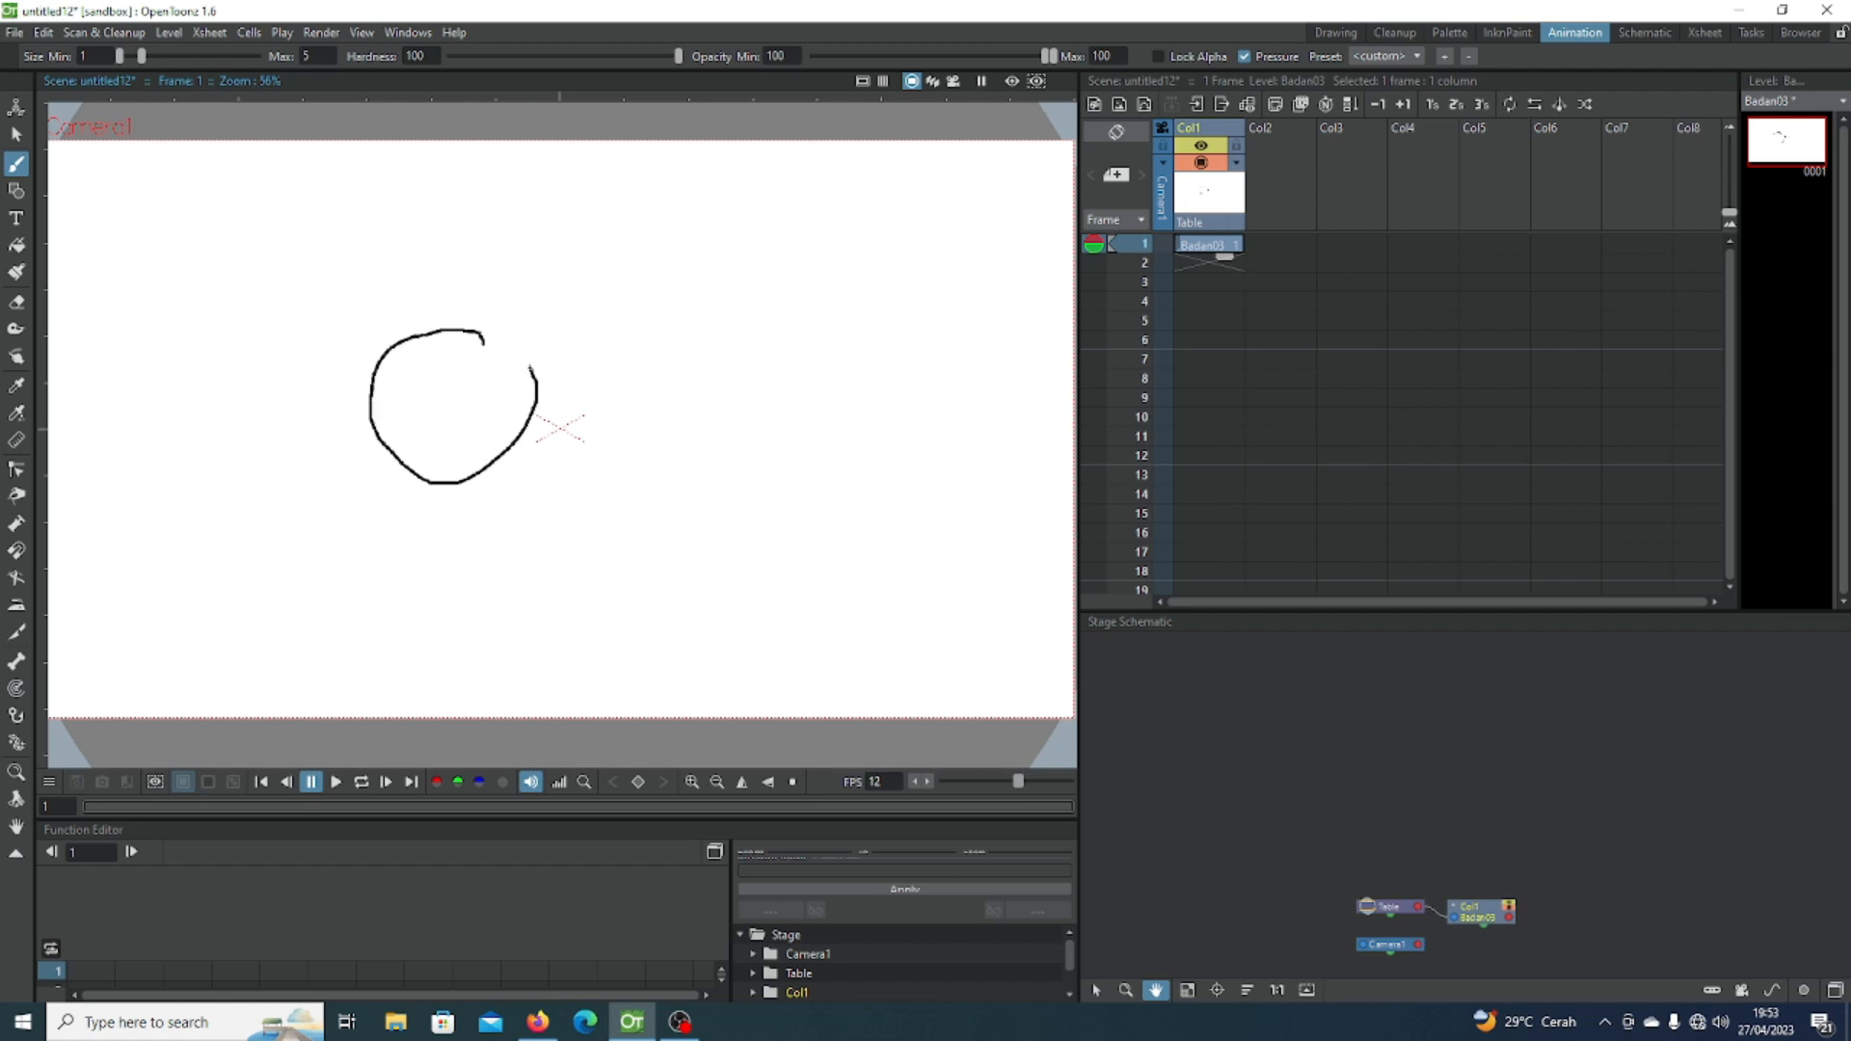
key(ctrl+z)
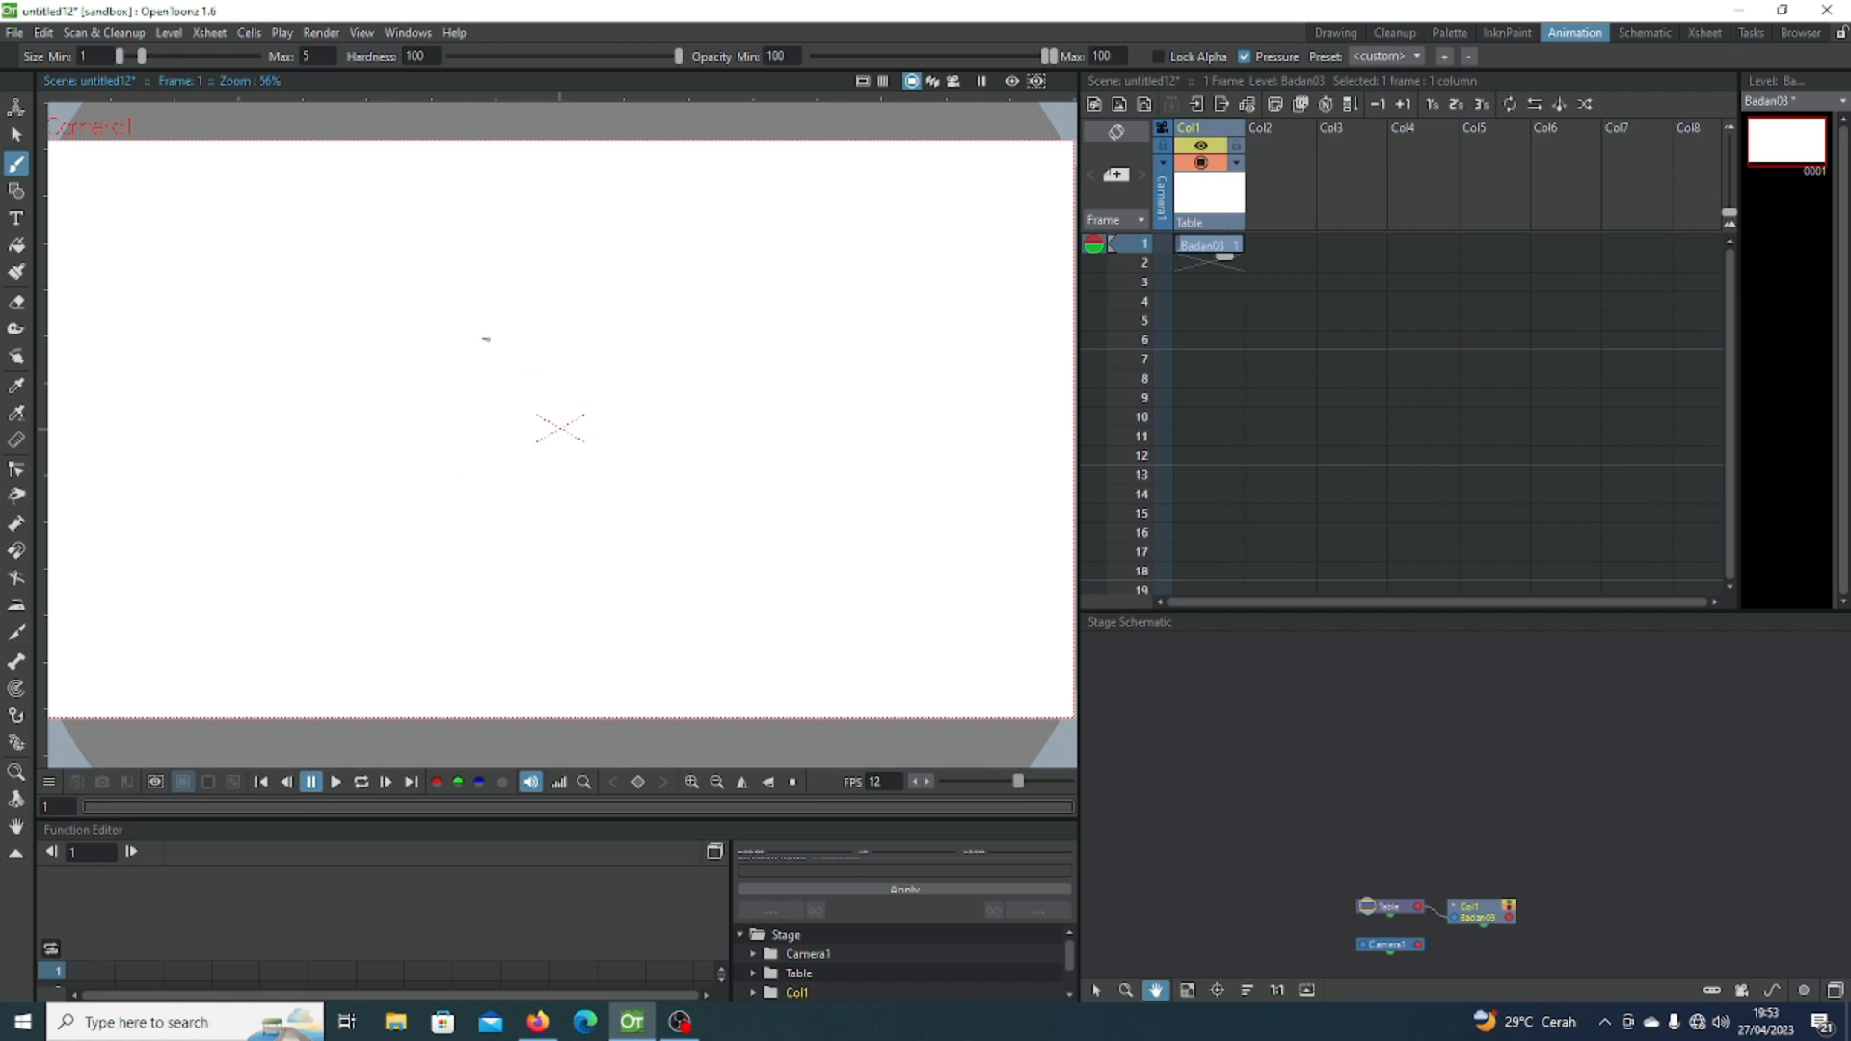
mouse_move(472, 328)
mouse_down()
mouse_move(436, 343)
mouse_move(424, 466)
mouse_move(527, 466)
mouse_up()
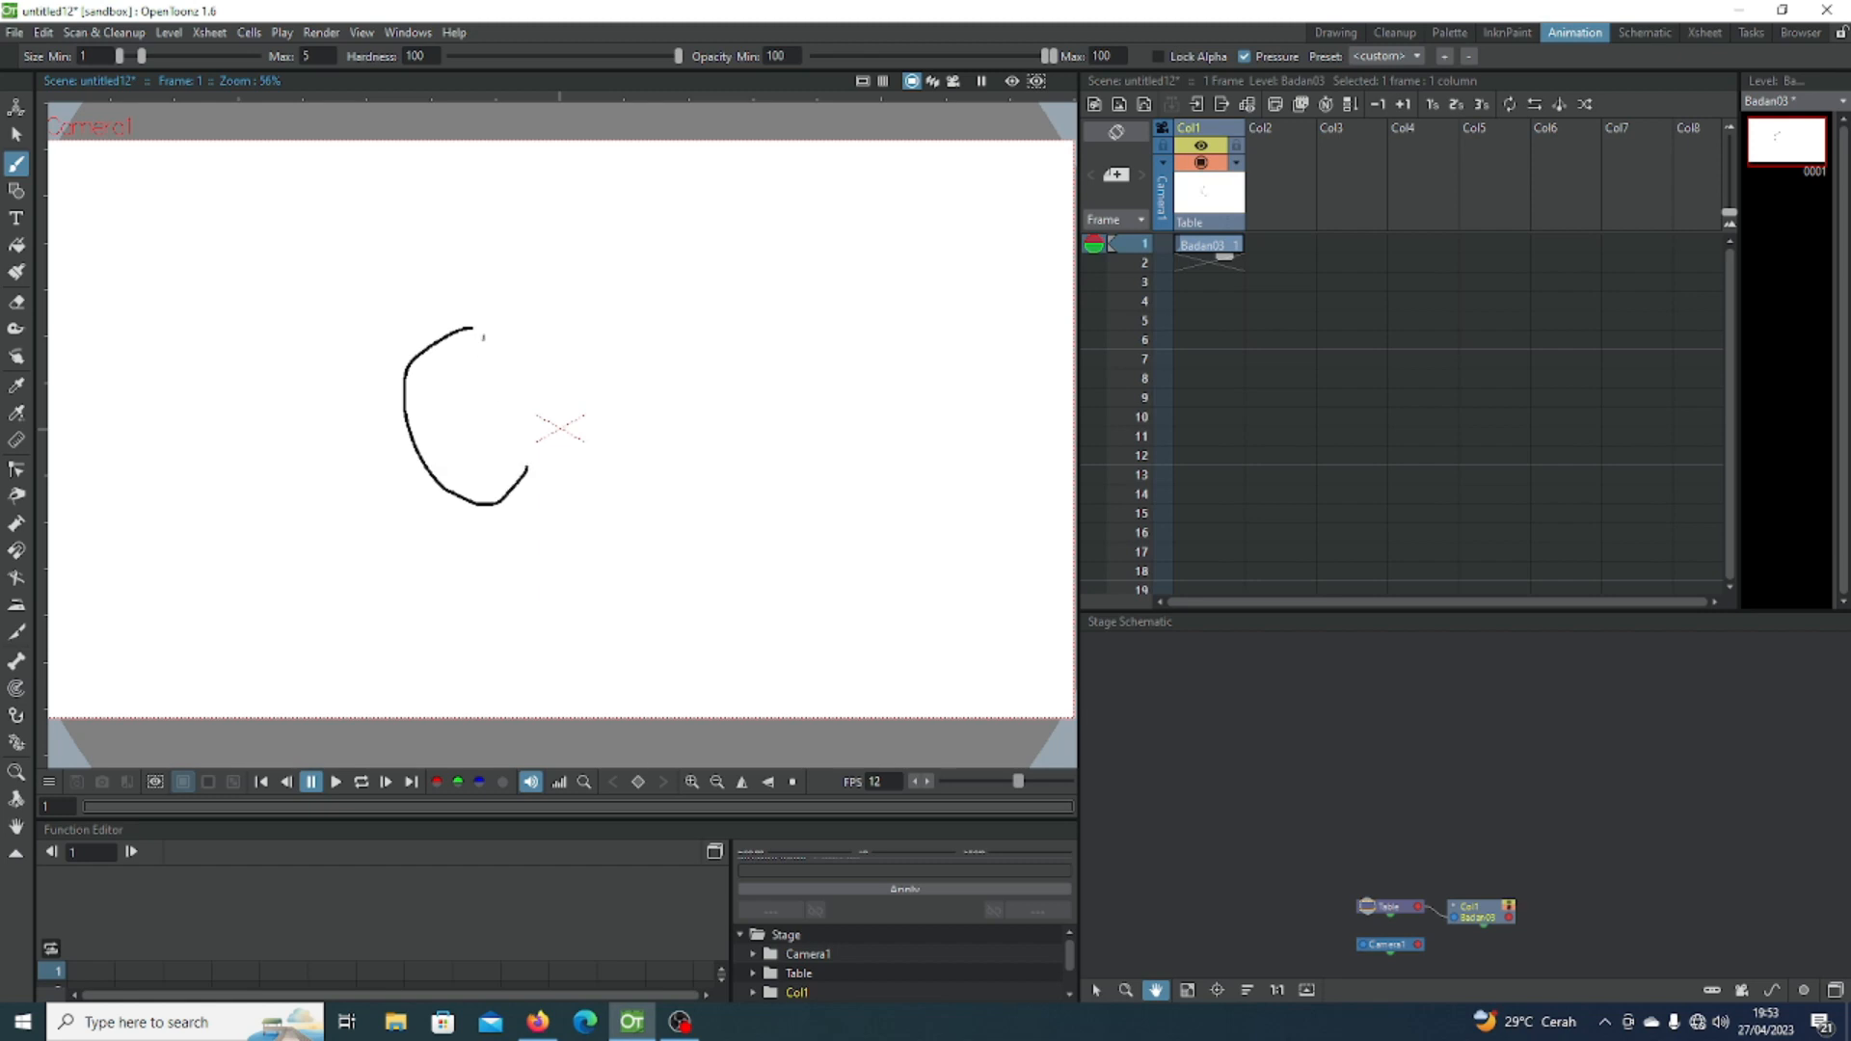
mouse_move(481, 322)
mouse_down()
mouse_move(528, 310)
mouse_move(559, 403)
mouse_move(541, 501)
mouse_up()
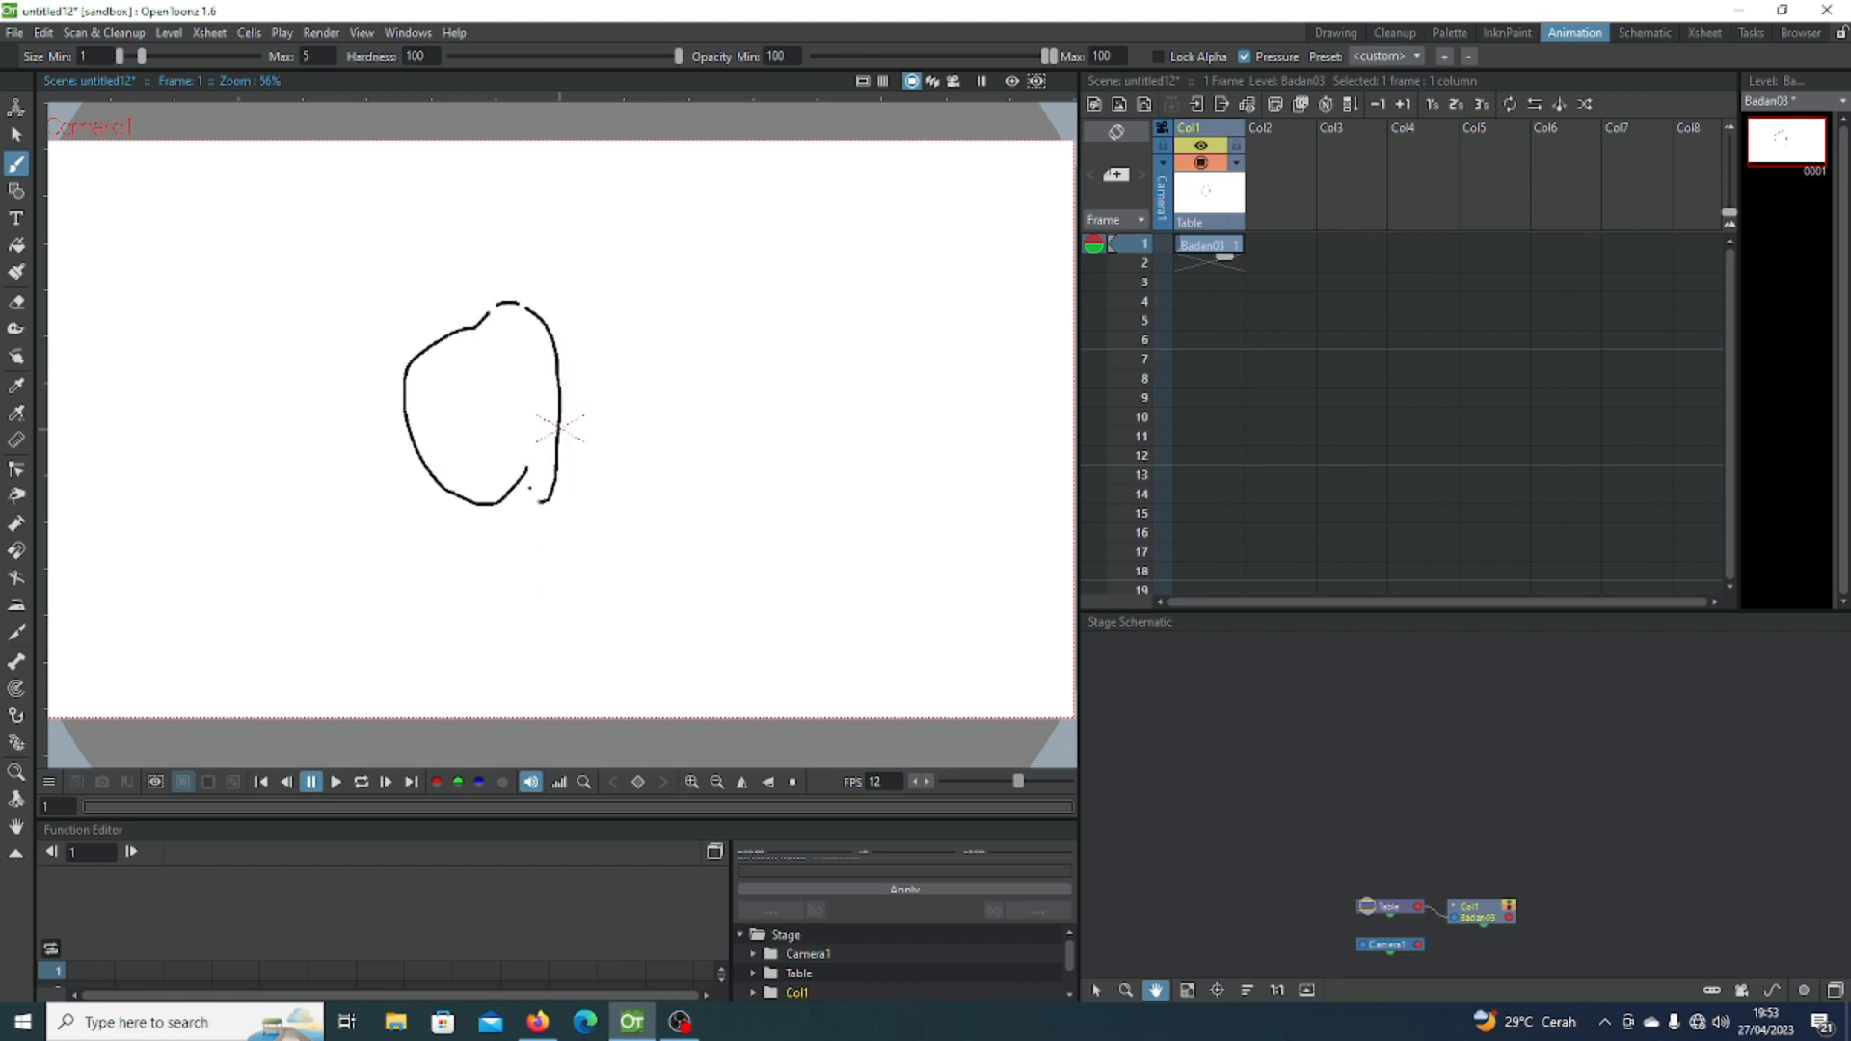
key(ctrl+z)
key(ctrl+z)
key(ctrl+z)
key(ctrl+z)
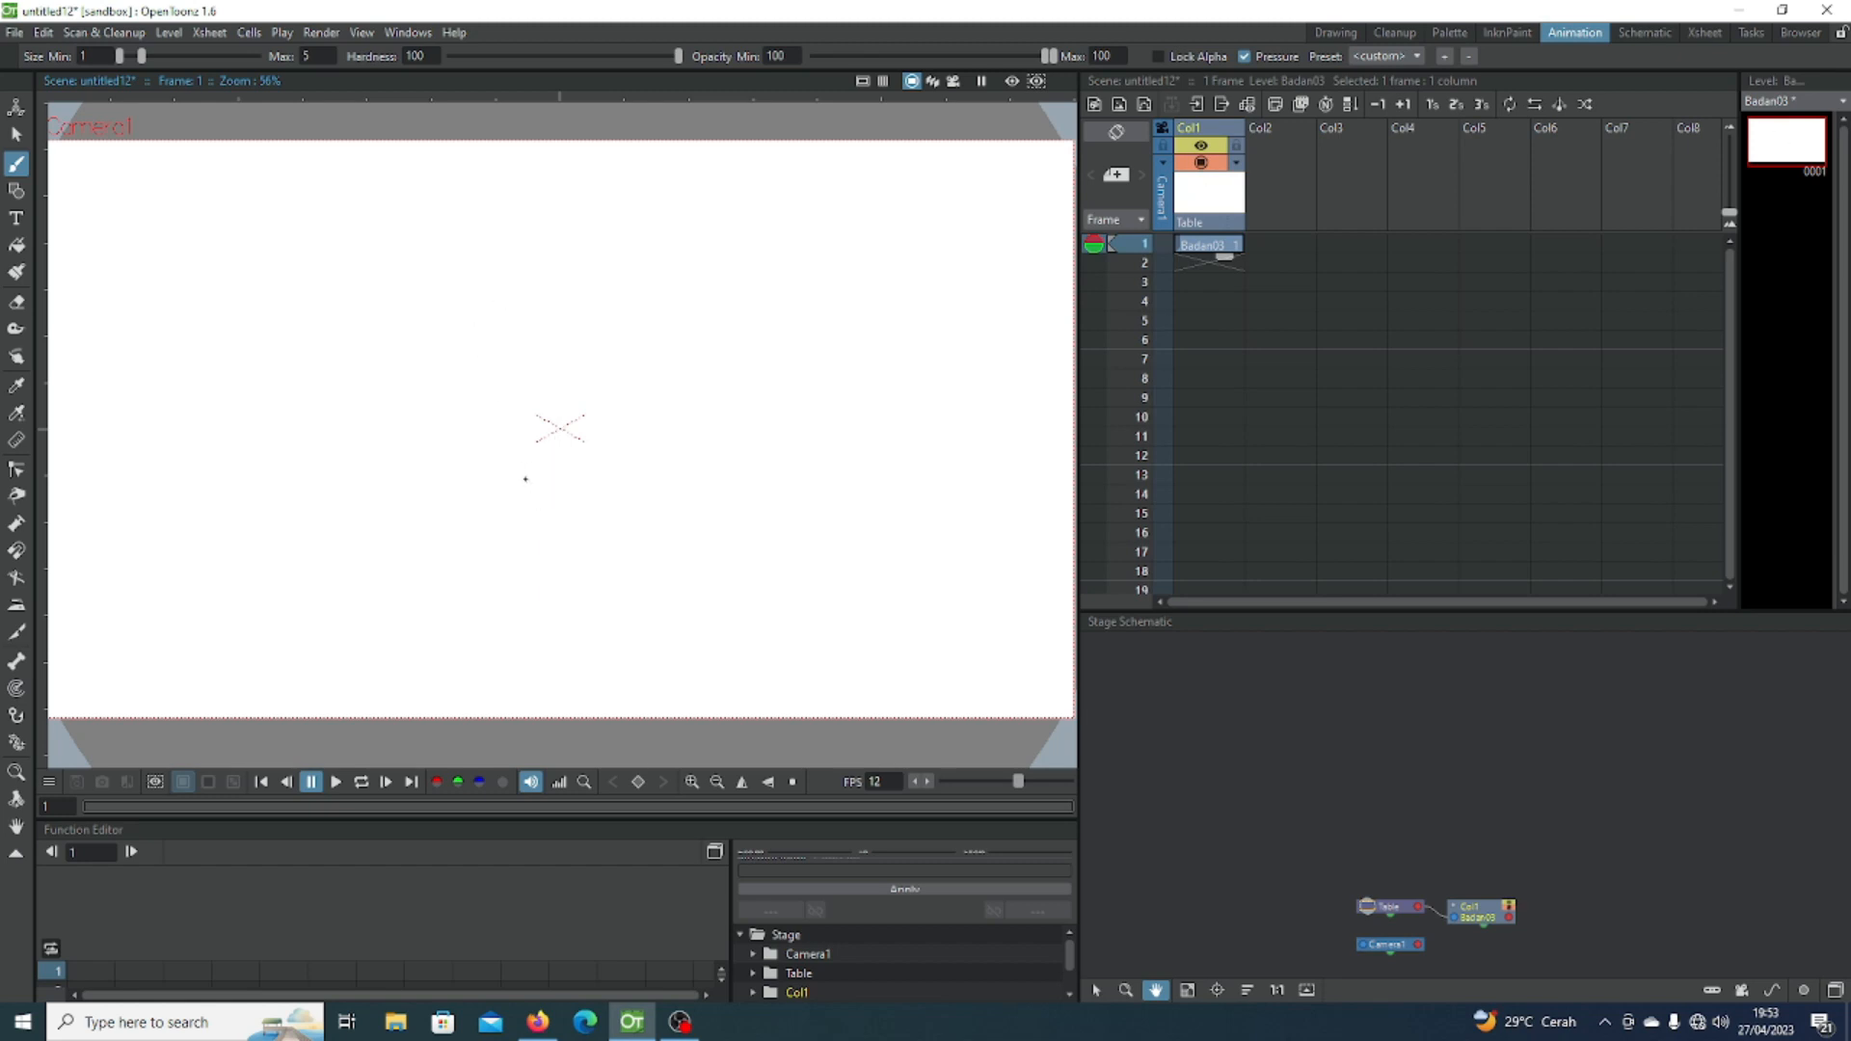
click(1216, 197)
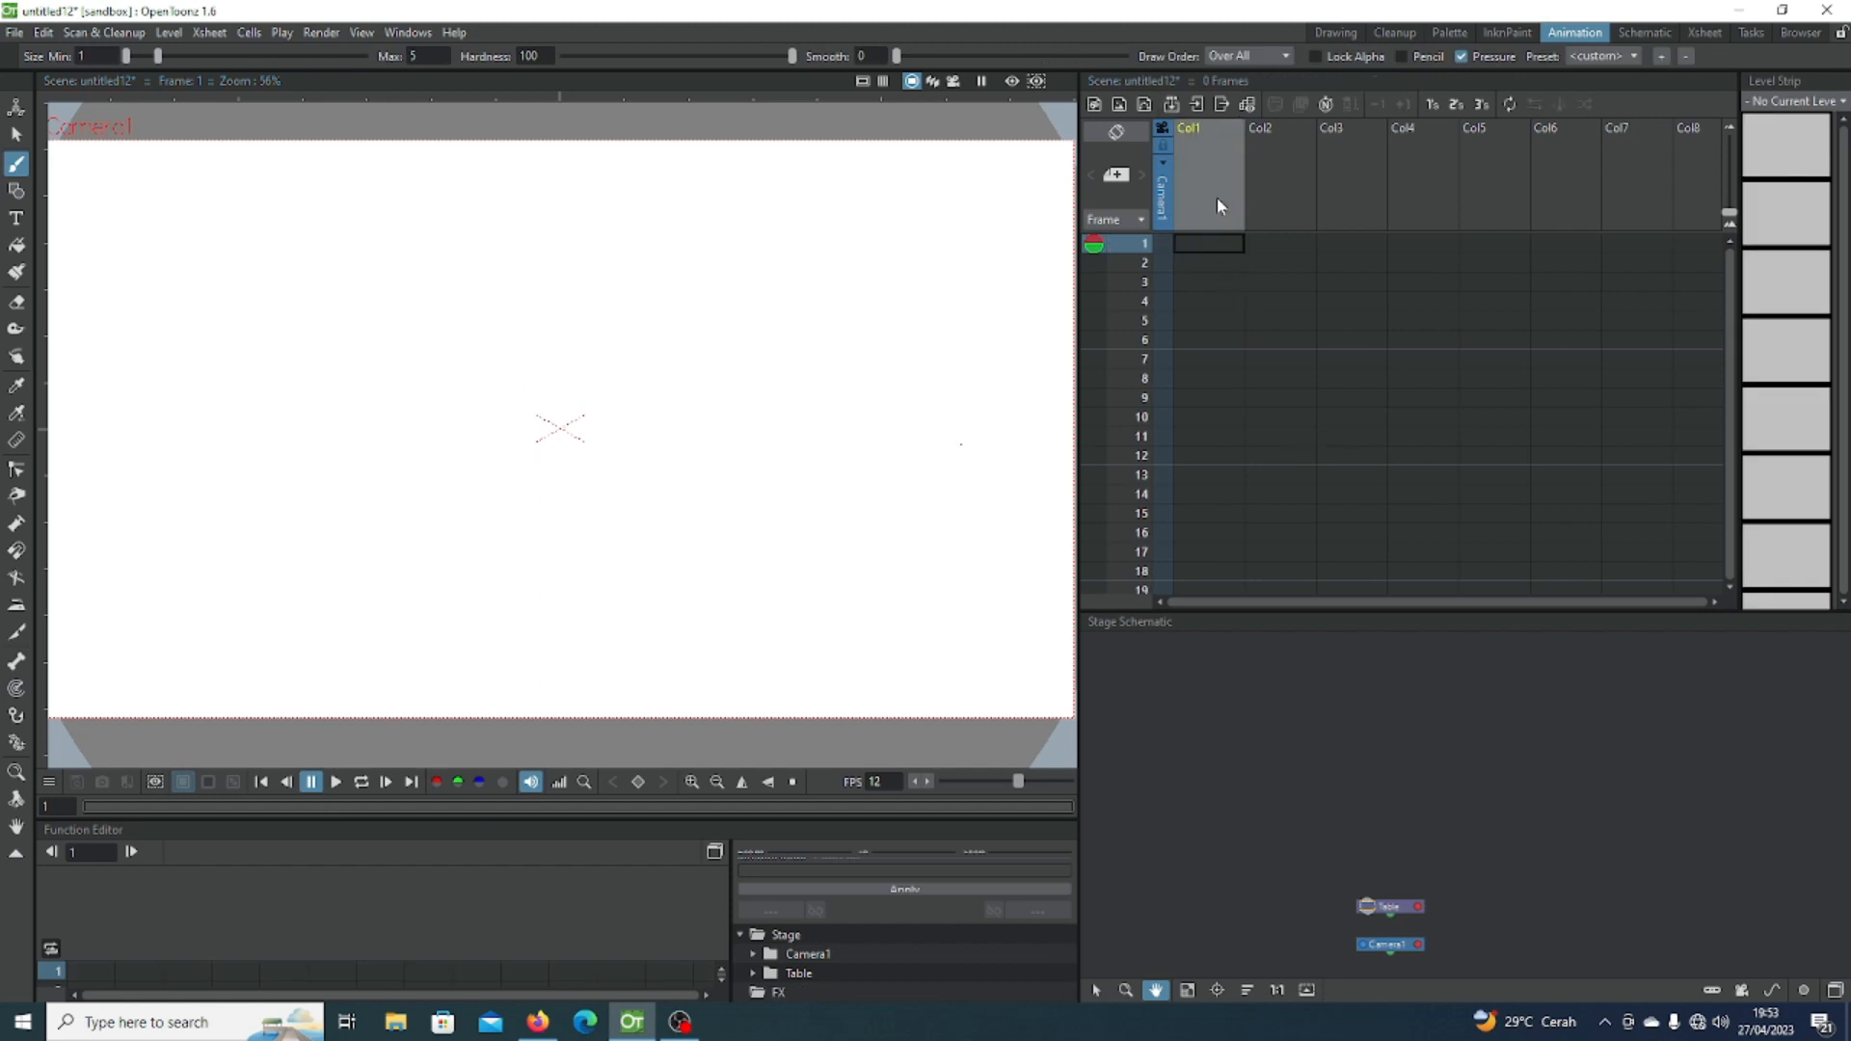
Step: Create a raster level named Badan13 in Col1 and brush a rounded body outline with a narrow leaf shape on top
click(1115, 172)
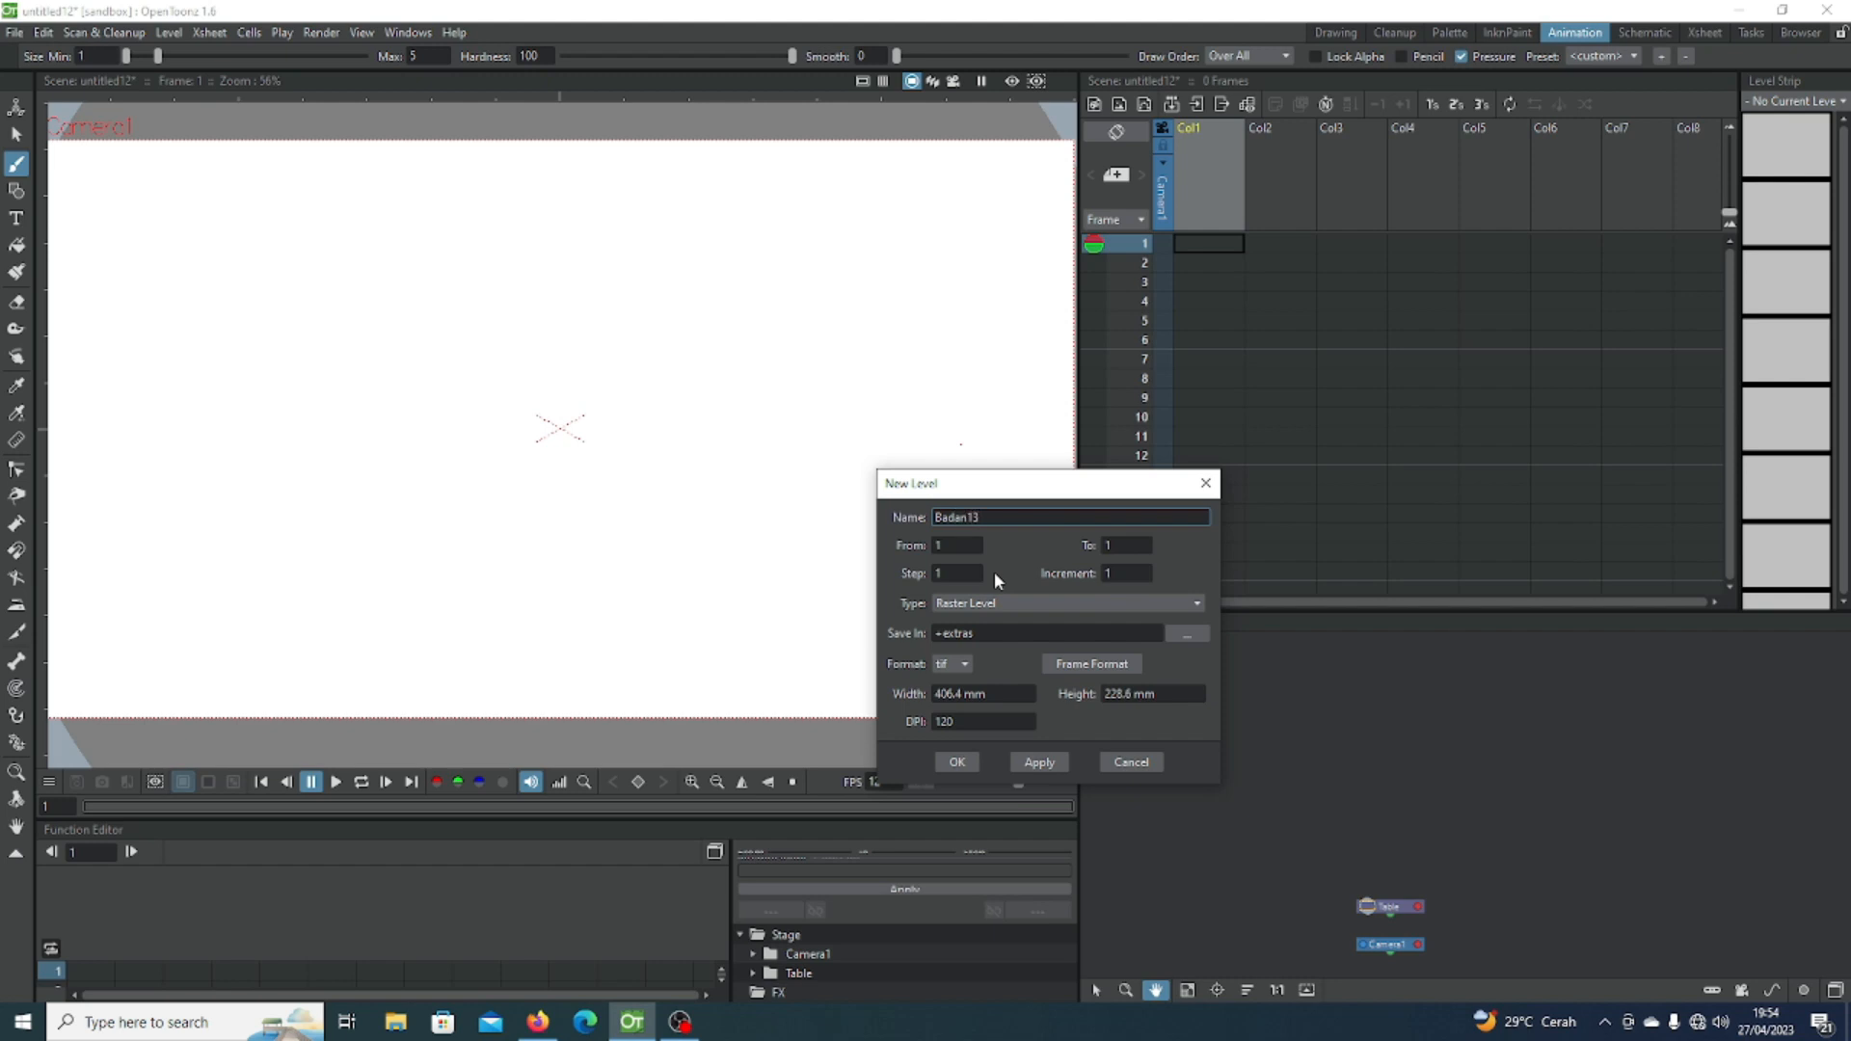
click(957, 761)
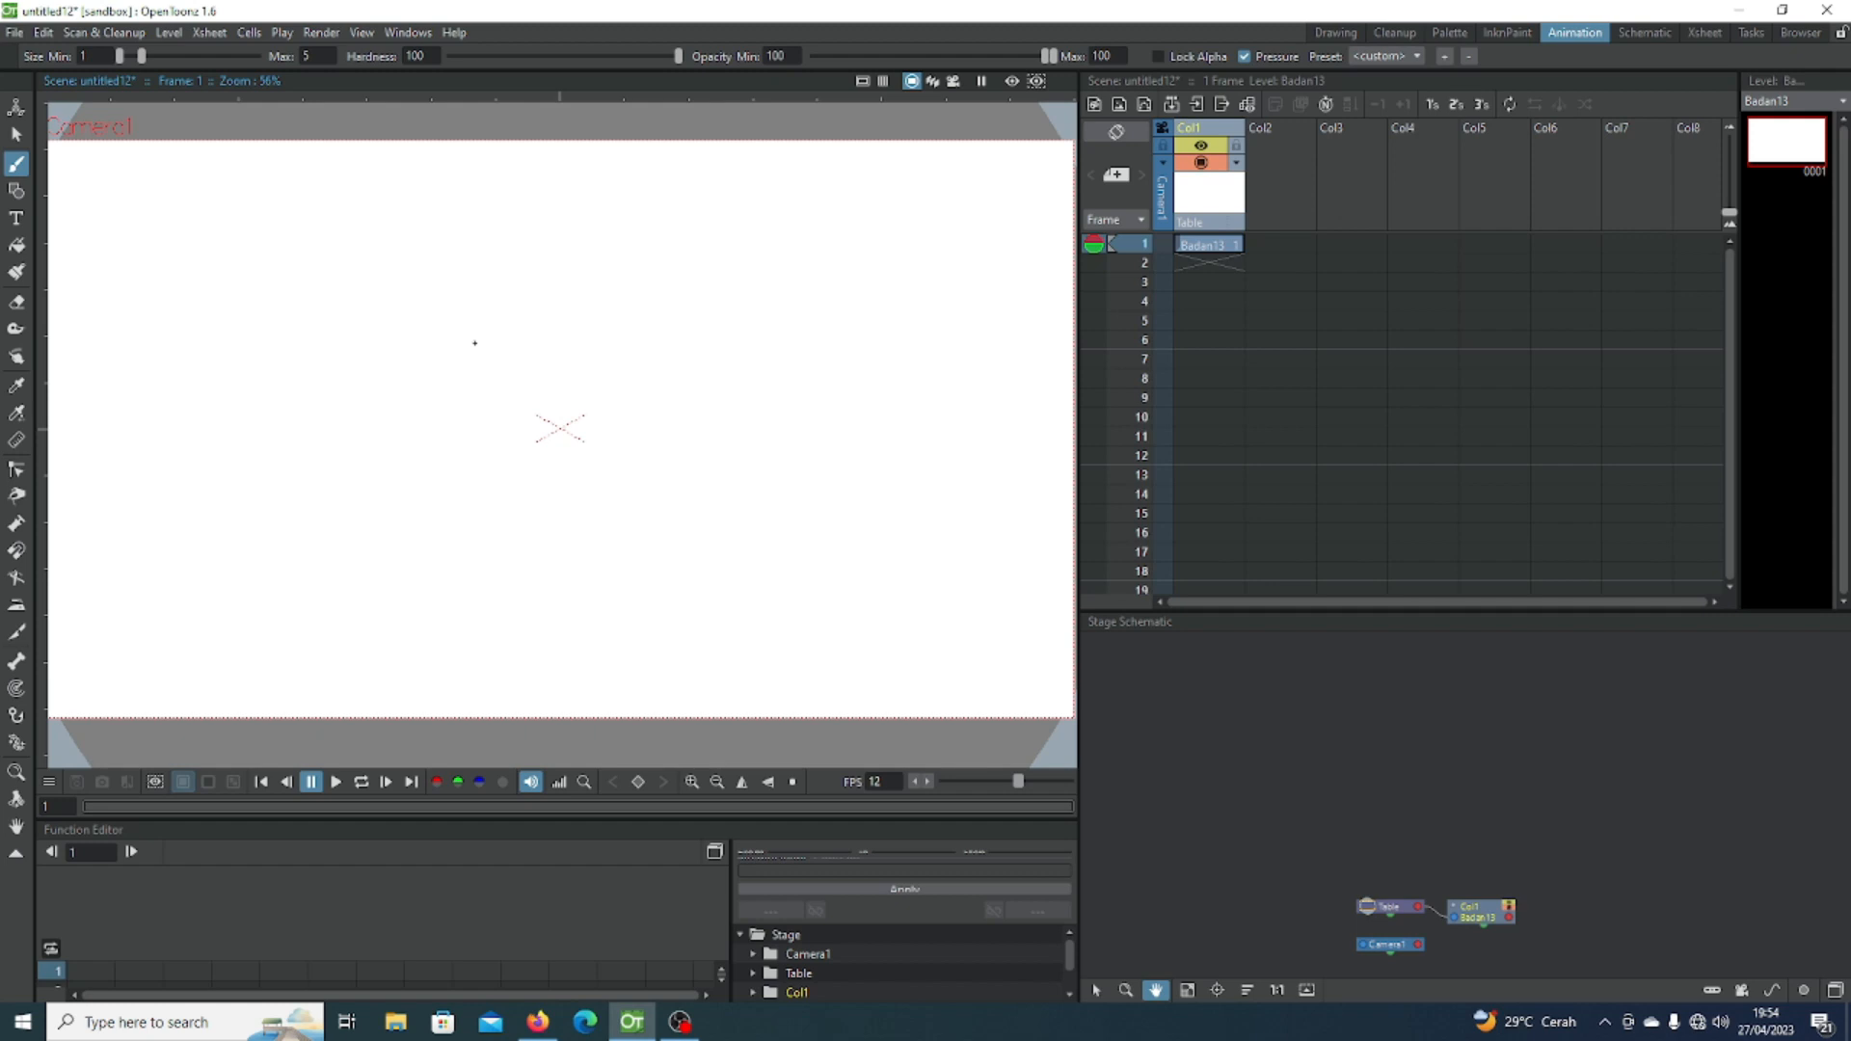
mouse_move(489, 355)
mouse_down()
mouse_move(455, 376)
mouse_move(445, 437)
mouse_move(493, 472)
mouse_move(534, 462)
mouse_move(556, 391)
mouse_move(555, 369)
mouse_move(478, 346)
mouse_move(491, 267)
mouse_up()
key(ctrl+z)
key(ctrl+z)
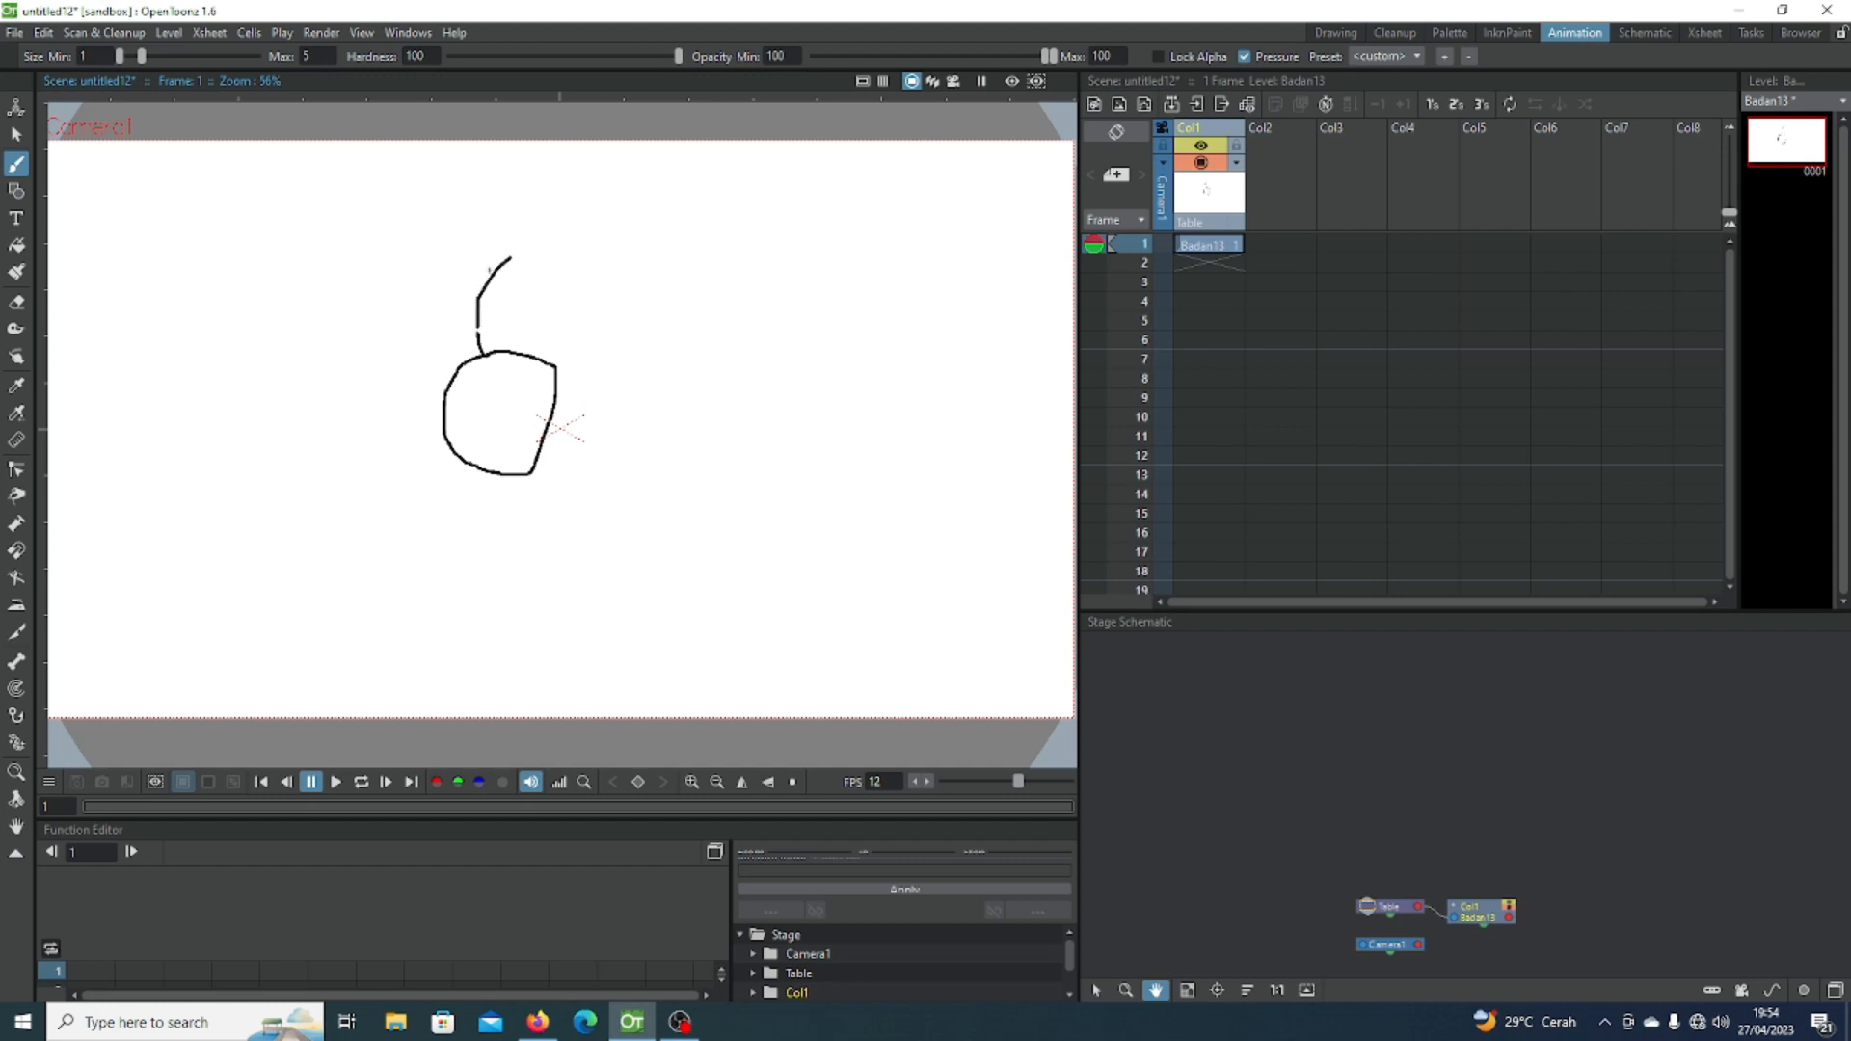
key(ctrl+z)
mouse_move(487, 352)
mouse_down()
mouse_move(465, 319)
mouse_move(472, 201)
mouse_up()
key(ctrl+z)
mouse_move(486, 354)
mouse_down()
mouse_move(485, 289)
mouse_move(505, 265)
mouse_move(482, 349)
mouse_up()
Step: Create a raster level named Tangan kanan in Col2
click(1291, 222)
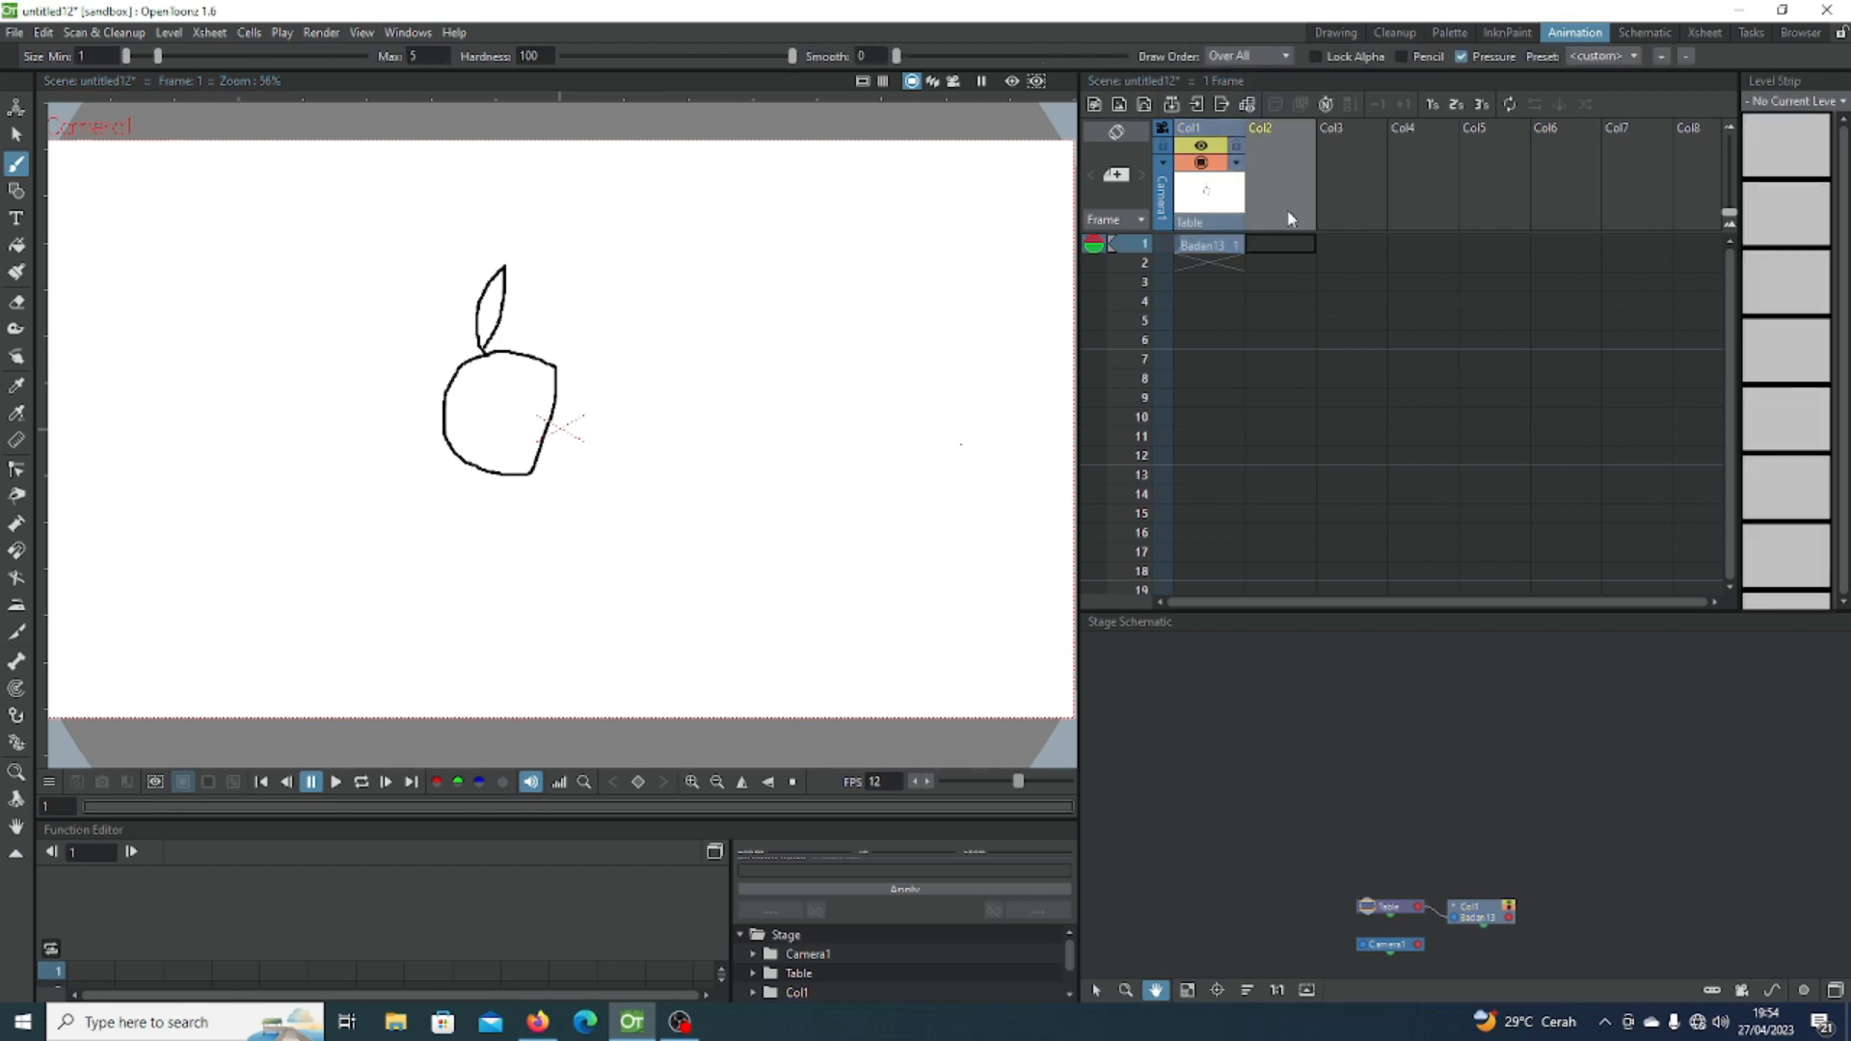
click(1120, 106)
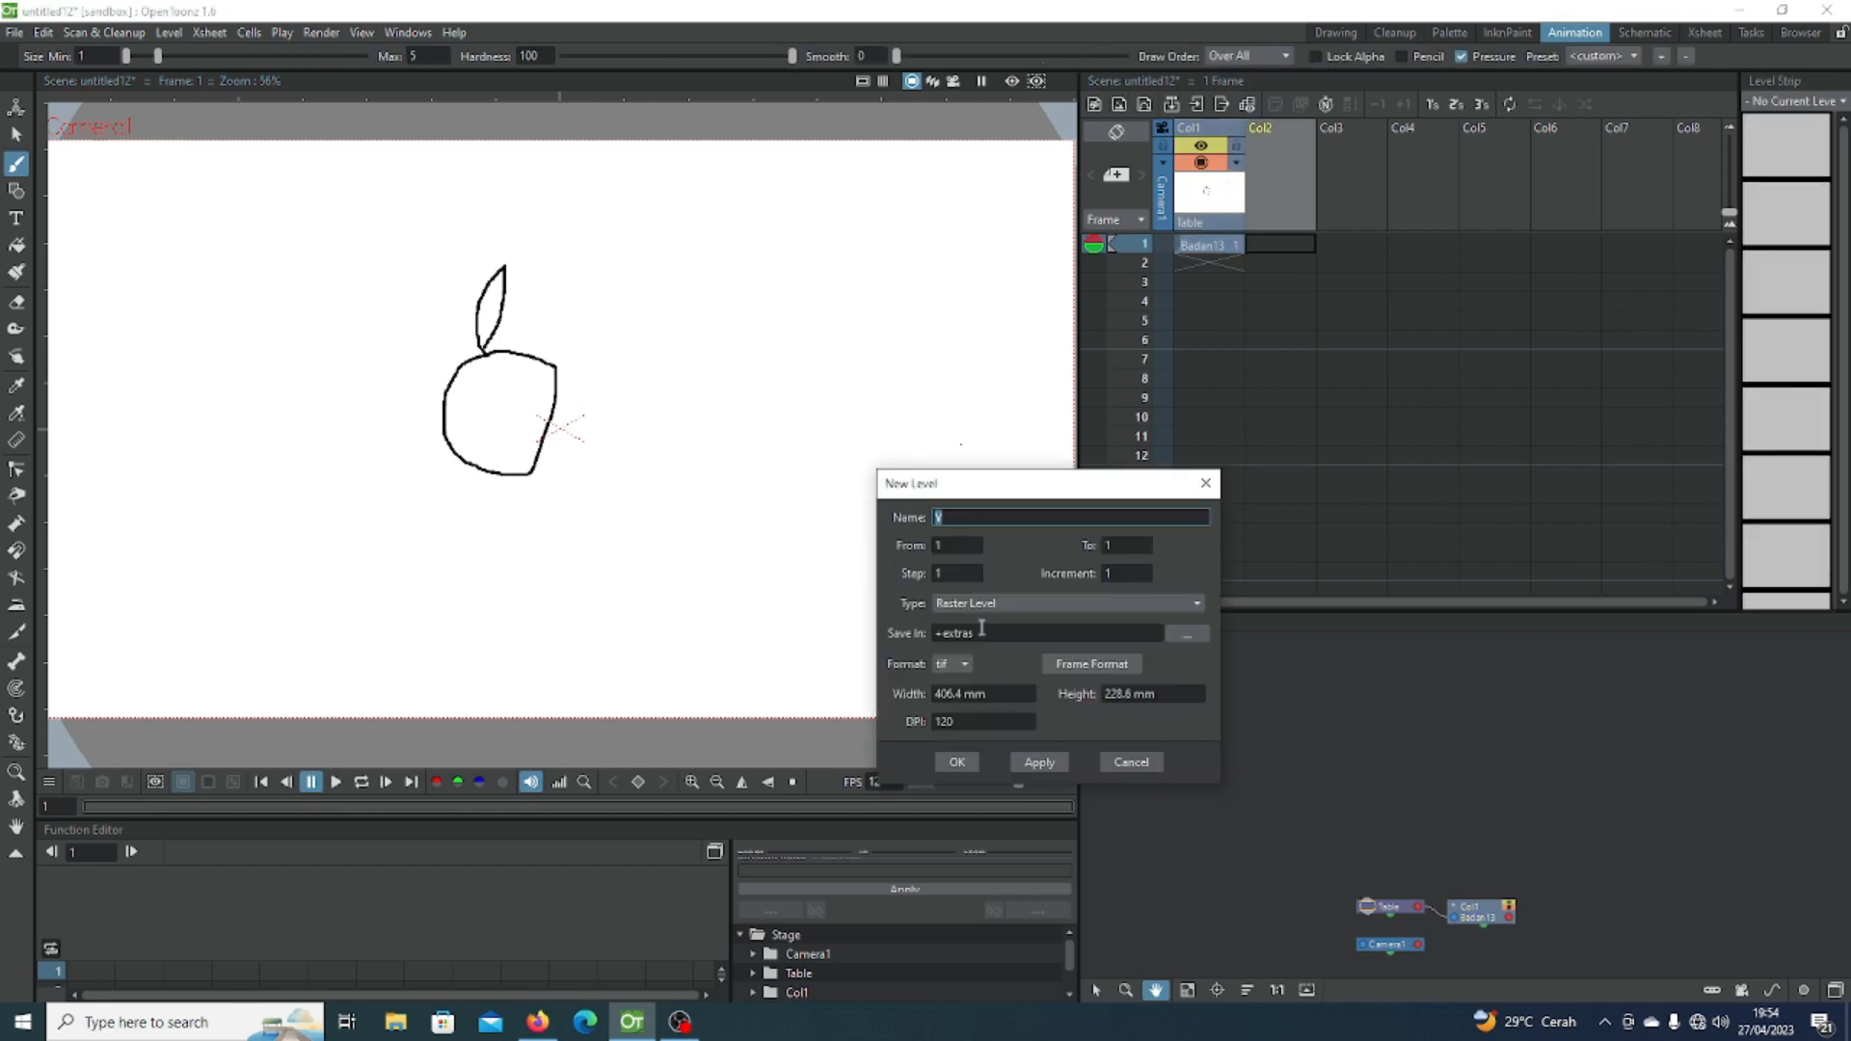
text(Tangan)
text(kanan)
click(955, 763)
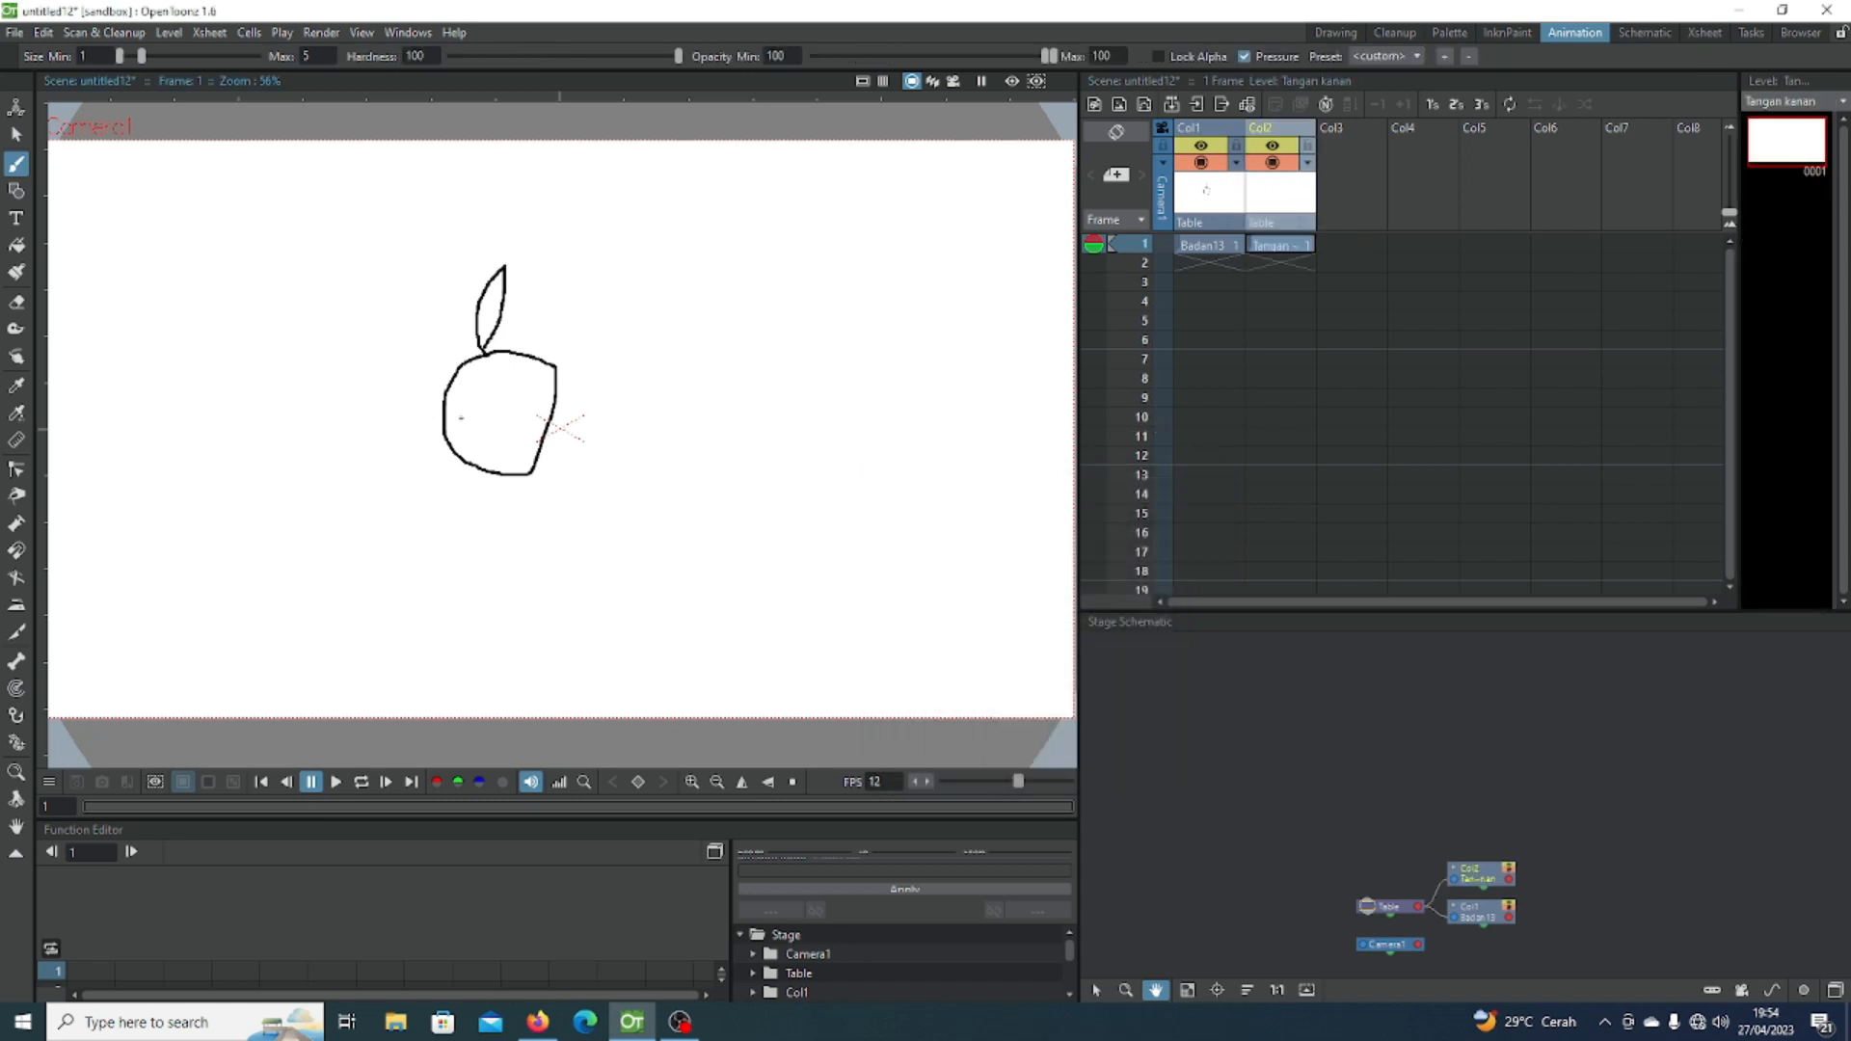
Step: Brush a small arm loop at the body's lower left and enclose it in a rectangular selection
mouse_move(454, 422)
mouse_down()
mouse_move(408, 469)
mouse_move(472, 433)
mouse_up()
drag(375, 404, 496, 494)
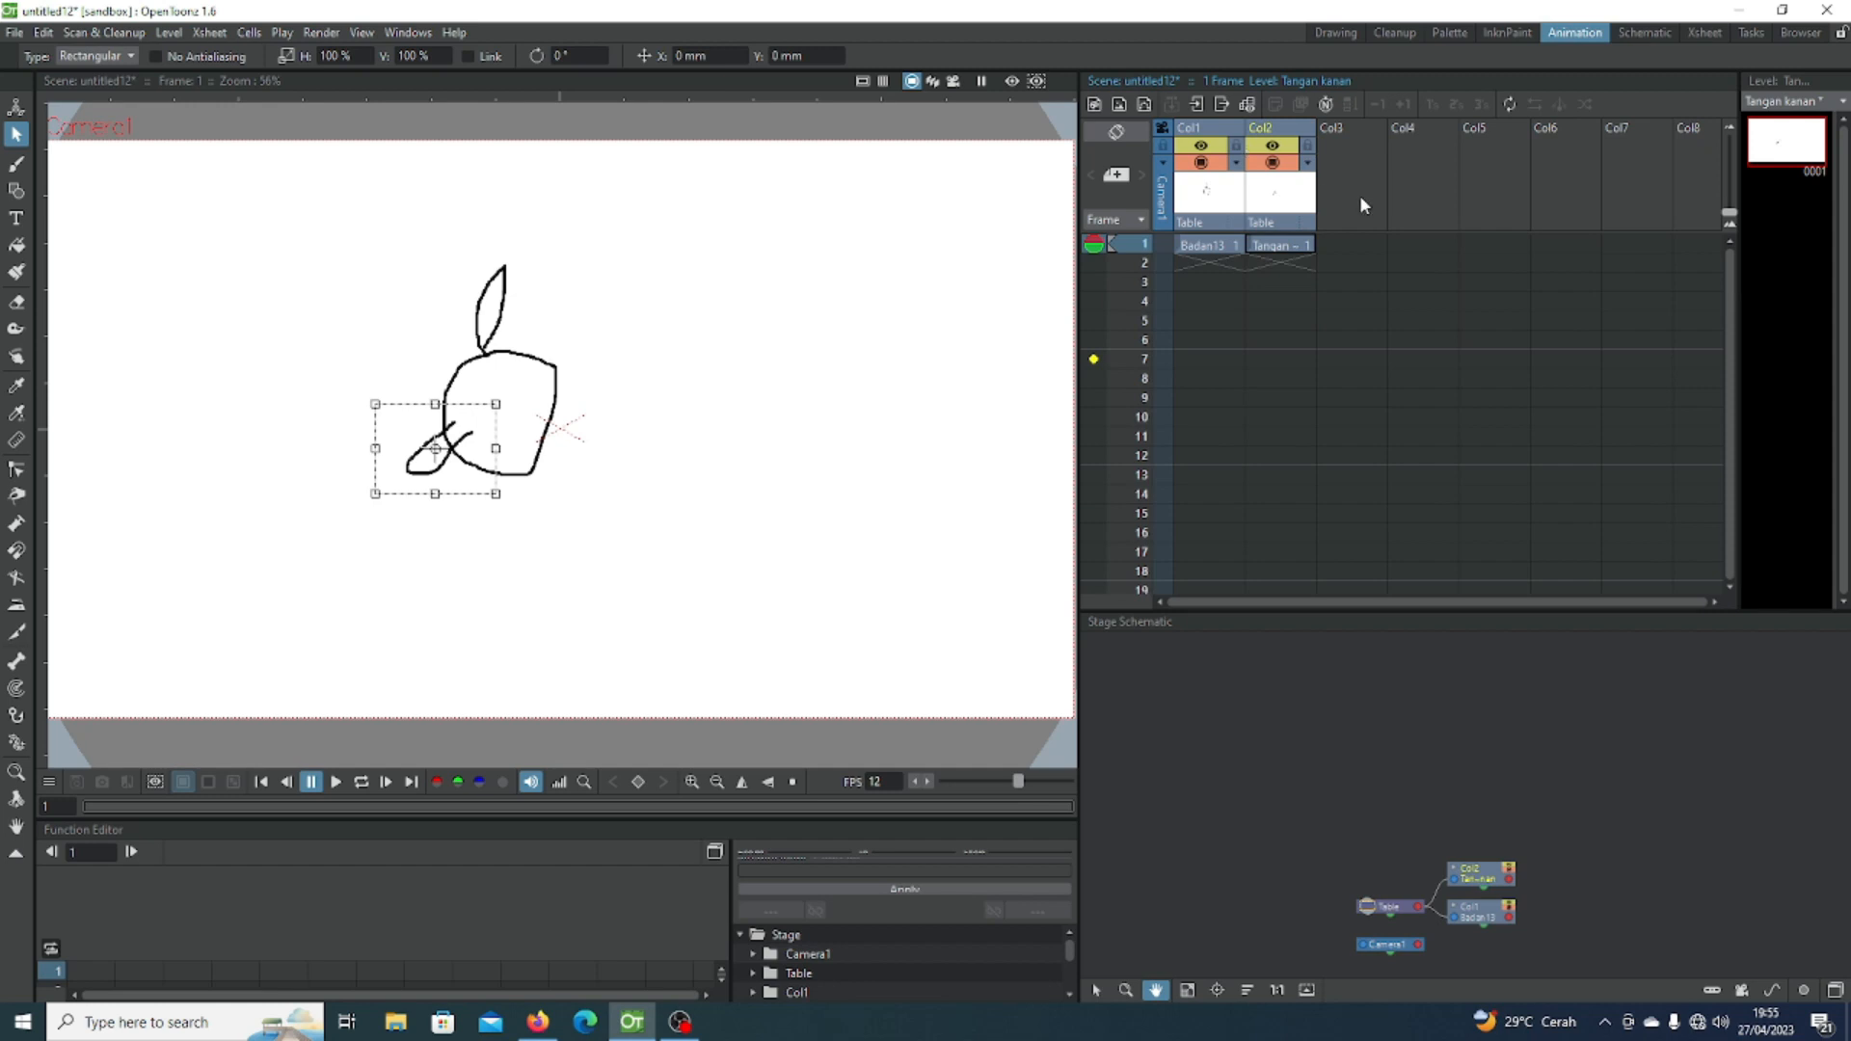
Step: Create a raster level named V in Col3 and undo its creation
click(1345, 218)
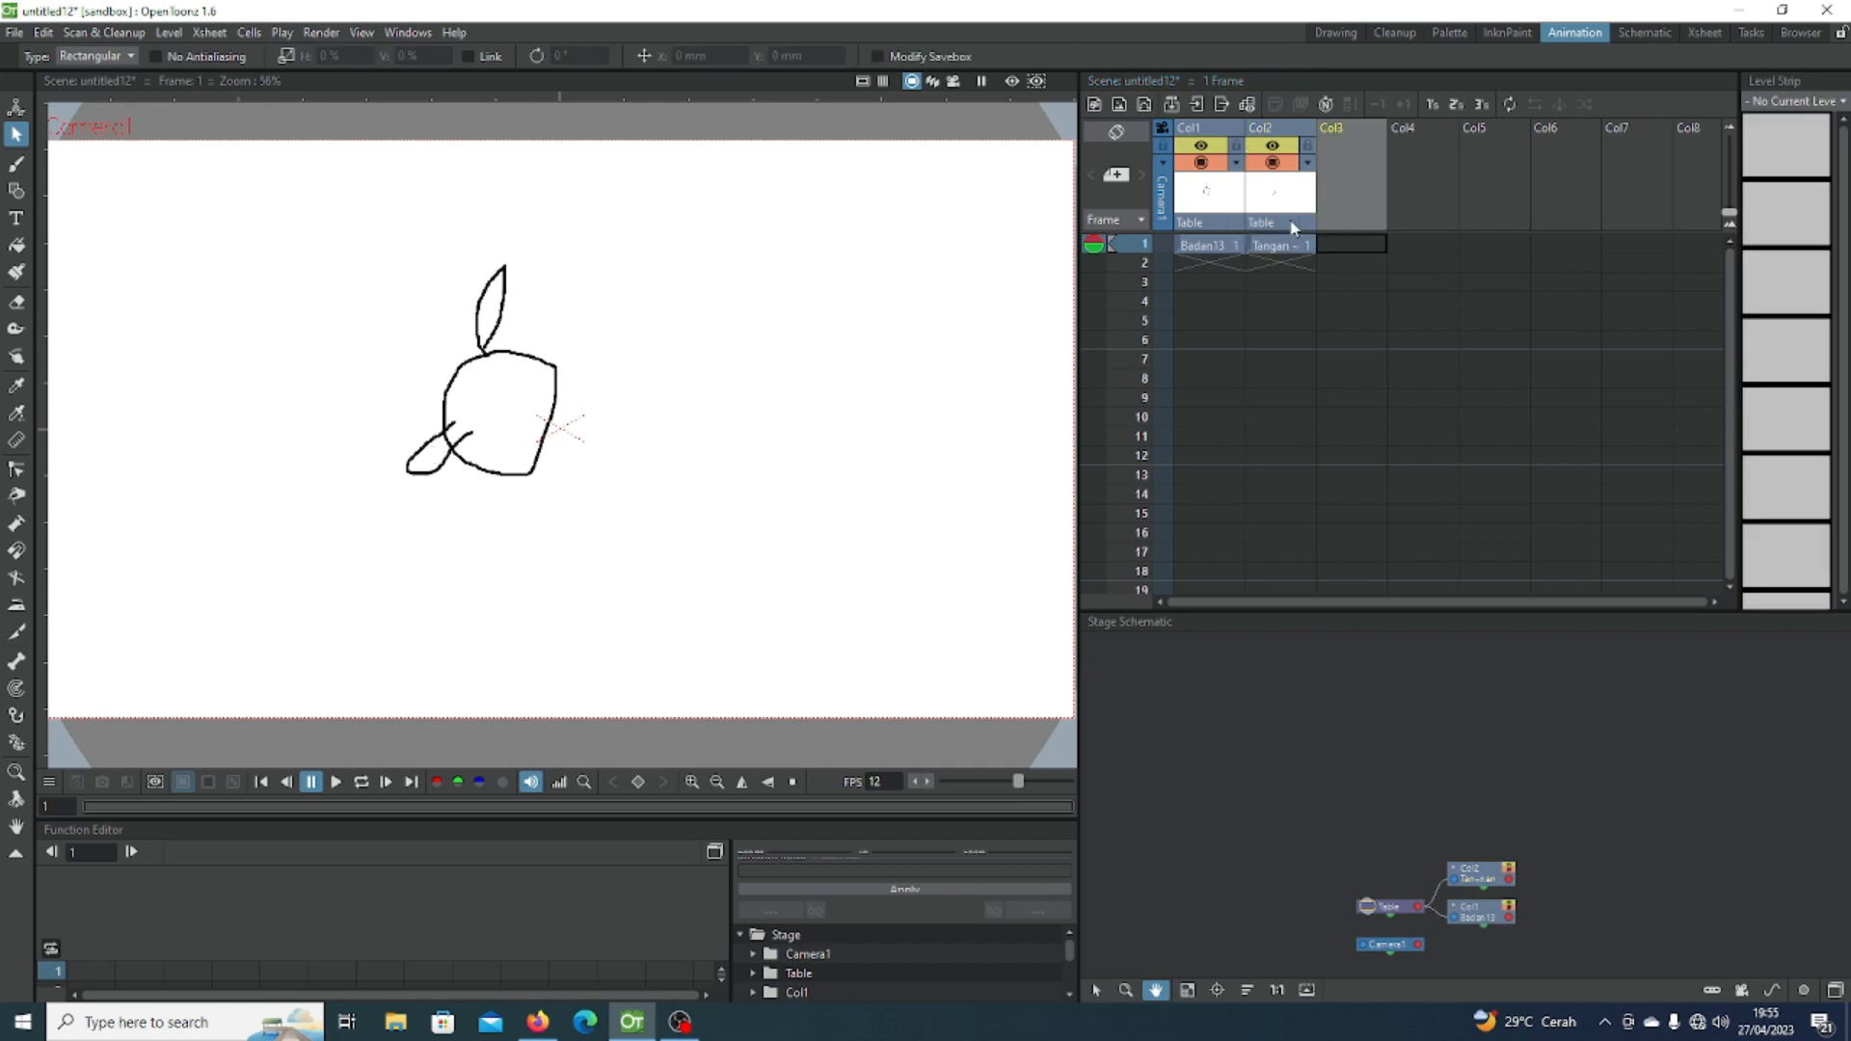
click(1121, 104)
text(V)
click(957, 760)
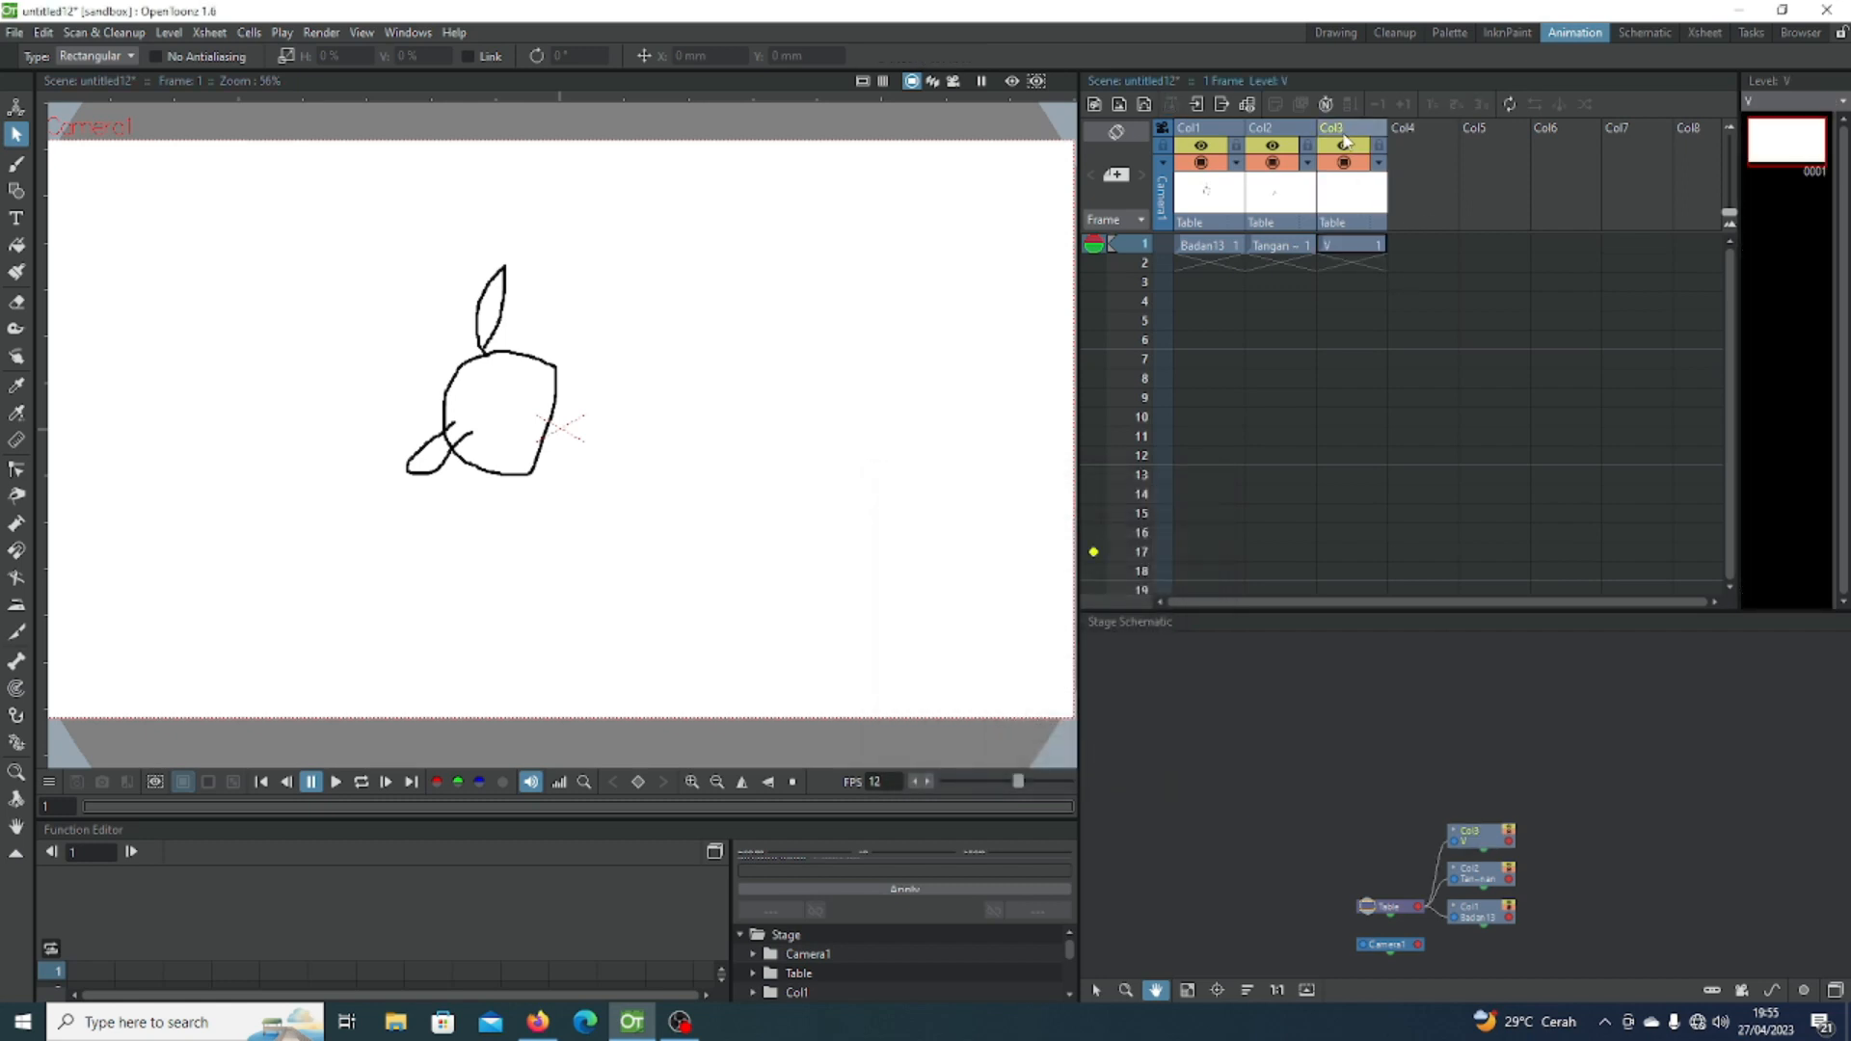
key(ctrl+z)
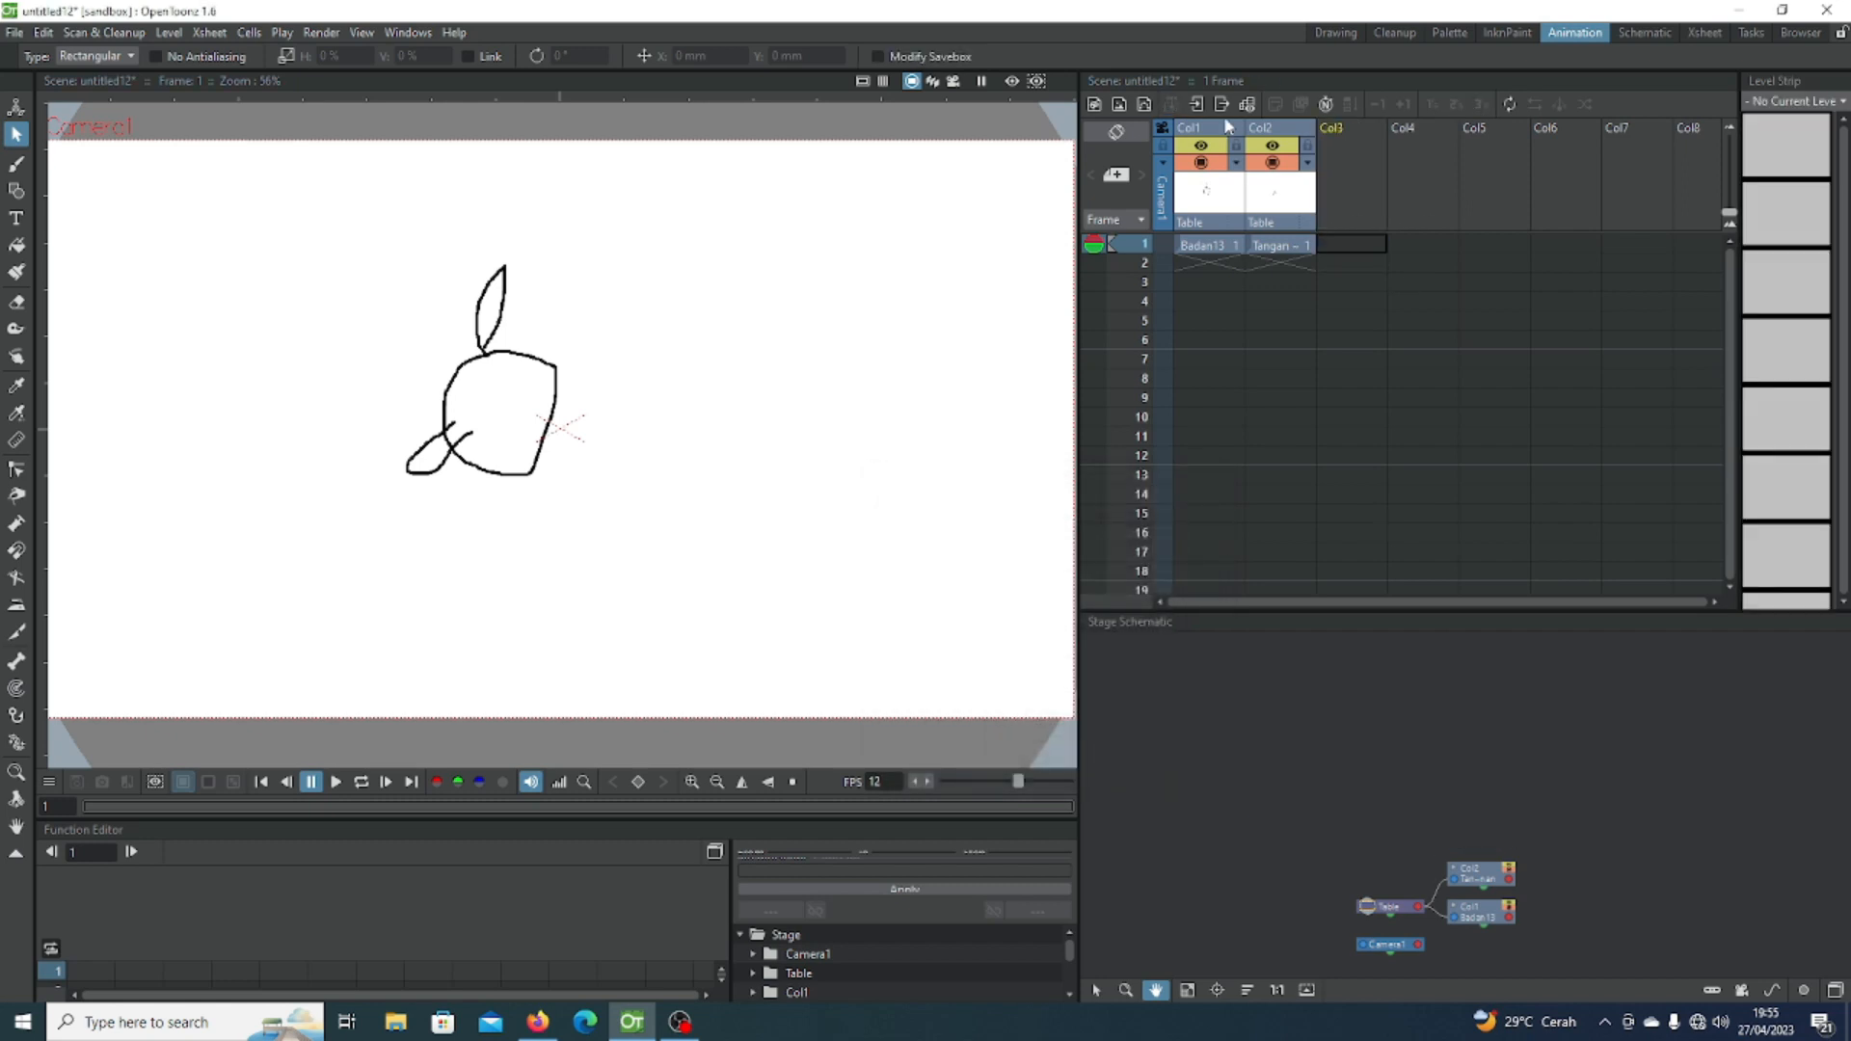
Step: Create a raster level named Tangan Kiri01 in Col3
click(1119, 104)
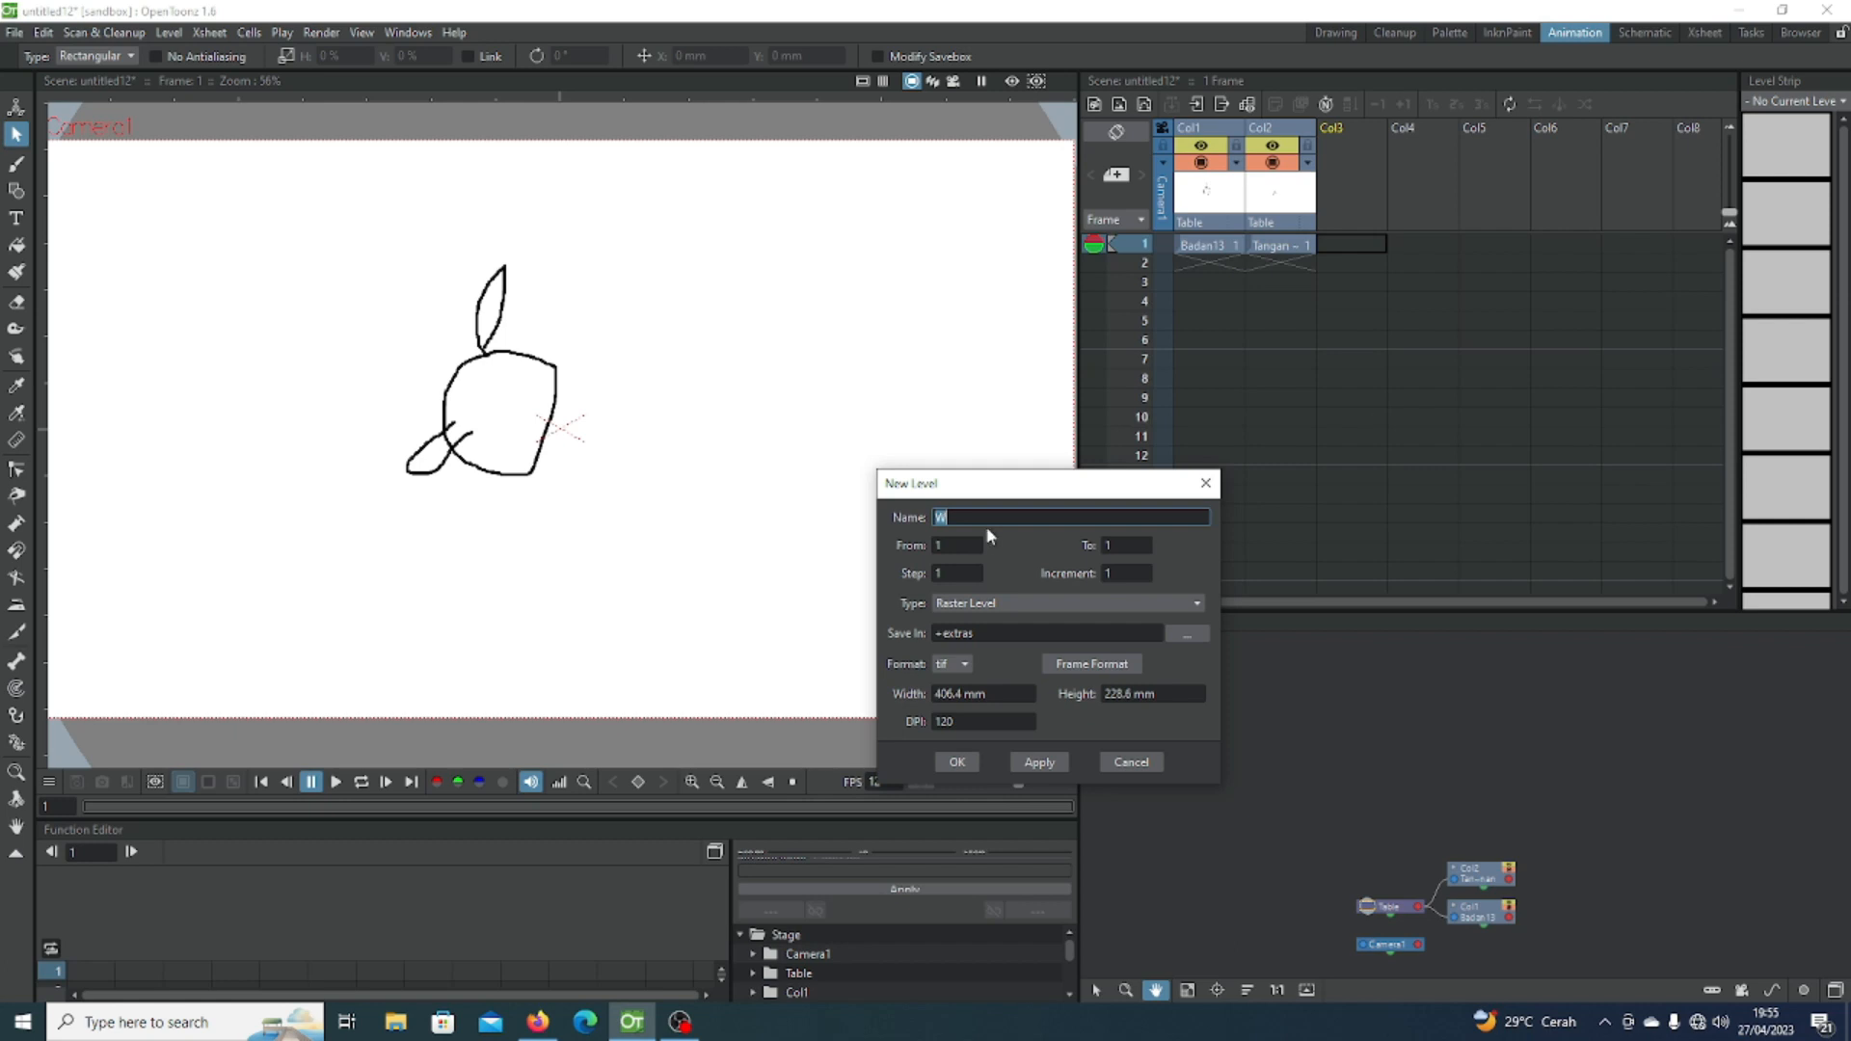
text(Tangan Kiri)
click(962, 762)
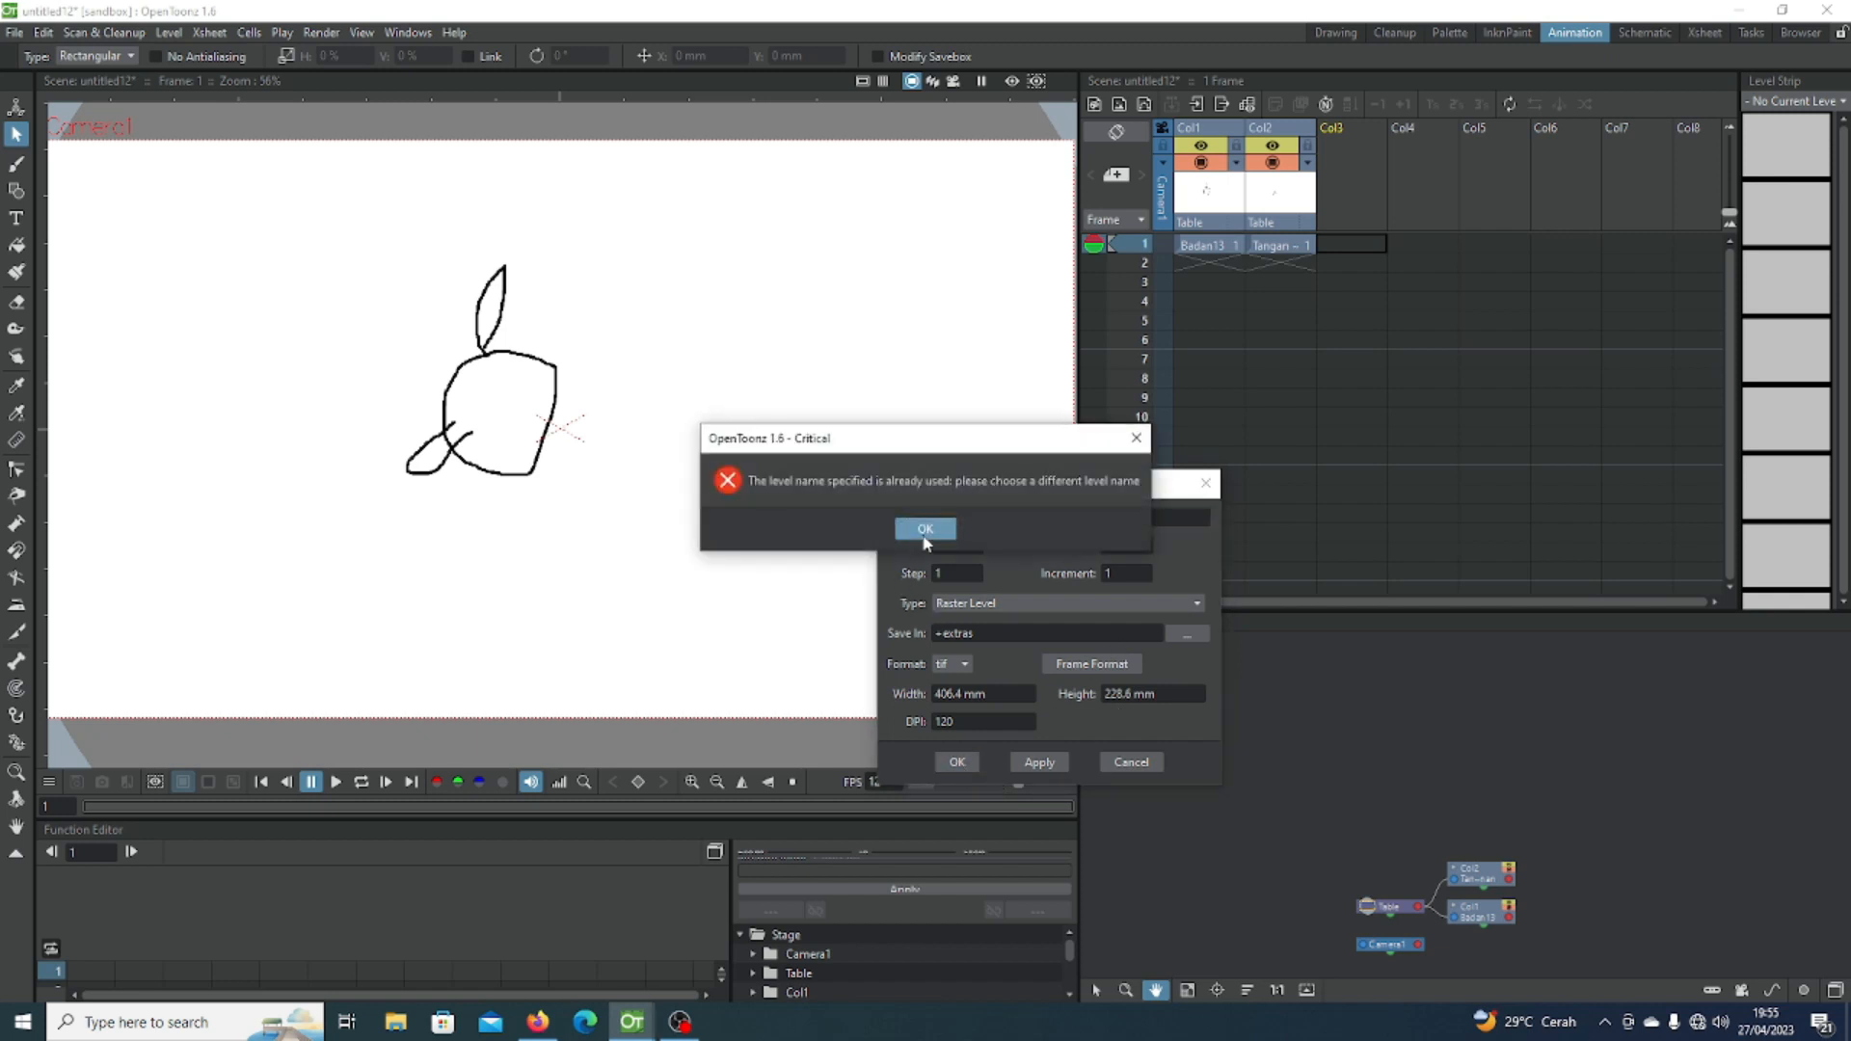
click(924, 532)
click(1004, 523)
text(ri)
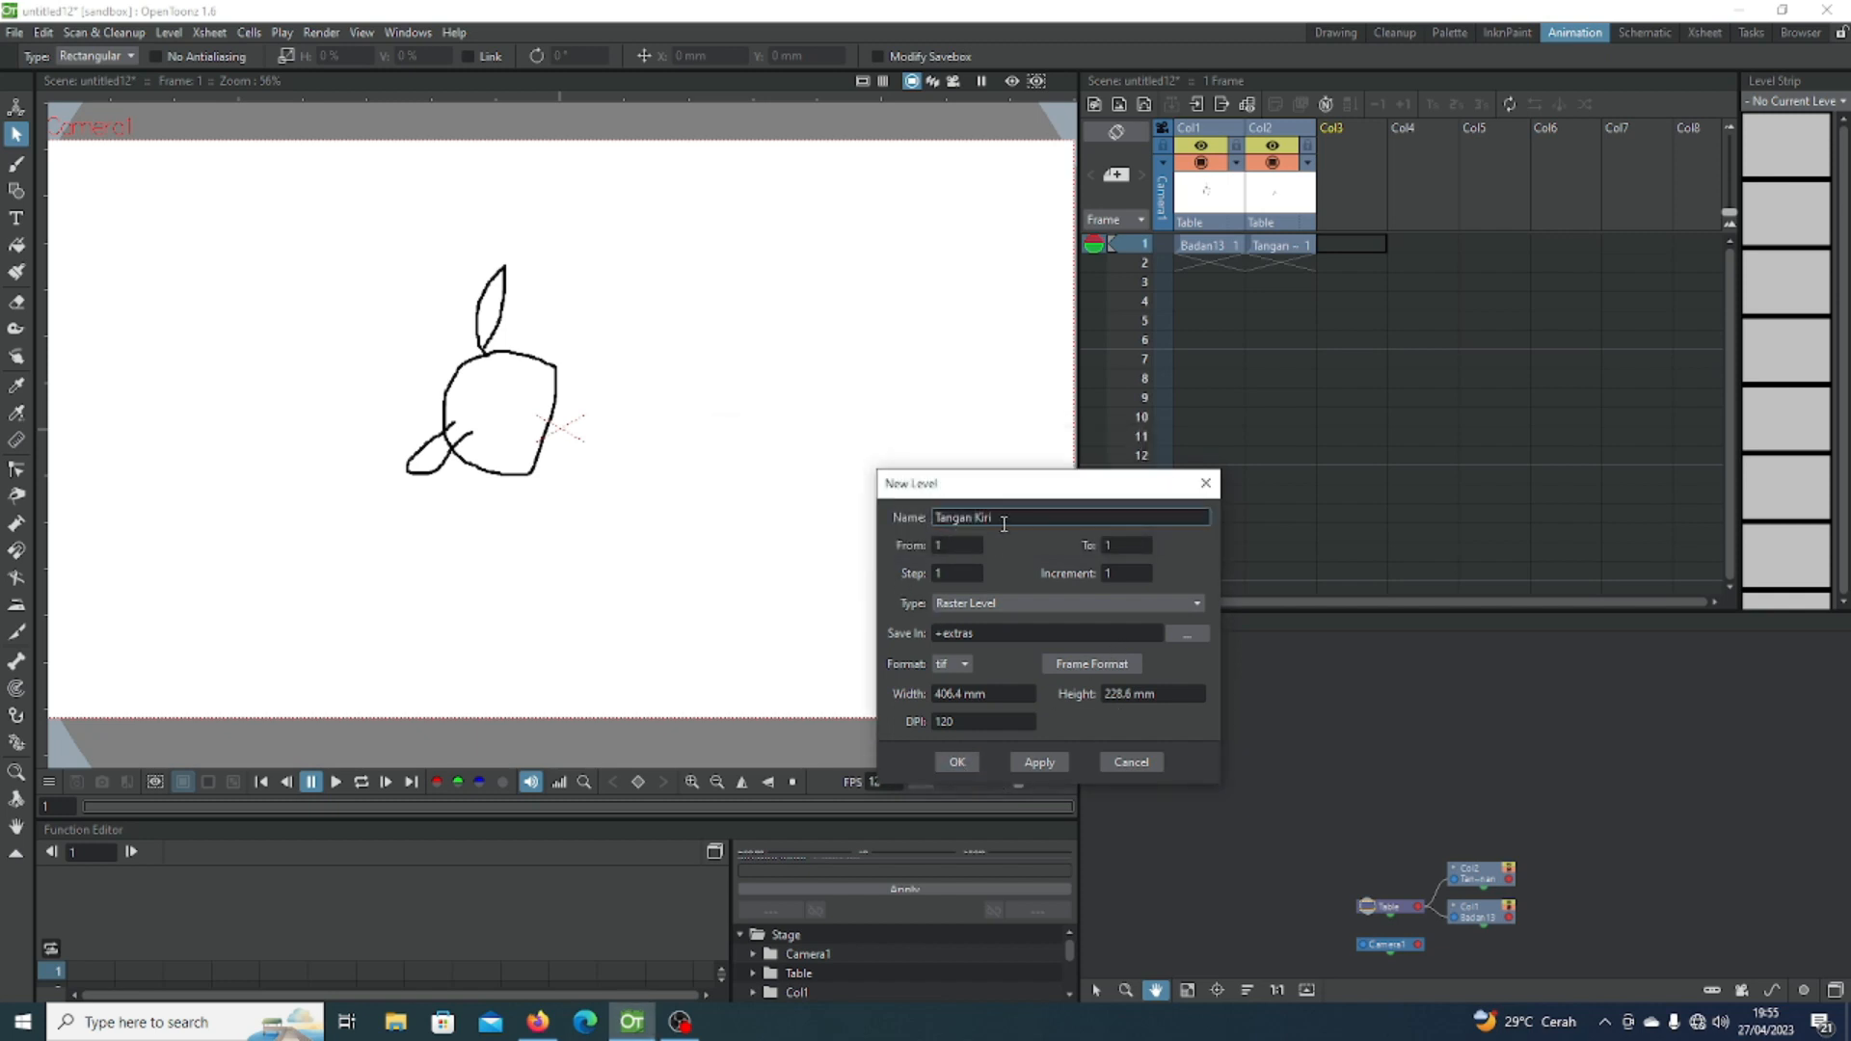
text(01)
click(956, 762)
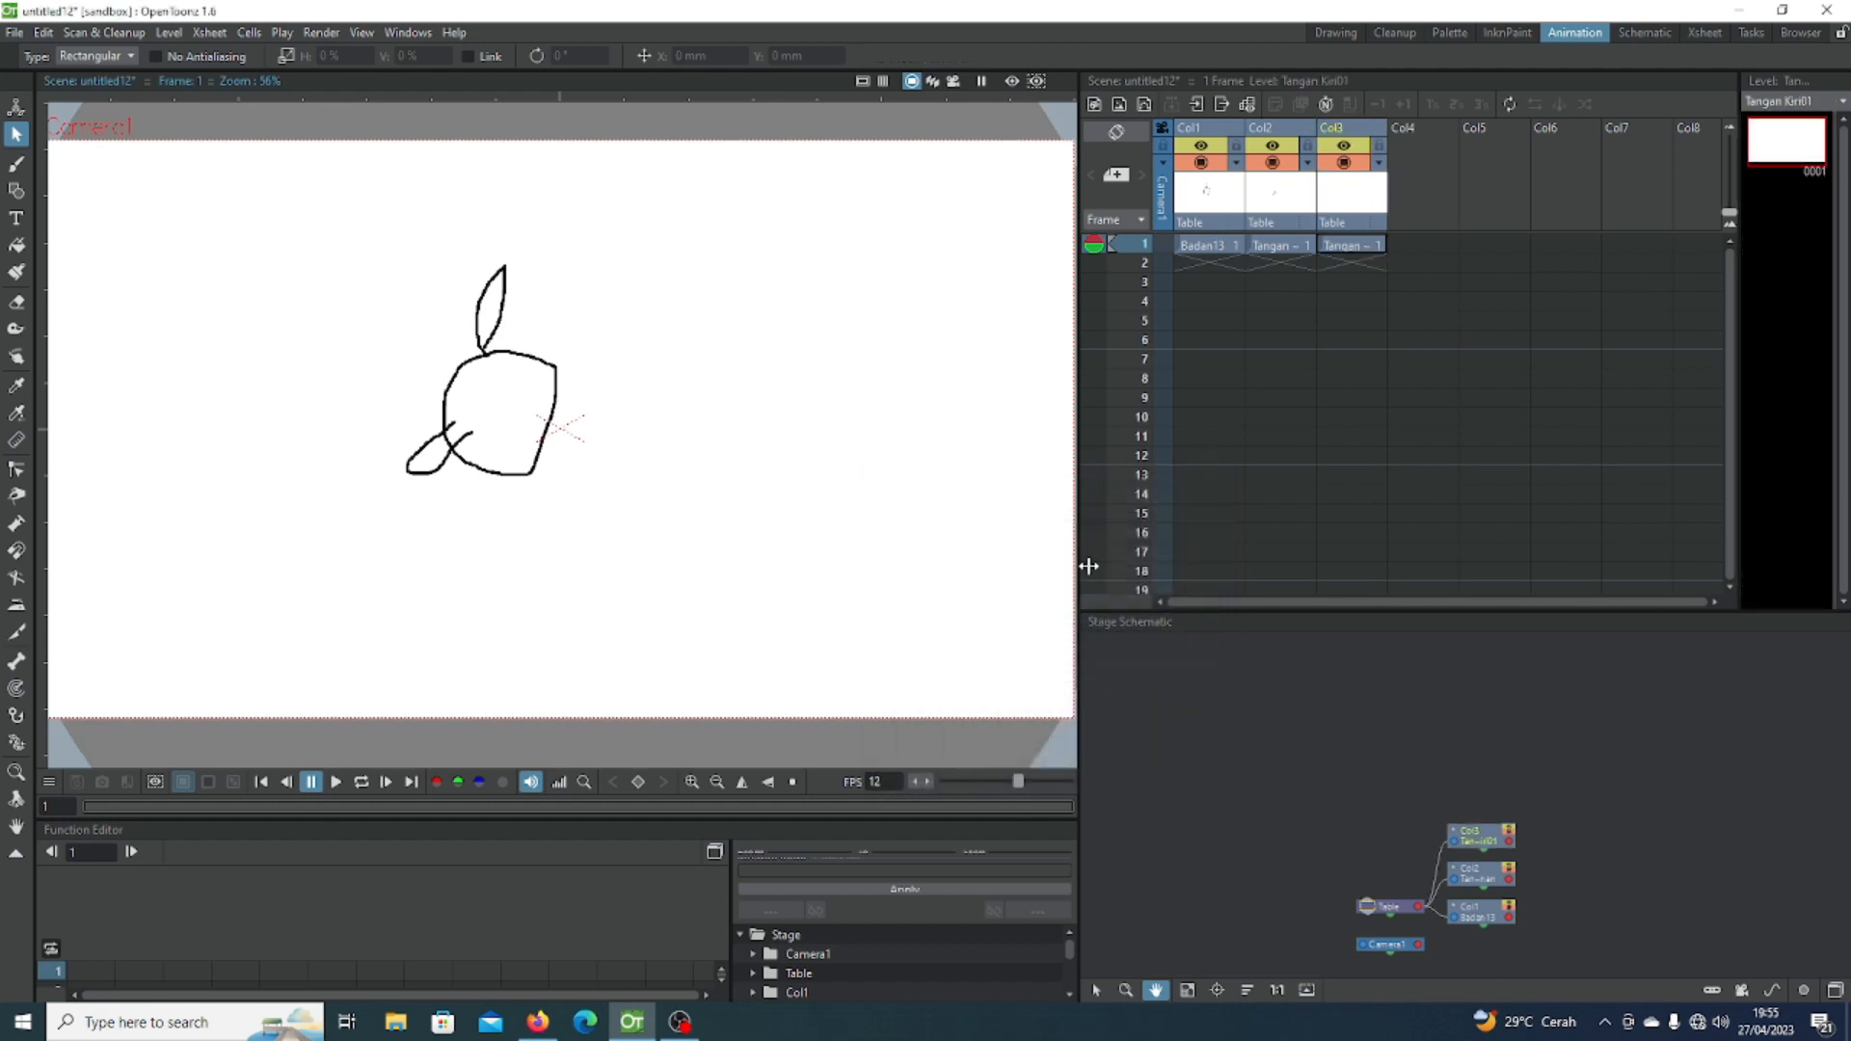
Step: Paste the arm loop into Tangan Kiri01, mirror it horizontally and place it at the body's lower right
click(435, 438)
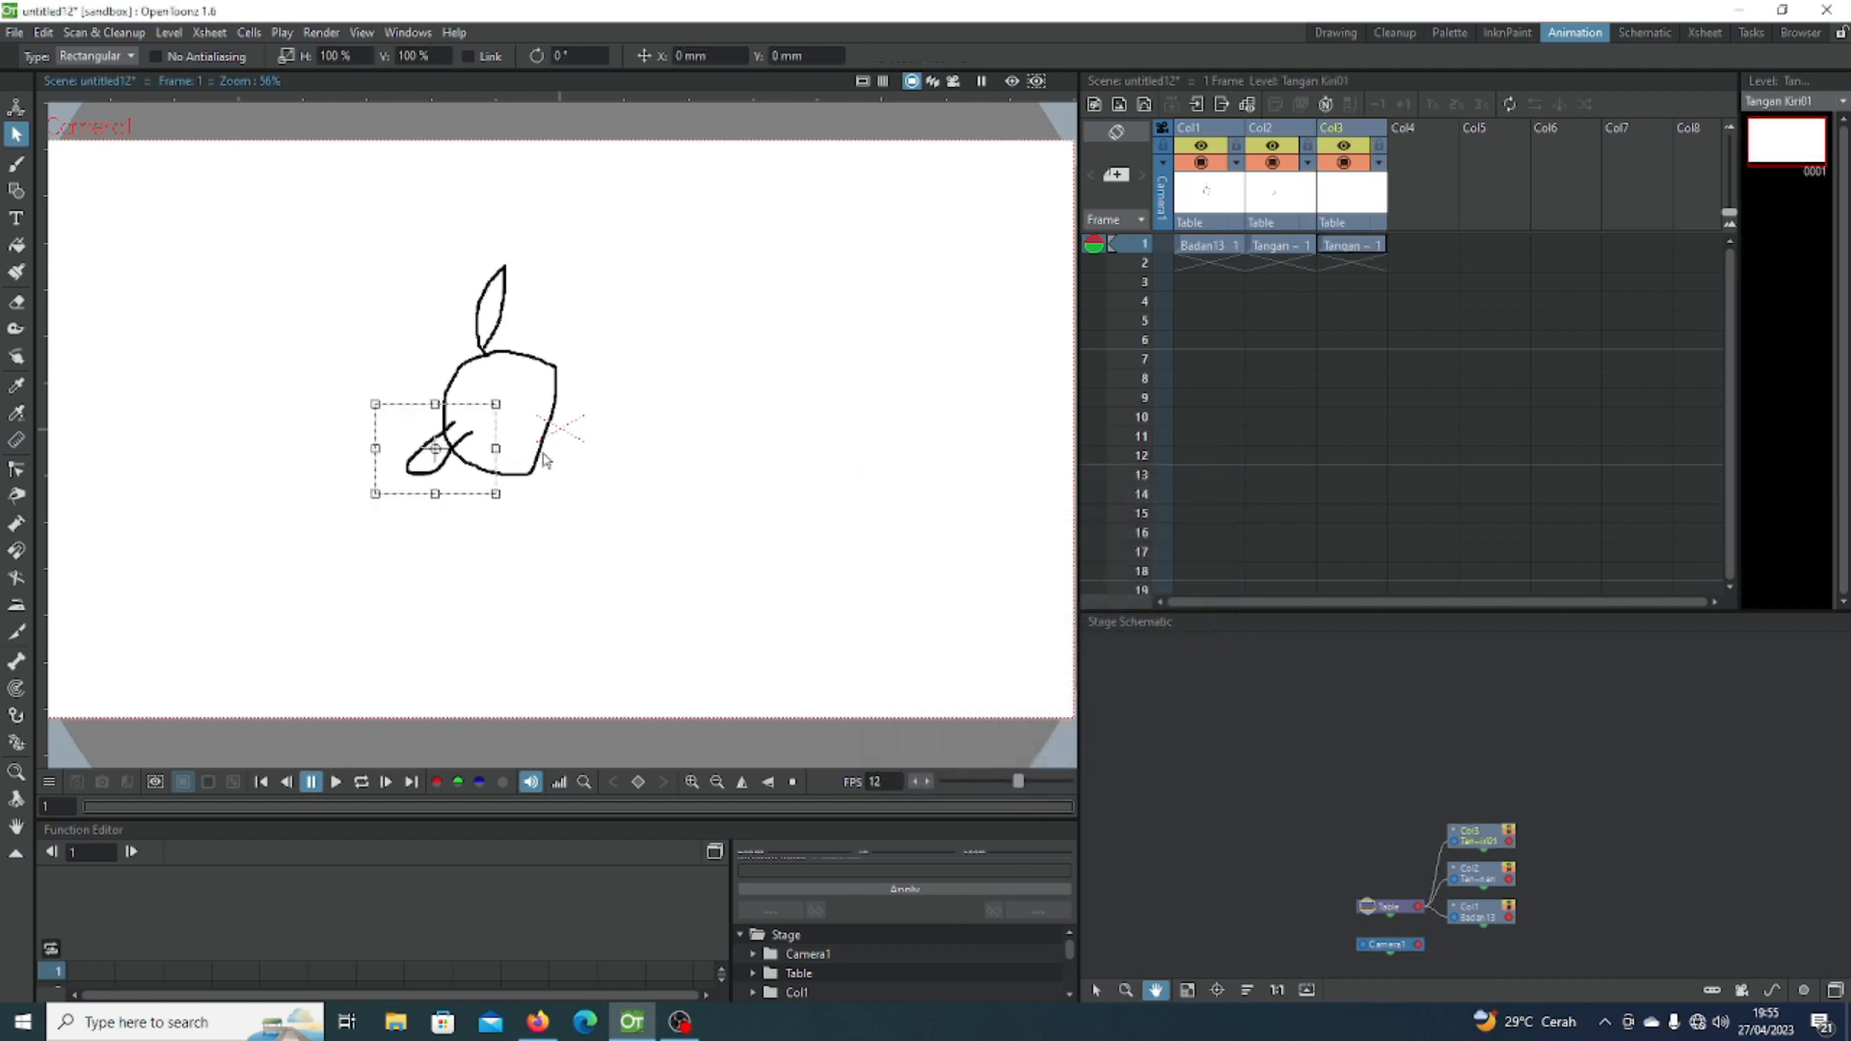
mouse_move(400, 448)
mouse_down()
mouse_move(709, 440)
mouse_move(568, 474)
mouse_up()
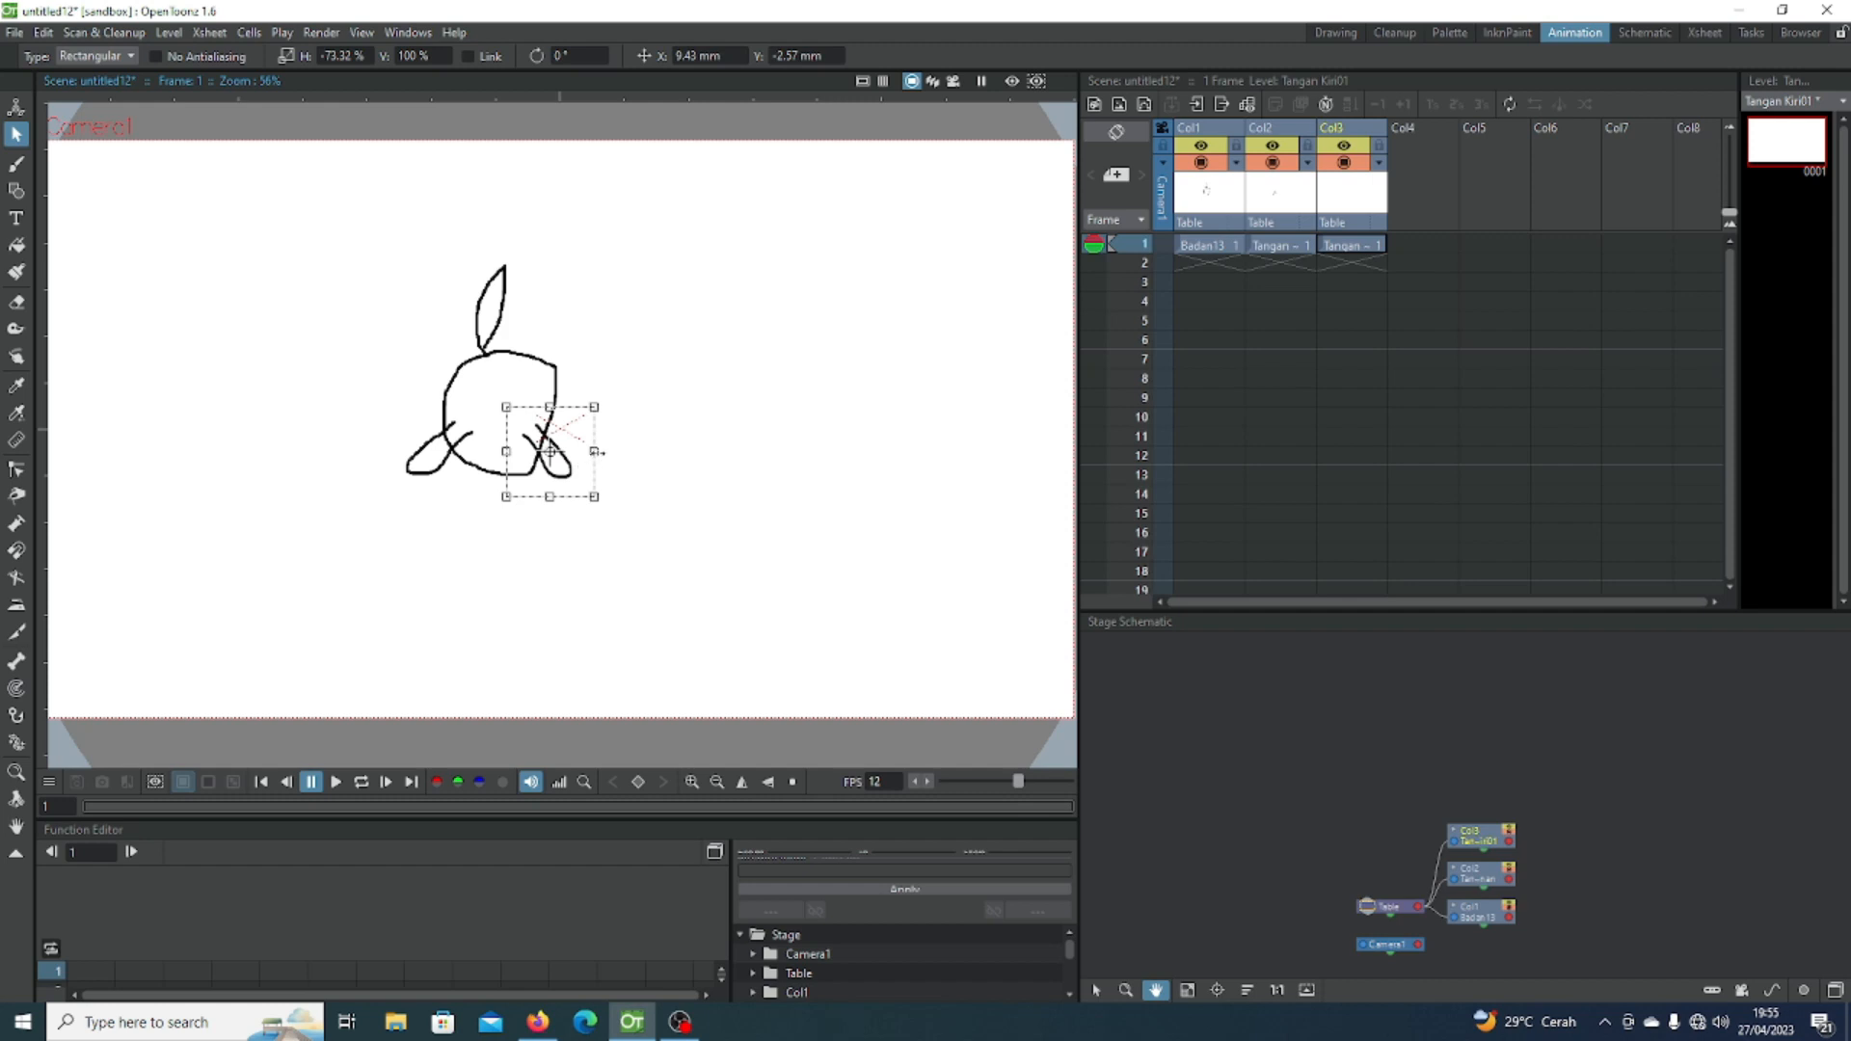
click(607, 460)
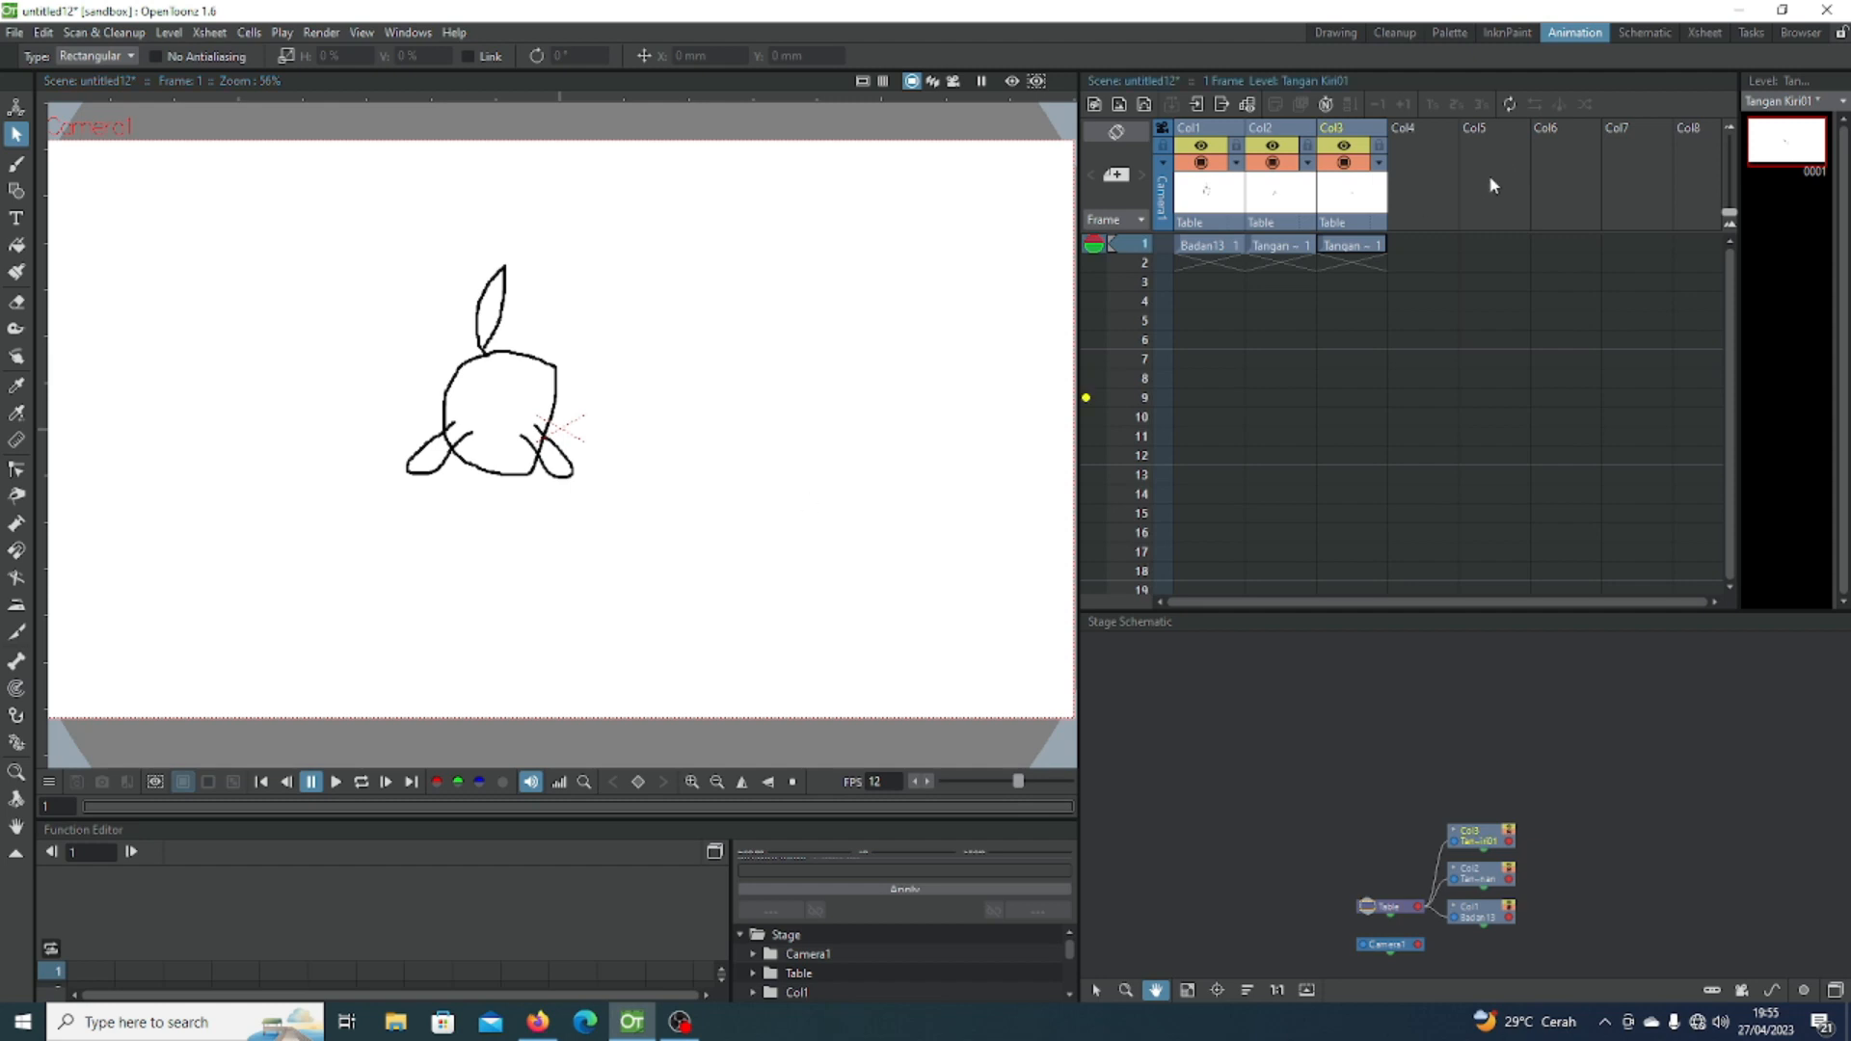
Step: Create a raster level named Paha kanan_1 in Col4
click(1436, 216)
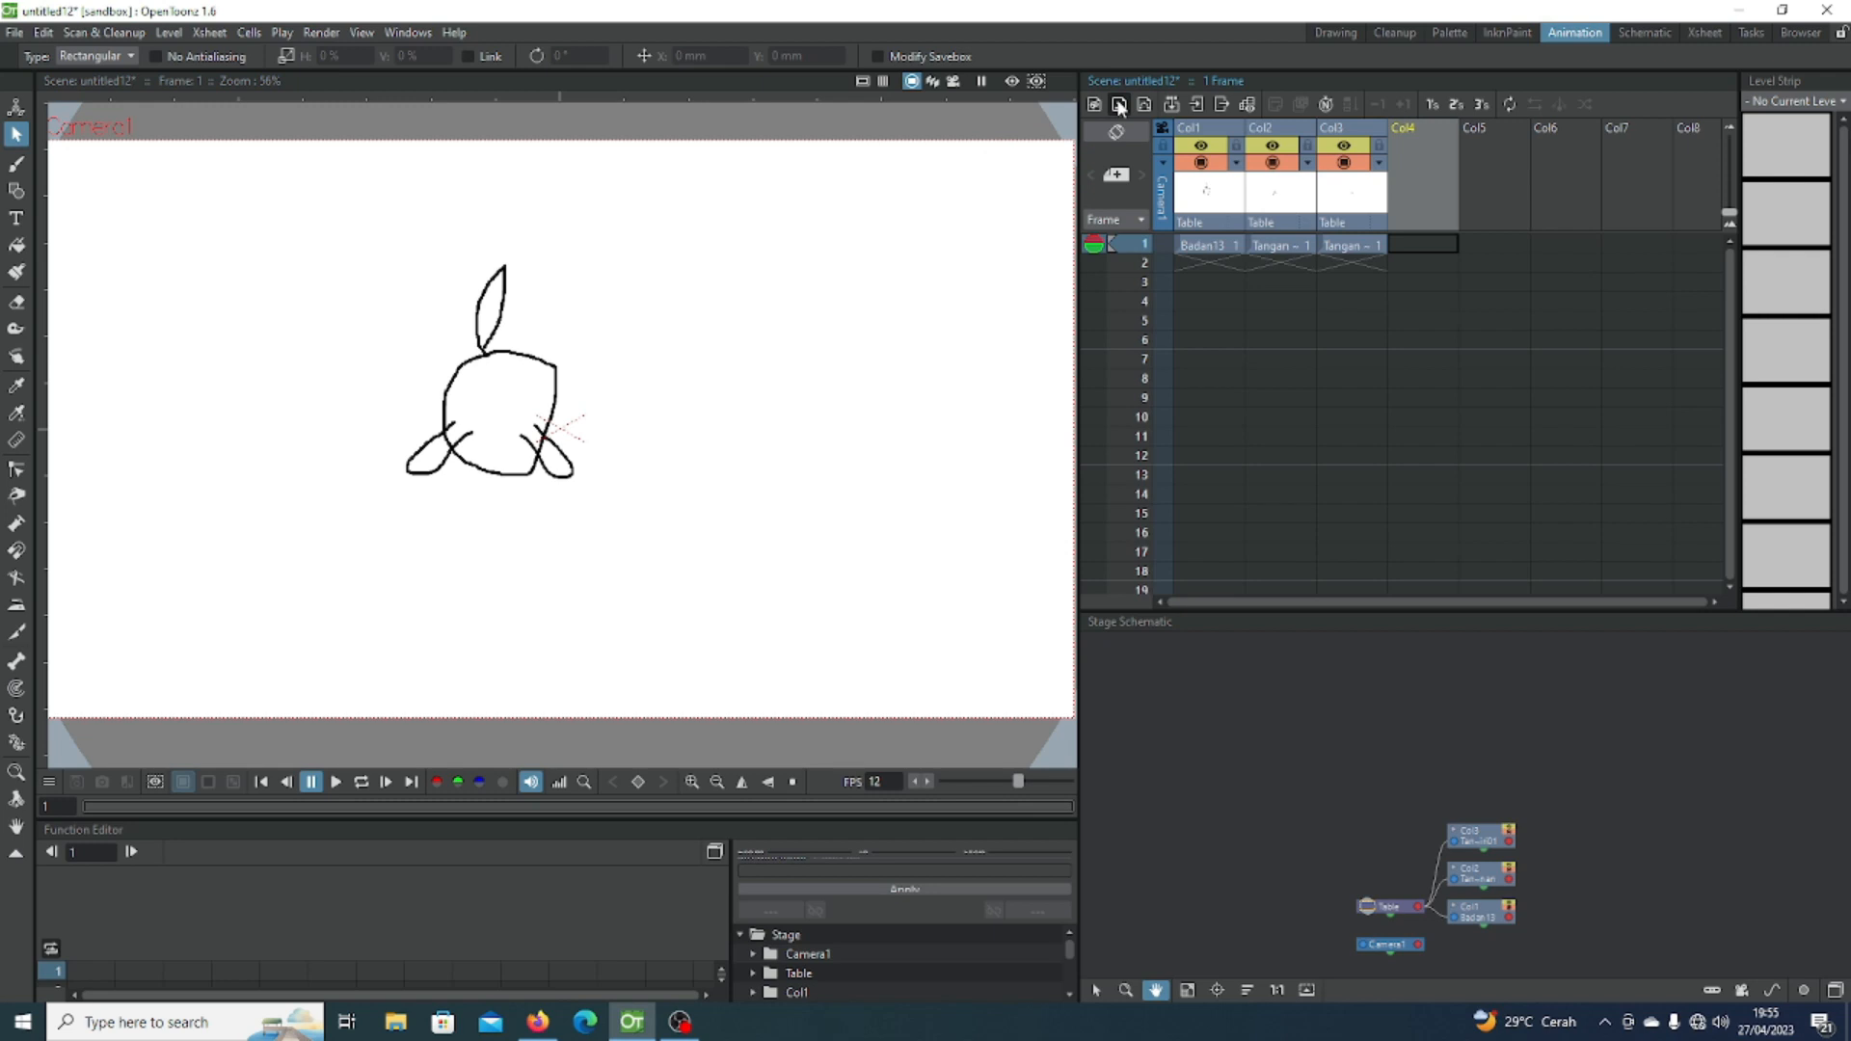
key(alt+n)
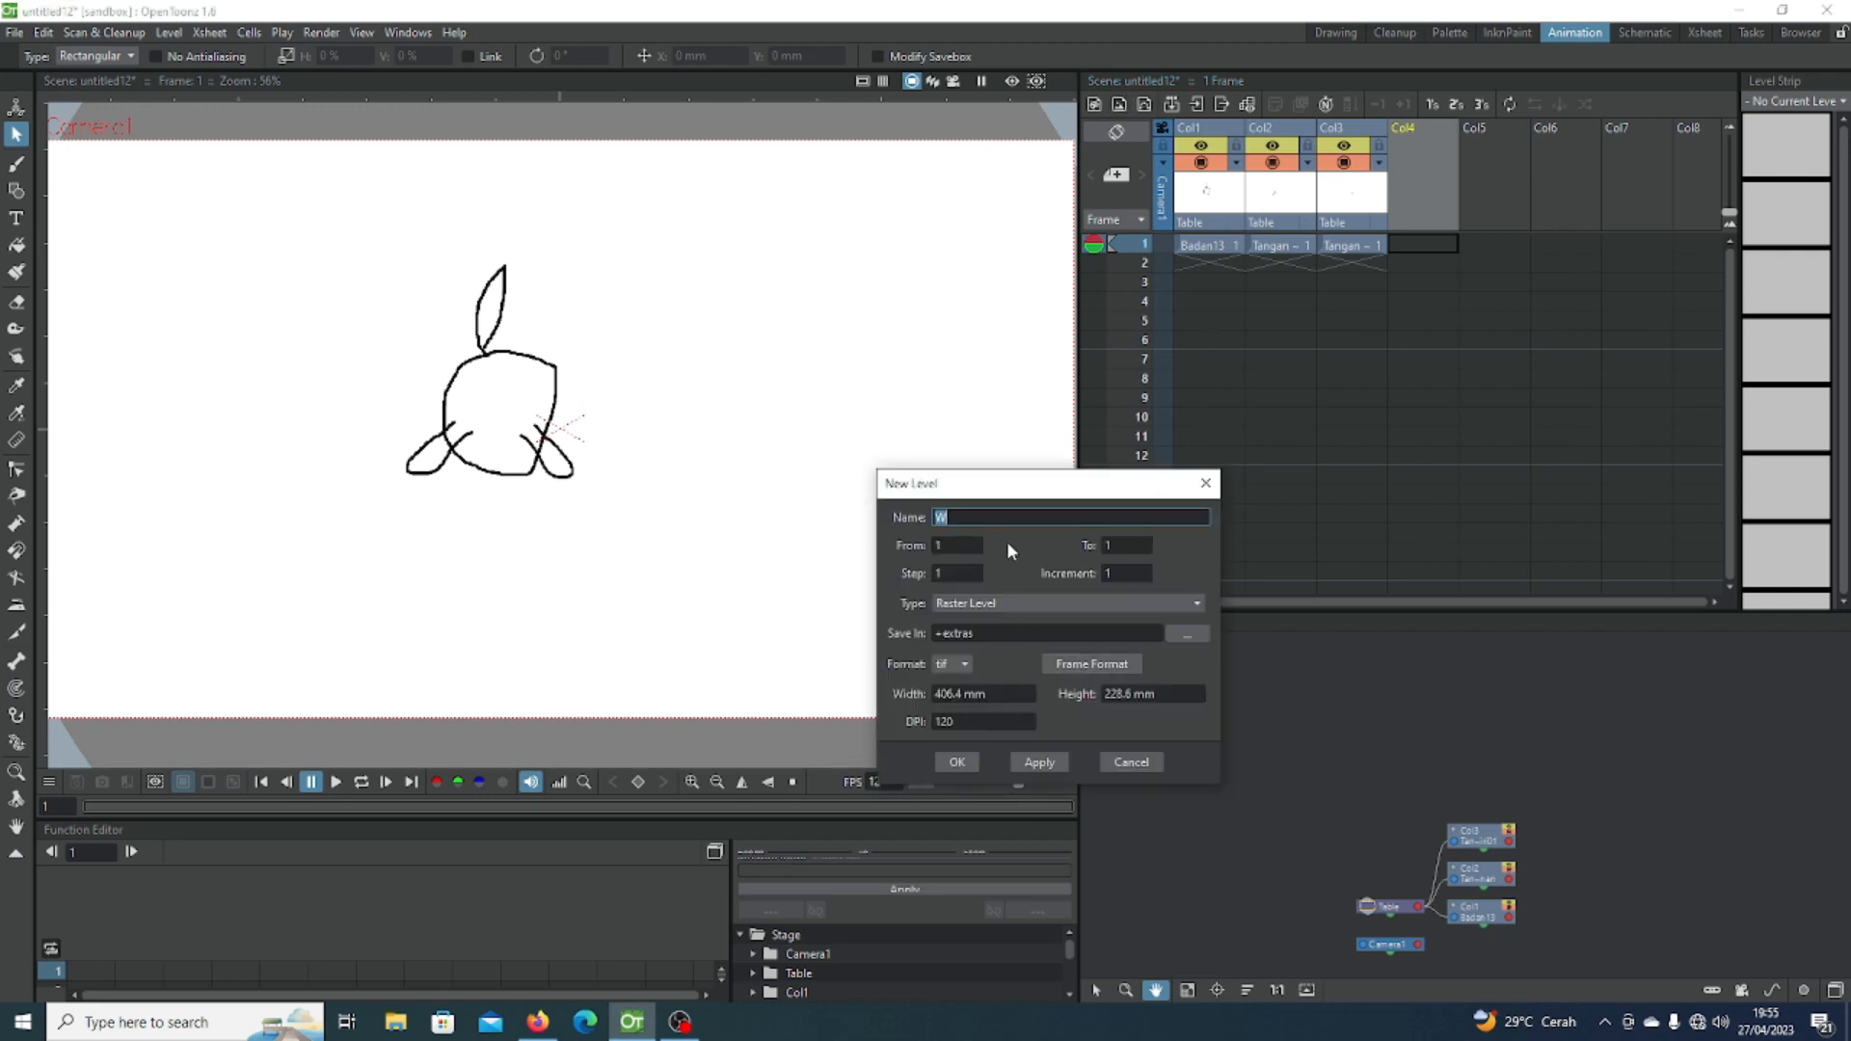
text(Ka)
key(BackSpace)
key(BackSpace)
key(BackSpace)
key(BackSpace)
text(Pa)
key(BackSpace)
key(BackSpace)
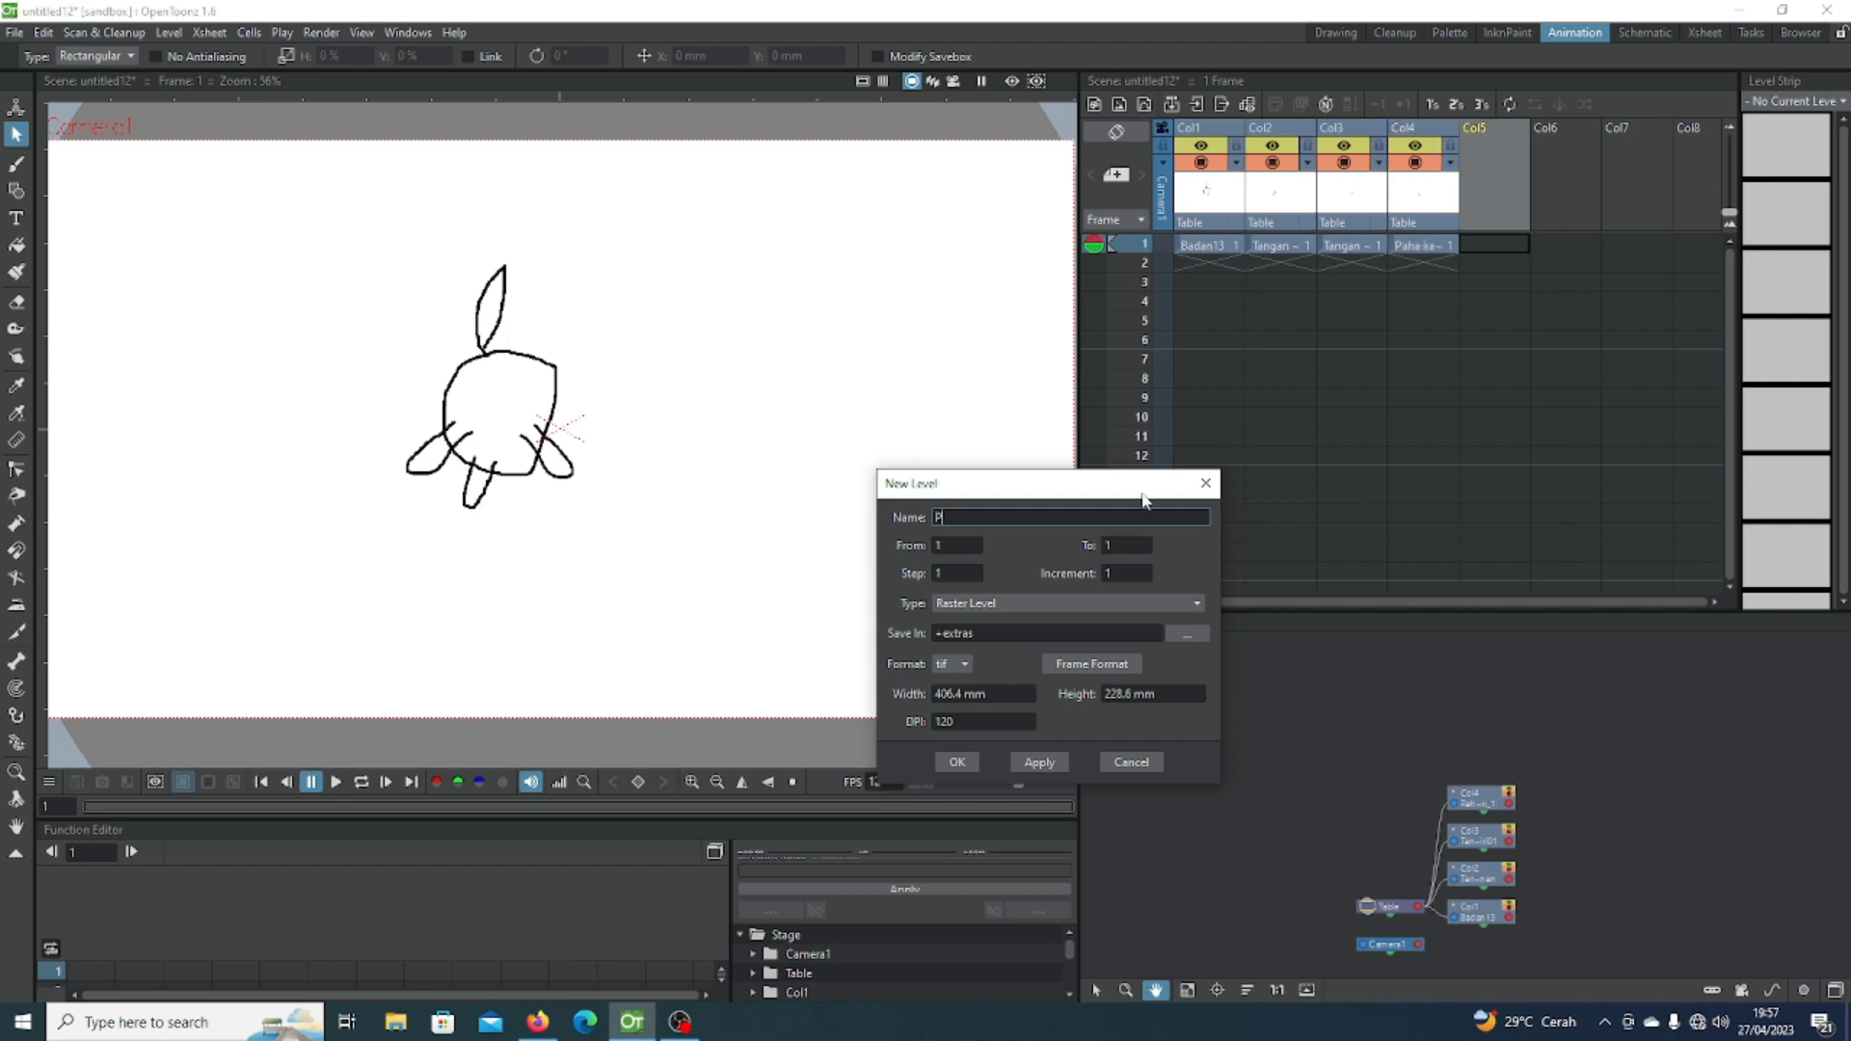
Step: Create a raster level named Paha kiri_1 in Col5 and paste a horizontally mirrored copy of the thigh beside the original
text(aha kiri)
click(956, 761)
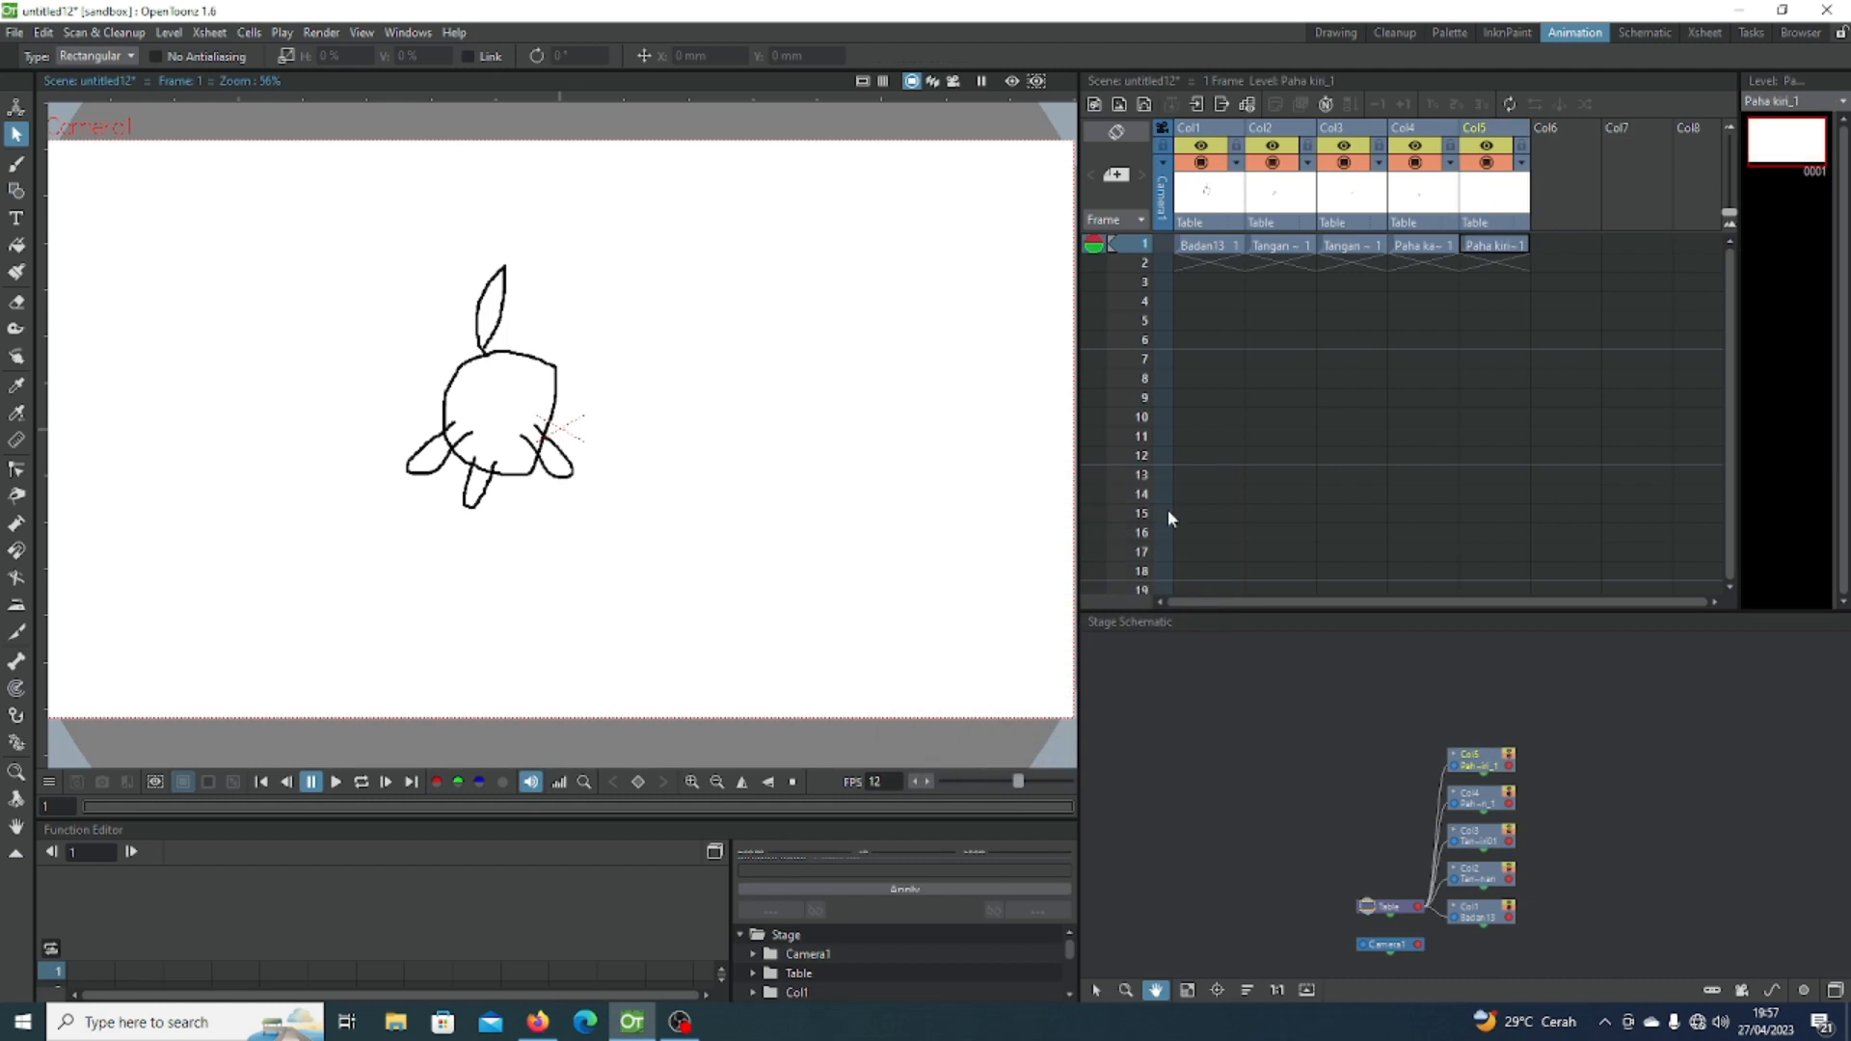
key(ctrl+v)
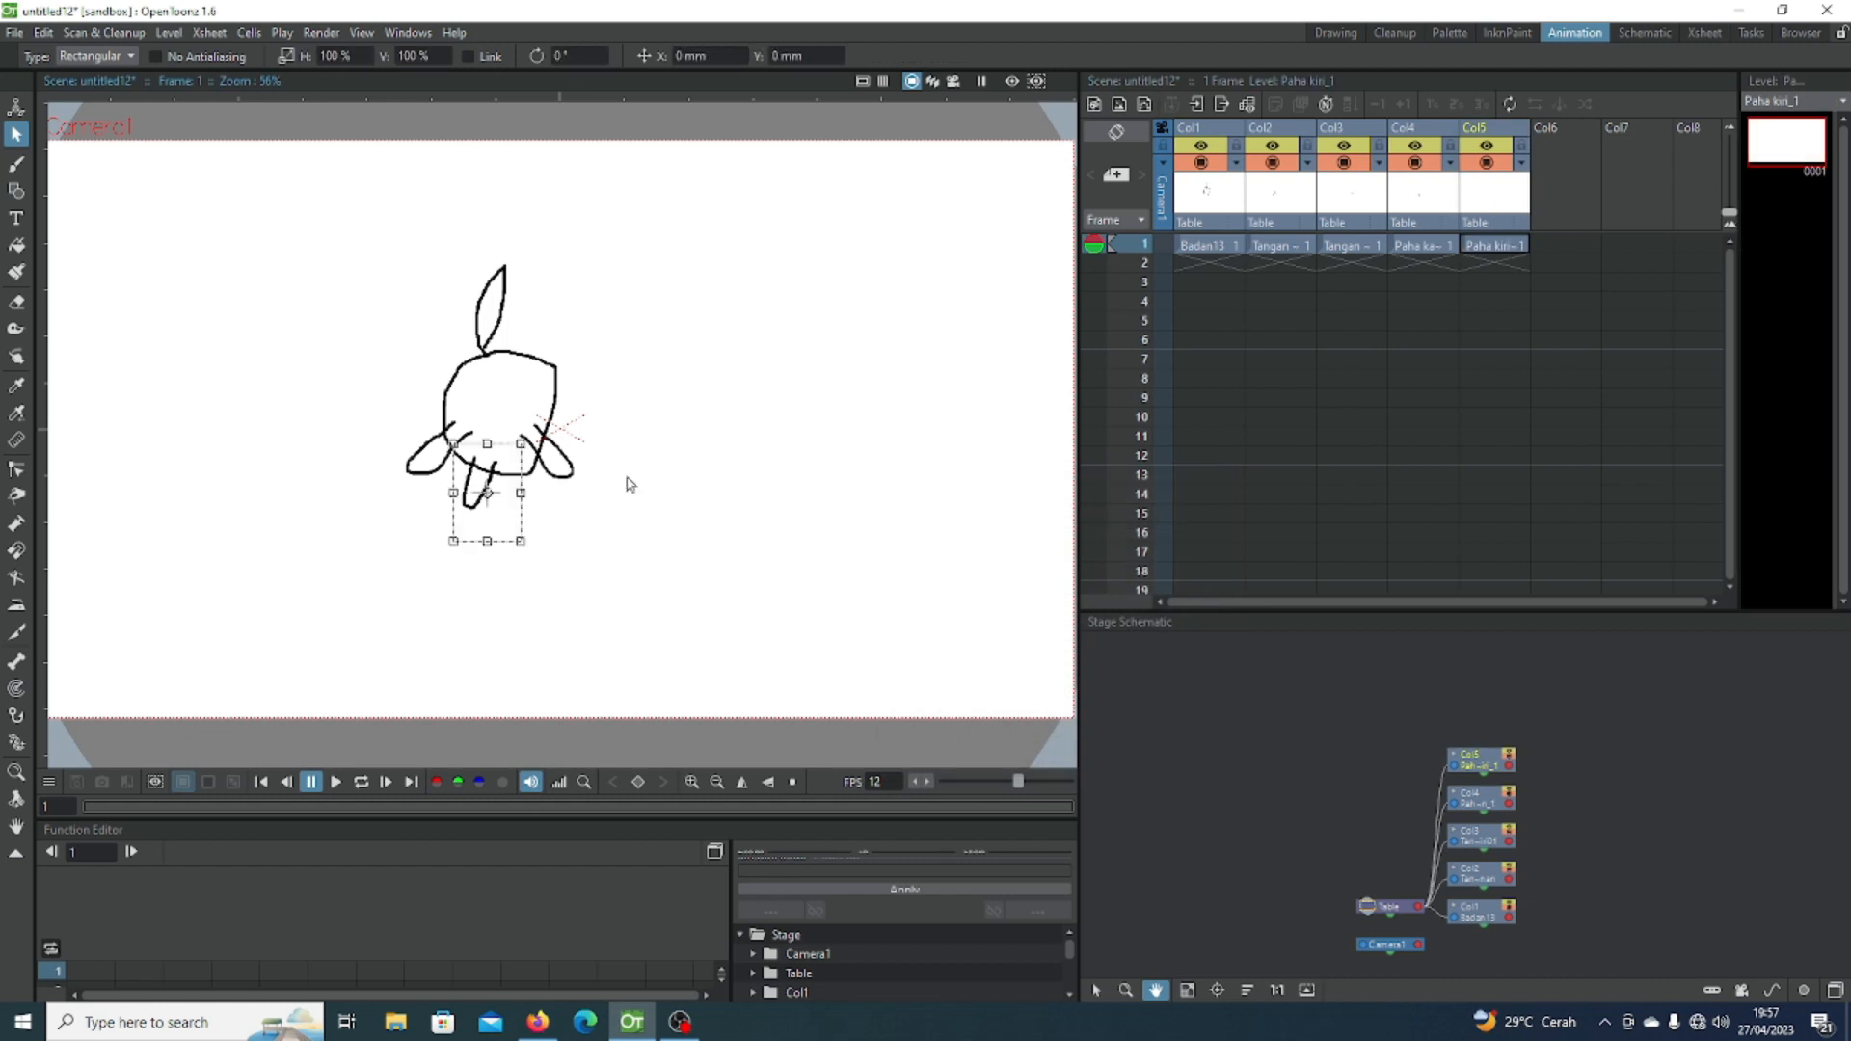
mouse_move(492, 493)
mouse_down()
mouse_move(618, 493)
mouse_move(523, 498)
mouse_up()
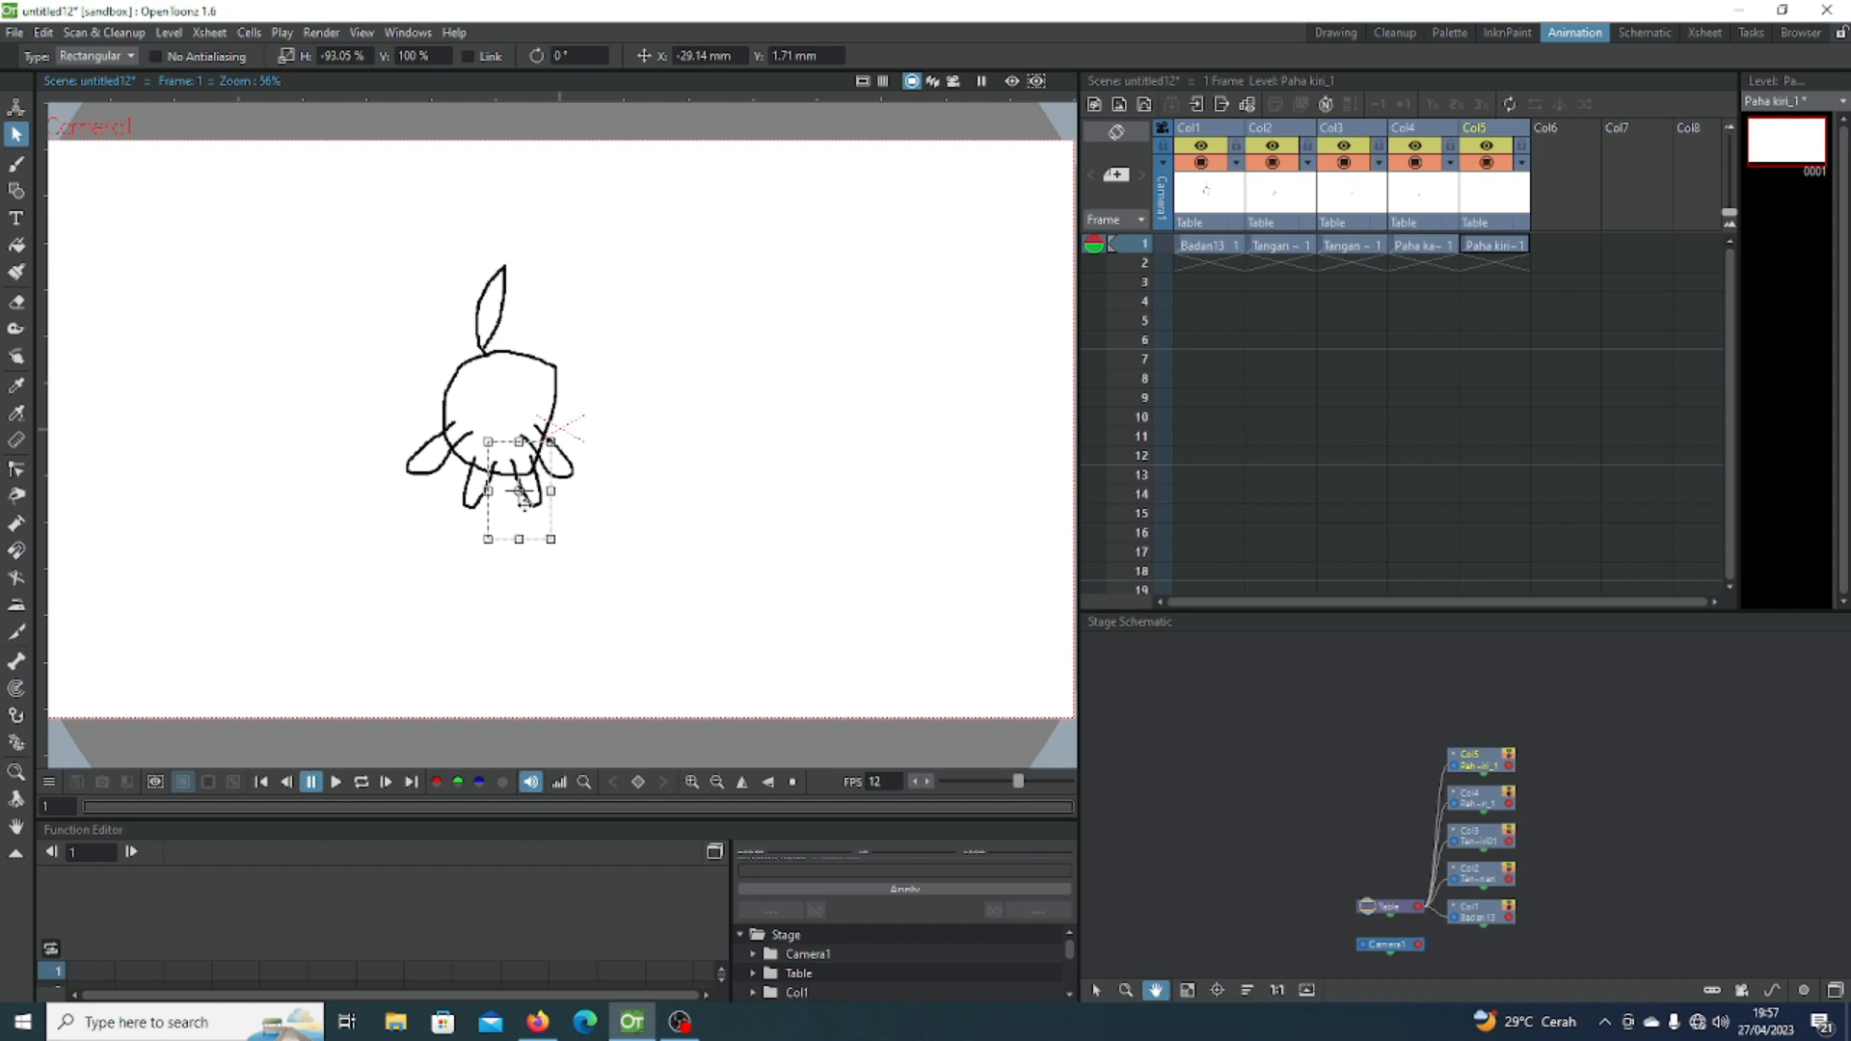
click(613, 577)
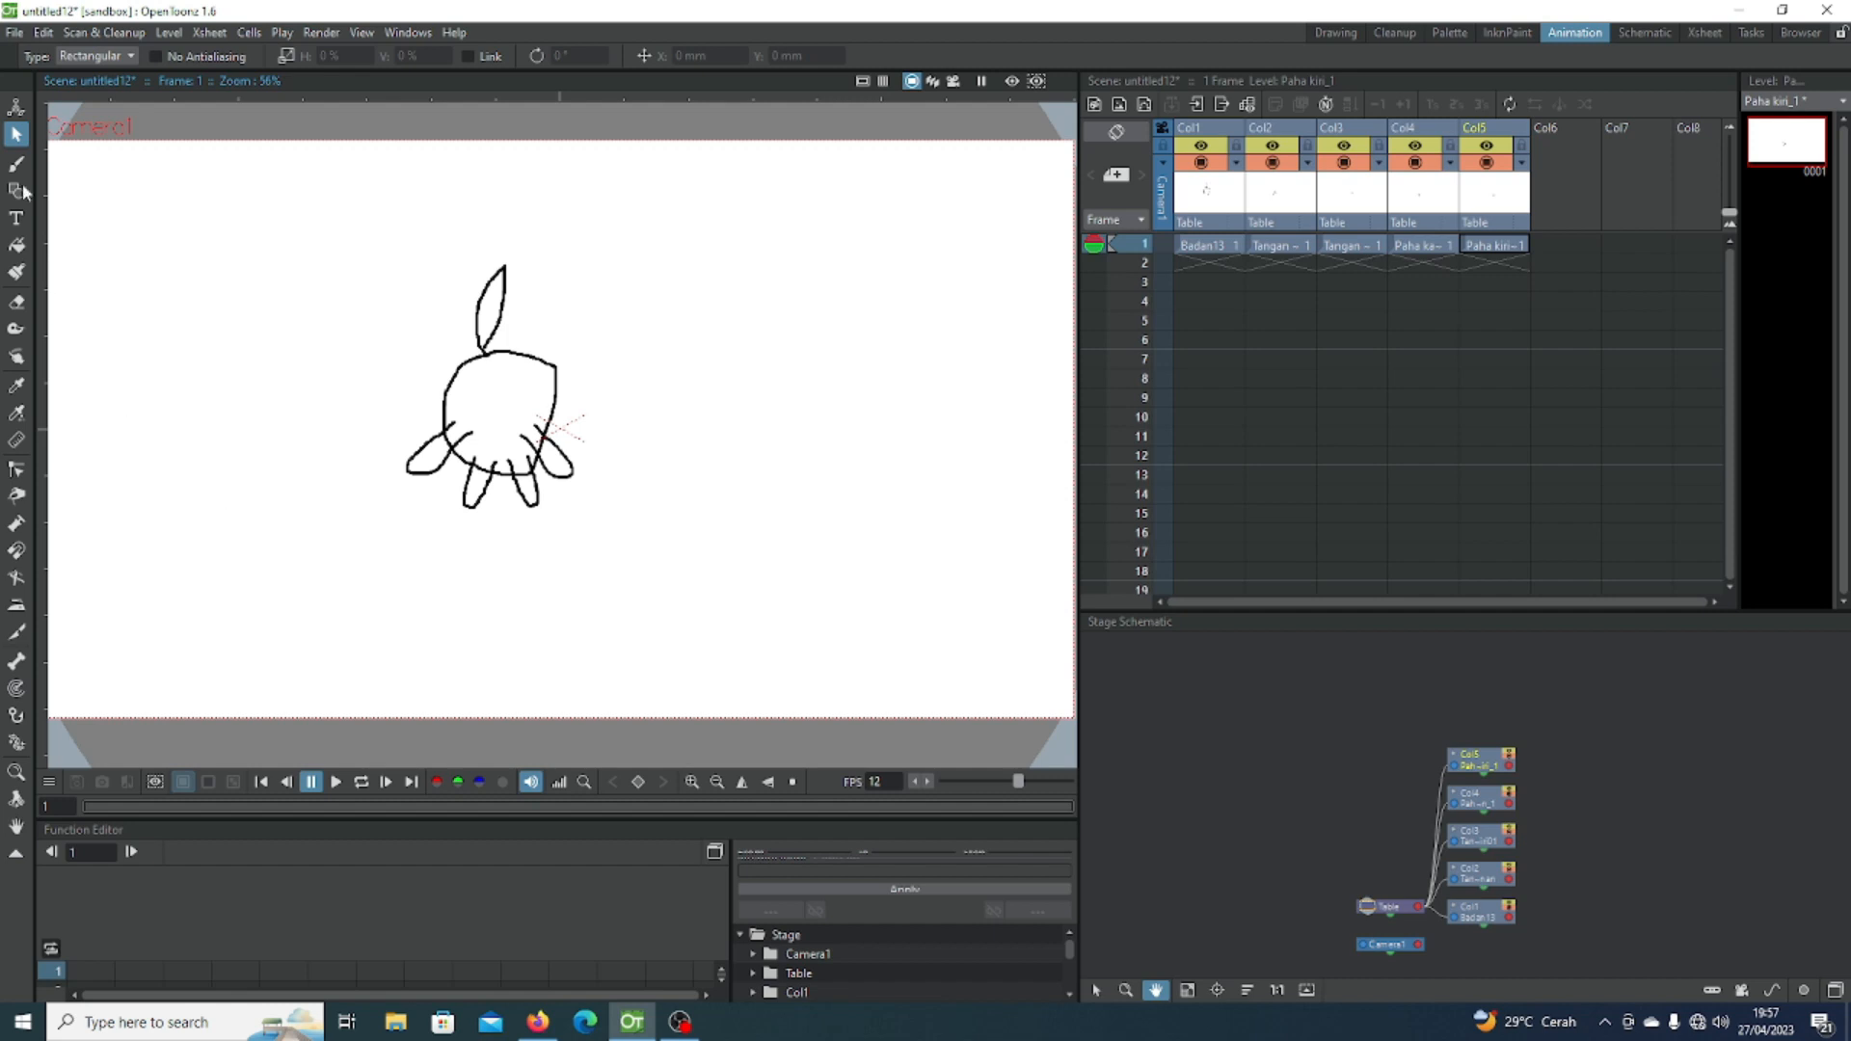
Step: Create a raster level named Betis kanan1 in Col6
click(1566, 212)
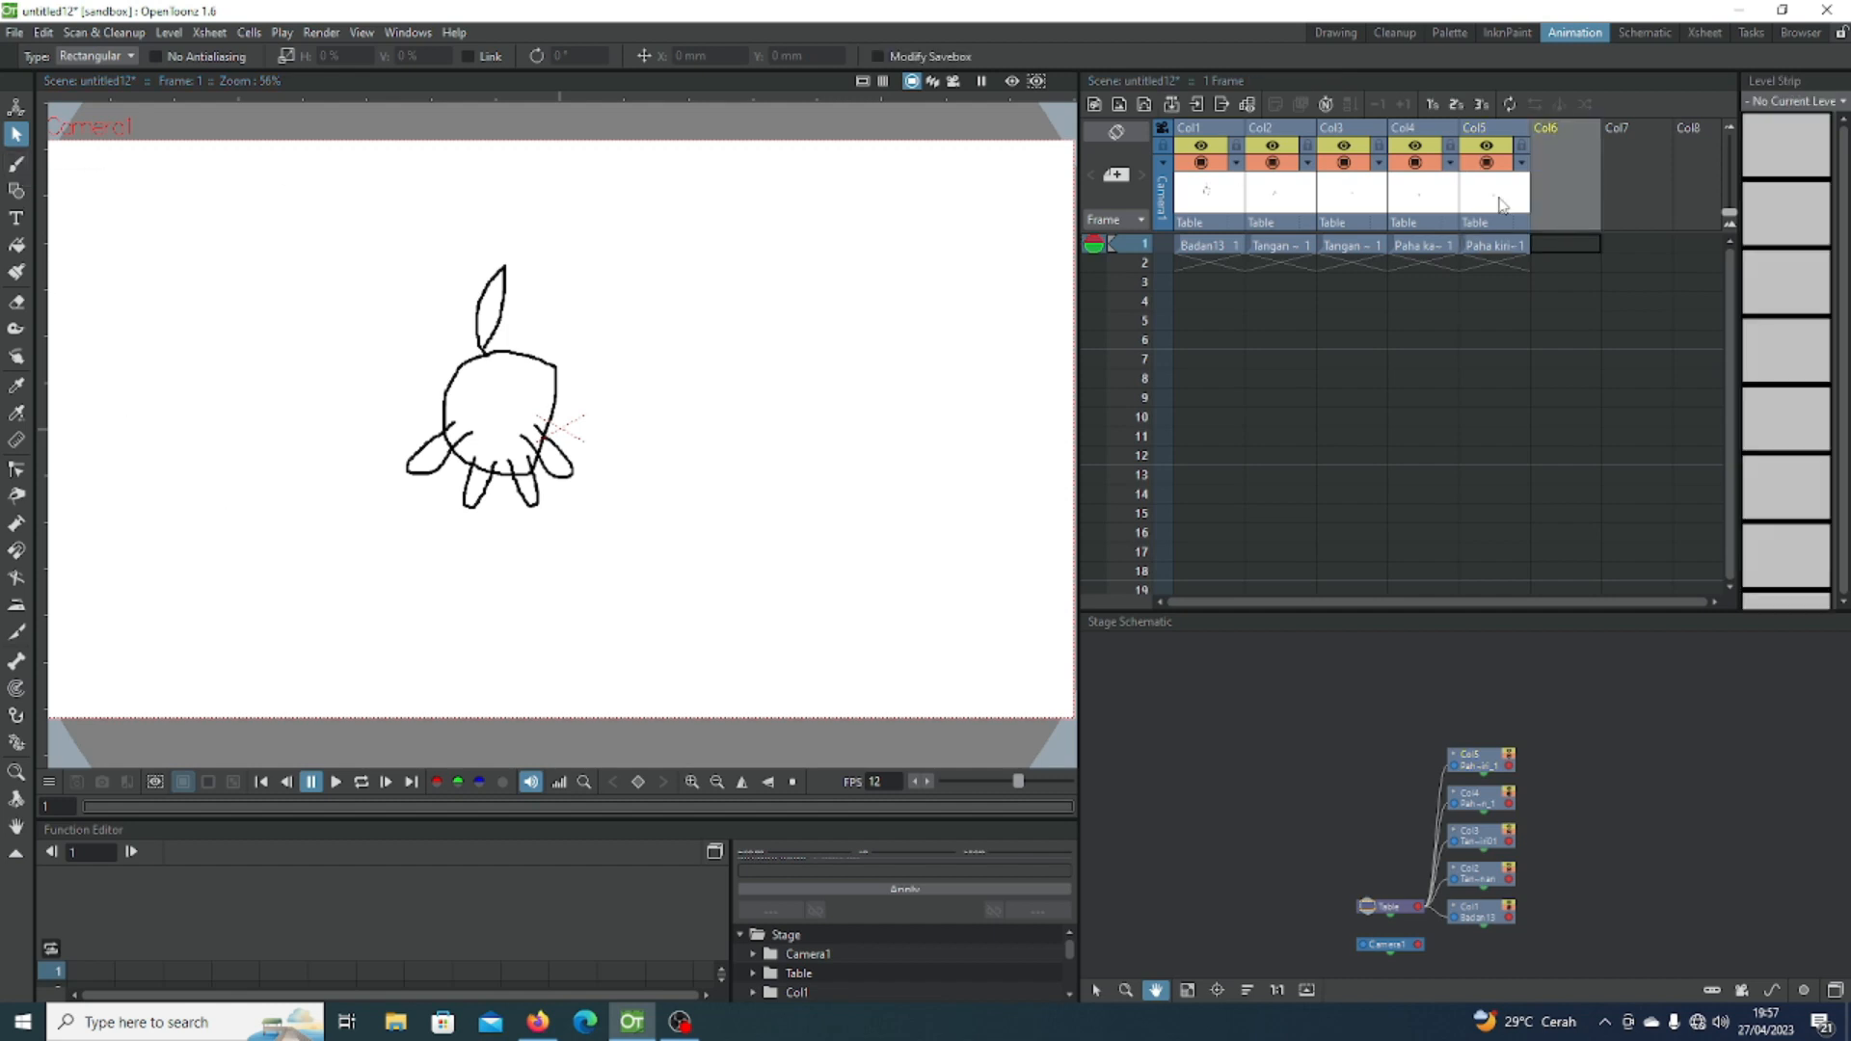
click(1144, 104)
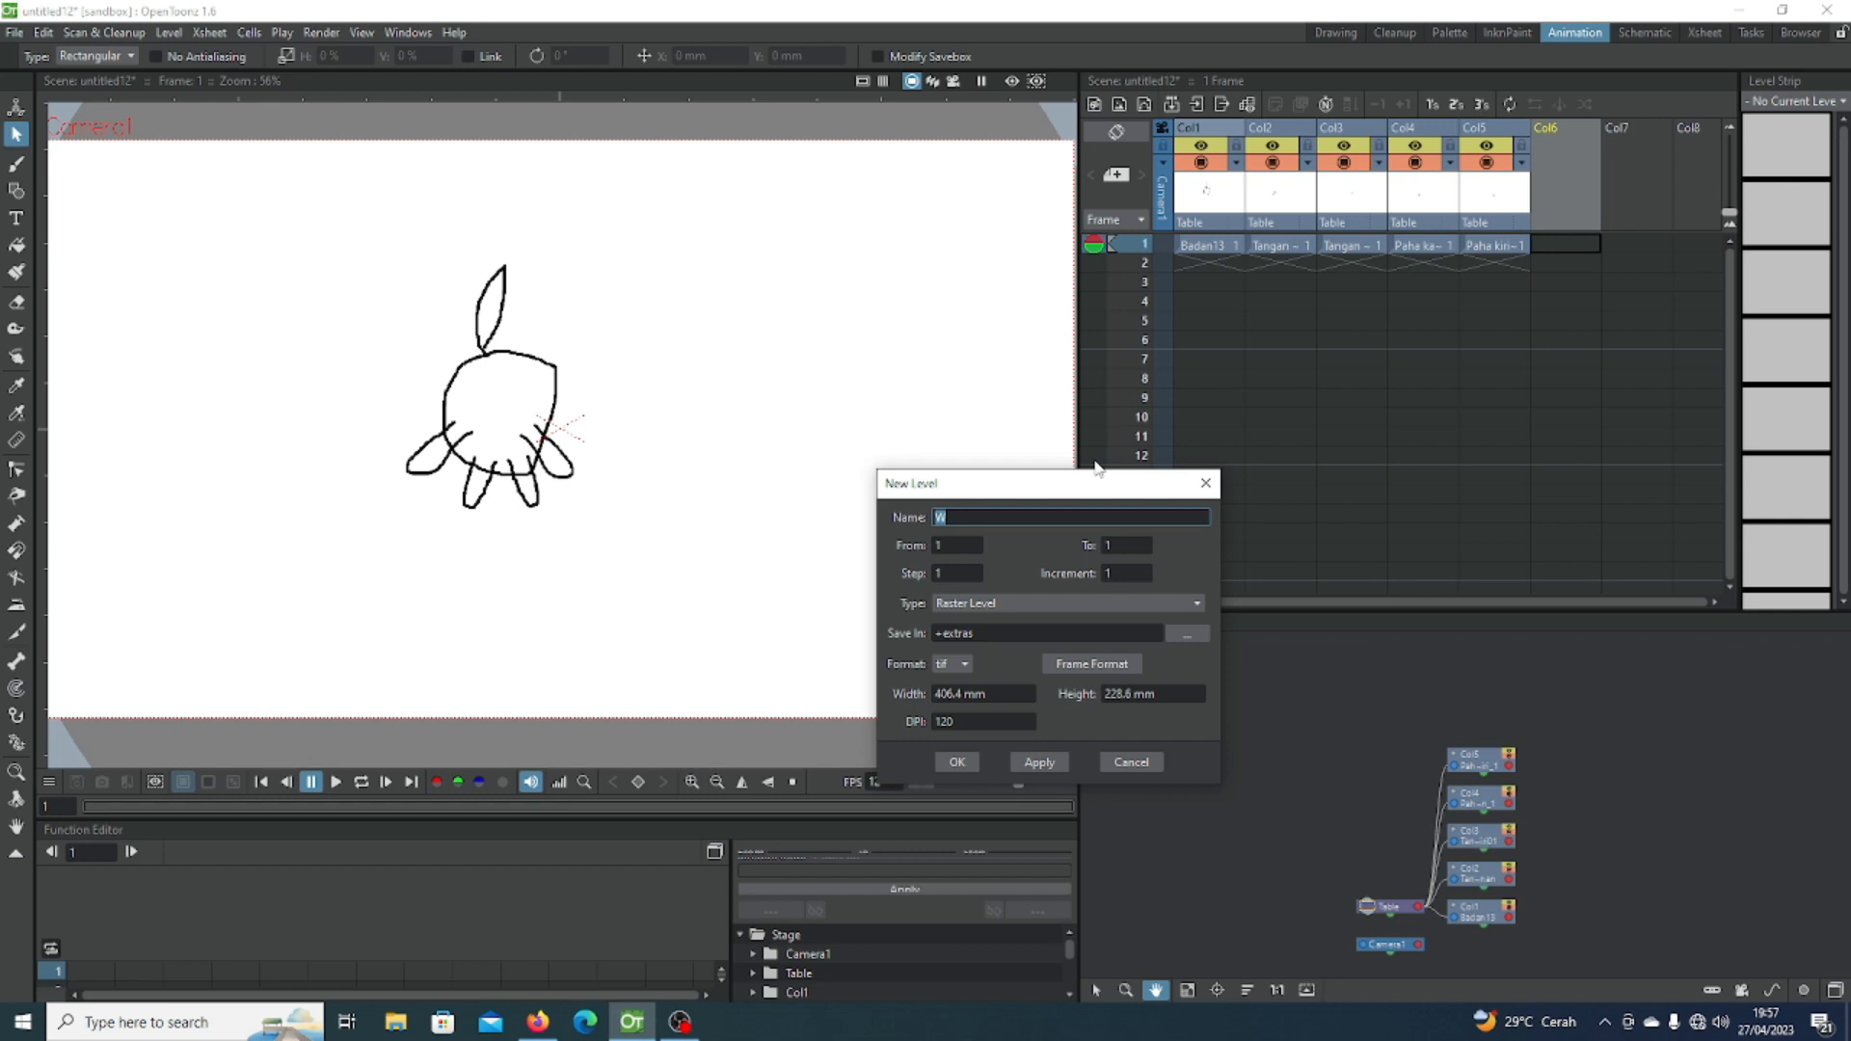
text(Betis kanan1)
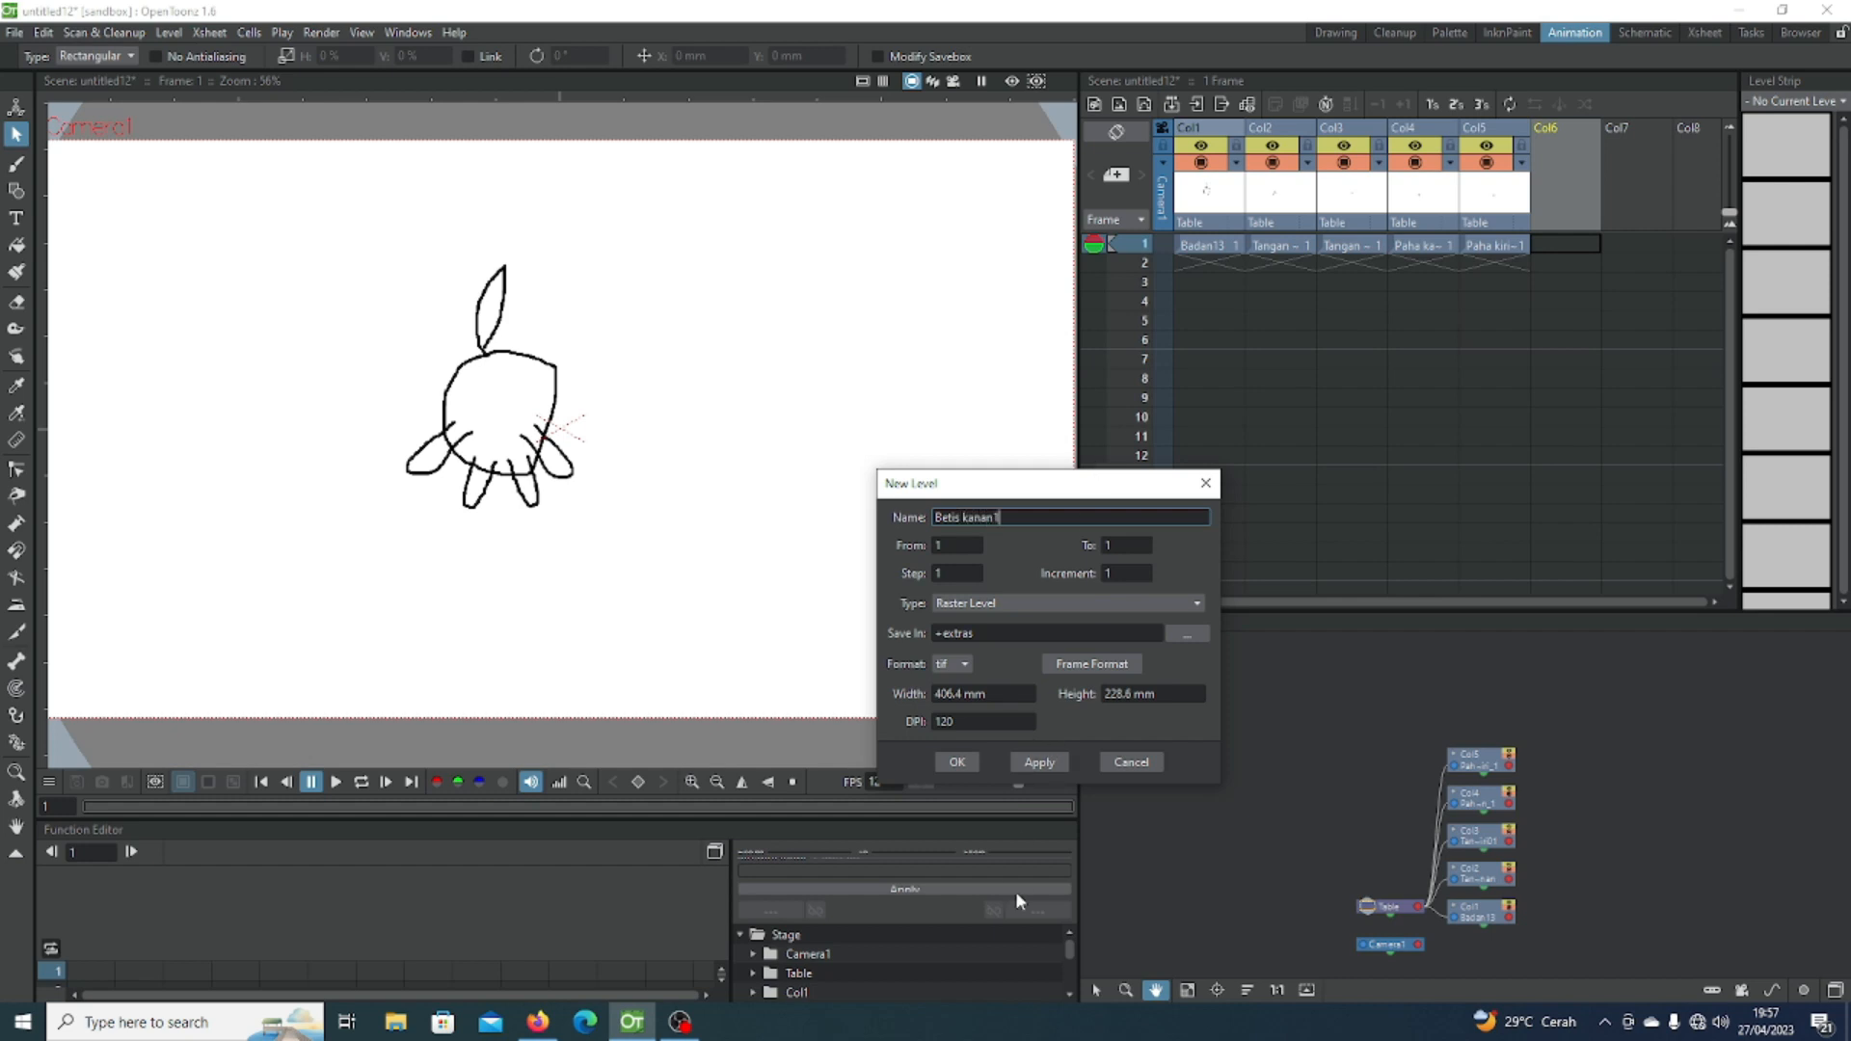
click(956, 762)
Step: Brush a narrow calf loop below the character's left-hand thigh and enclose it in a rectangular selection
scroll(515, 553, up, 2)
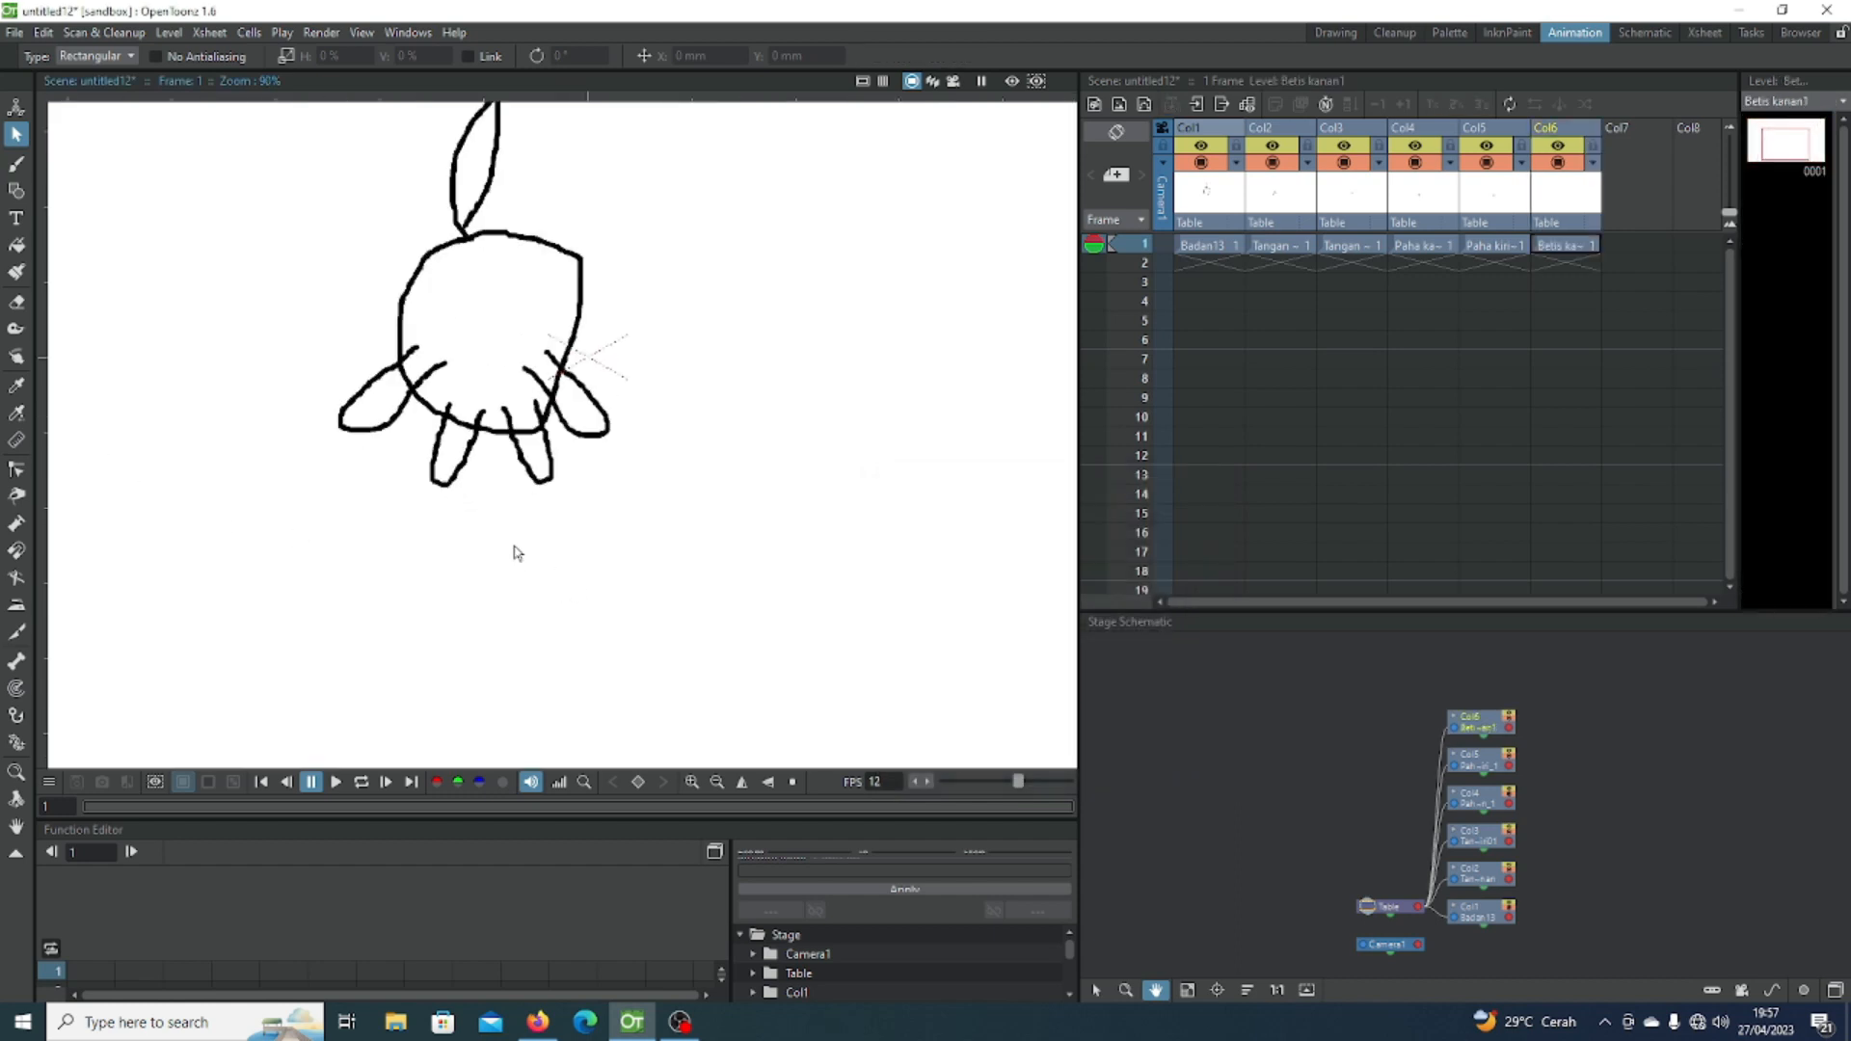
click(16, 164)
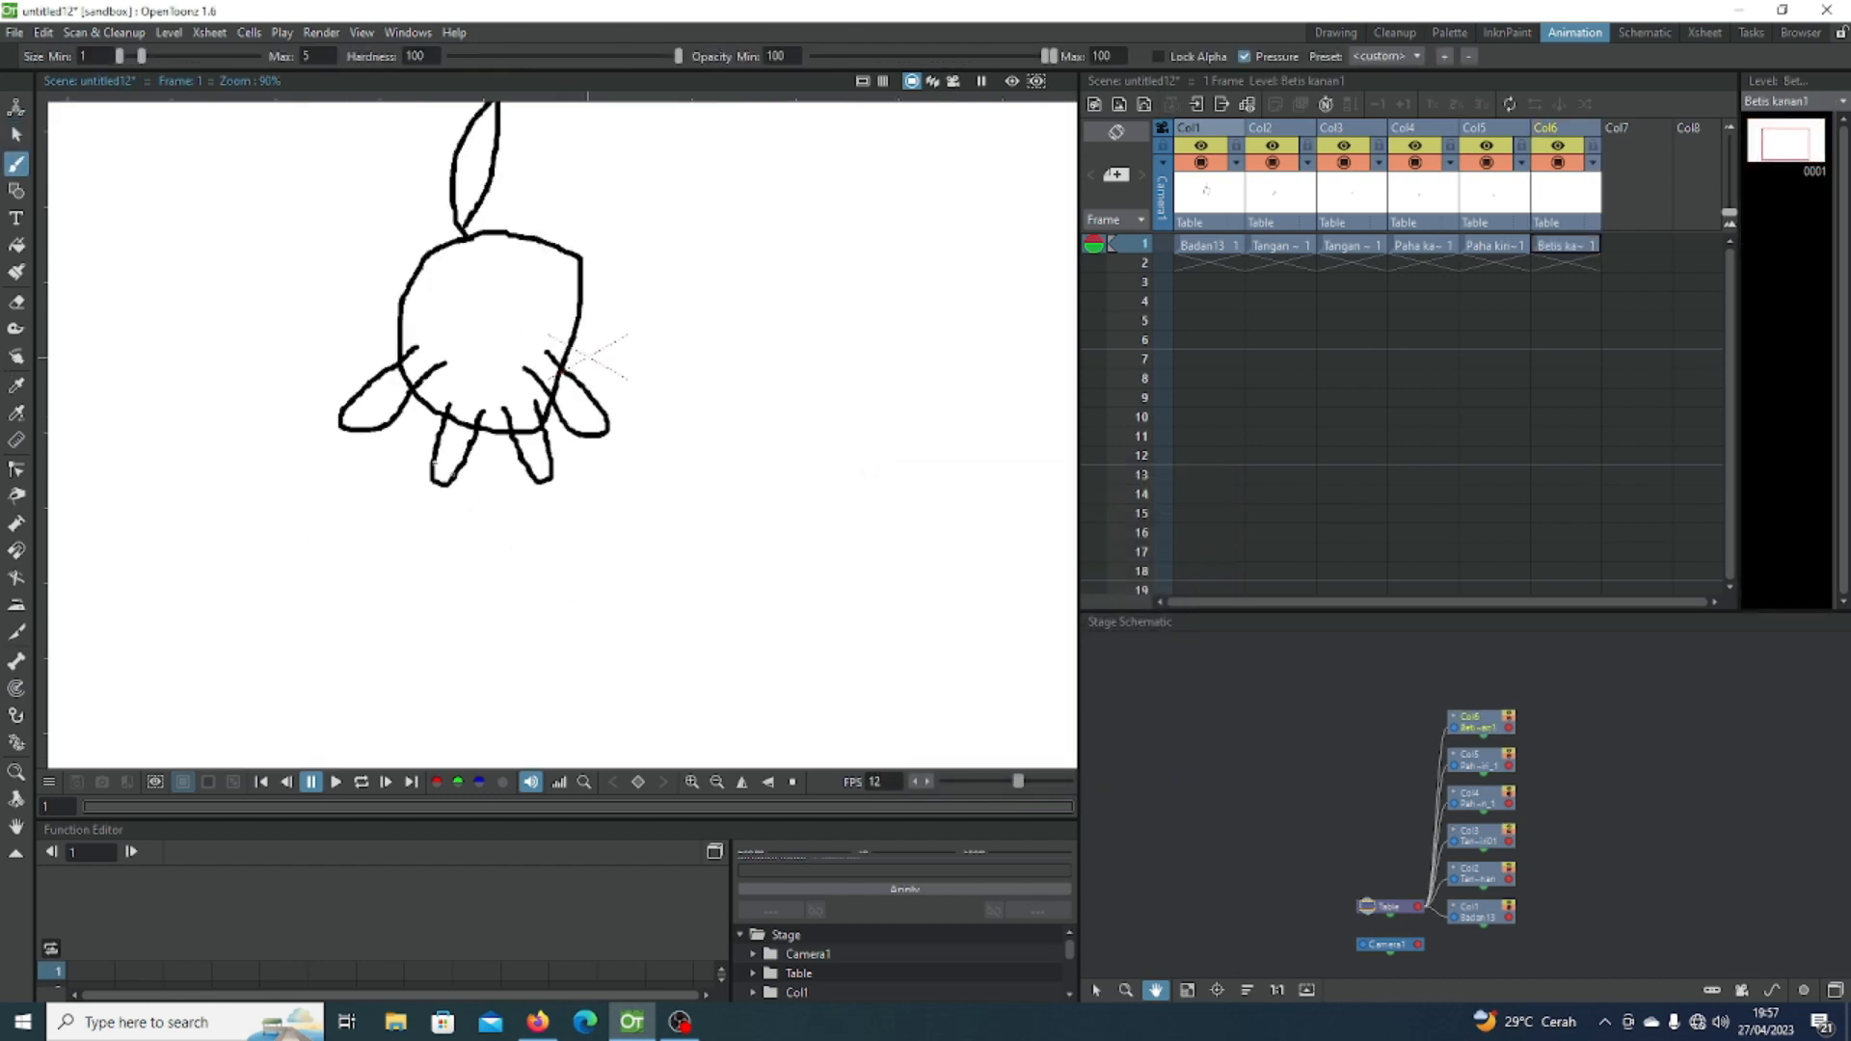
mouse_move(434, 463)
mouse_down()
mouse_move(436, 546)
mouse_move(454, 468)
mouse_up()
click(17, 134)
drag(419, 448, 512, 558)
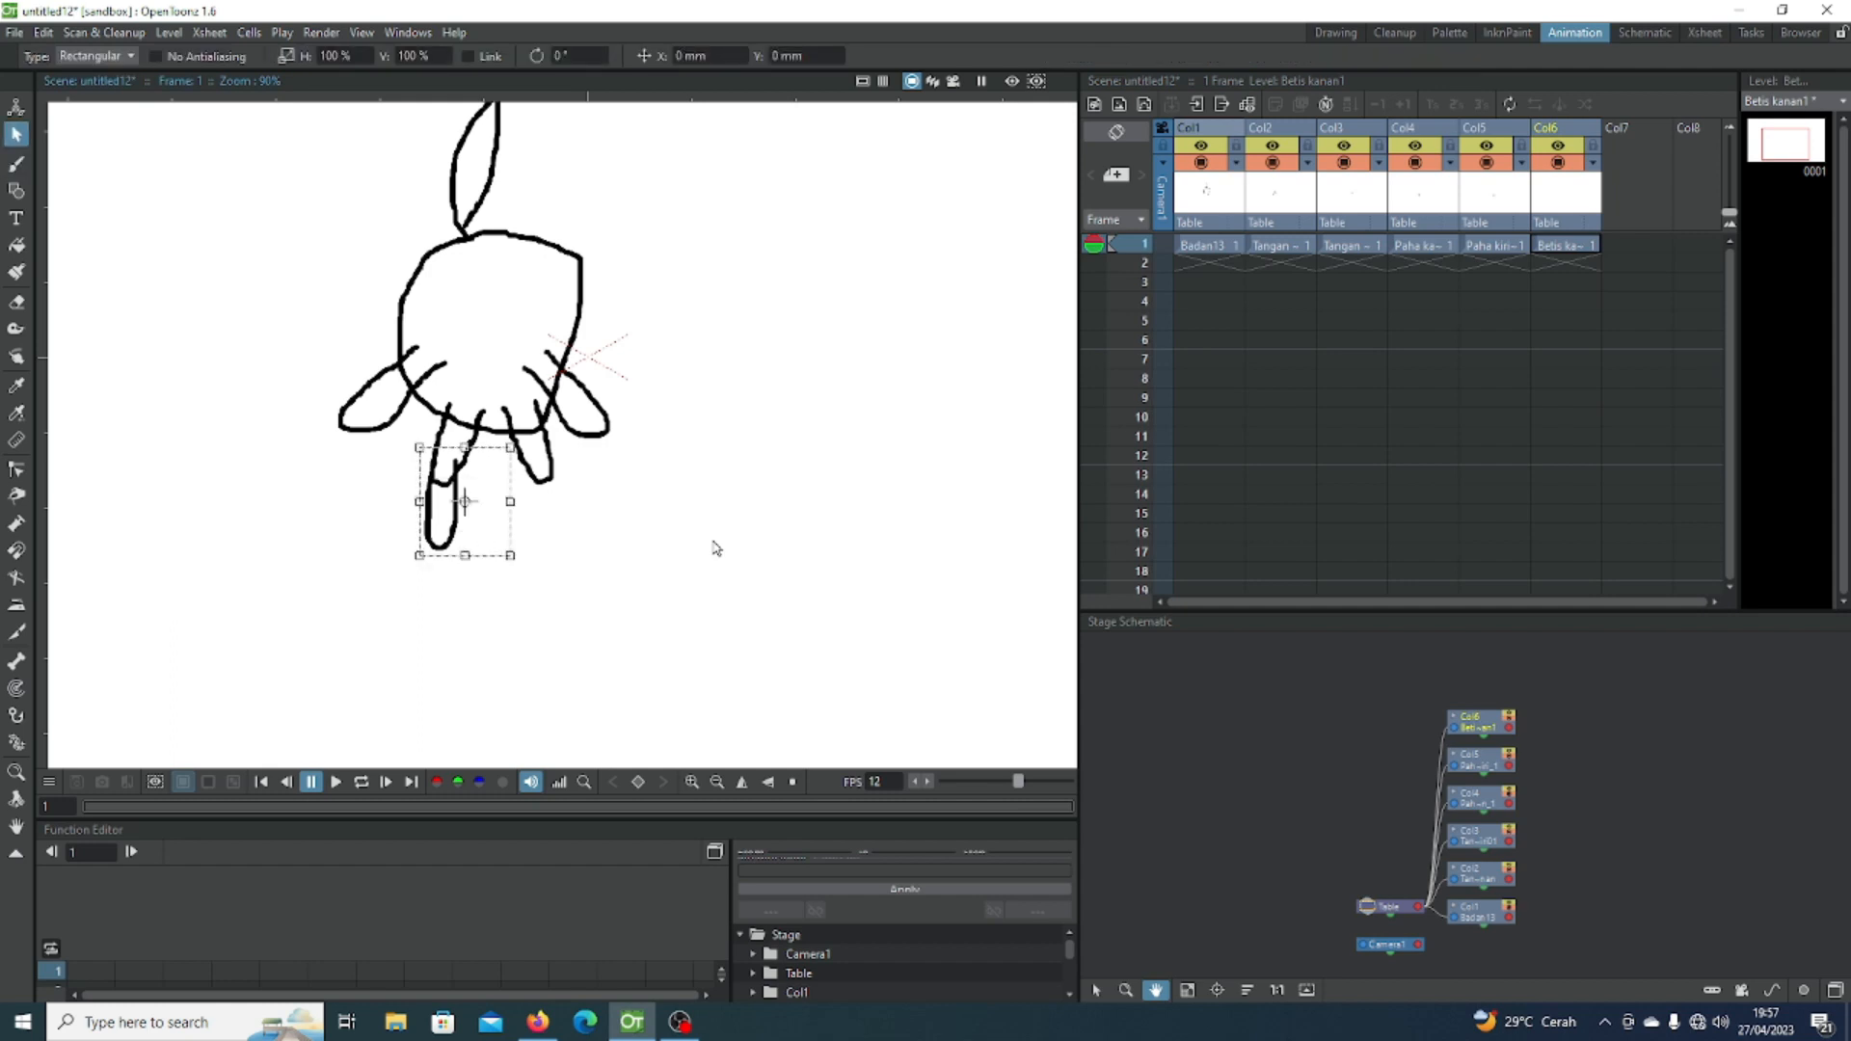
Step: Create a raster level named Betis Kiri_1 in Col7
click(1651, 210)
click(1119, 103)
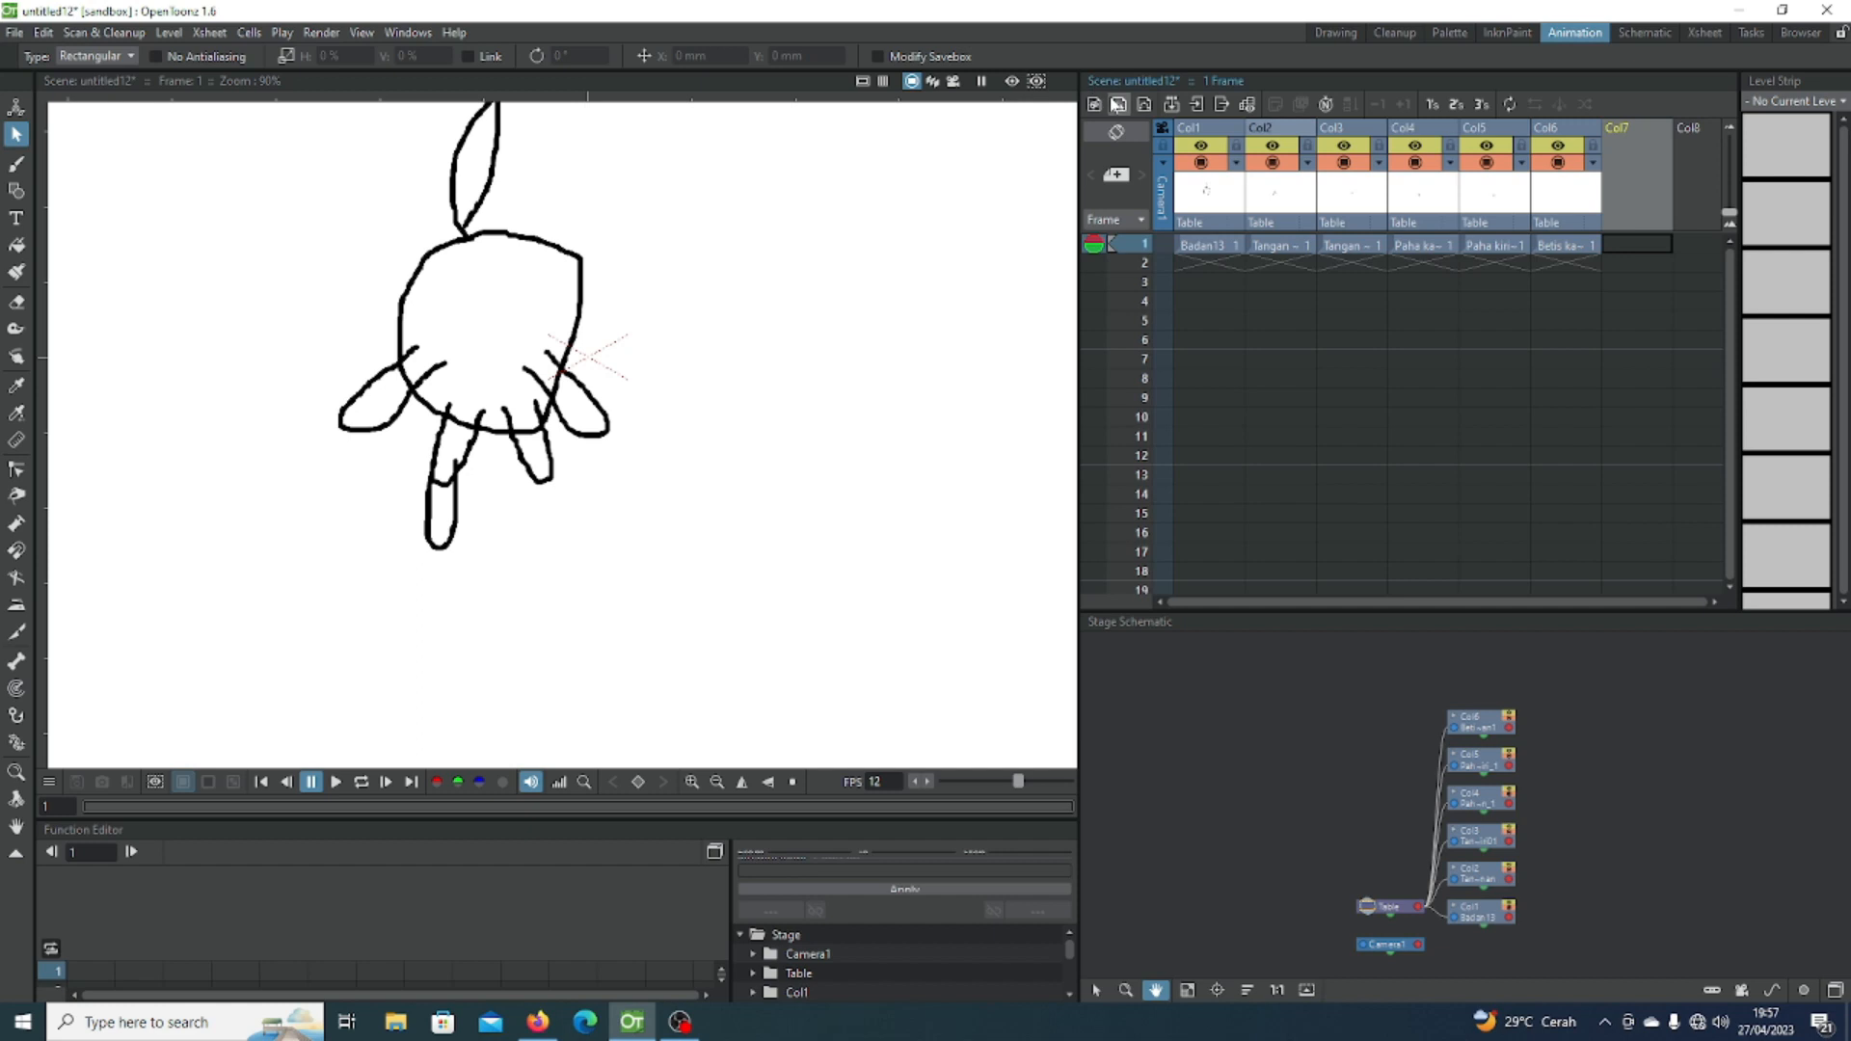
text(Be)
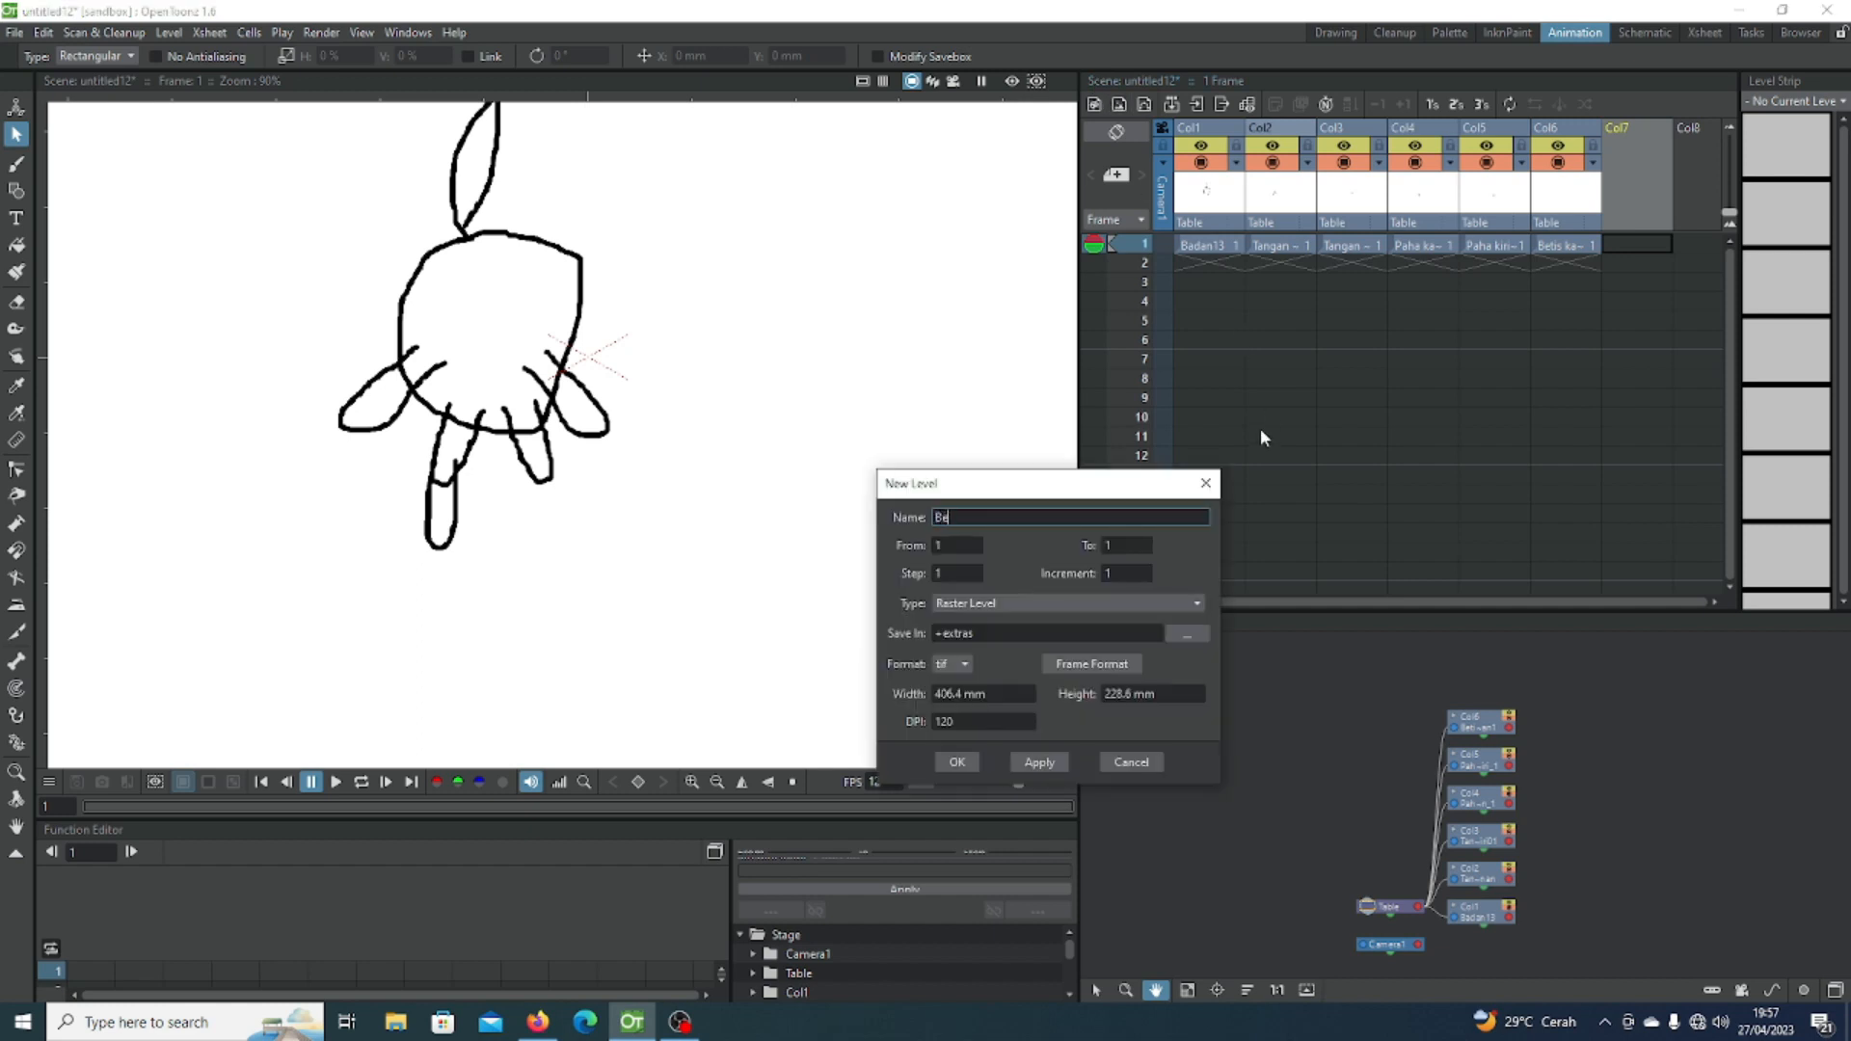
text(tis Kiri)
click(979, 757)
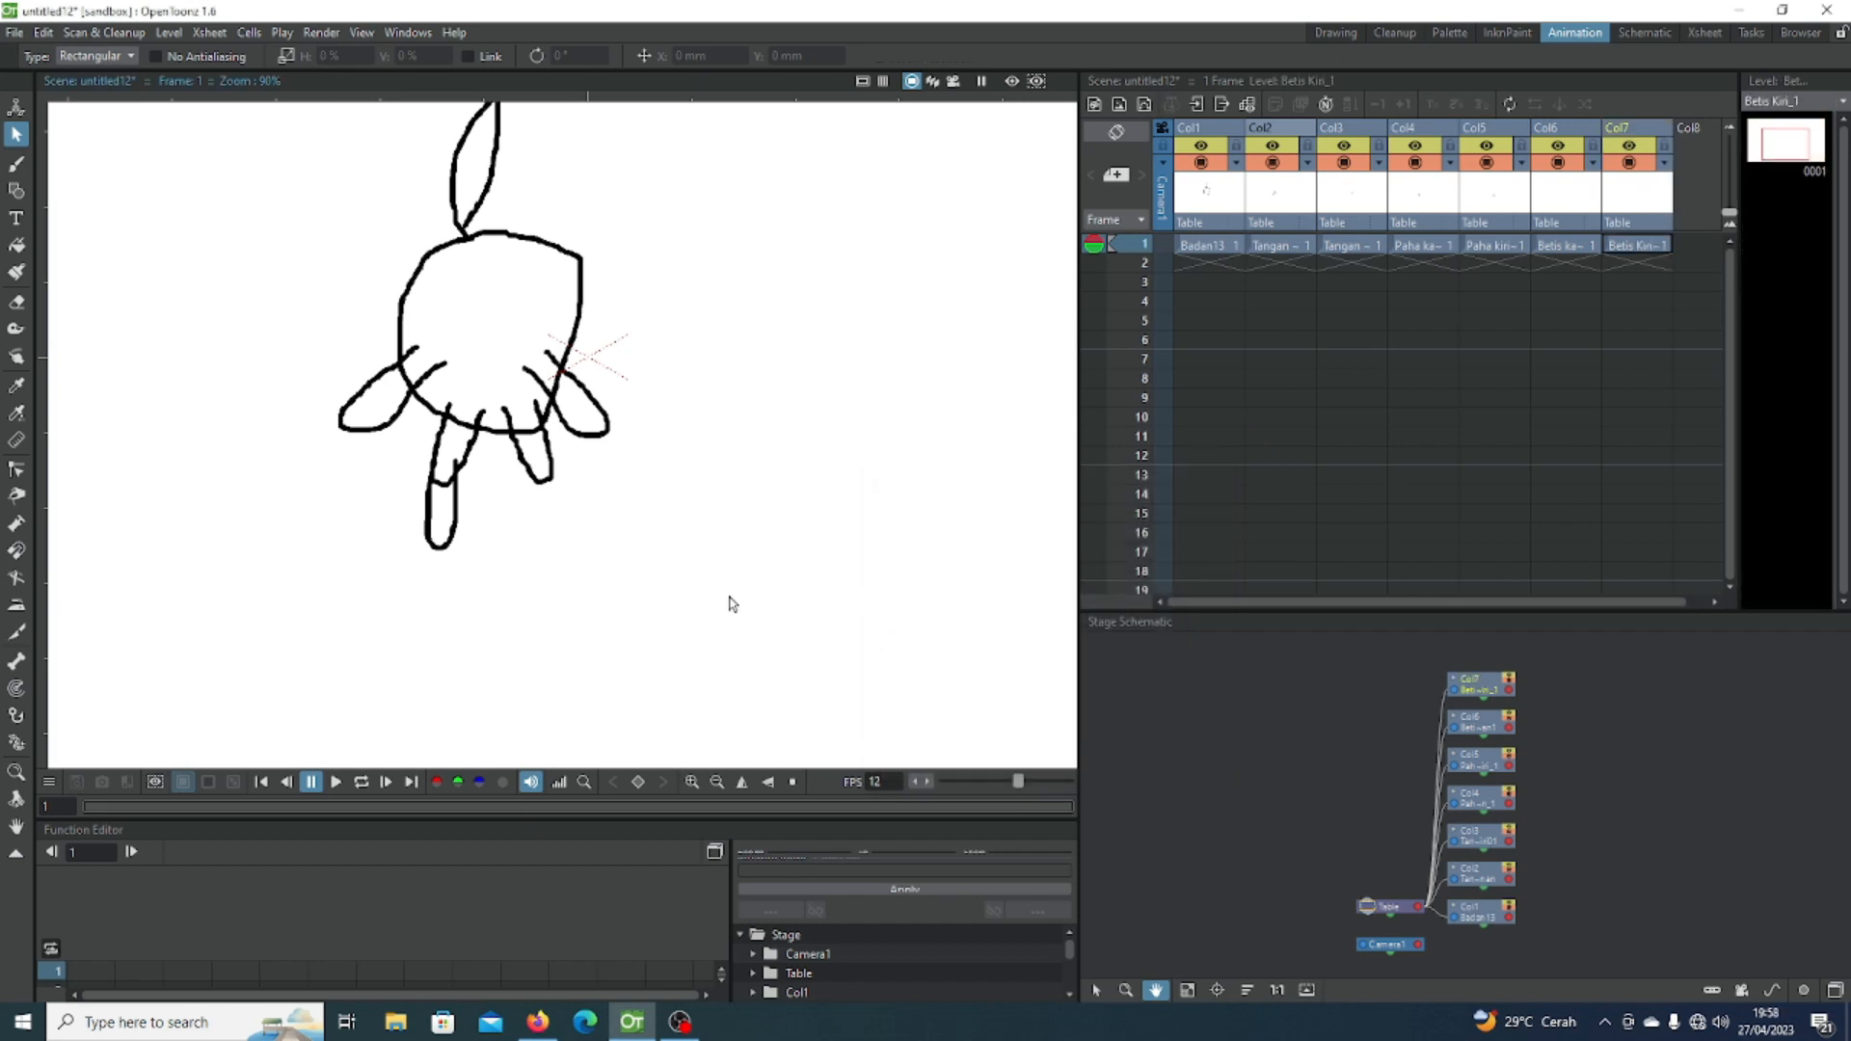
Step: Paste the calf loop into Betis Kiri_1 and move it about 50 mm across, under the other thigh
click(1629, 246)
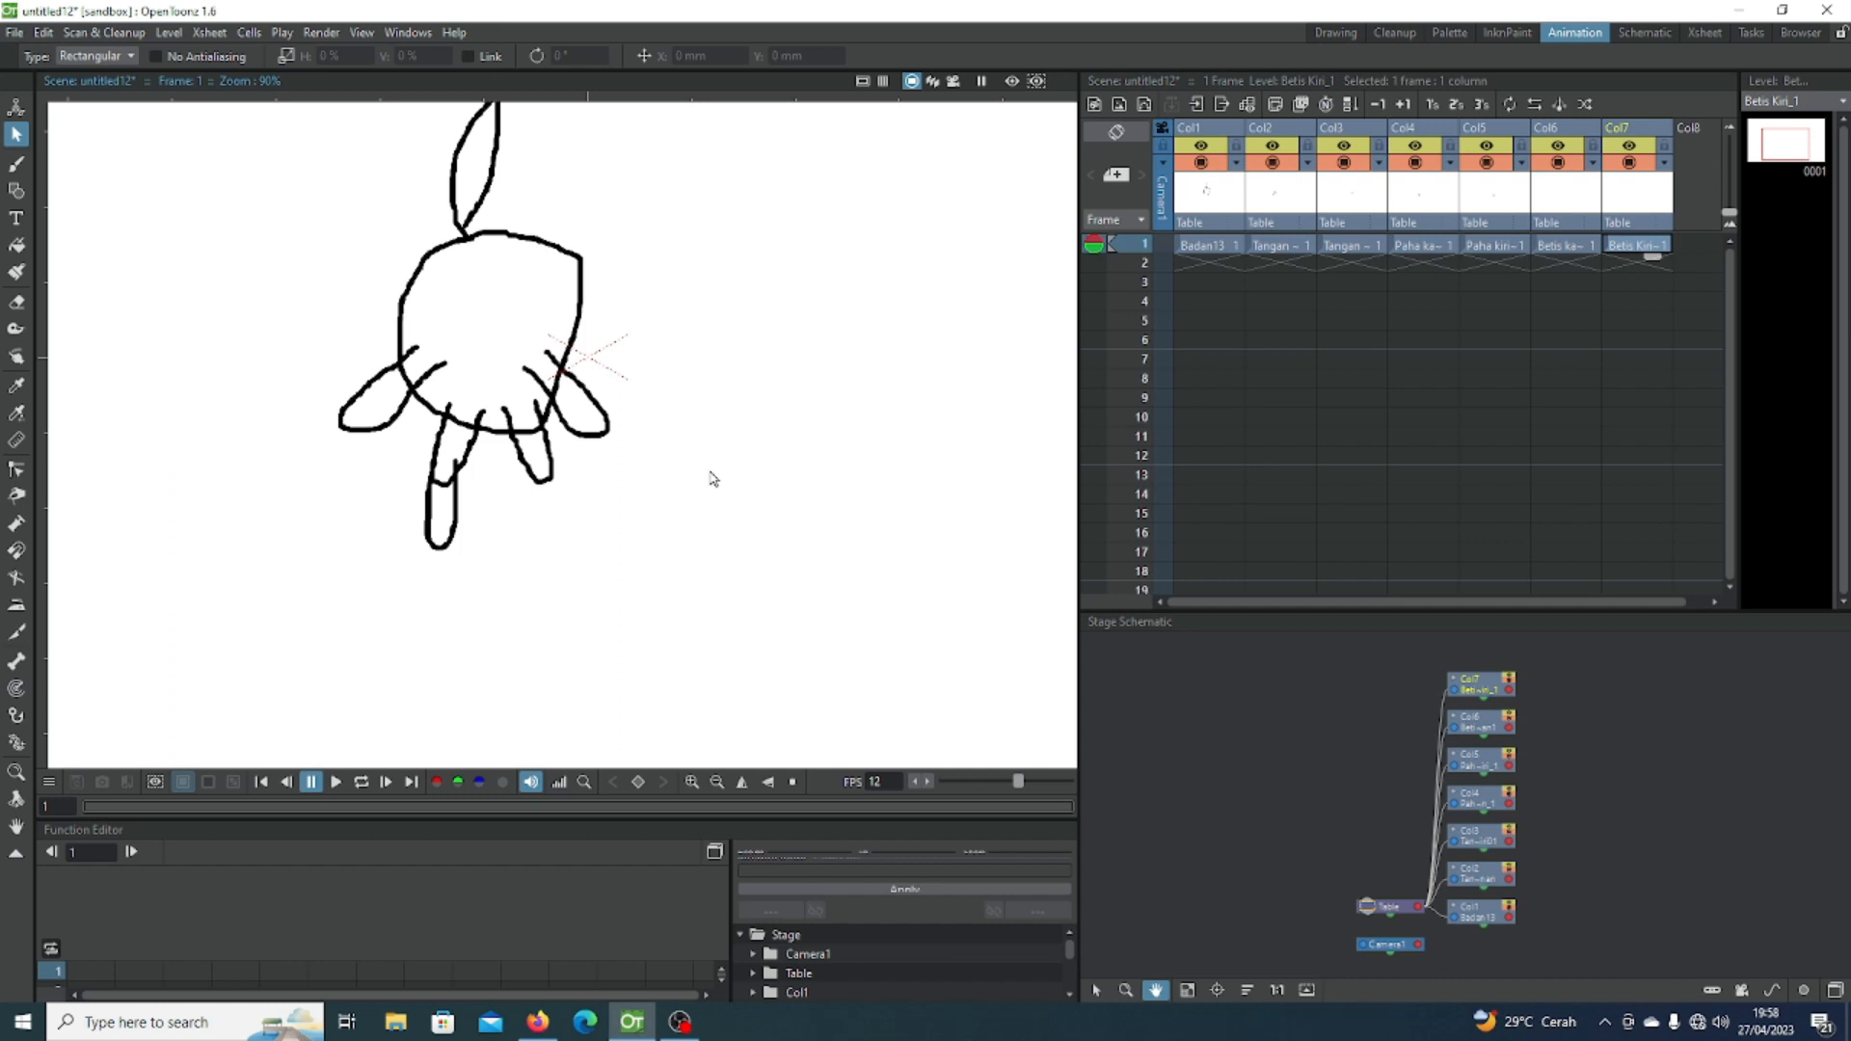
mouse_move(407, 450)
mouse_down()
mouse_move(498, 535)
mouse_move(496, 574)
mouse_move(492, 532)
mouse_move(566, 544)
mouse_move(548, 540)
mouse_up()
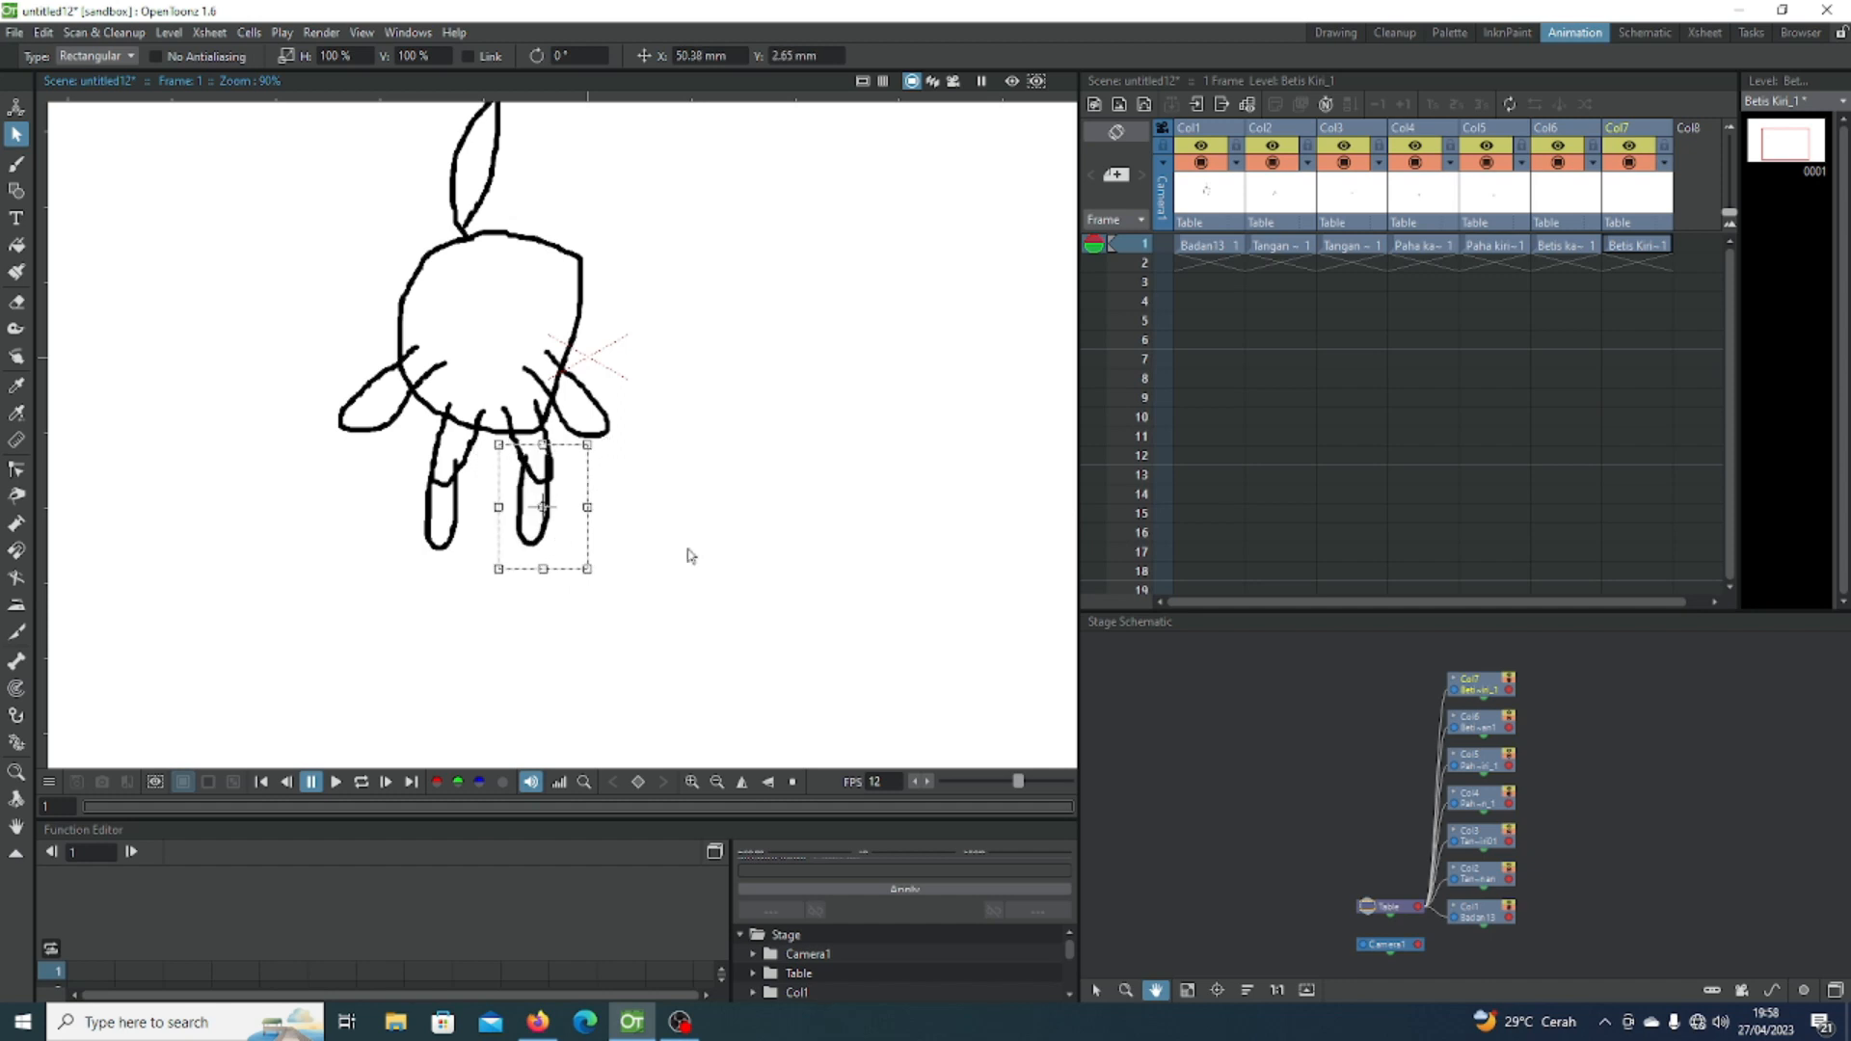
scroll(686, 530, down, 1)
scroll(687, 530, down, 1)
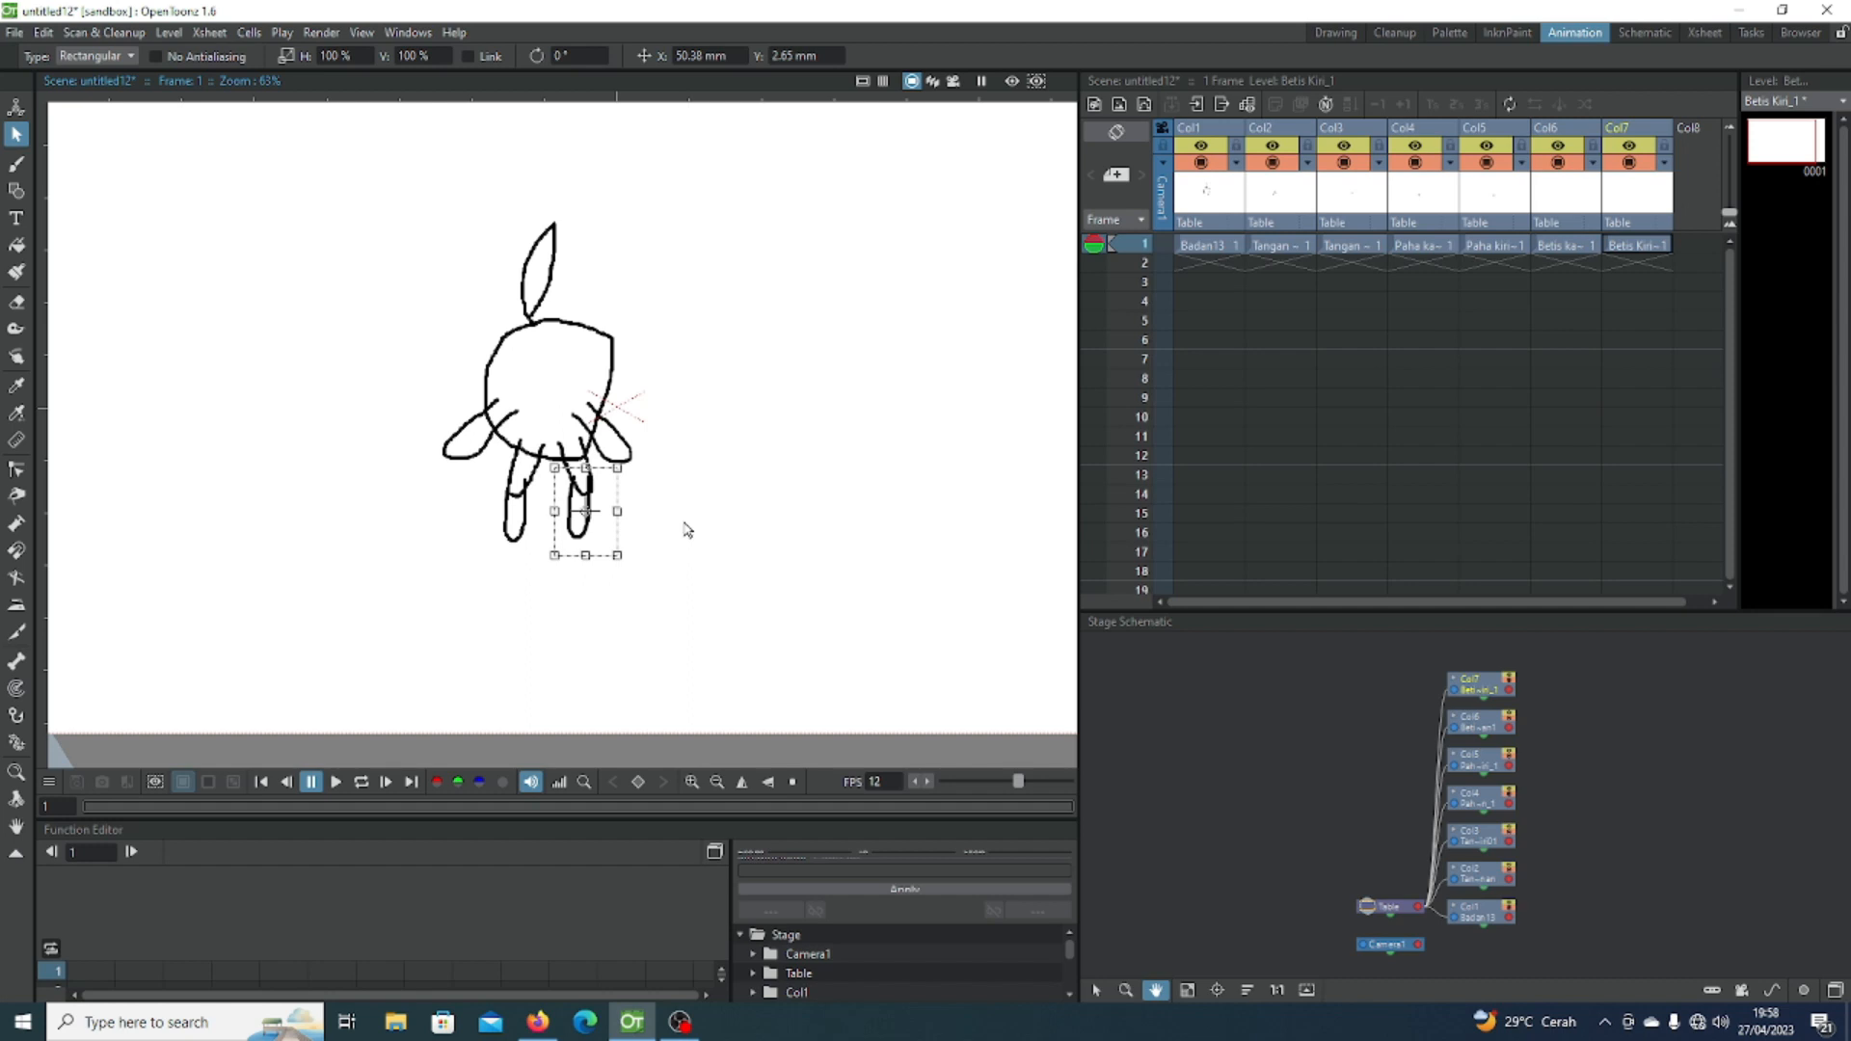
click(955, 514)
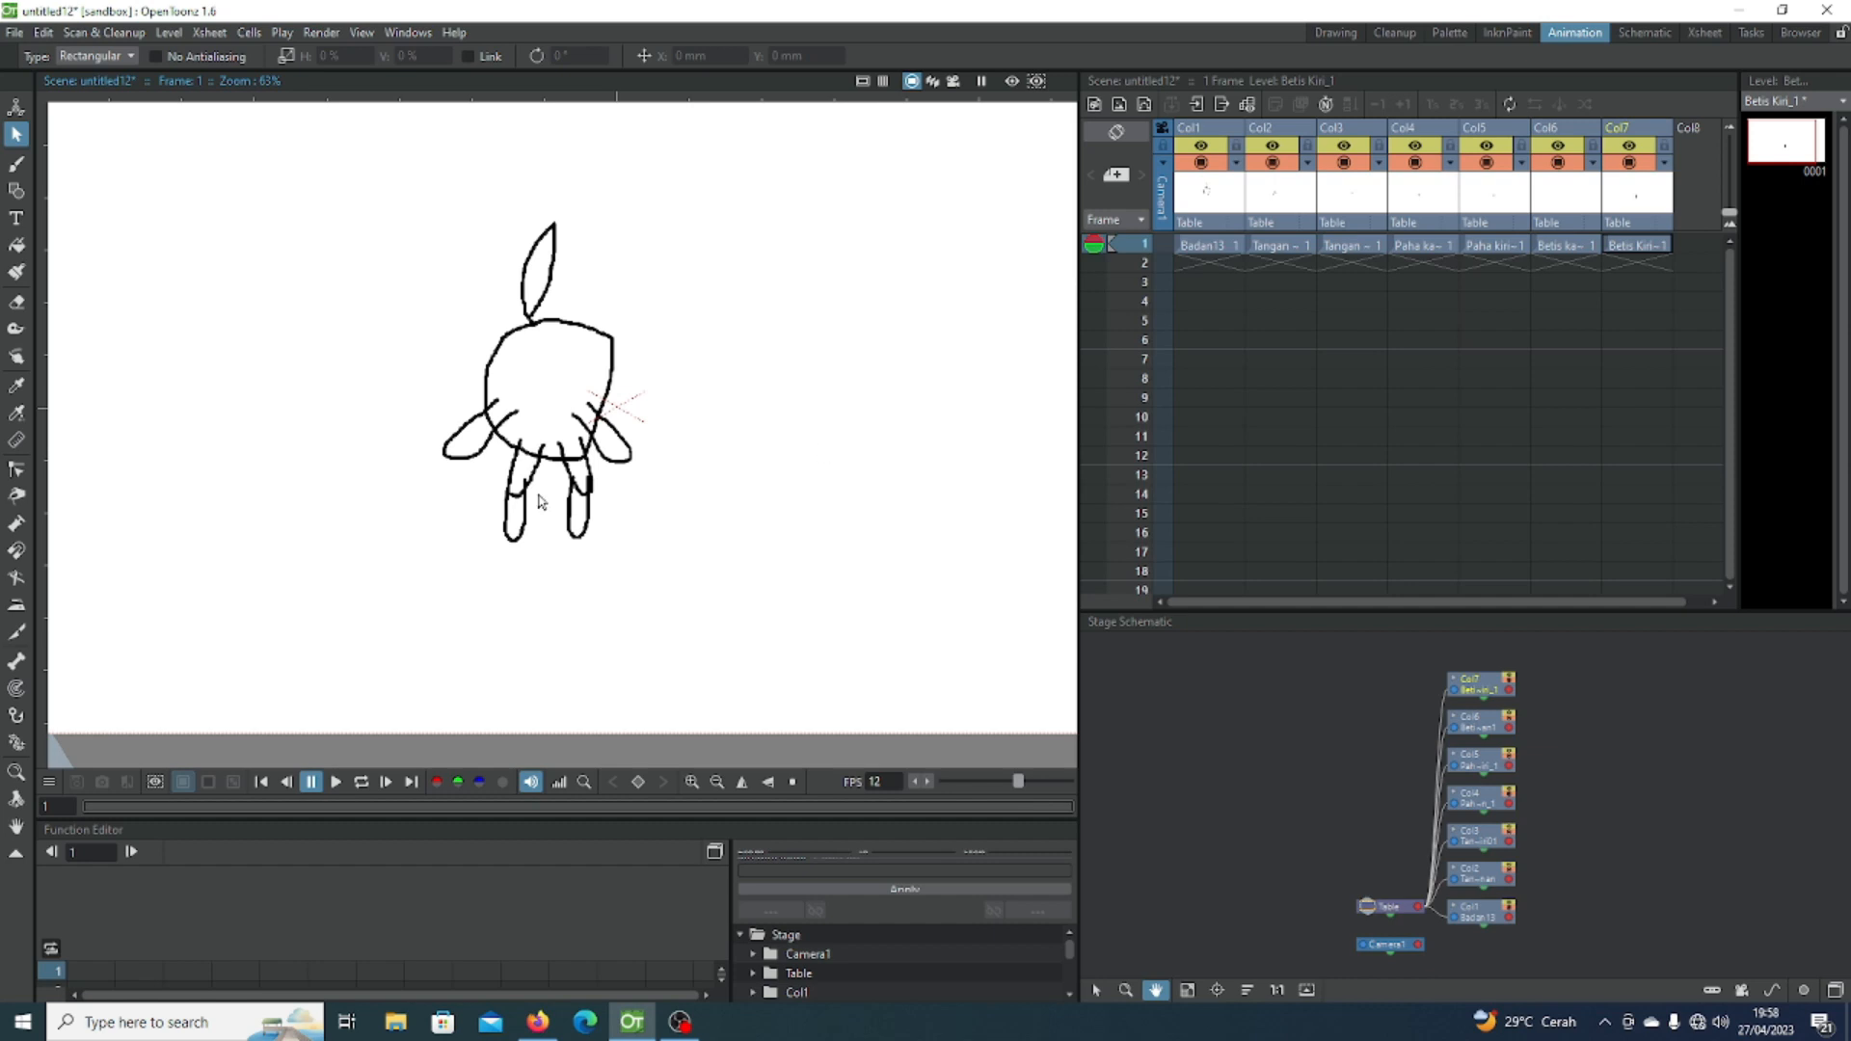
Step: Erase the parts of the Badan13 body outline that cross the arms and thighs, using the size 10 eraser
scroll(523, 450, up, 1)
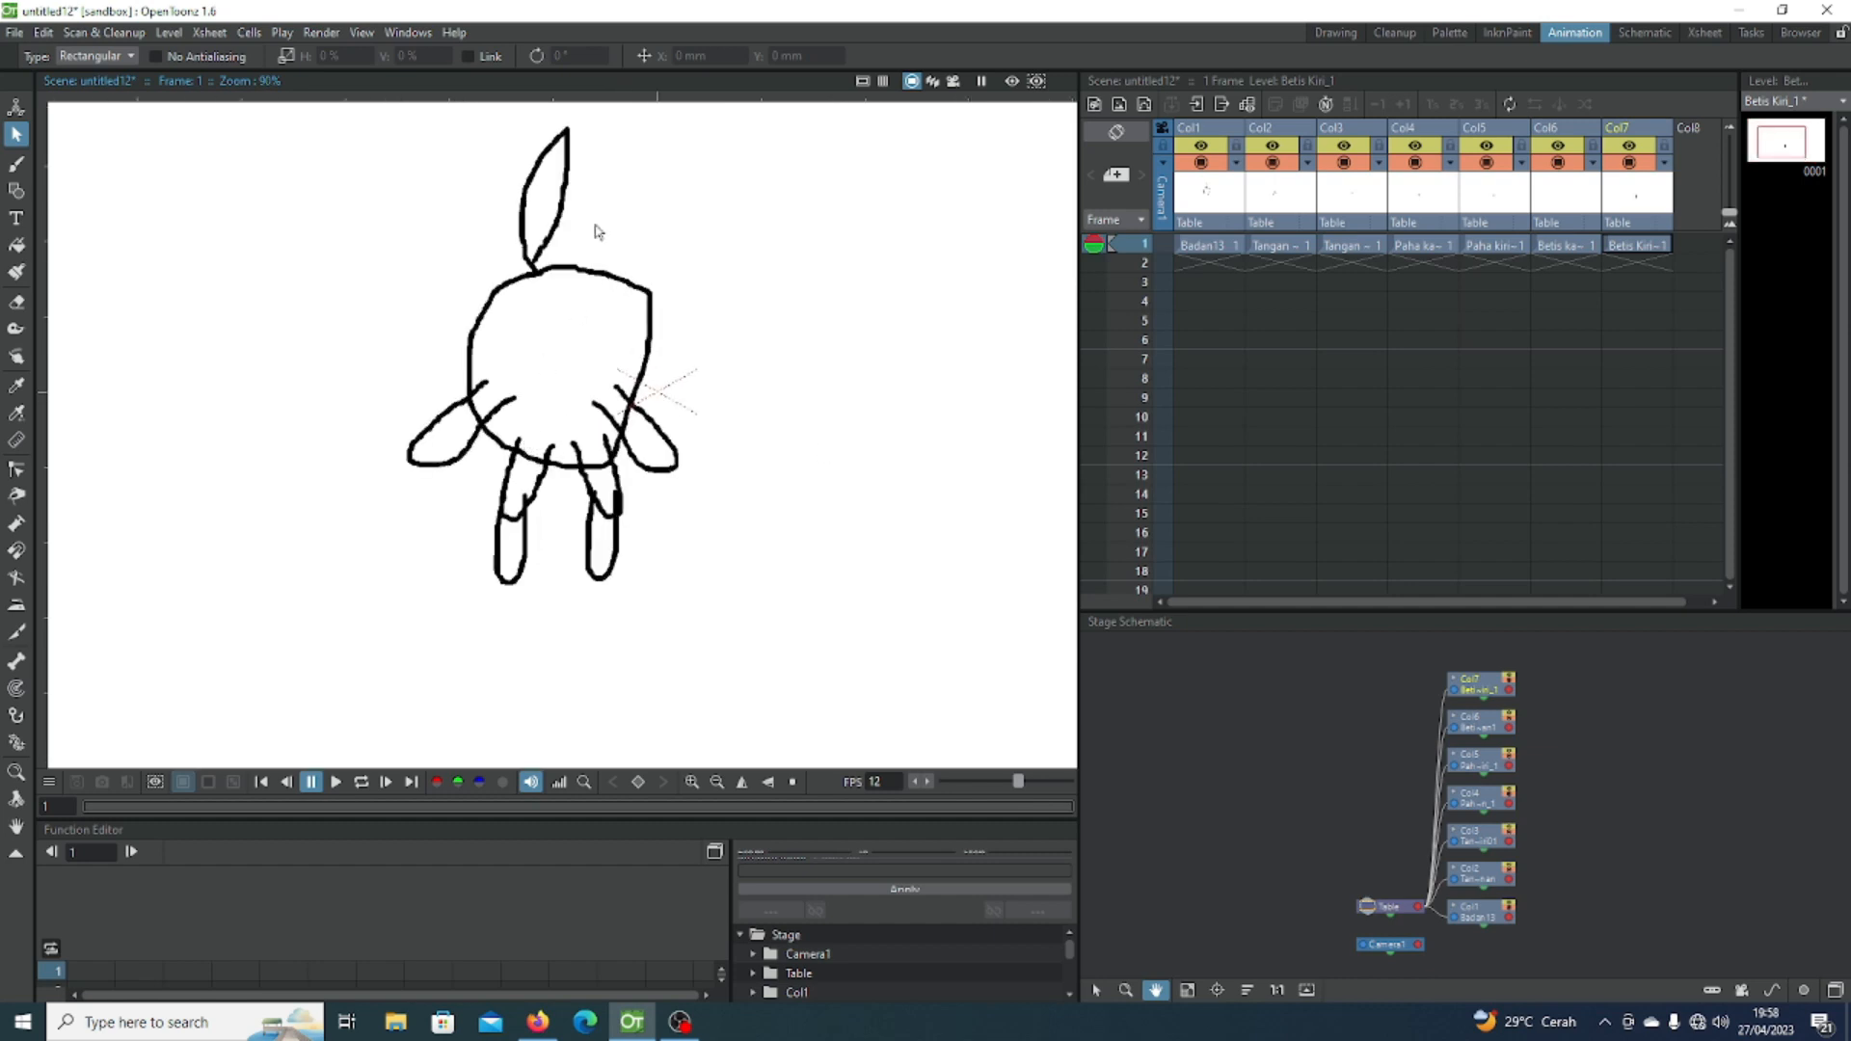
scroll(603, 193, up, 1)
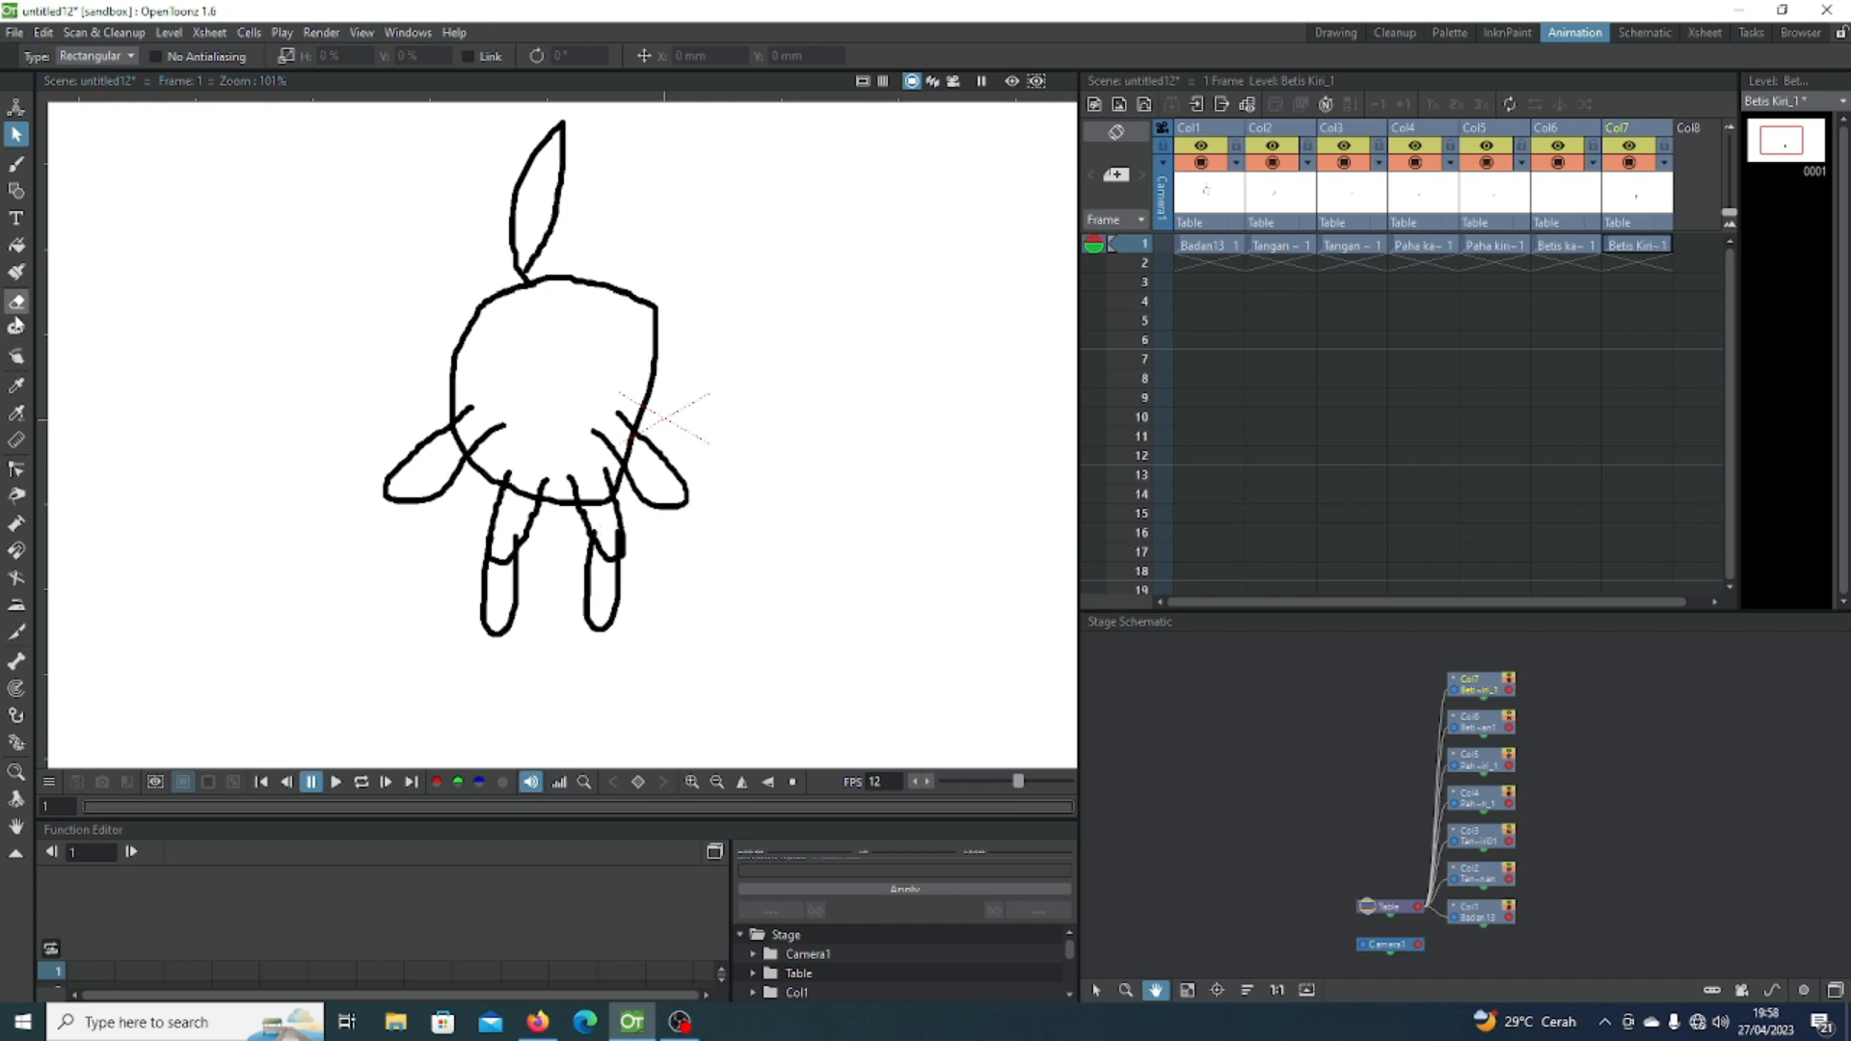
click(17, 303)
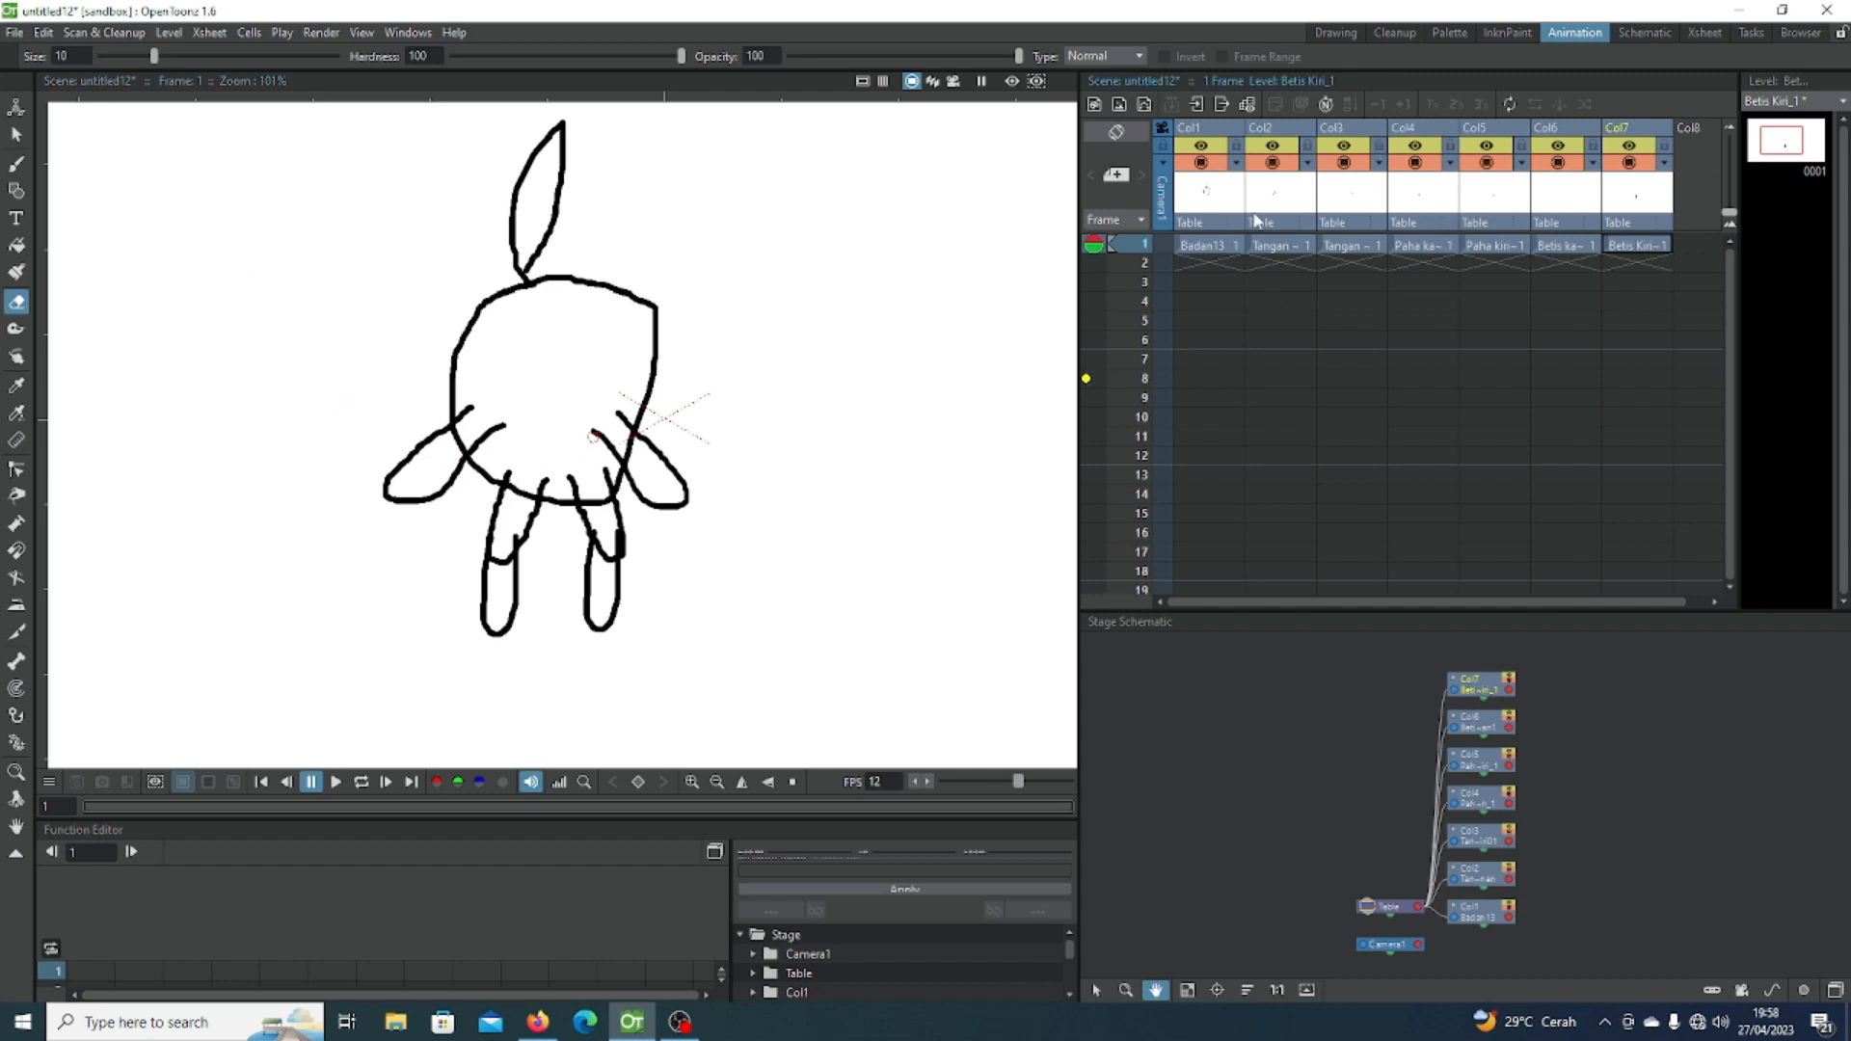
click(1220, 248)
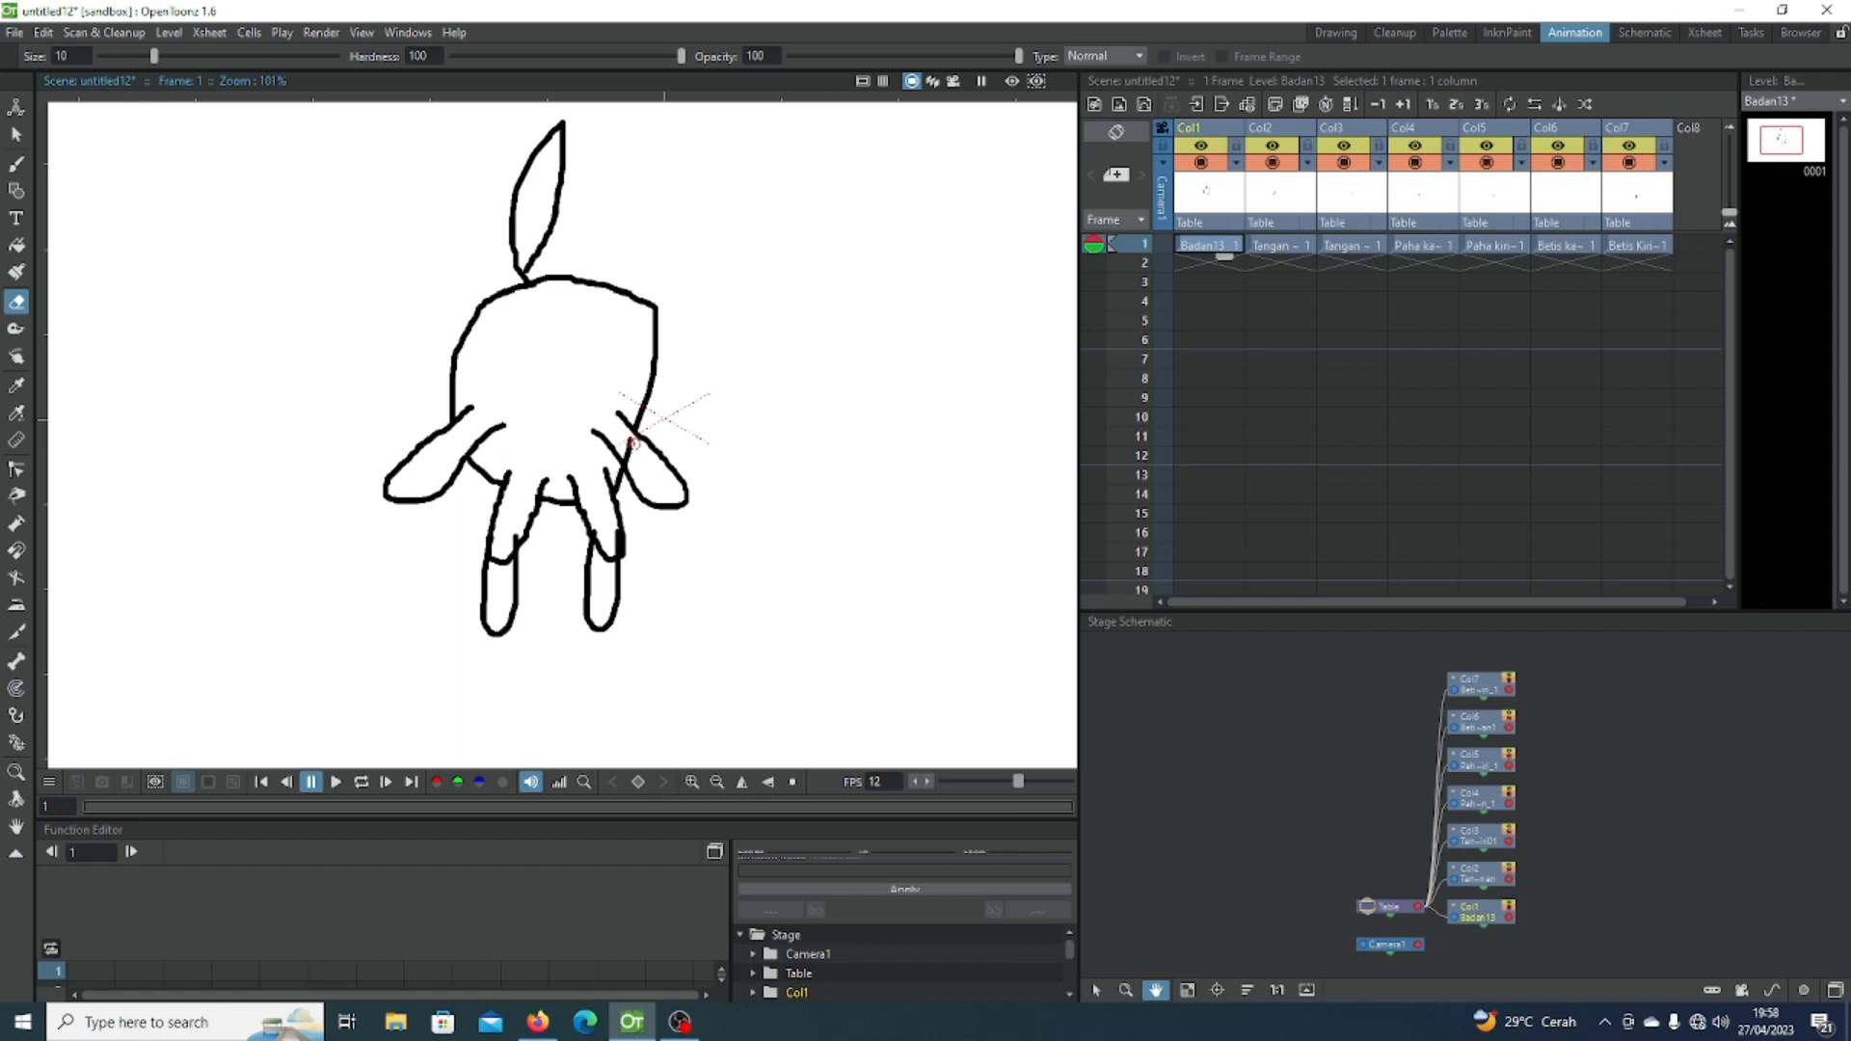
drag(629, 441, 646, 488)
Step: Erase the lower ends of the thighs on Paha kanan_1 and Paha kiri_1 where they overlap the calves
click(1443, 249)
drag(507, 548, 503, 568)
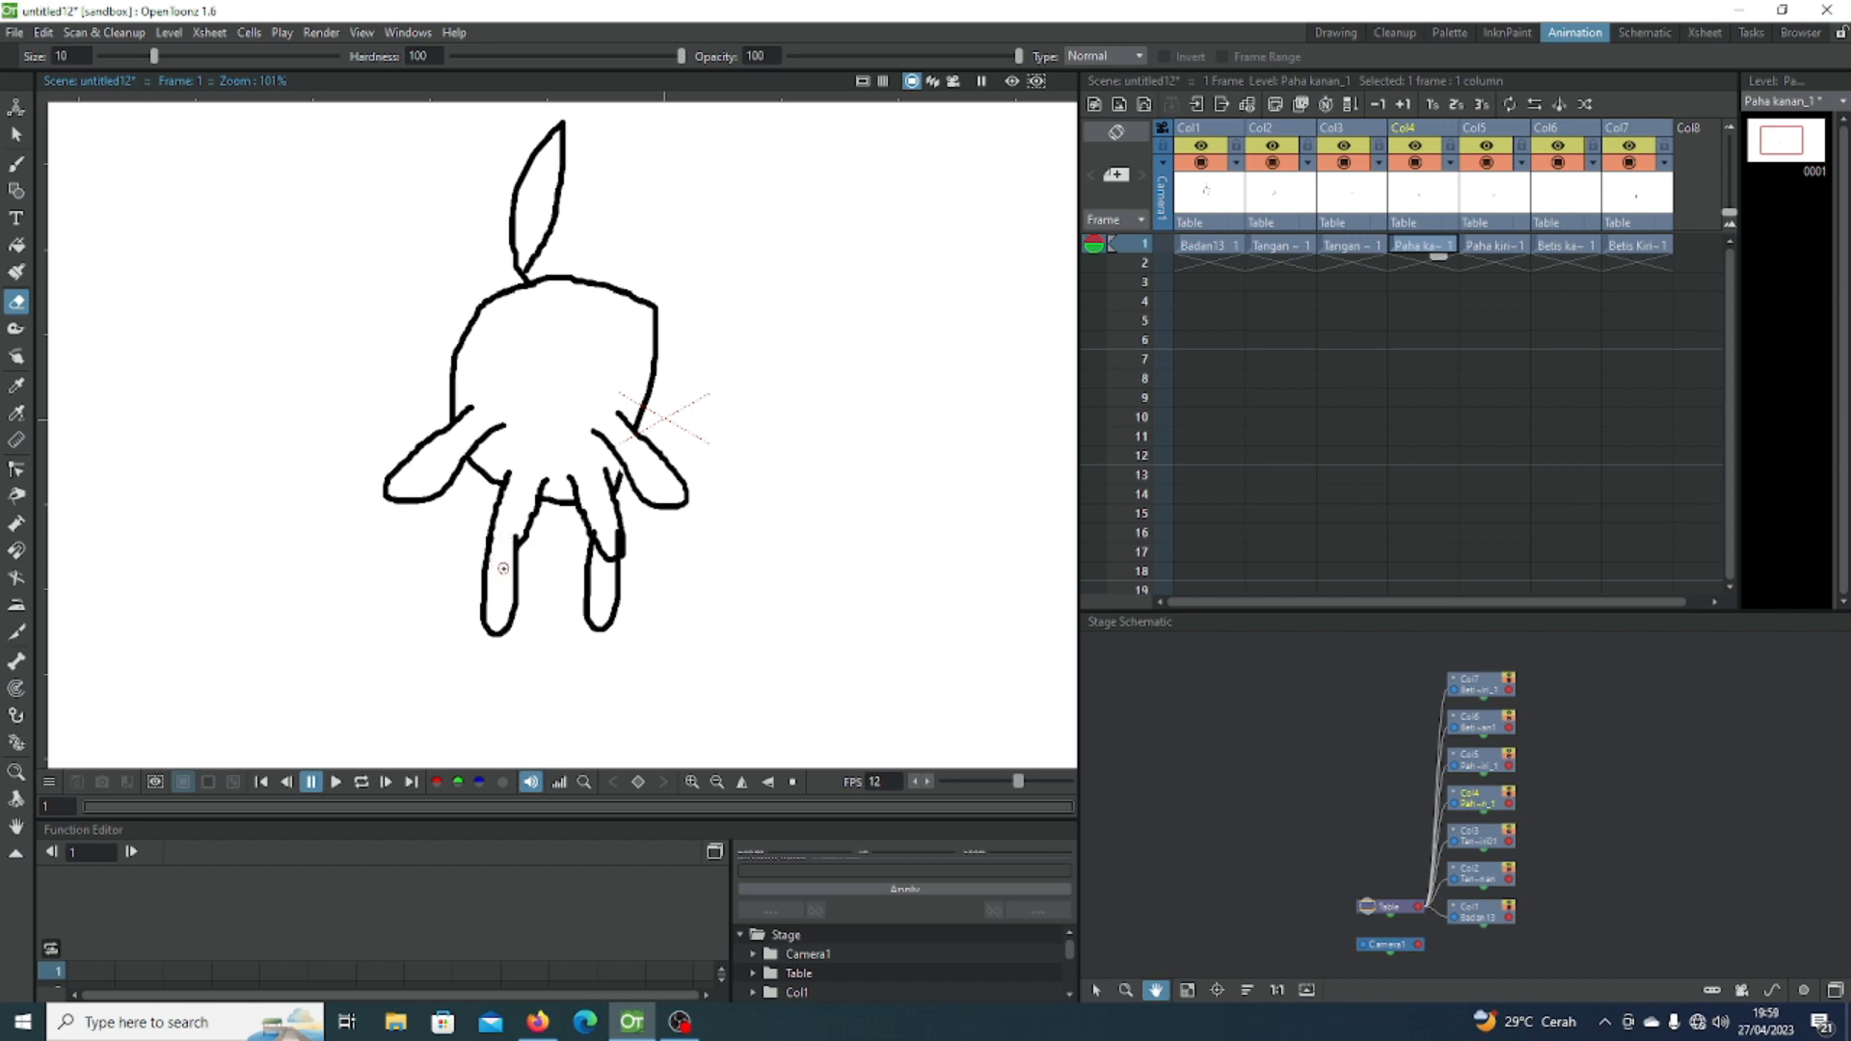
click(1510, 249)
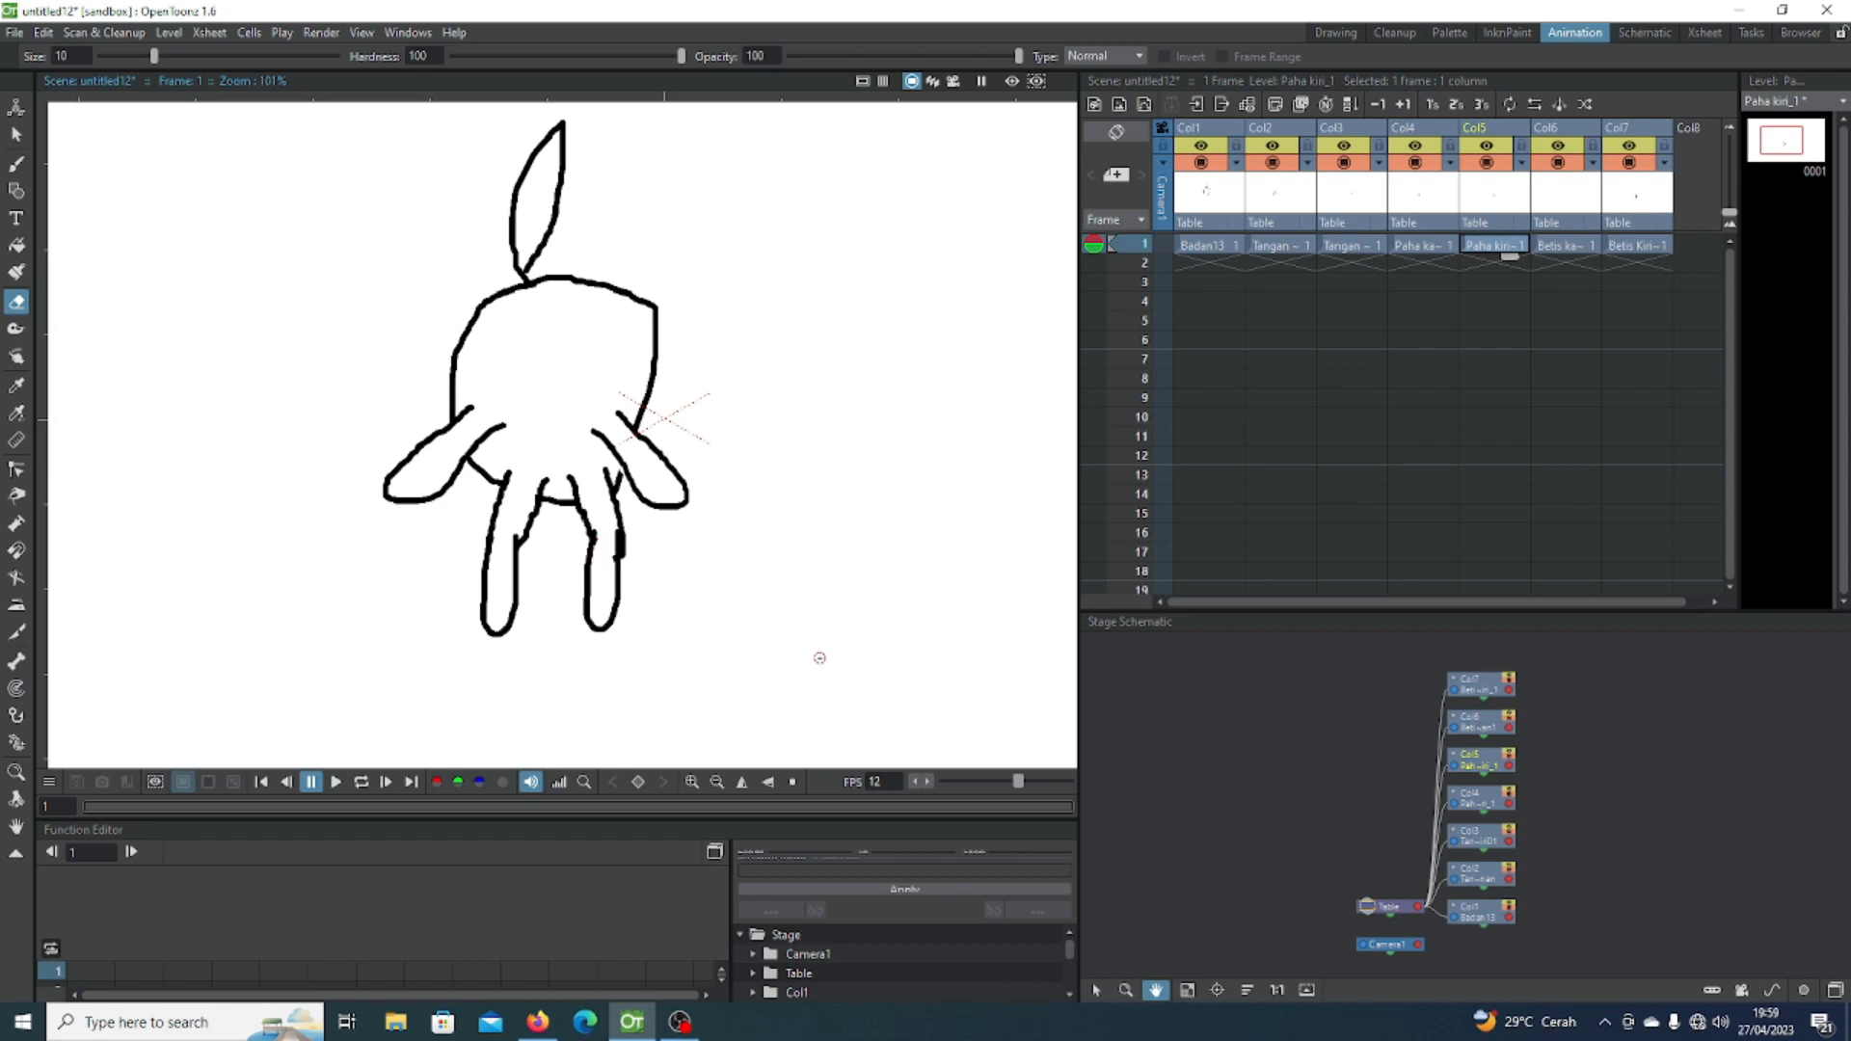
scroll(892, 537, down, 4)
scroll(901, 537, up, 3)
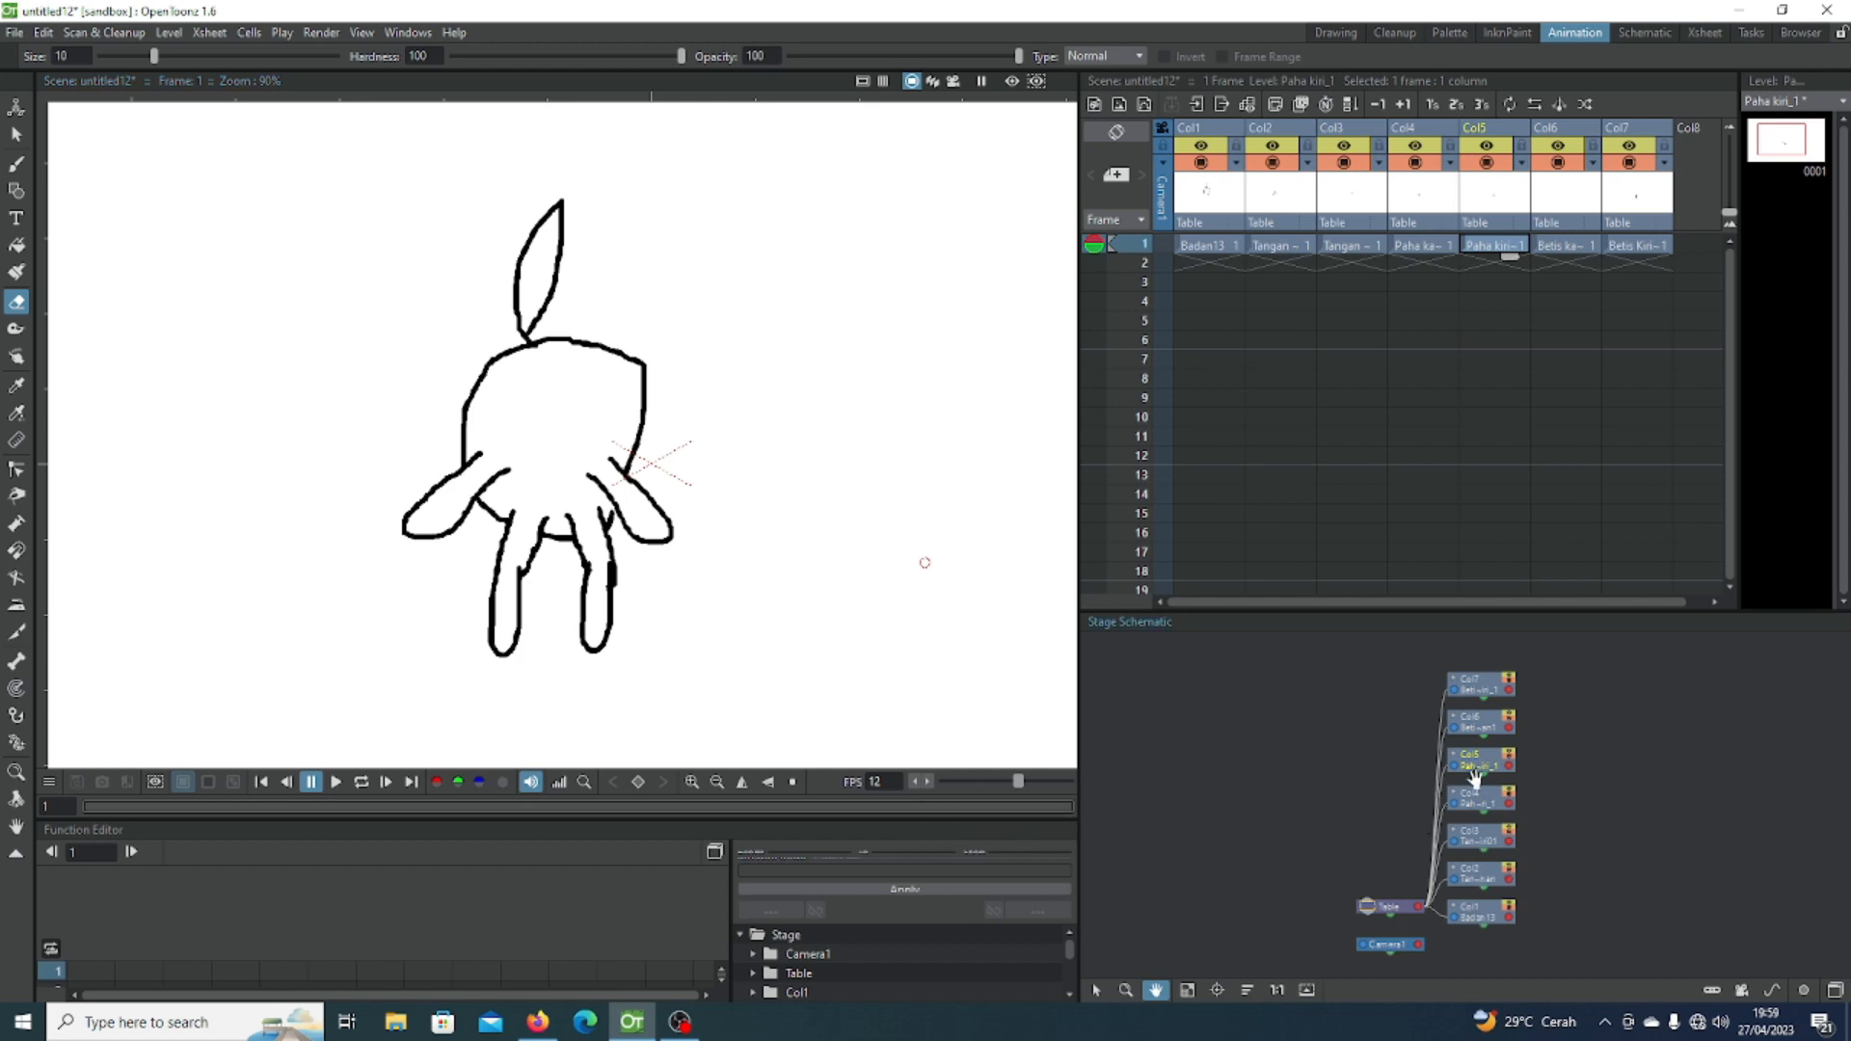
Step: In a floating Stage Schematic, move the Badan13 node aside and parent both arm columns and both thigh columns to it
click(407, 32)
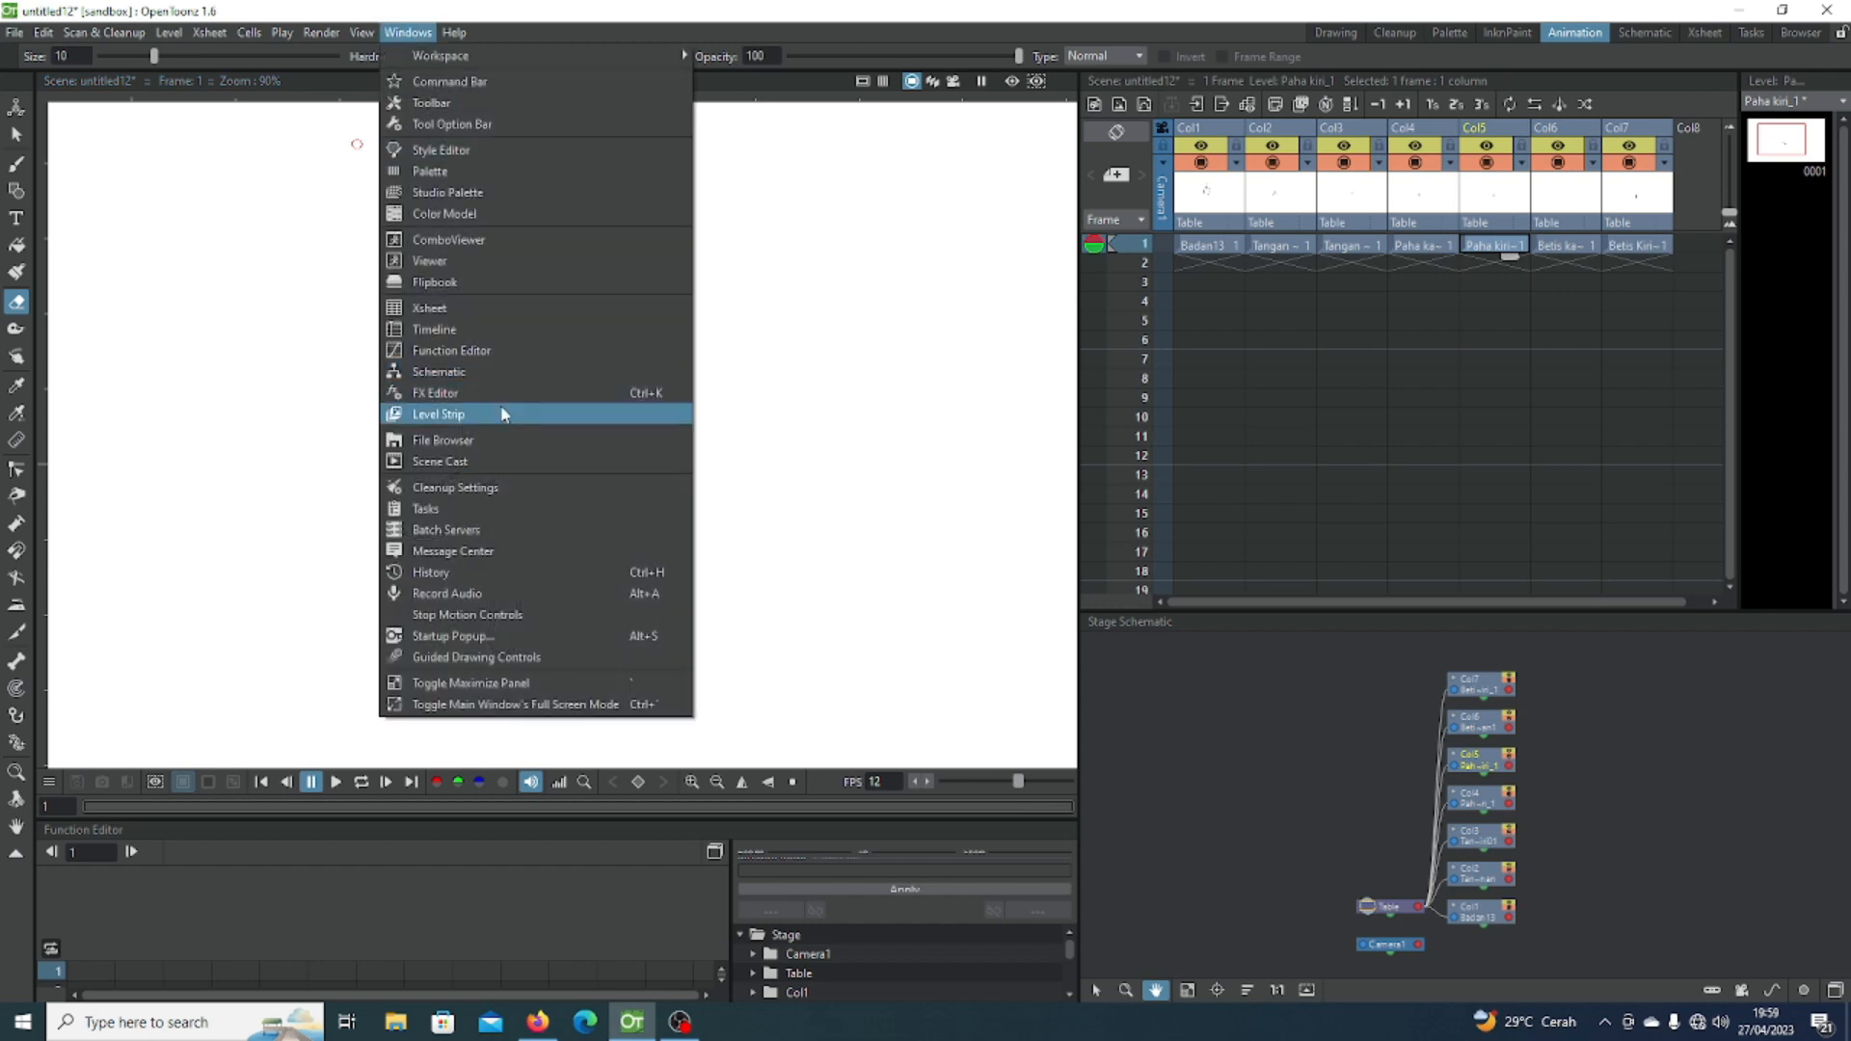
click(463, 371)
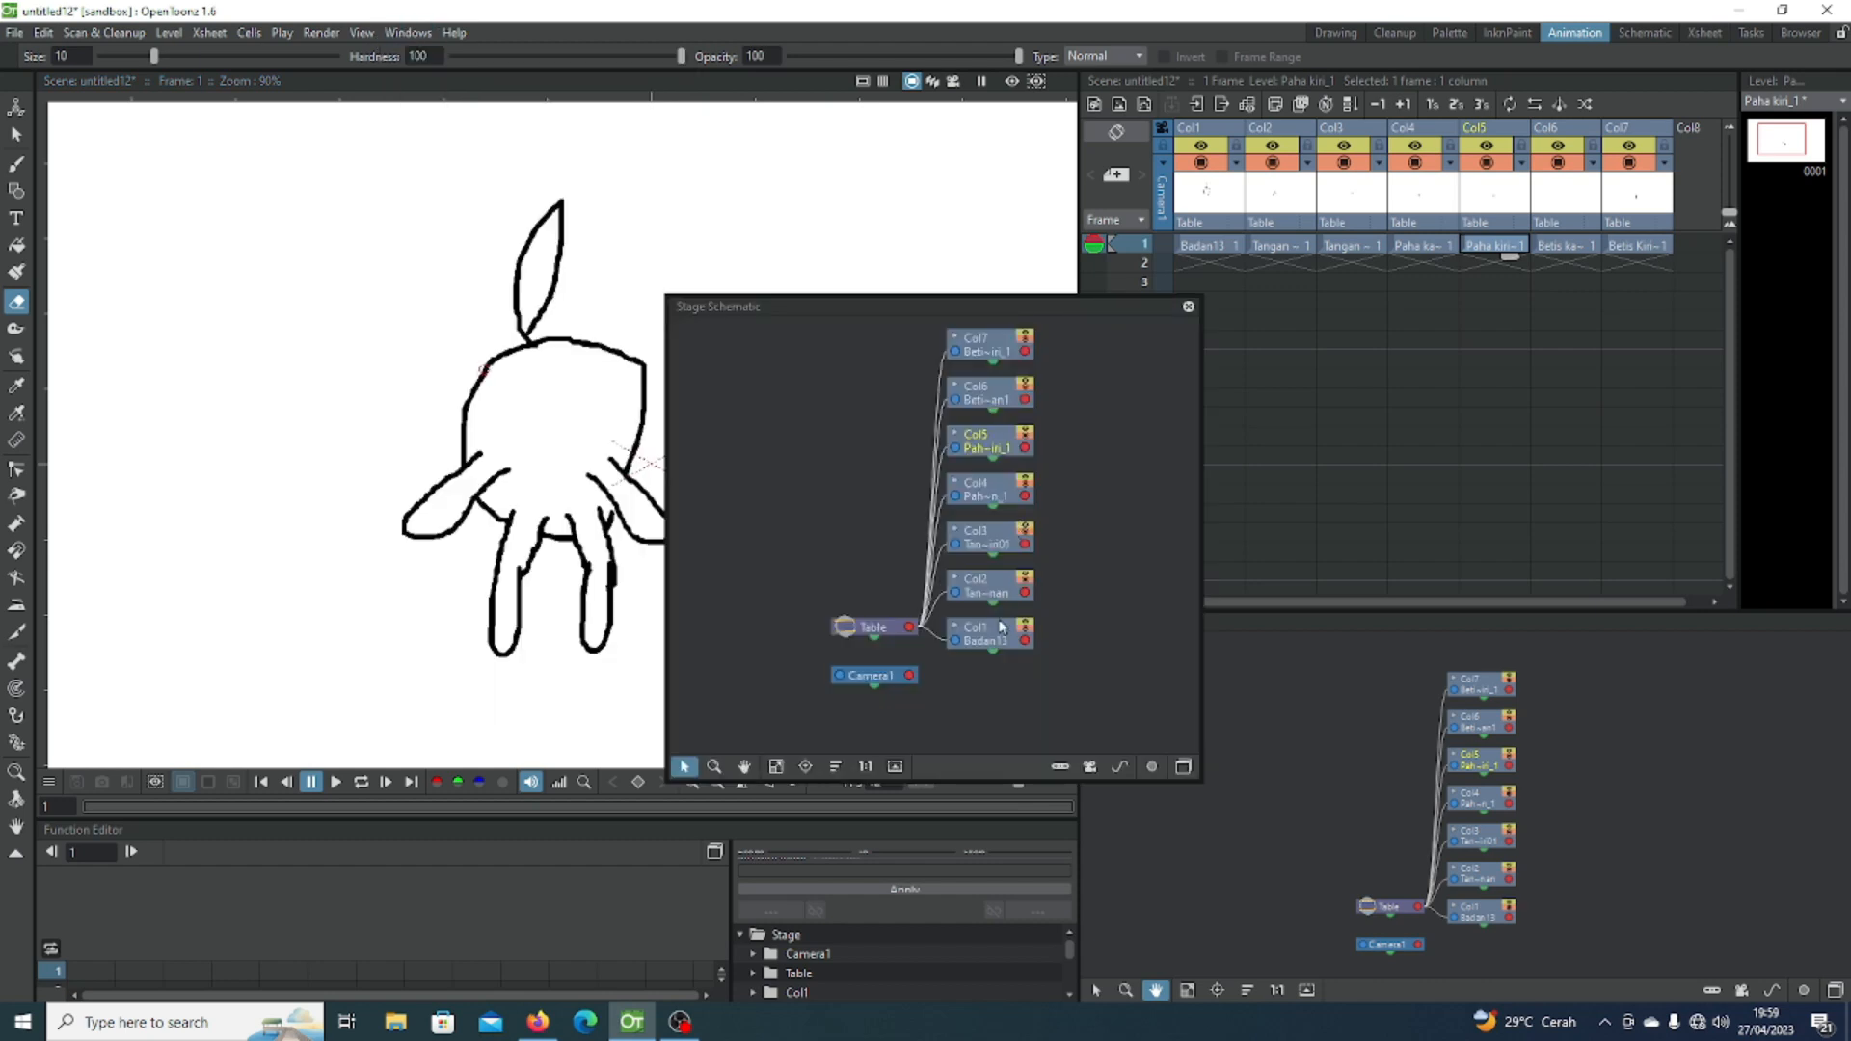
drag(980, 636, 797, 446)
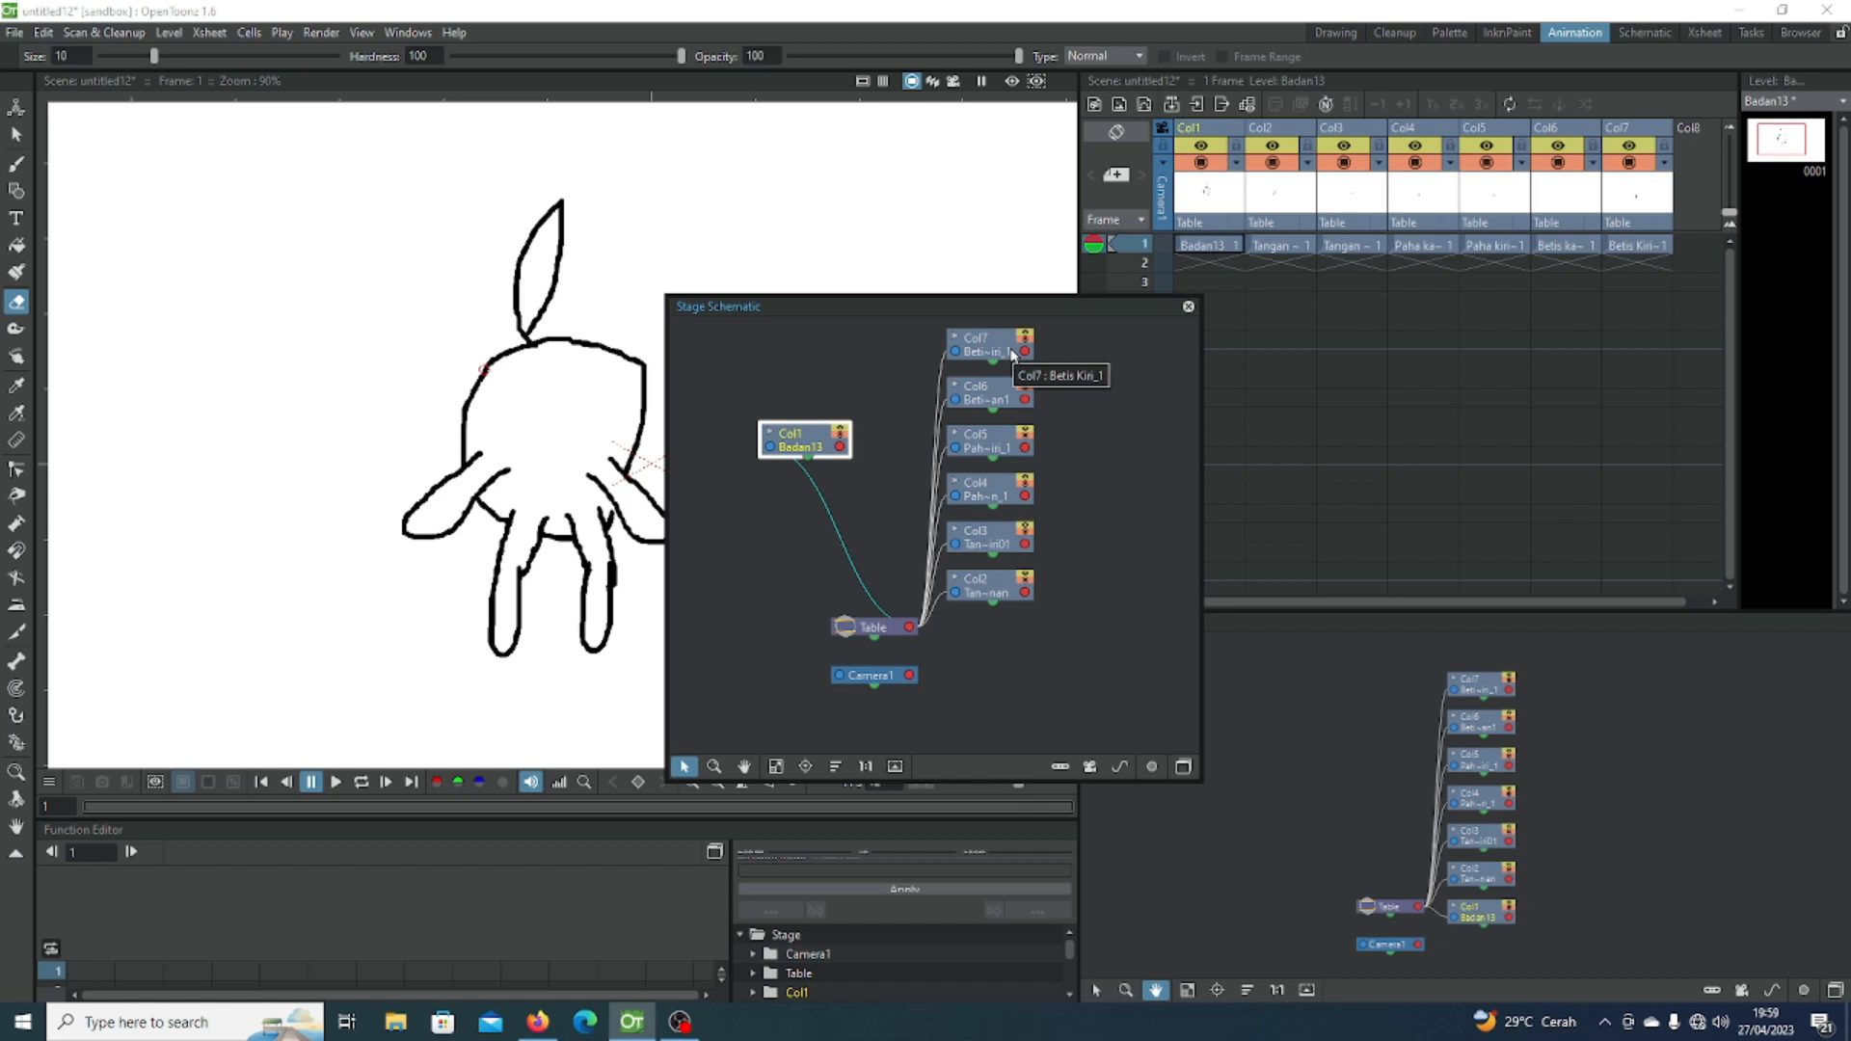
drag(956, 591, 843, 449)
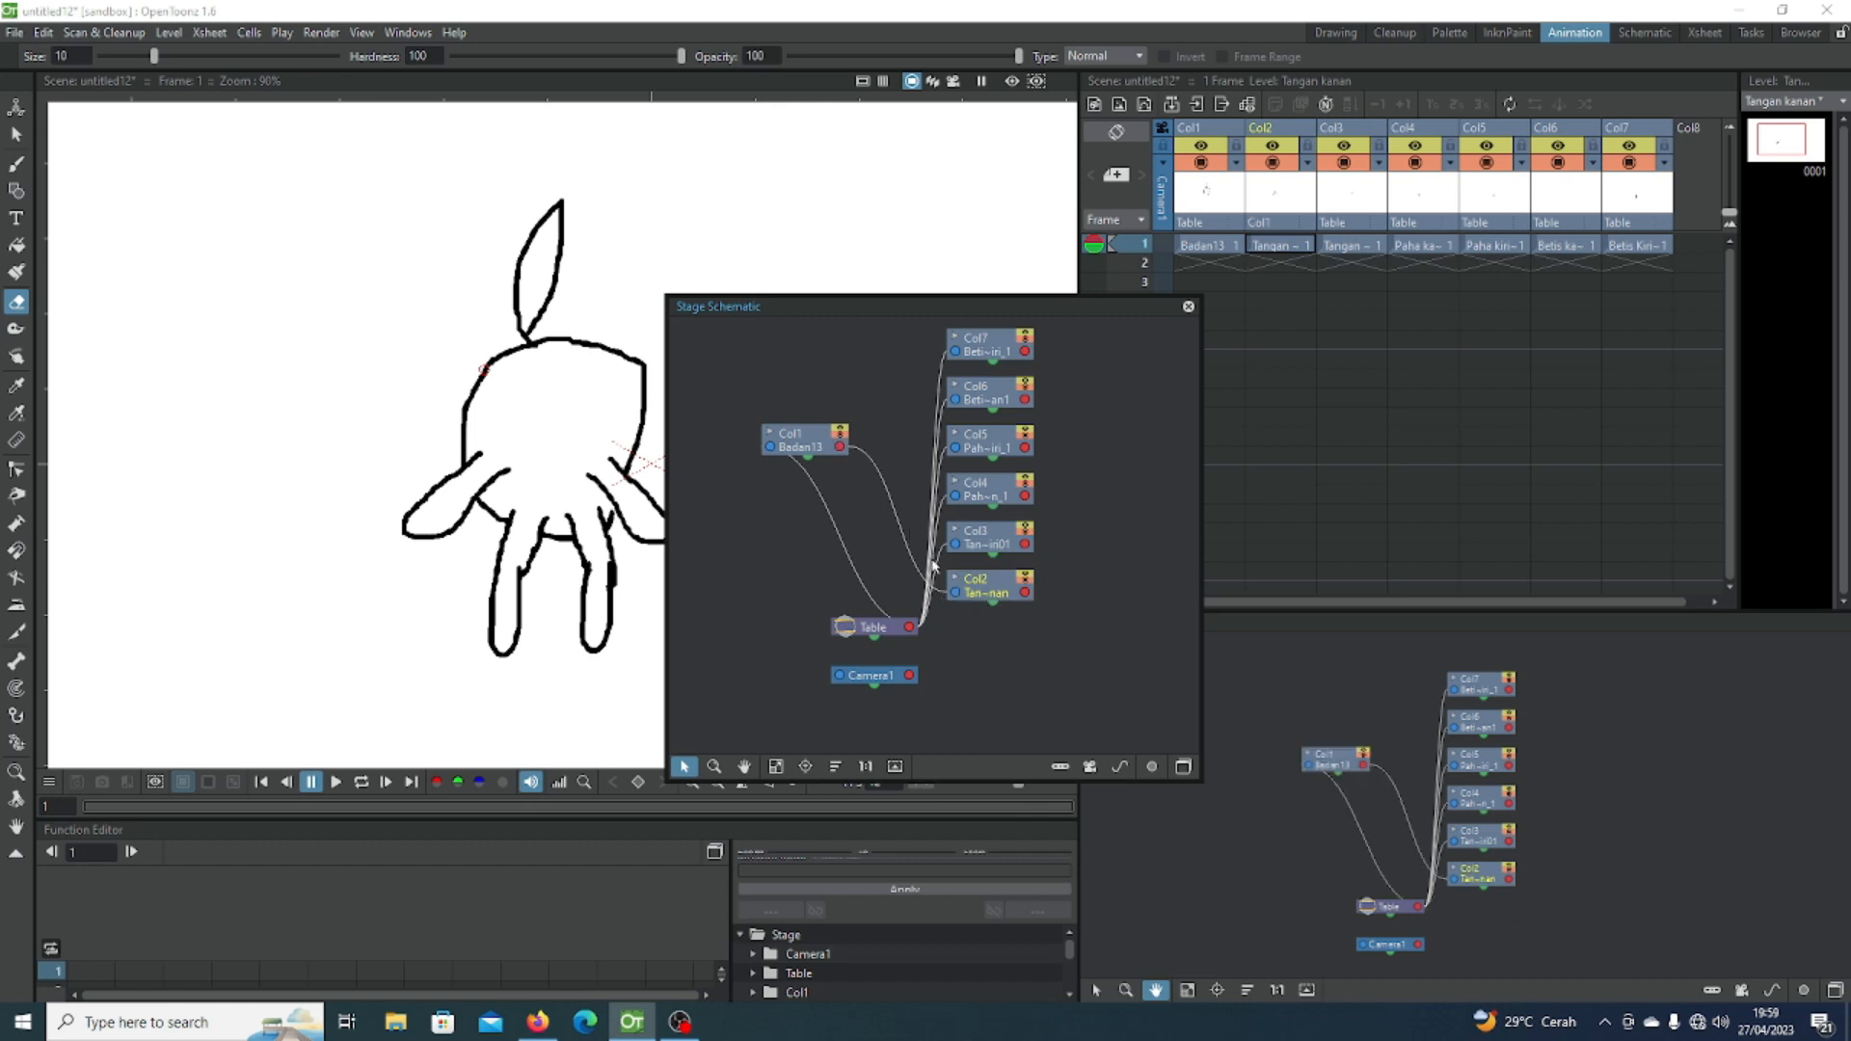
drag(956, 544, 840, 448)
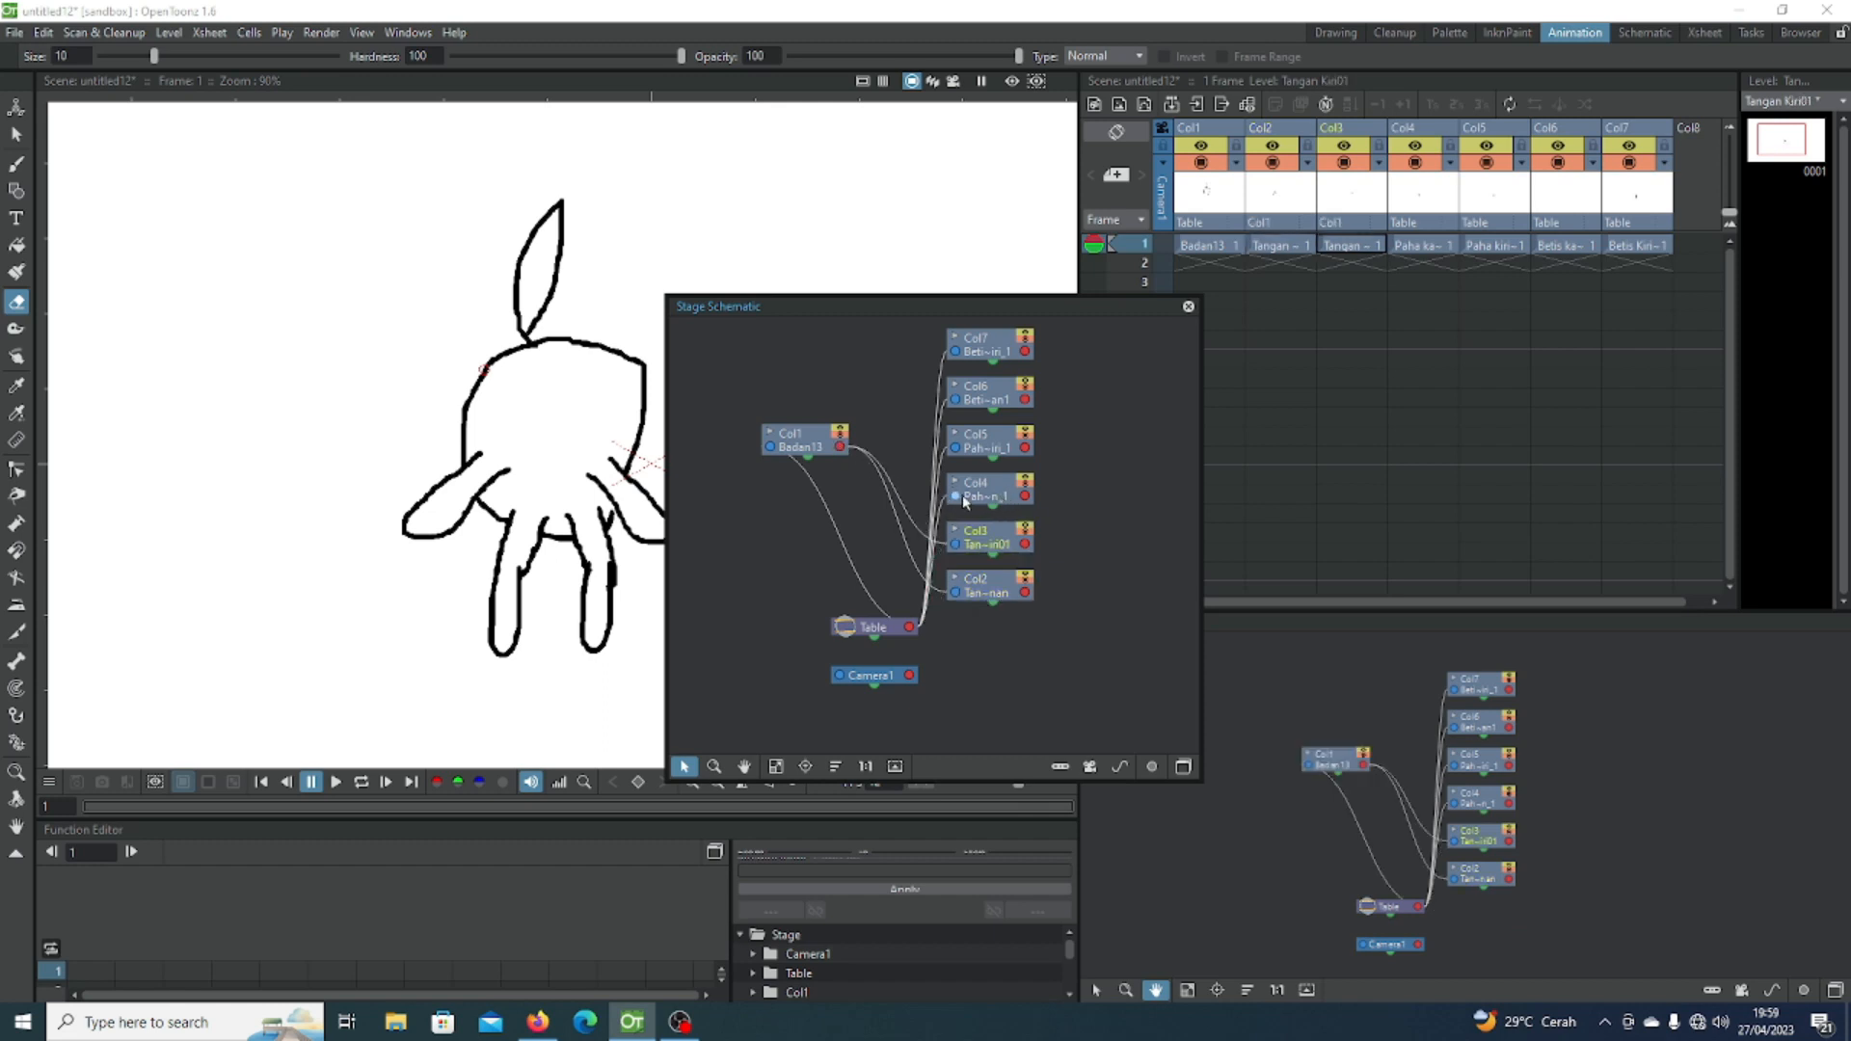
drag(960, 500, 841, 447)
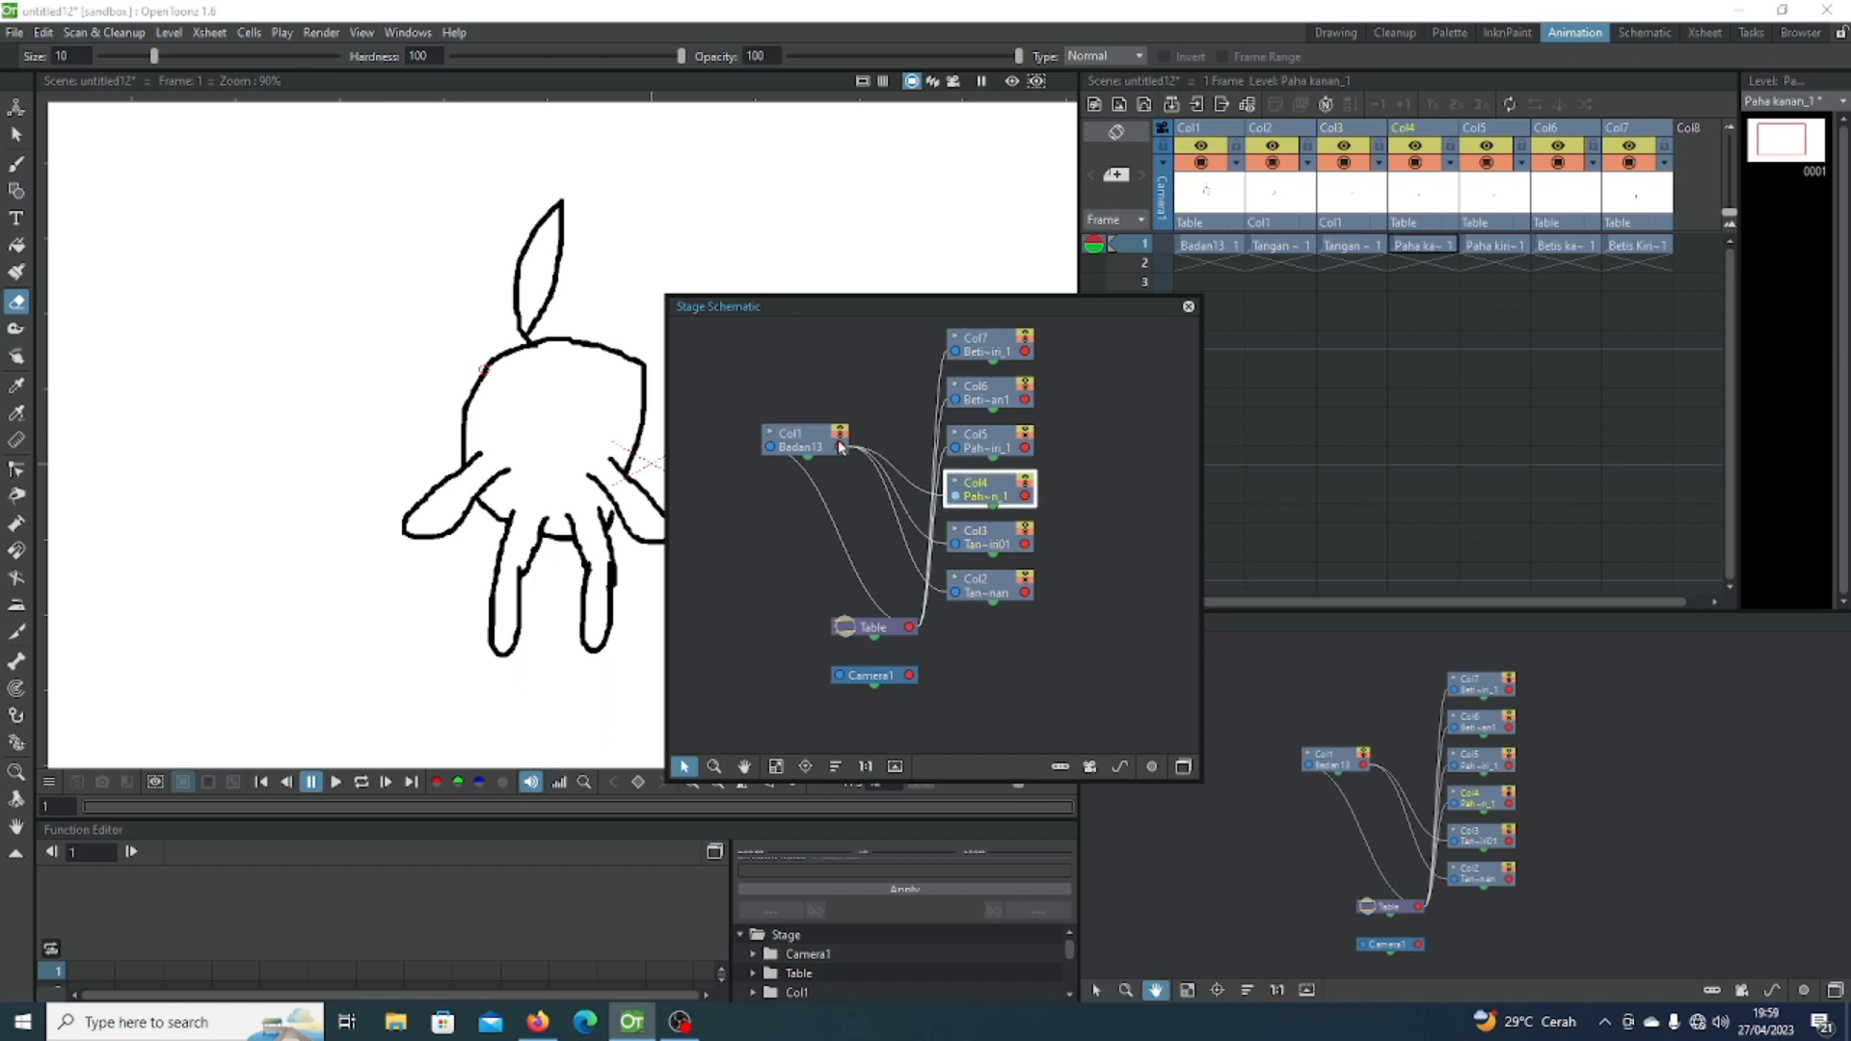
drag(961, 450, 843, 451)
Step: Parent Betis kanan1 to Paha kanan_1 and Betis Kiri_1 to Paha kiri_1, arrange the calf nodes beside the thighs, and close the floating schematic
drag(983, 393, 1115, 518)
drag(1004, 352, 1159, 583)
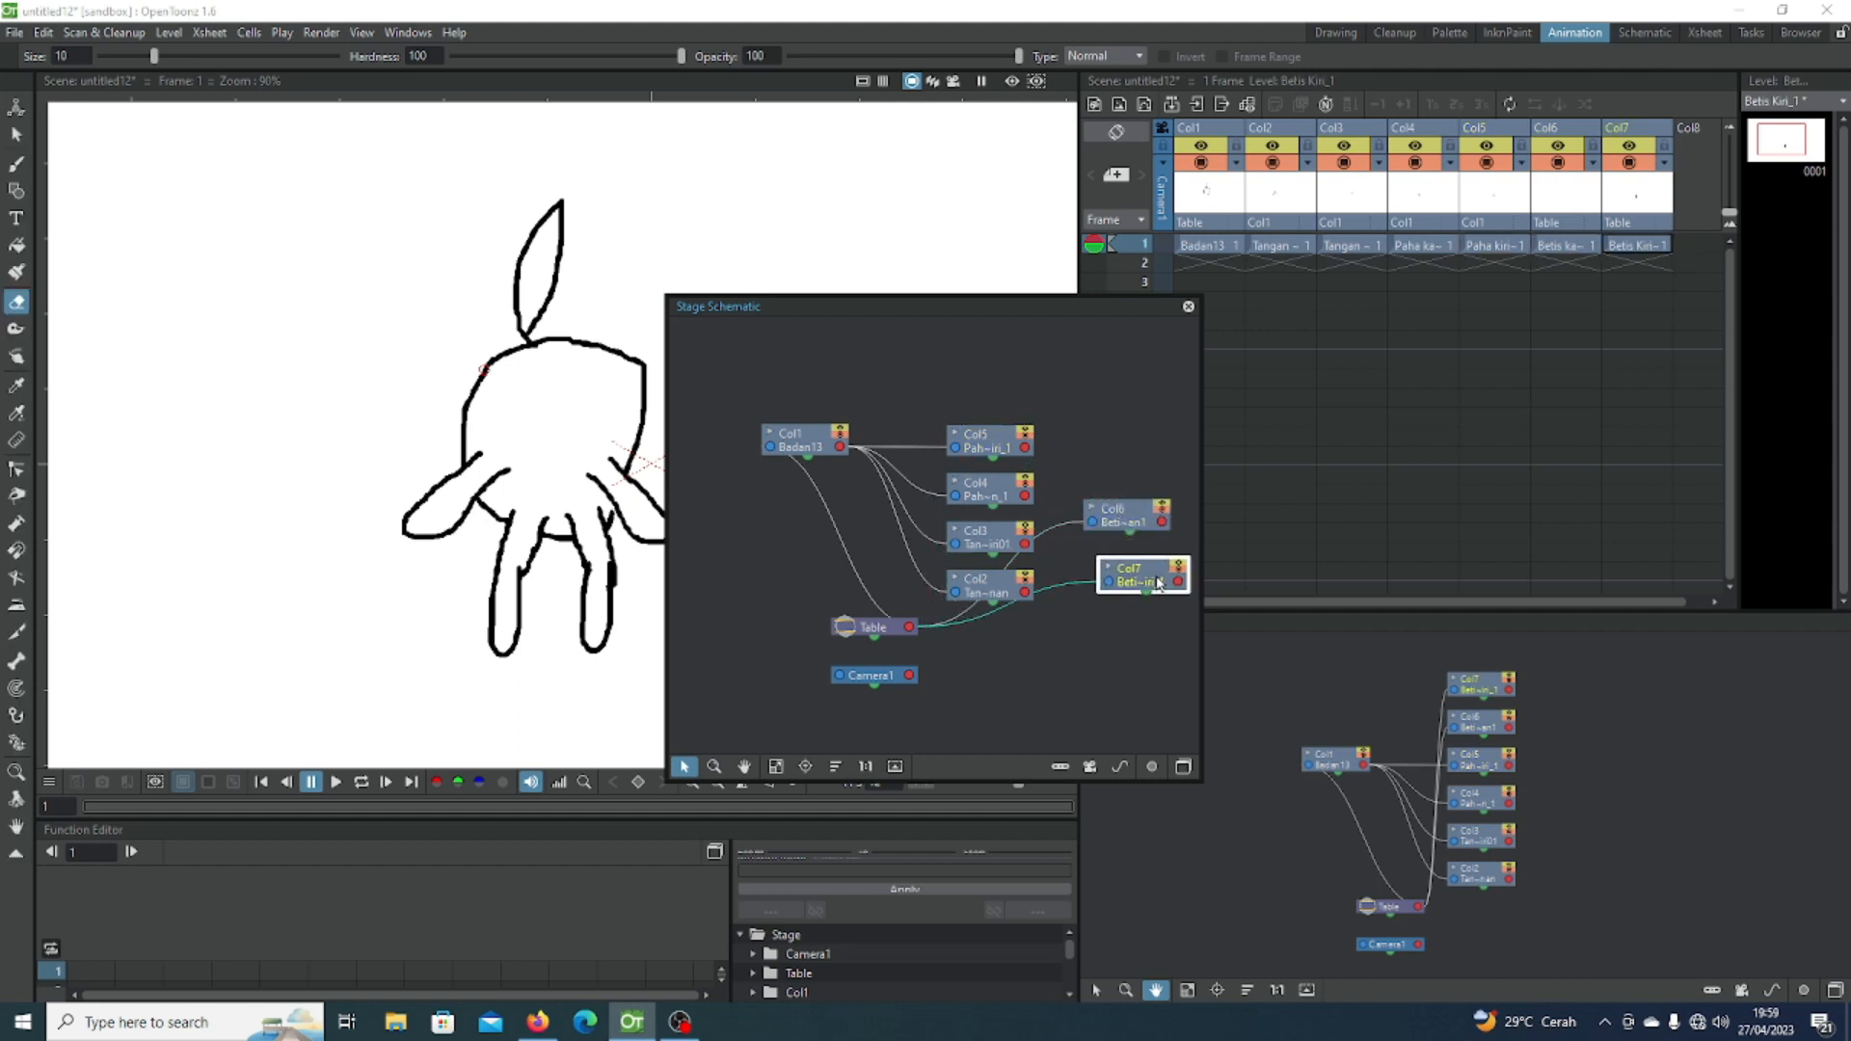
click(1094, 526)
drag(1094, 526, 1035, 496)
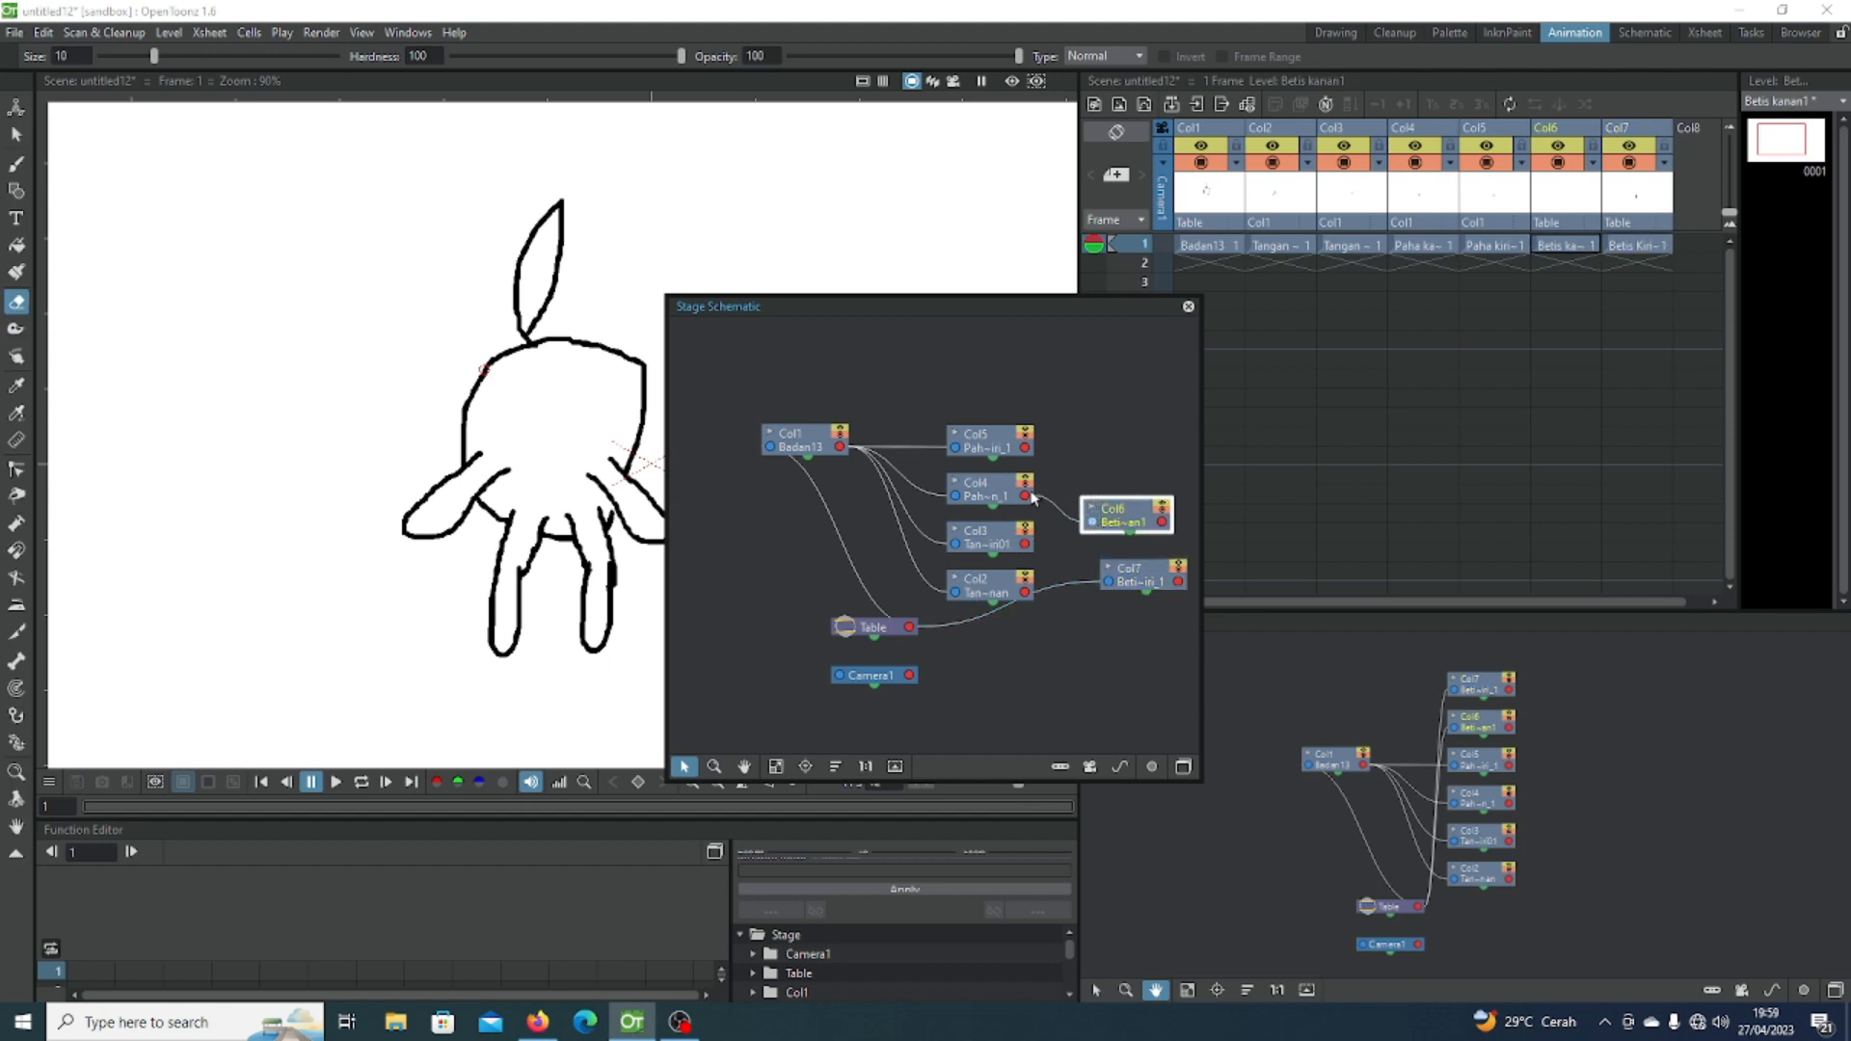
click(1113, 621)
drag(1108, 584, 1025, 447)
click(1131, 608)
drag(1137, 584, 1122, 474)
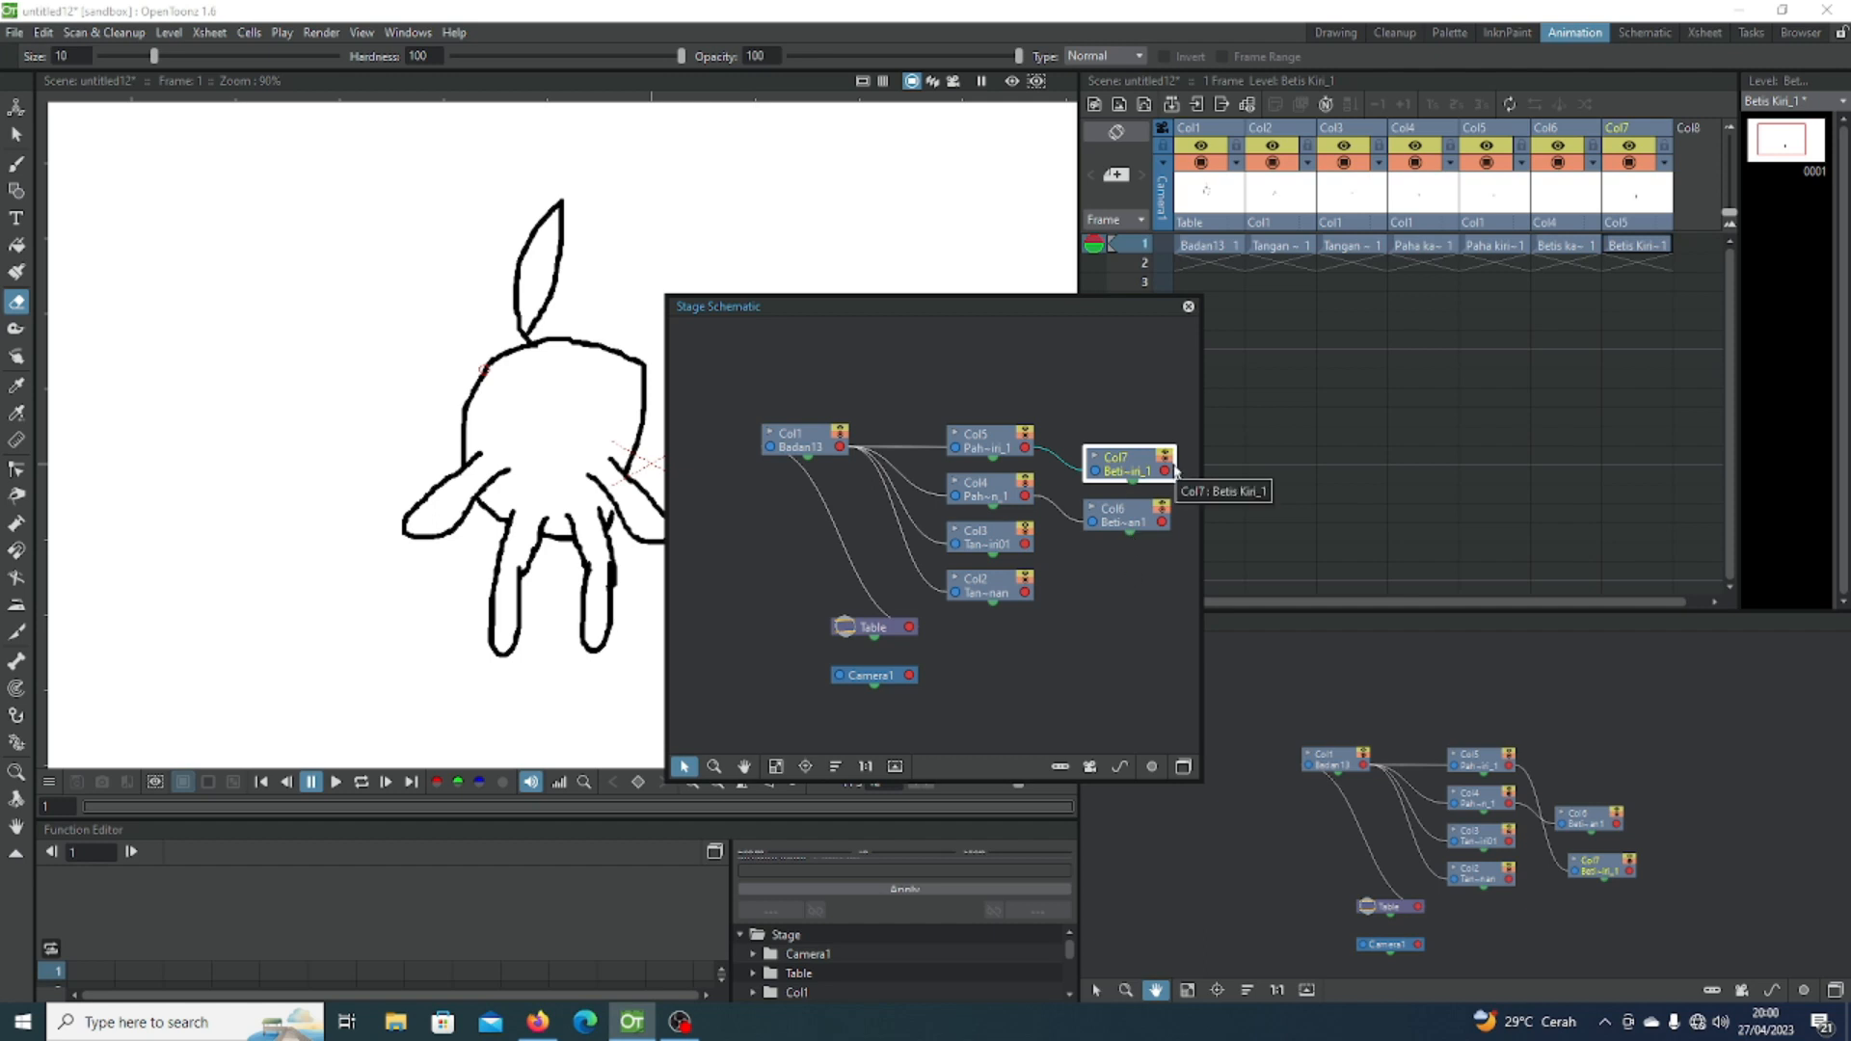
click(1189, 307)
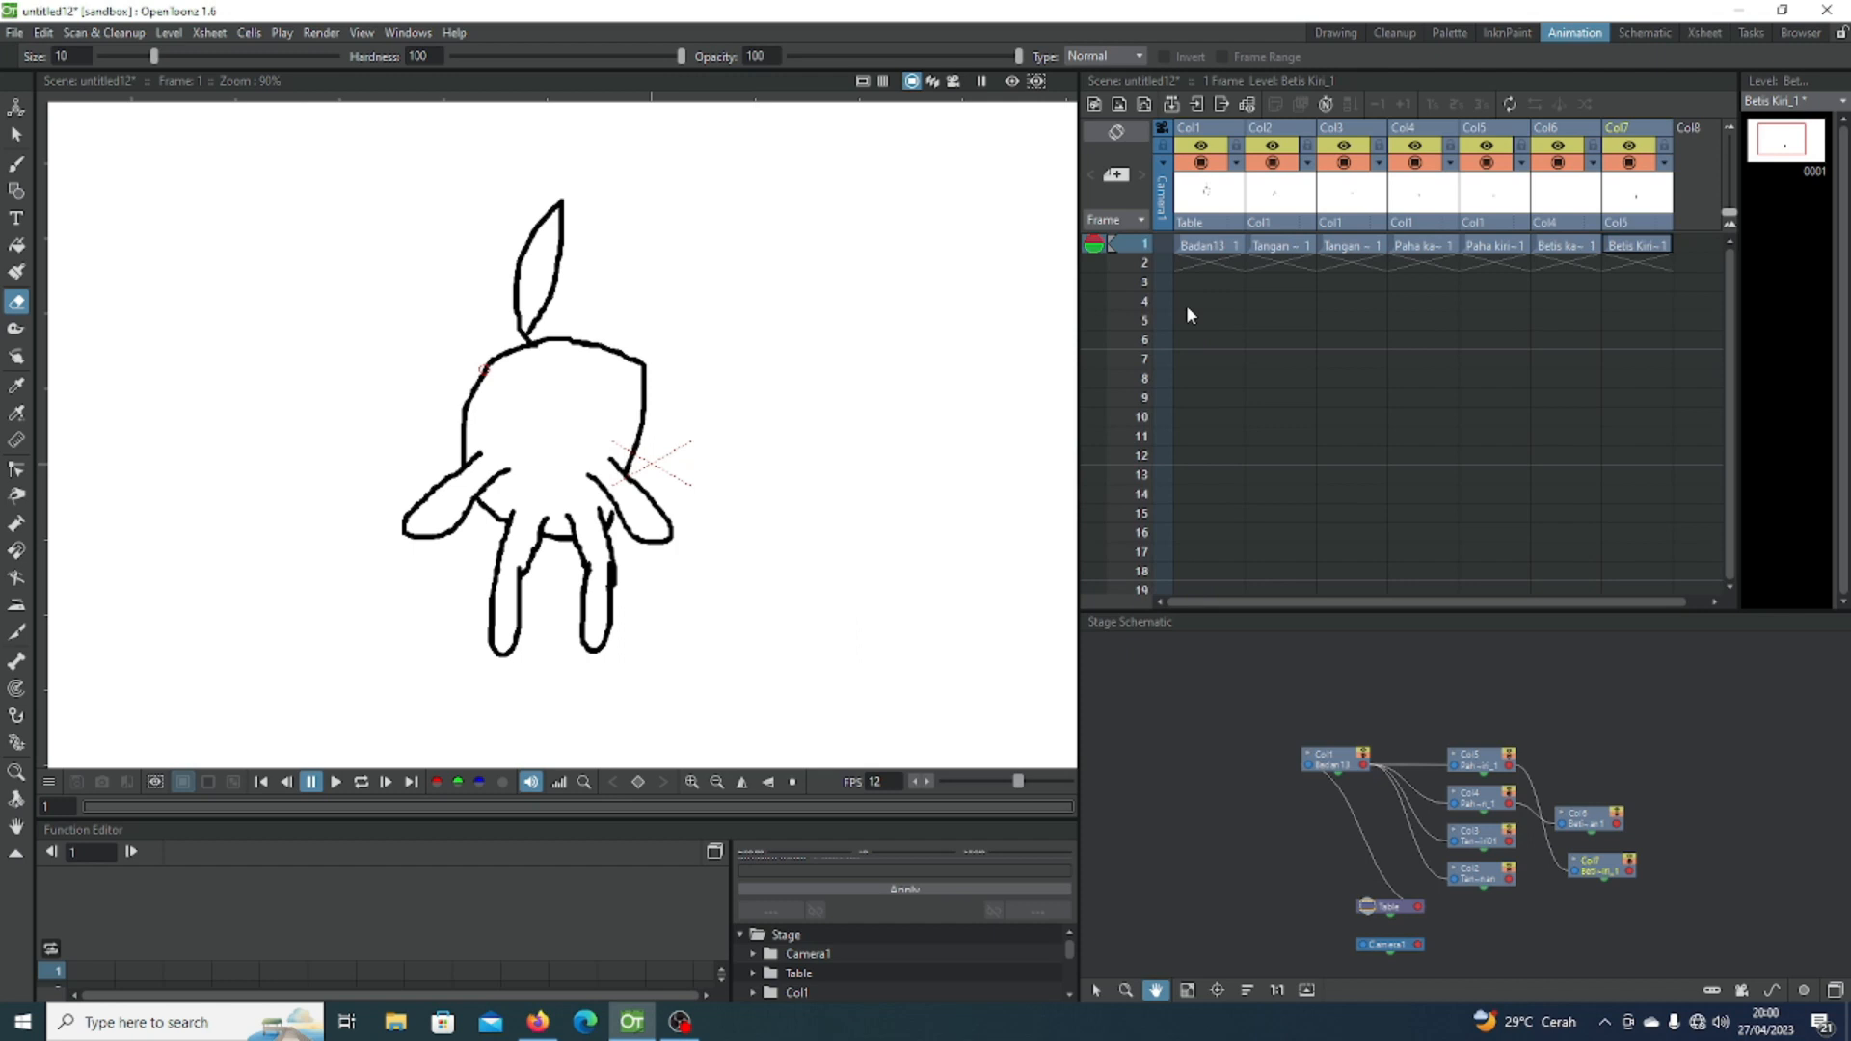
Step: Using the Animate tool's Center mode, place the Badan13 pivot in the lower body and each arm's pivot at its shoulder
click(16, 106)
click(137, 56)
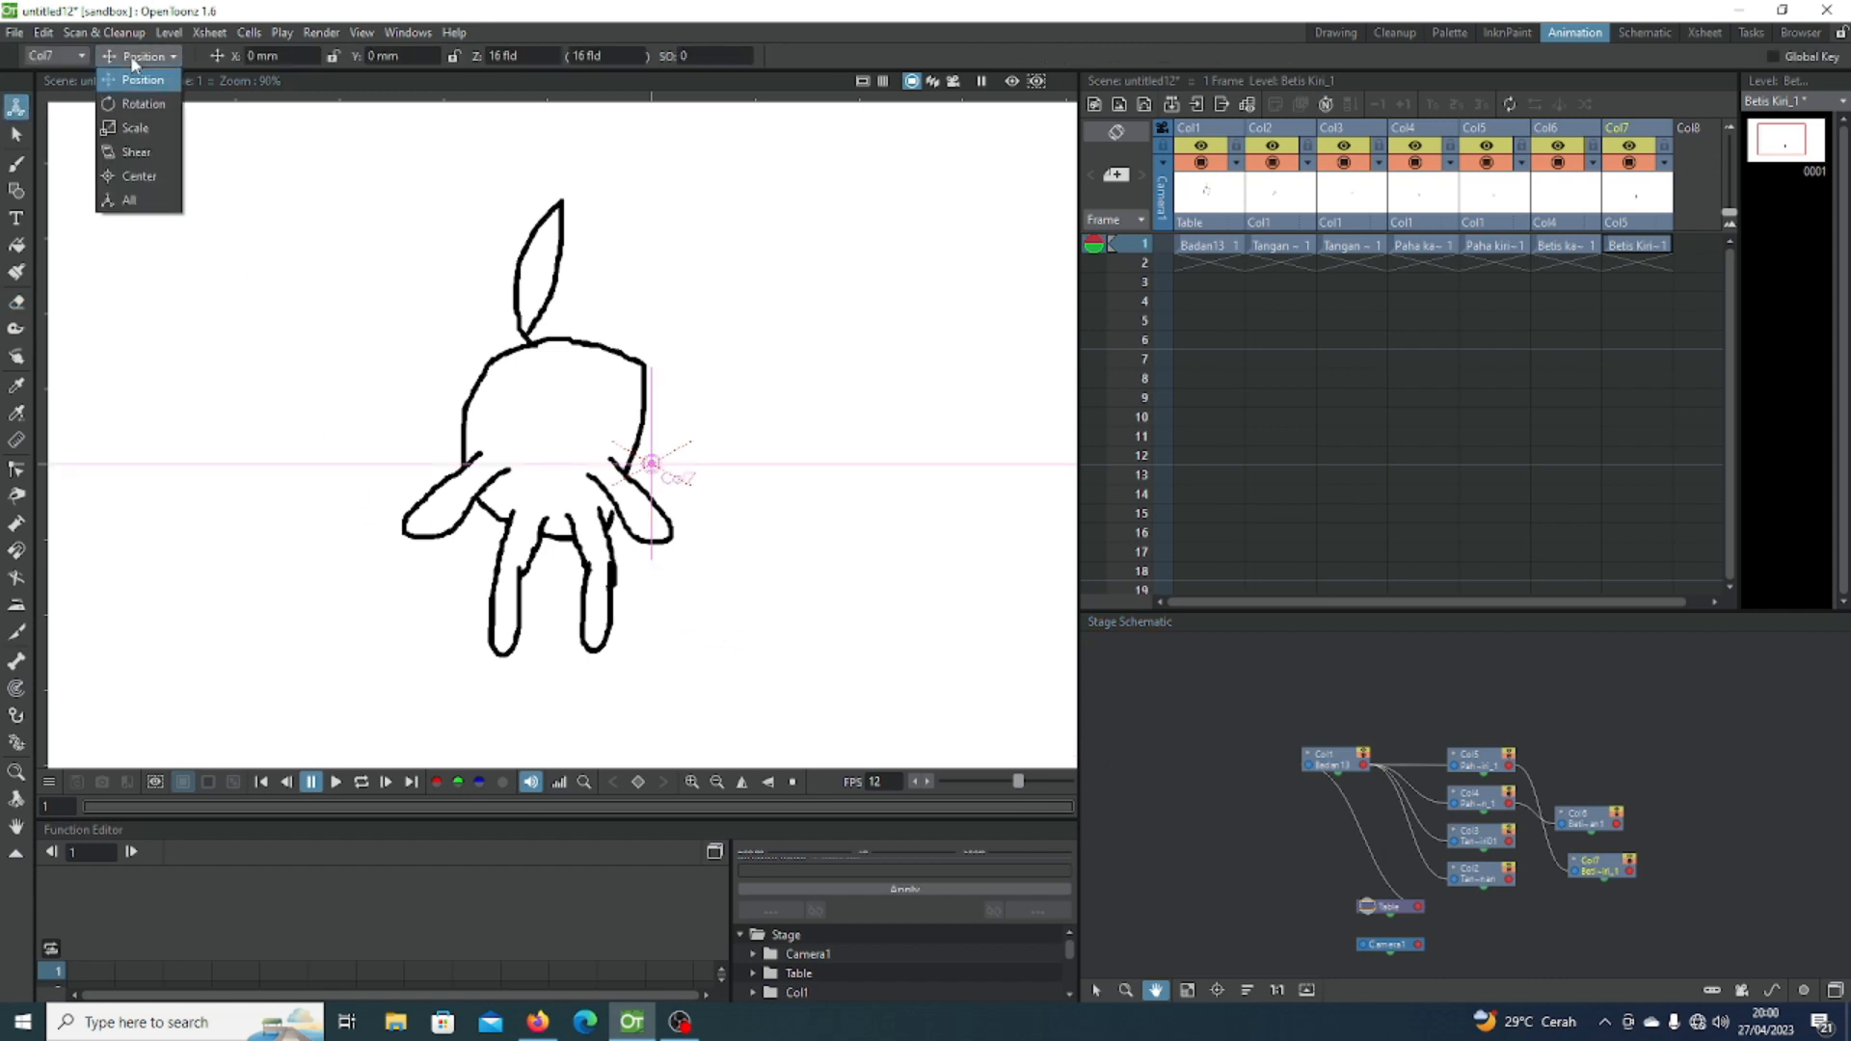
click(150, 183)
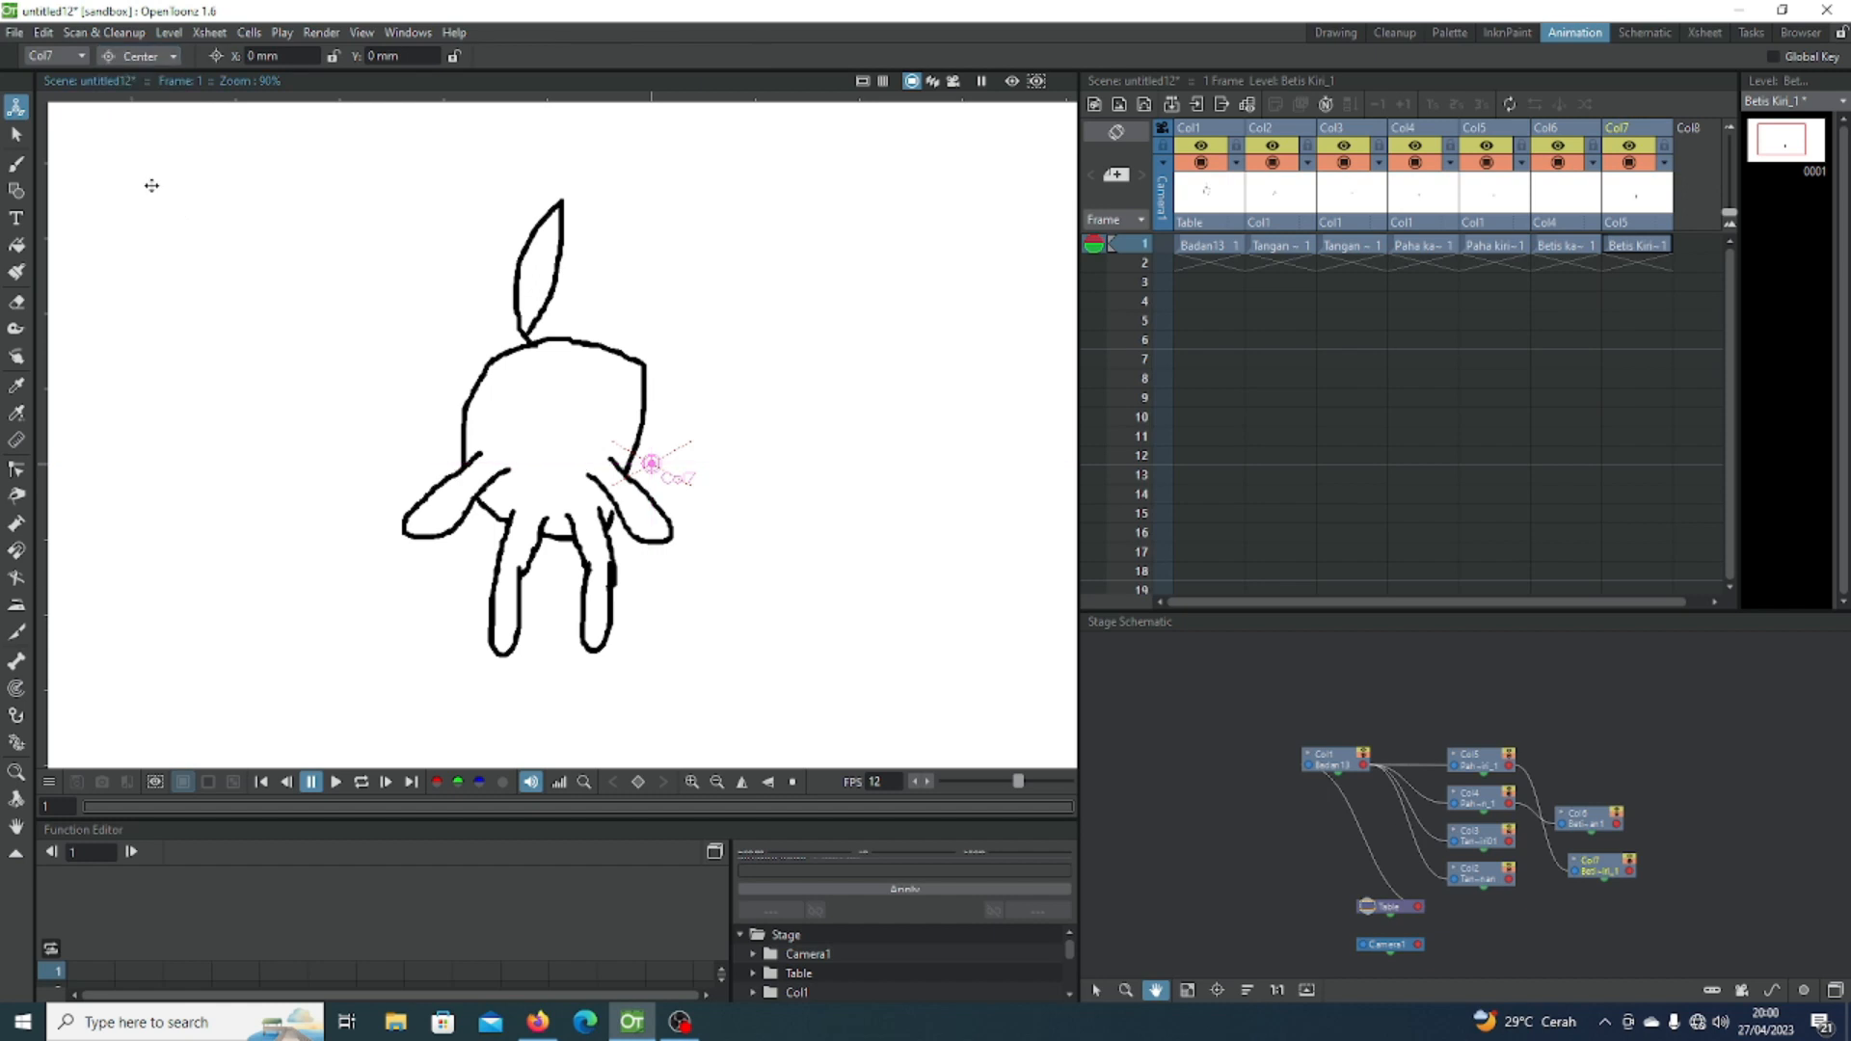
click(1215, 248)
mouse_move(651, 466)
mouse_down()
mouse_move(544, 436)
mouse_move(564, 457)
mouse_up()
click(1267, 247)
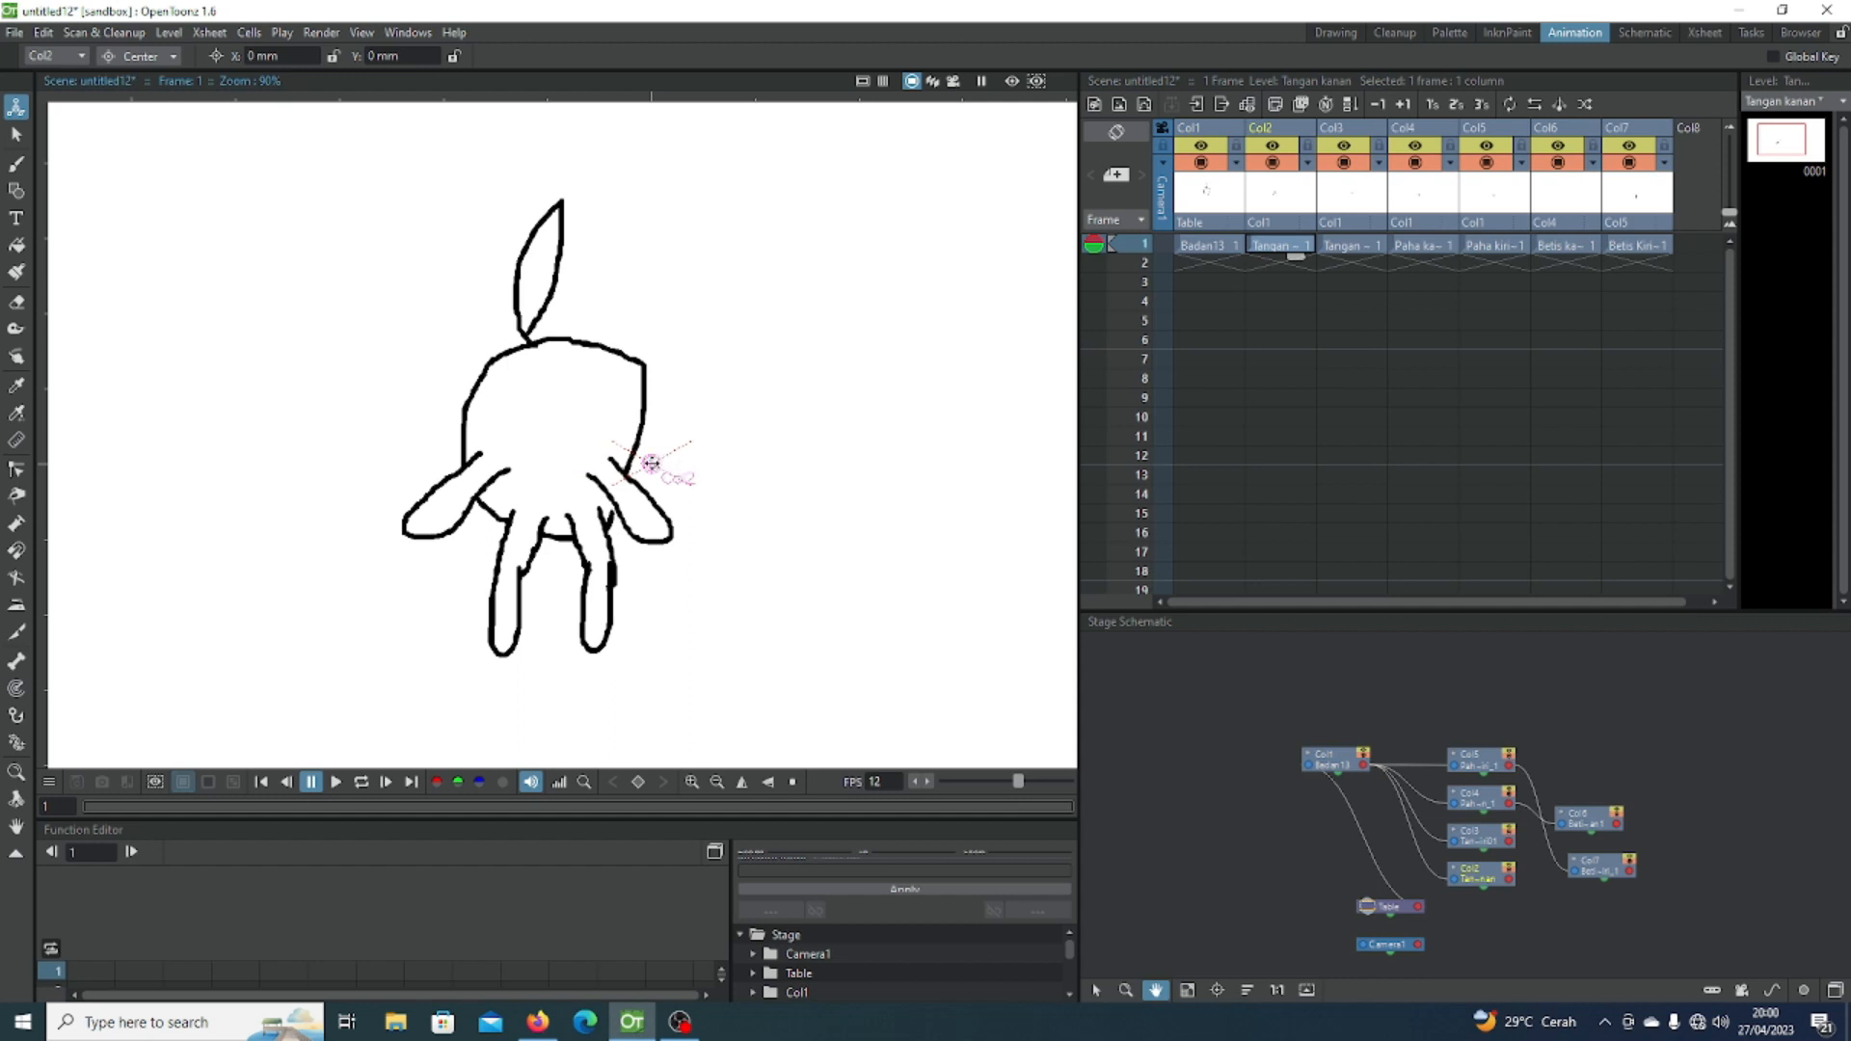
drag(651, 464, 486, 467)
click(1367, 246)
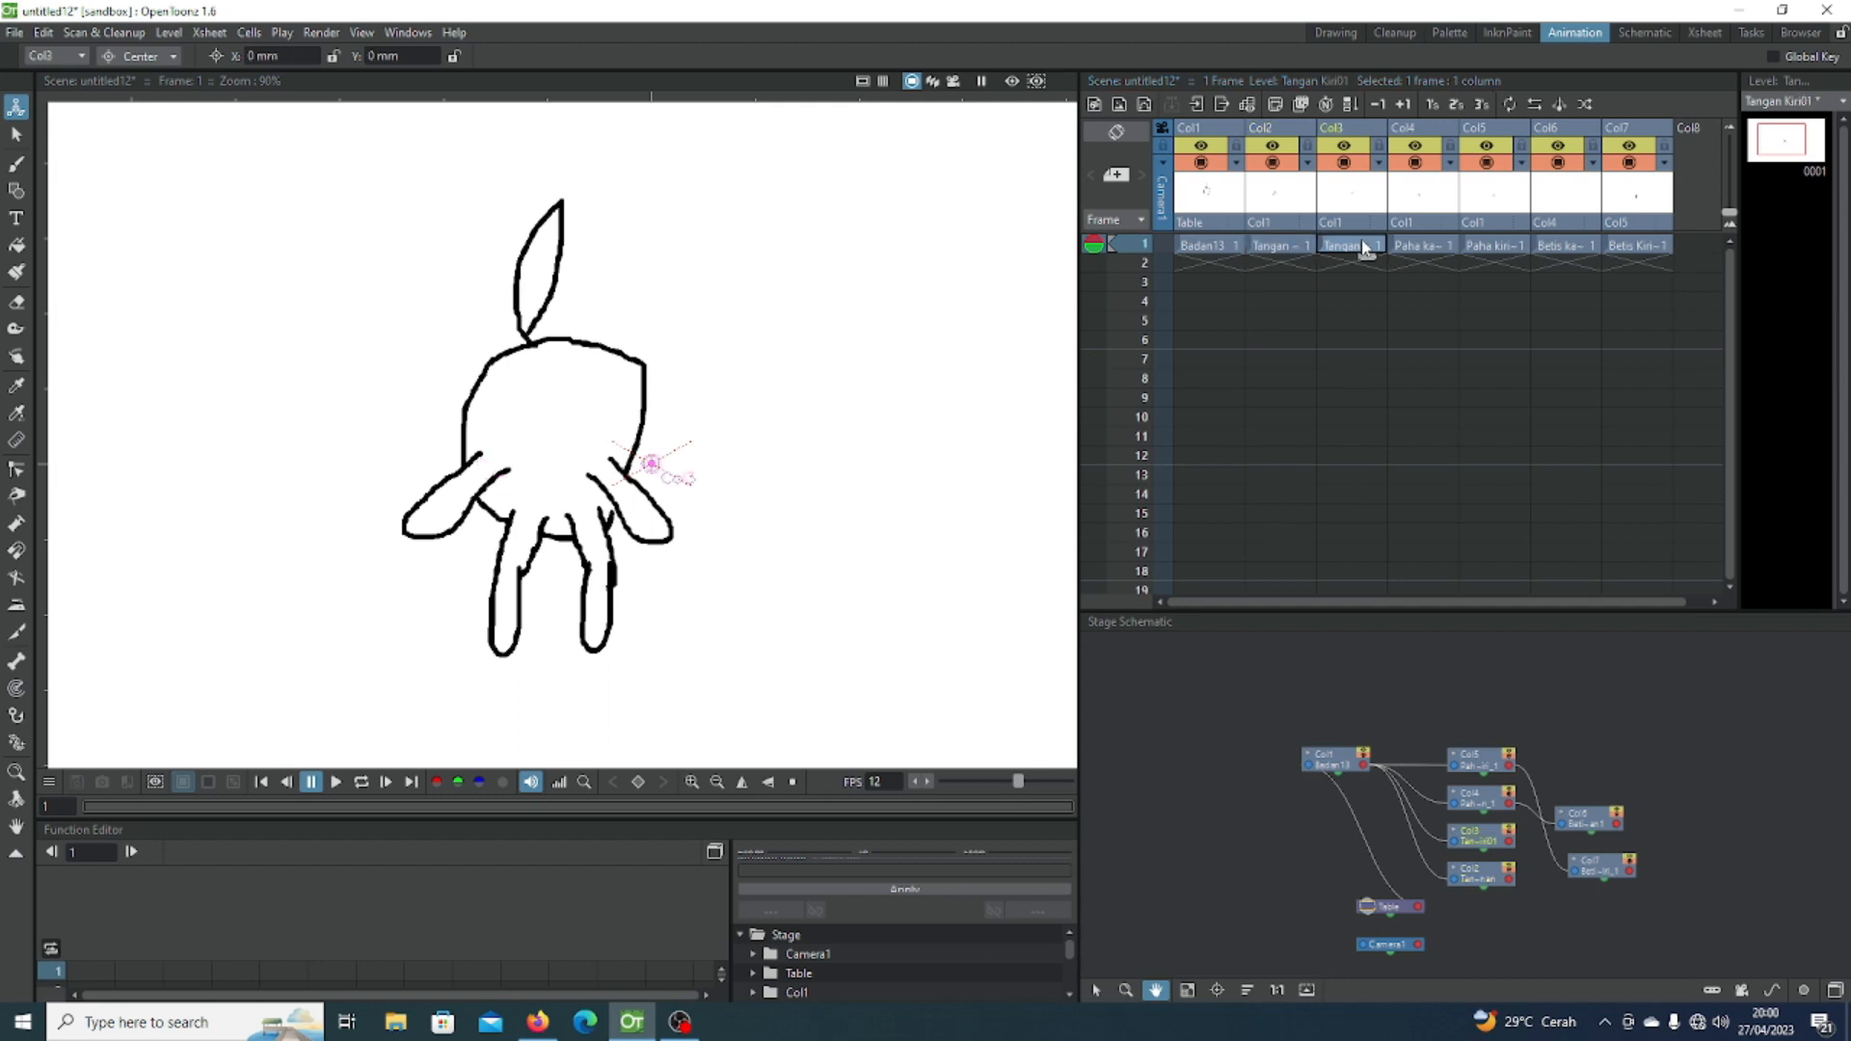
drag(652, 464, 604, 475)
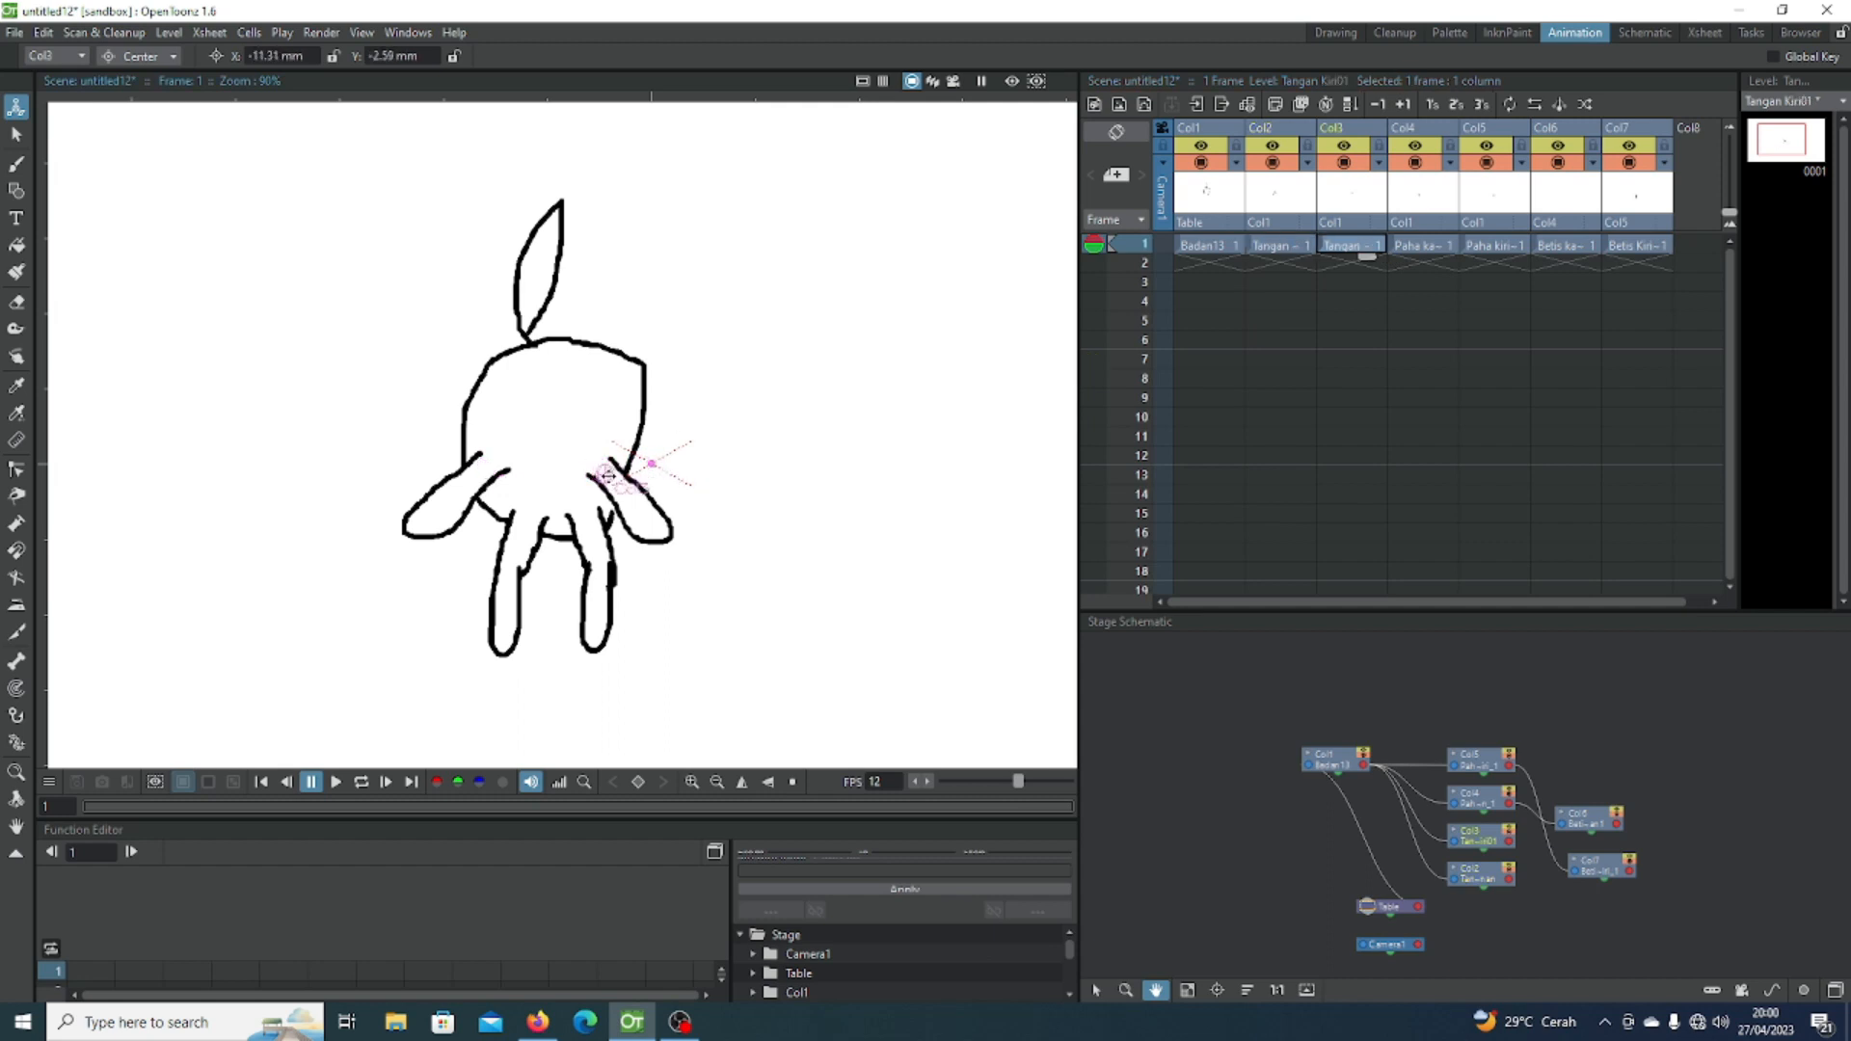
Step: Place the pivots of both thighs at the hips and the pivots of both calves at the knees
click(1425, 246)
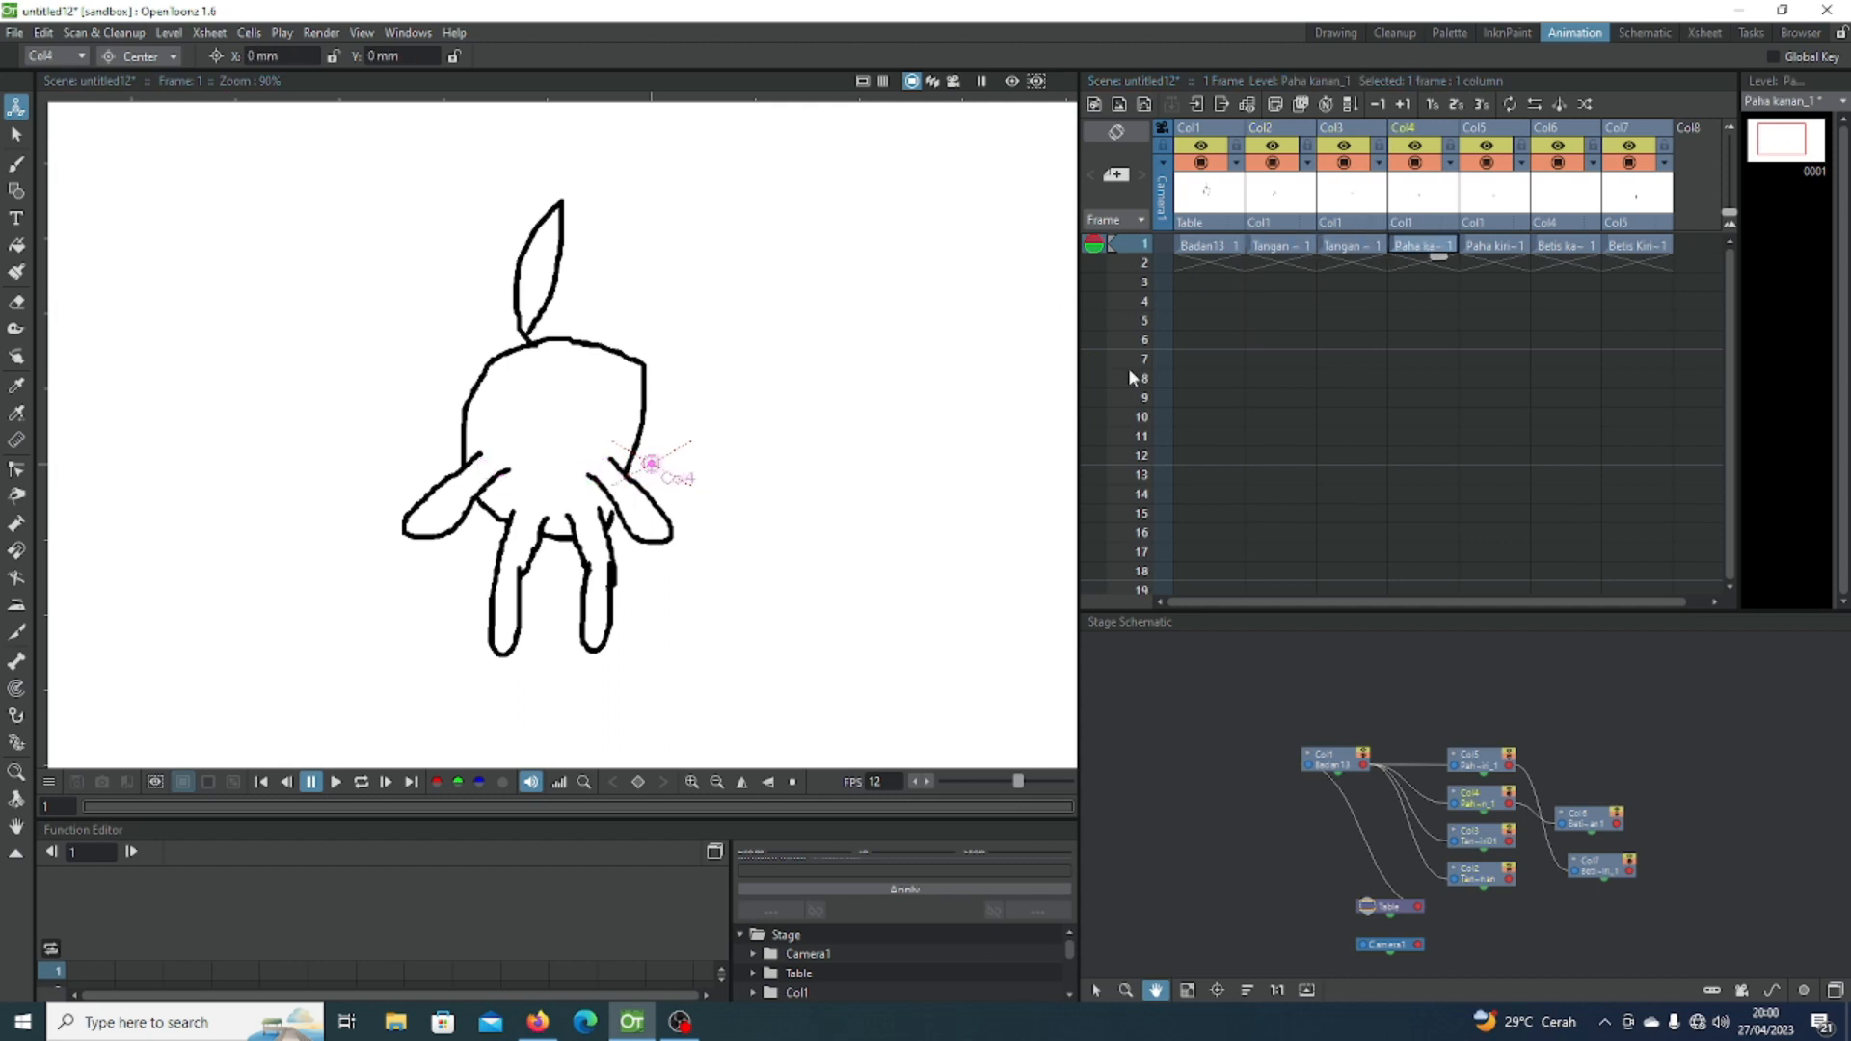
drag(627, 482, 525, 527)
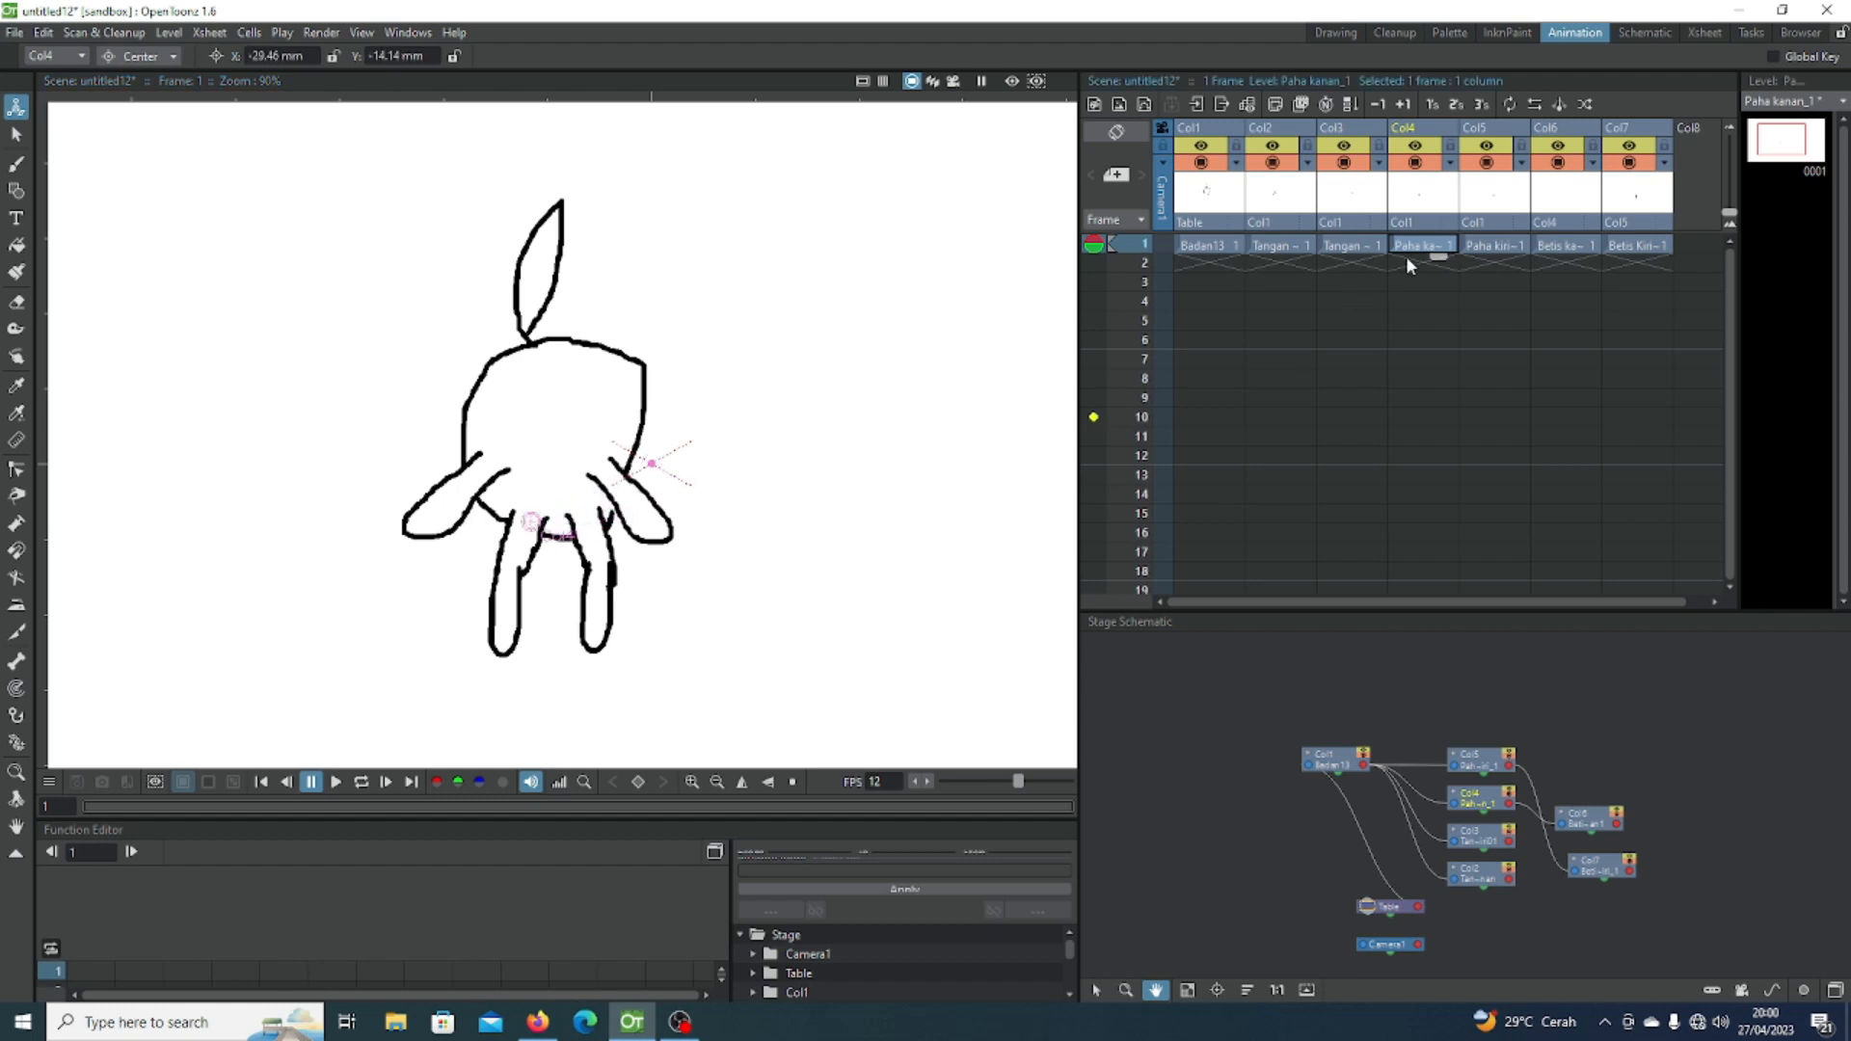
click(1489, 248)
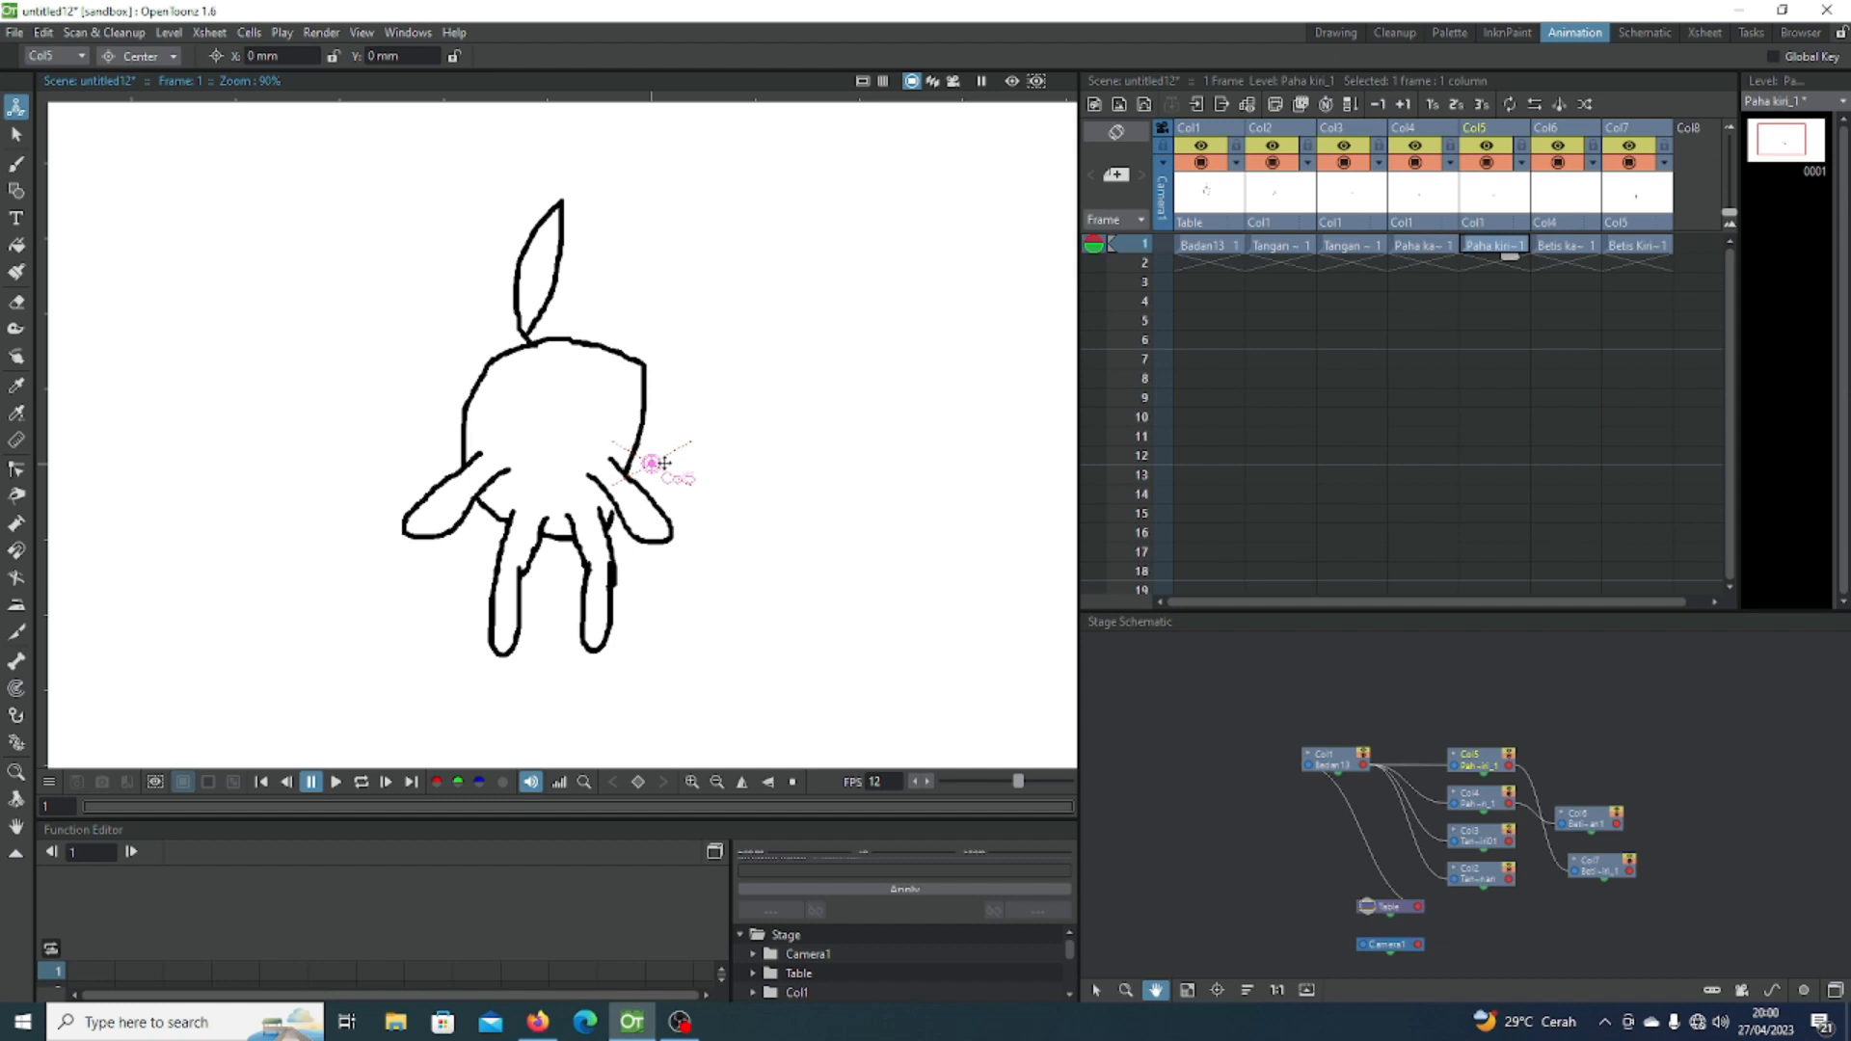
drag(663, 464, 598, 518)
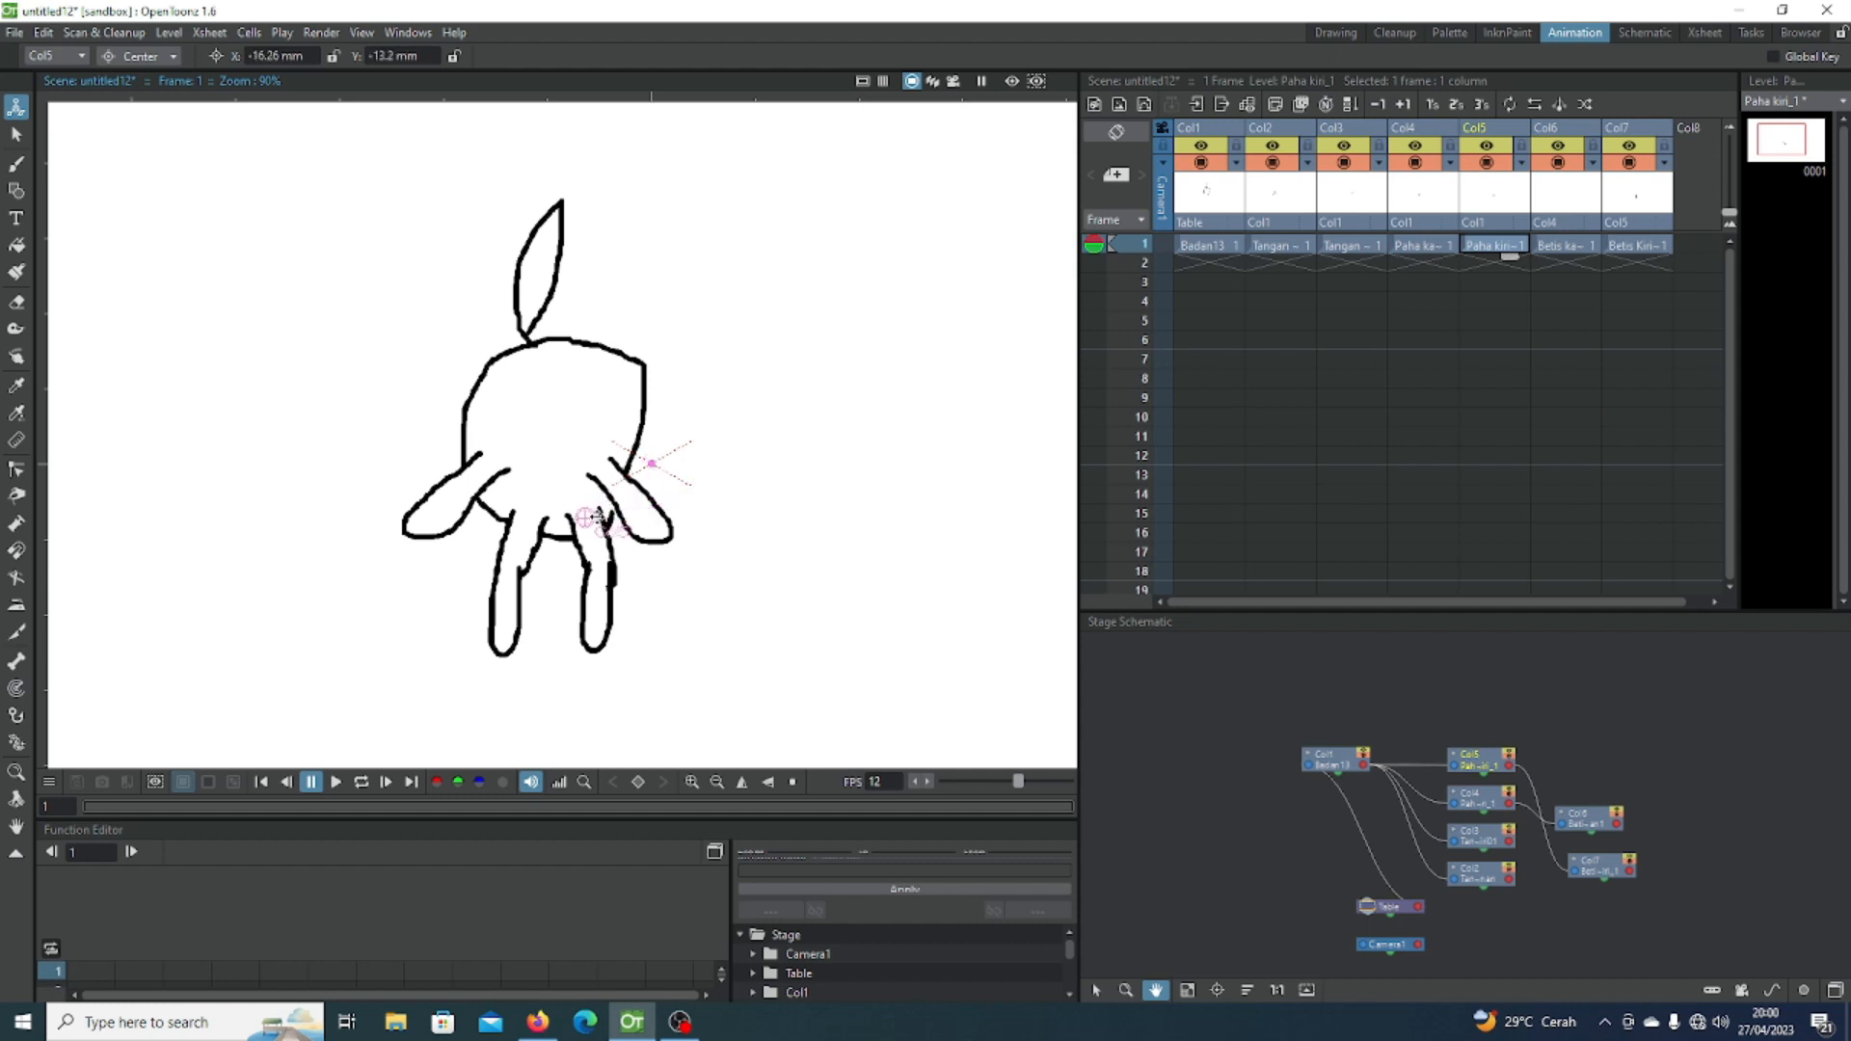
click(1577, 249)
drag(660, 469, 518, 576)
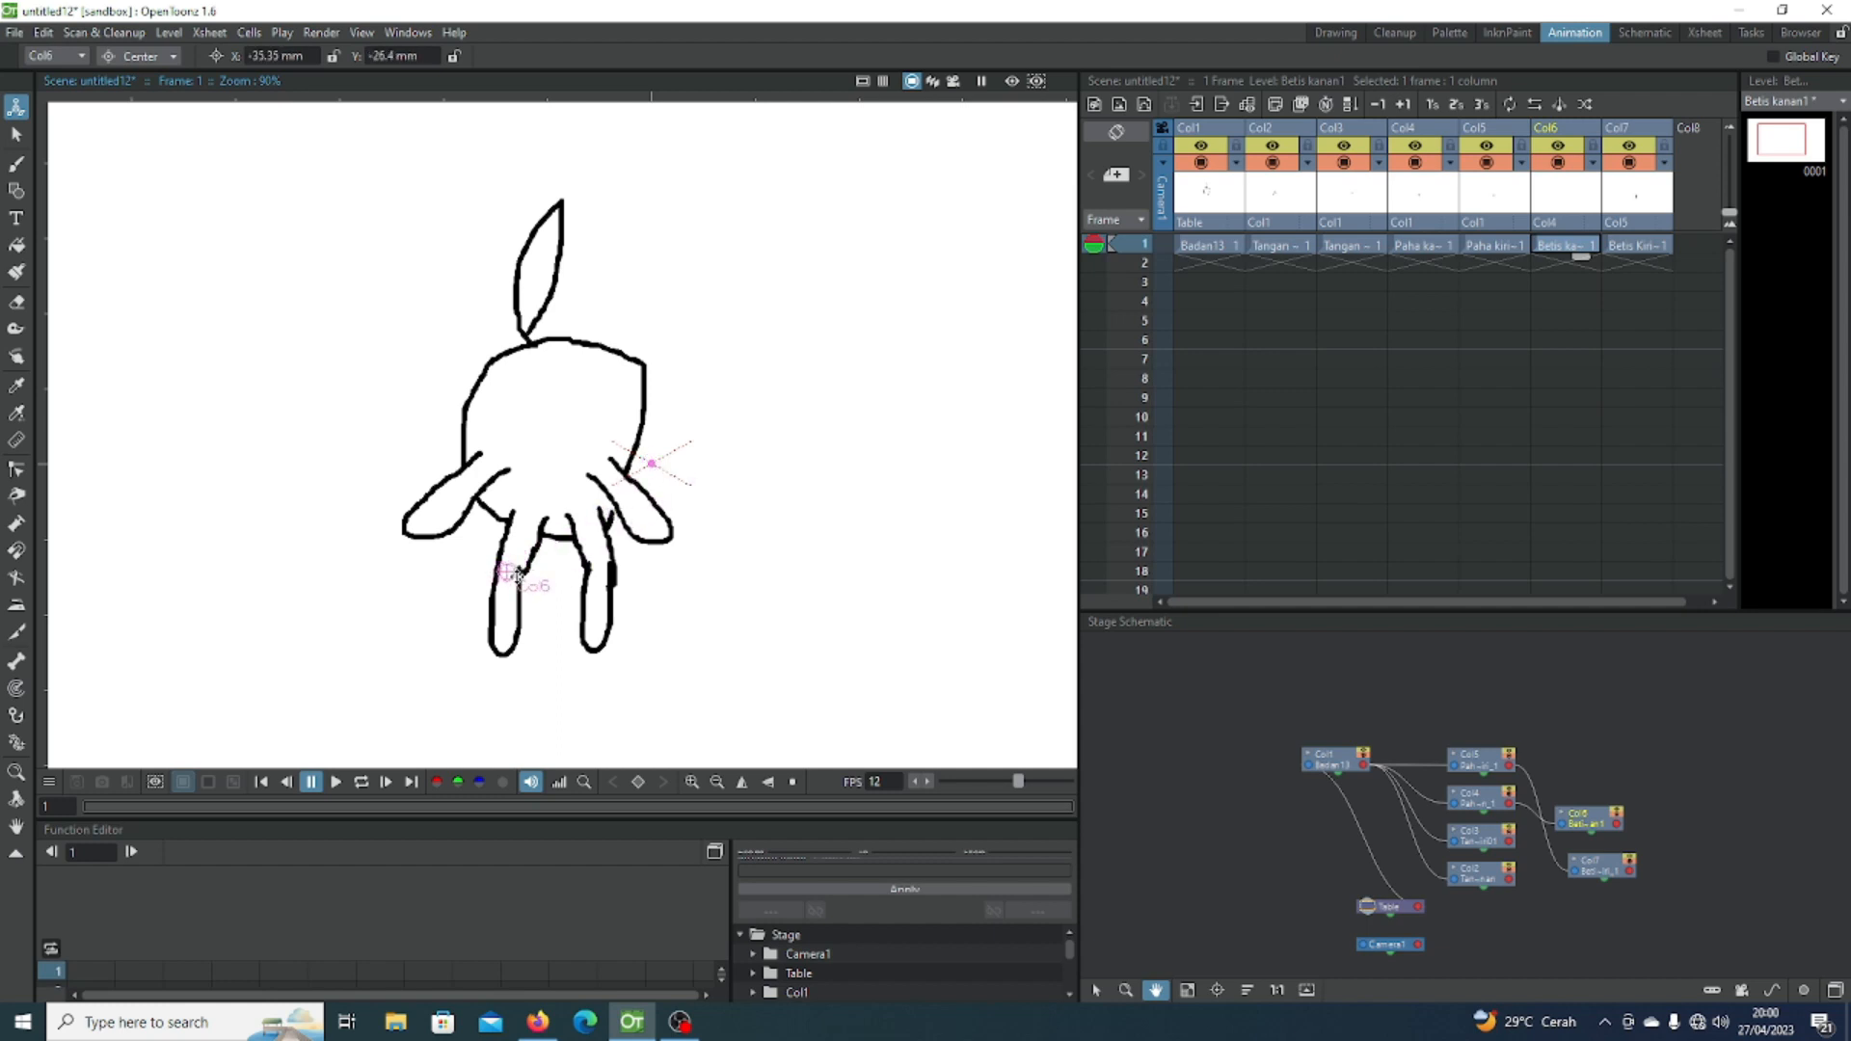
click(1621, 247)
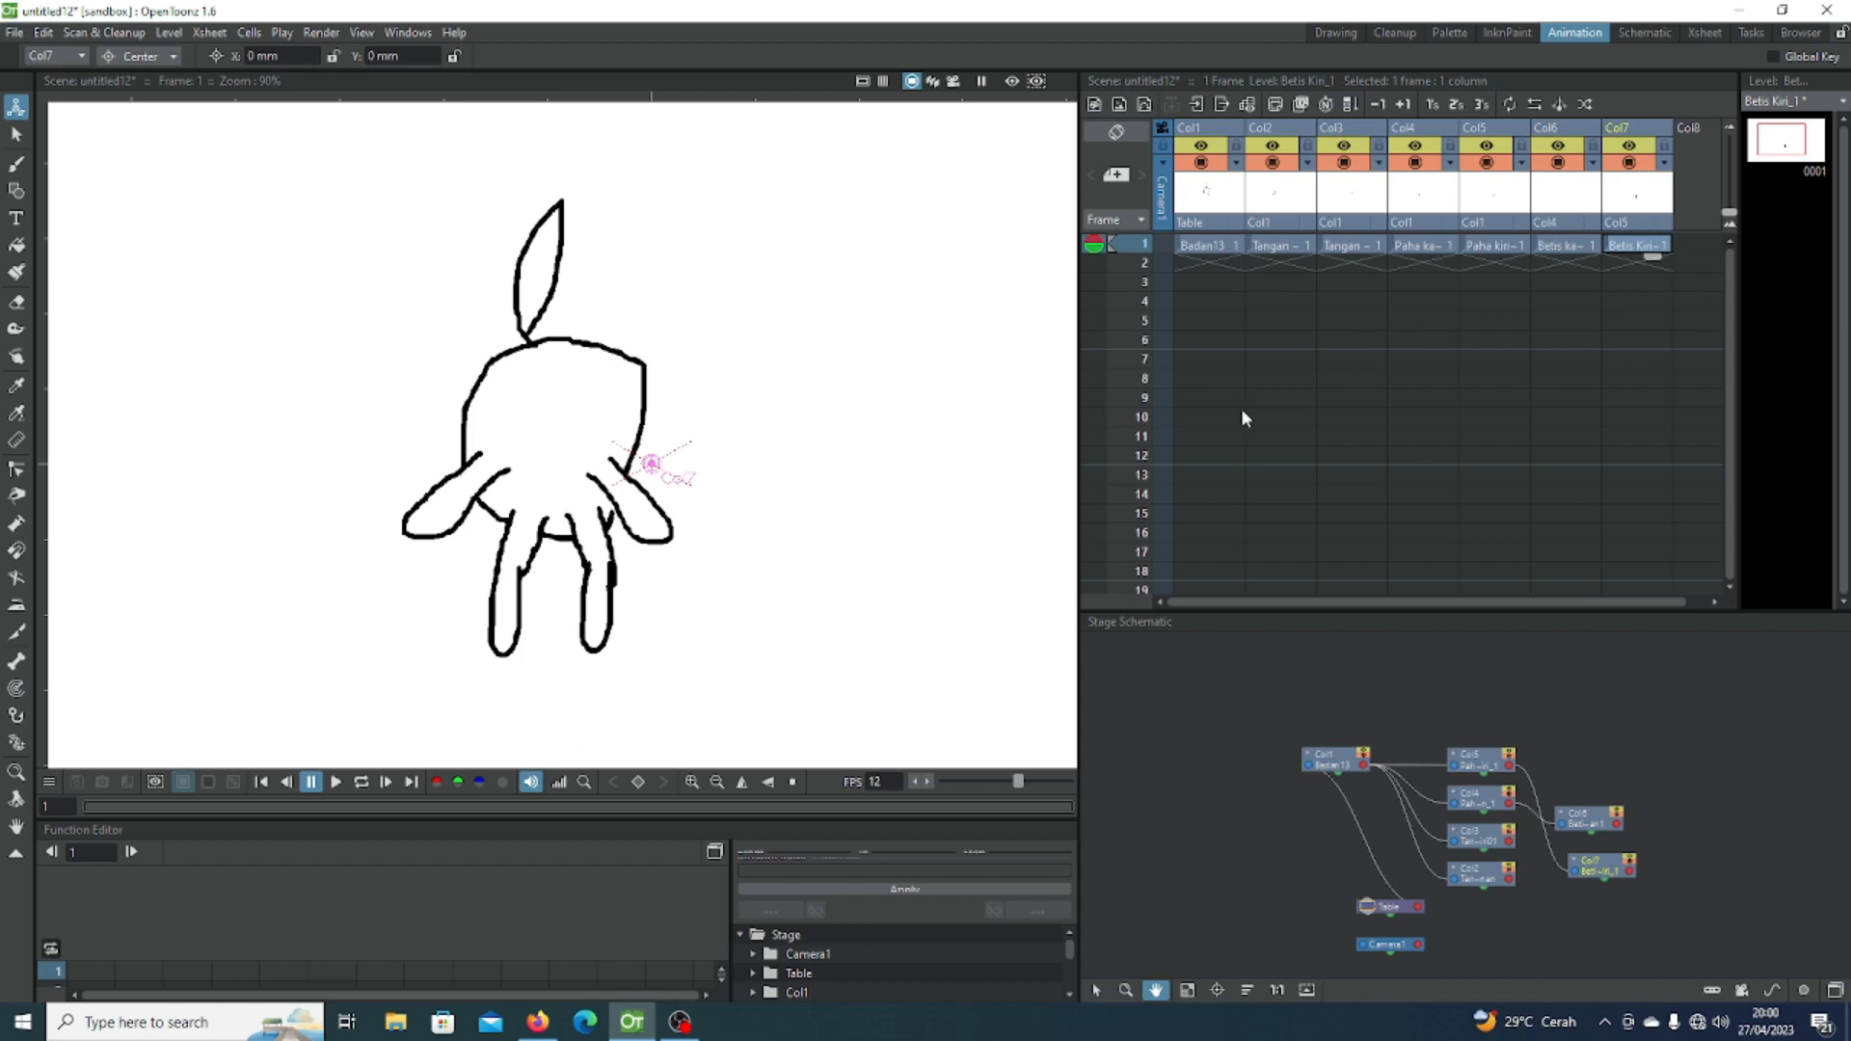
mouse_move(655, 470)
mouse_down()
mouse_move(618, 537)
mouse_move(628, 605)
mouse_up()
Step: With the Skeleton tool in Inverse Kinematics mode, pose Tangan kanan, Paha kanan_1 and Betis kanan1 at frame 1
click(18, 663)
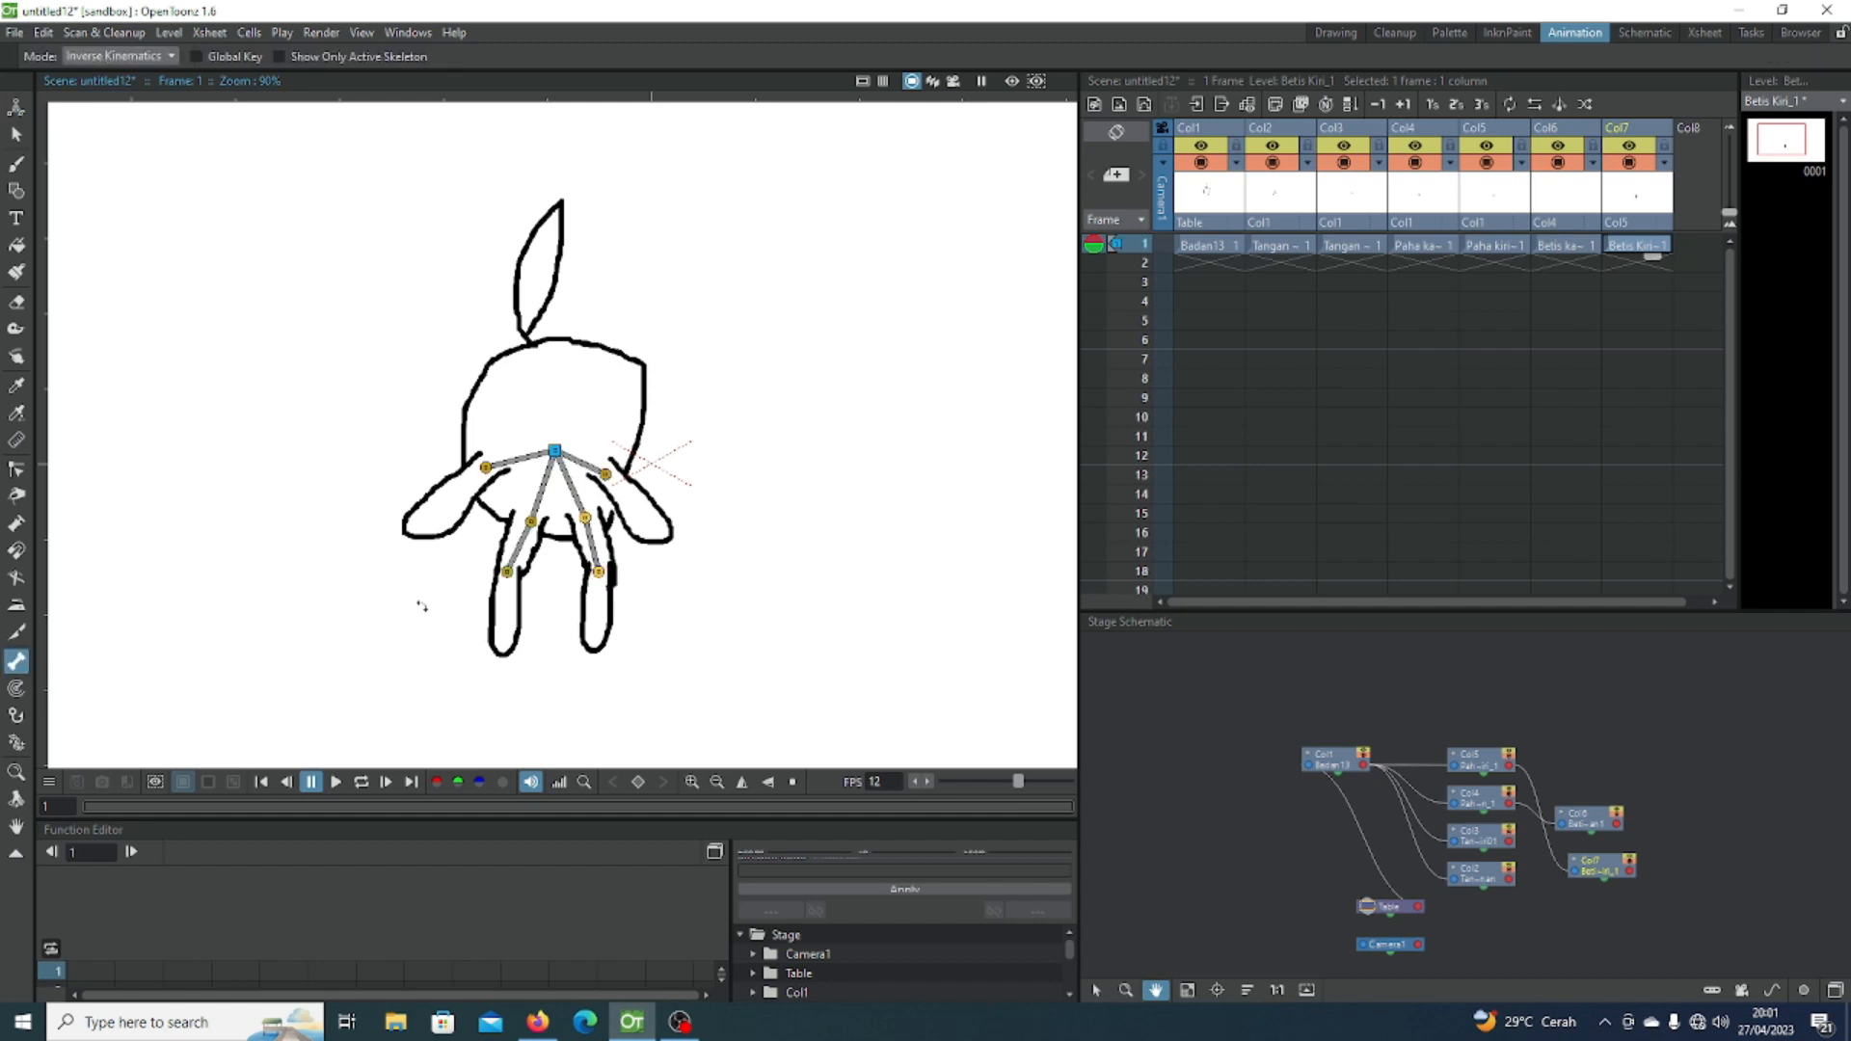
click(159, 56)
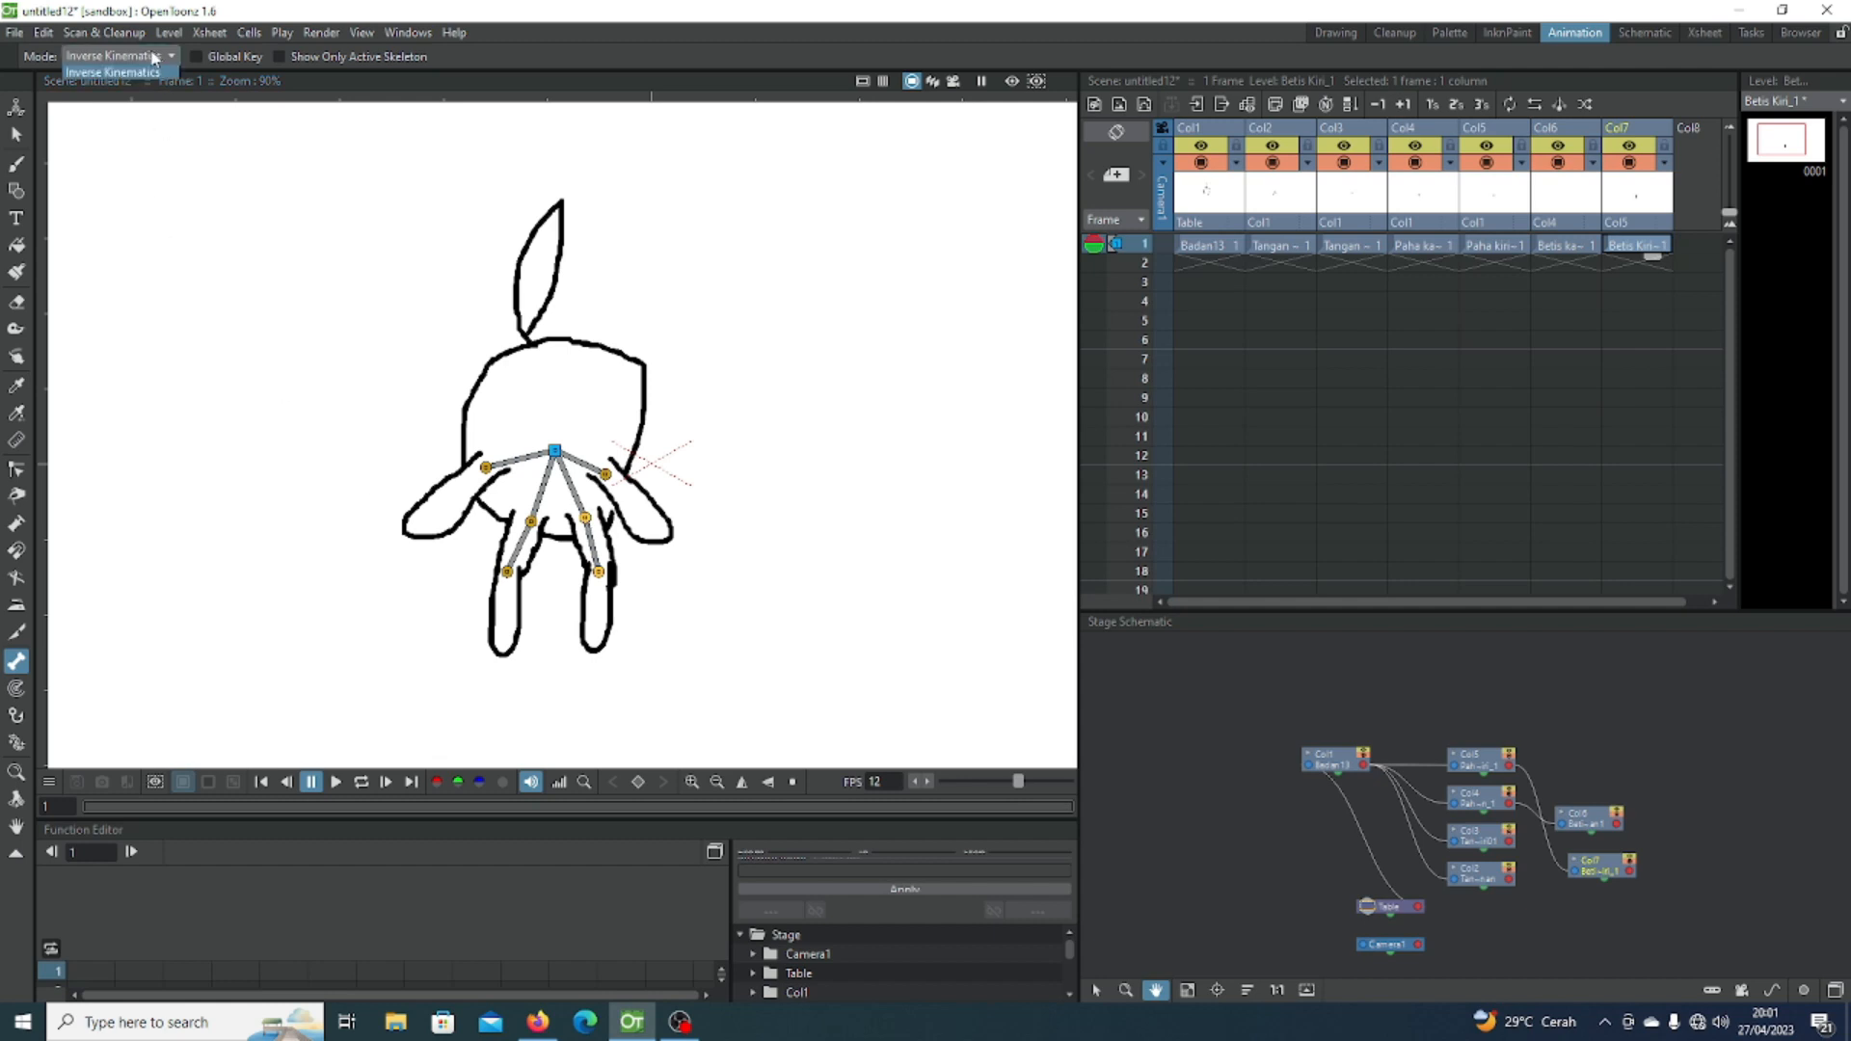
click(159, 115)
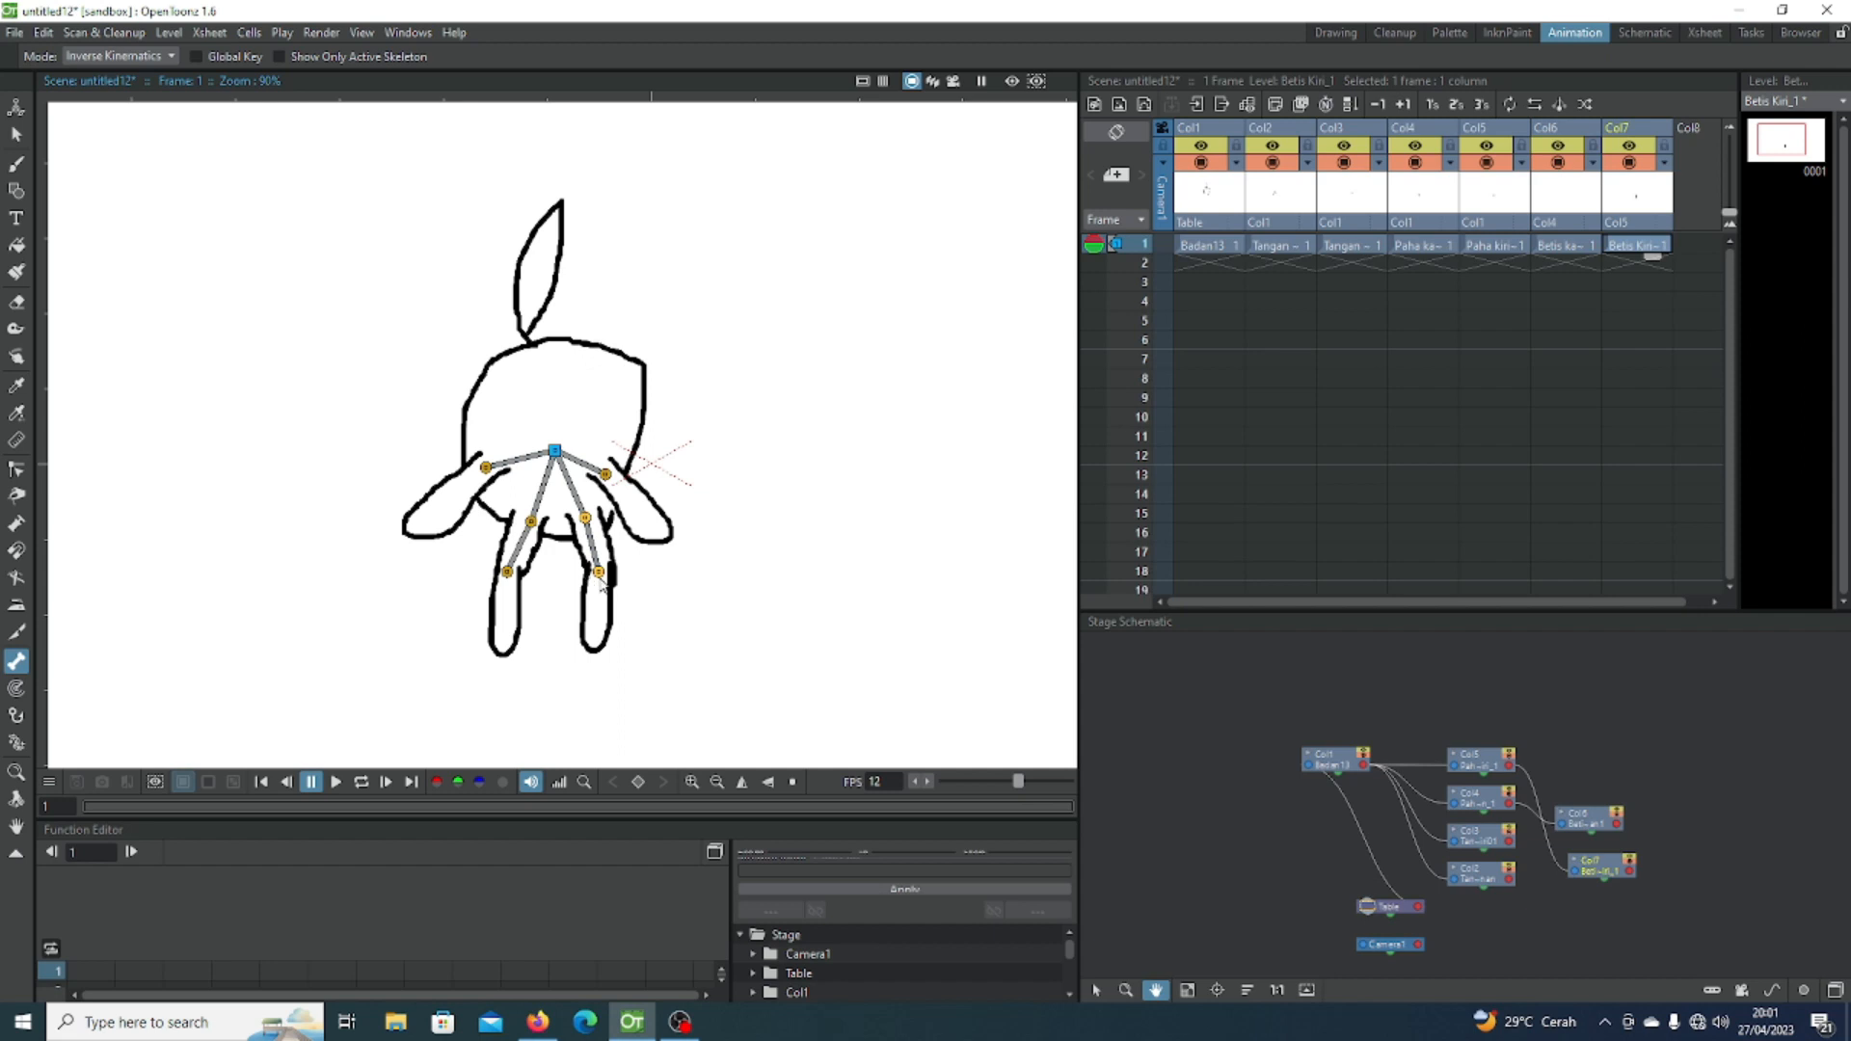
click(1302, 248)
mouse_move(486, 468)
mouse_down()
mouse_move(731, 523)
mouse_move(735, 379)
mouse_move(721, 562)
mouse_move(682, 594)
mouse_move(694, 549)
mouse_move(744, 595)
mouse_up()
click(1415, 248)
drag(531, 521, 713, 617)
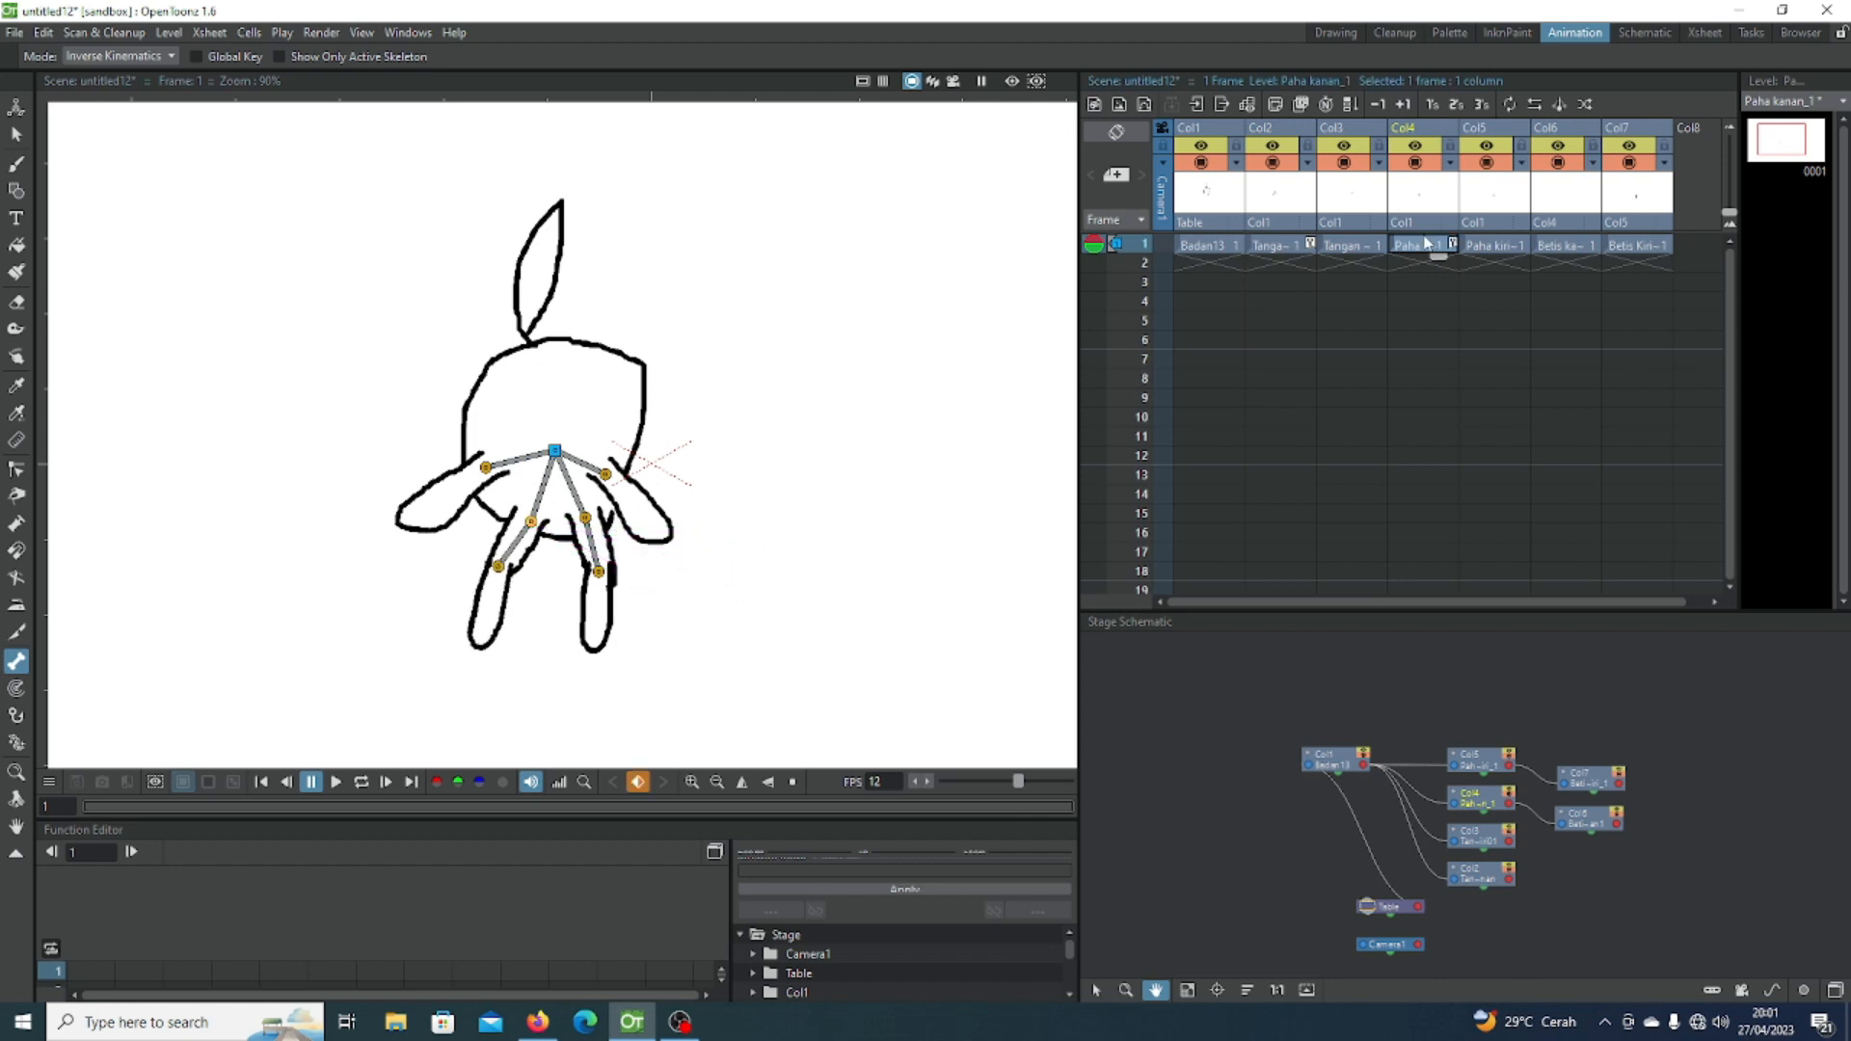
click(1585, 253)
drag(497, 566, 771, 520)
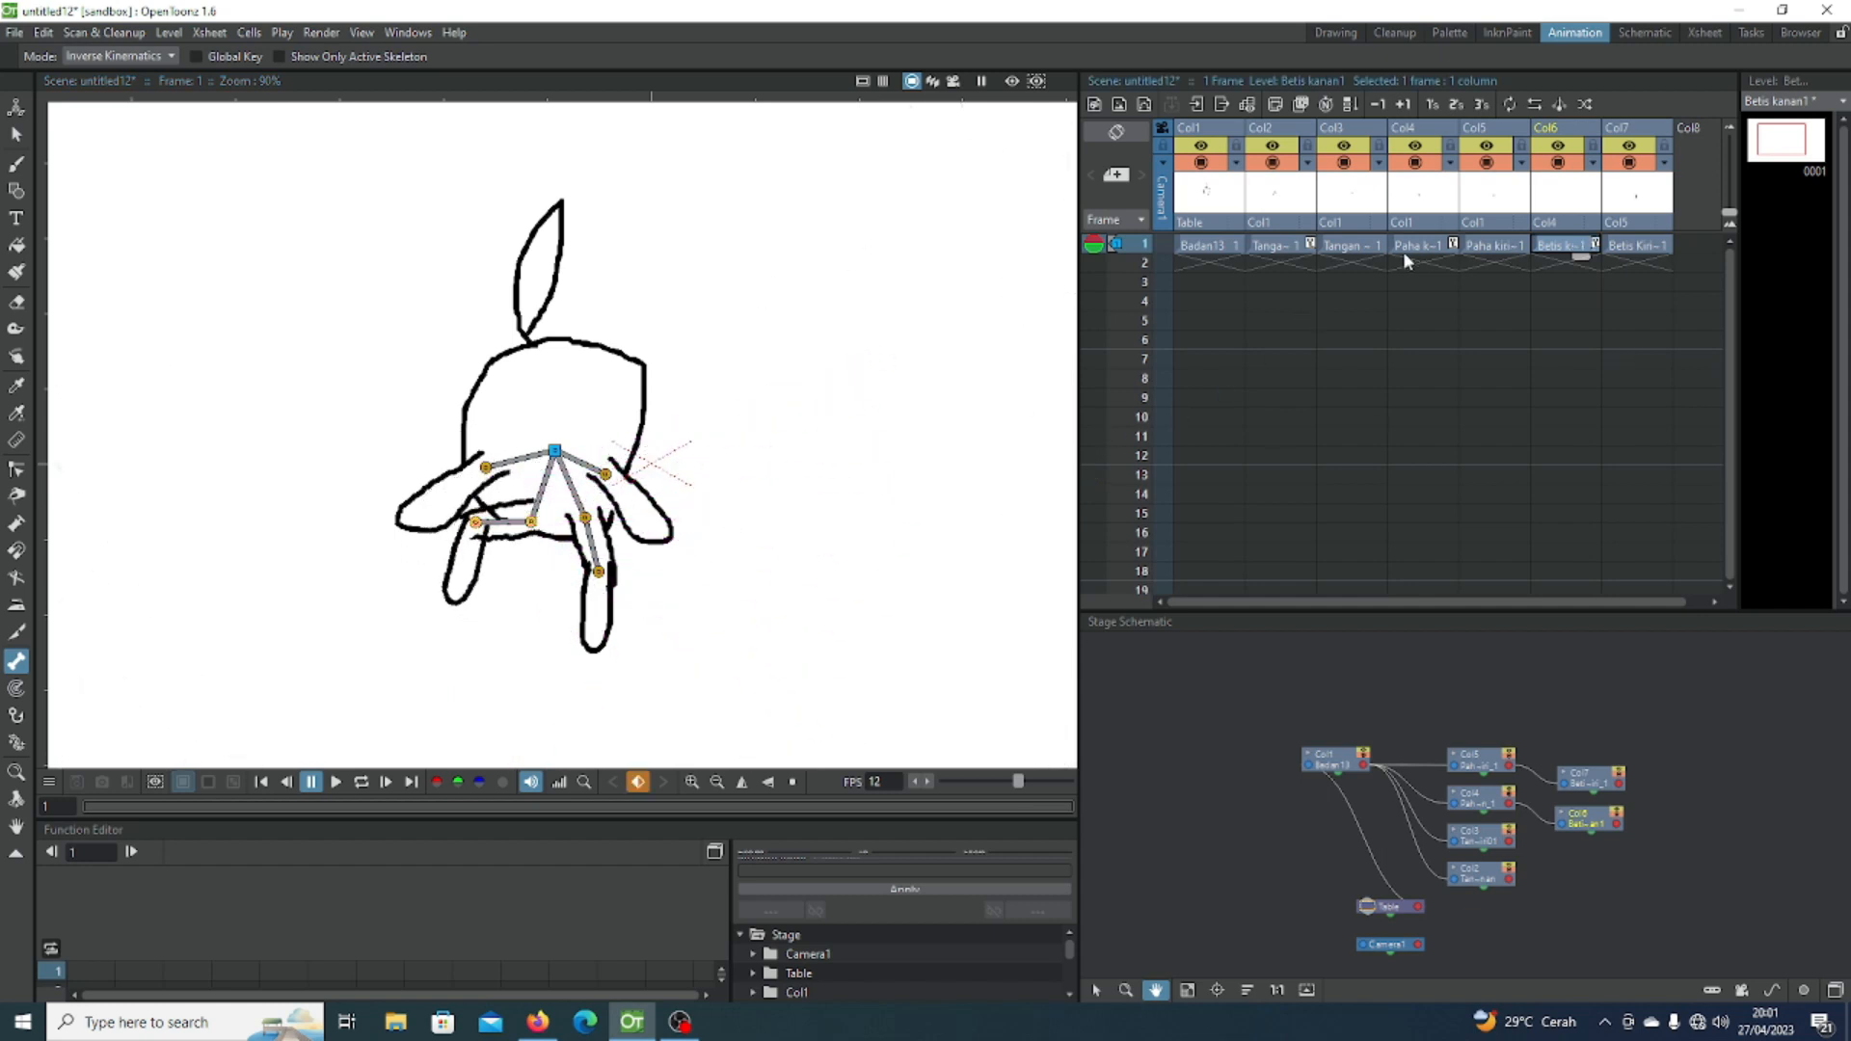
click(1200, 248)
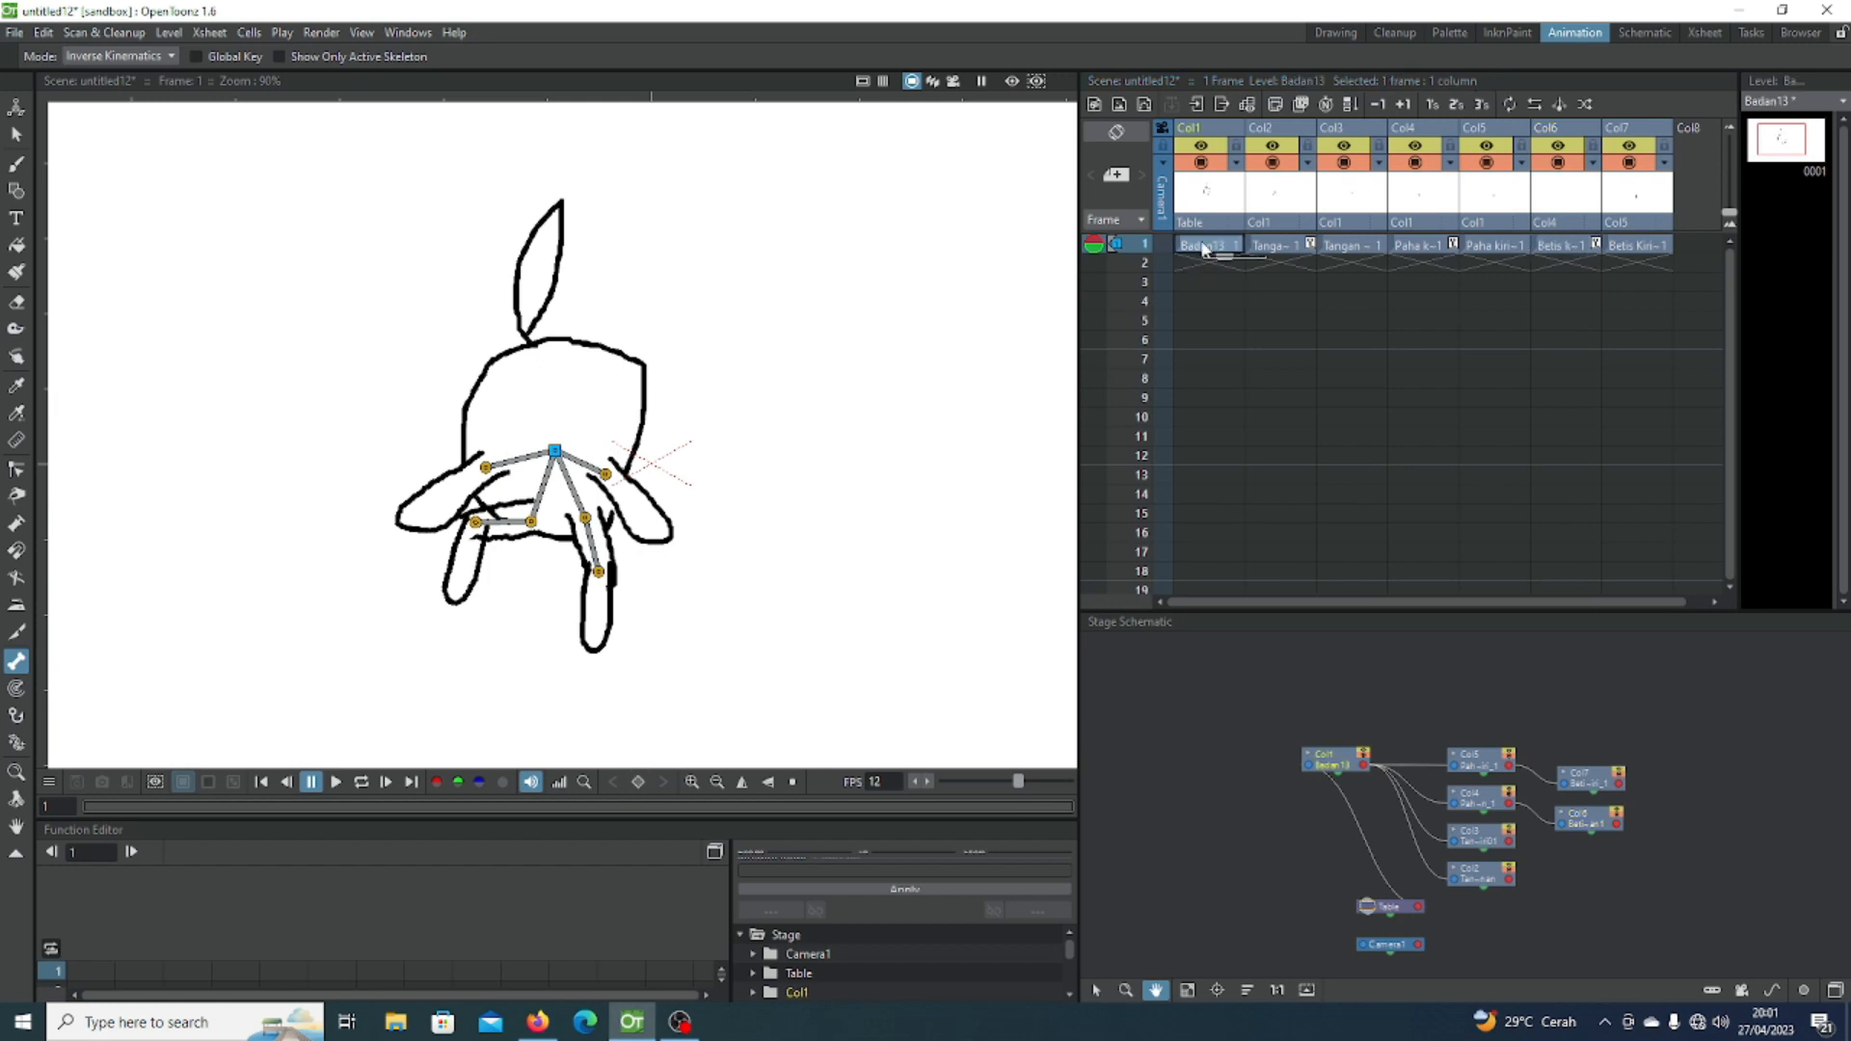
drag(1258, 249, 1290, 268)
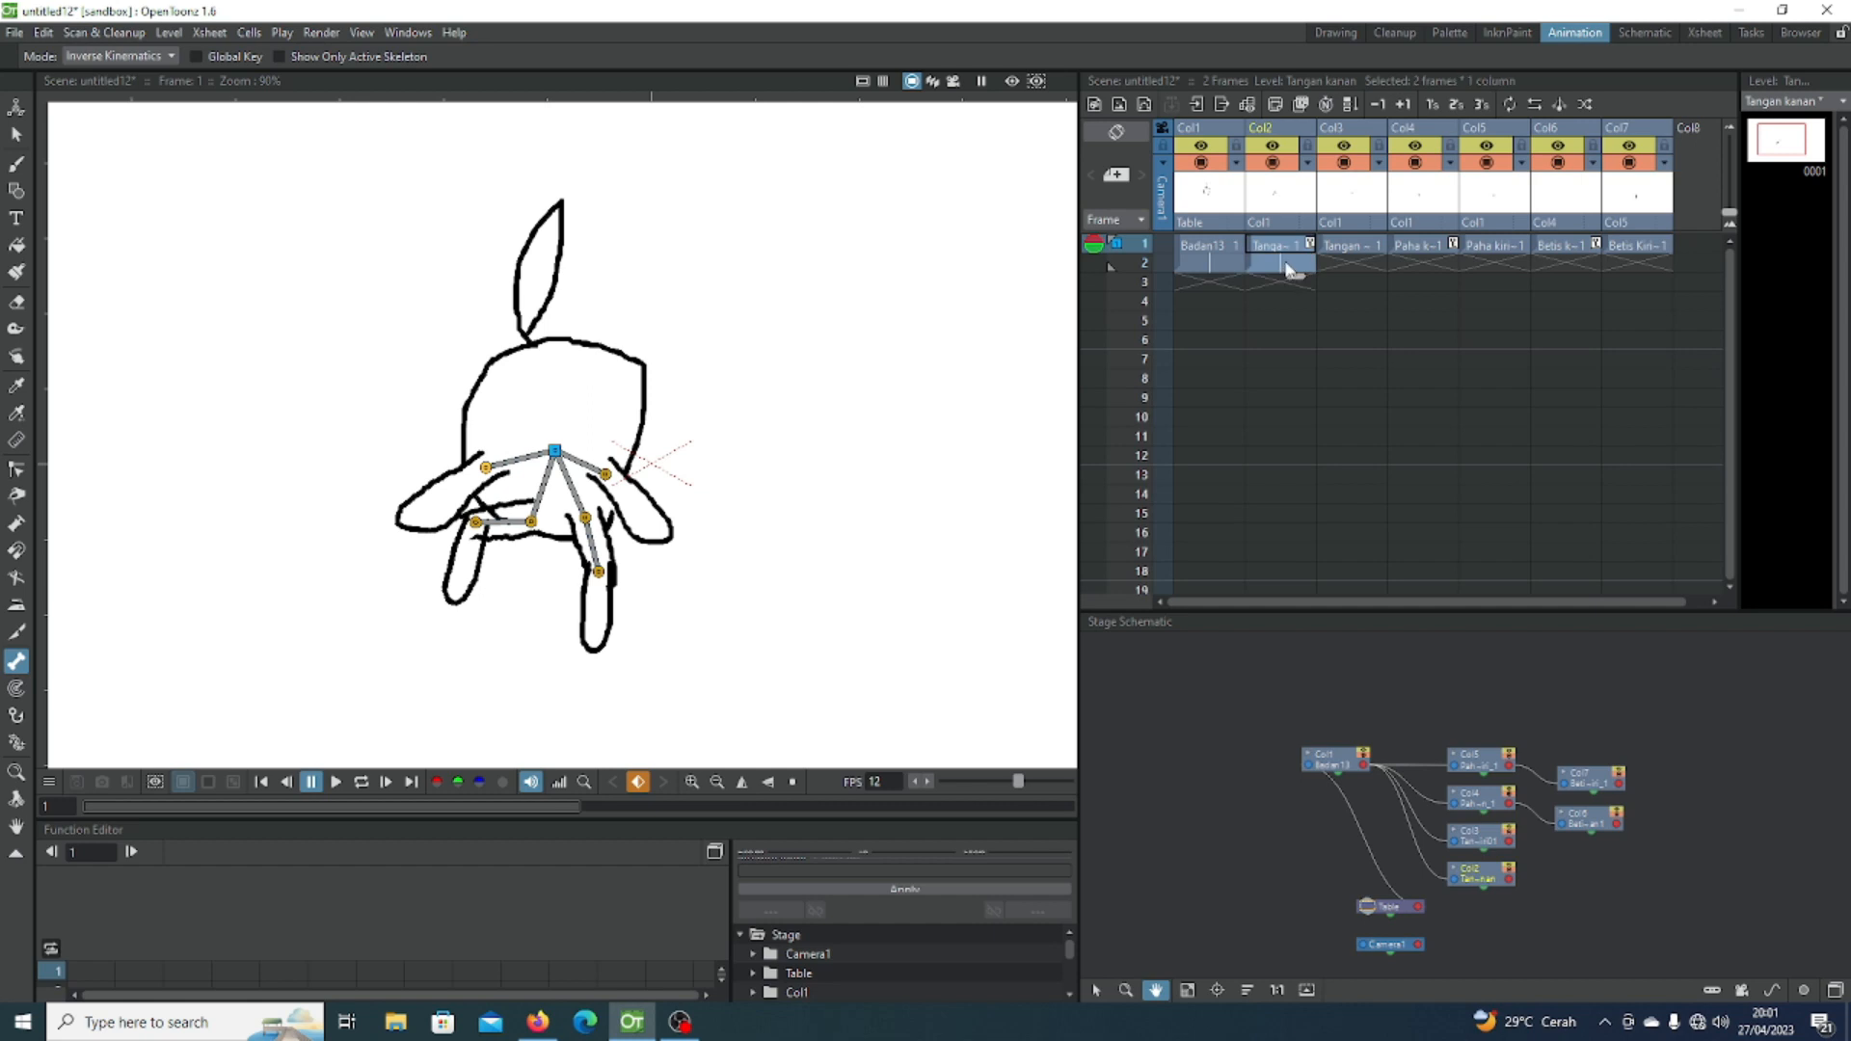
key(ctrl+z)
key(ctrl+z)
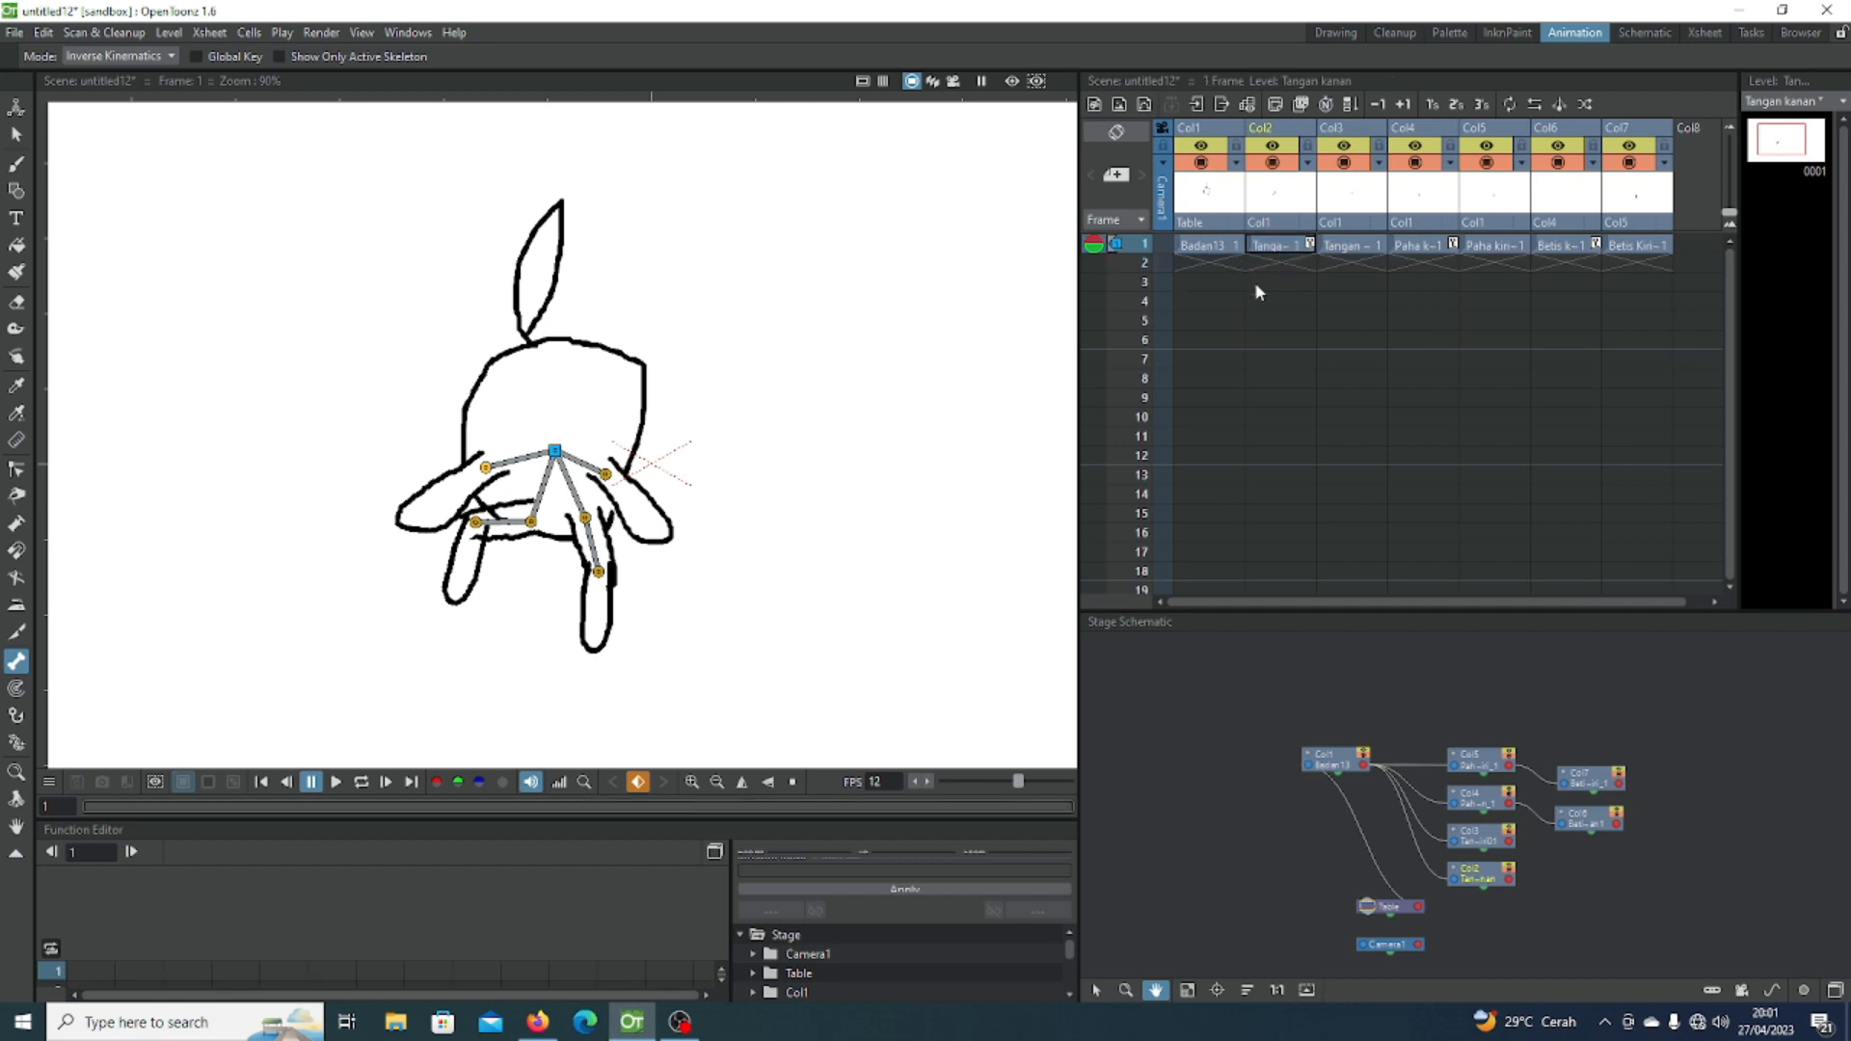
Step: Extend the cells of all seven columns, Col1 to Col7, through frame 12
click(1221, 247)
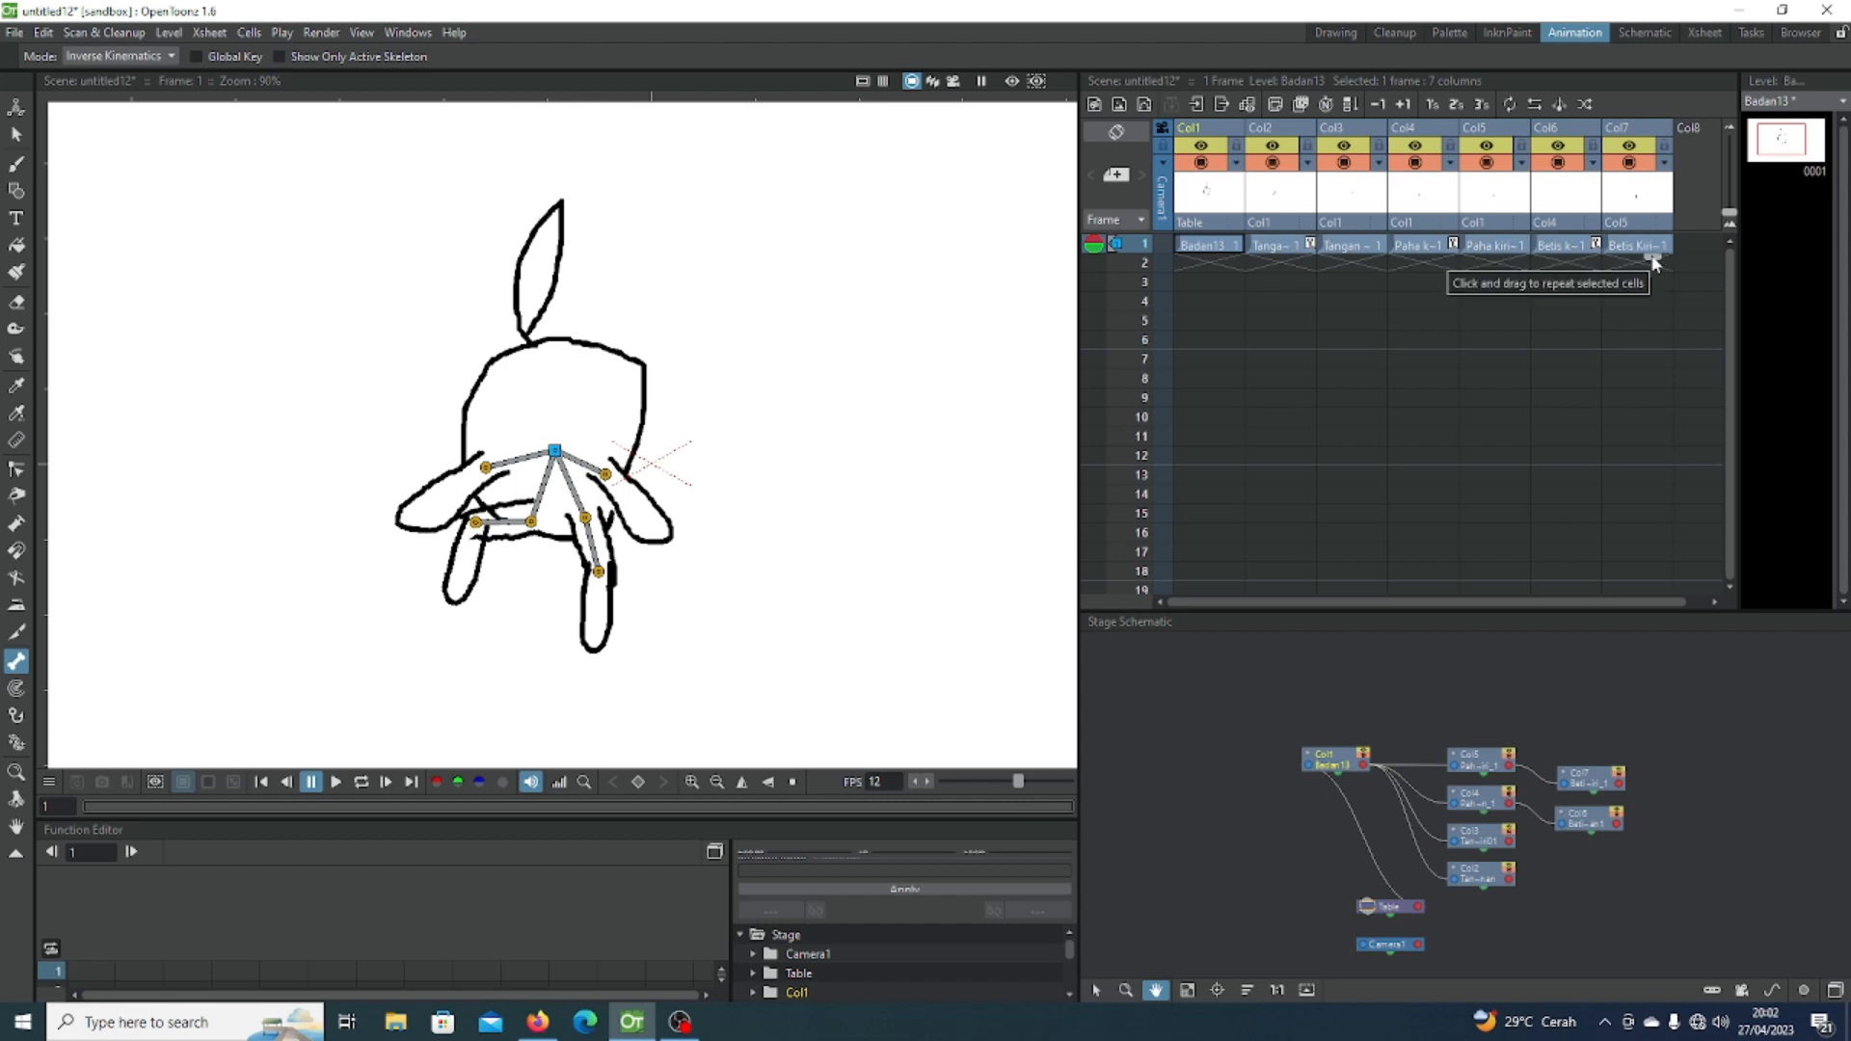
drag(1652, 258, 1665, 472)
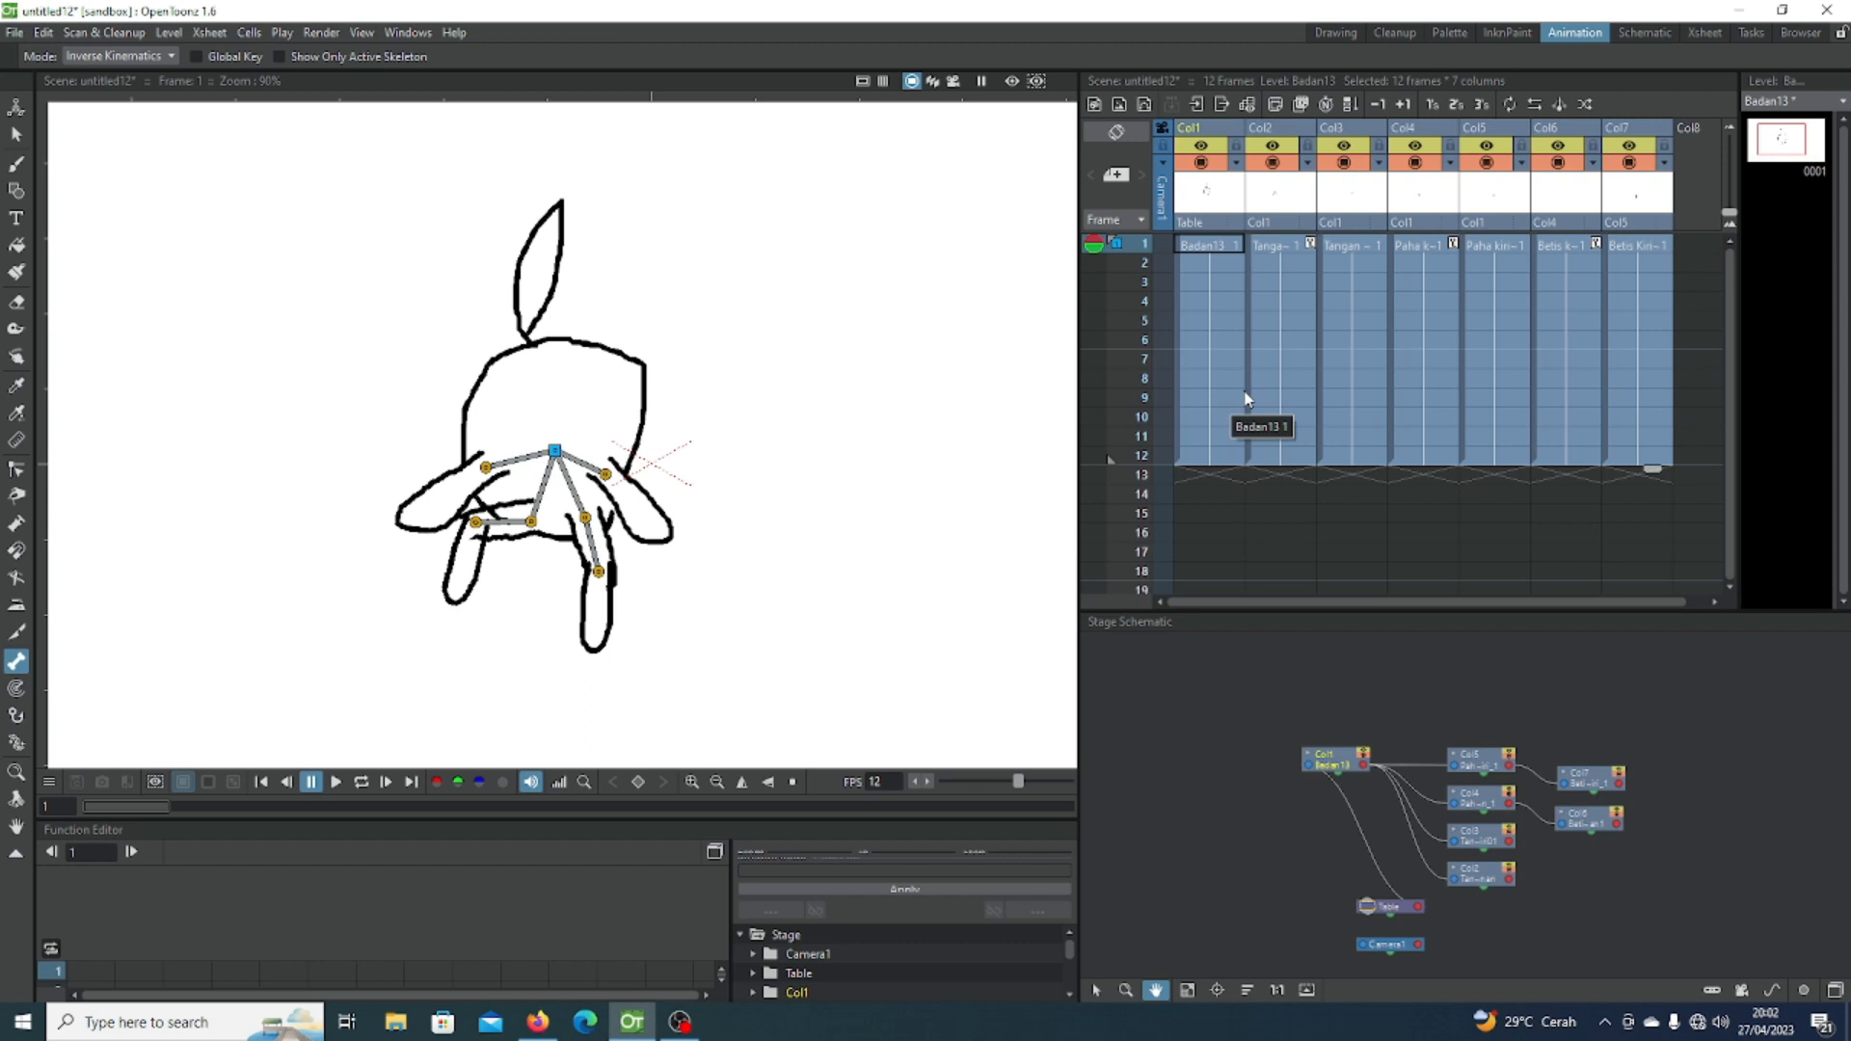
Step: Keyframe the Tangan Kiri01 arm in different rotated poses at frames 1, 4 and 7
click(1362, 258)
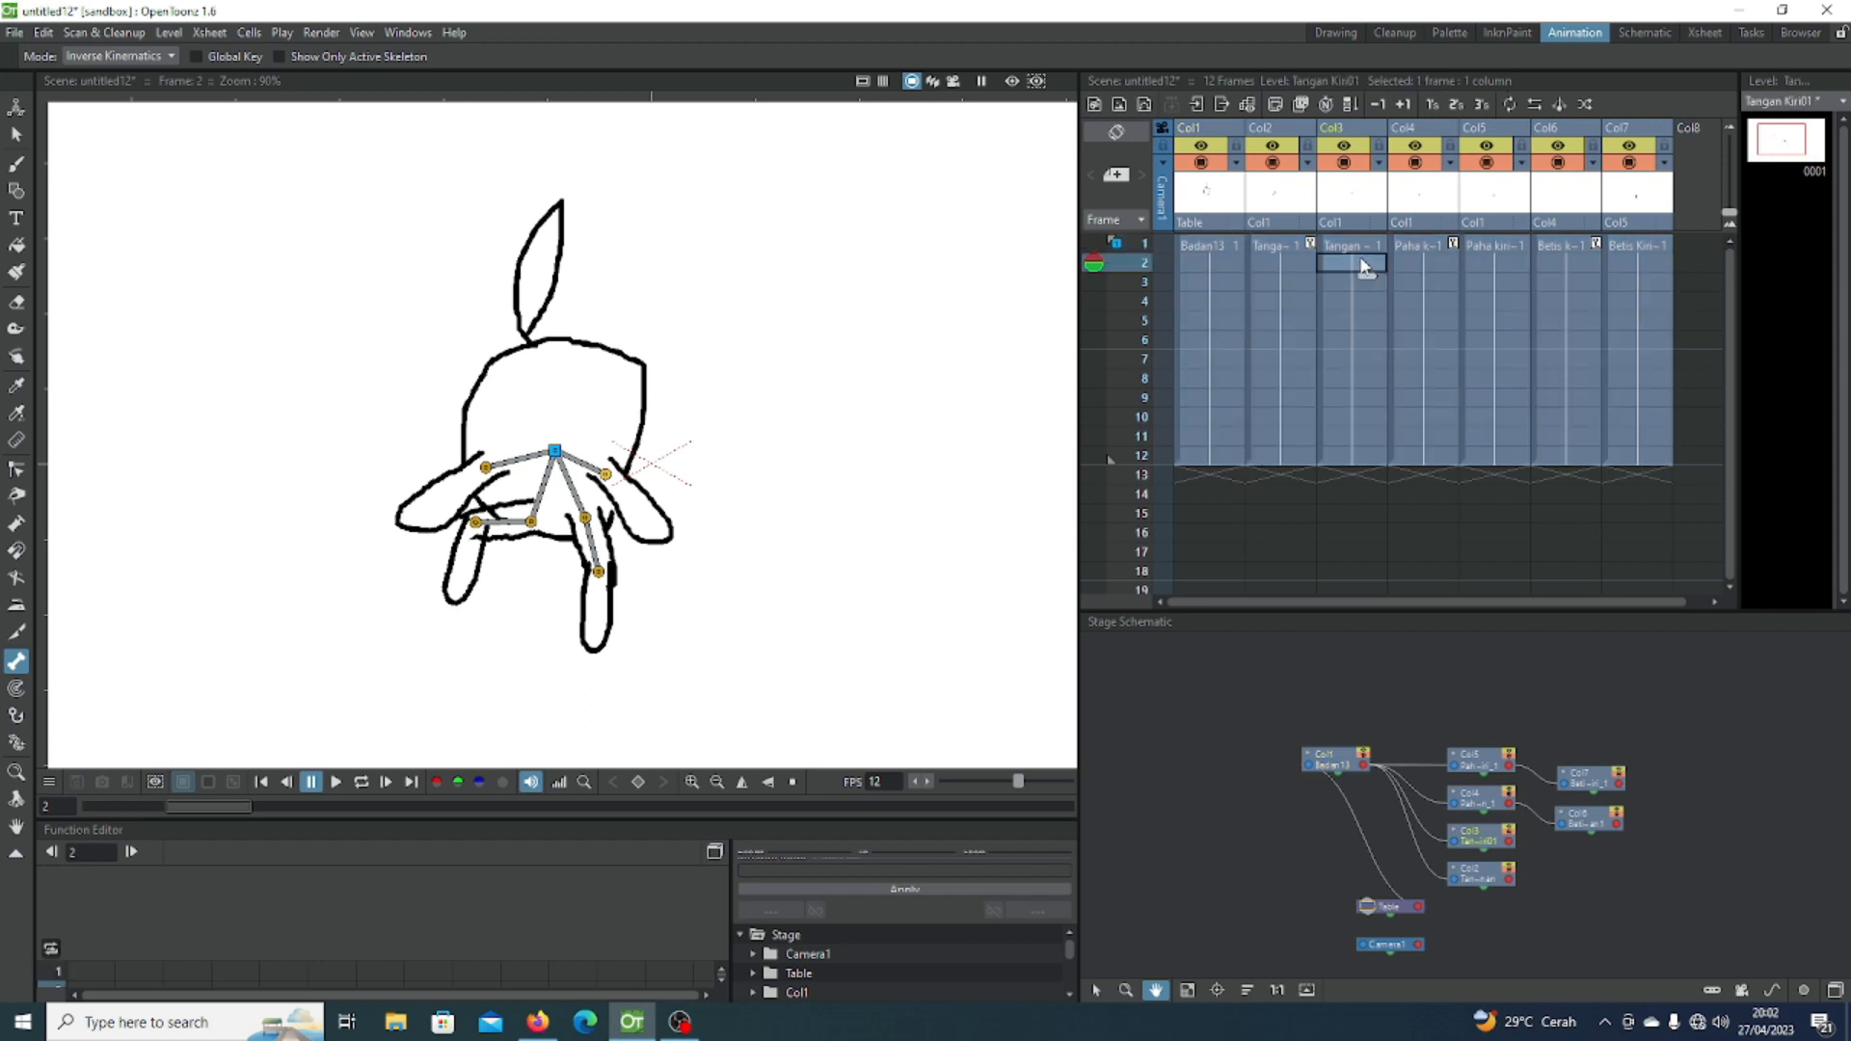
drag(690, 533, 789, 409)
click(1363, 299)
drag(793, 504, 777, 557)
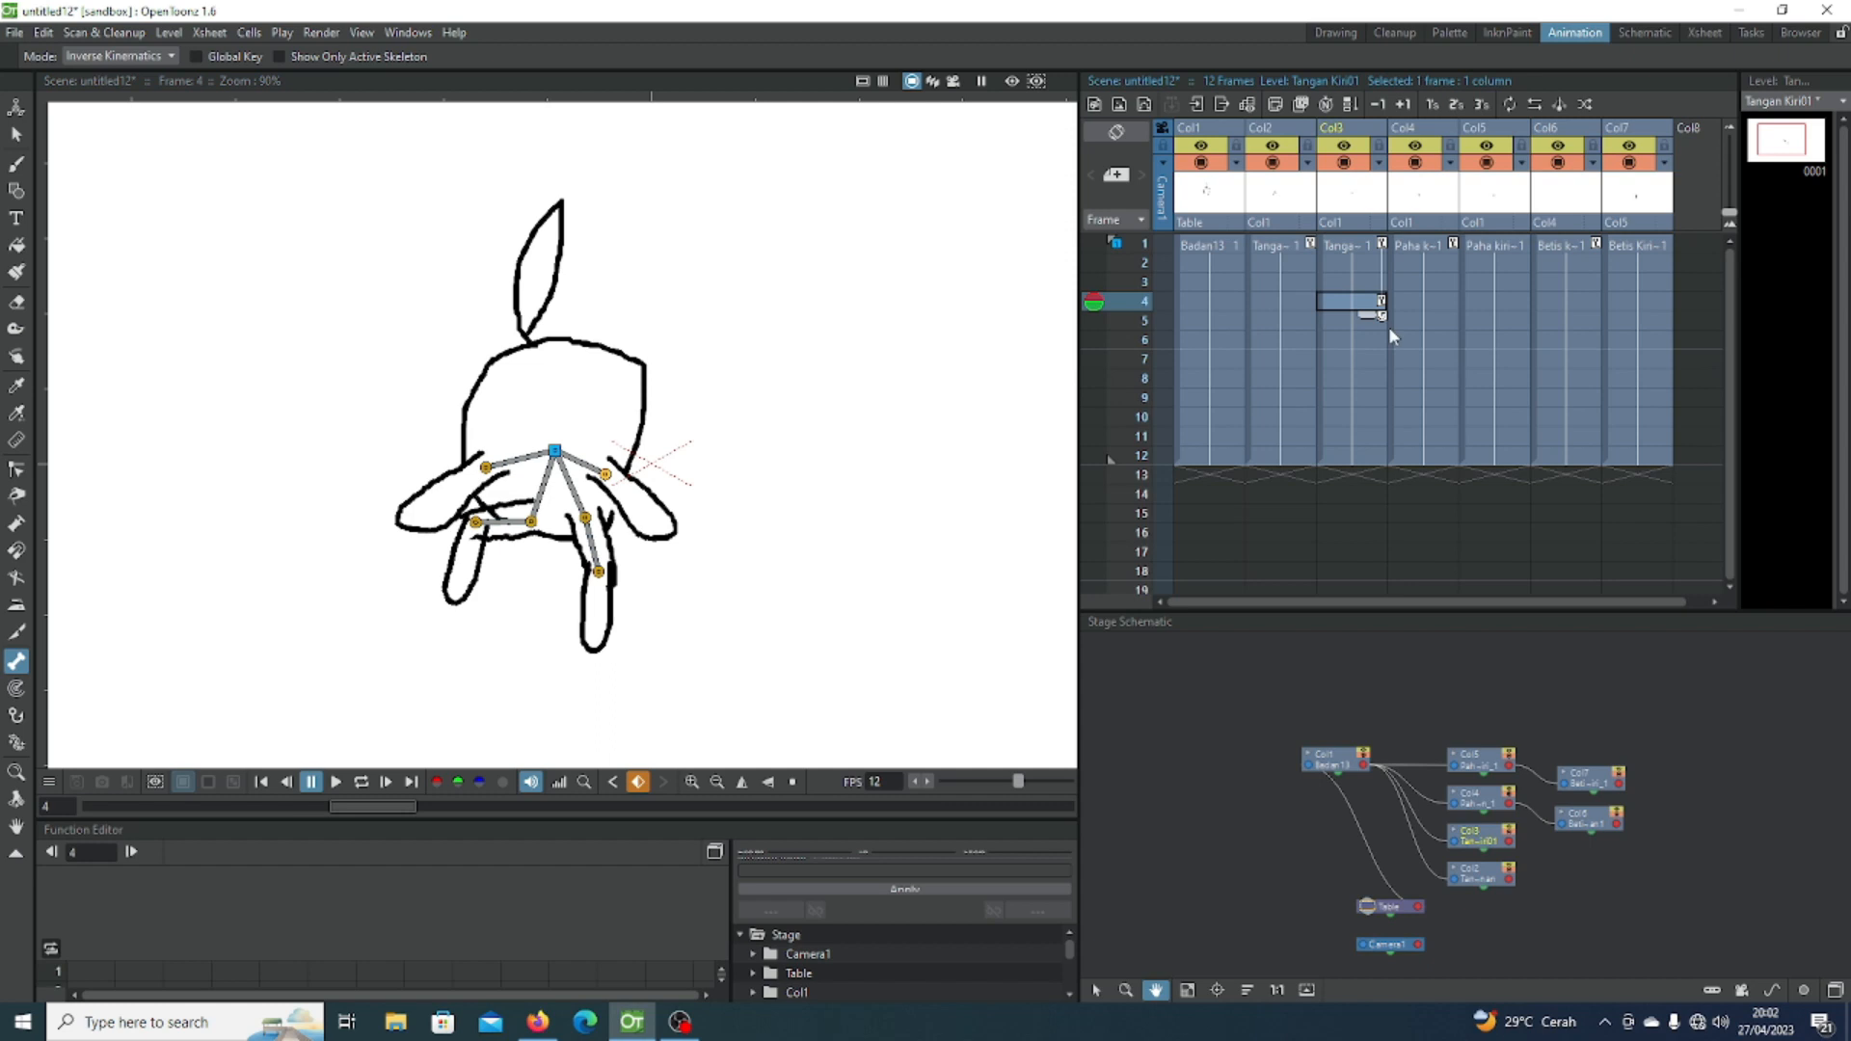
click(1378, 360)
drag(895, 425, 868, 462)
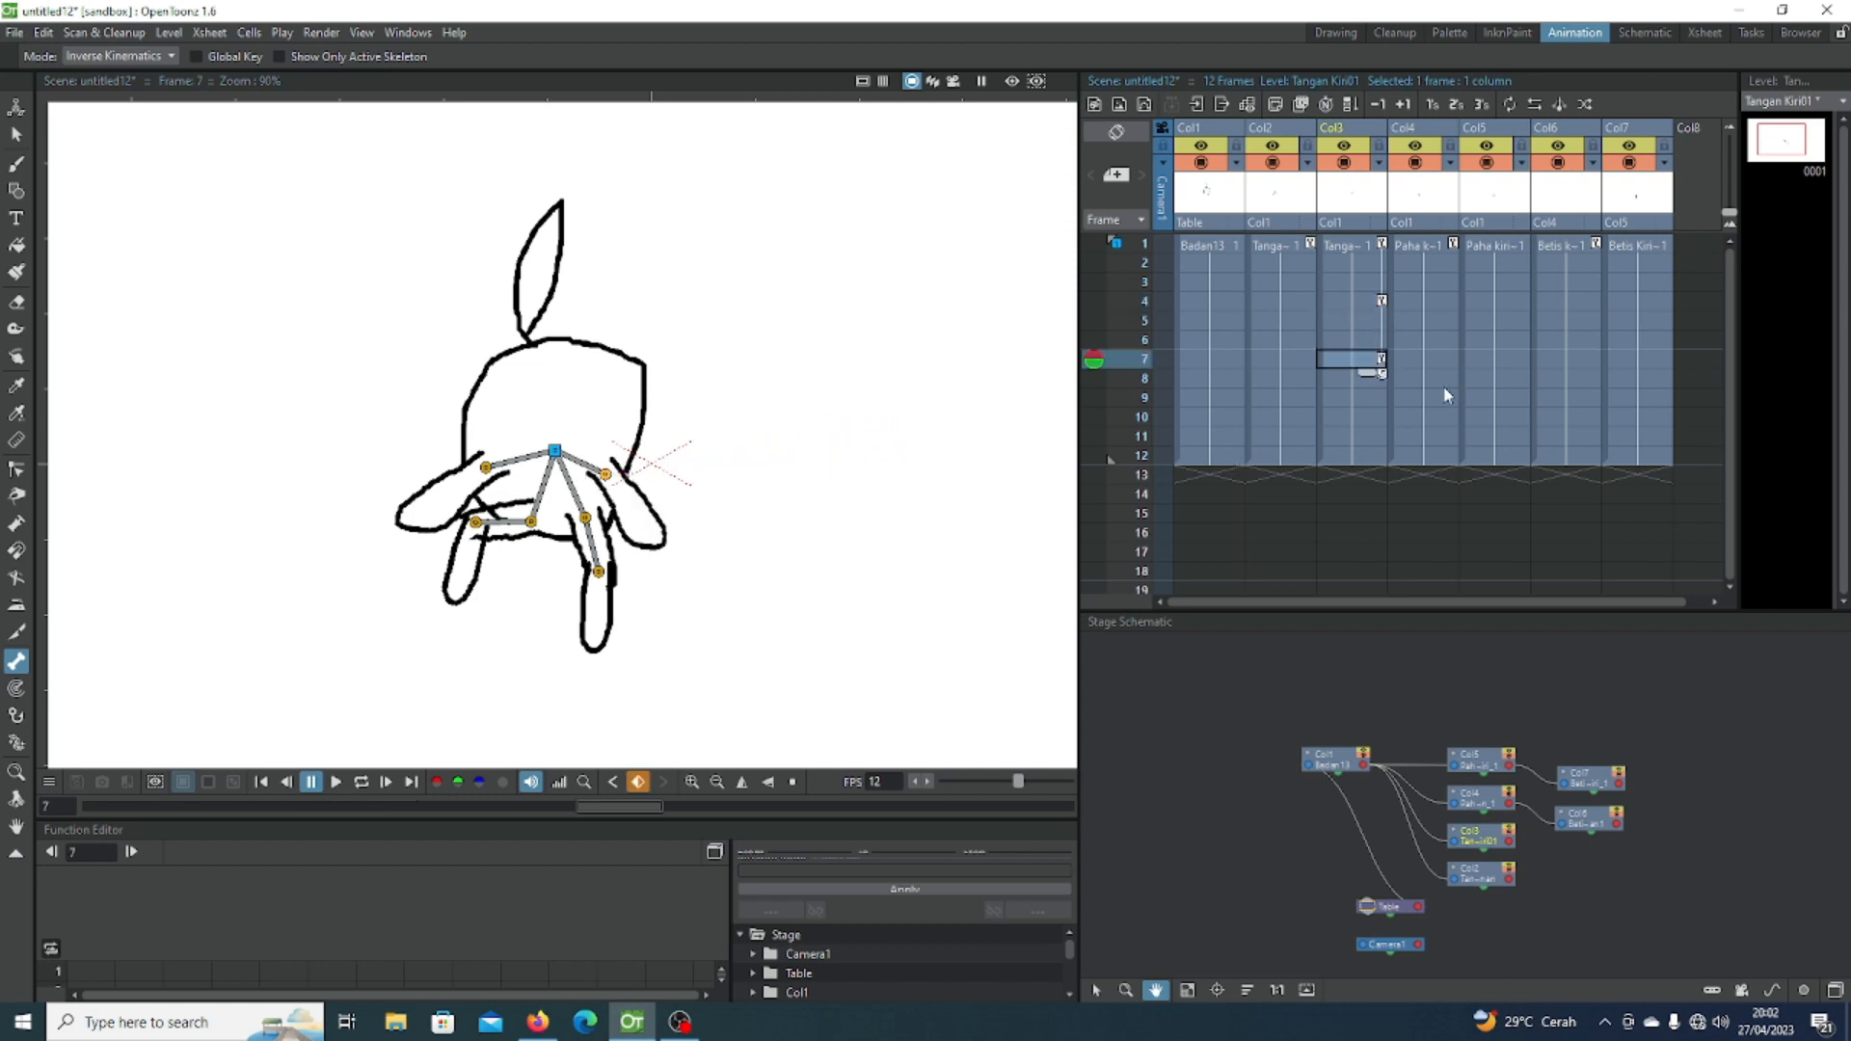
Step: Keyframe the Paha kanan_1 thigh in different rotated poses at frames 1, 4 and 7
click(1438, 275)
click(1440, 247)
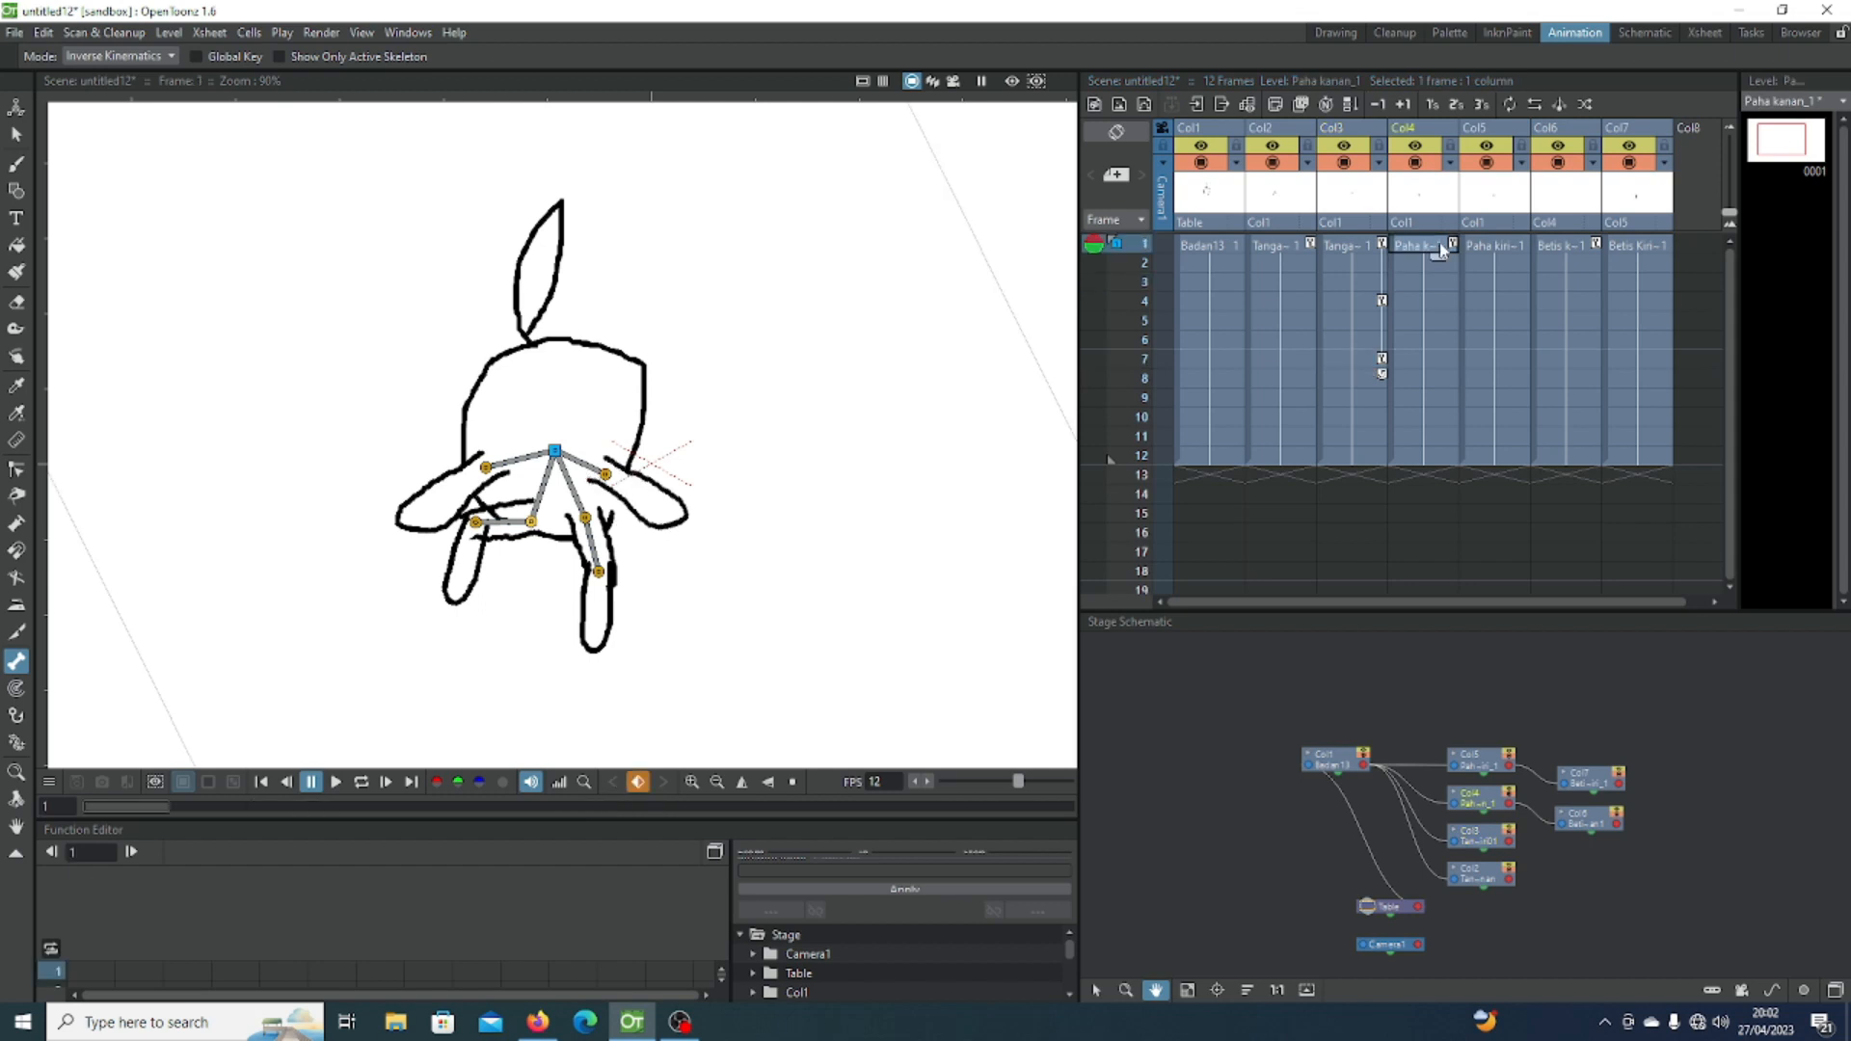
drag(531, 522, 740, 685)
drag(796, 695, 958, 554)
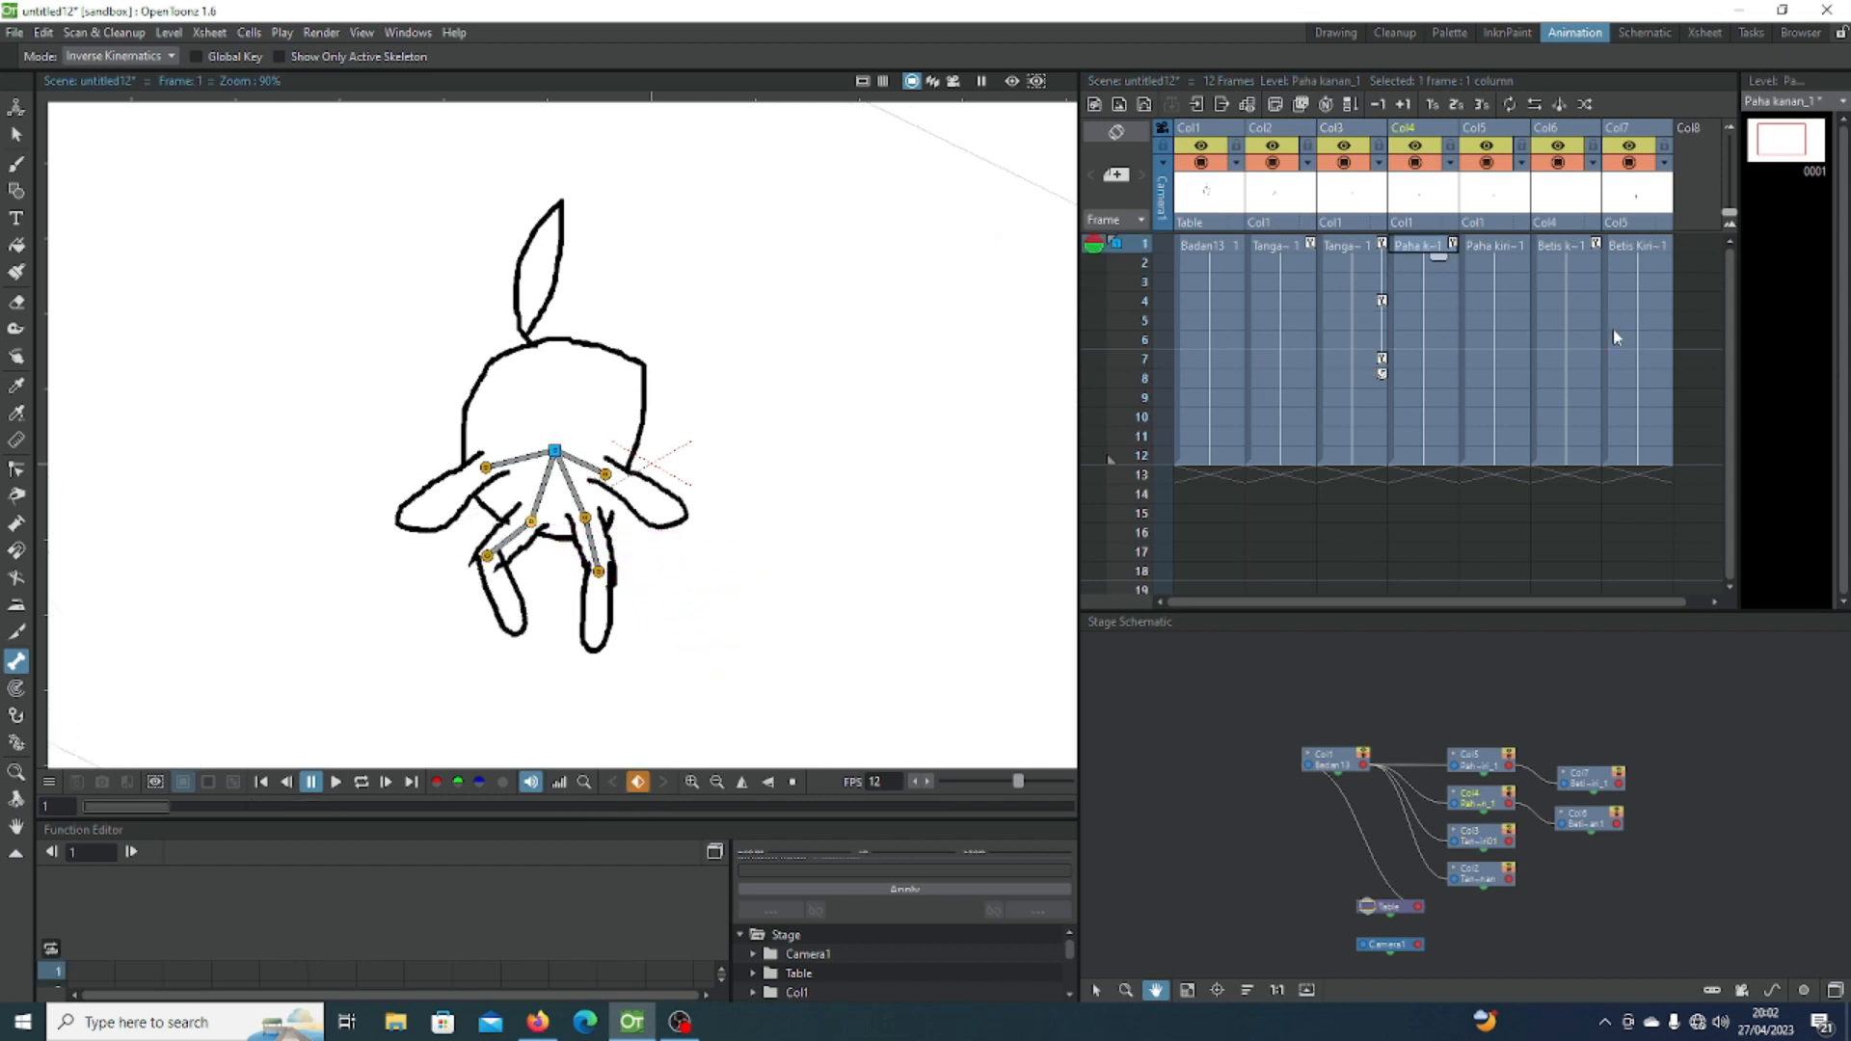
click(1441, 302)
drag(781, 685, 708, 719)
click(1444, 360)
drag(940, 685, 806, 708)
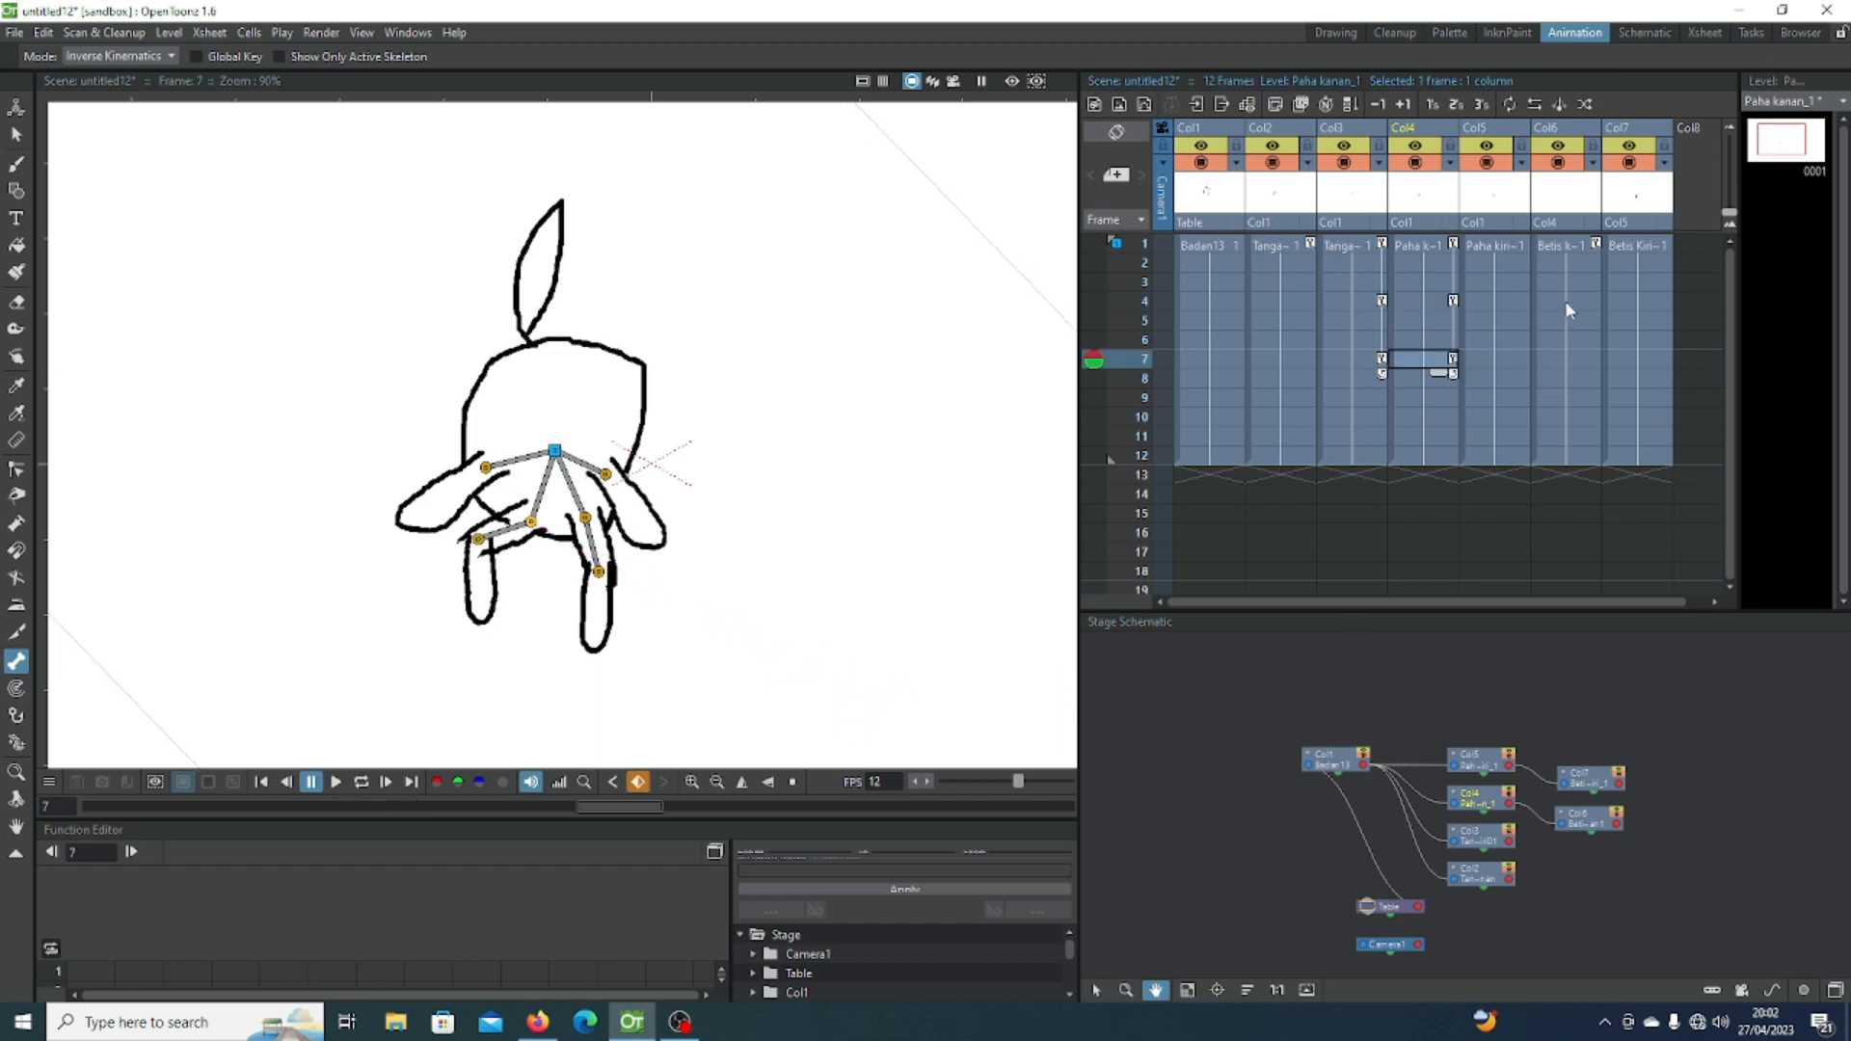
Step: Keyframe the Betis kanan1 calf in different poses at frames 1, 8 and 11, and preview the animation in a loop
click(1565, 244)
drag(802, 616, 817, 627)
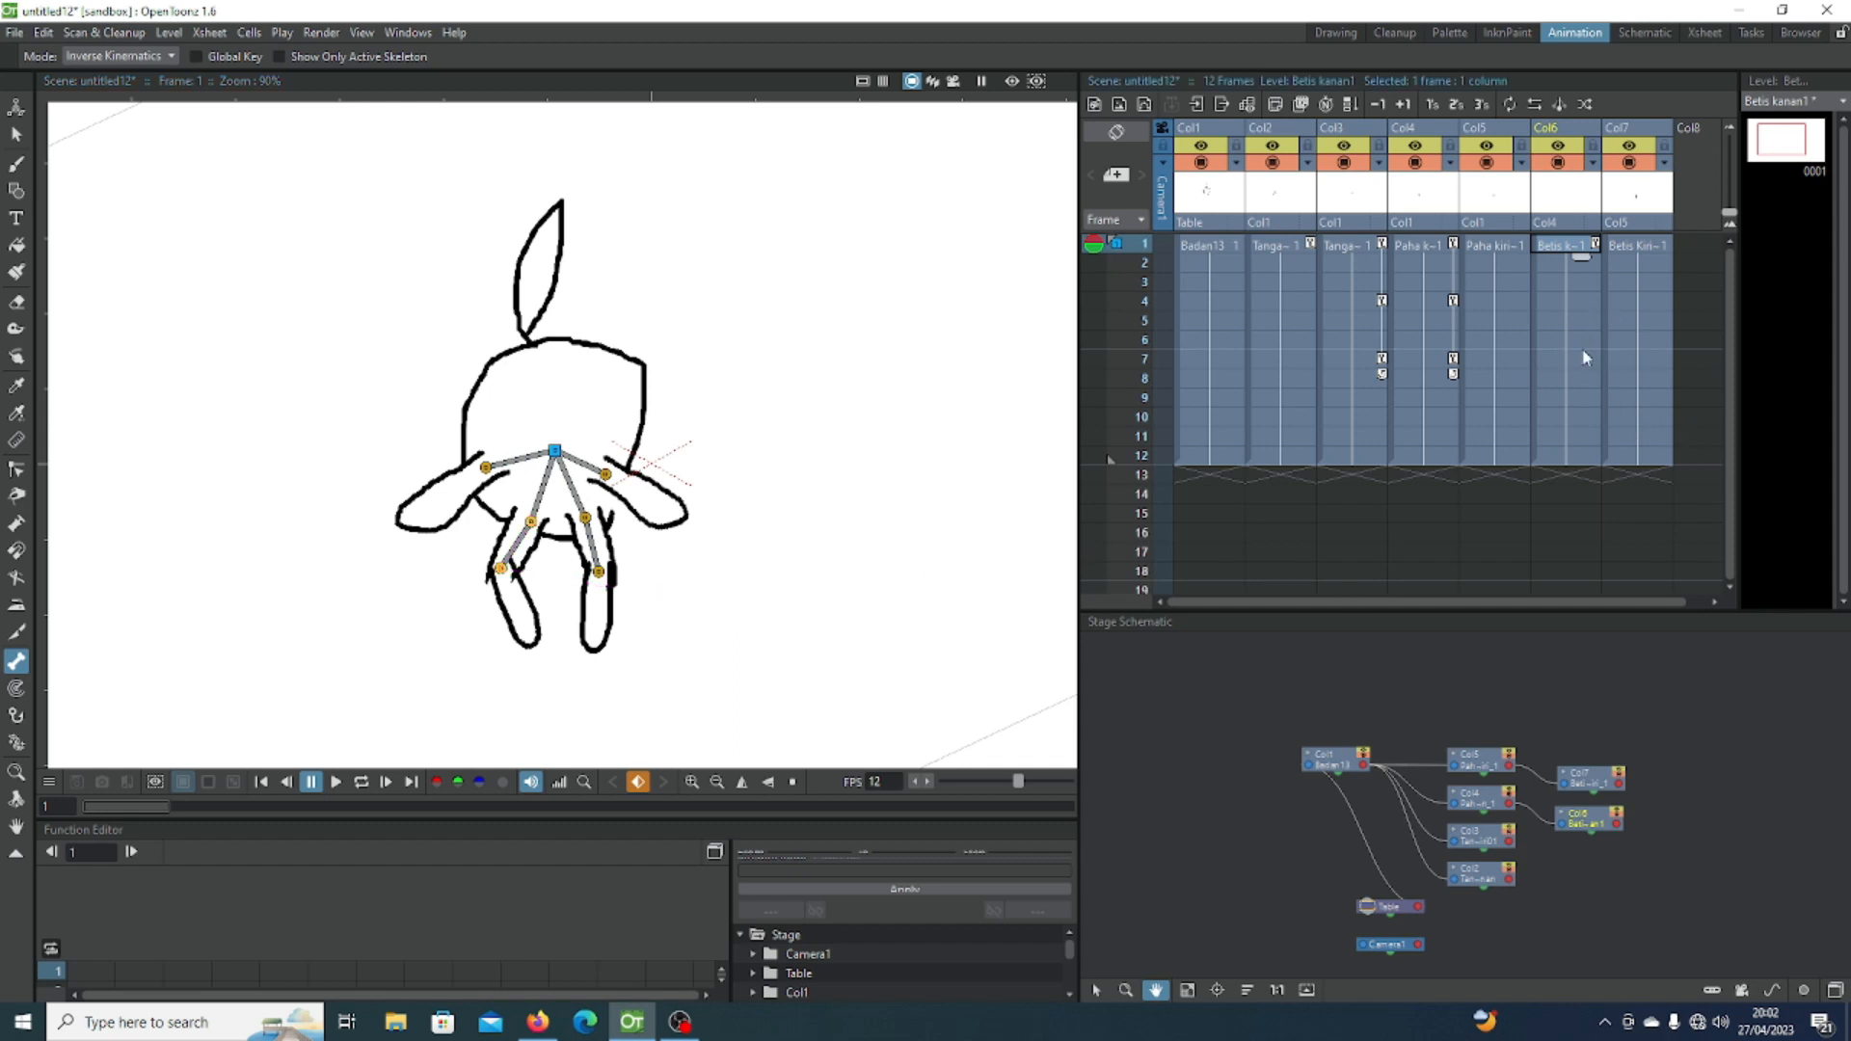
click(1572, 381)
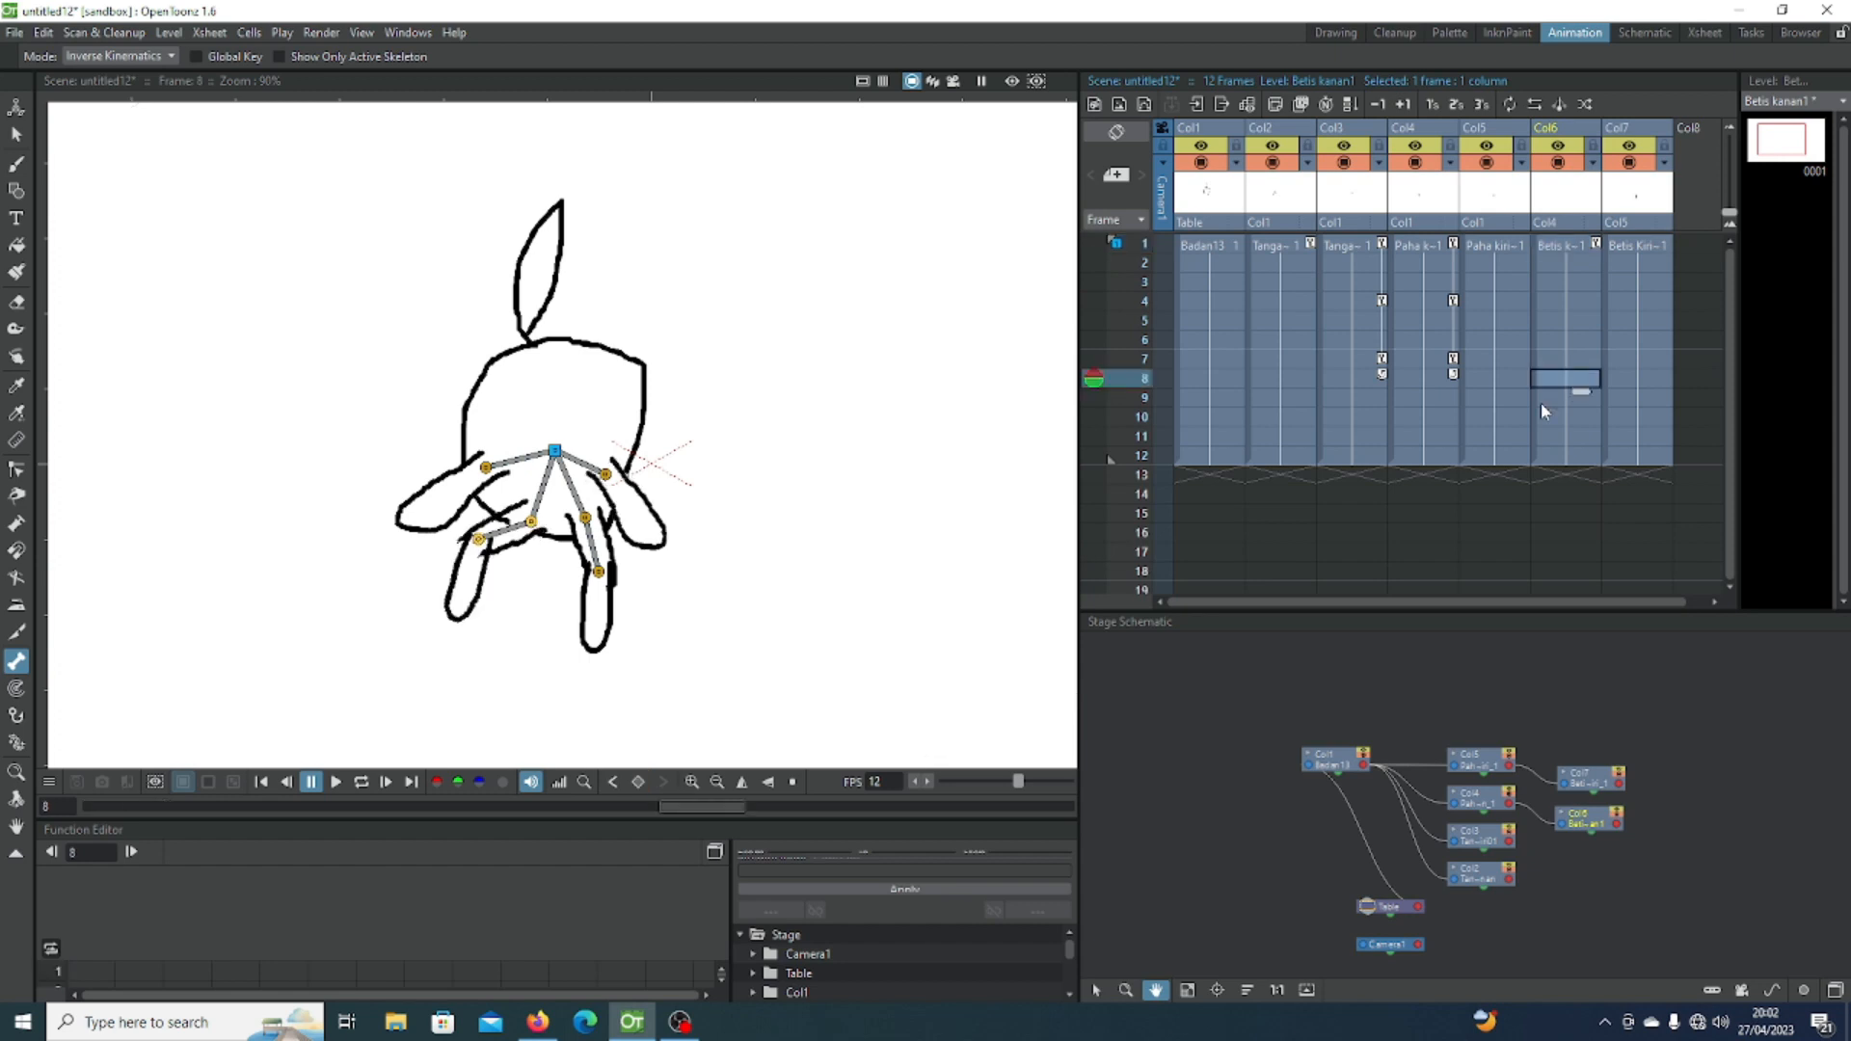
drag(815, 621, 810, 652)
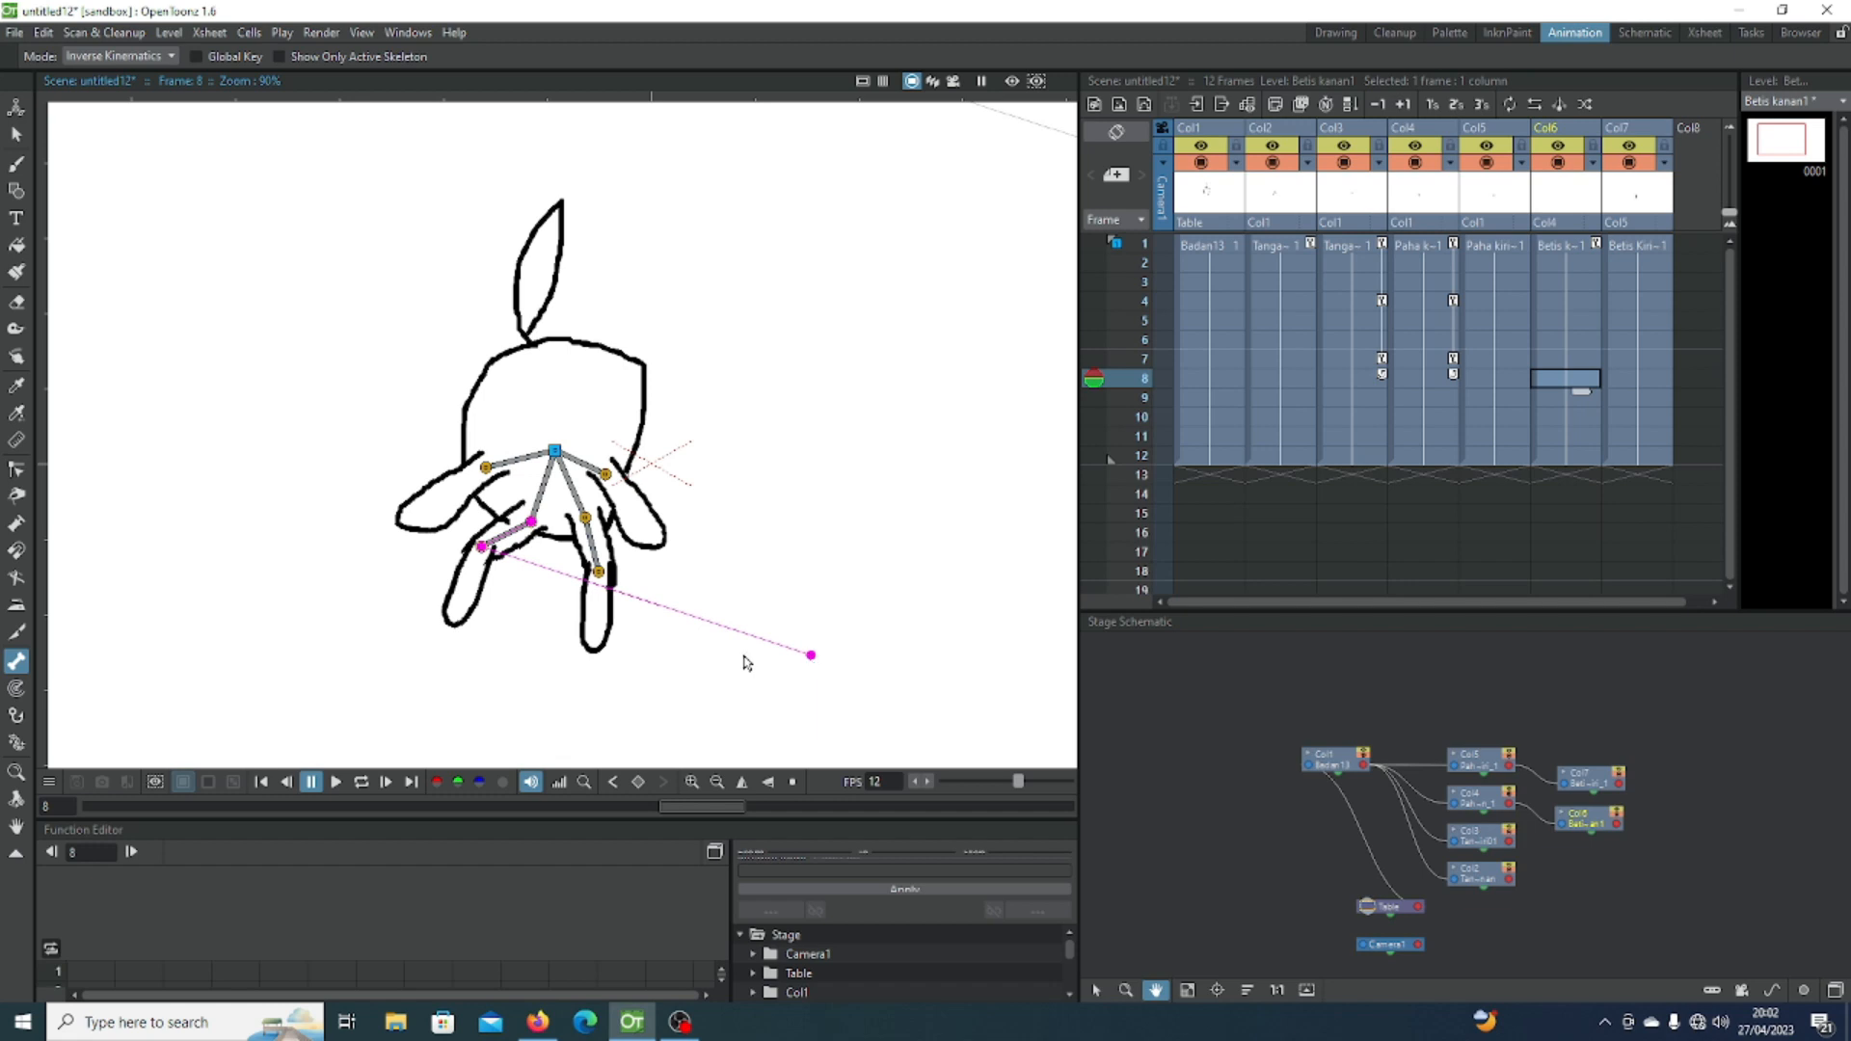
drag(482, 546, 405, 592)
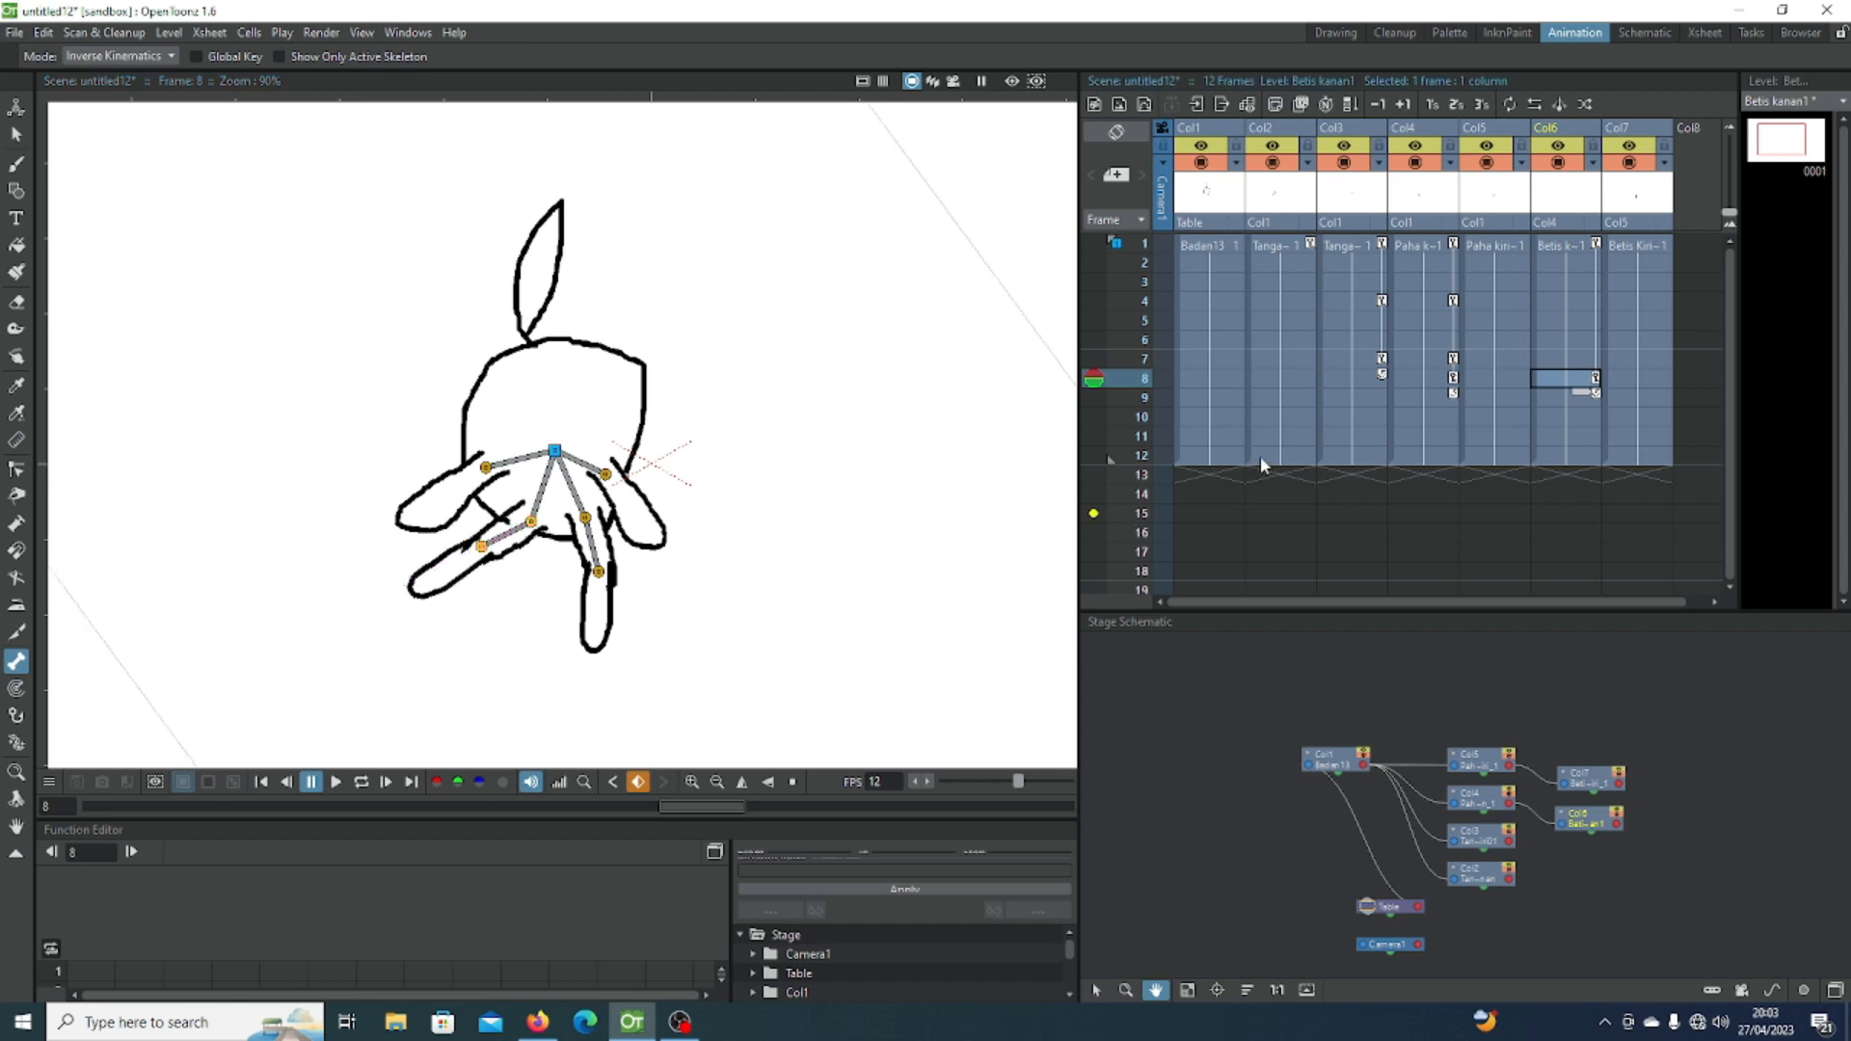
click(1581, 437)
drag(529, 648, 424, 609)
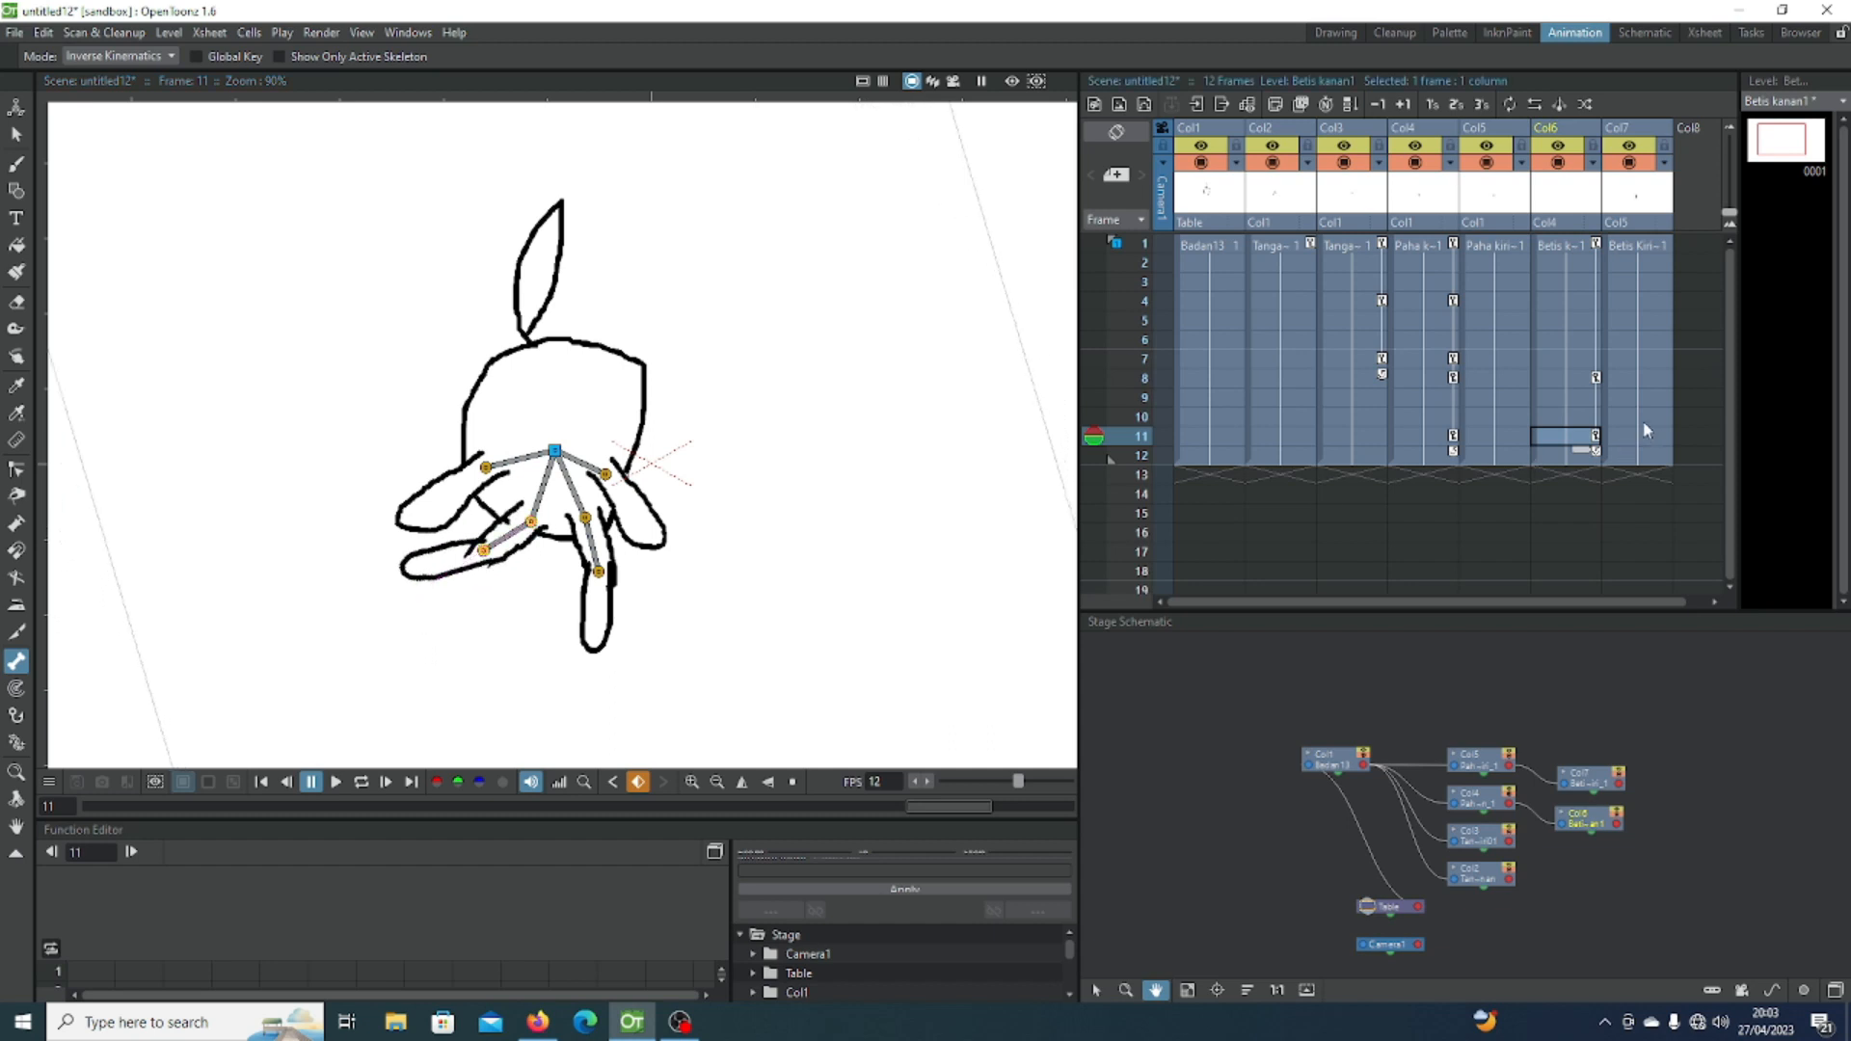
click(353, 789)
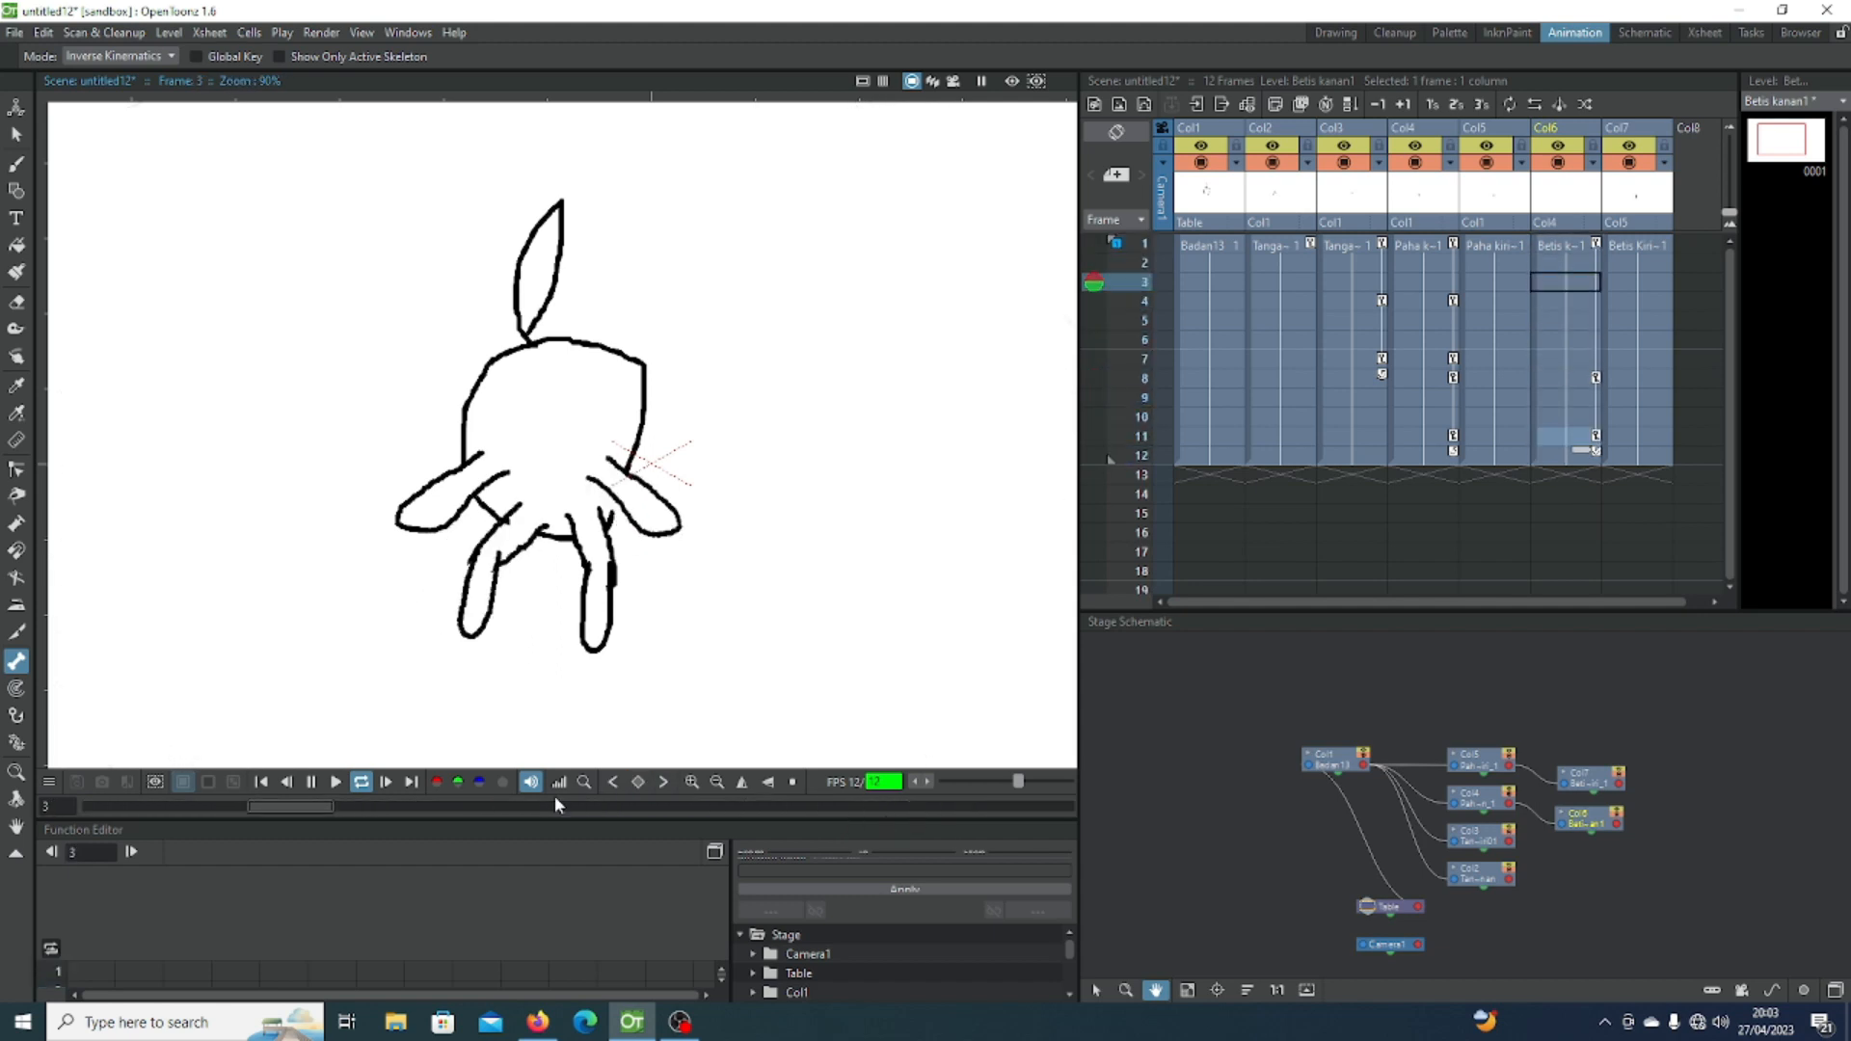
click(372, 786)
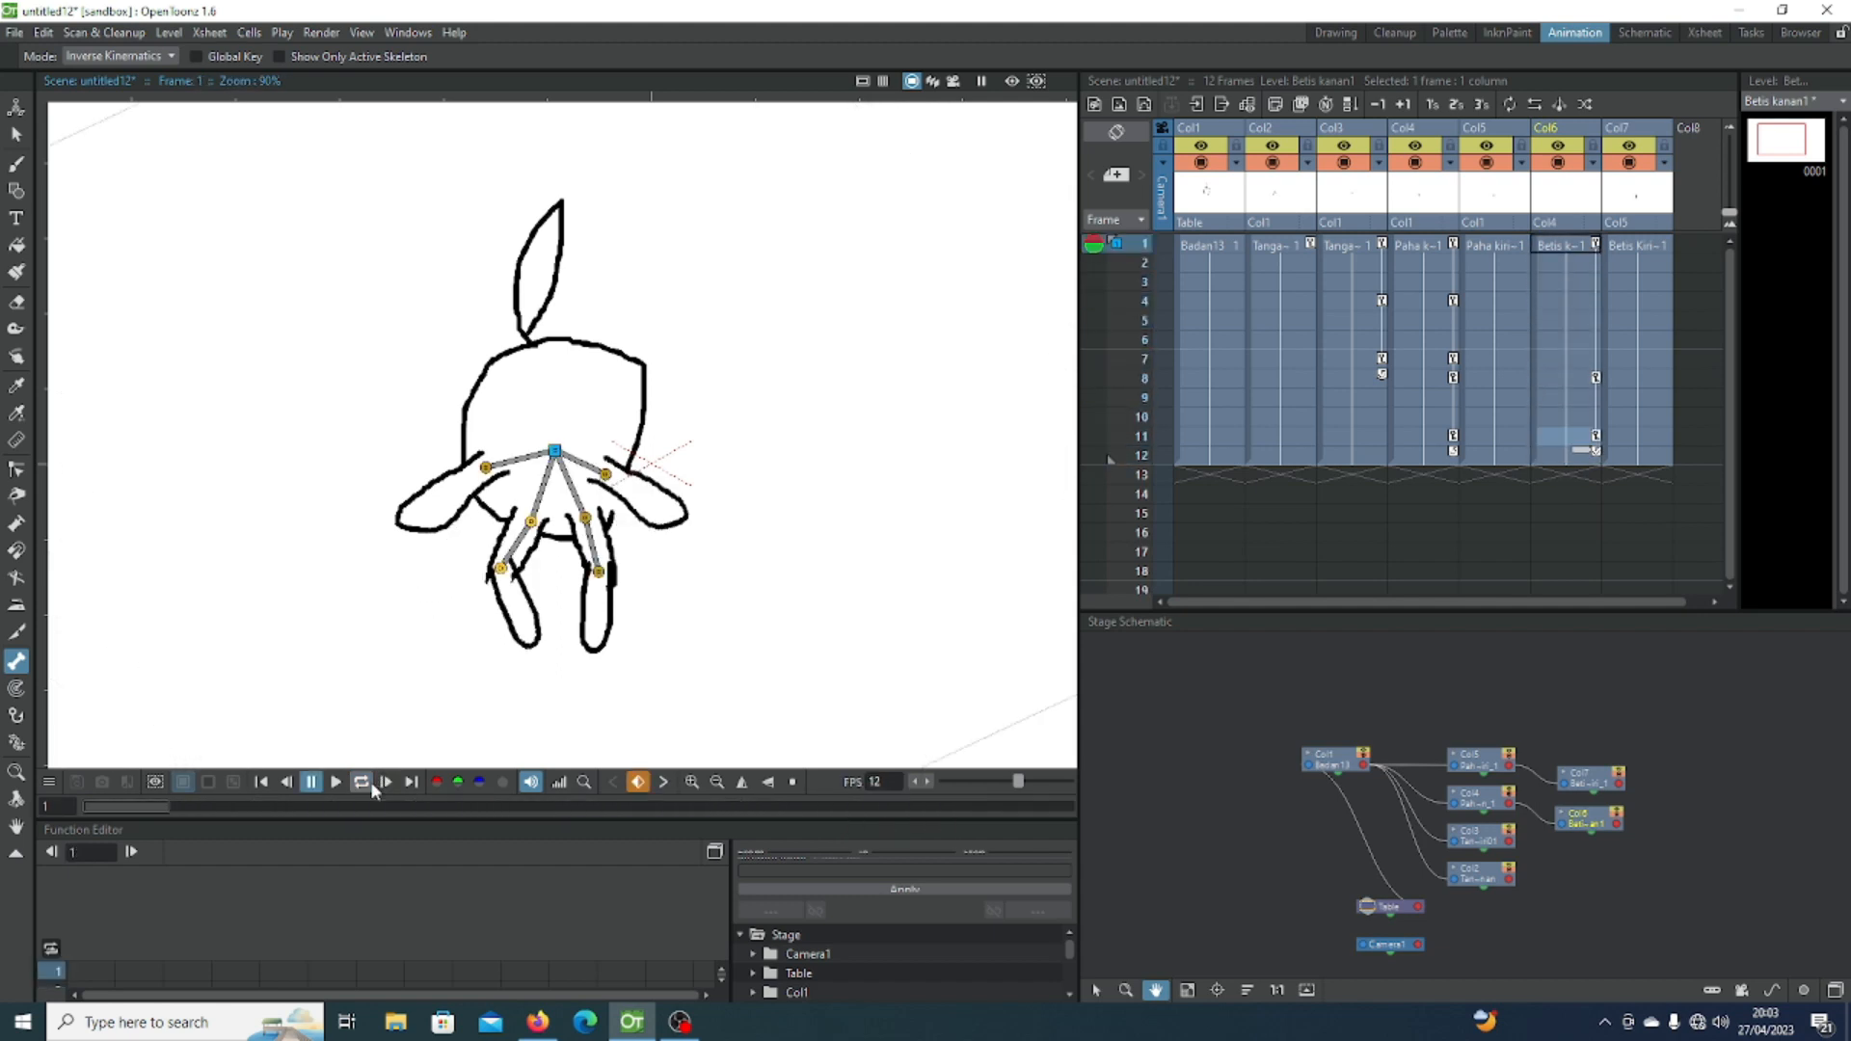
Step: Select the Badan13 body at frame 1 and set the Animate tool to edit all transformations
click(1227, 246)
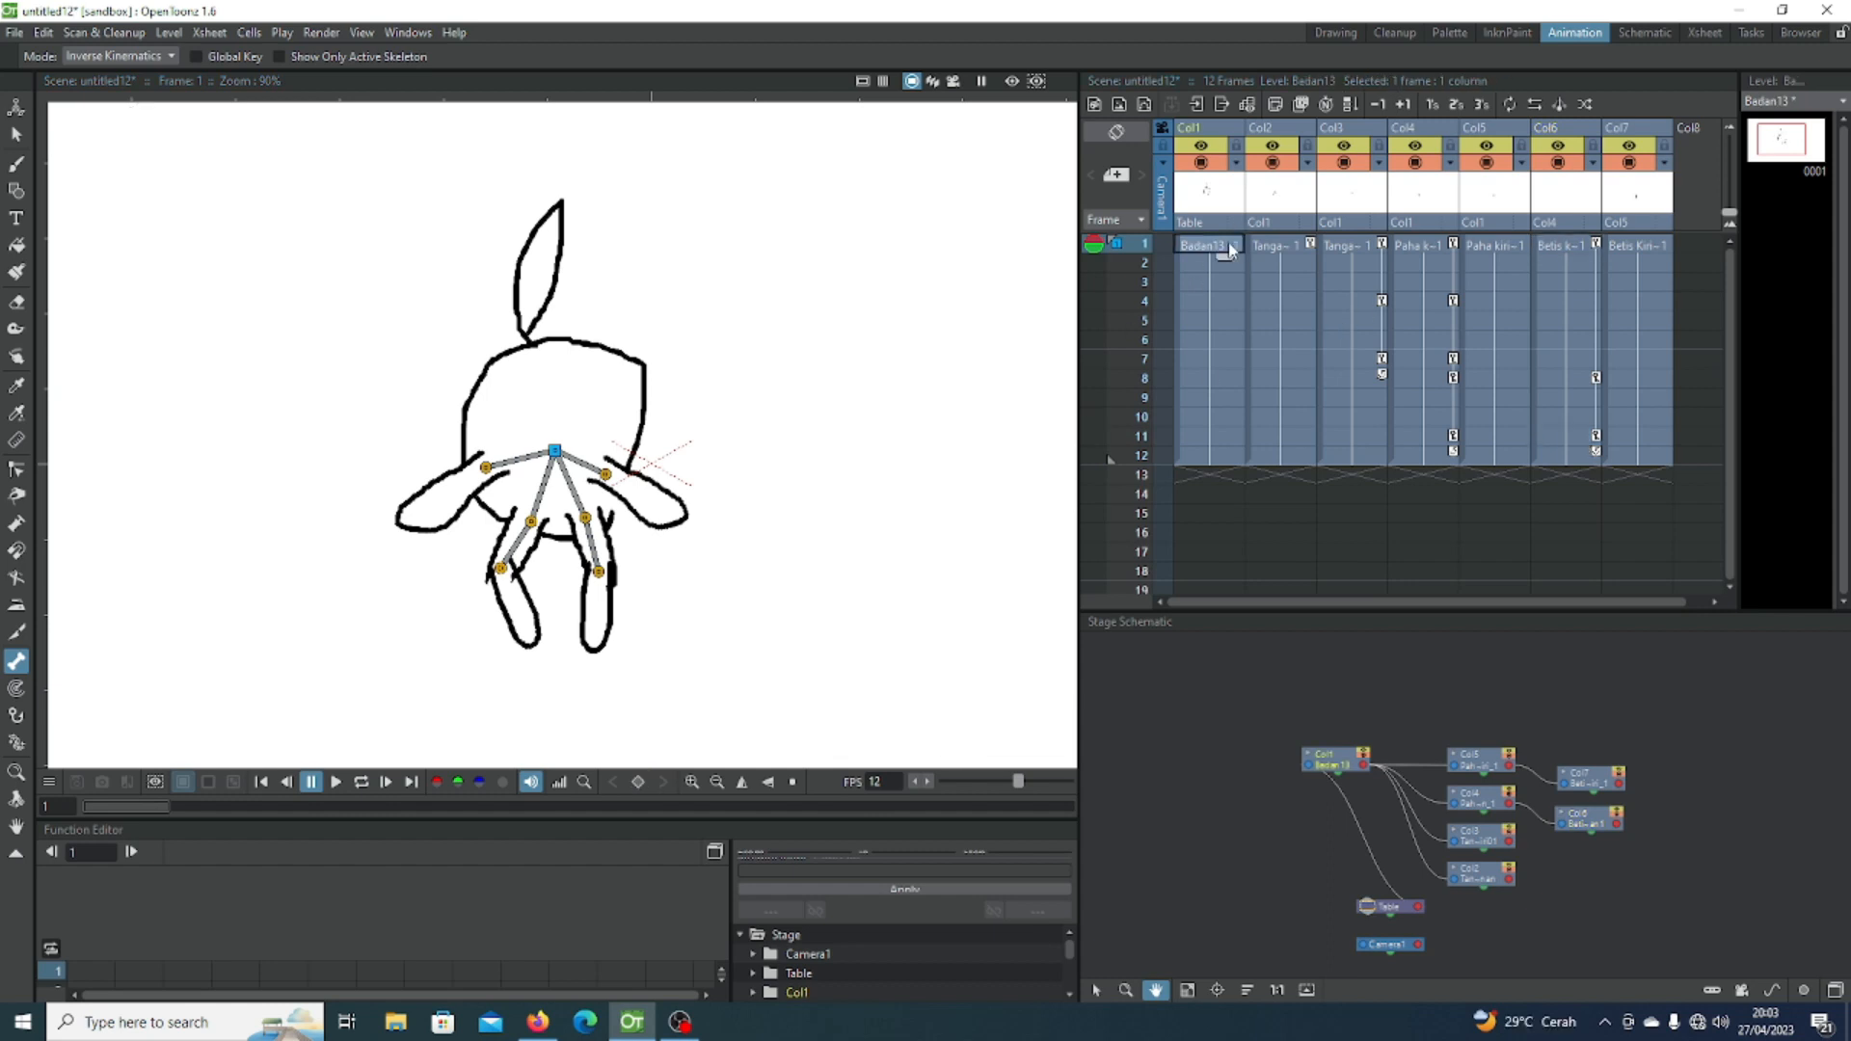
click(16, 108)
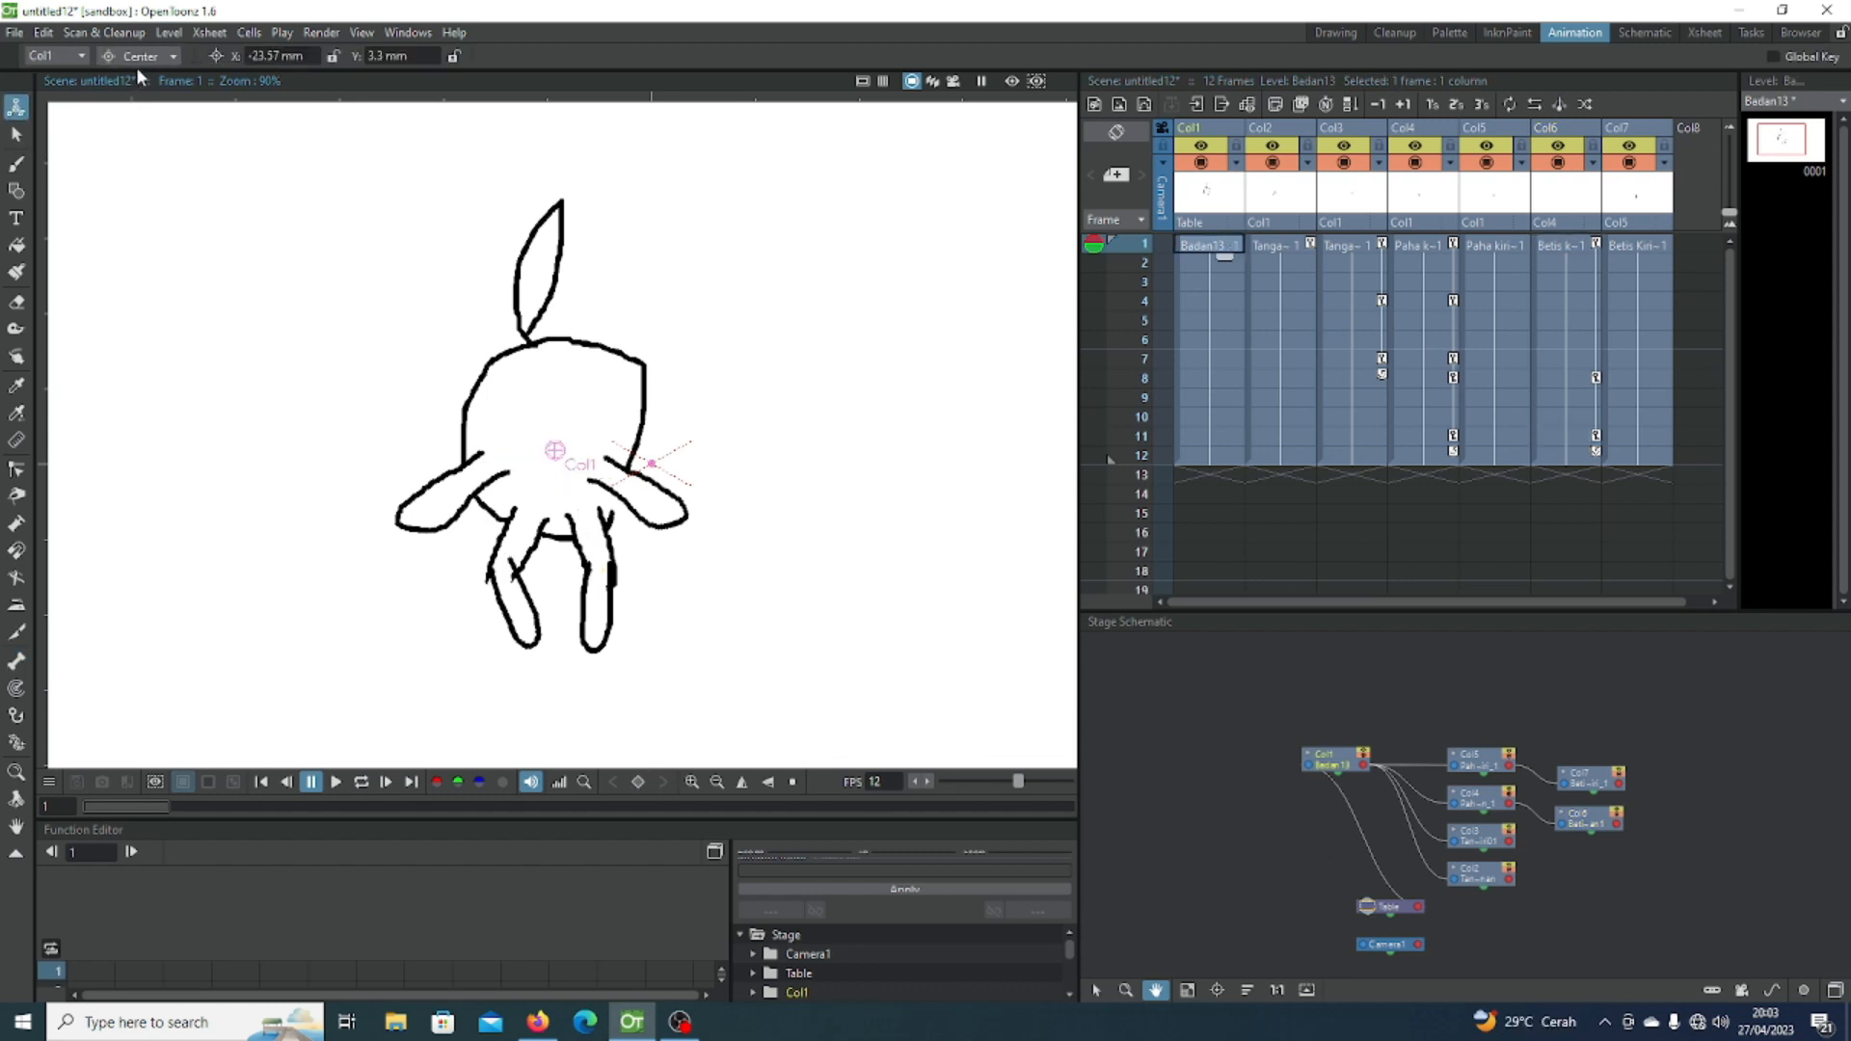
click(136, 61)
click(135, 80)
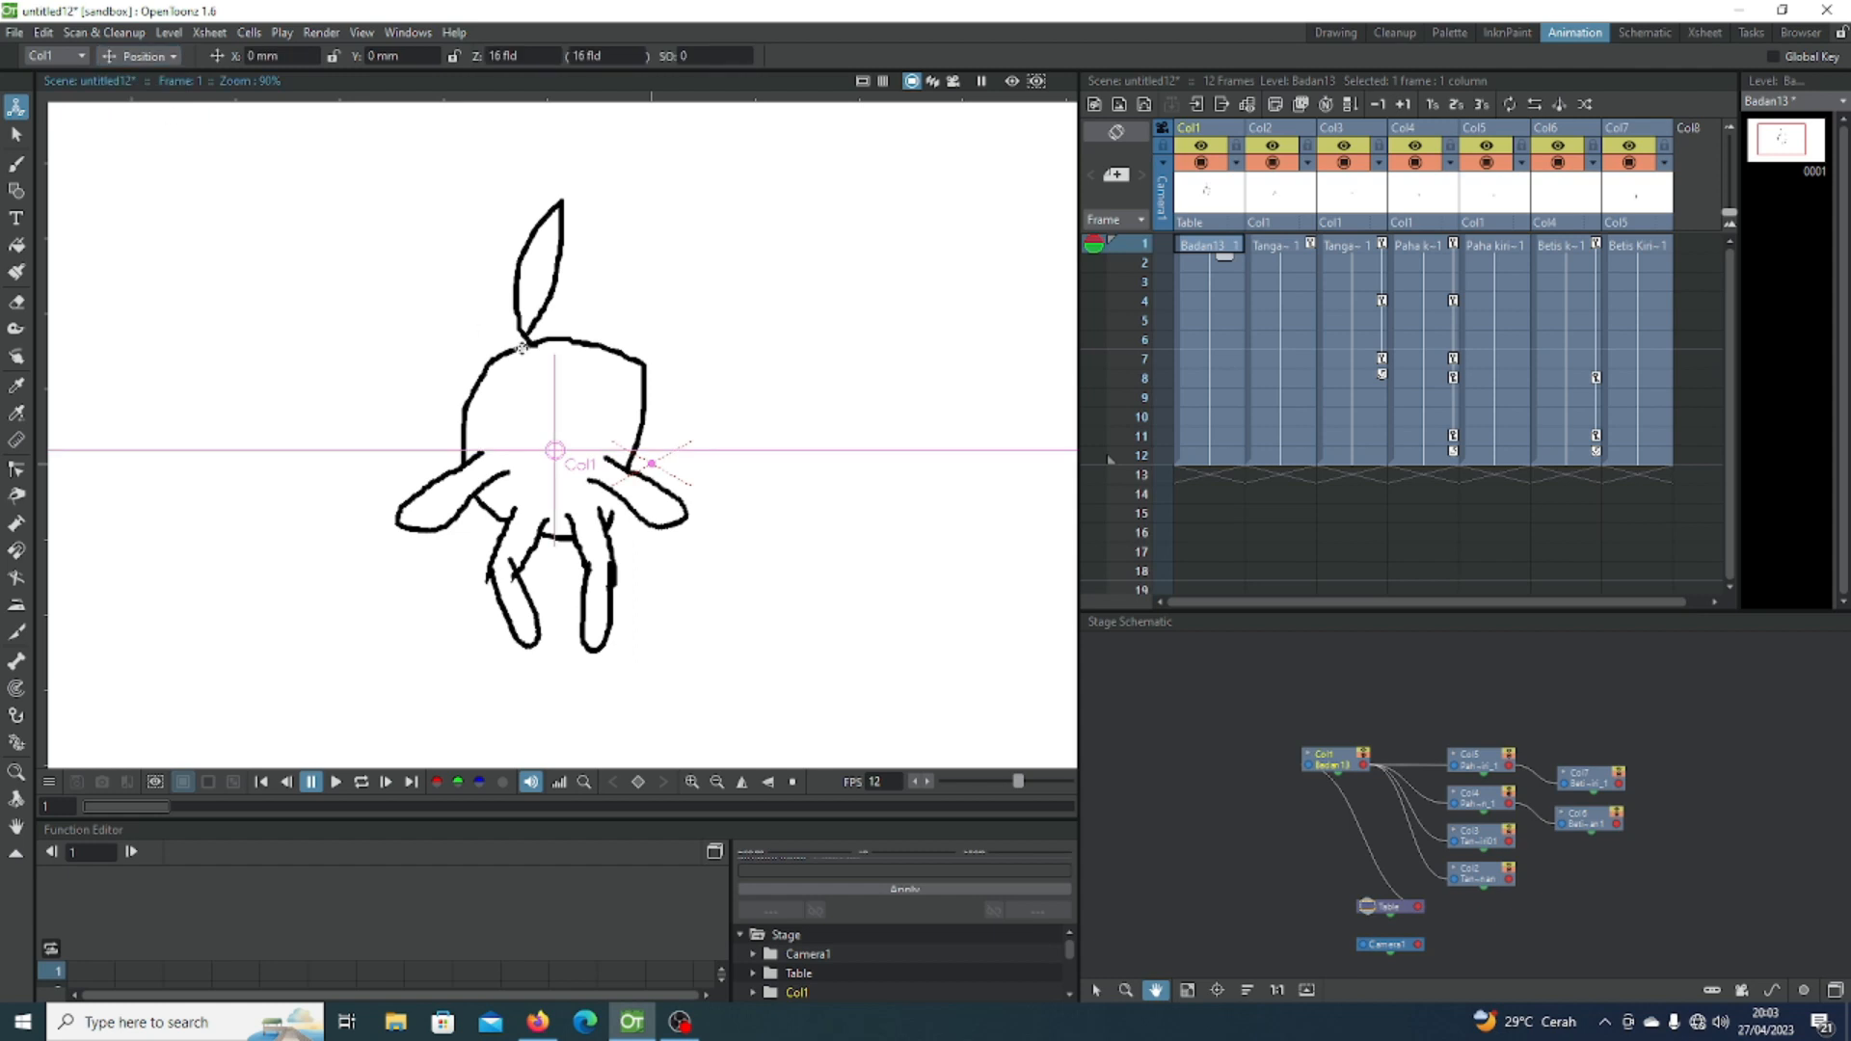
click(140, 56)
click(129, 200)
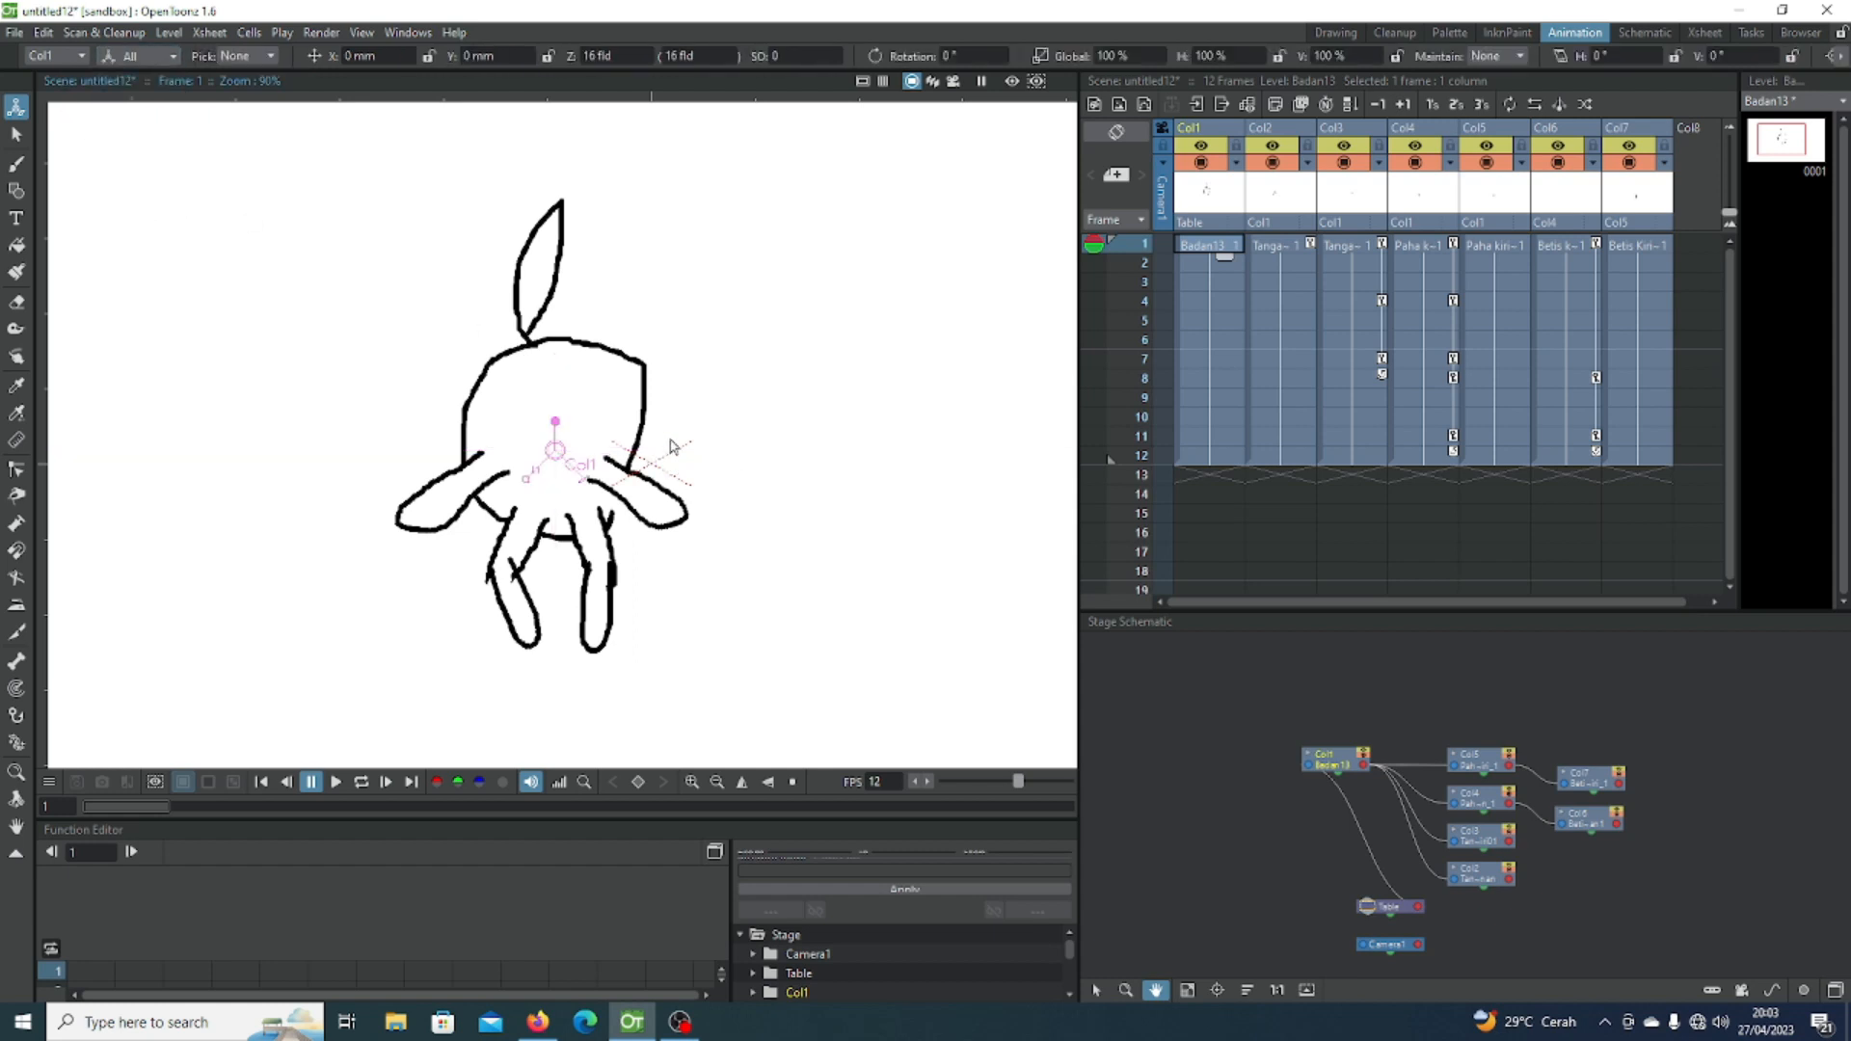
Step: Keyframe the Badan13 body progressively farther left at frames 1, 4, 7 and 10, ending about X -78 mm, and preview the loop
drag(606, 440, 581, 434)
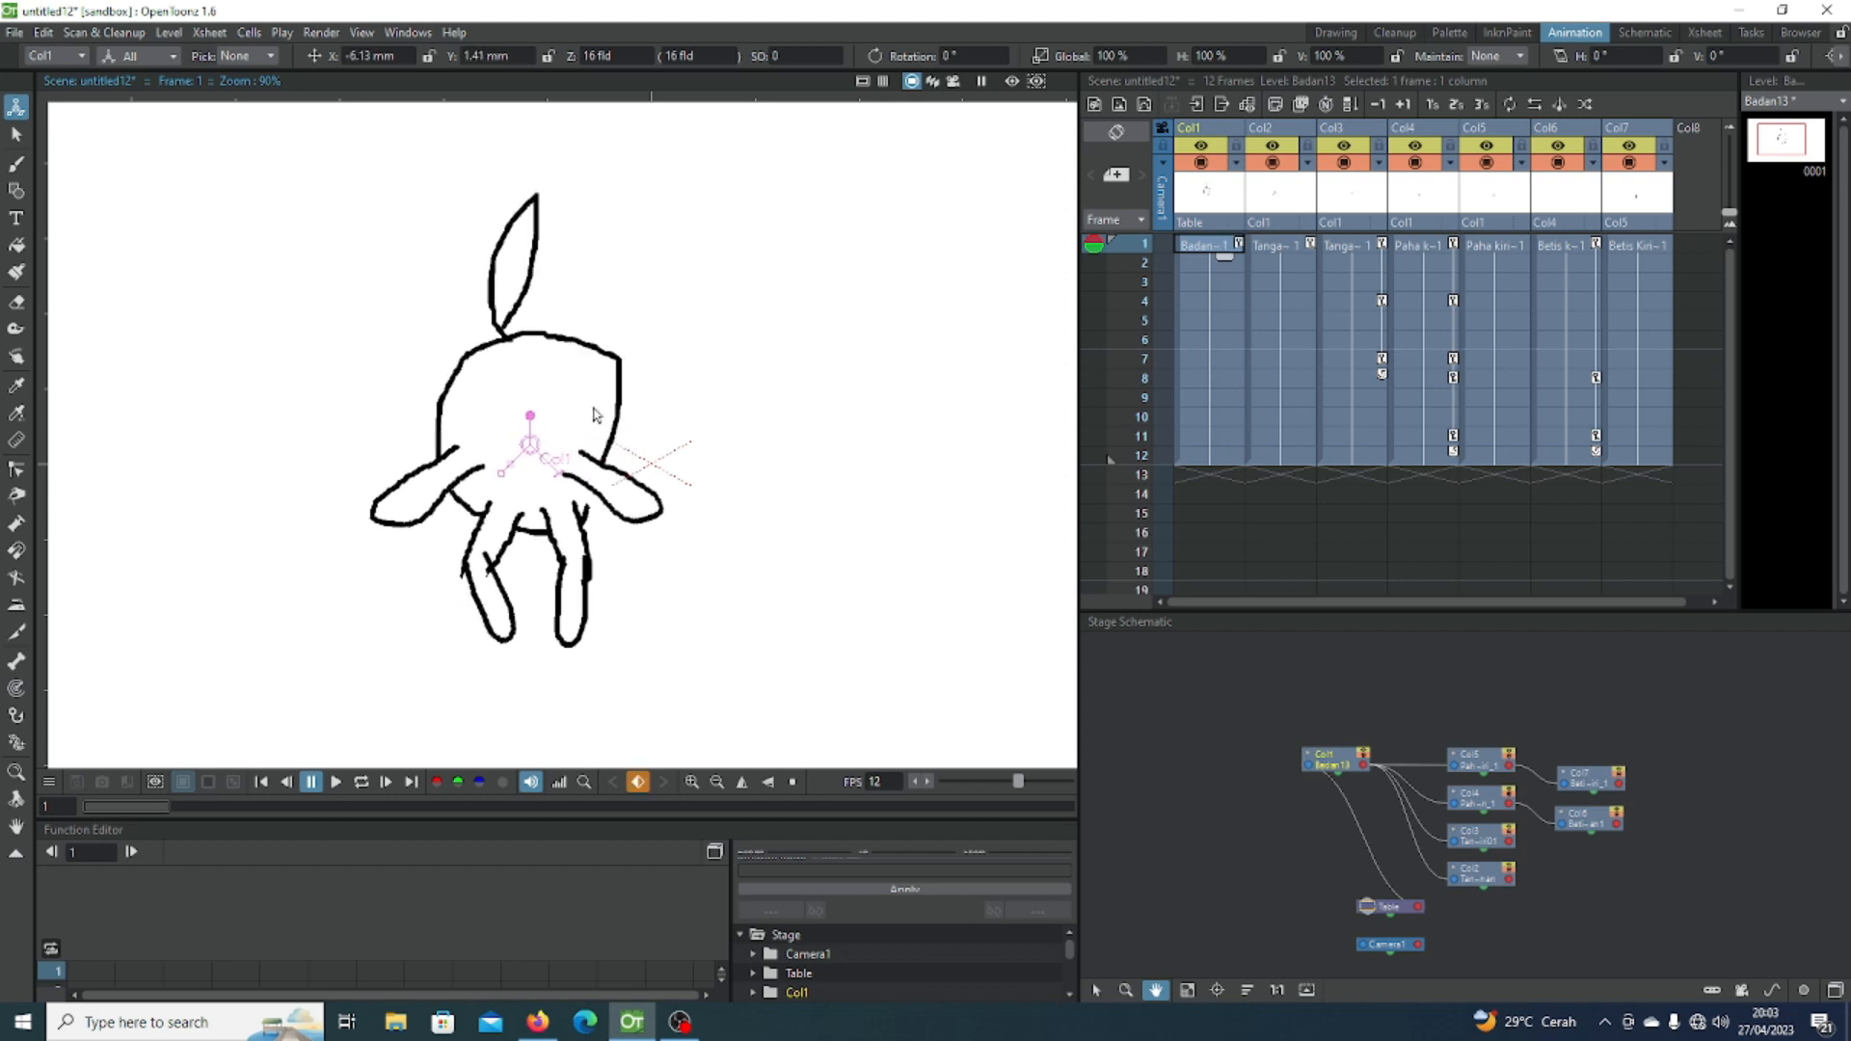
click(1225, 303)
drag(905, 446, 810, 455)
click(1231, 359)
drag(681, 468, 595, 467)
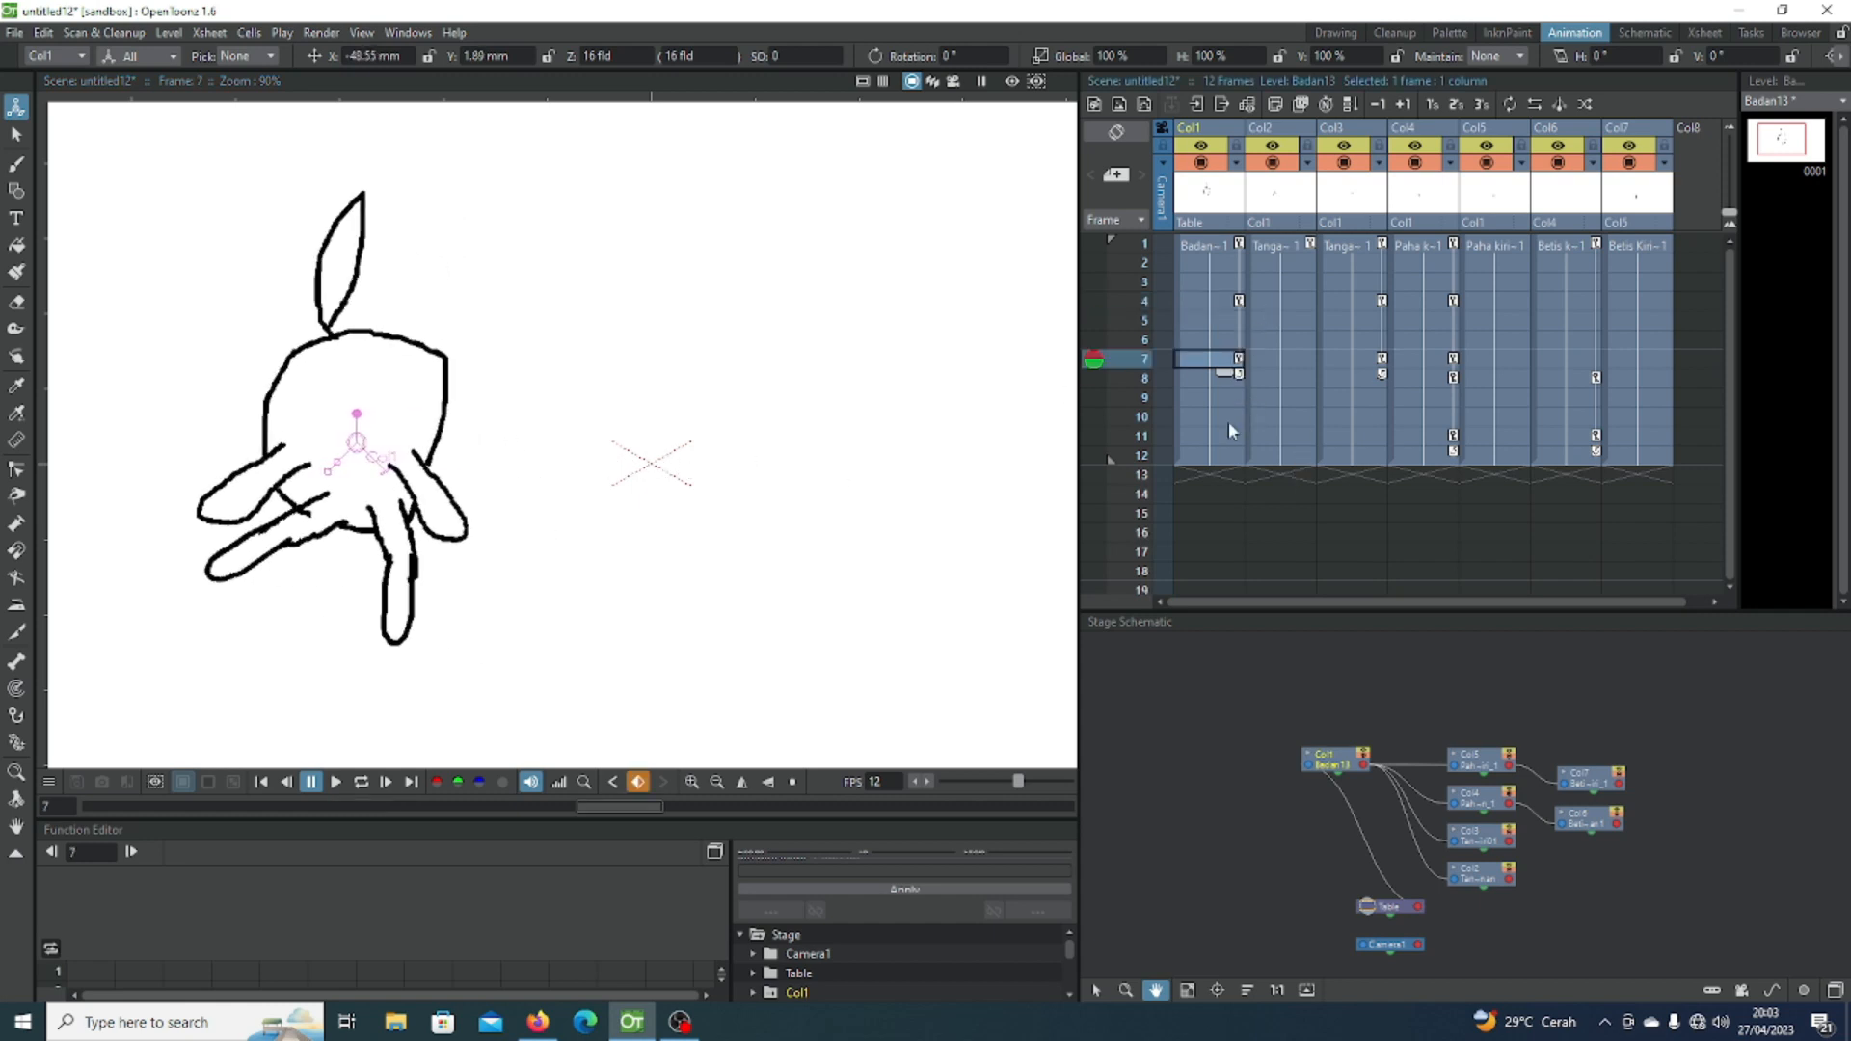
click(1228, 418)
drag(726, 608, 634, 608)
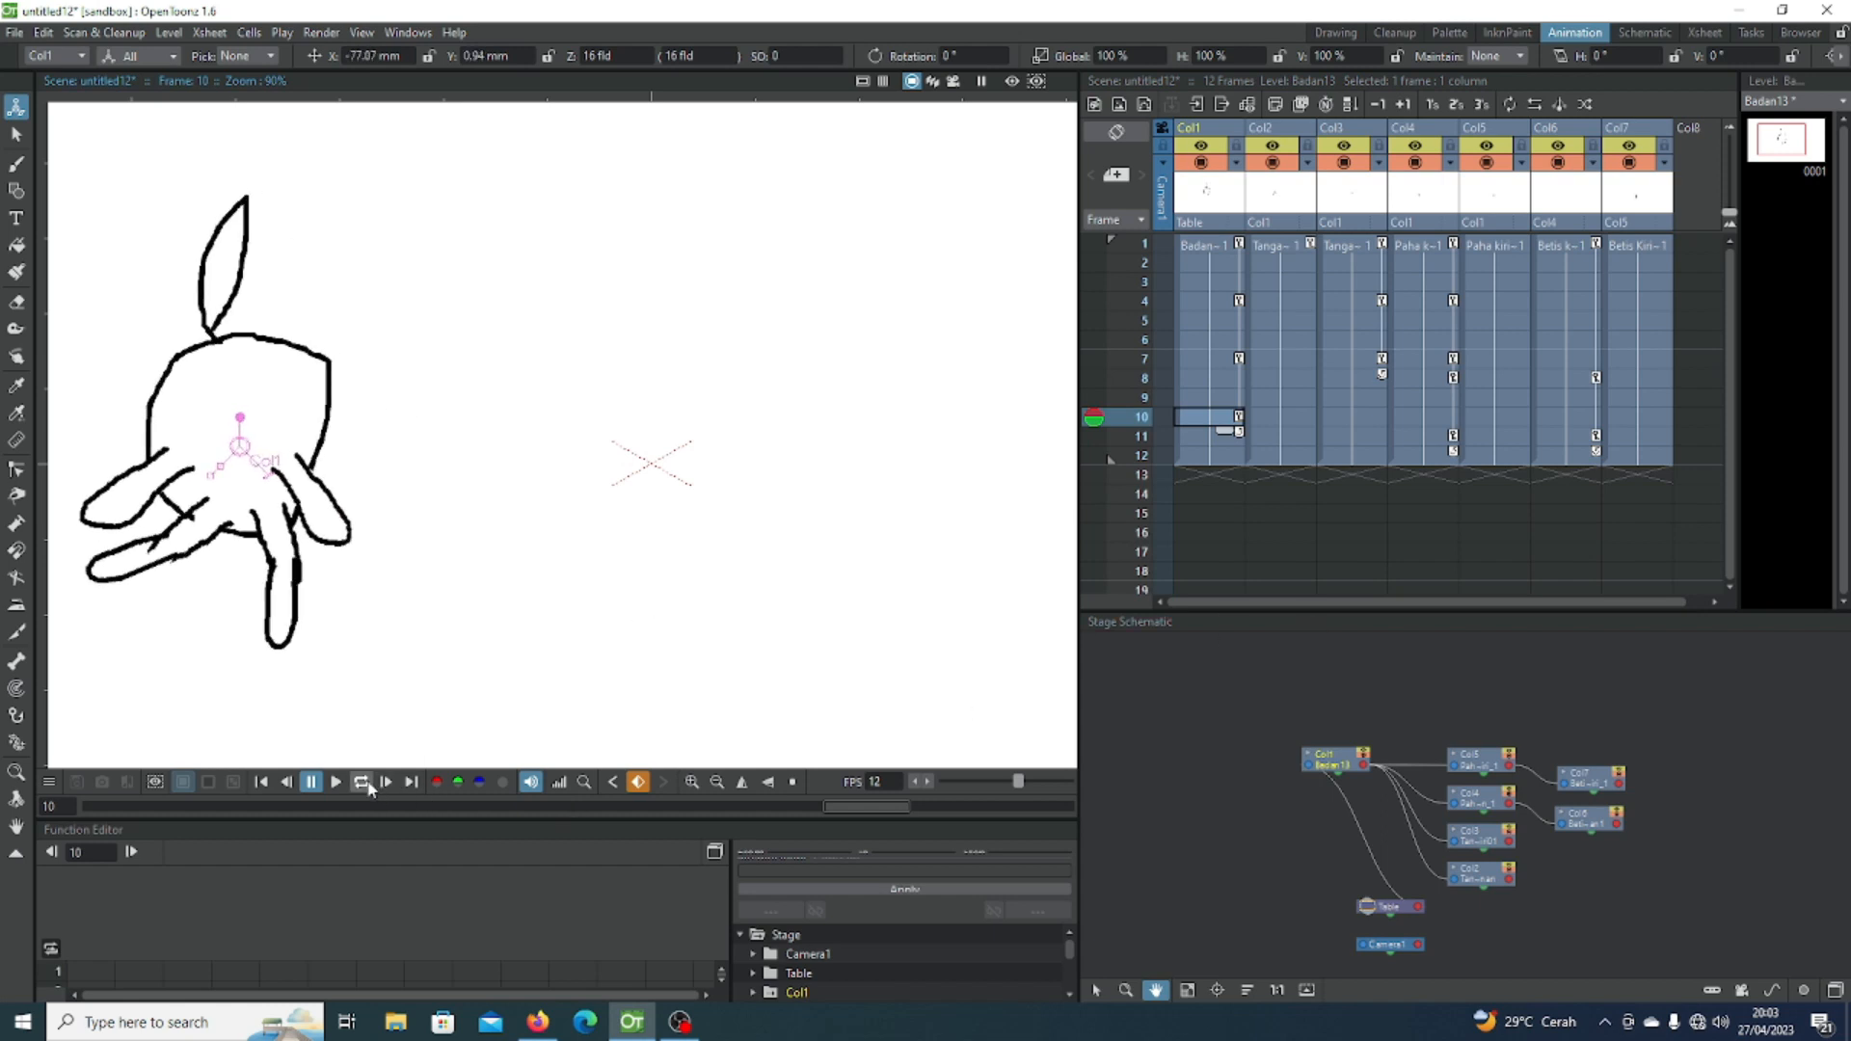
click(361, 782)
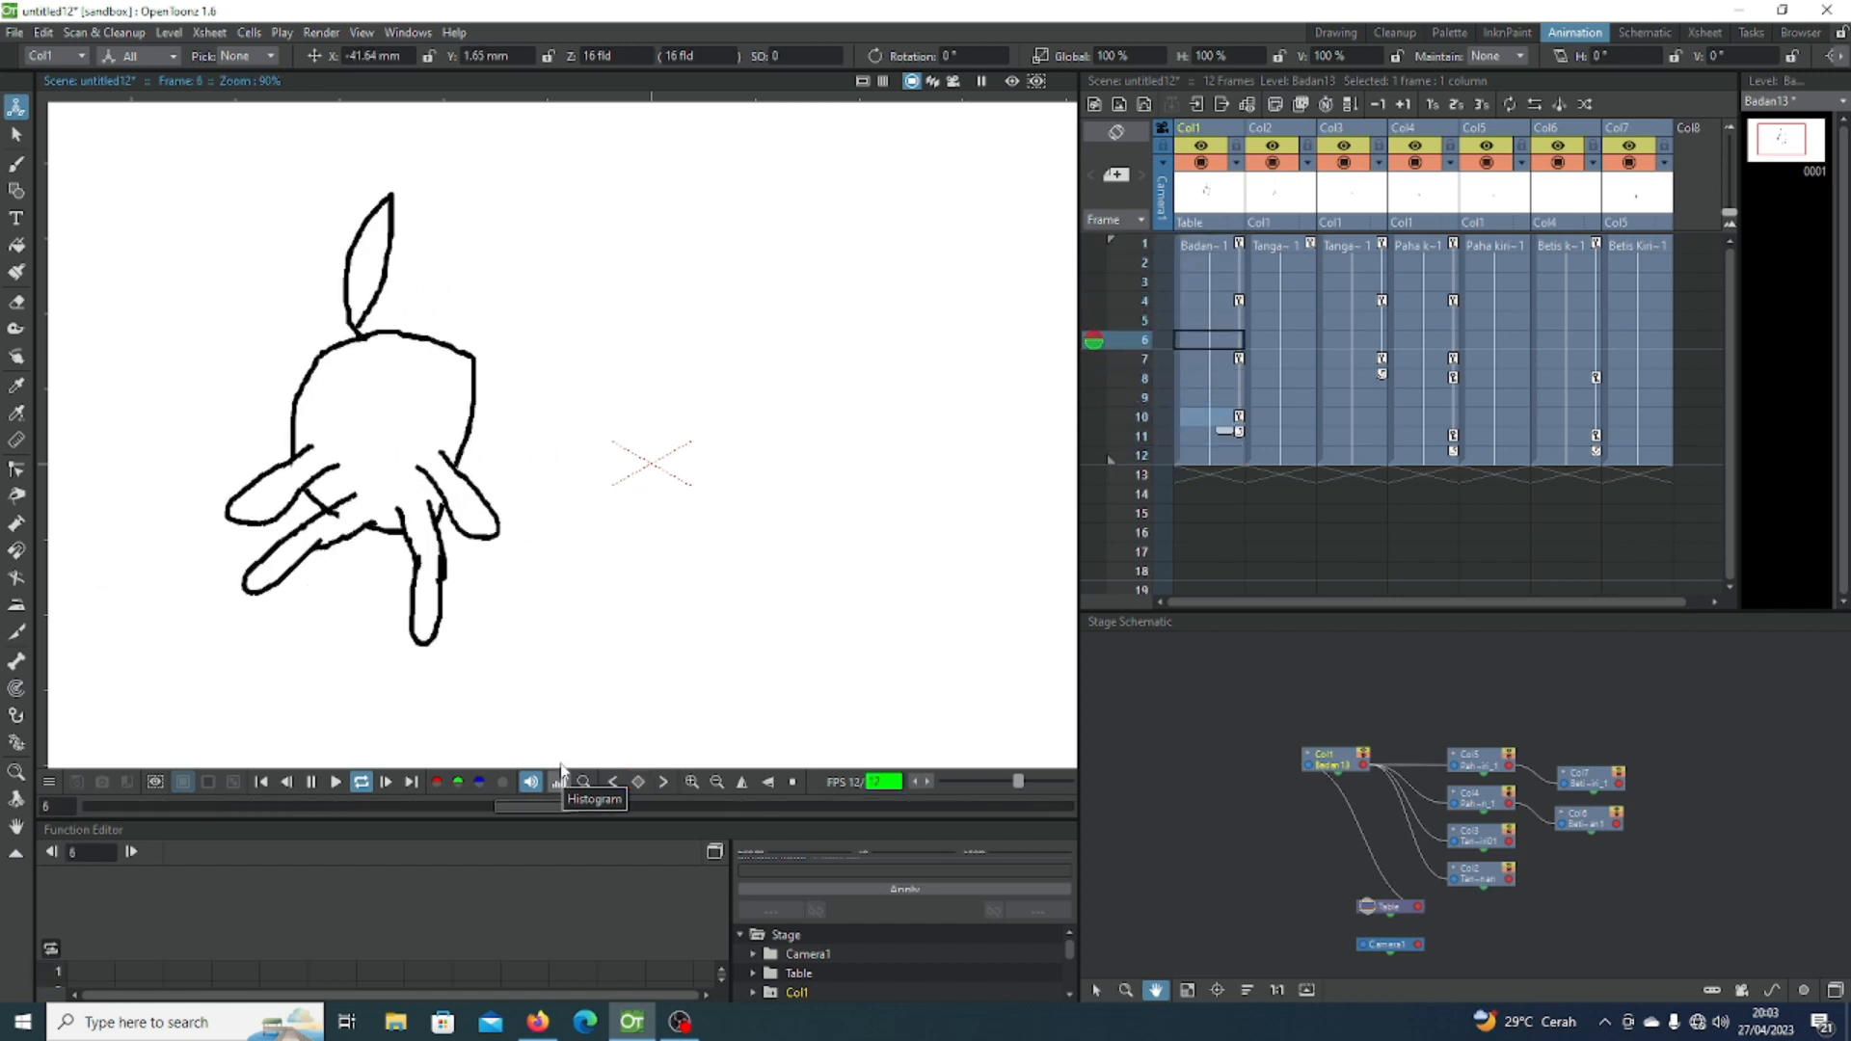
click(363, 784)
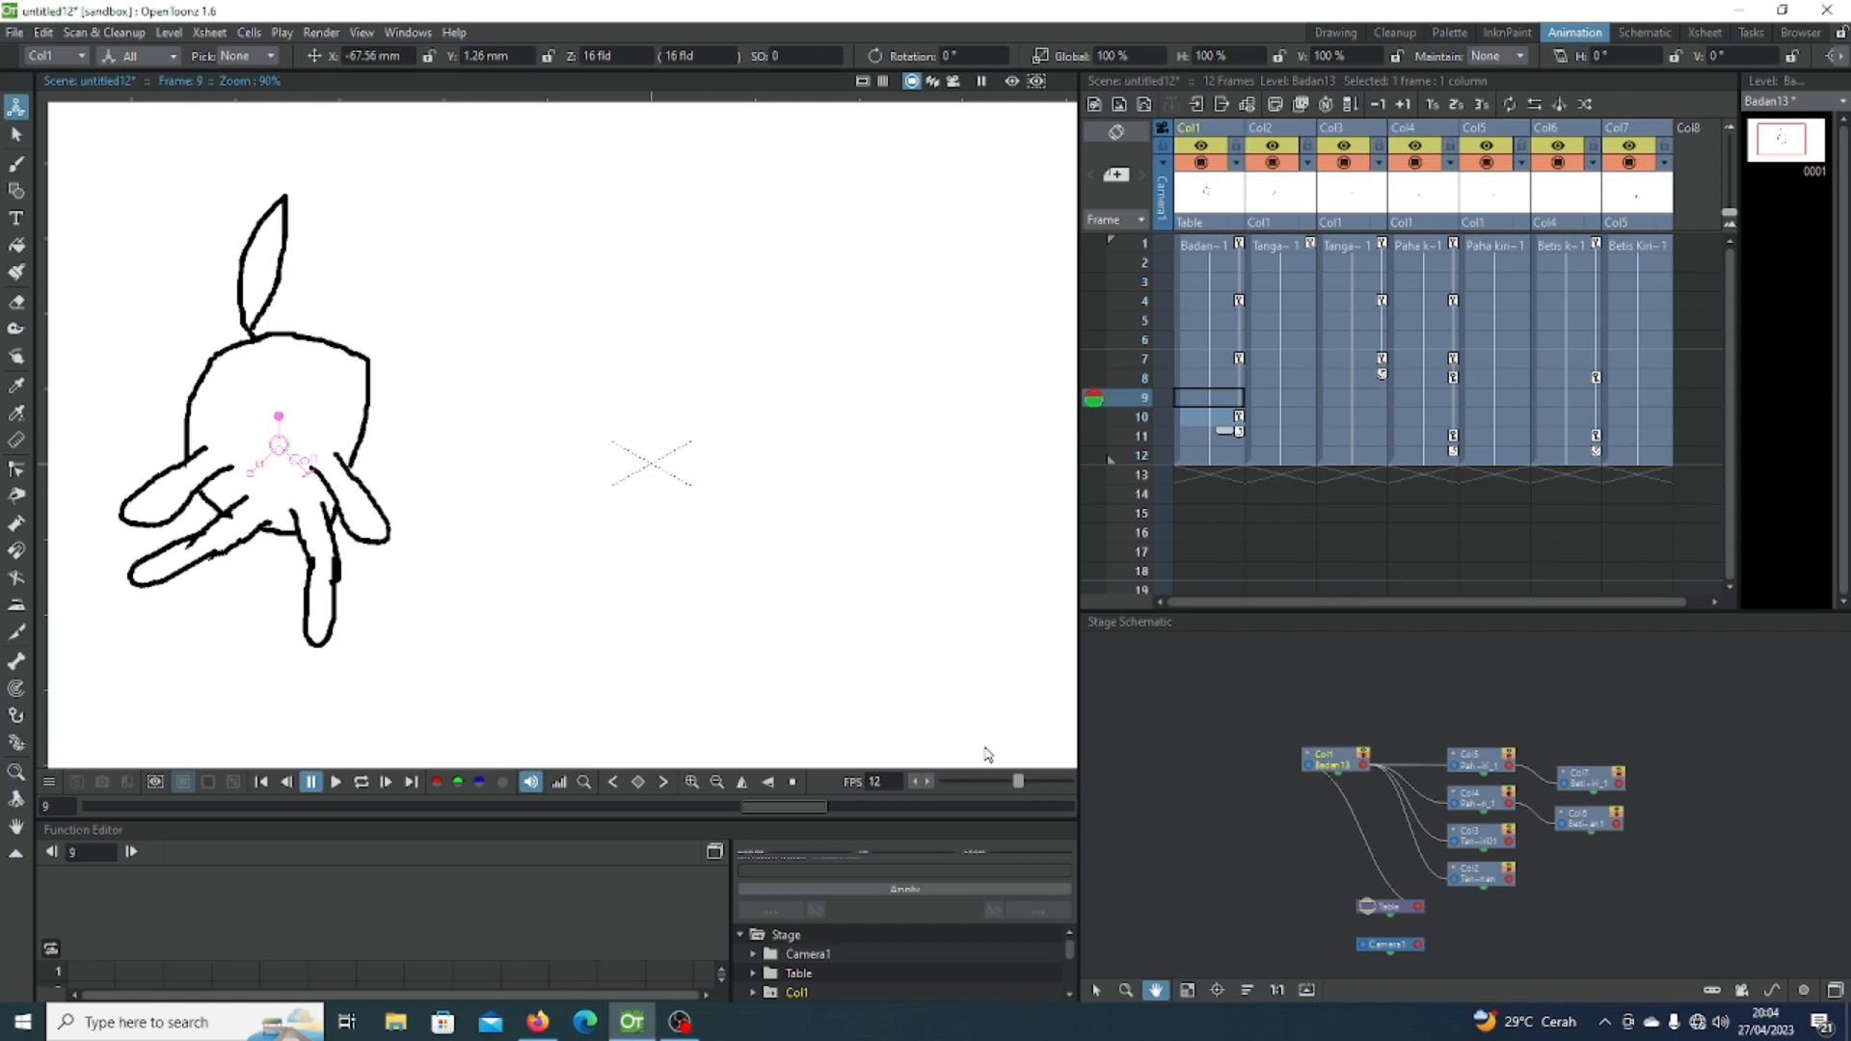
Step: Delete all seven columns, Col1 to Col7, from the scene
click(1660, 133)
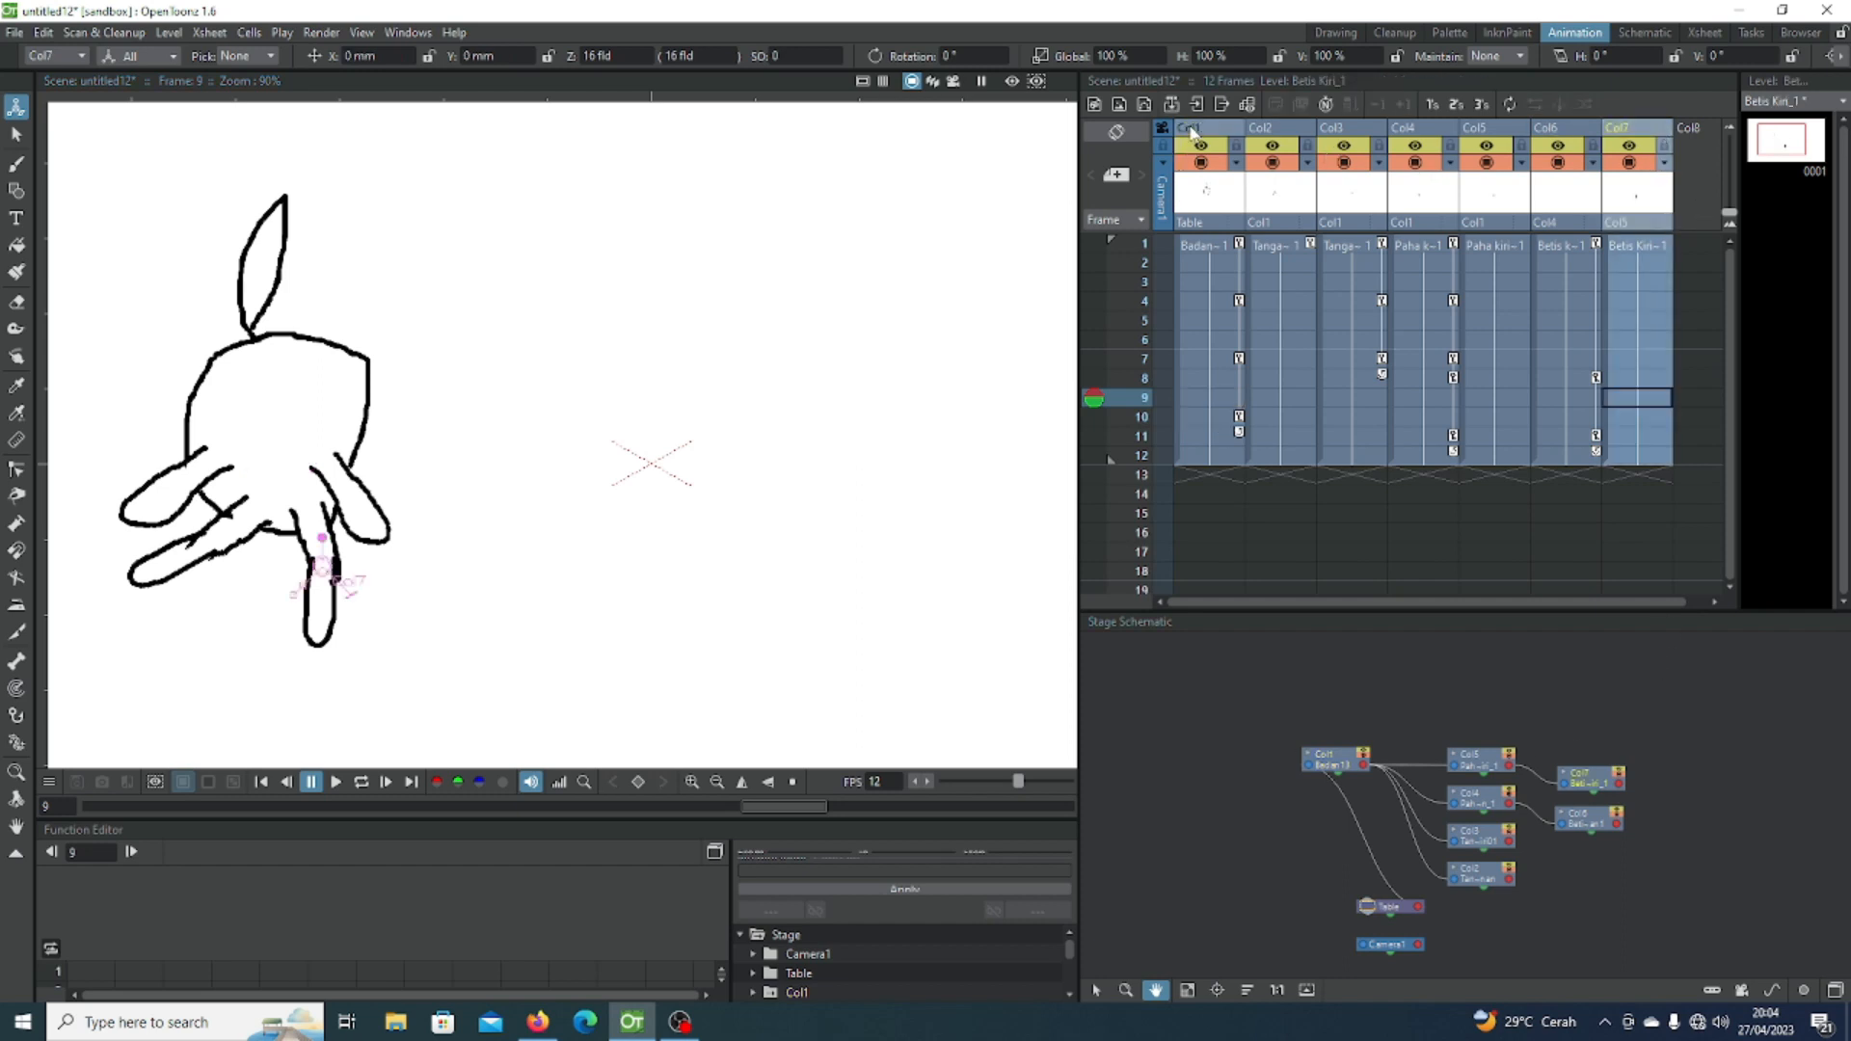
click(1192, 132)
key(Delete)
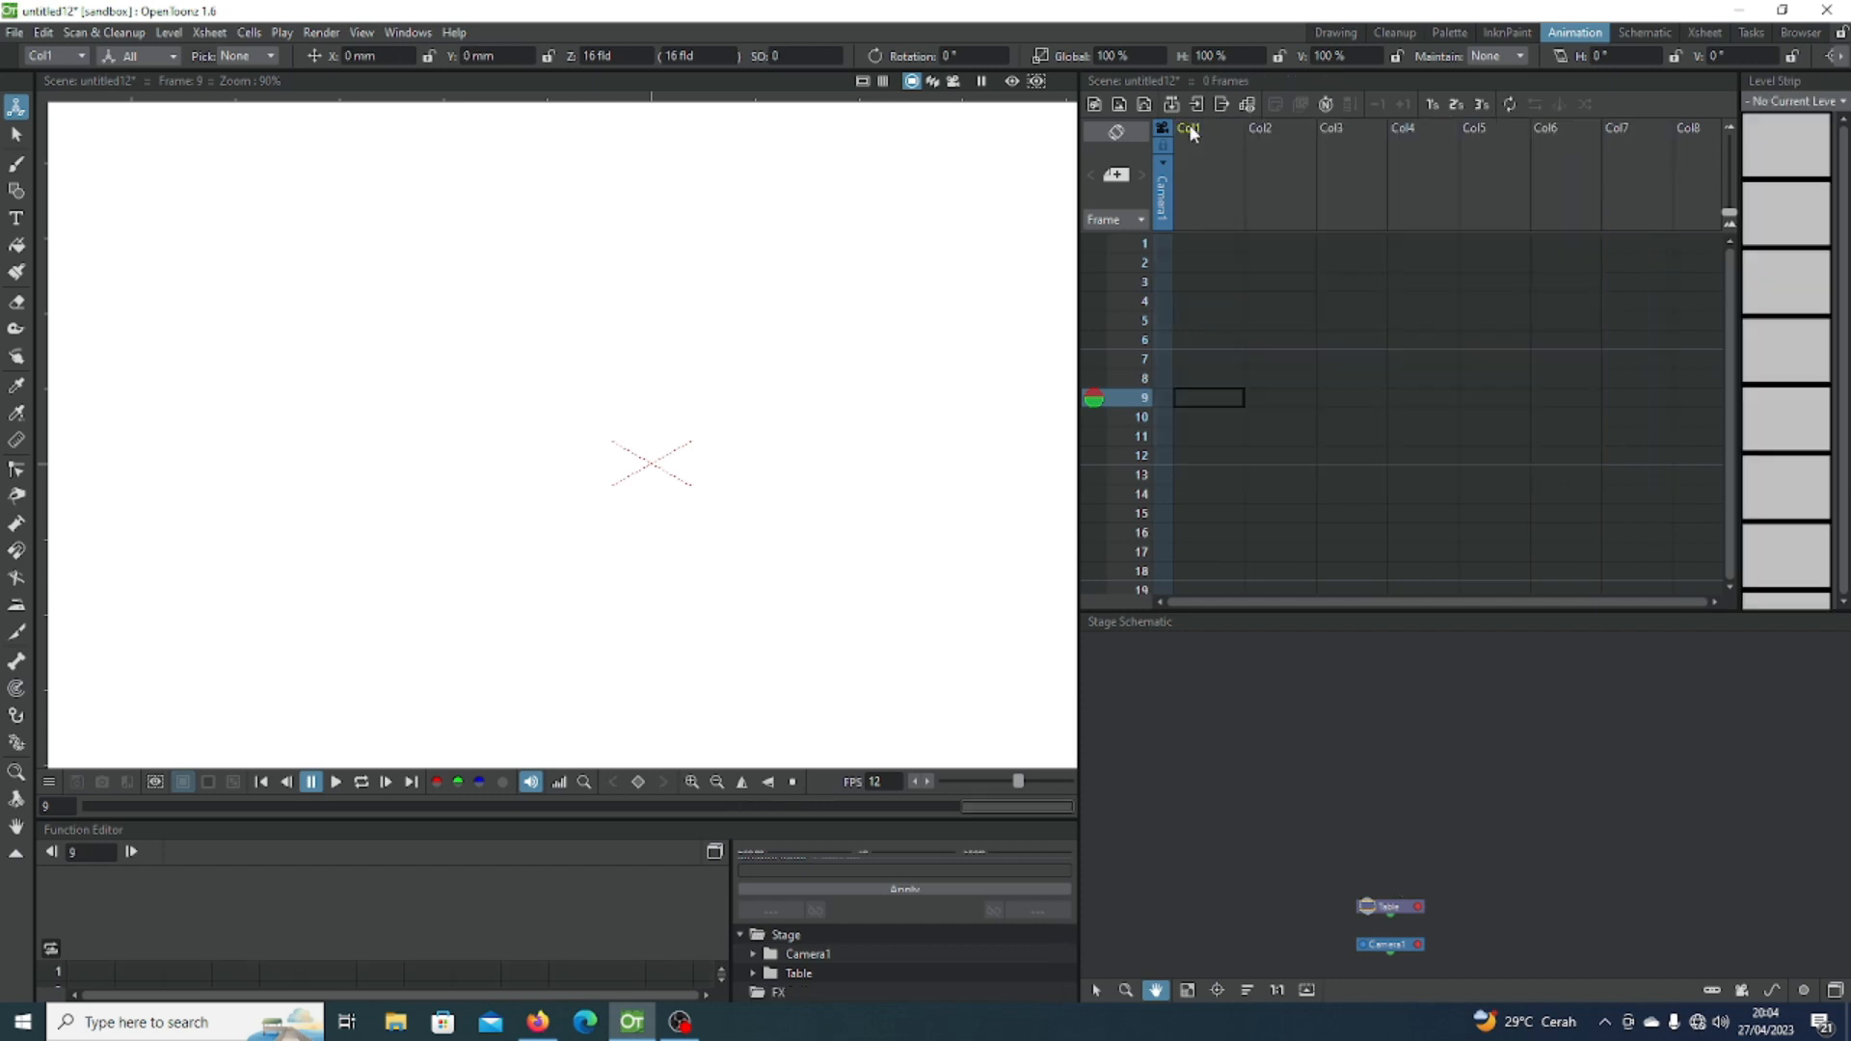
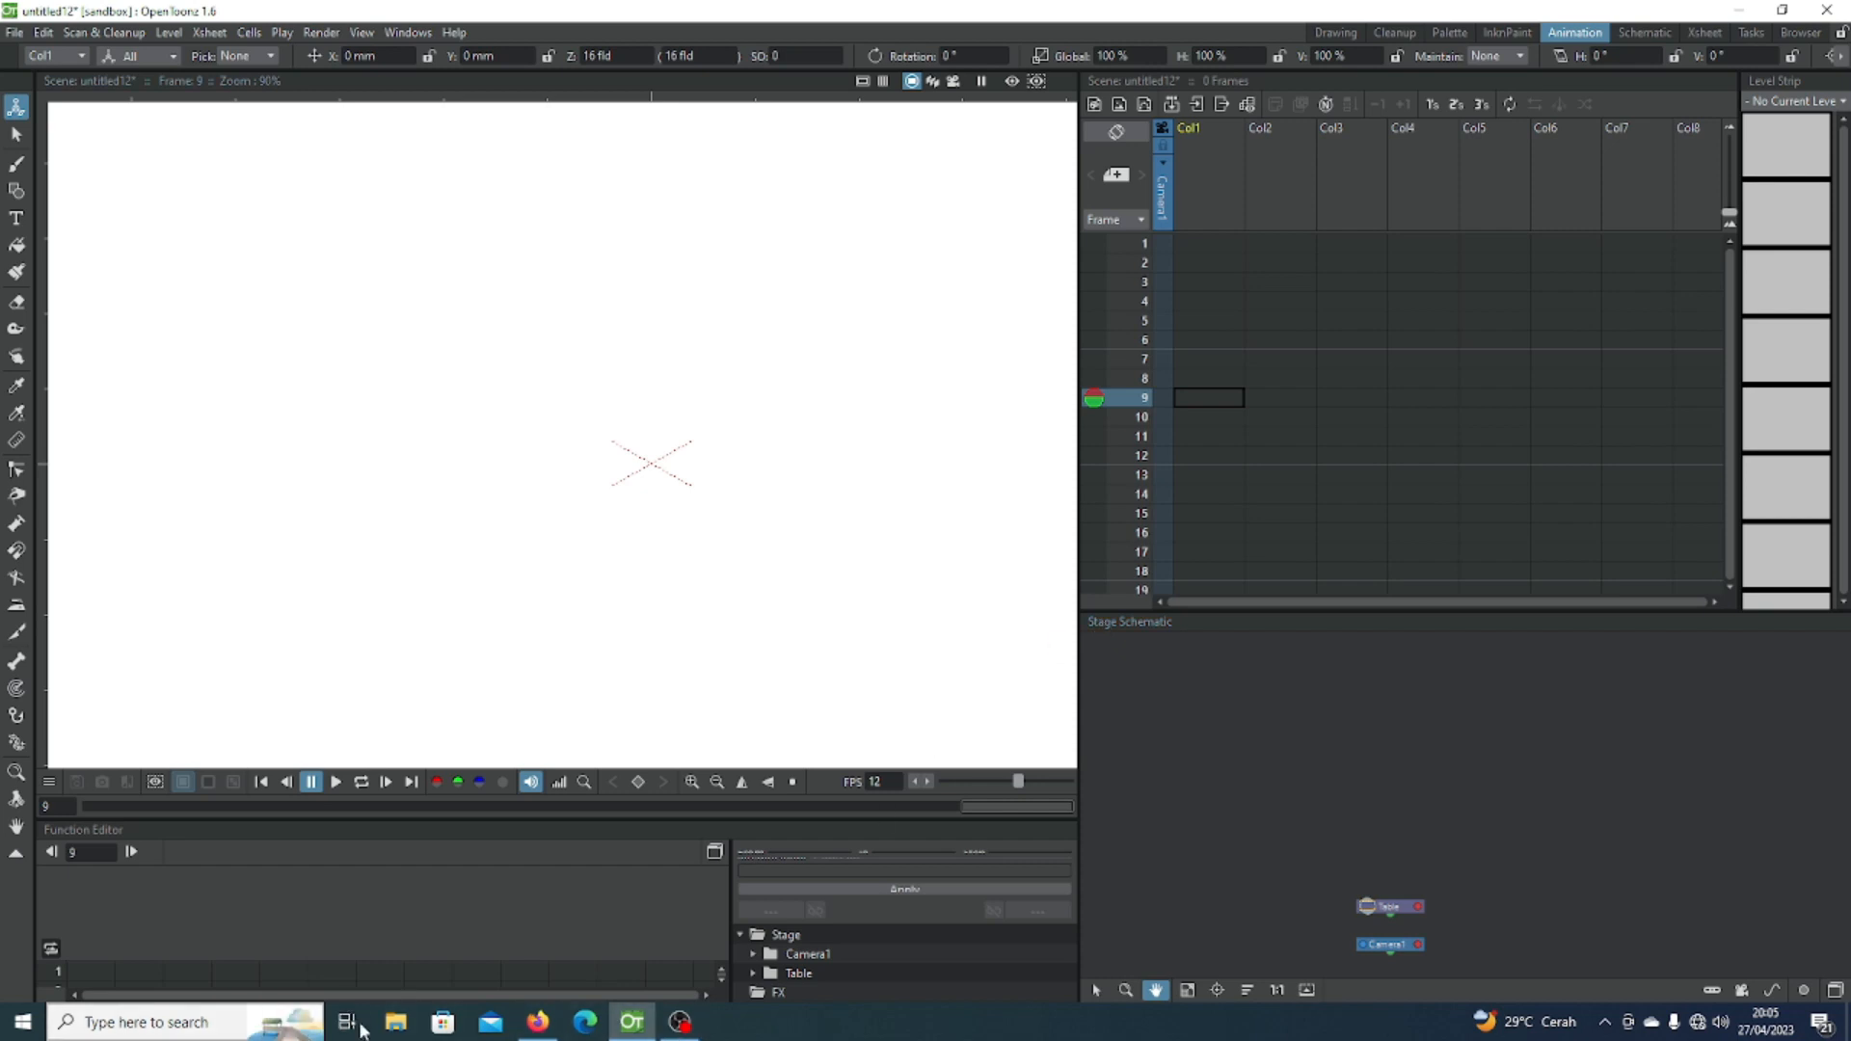
Step: Import aaaa-MXcXX-bVD-transformed from Downloads at frame 9, keeping the existing file, and delete its column
click(396, 1021)
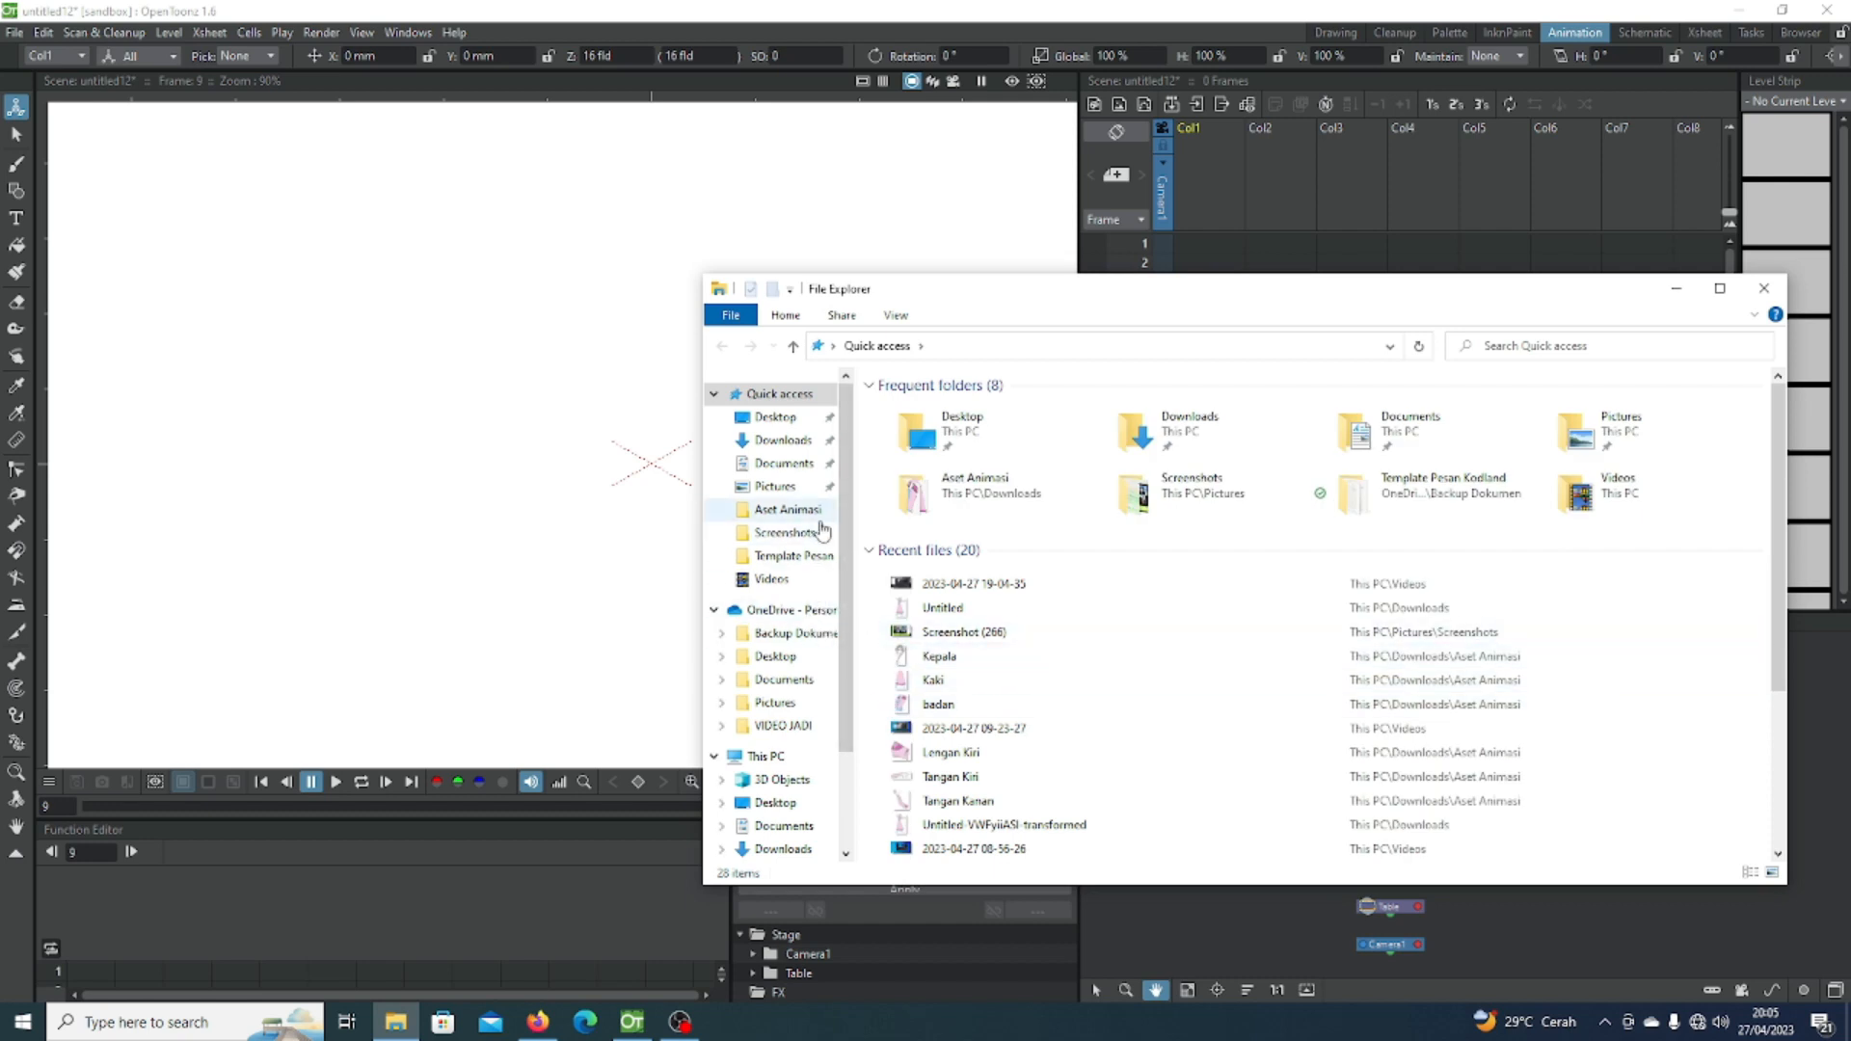
click(783, 440)
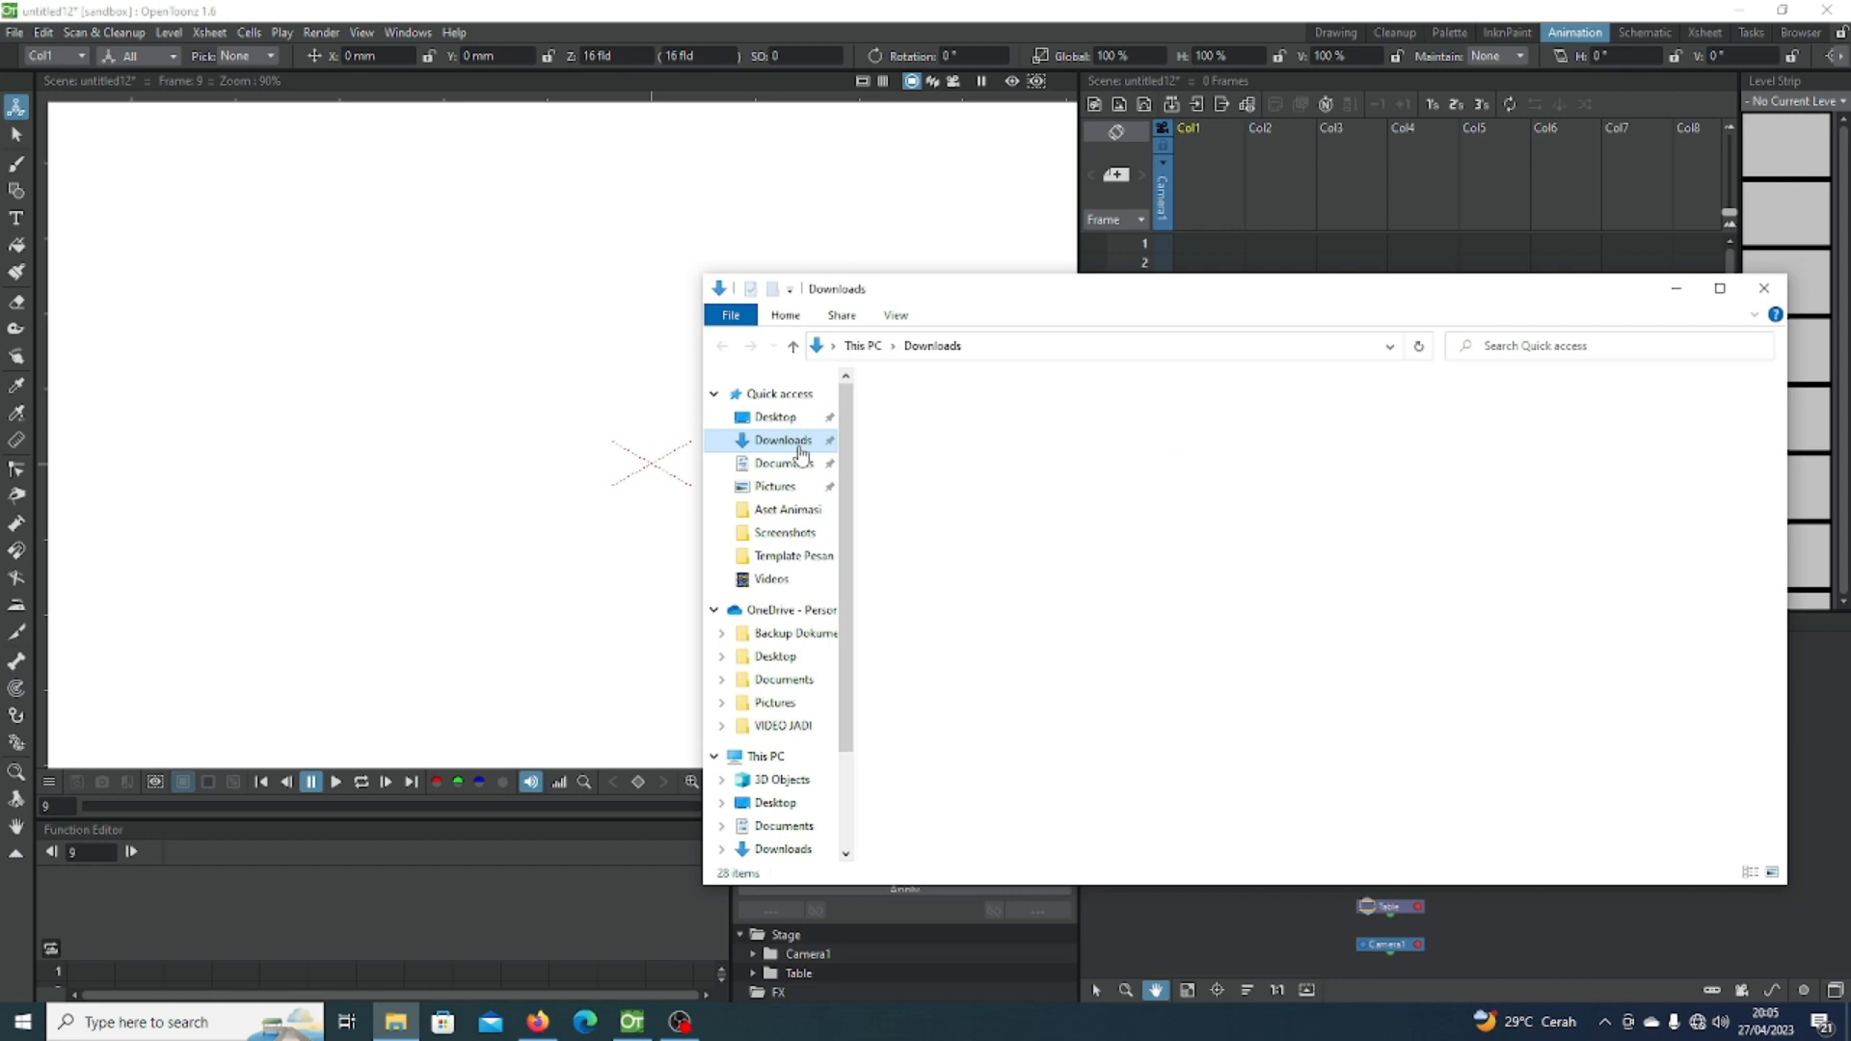
scroll(1349, 672, down, 5)
scroll(1350, 672, down, 3)
drag(1180, 617, 438, 482)
click(826, 545)
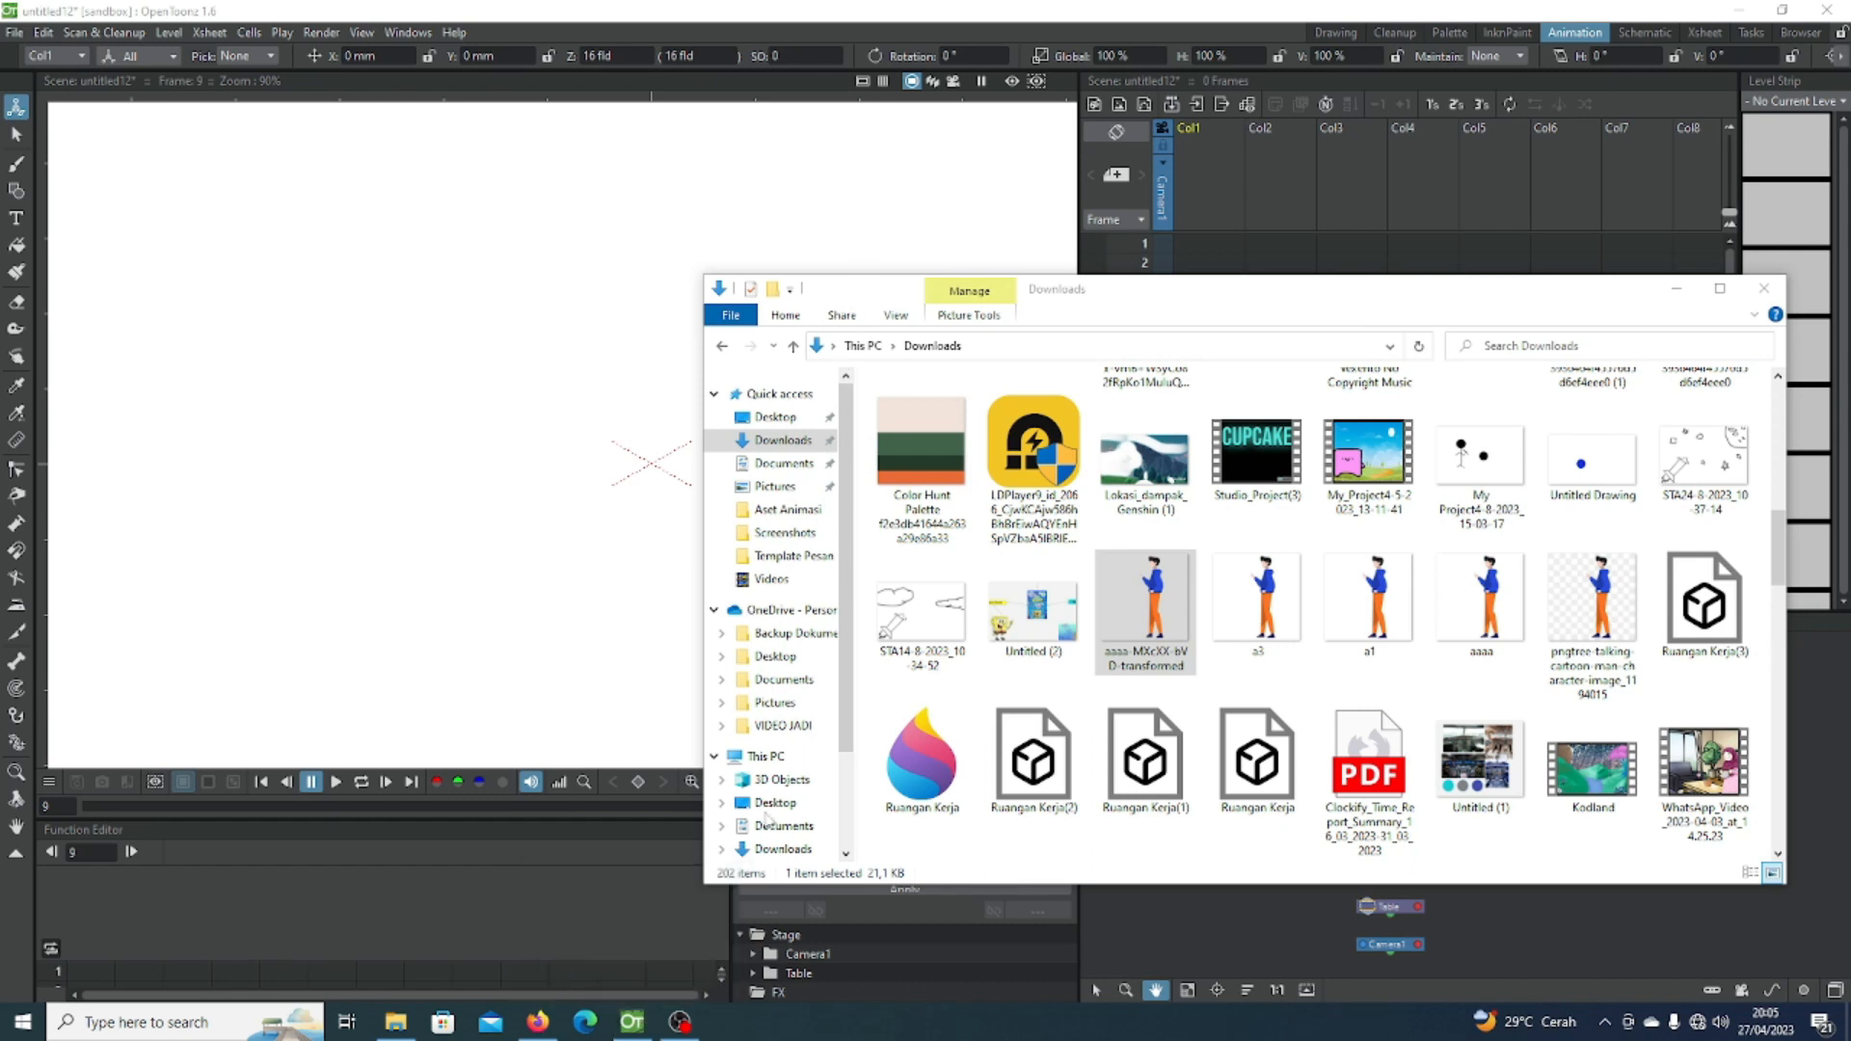
click(423, 961)
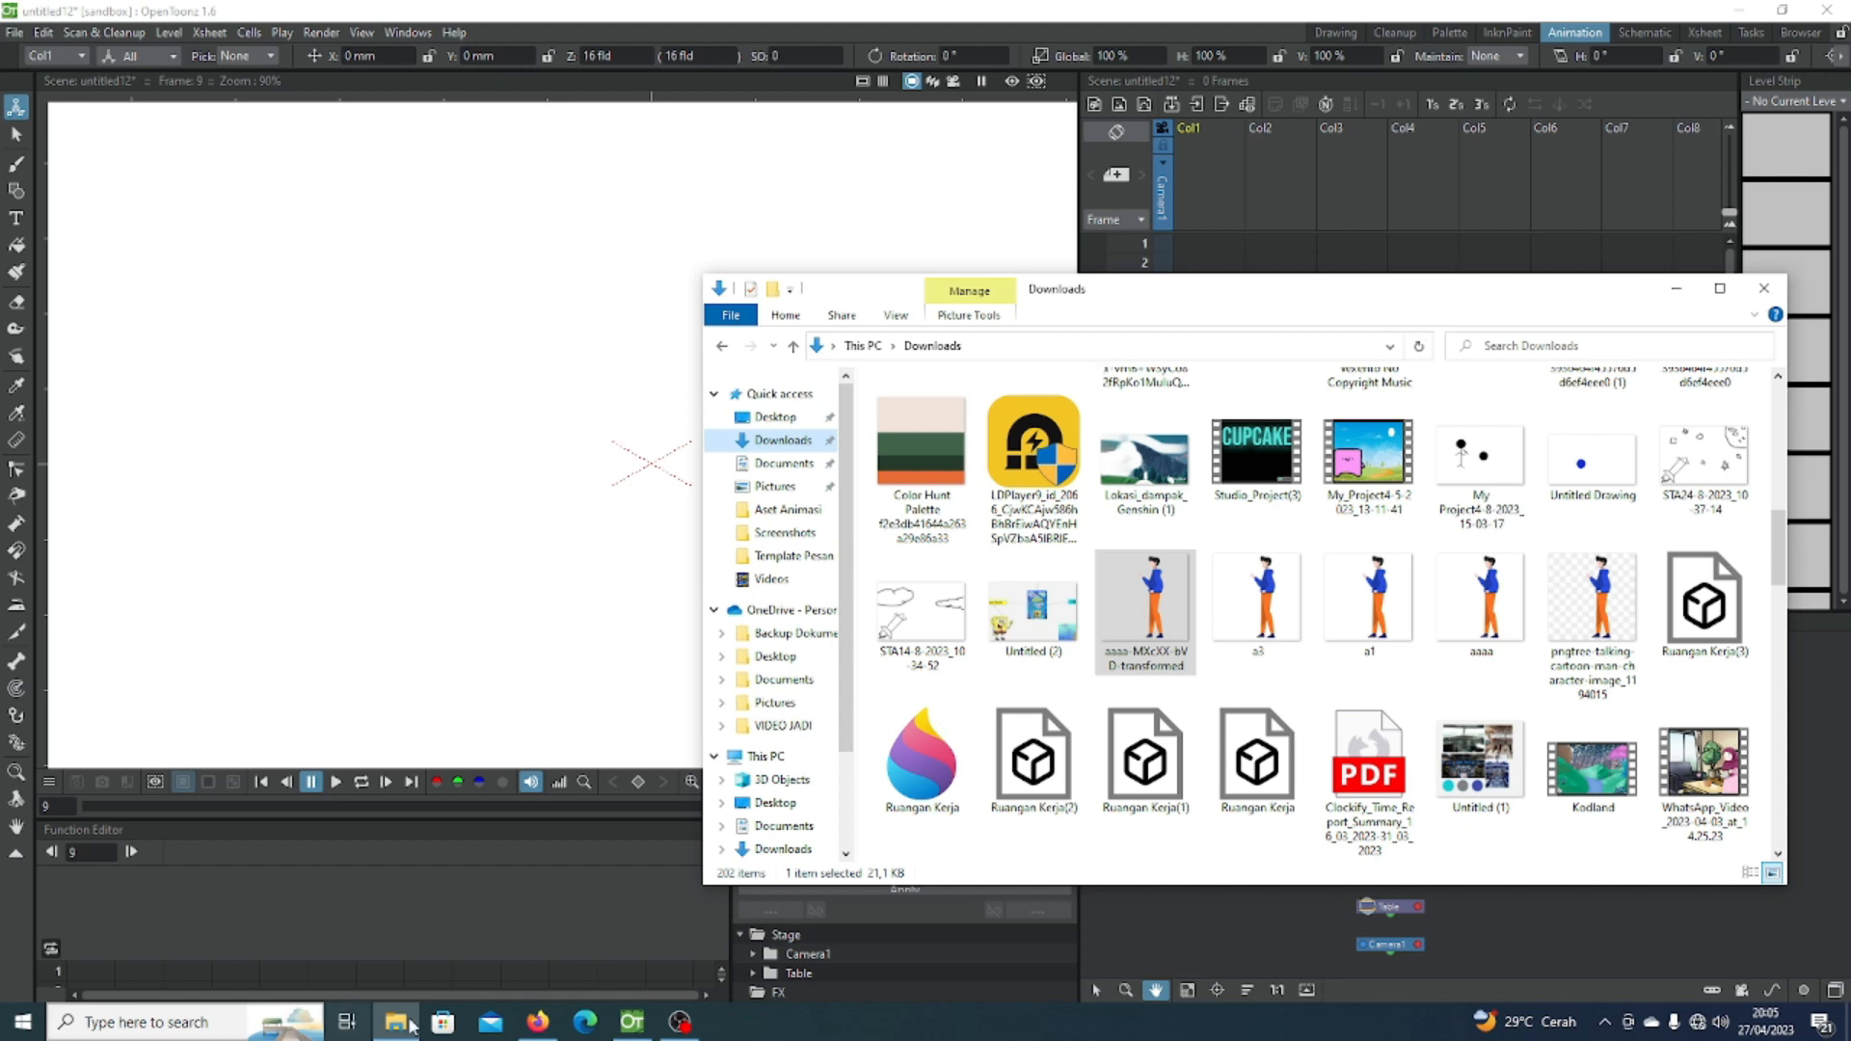
mouse_move(395, 1020)
click(480, 875)
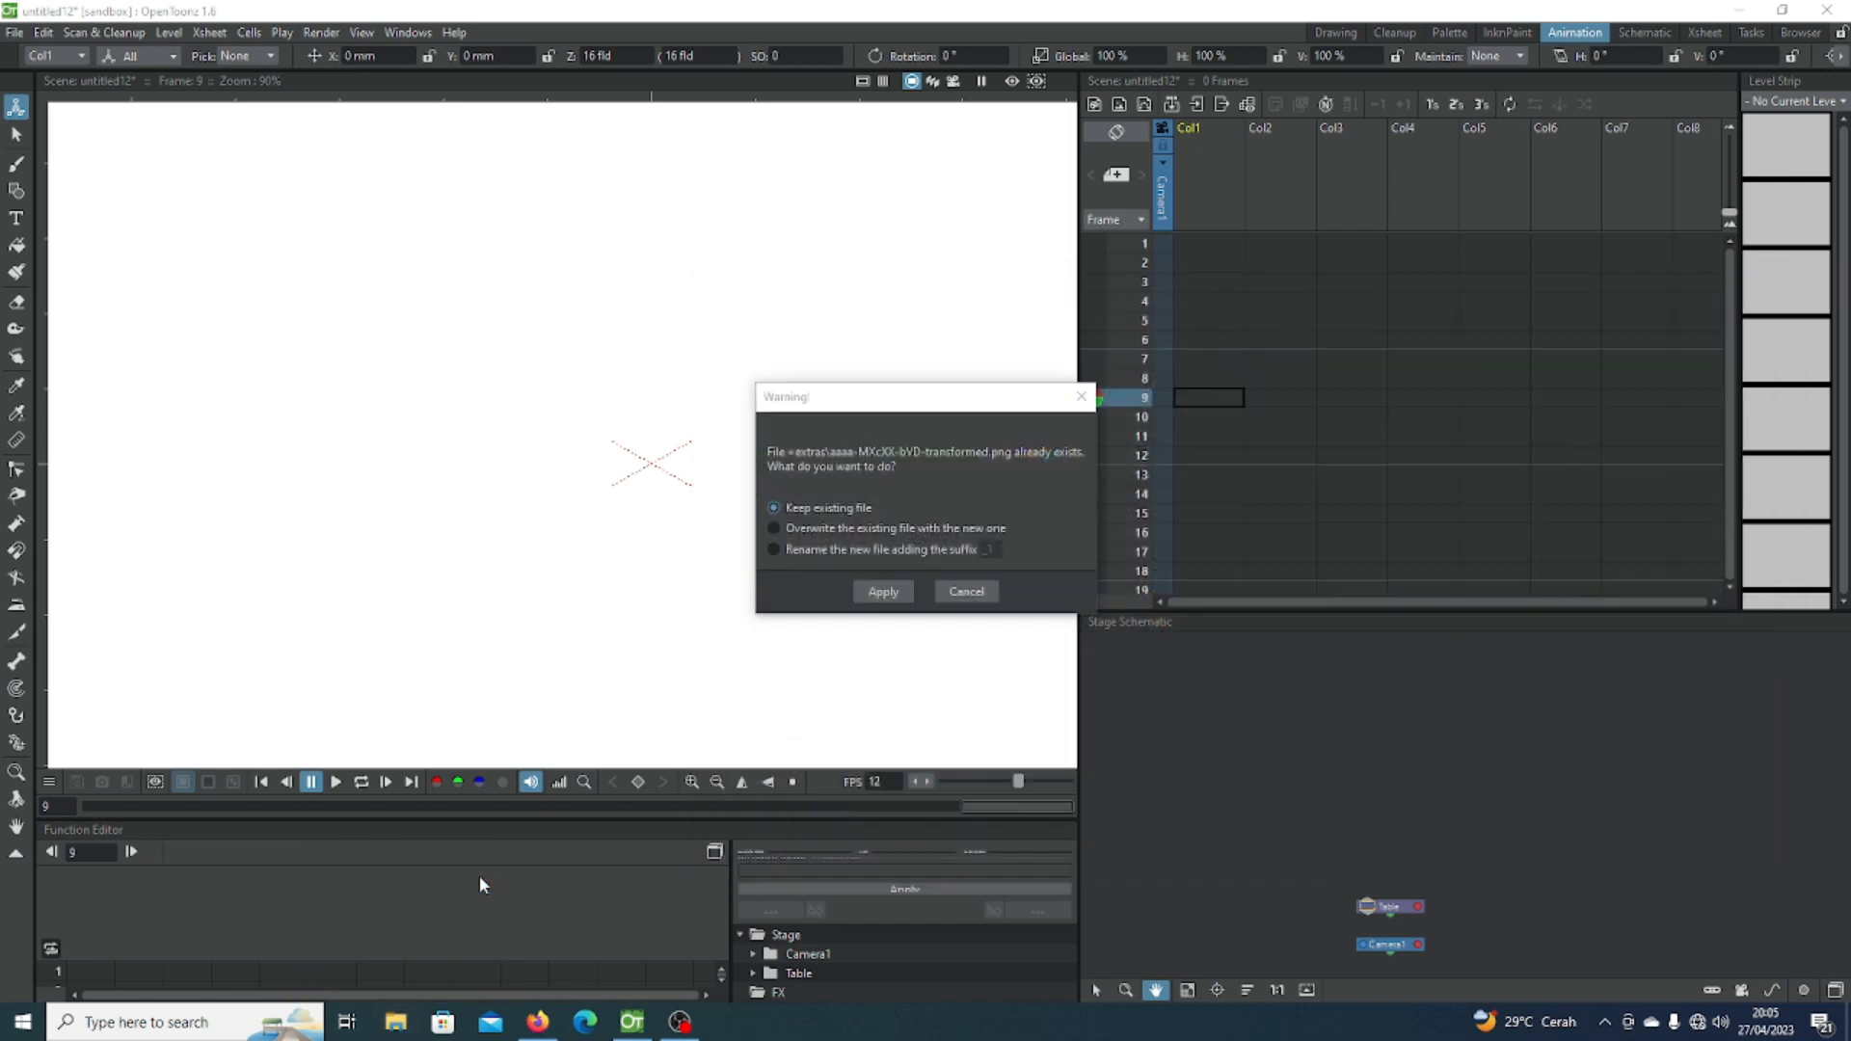
click(902, 590)
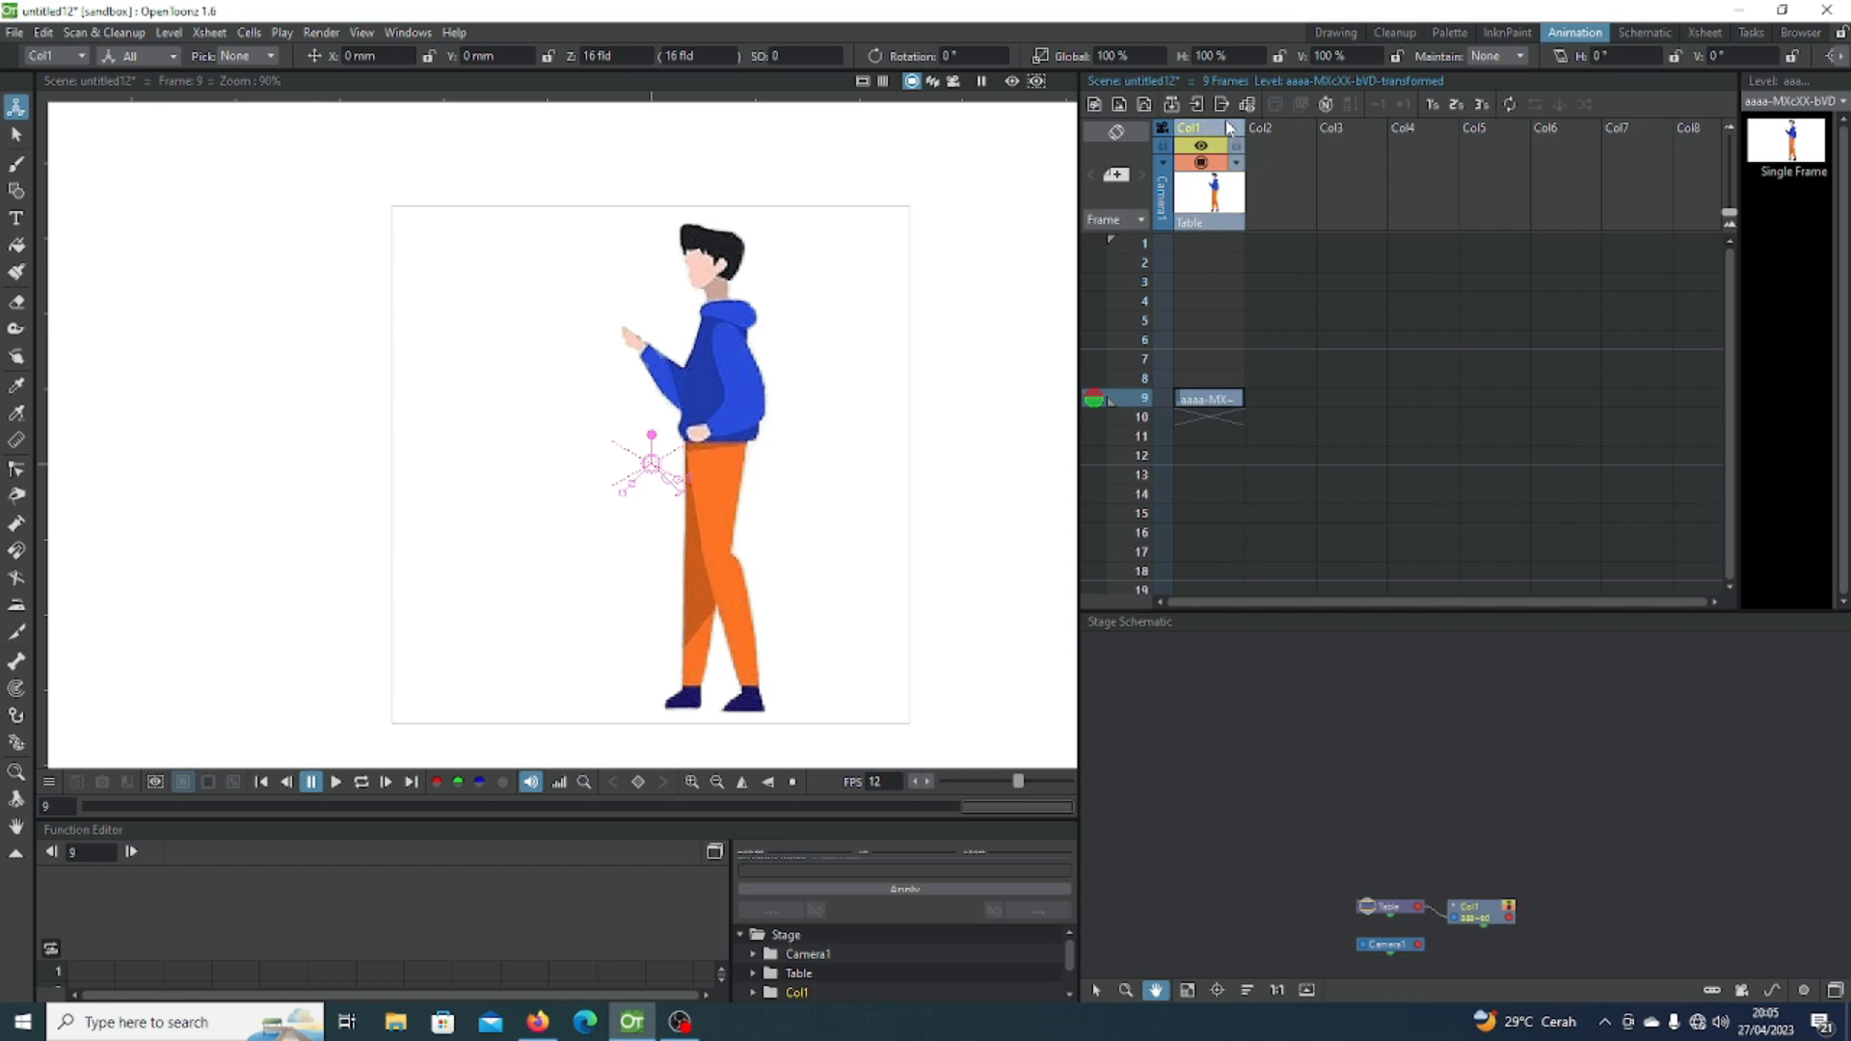
key(Delete)
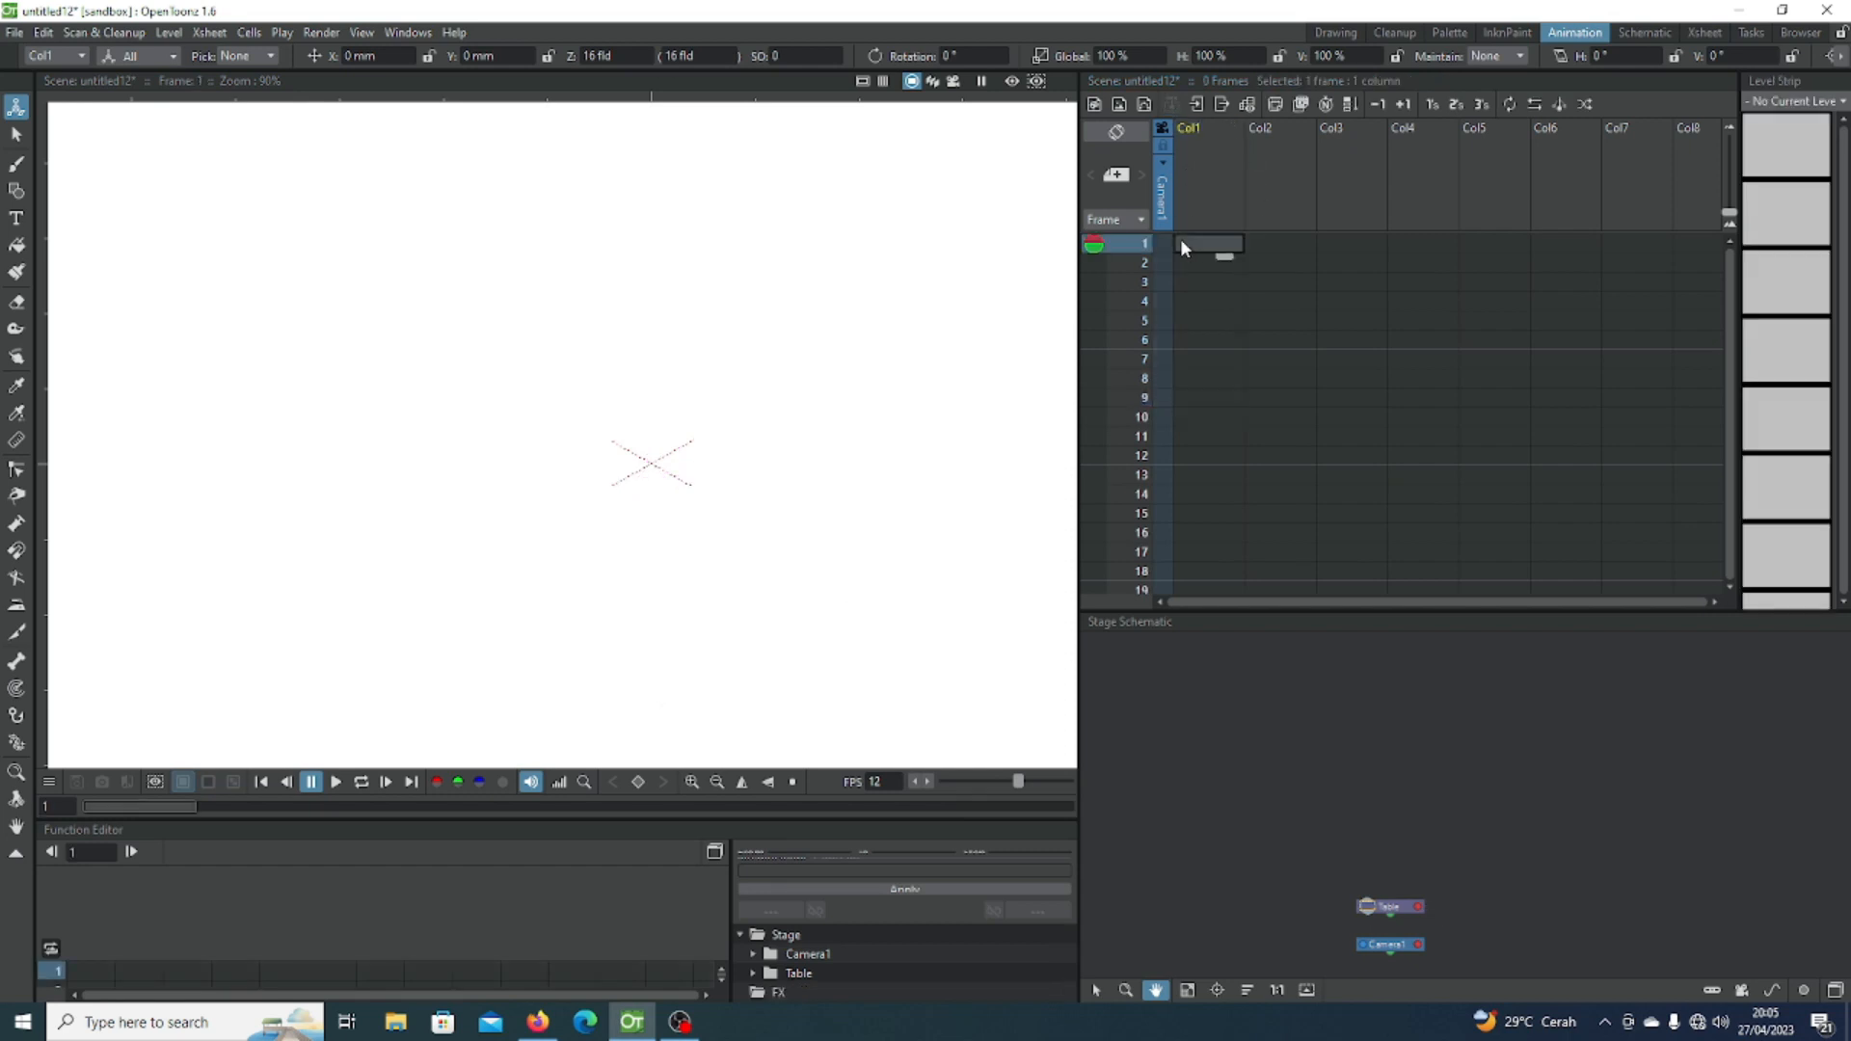
Step: Import the image aaaa-MXcXX-bVD-transformed from Downloads into Col1 at frame 1, keeping the existing file
click(393, 1020)
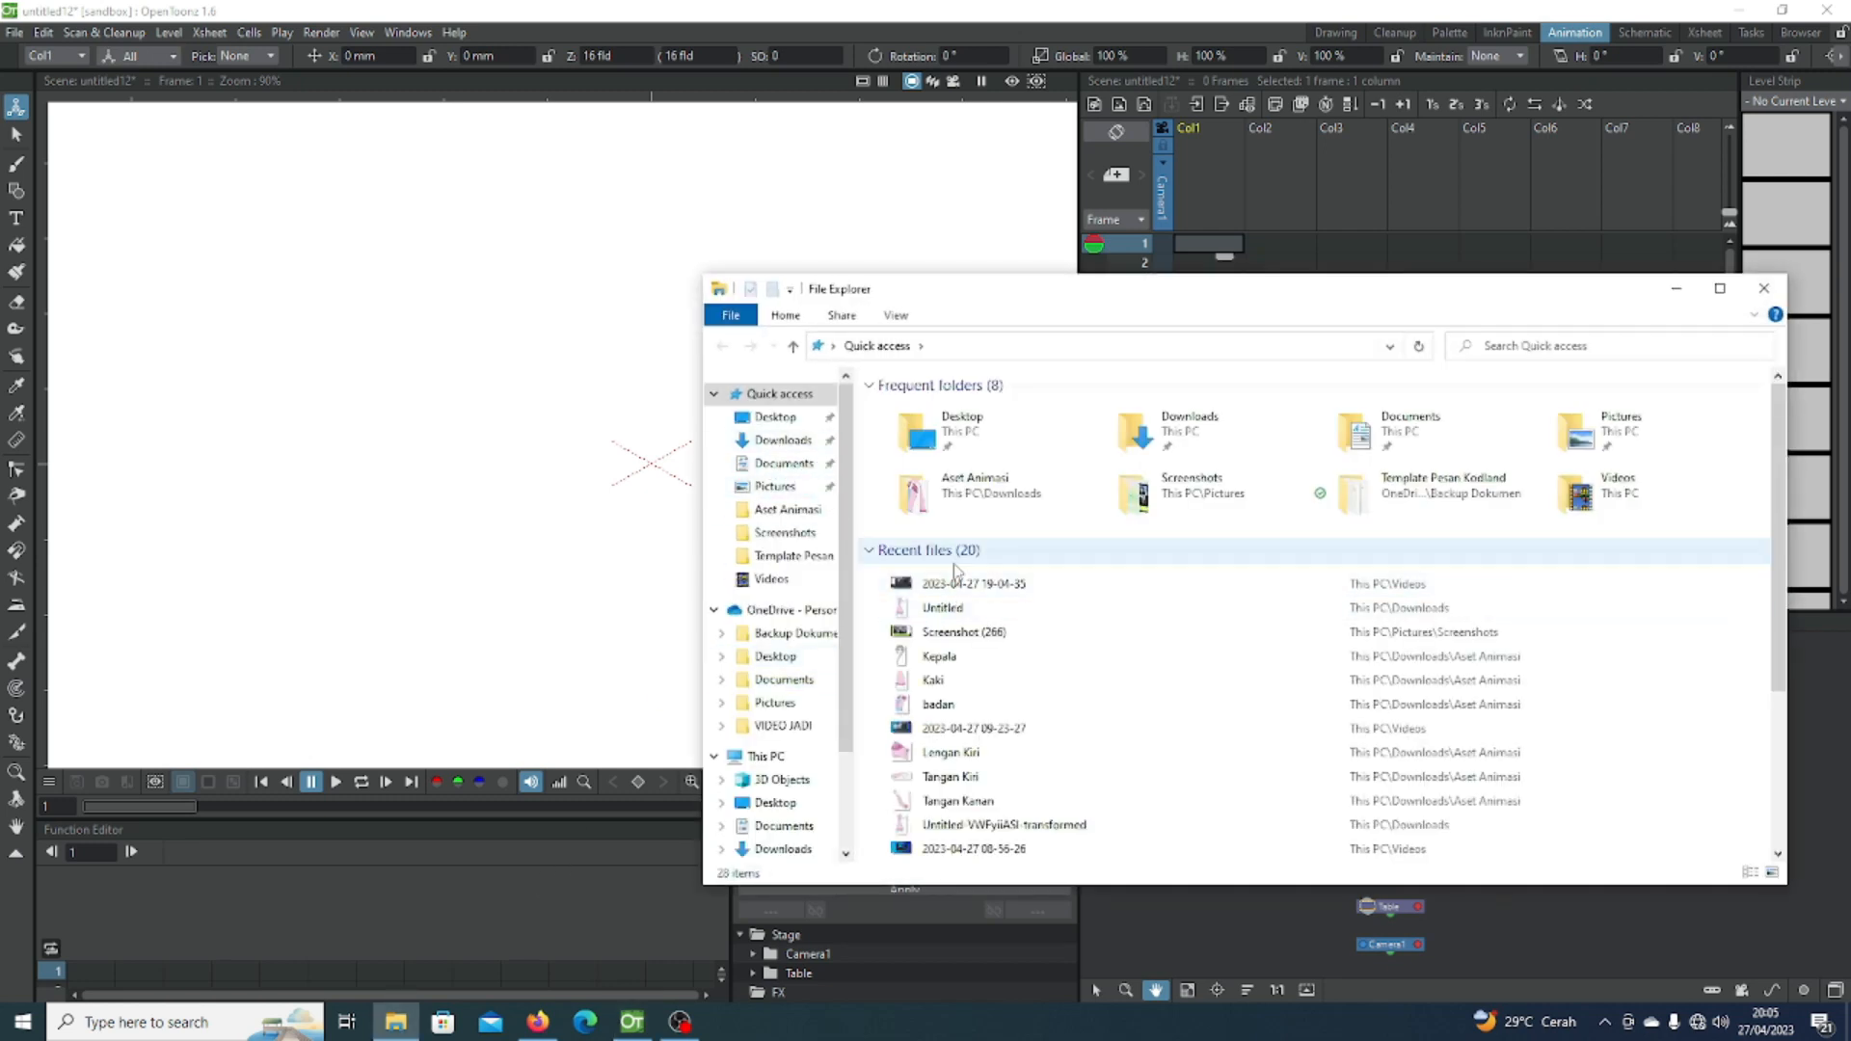
click(772, 441)
scroll(1154, 713, down, 10)
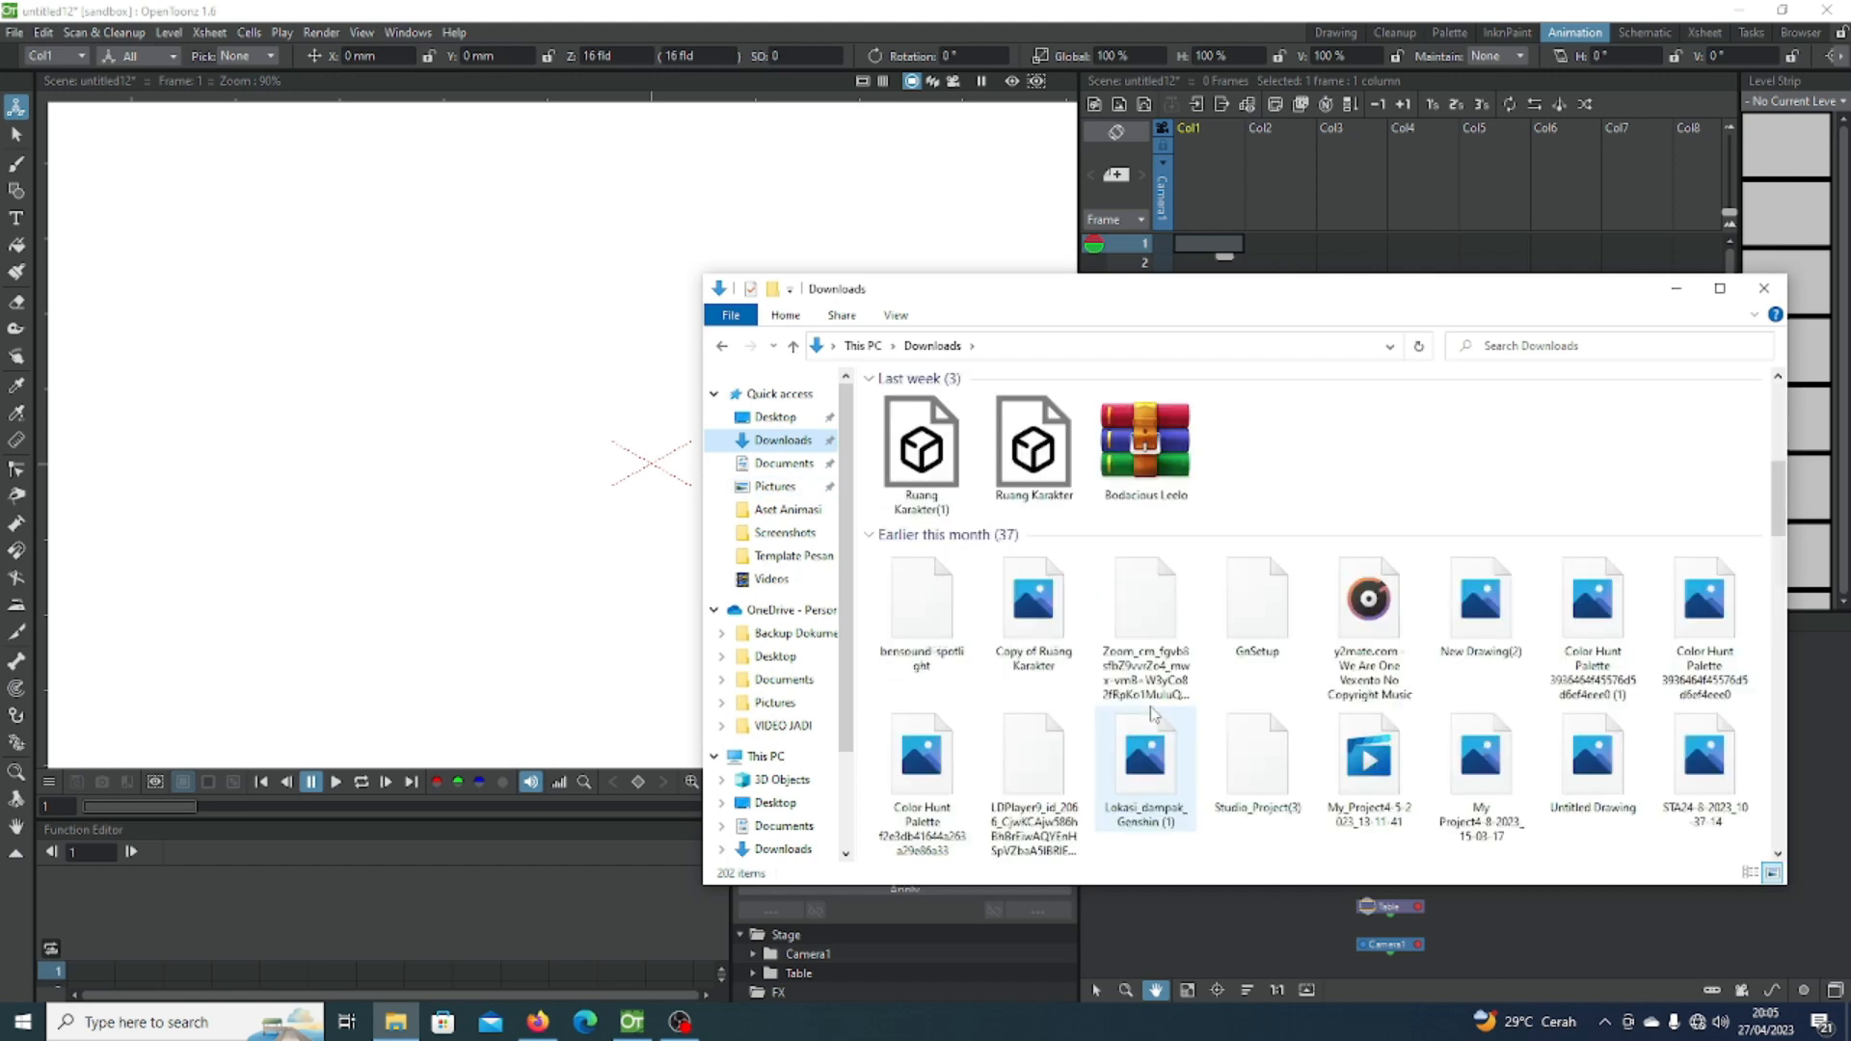
drag(1147, 607, 525, 516)
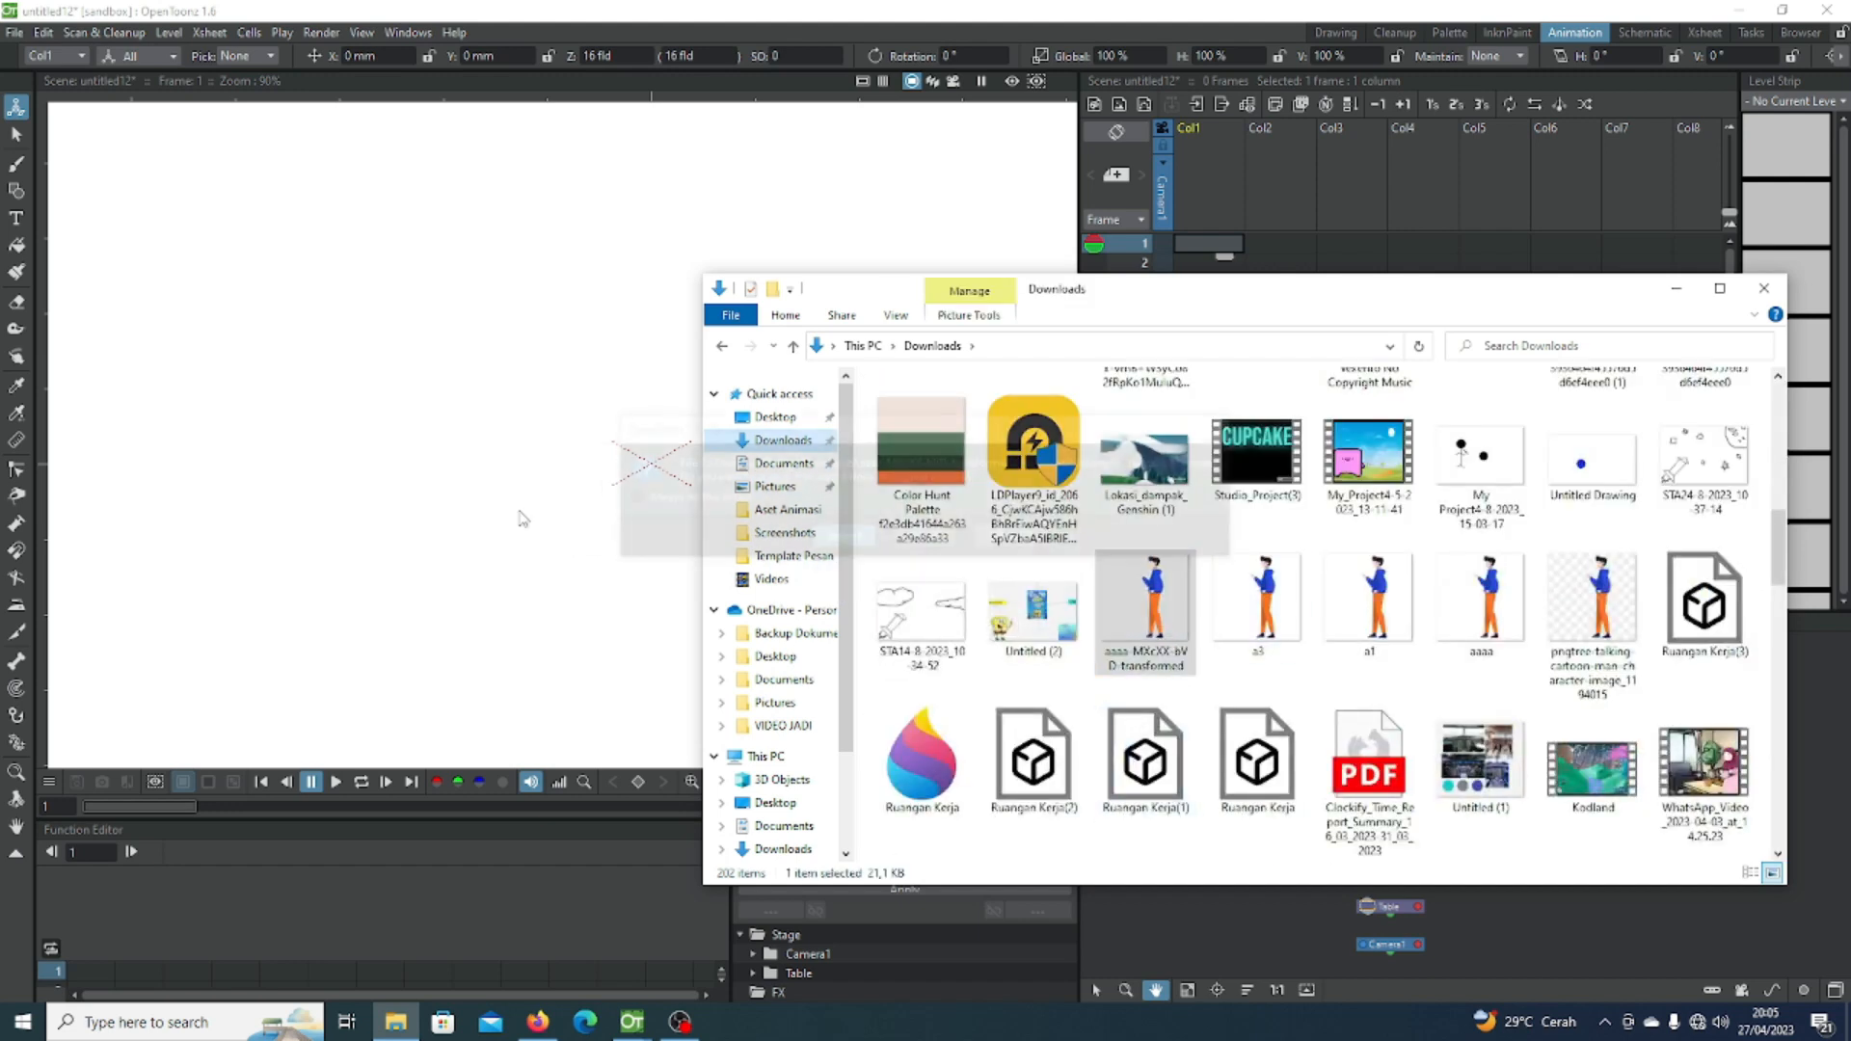
click(843, 545)
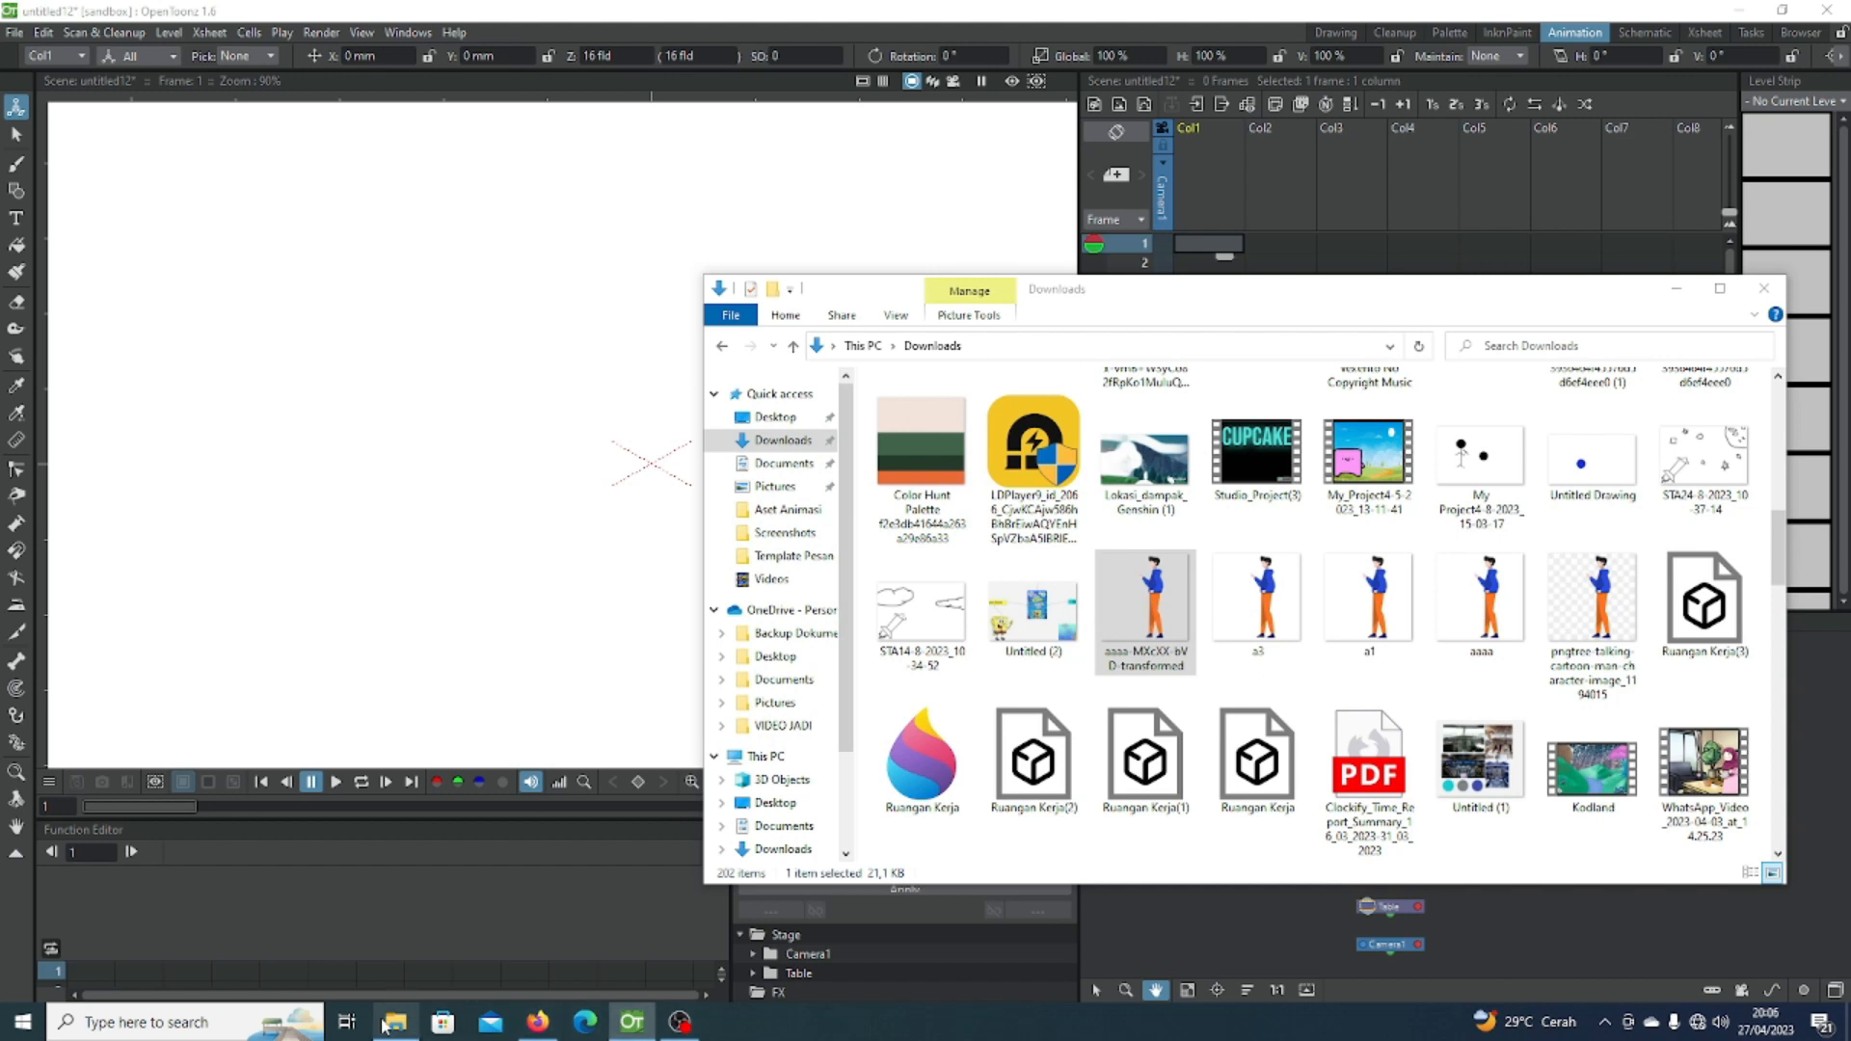
mouse_move(395, 1022)
click(483, 883)
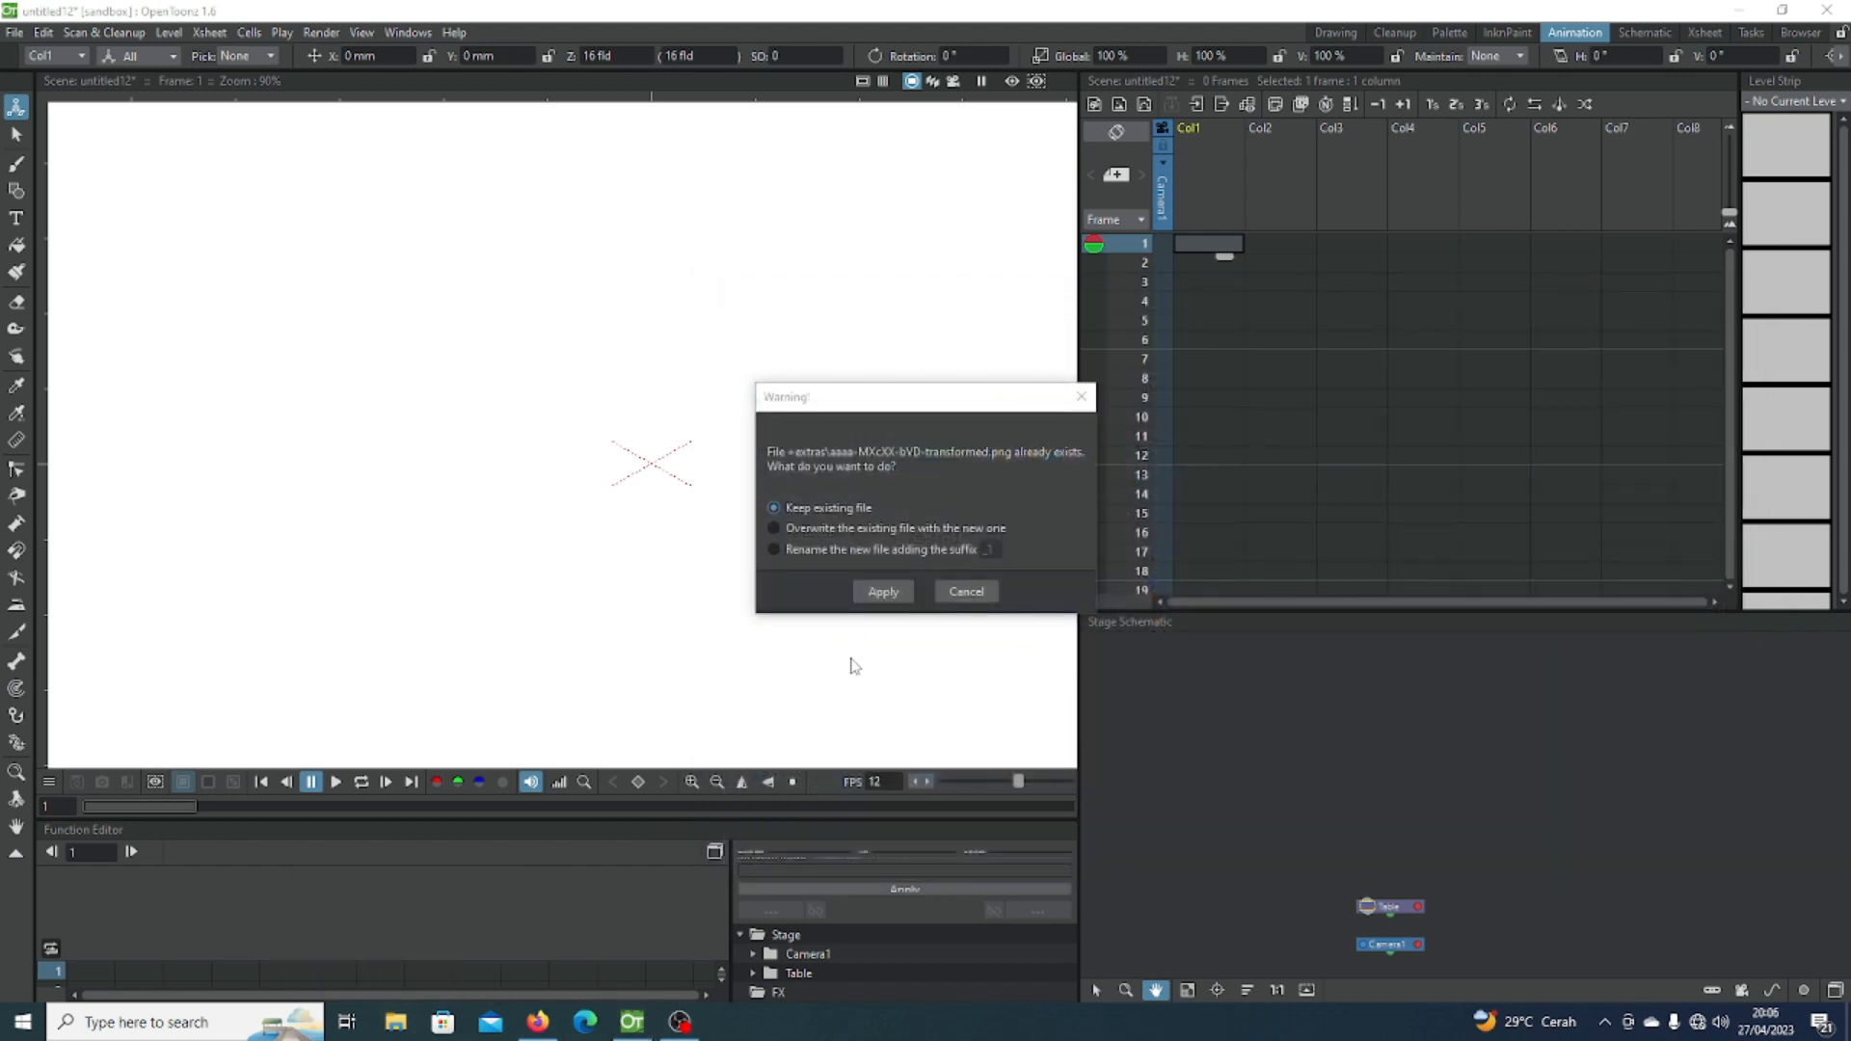
click(887, 594)
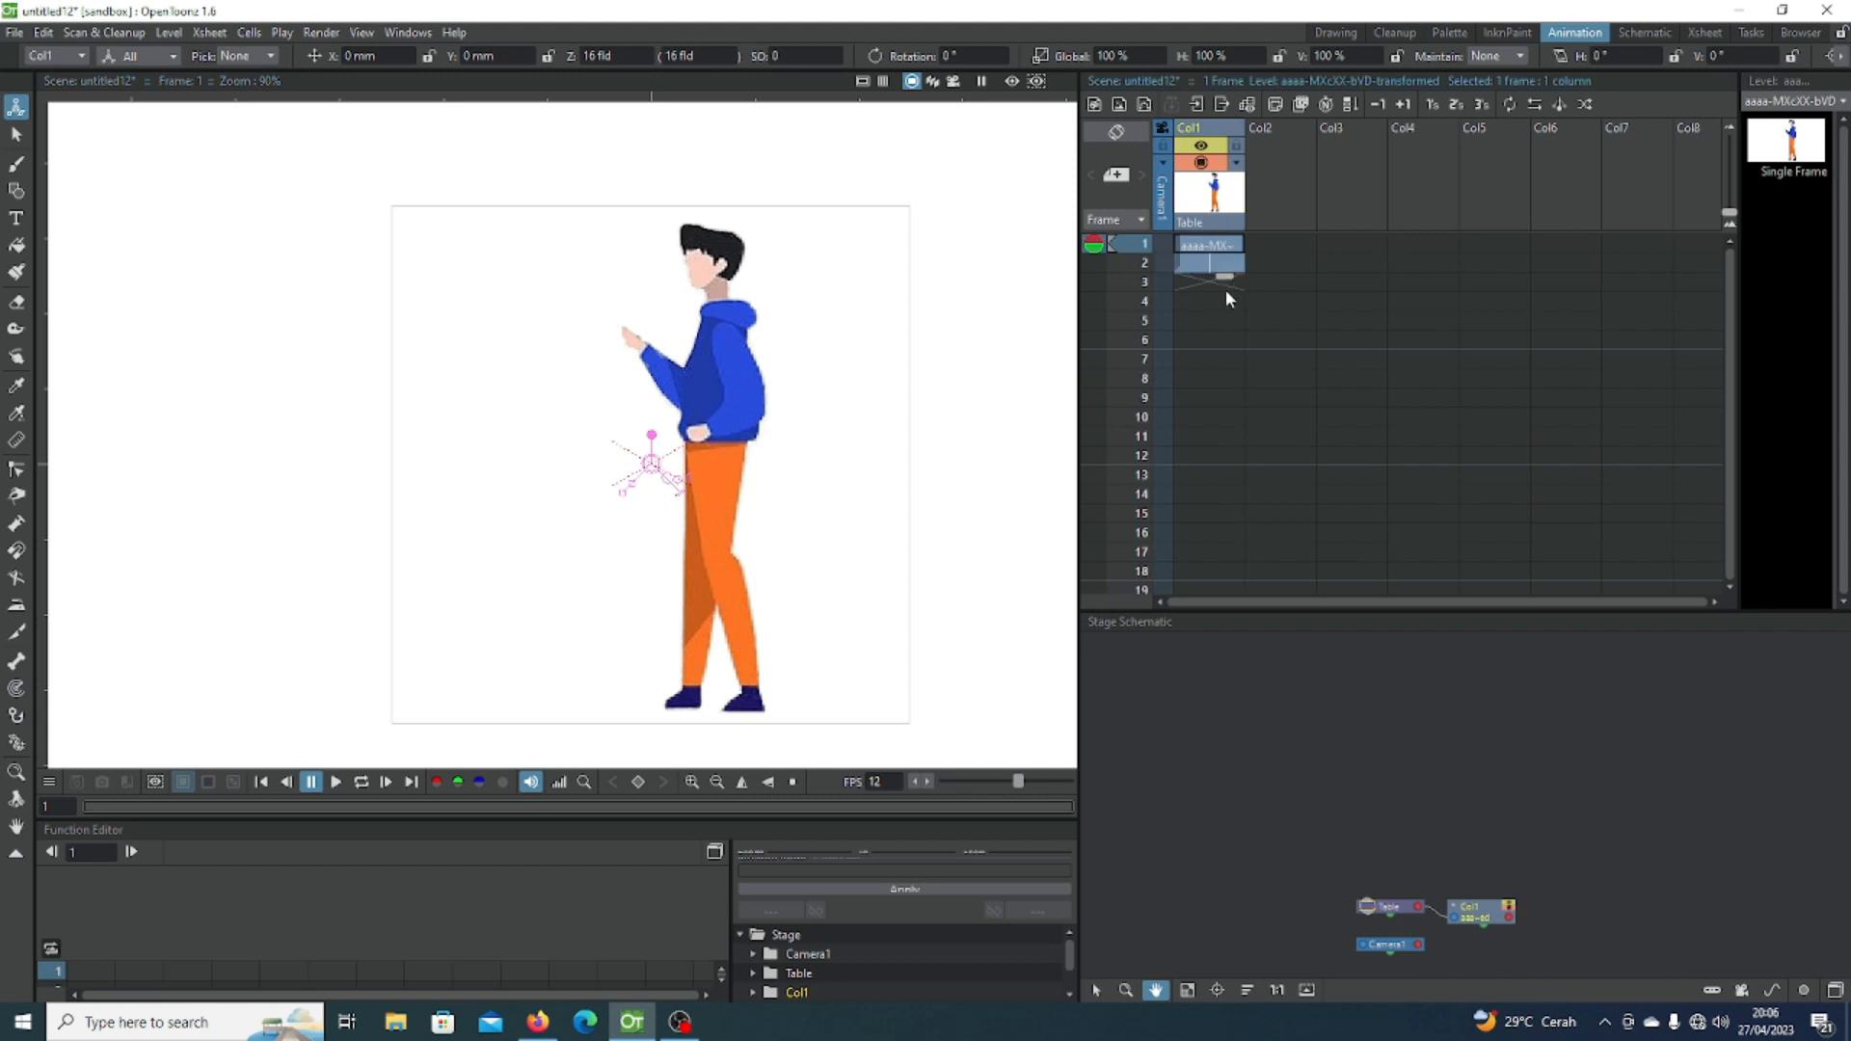
Step: Extend the character image in Col1 through frame 12 and select its first frame
drag(1228, 297, 1231, 364)
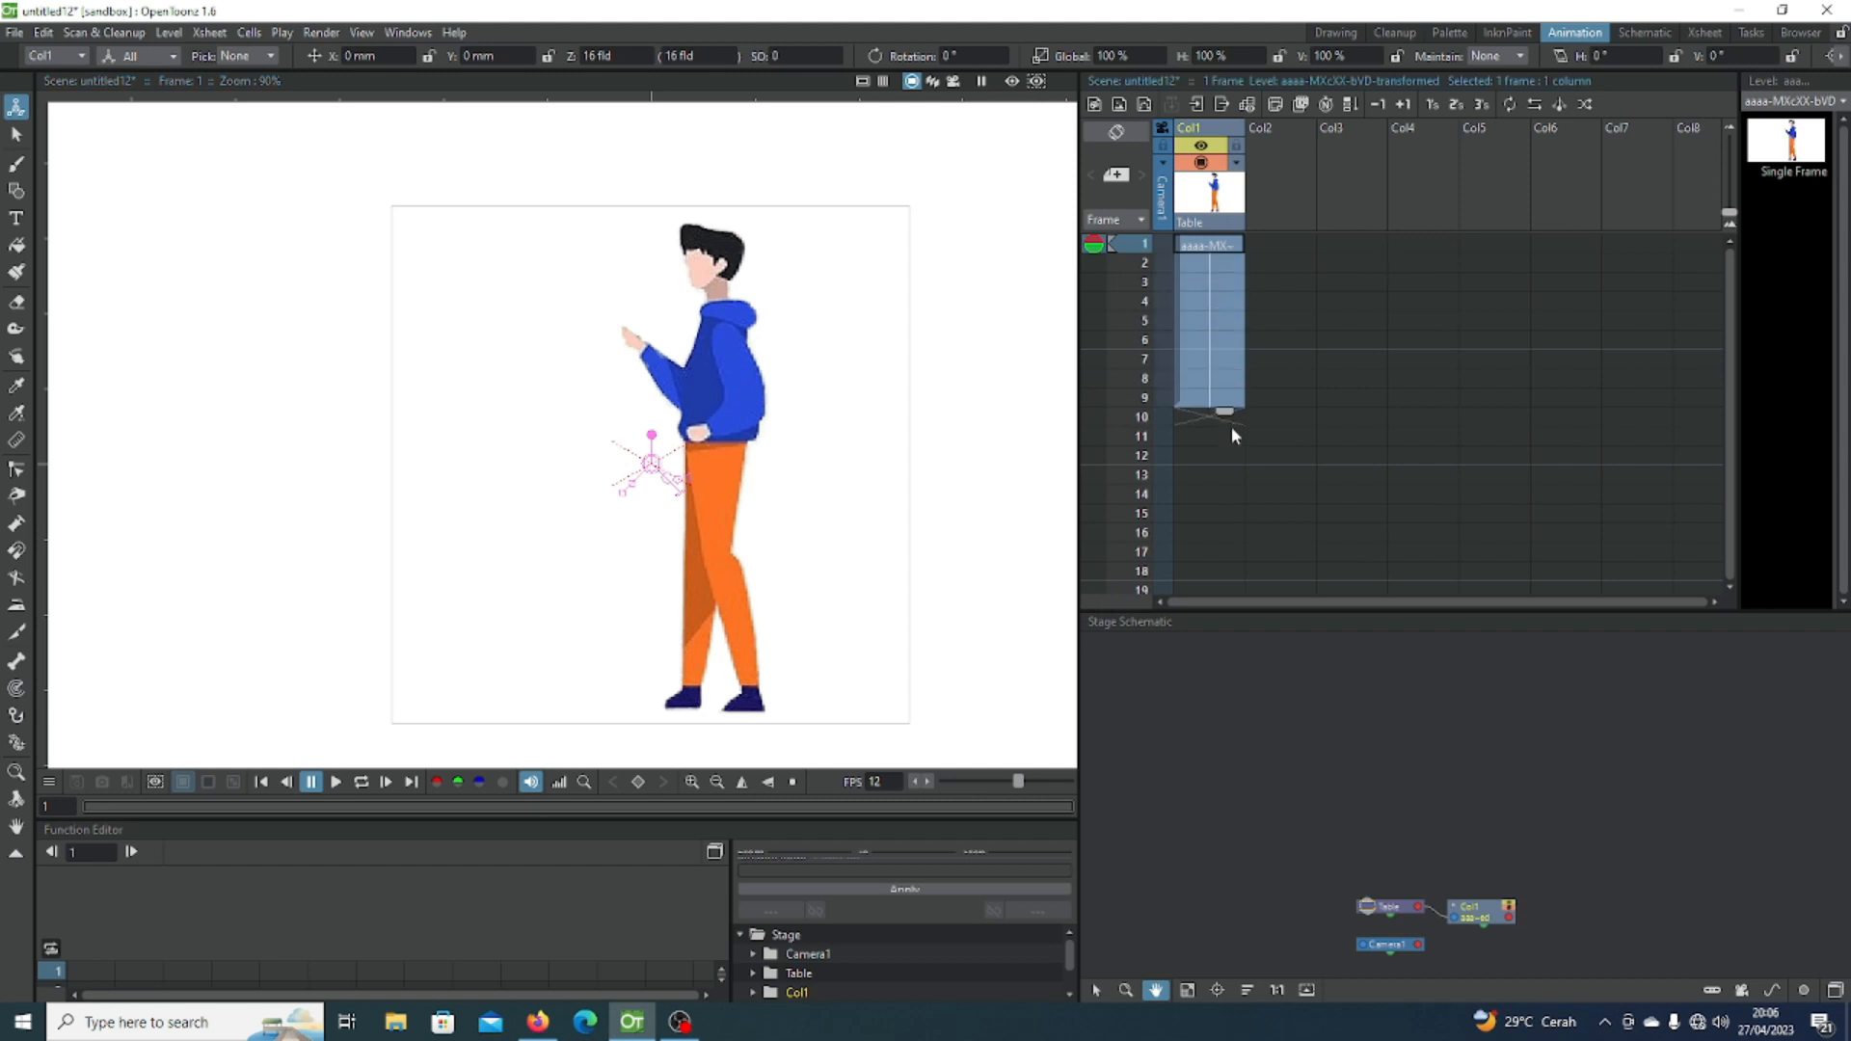
drag(1230, 474, 1227, 469)
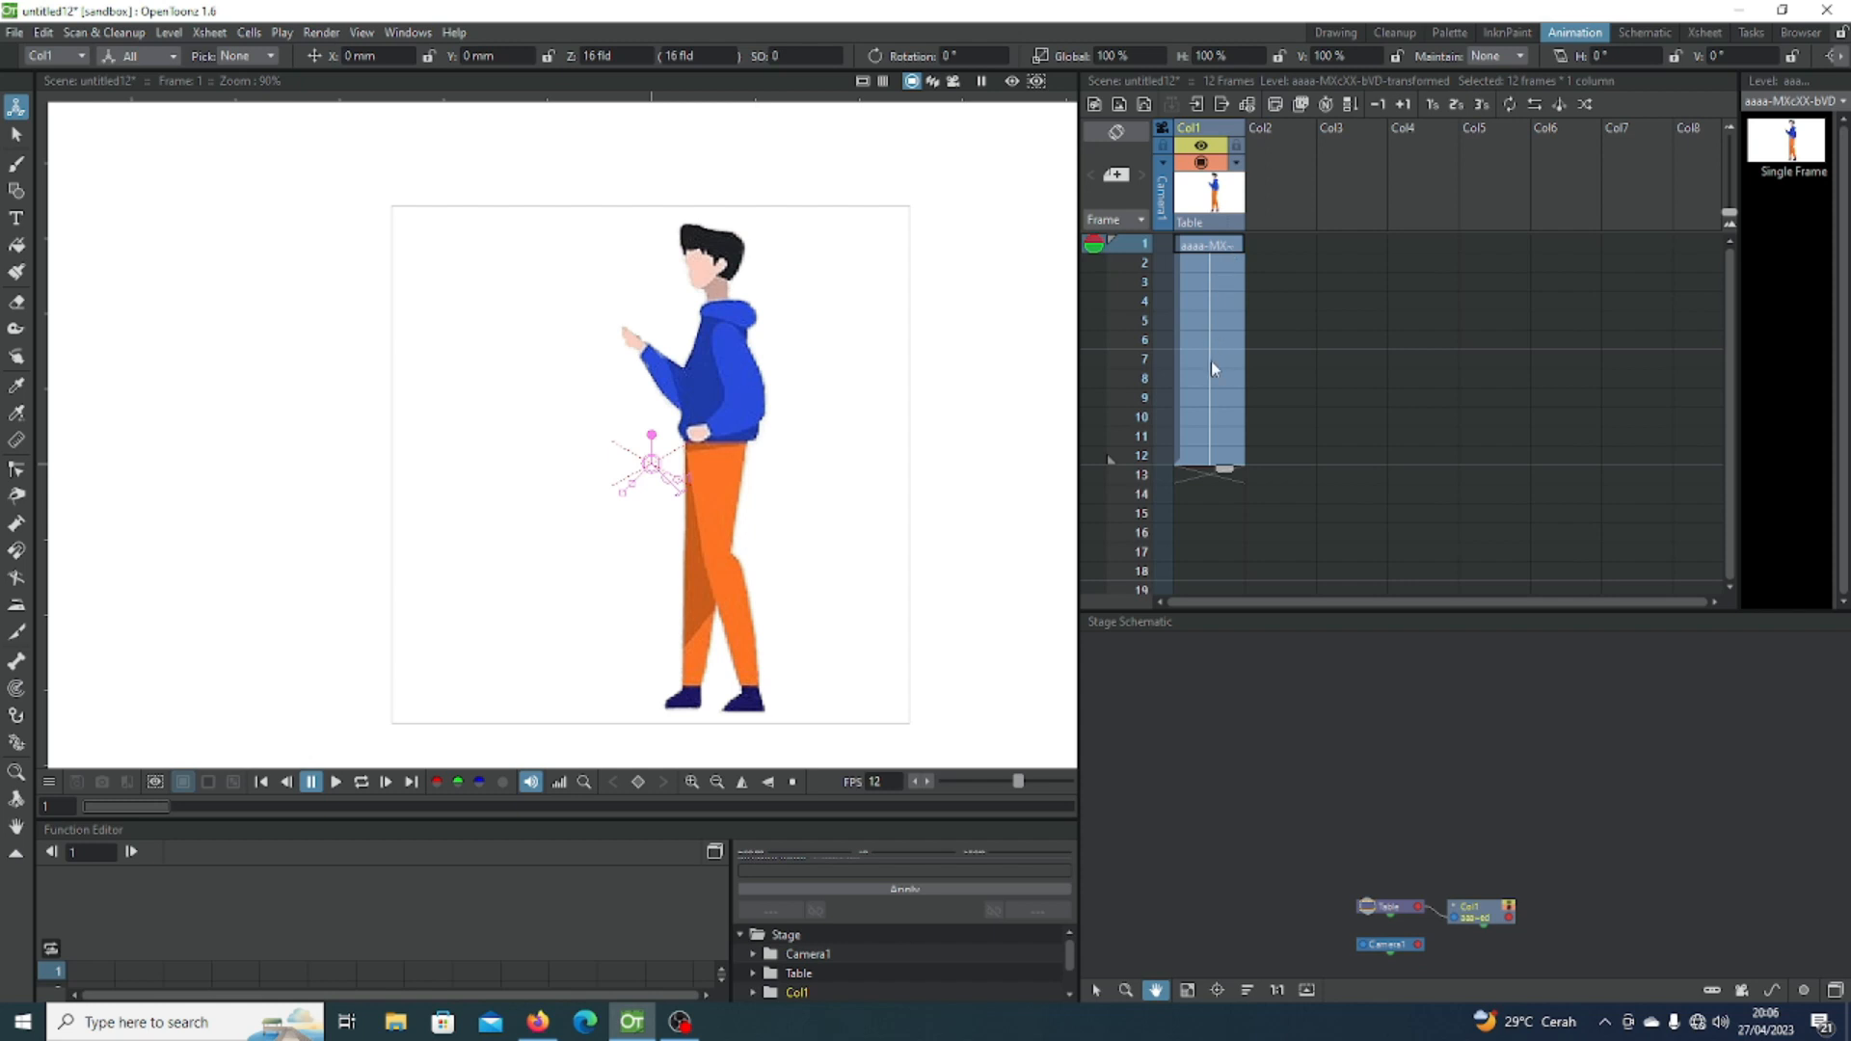
click(1214, 248)
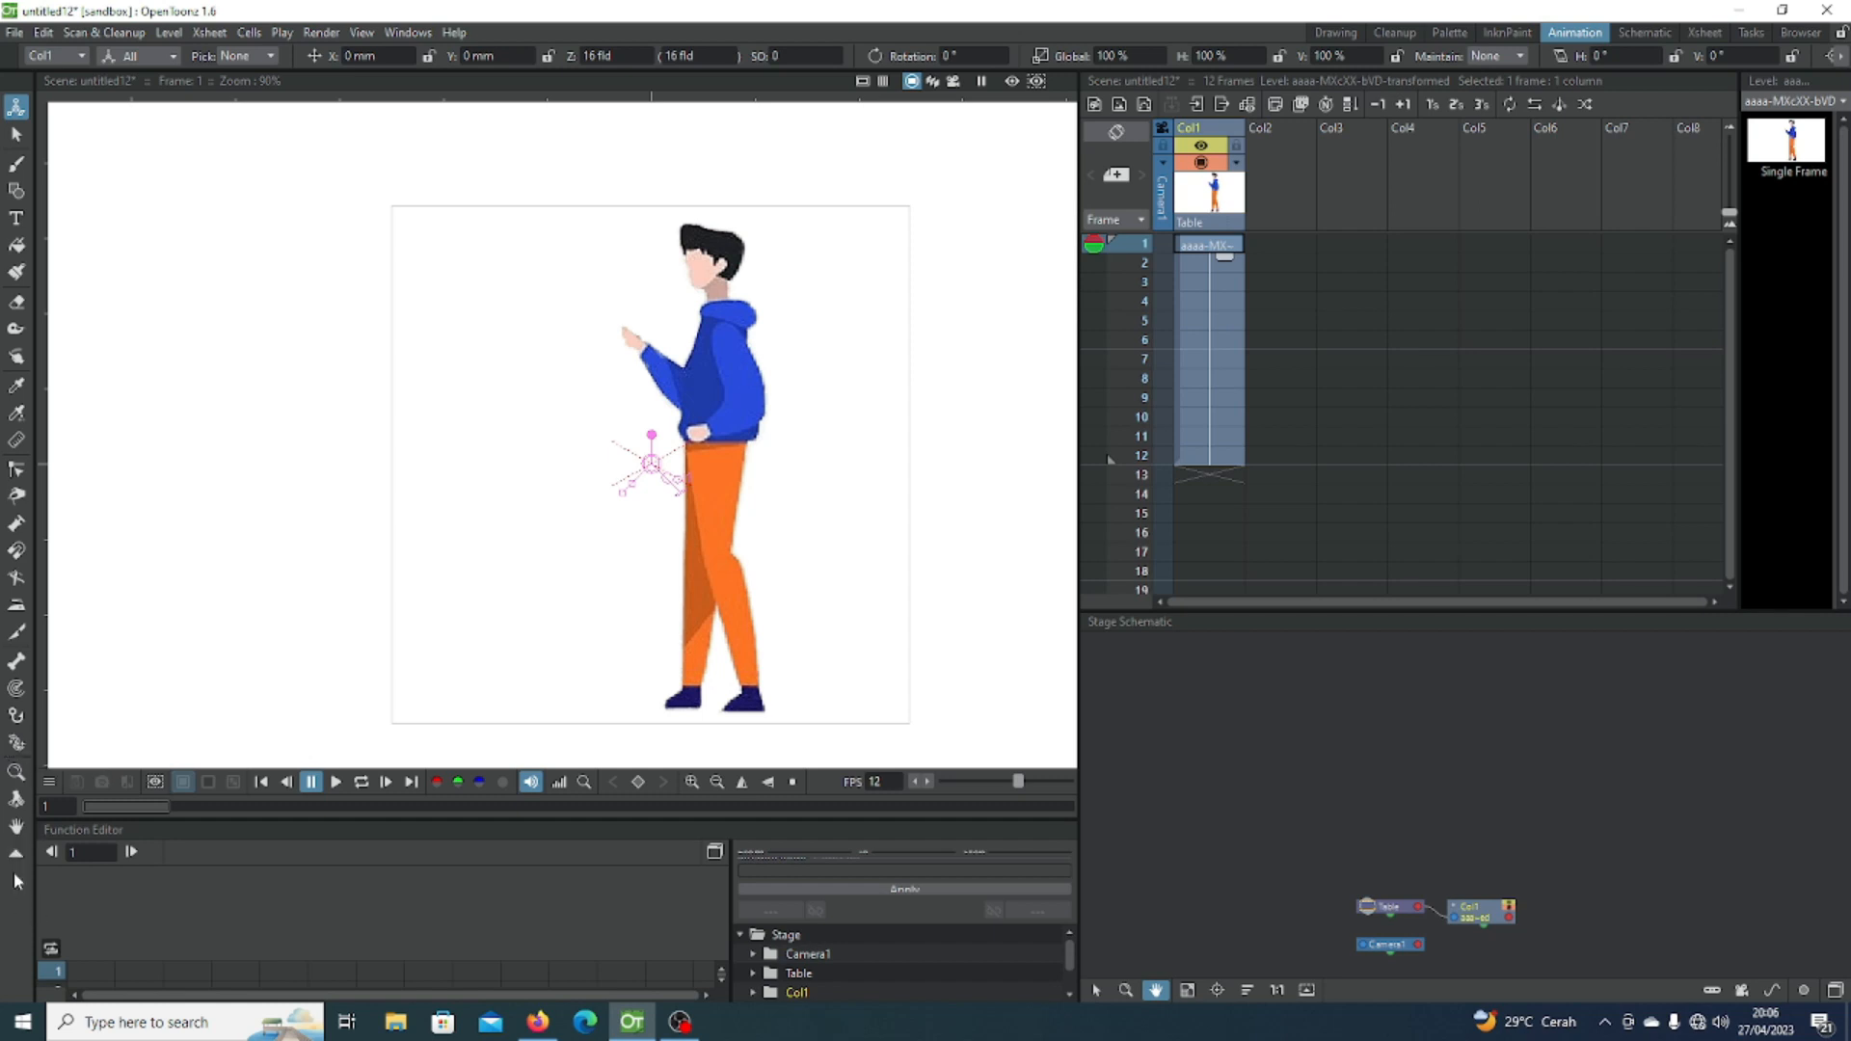
Step: Create a Plastic tool mesh for the Col1 character with 5.08 mm edge length and a 5-pixel margin
click(16, 743)
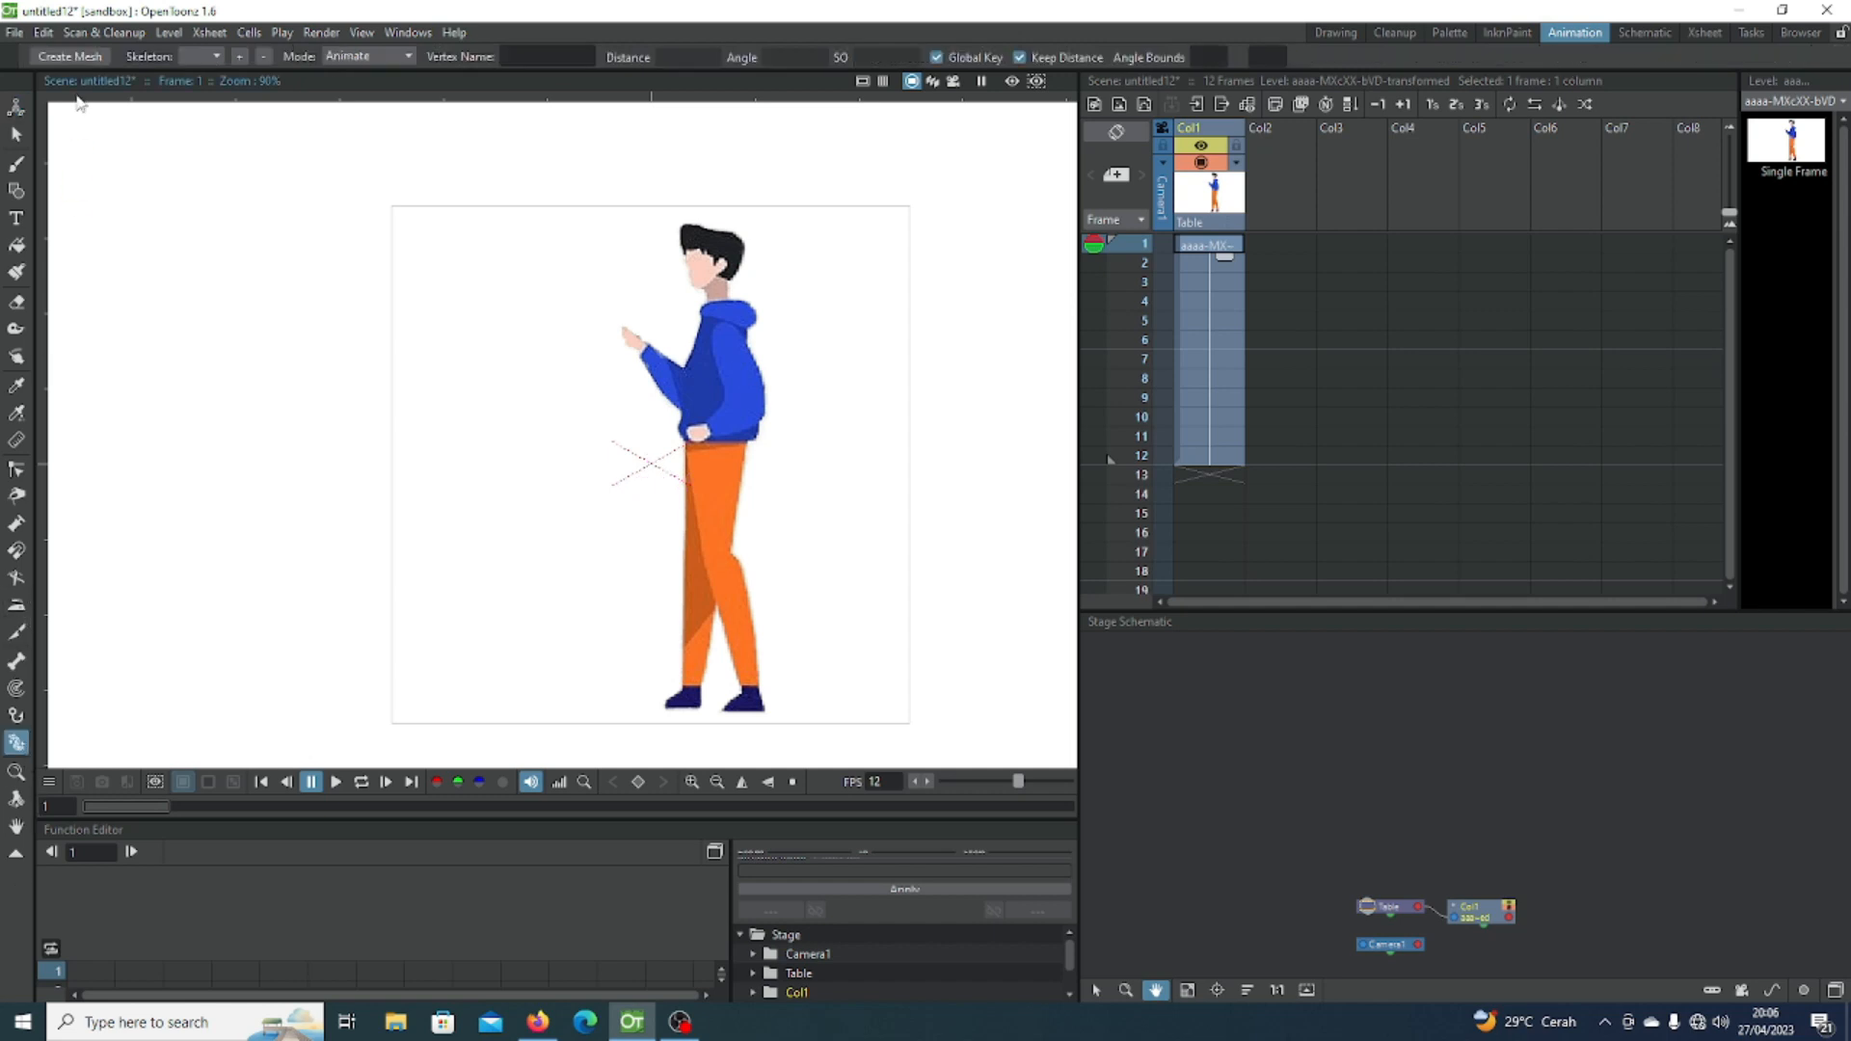
click(81, 59)
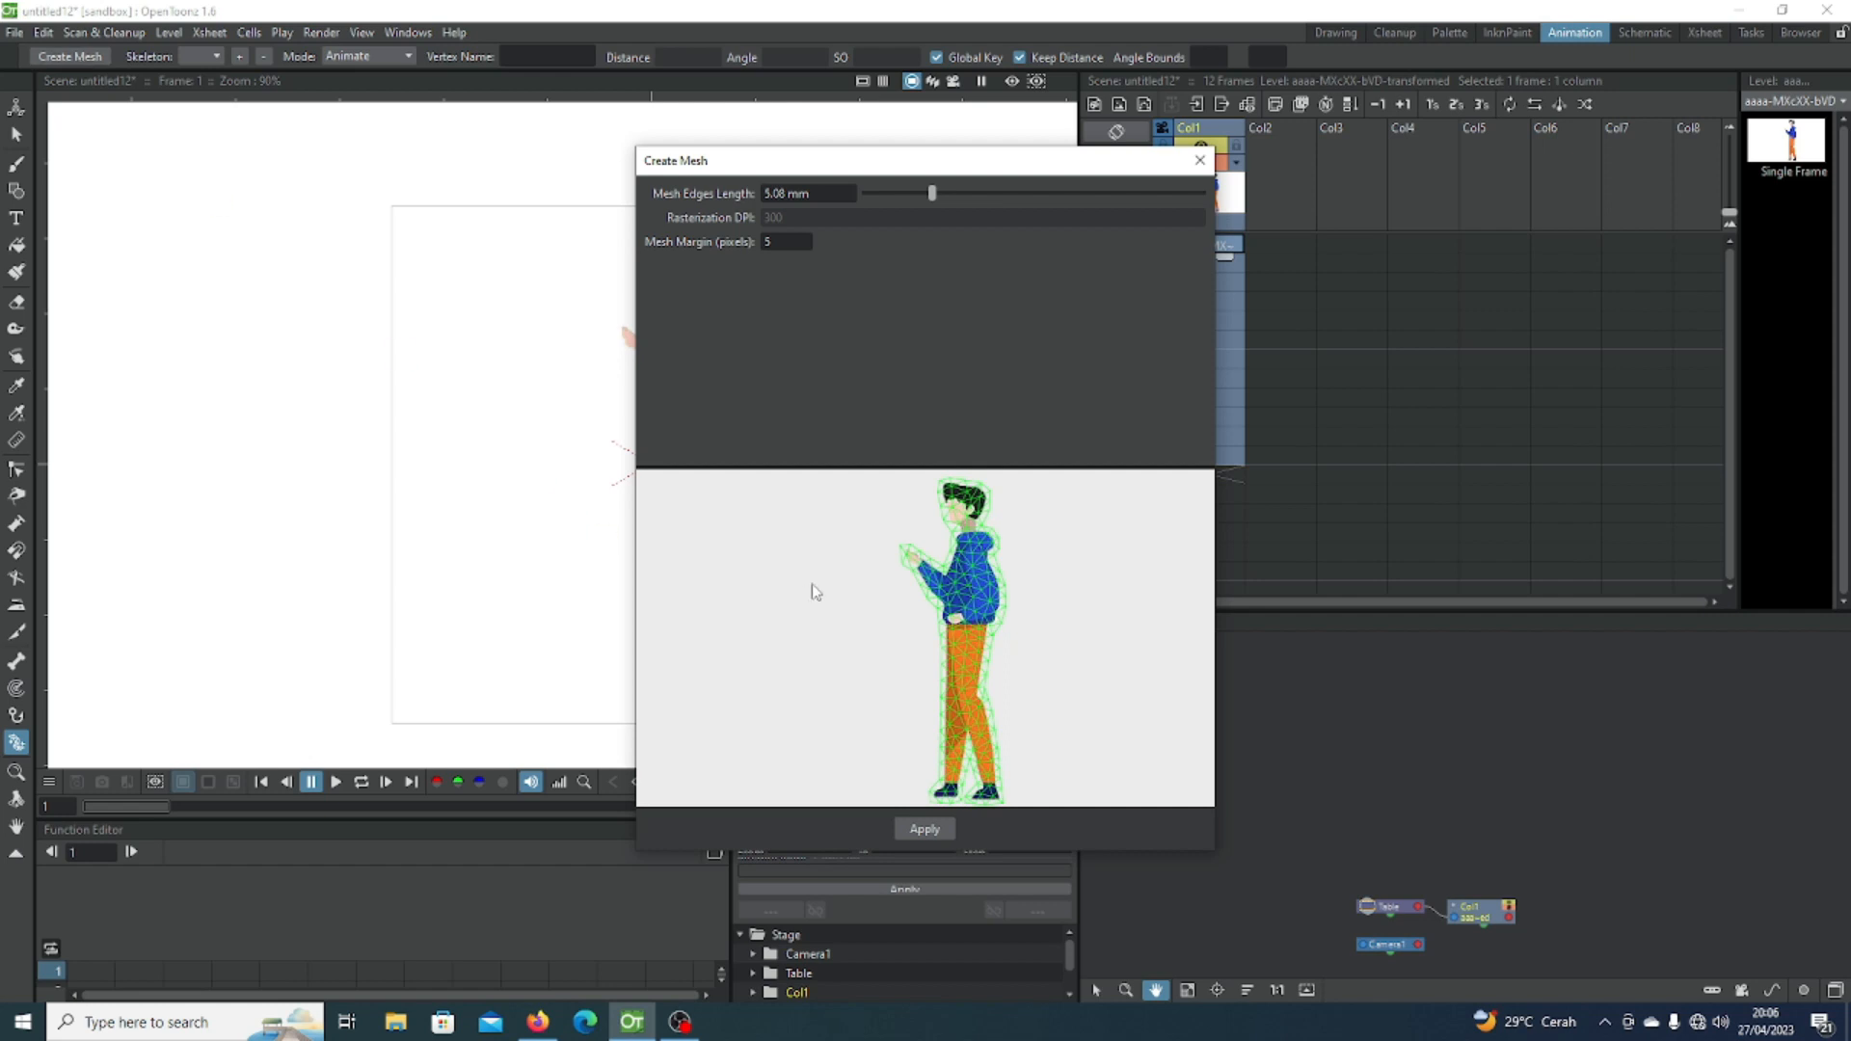
click(924, 829)
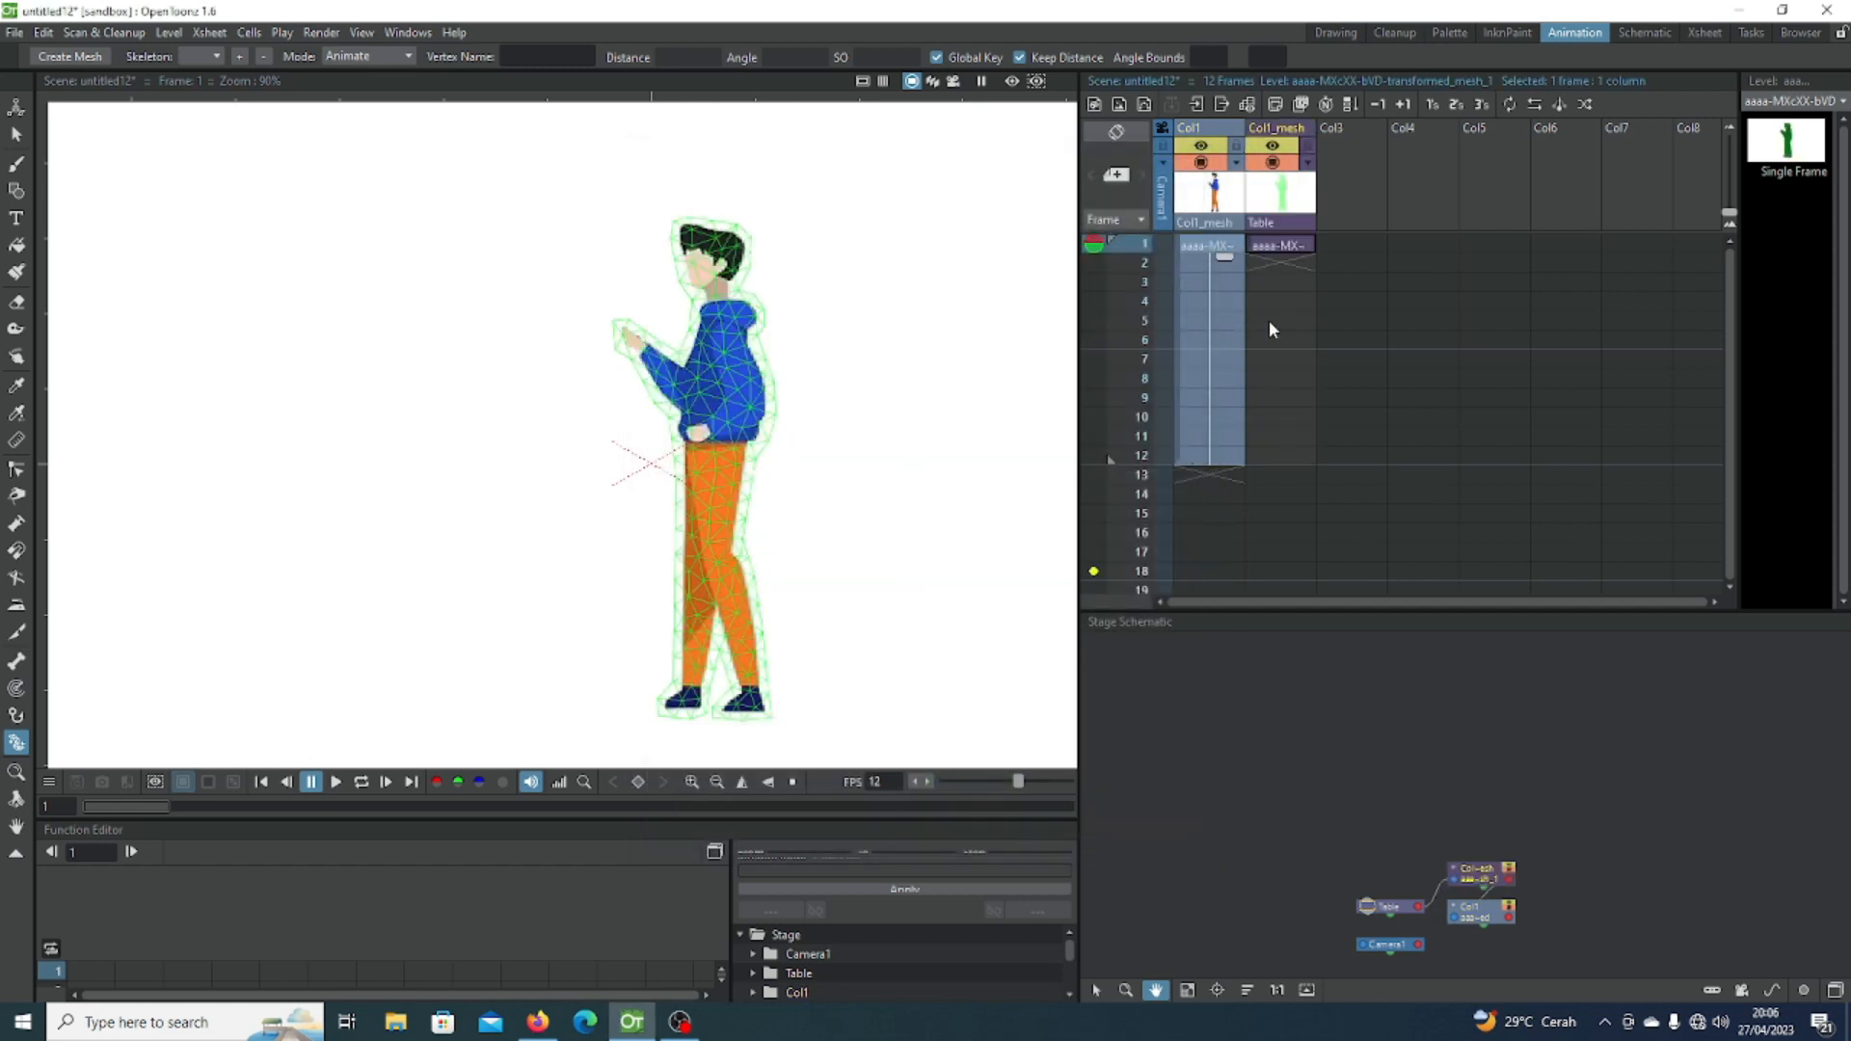
Step: Extend the Col1_mesh column through frame 12 to match Col1 and select its first frame
click(1274, 249)
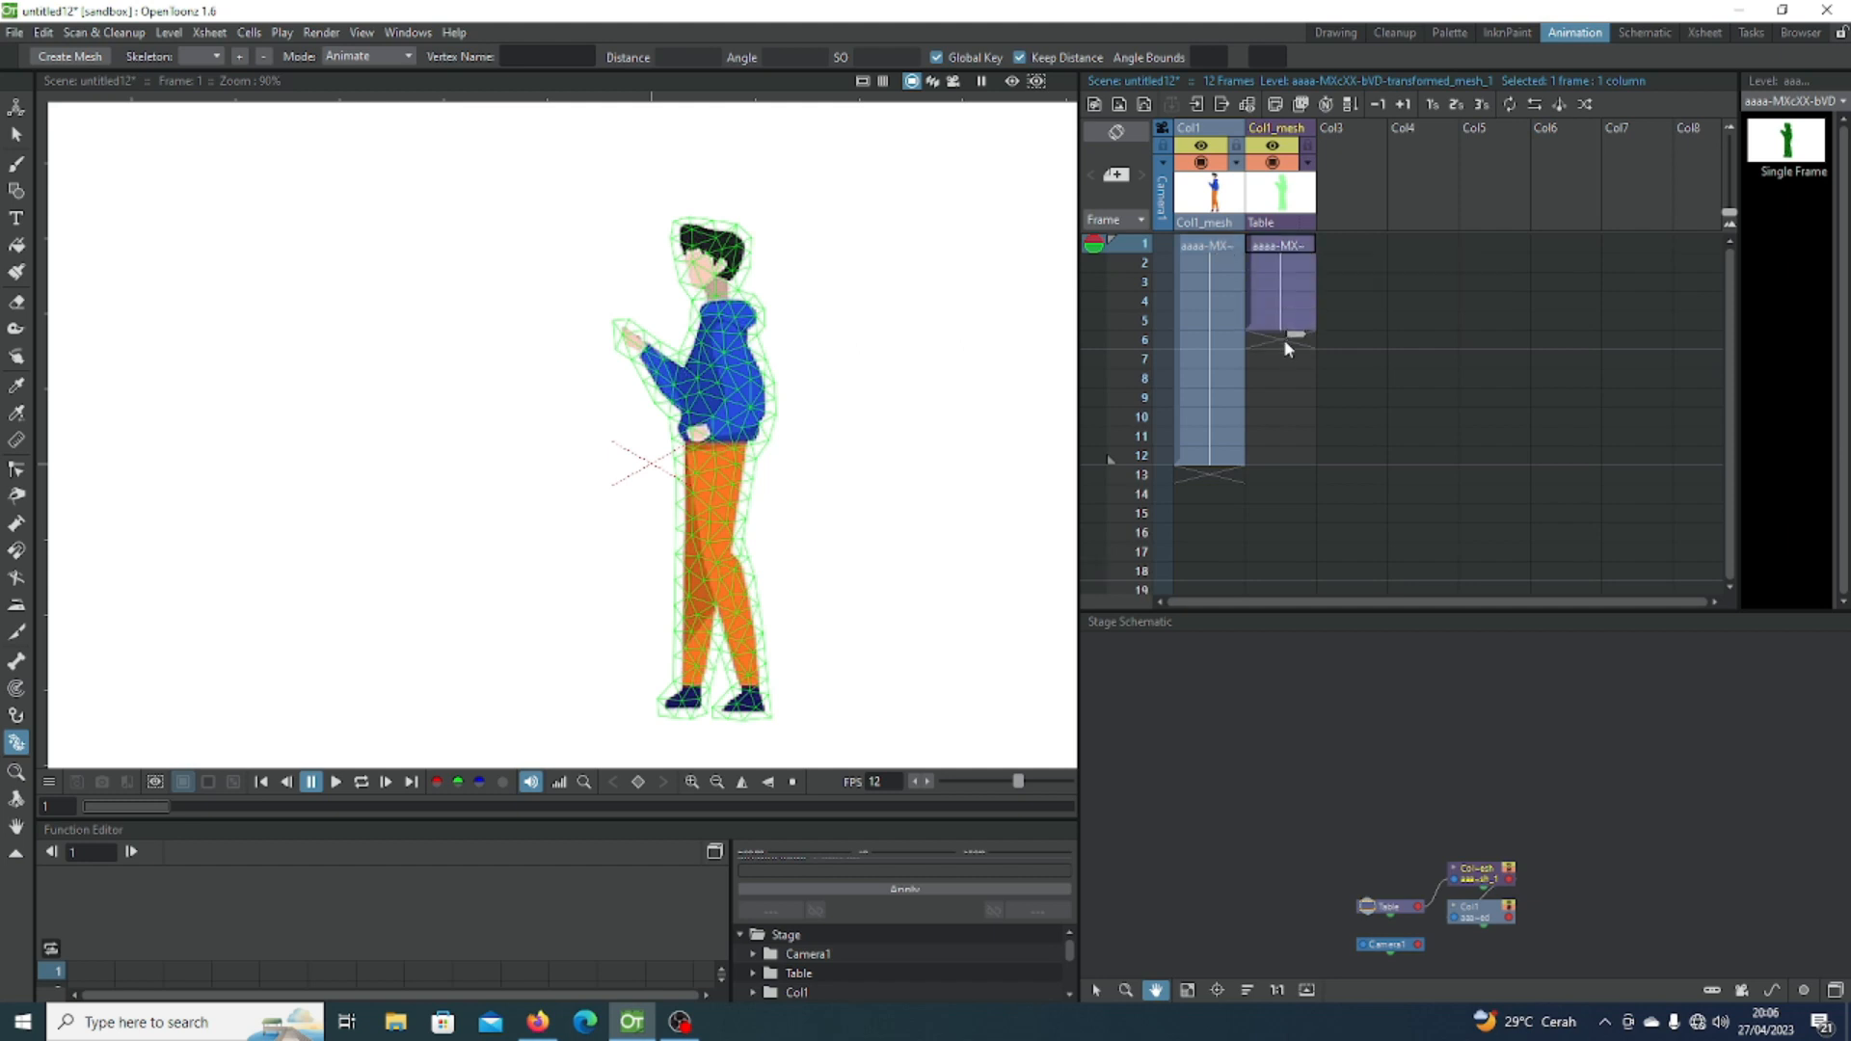
click(1284, 465)
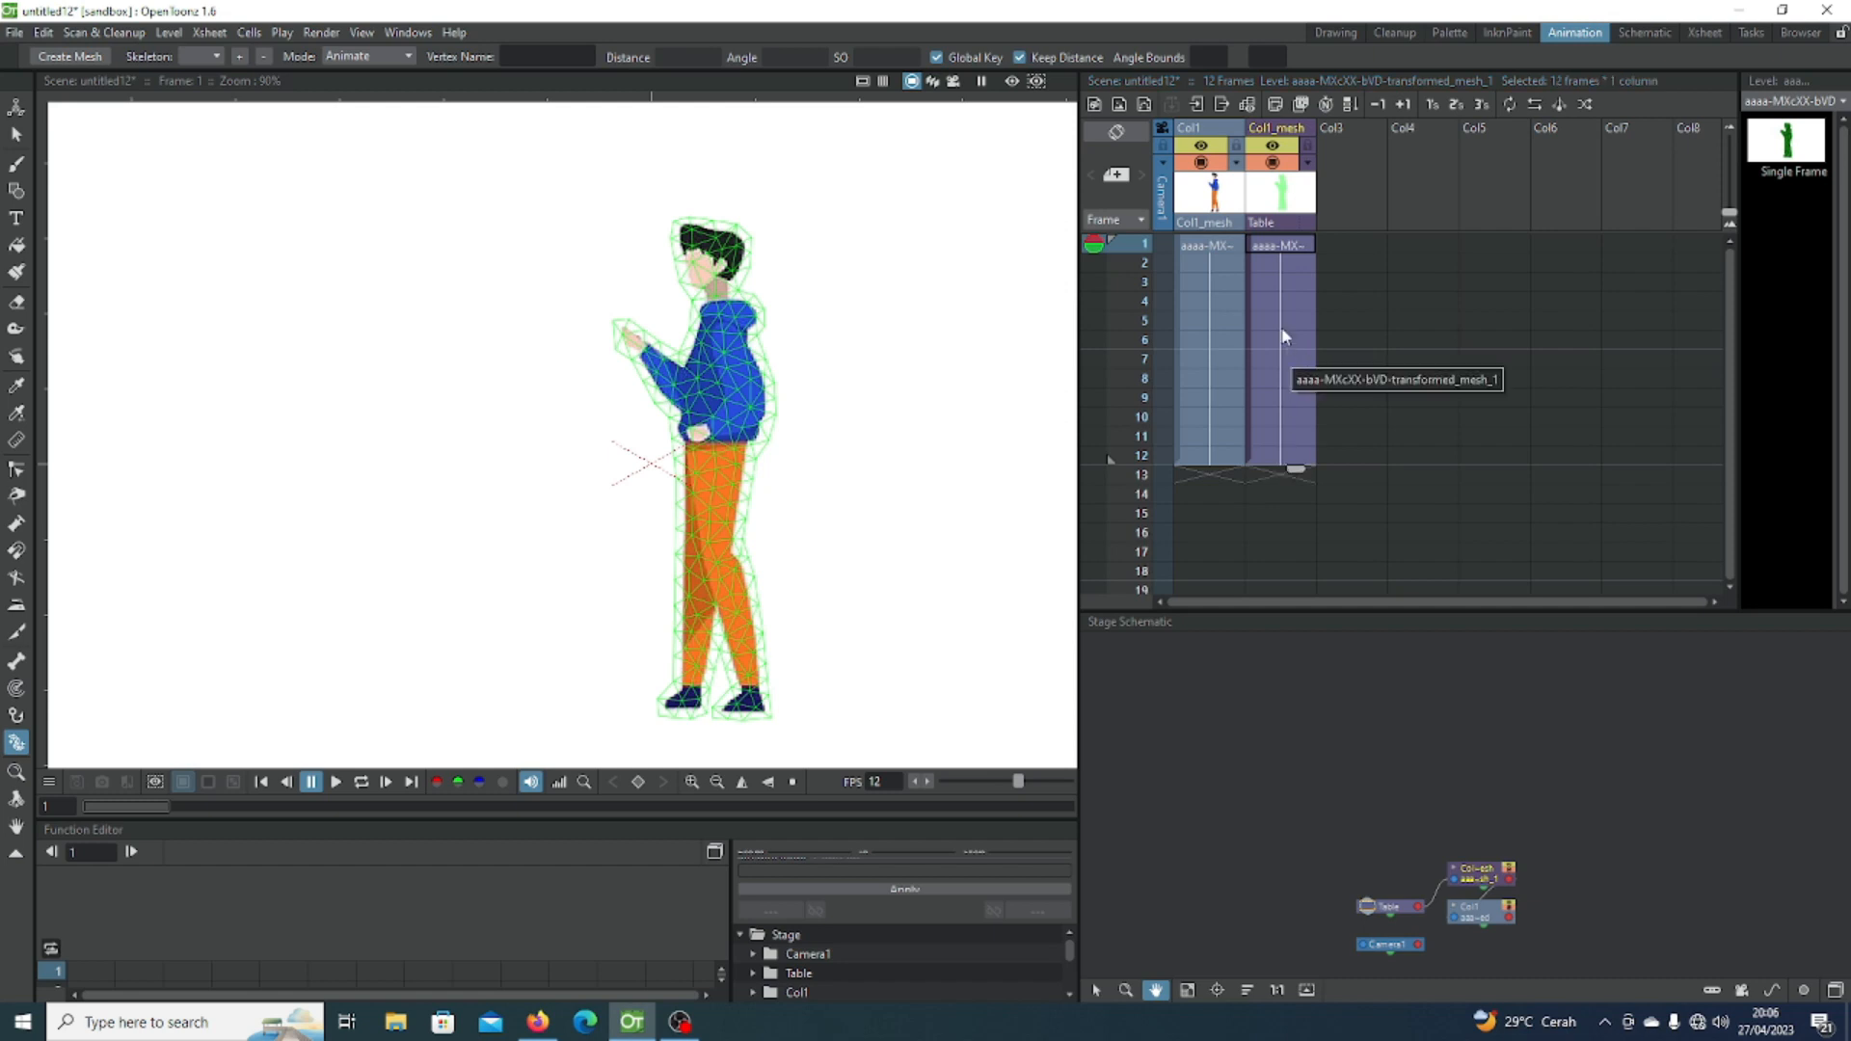
click(1289, 248)
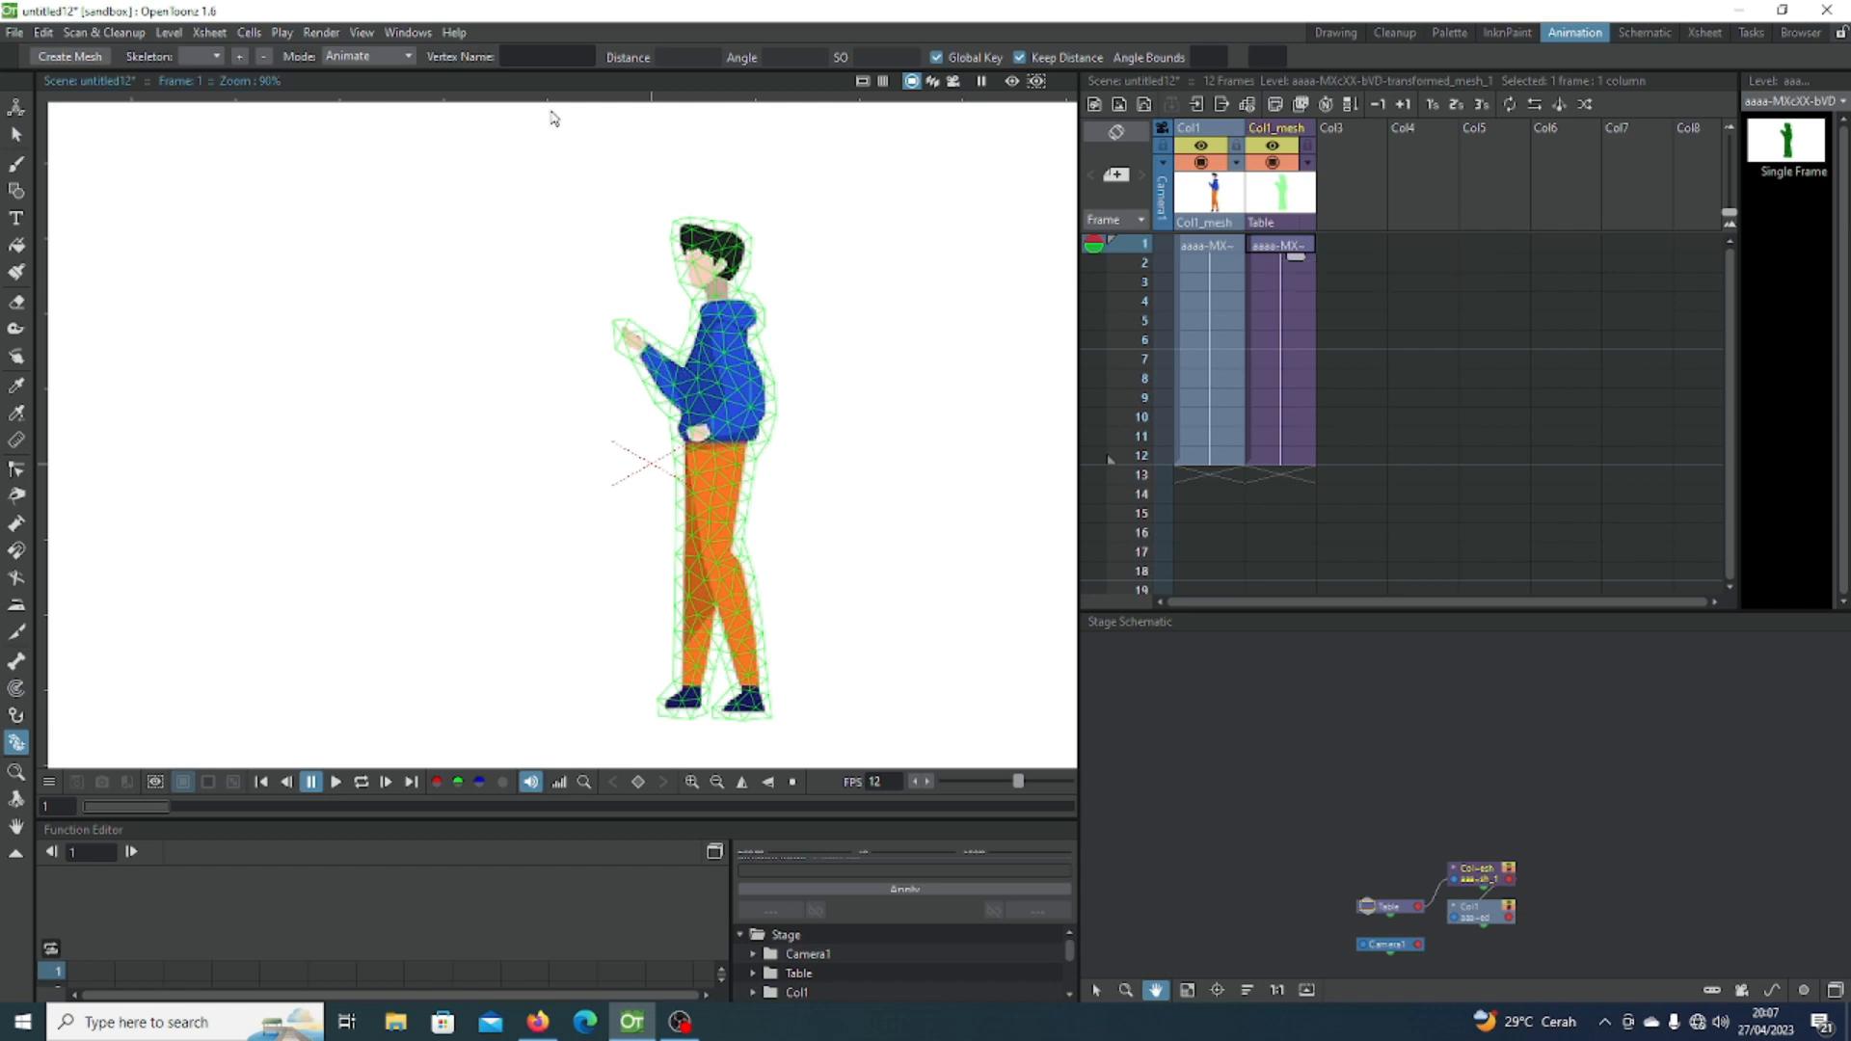
Step: In Build Skeleton mode, place the root at the hips and chain five vertices up the spine and neck to the head top
click(372, 60)
click(386, 103)
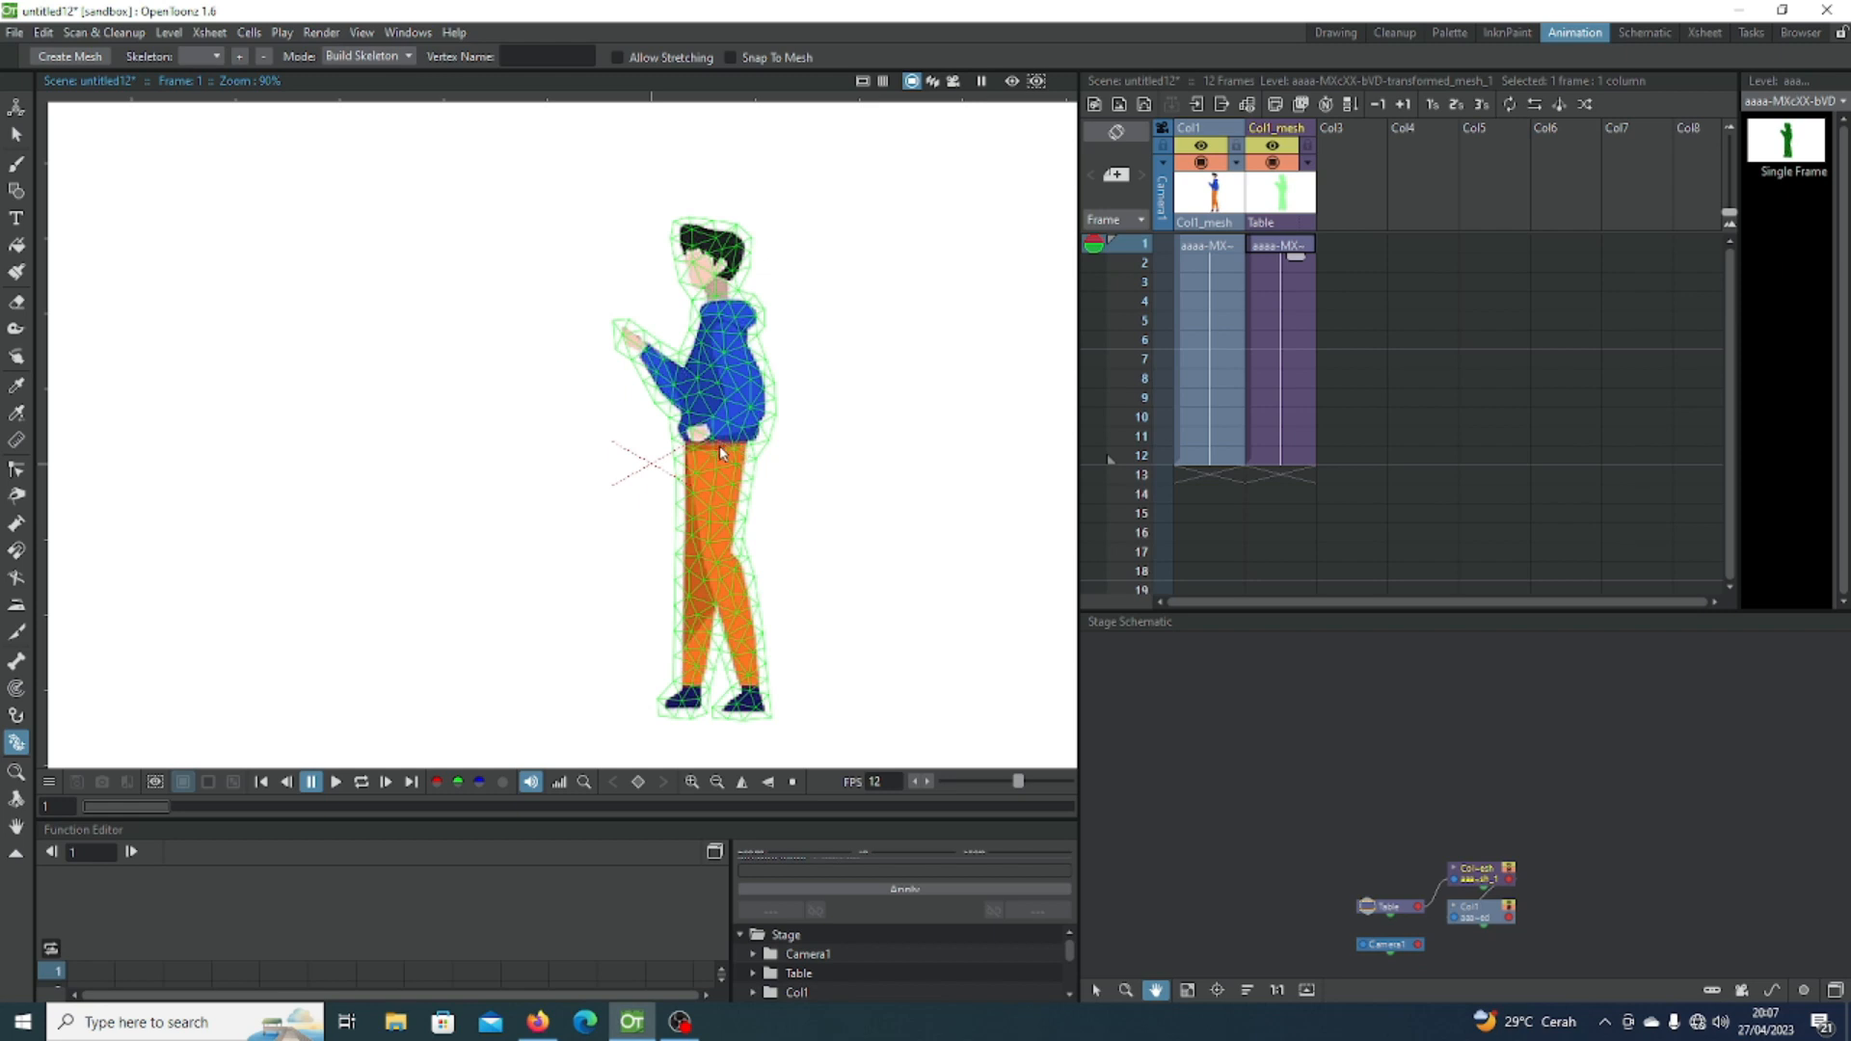
click(720, 444)
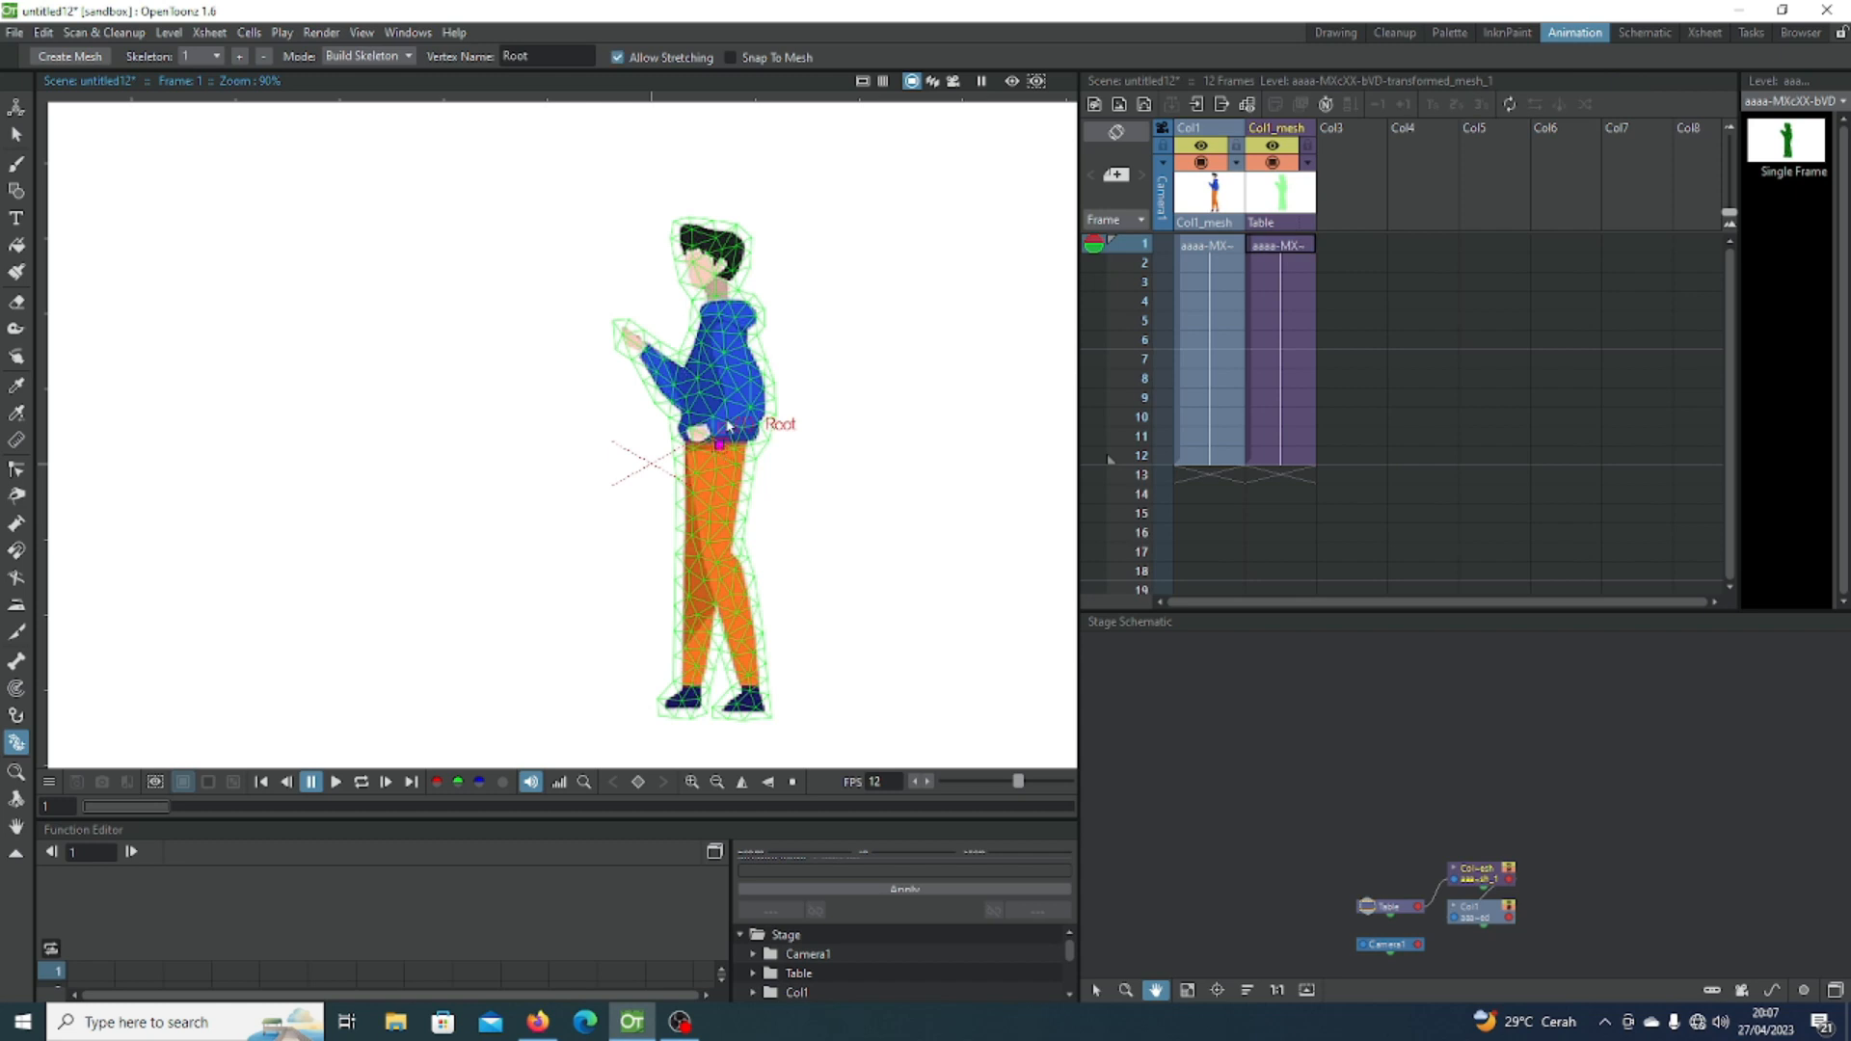
click(721, 391)
click(722, 329)
click(719, 301)
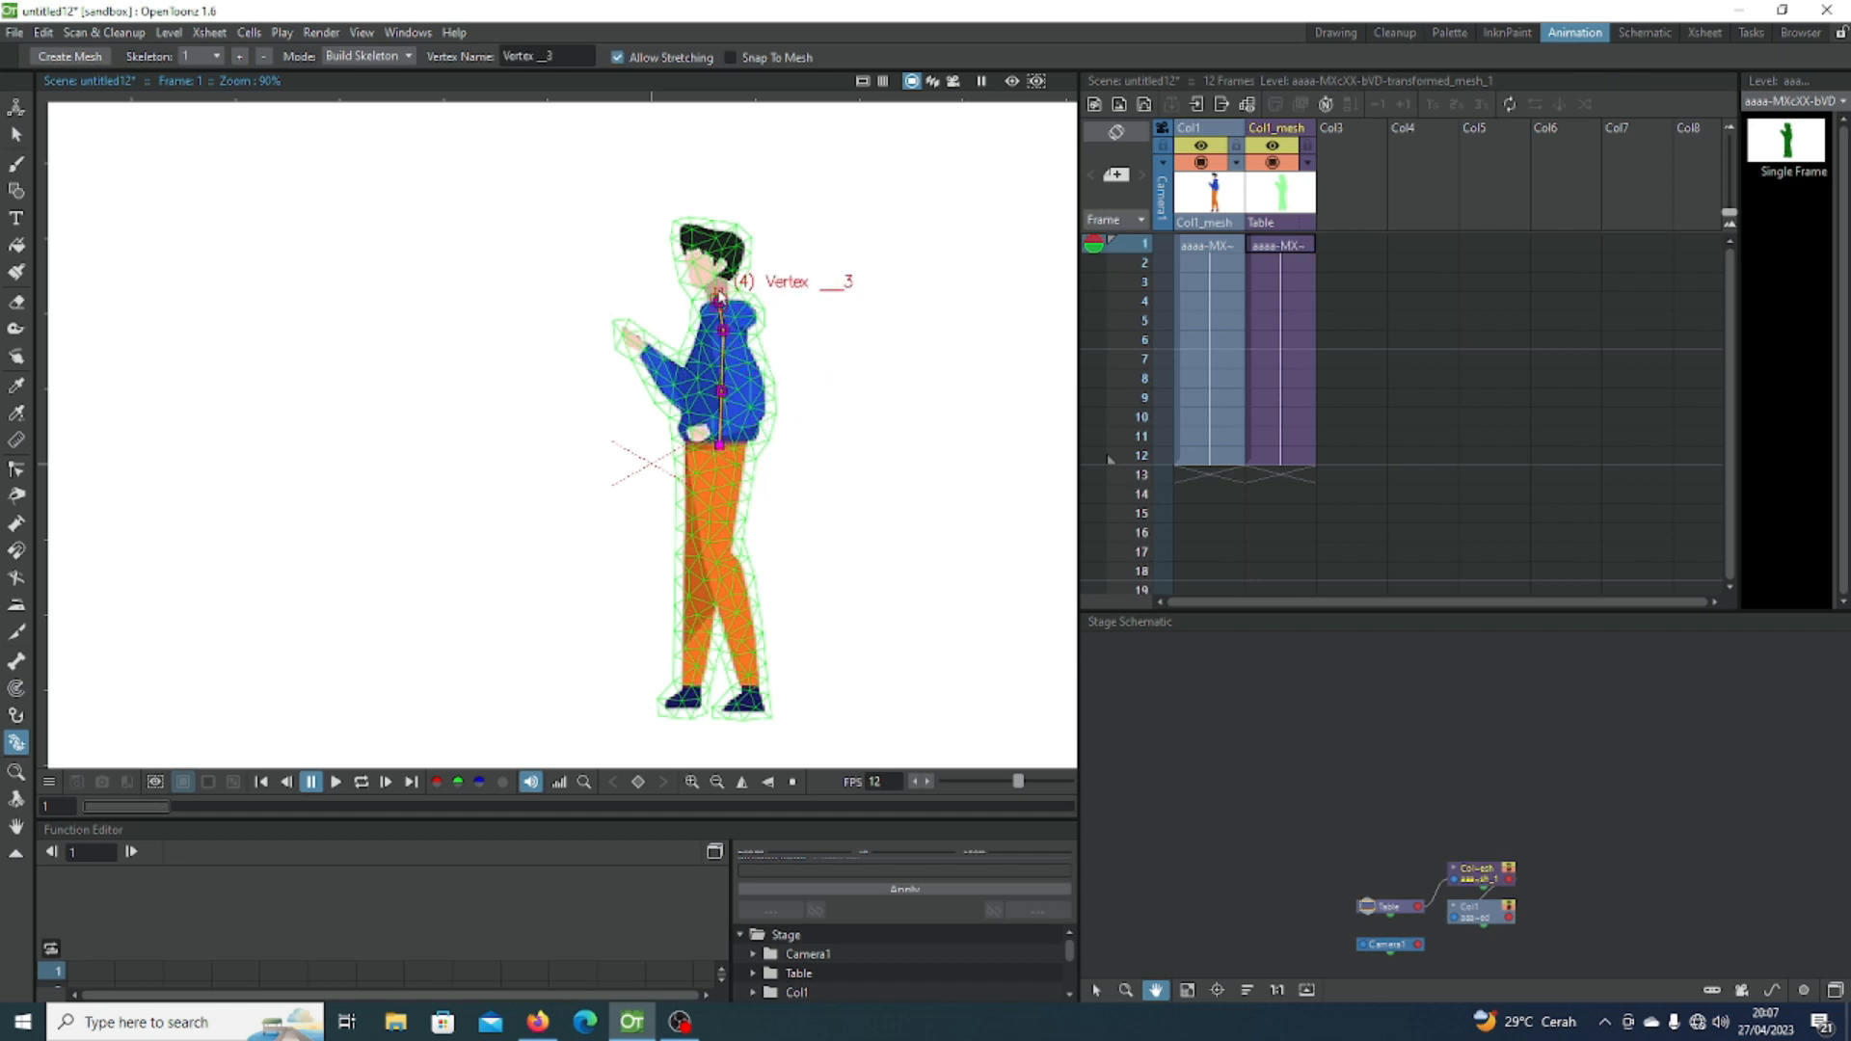
click(716, 285)
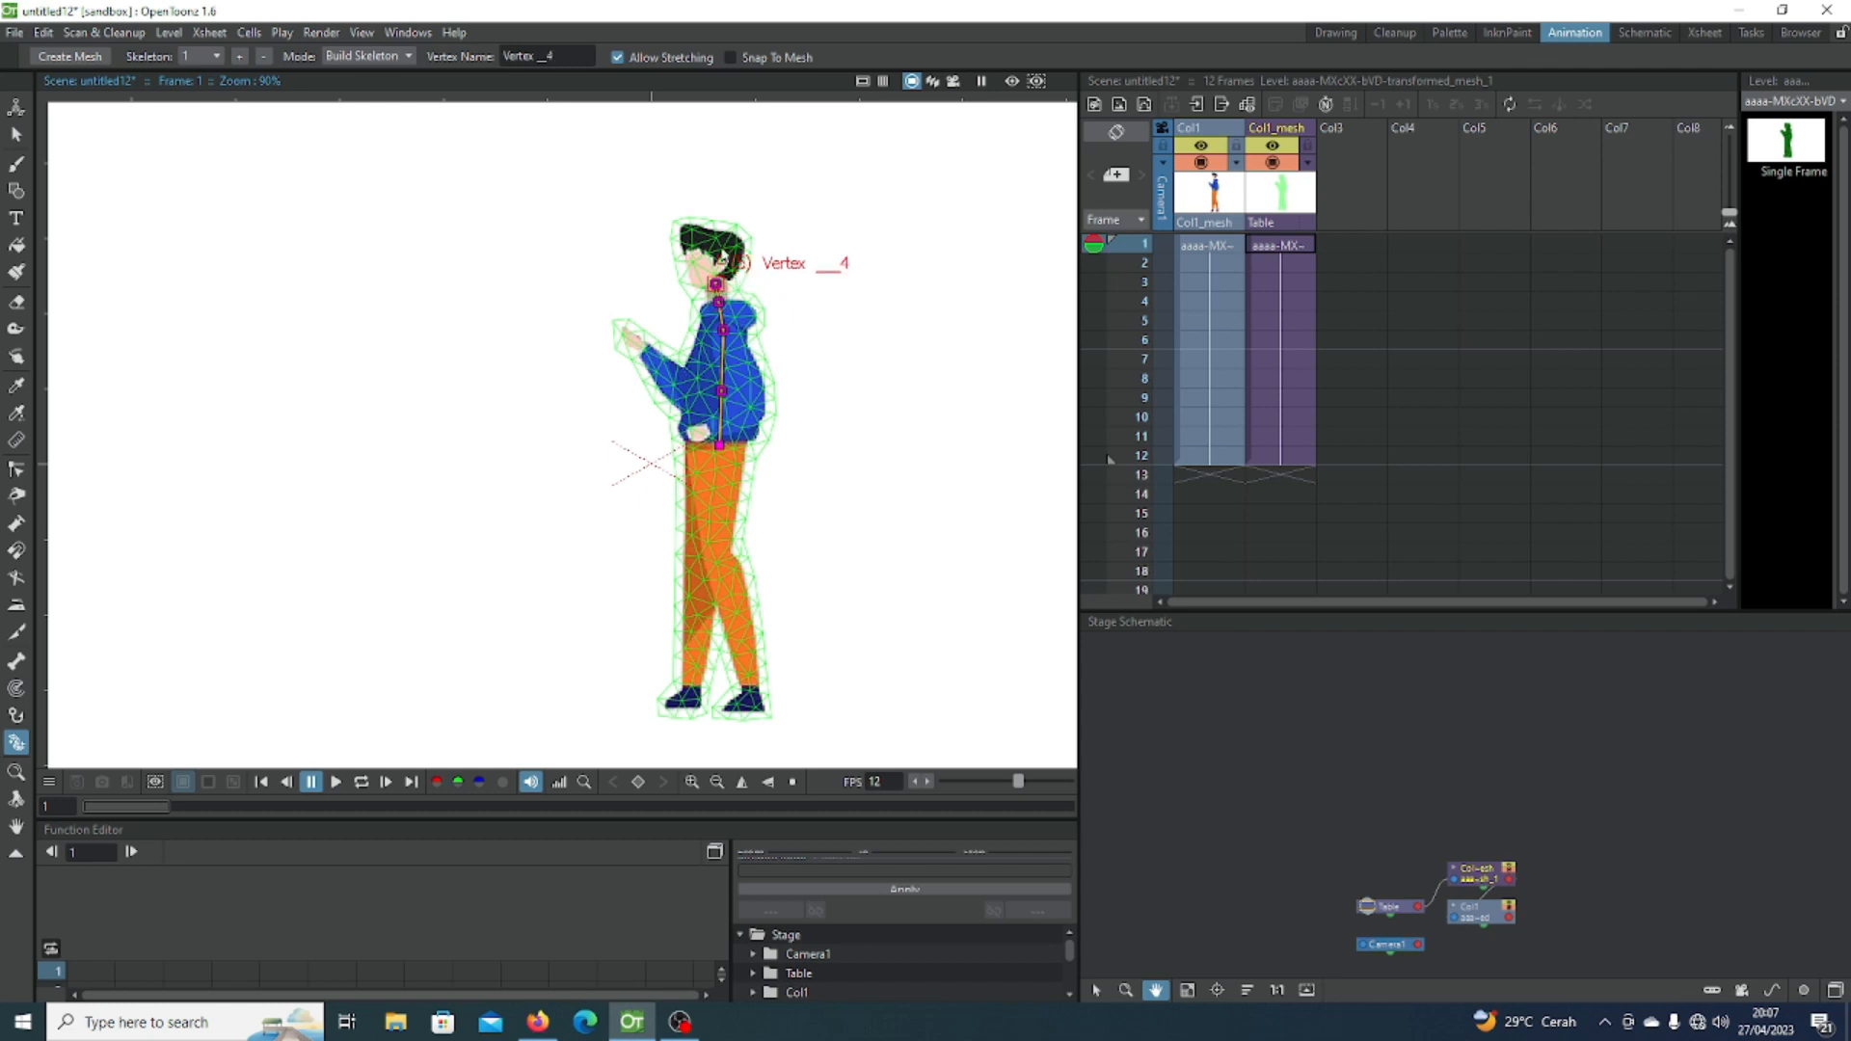
click(710, 225)
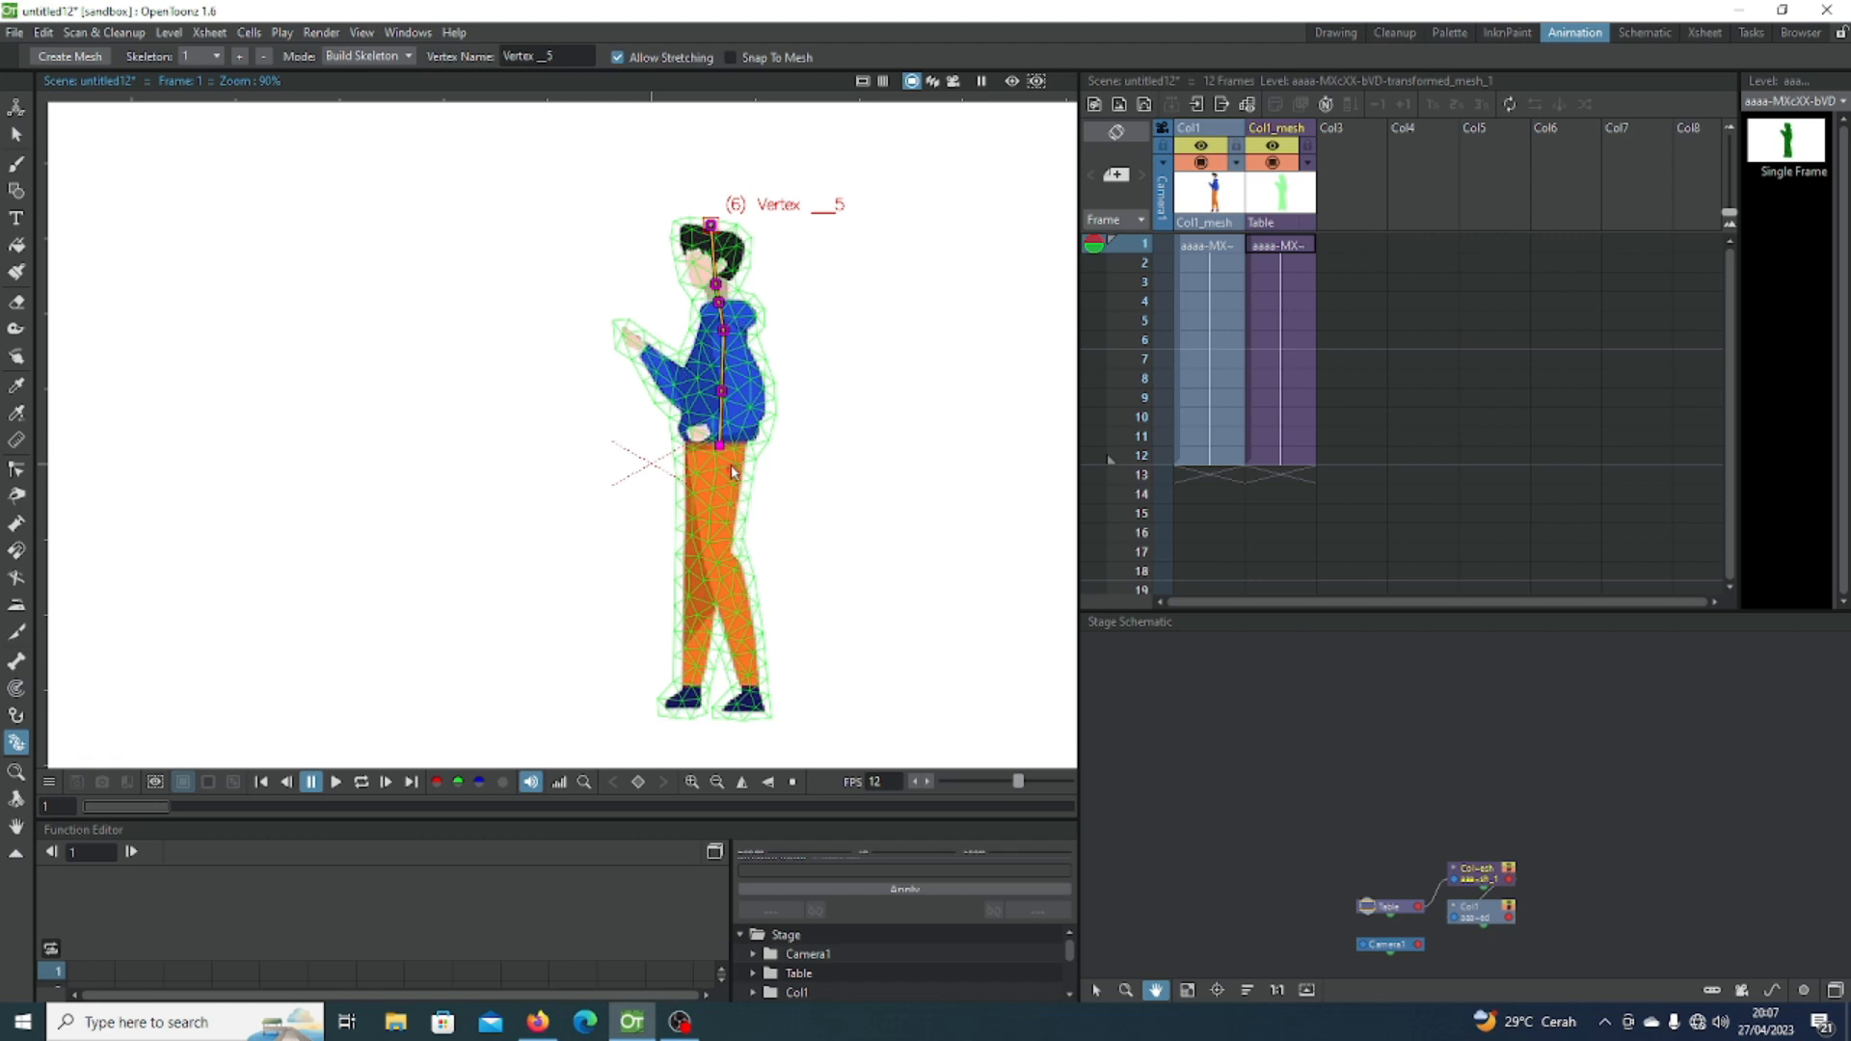
Step: Add two leg chains from the hip root, each with a vertex at the knee and one at the ankle
drag(722, 450, 722, 580)
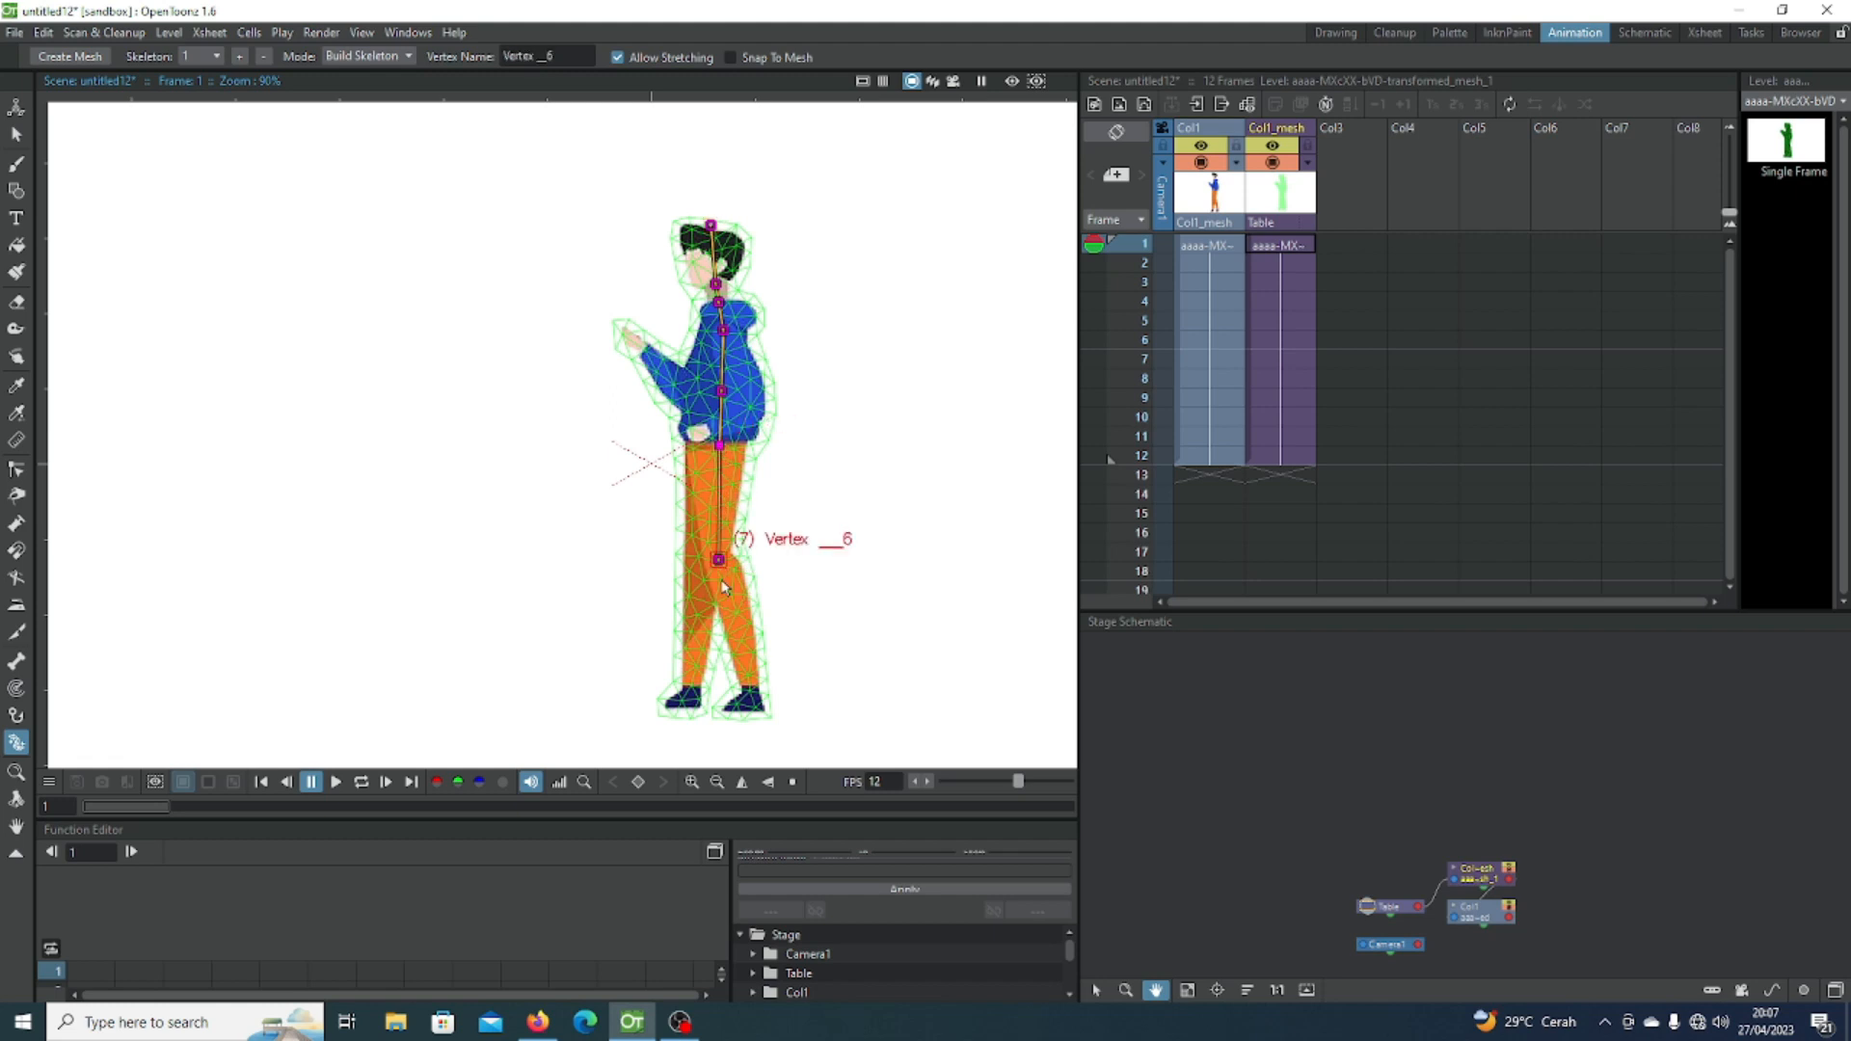
click(750, 694)
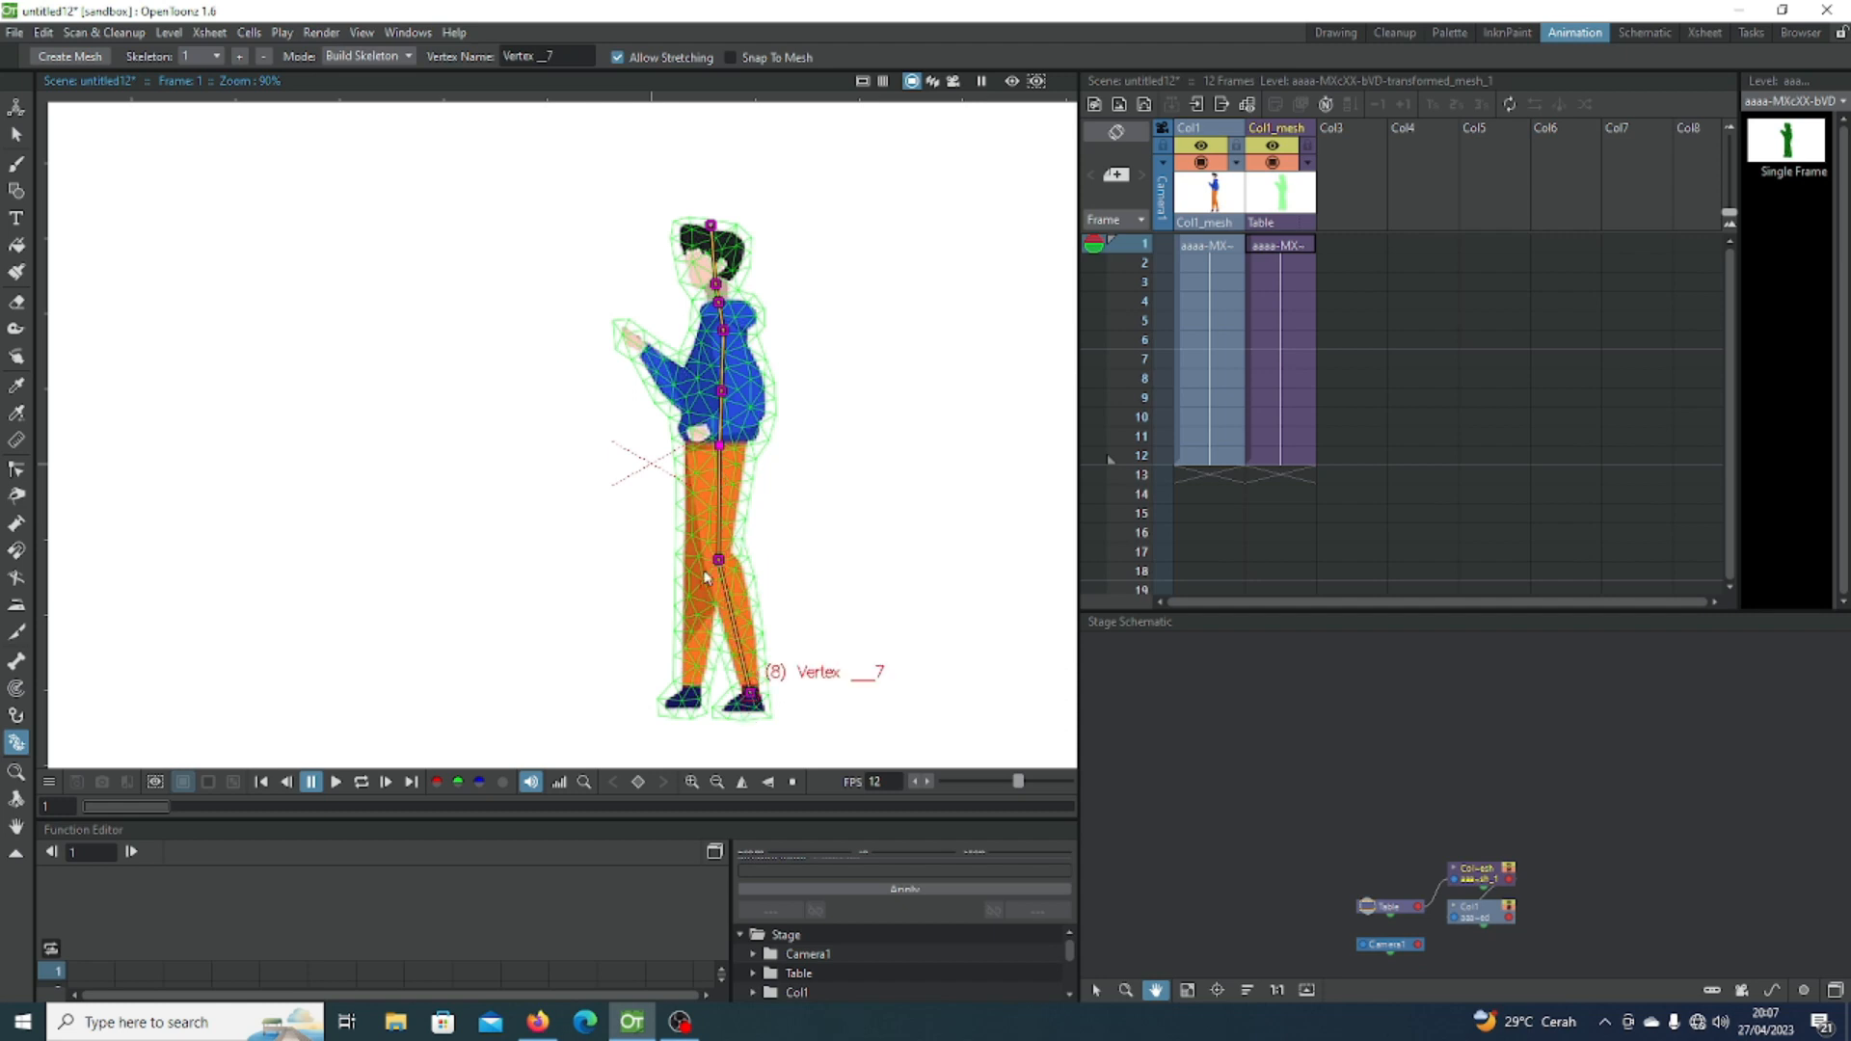
click(696, 524)
key(ctrl+z)
click(720, 447)
click(696, 557)
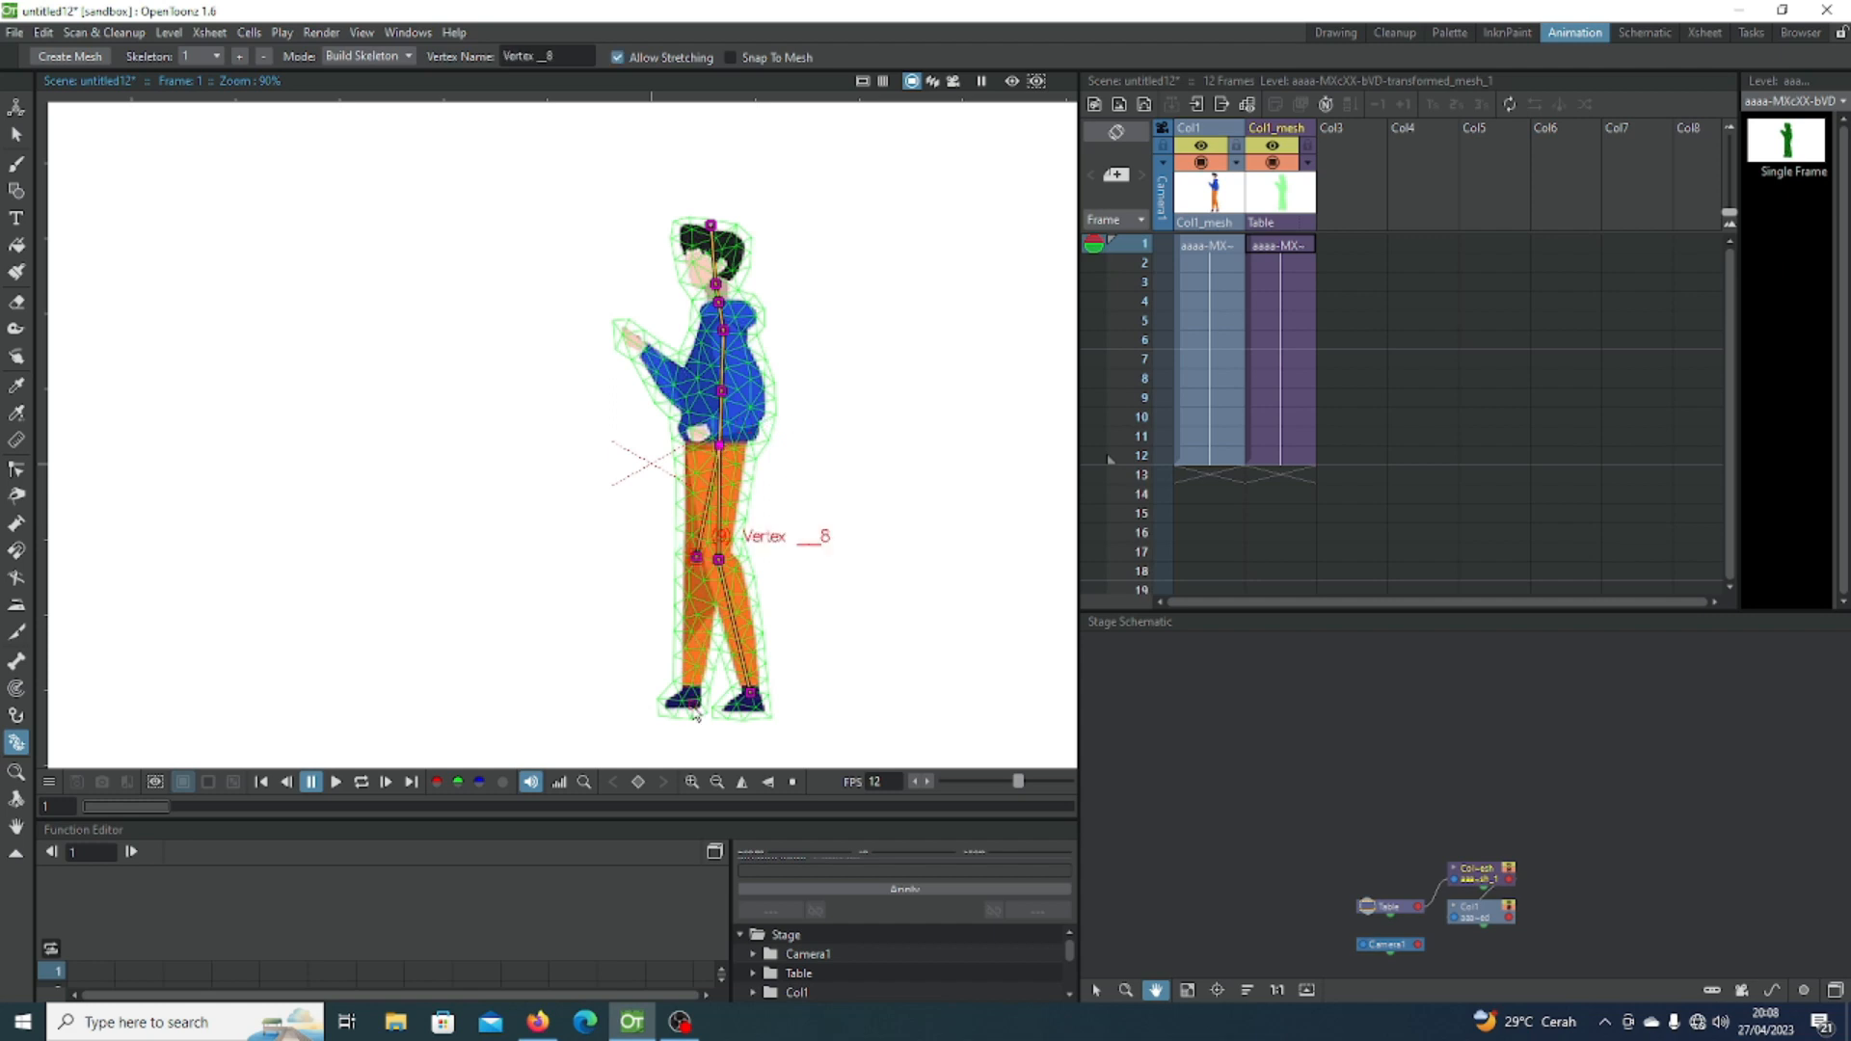
click(692, 694)
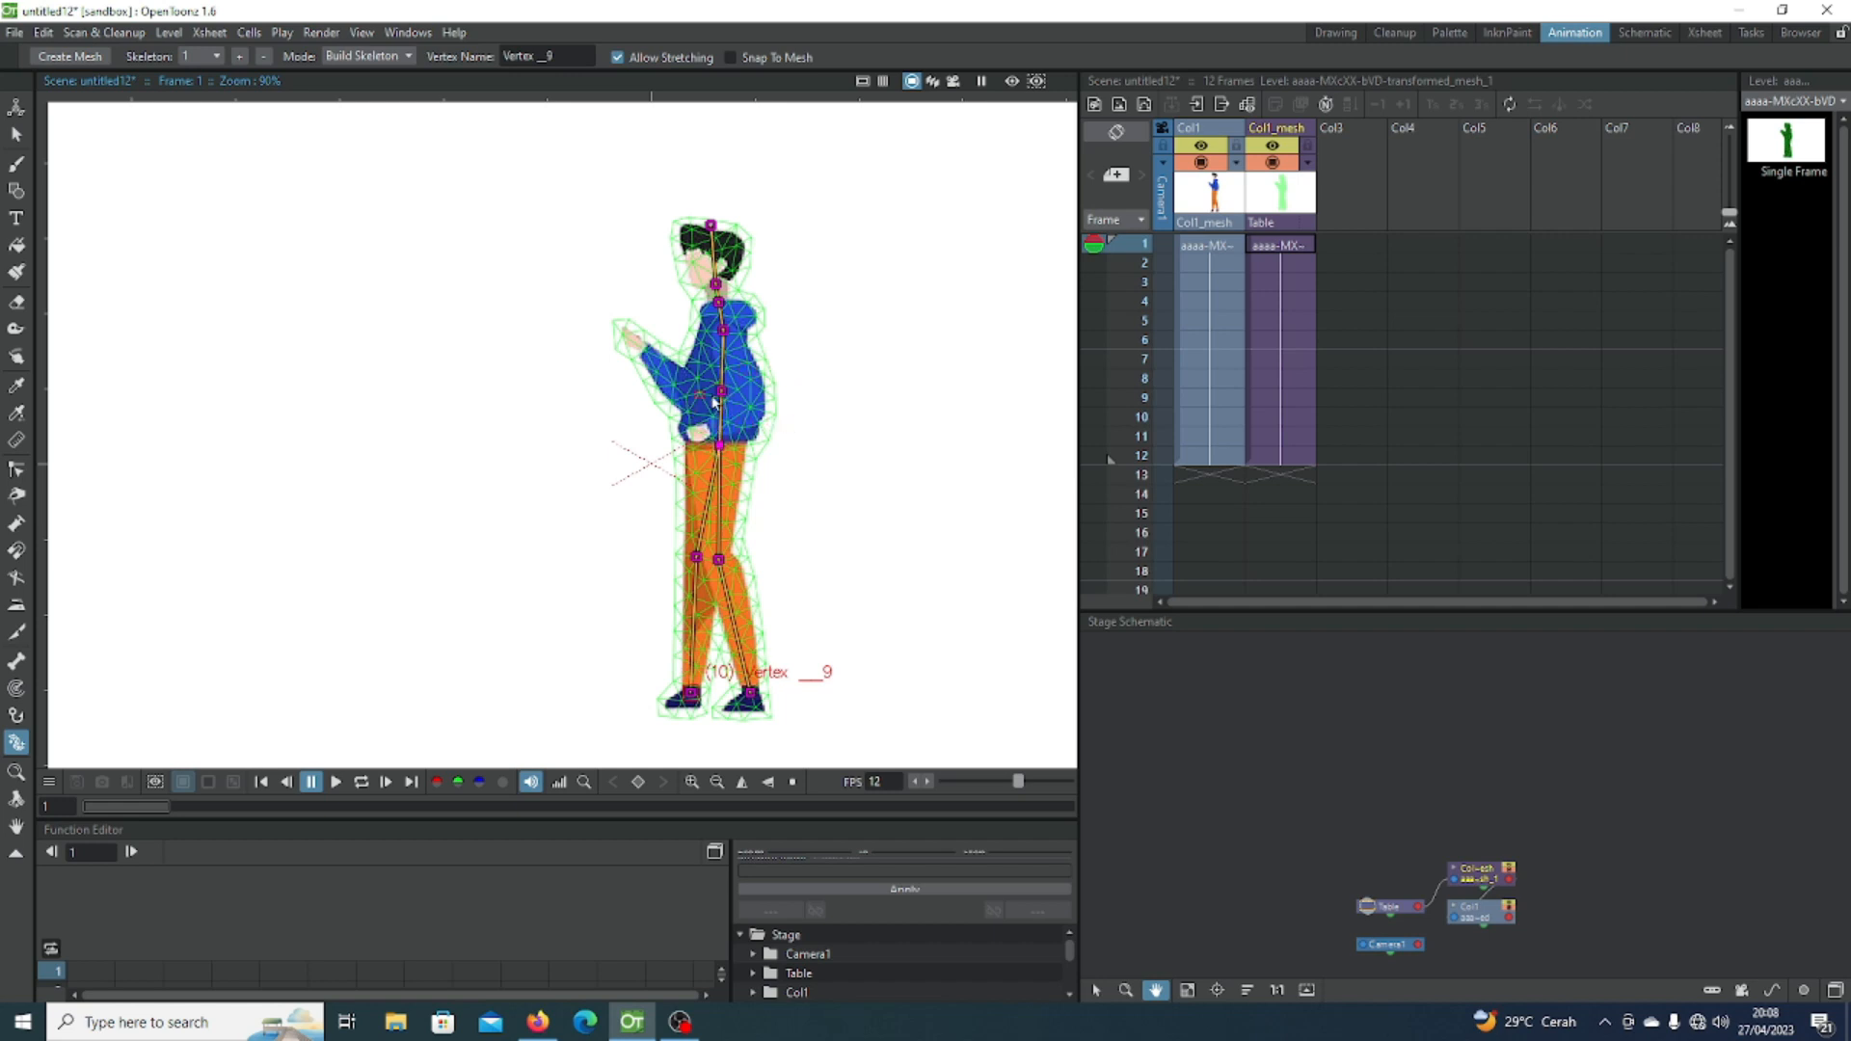
Step: Branch an arm chain from the mid-torso vertex through the elbow and wrist to the hand
click(722, 391)
click(680, 389)
click(643, 349)
click(618, 329)
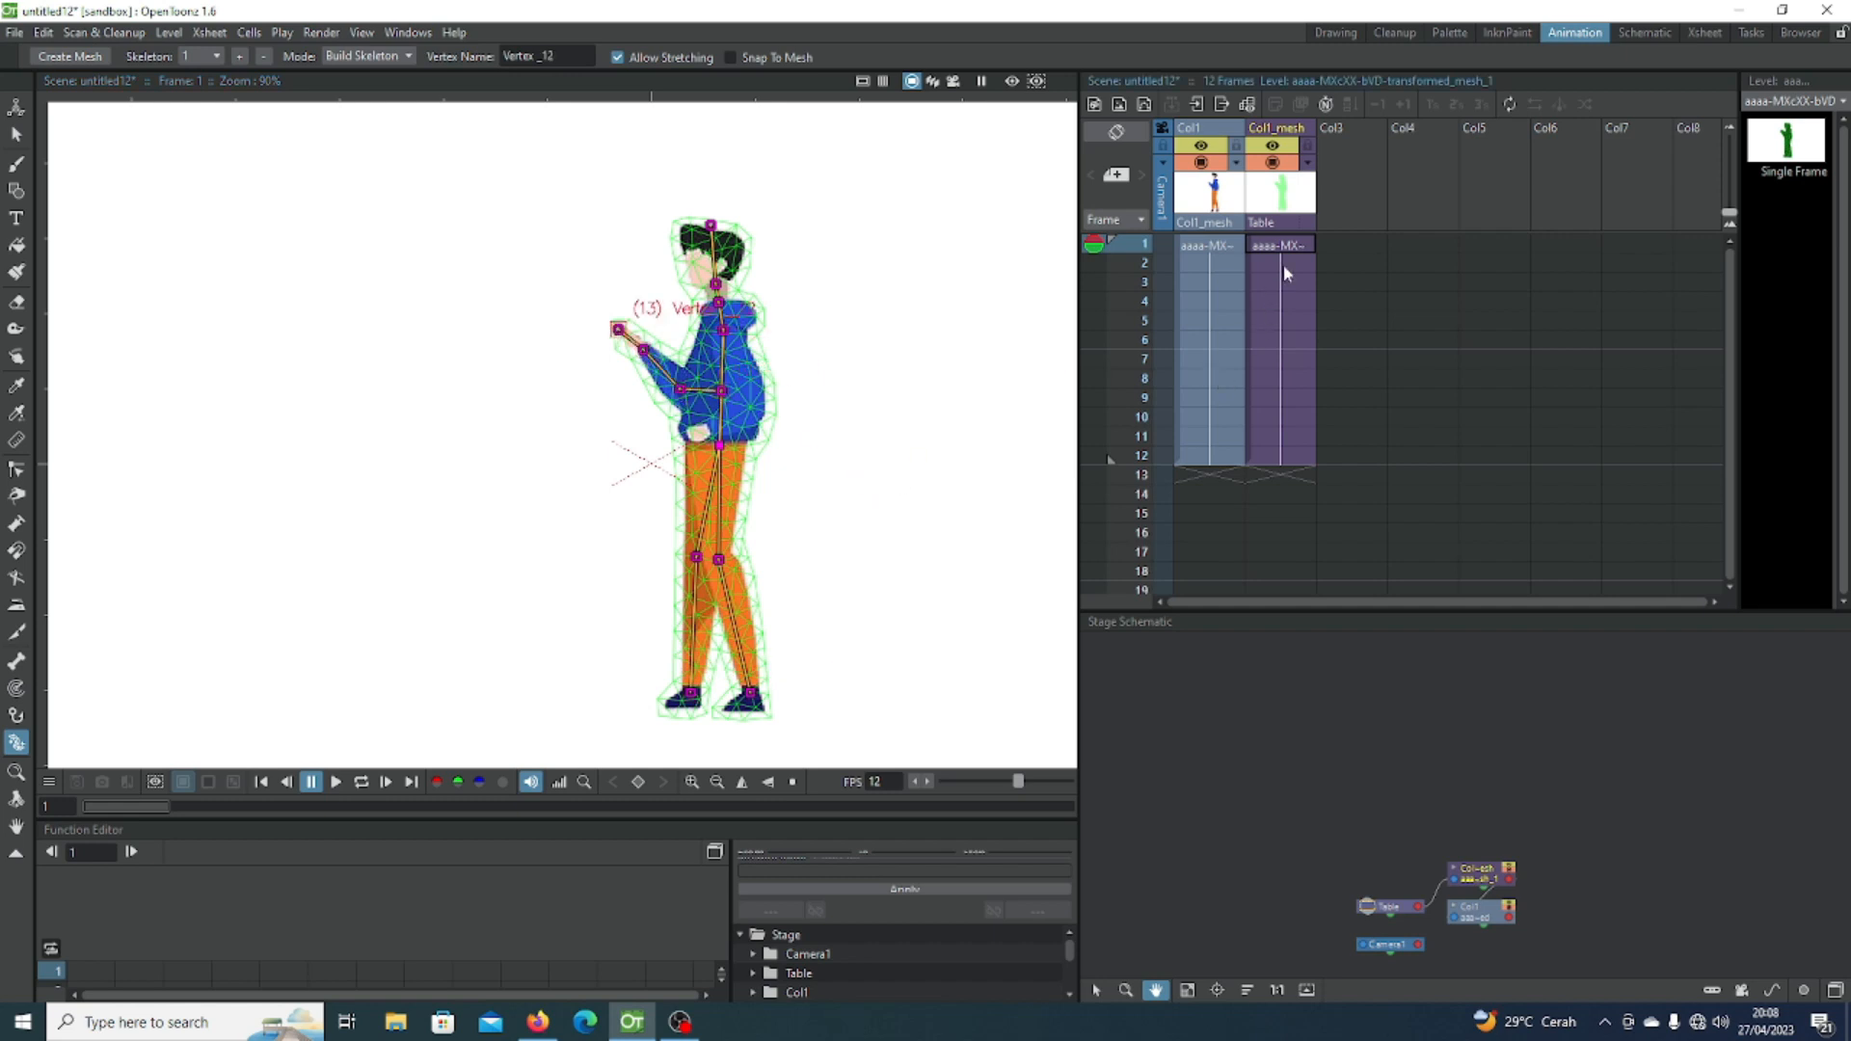
Step: Switch the Plastic tool to Animate mode and pose the head at frame 1 with the neck vertex at about -2.6°
click(370, 58)
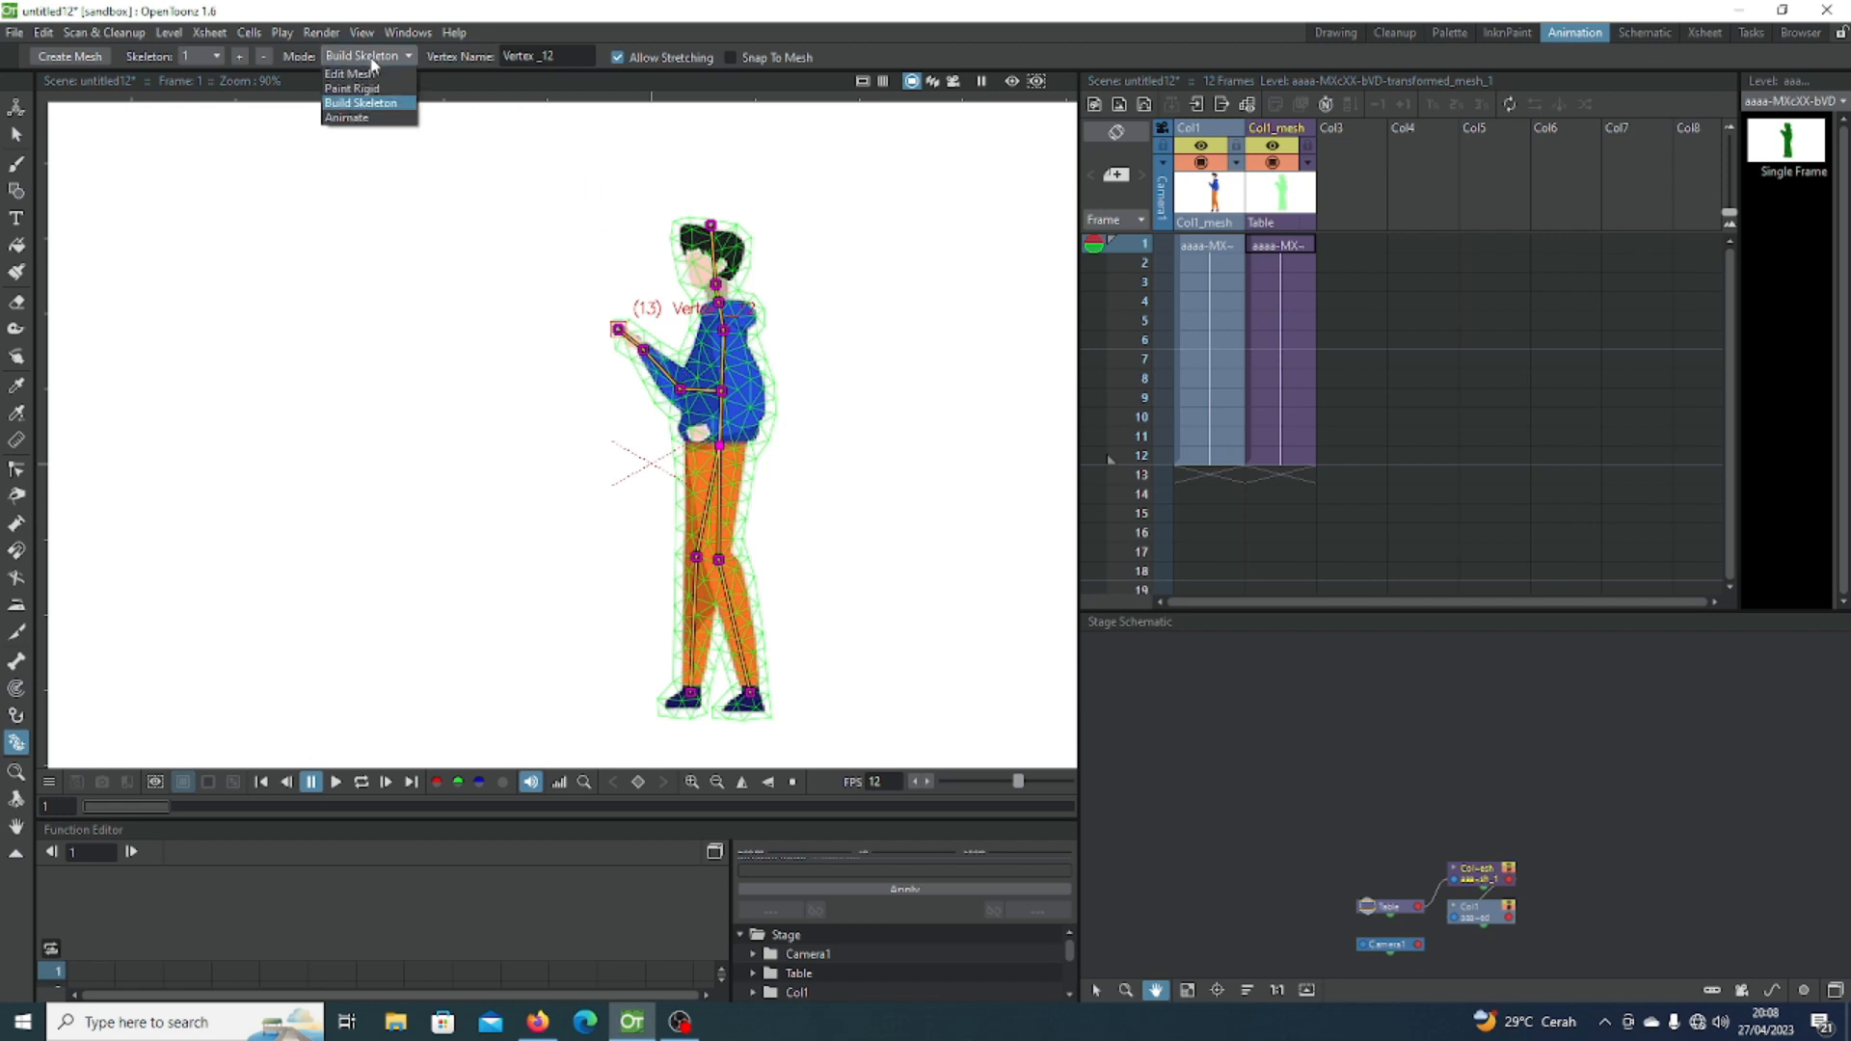
click(385, 116)
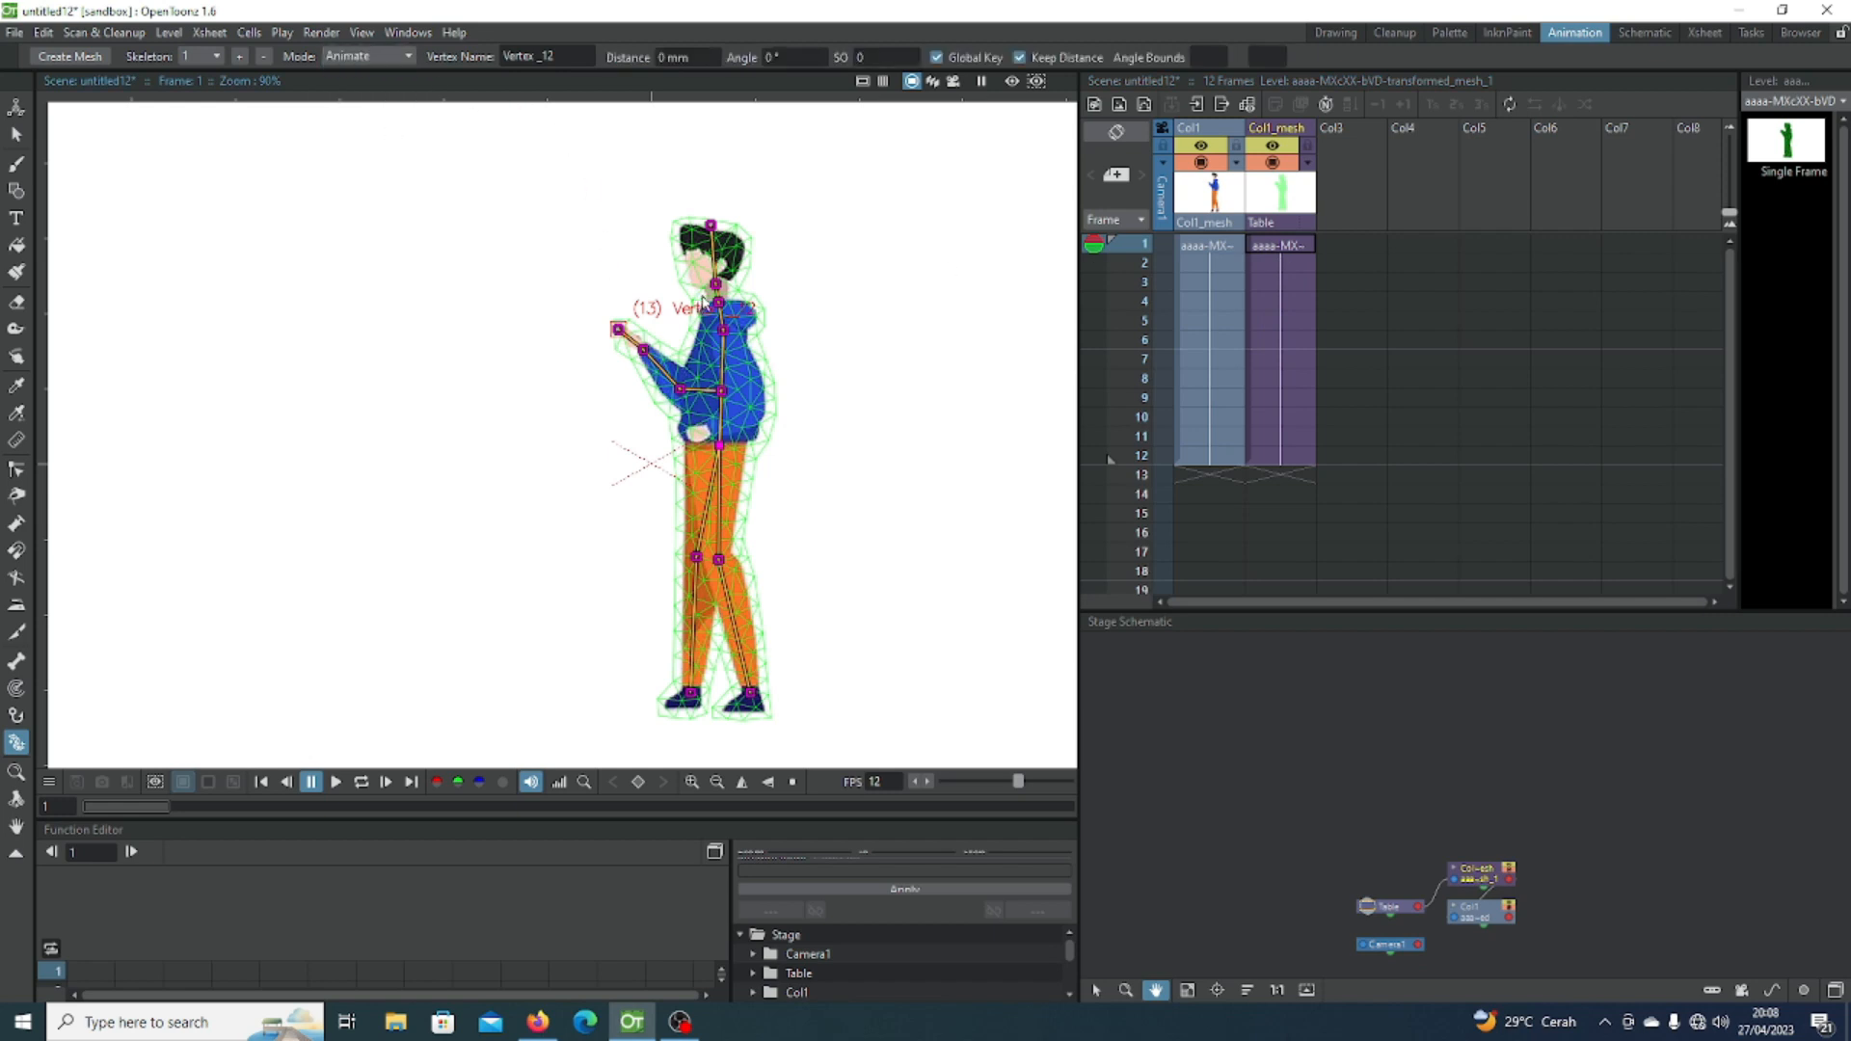
mouse_move(710, 225)
mouse_down()
mouse_move(781, 258)
mouse_move(703, 226)
mouse_up()
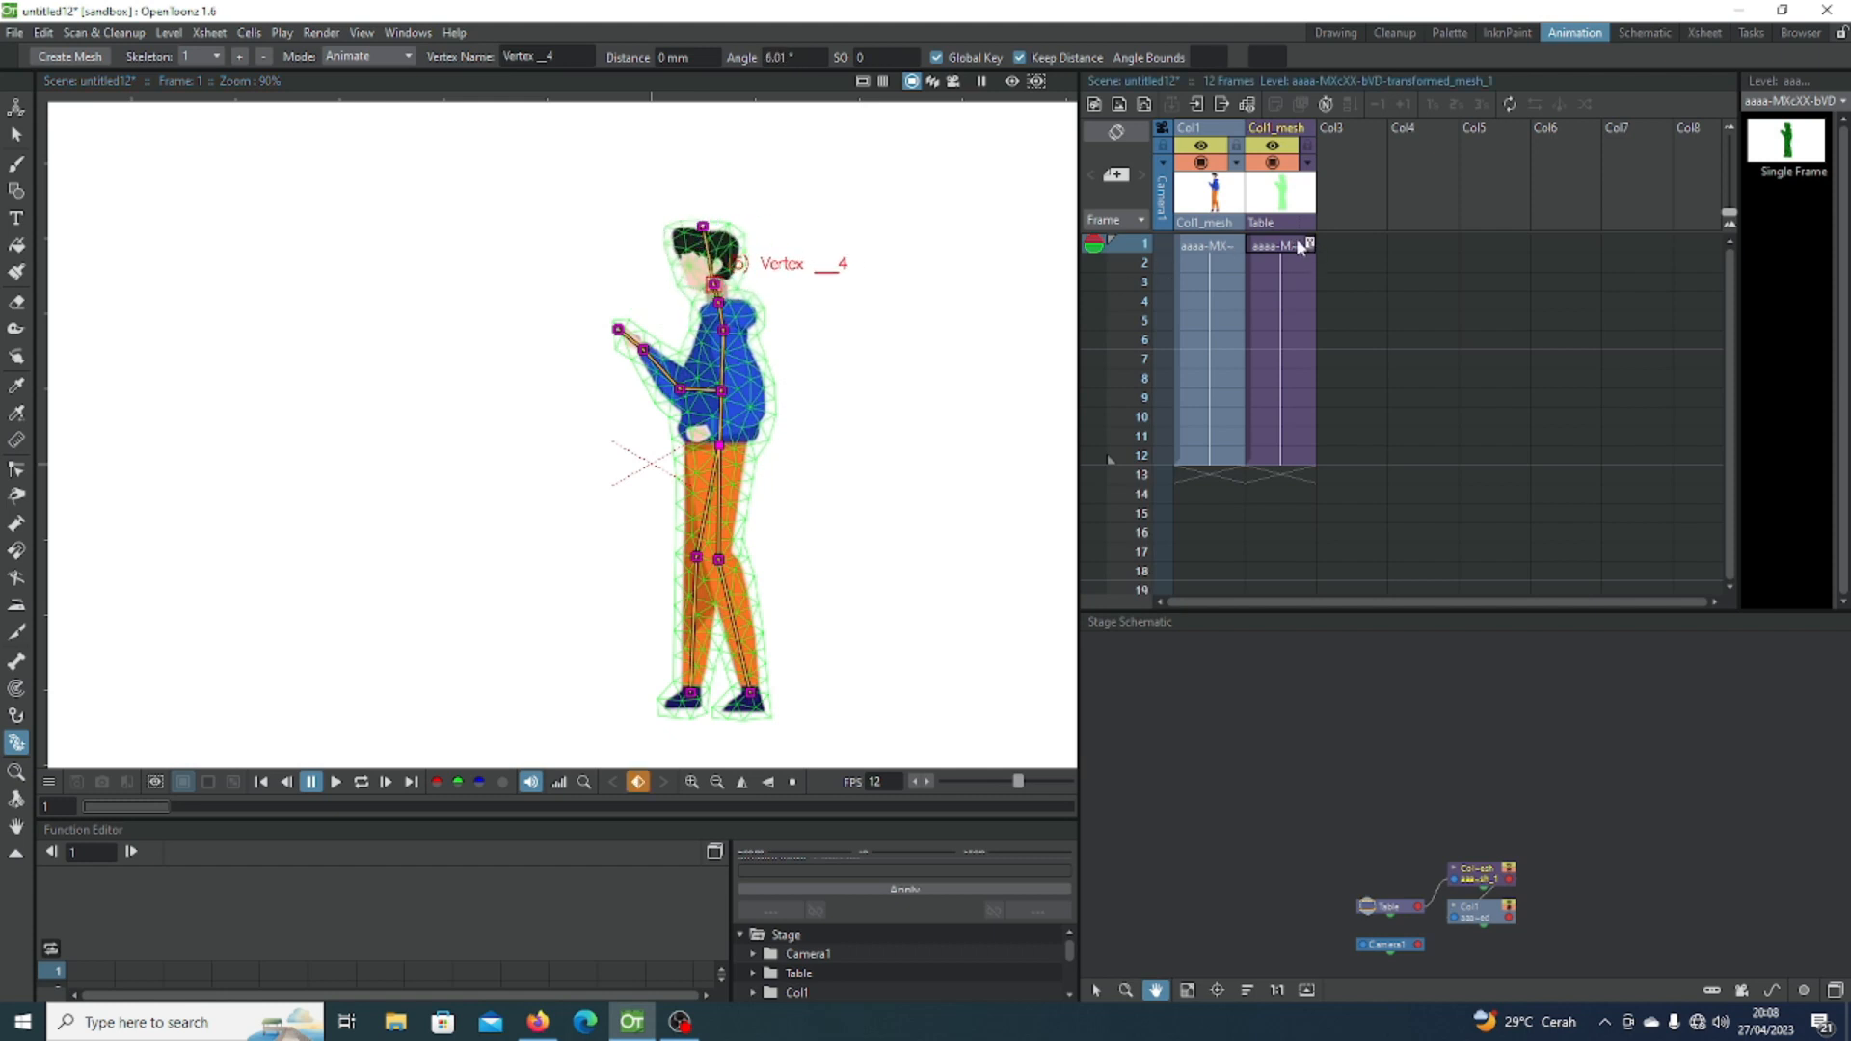
drag(706, 286, 721, 284)
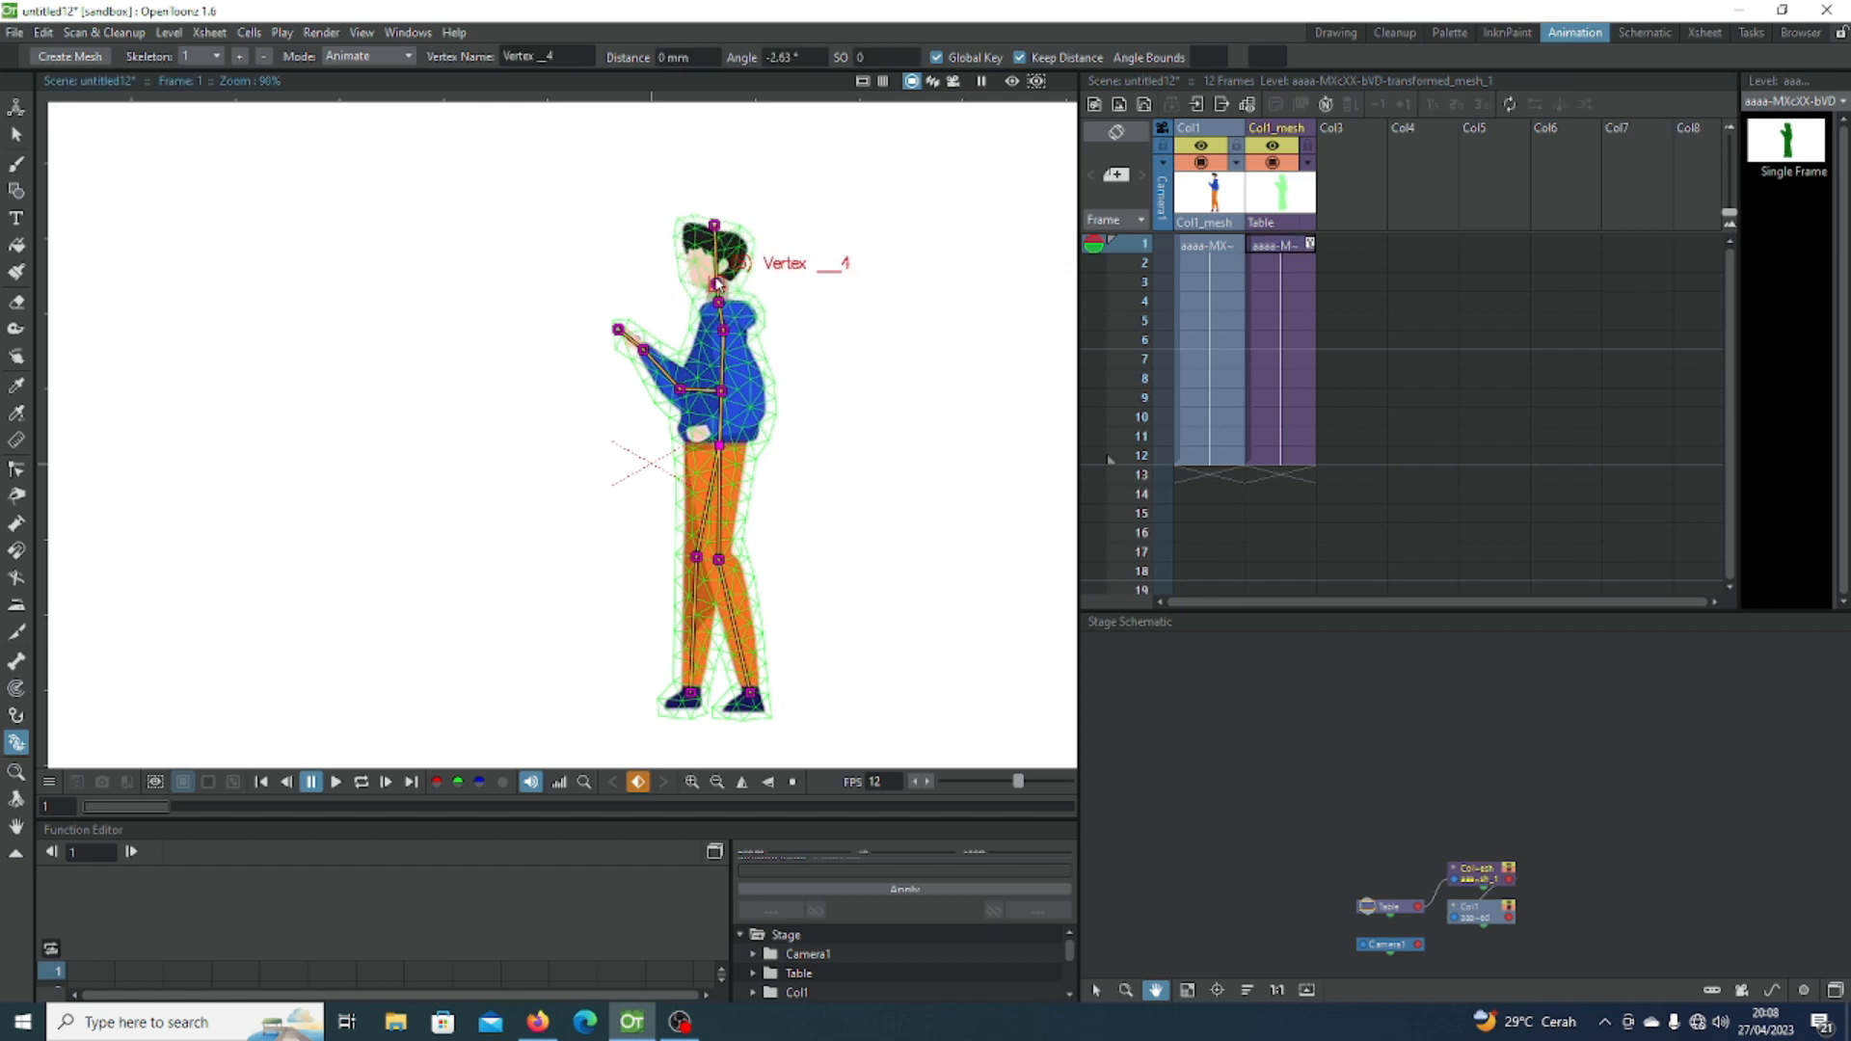
Step: Keyframe the head at frames 3, 5, 8 and 10, bending it forward about 56° by frame 5 and back to about -11.6° at frame 10
click(1298, 282)
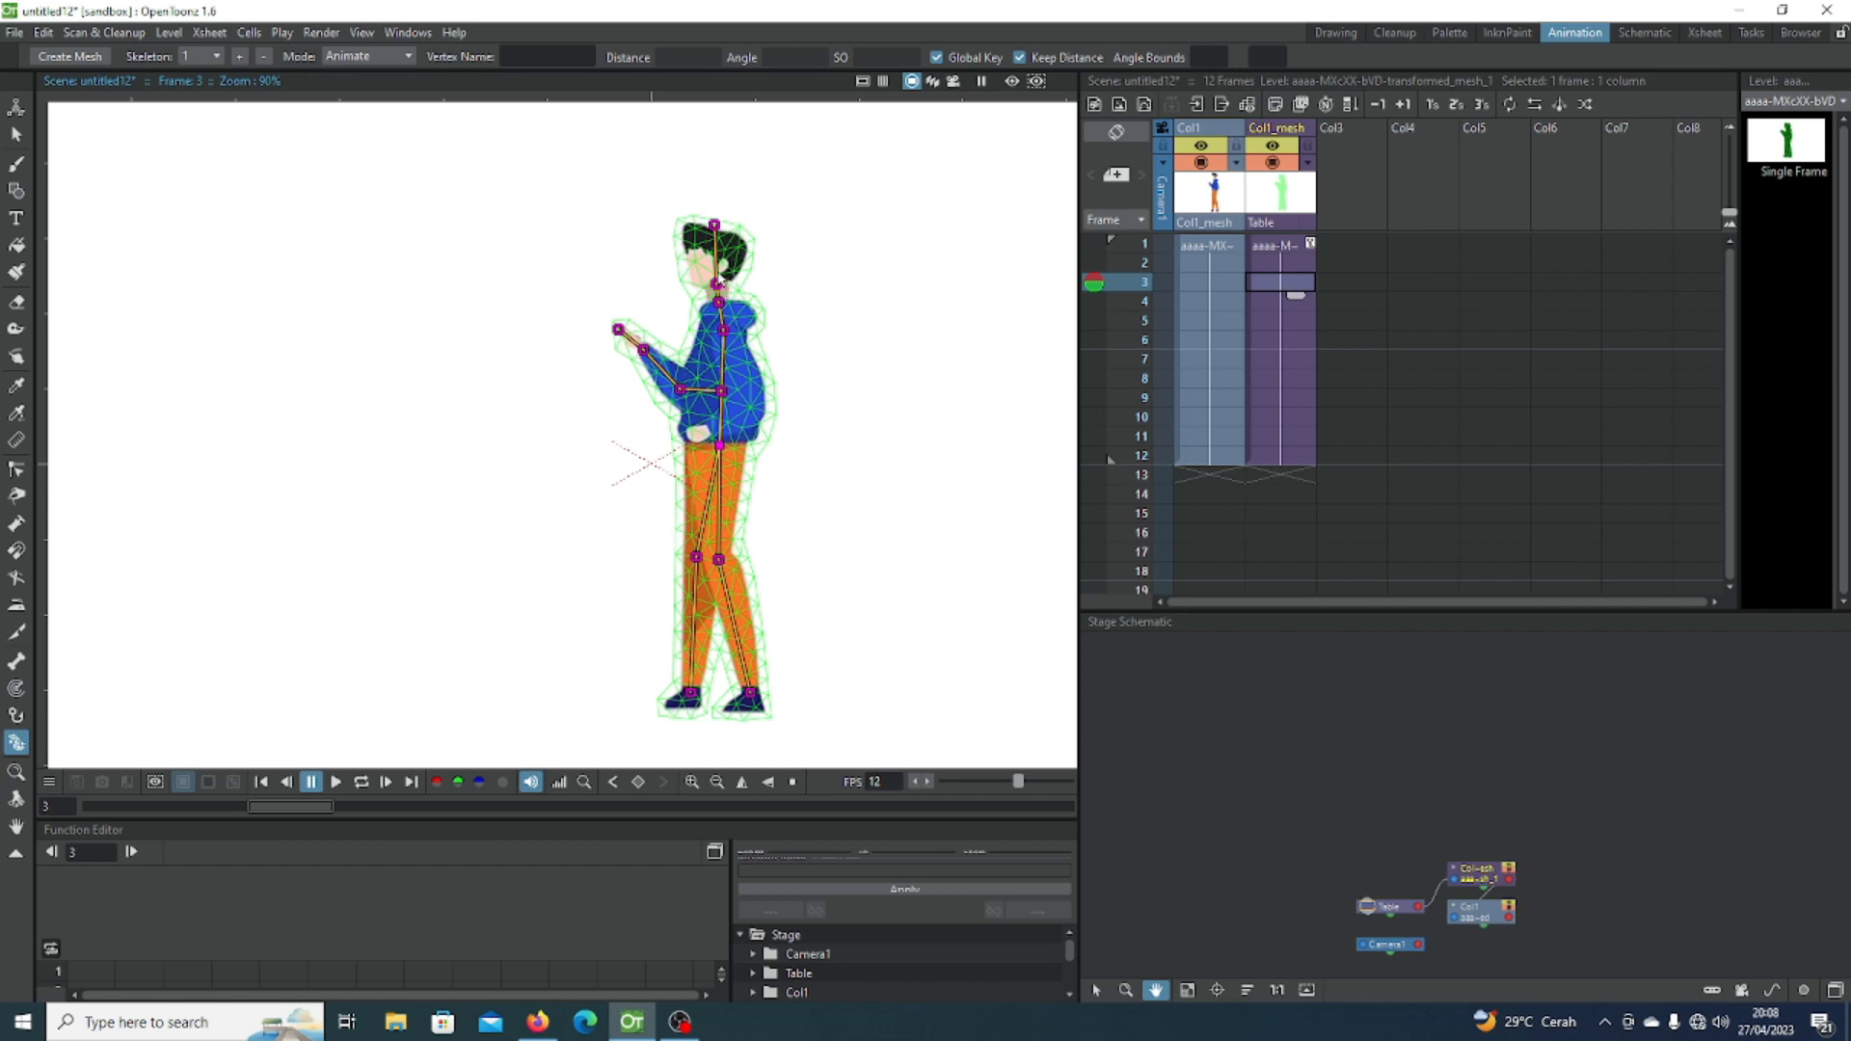
click(716, 284)
drag(717, 284, 696, 301)
click(1276, 324)
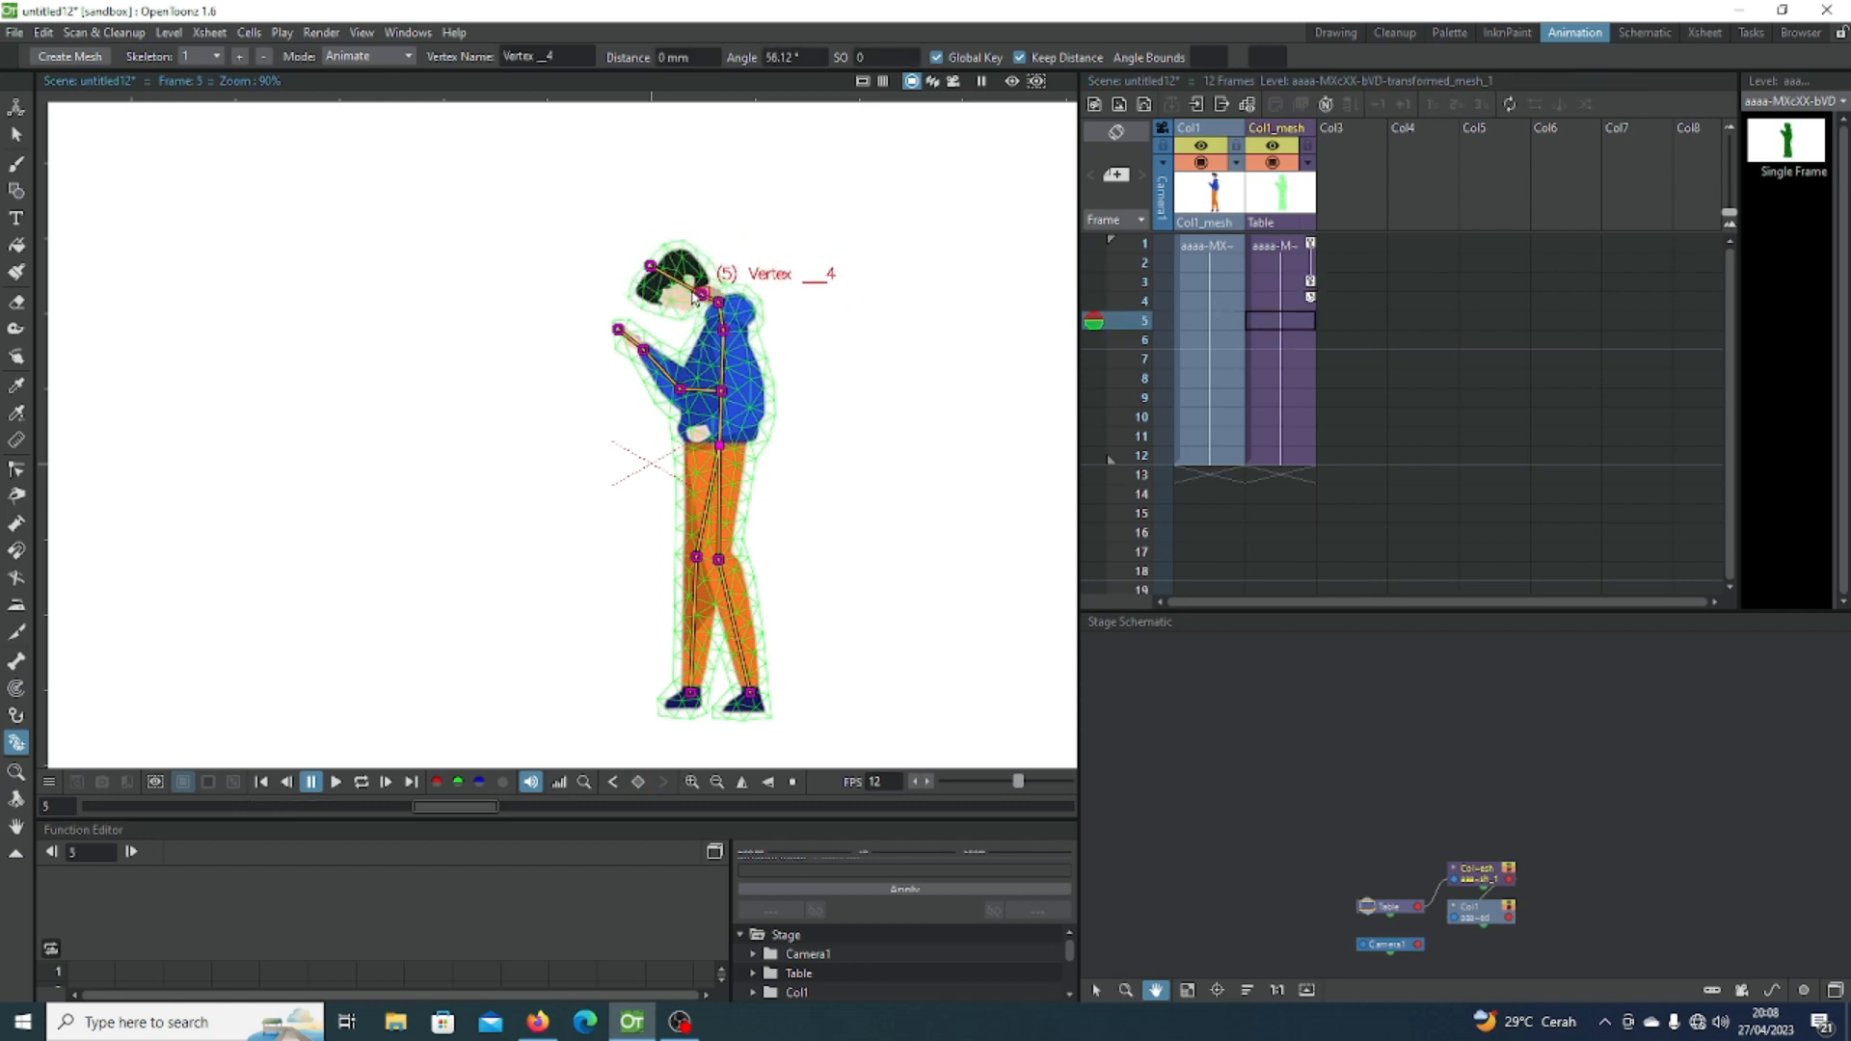
click(1265, 374)
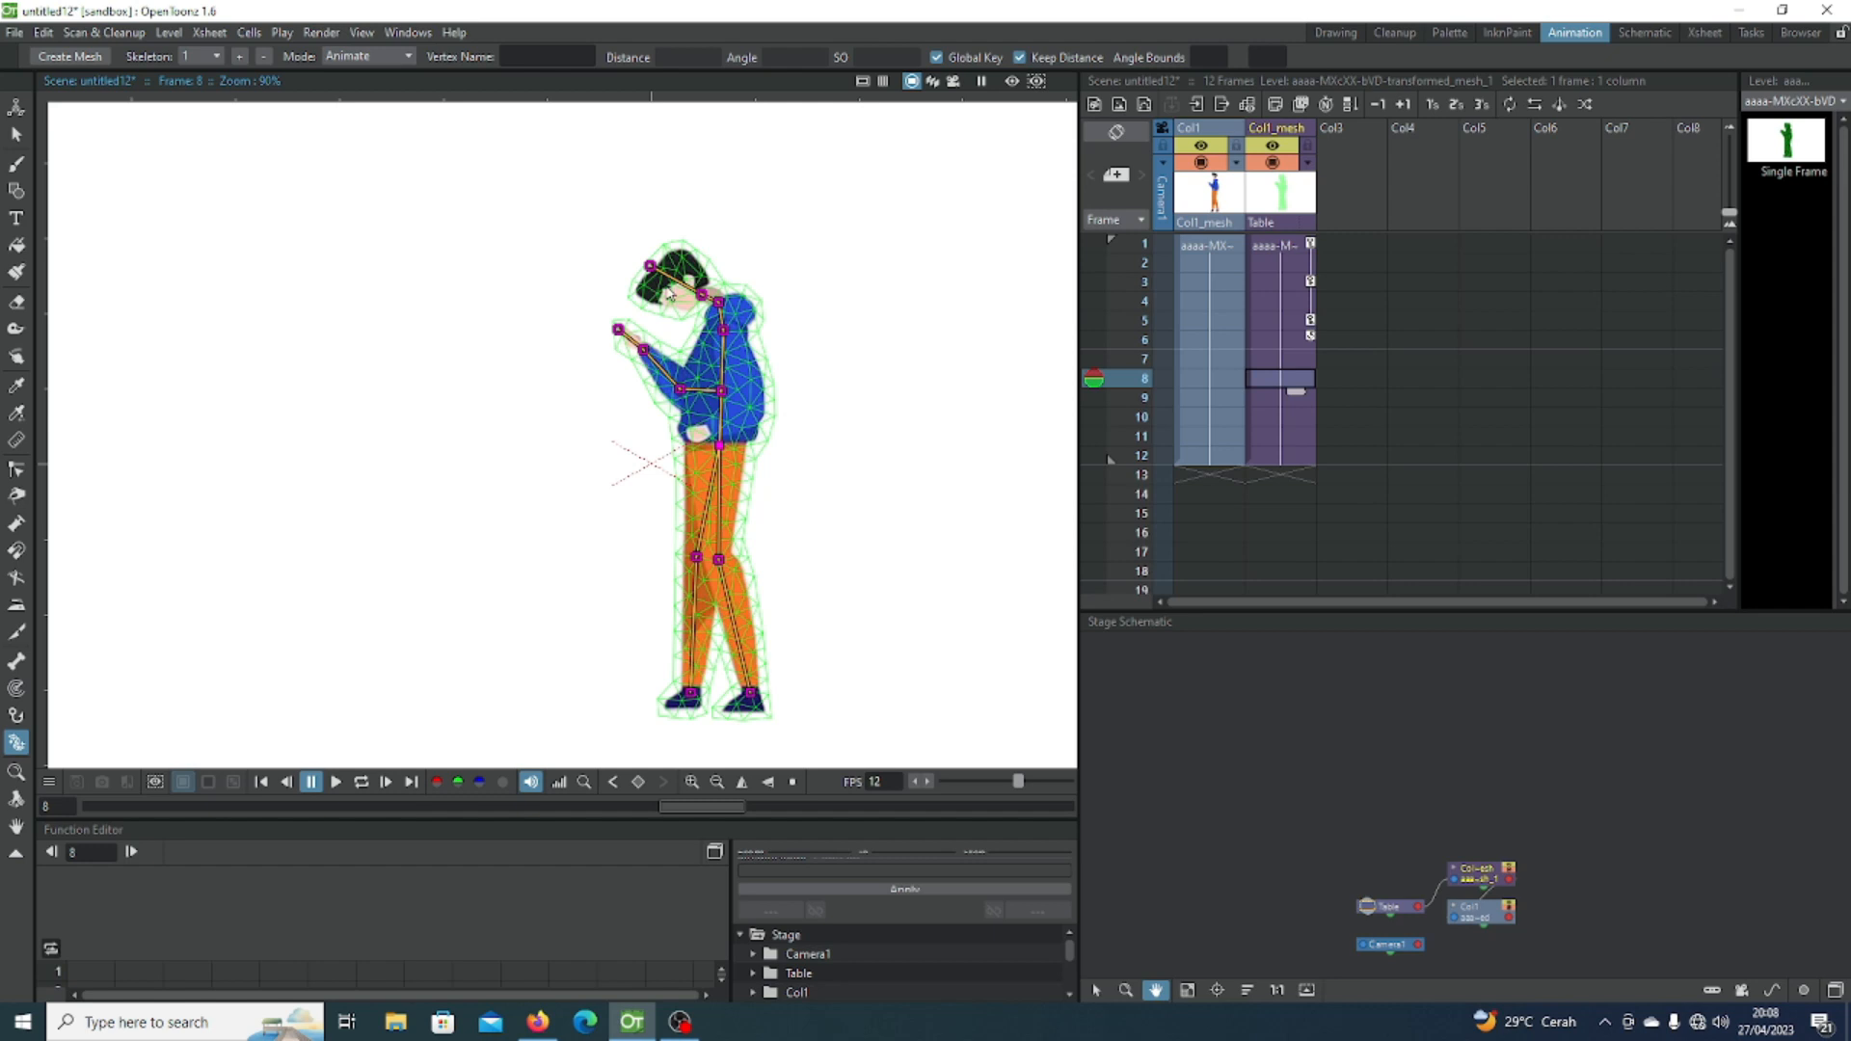
mouse_move(701, 297)
mouse_down()
mouse_move(781, 302)
mouse_move(720, 285)
mouse_up()
click(1306, 416)
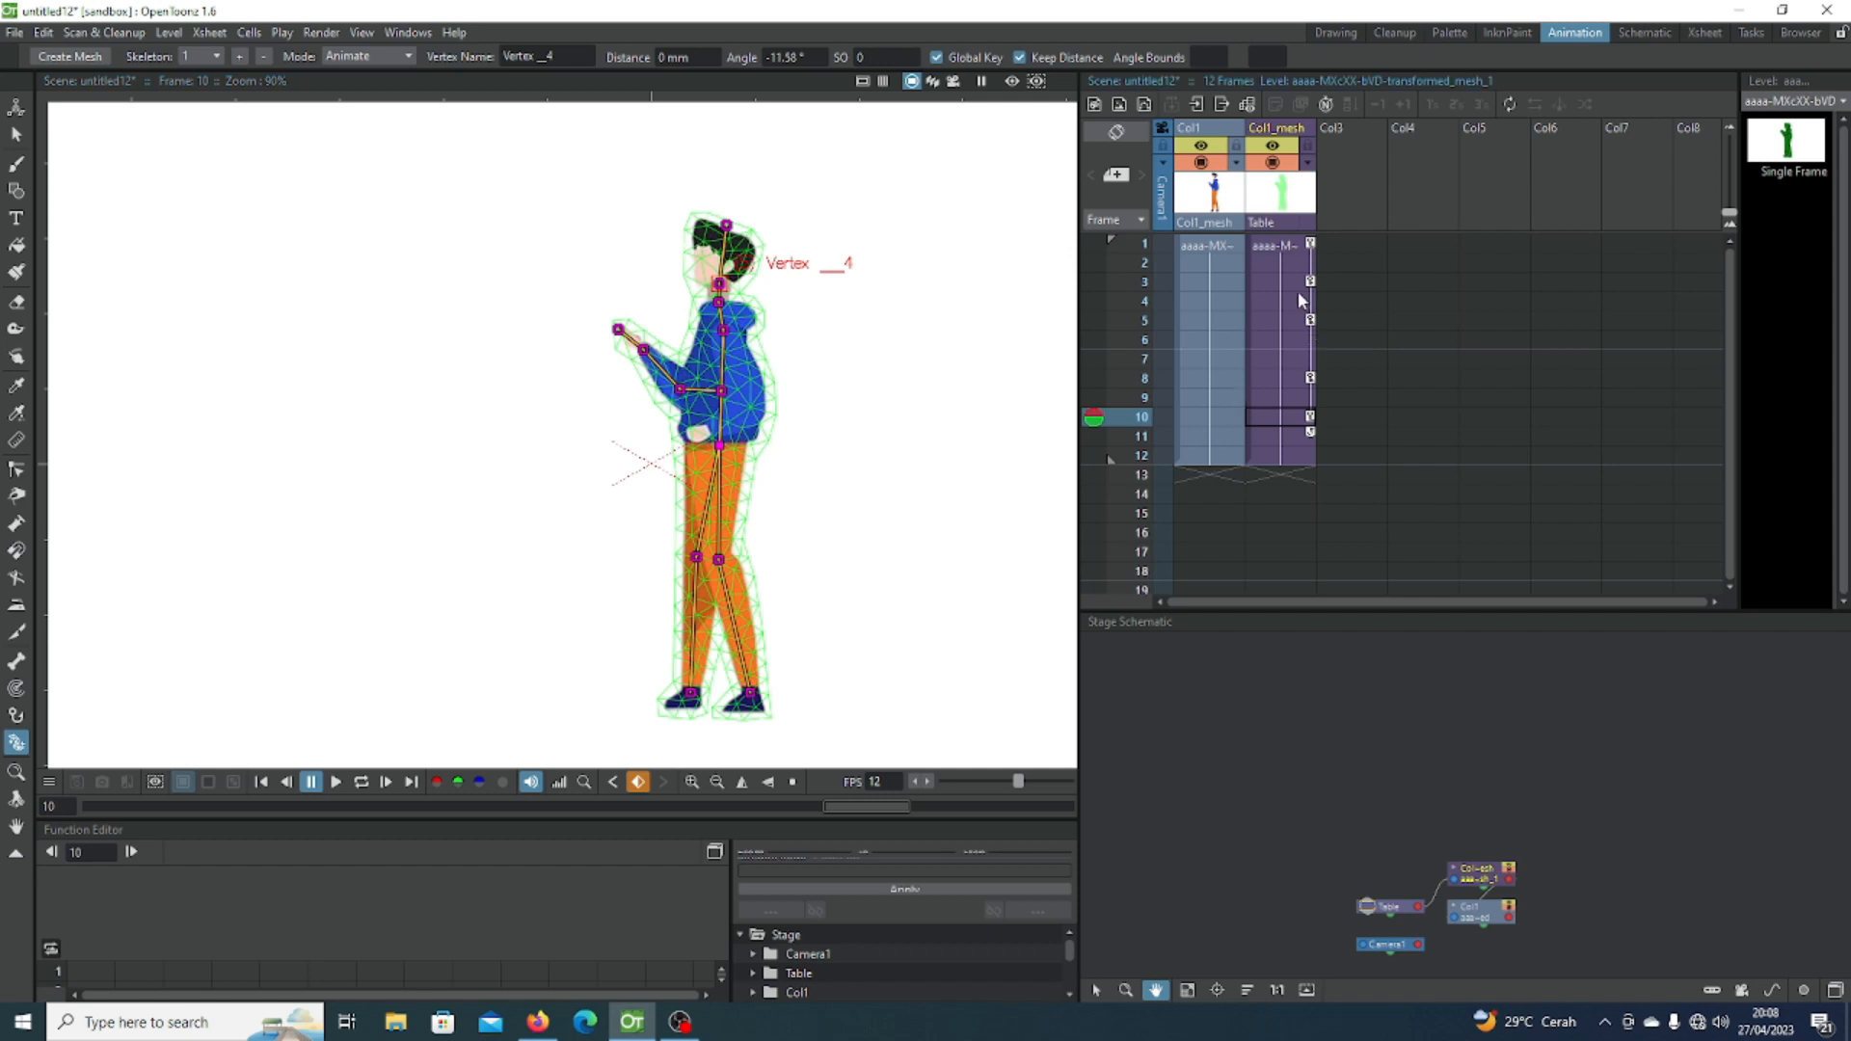
Step: Keyframe the wrist vertex of the raised arm at frames 2, 4, 6 and 9, rotating it to about 11° at frame 6
click(1287, 262)
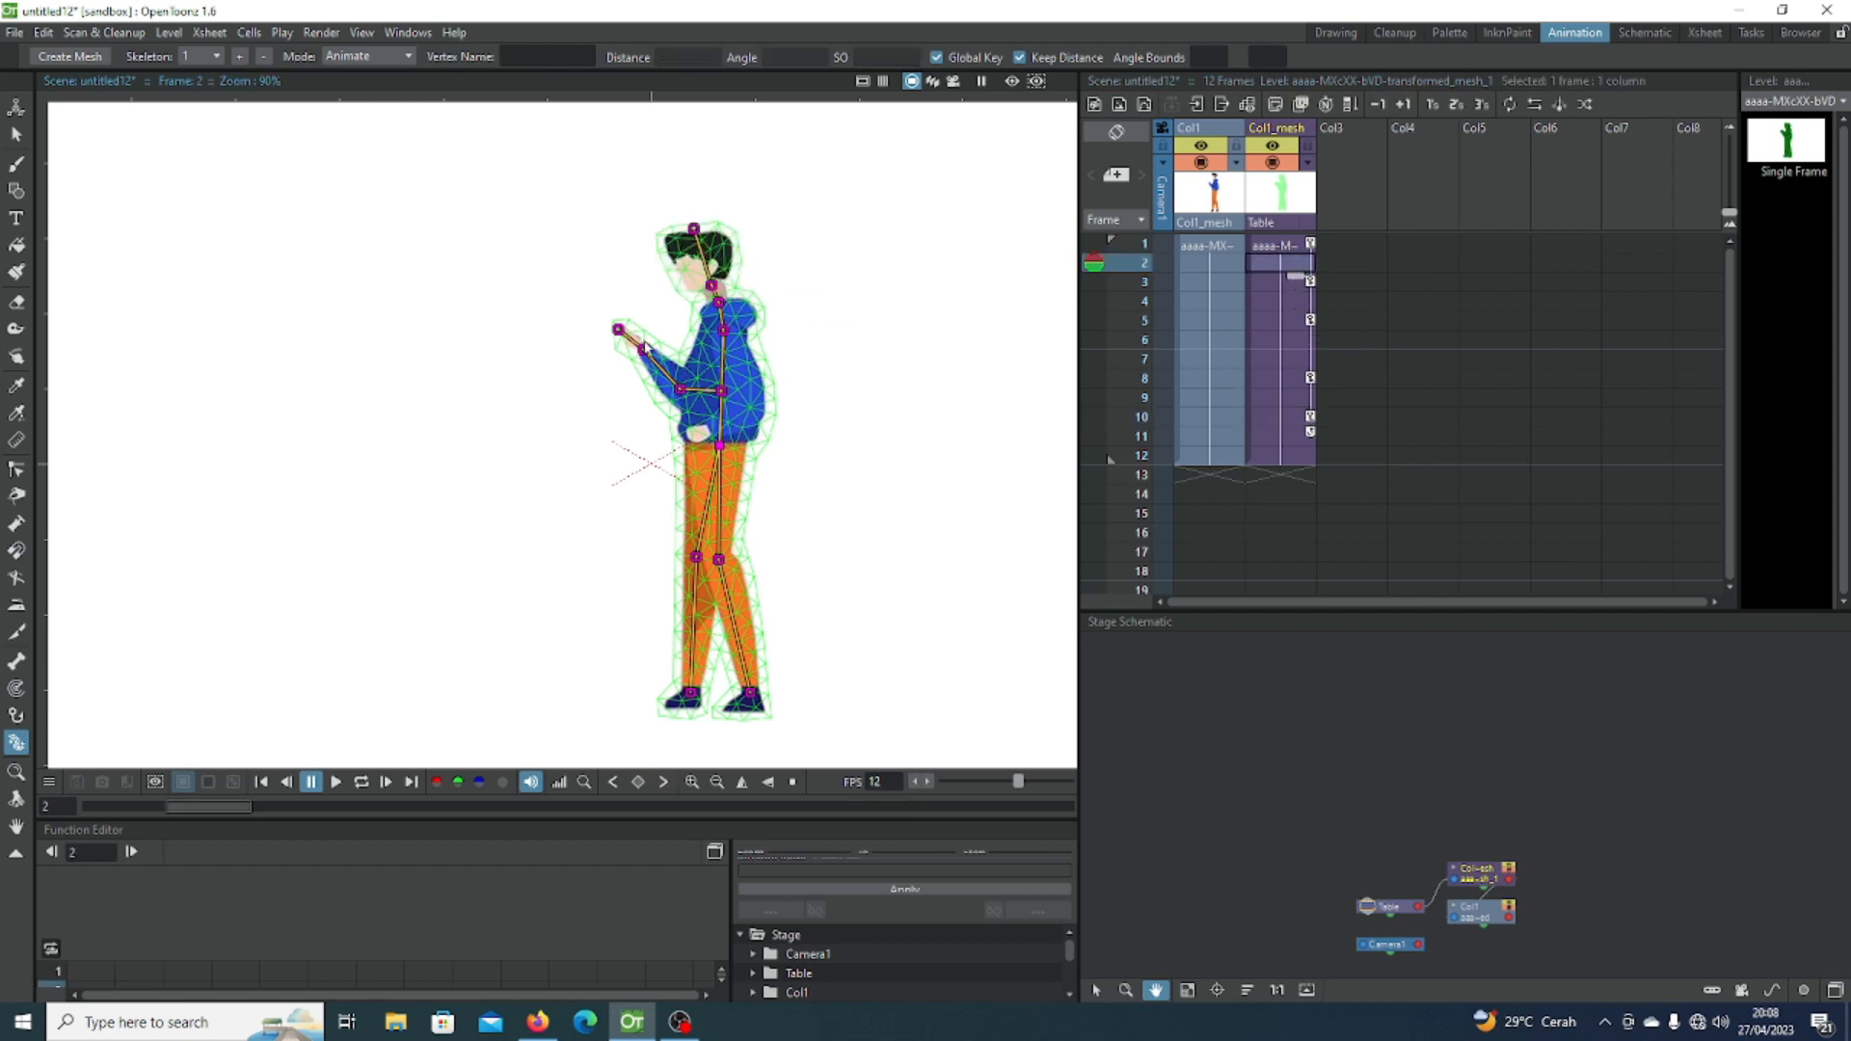
drag(642, 348, 656, 341)
click(1282, 301)
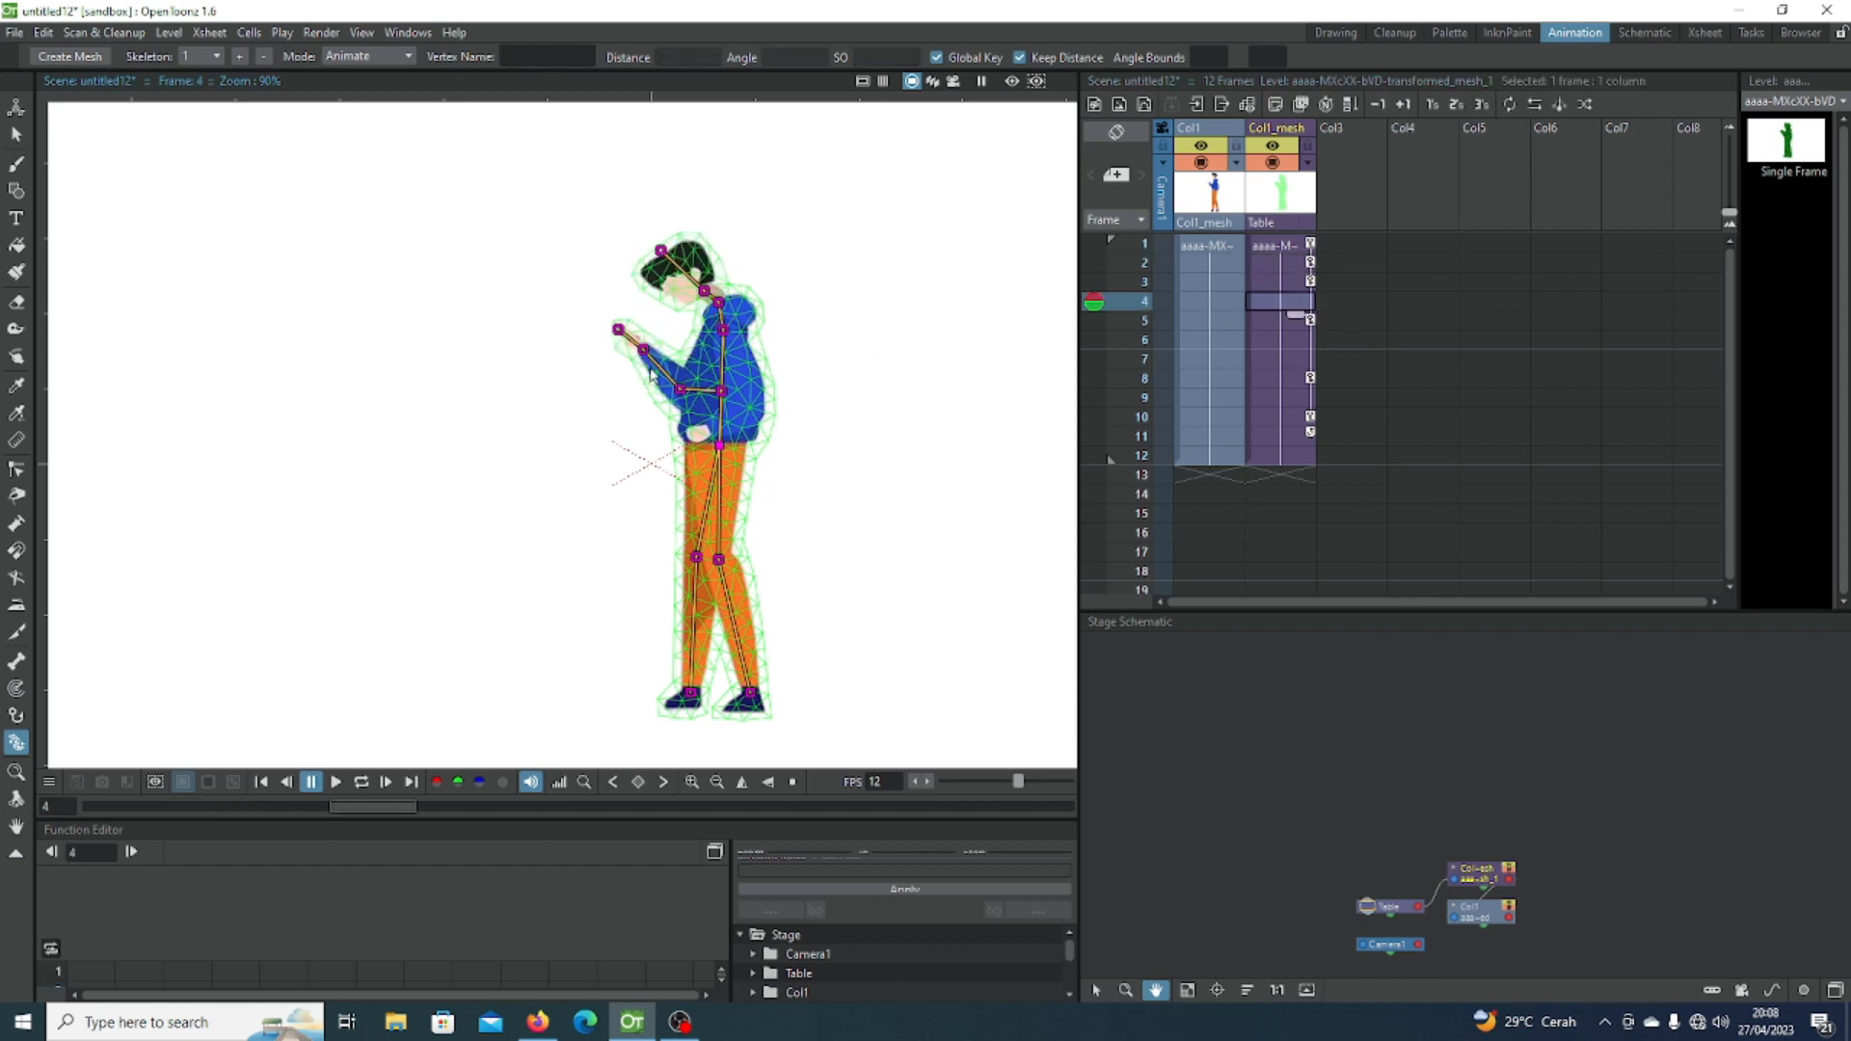
click(1271, 339)
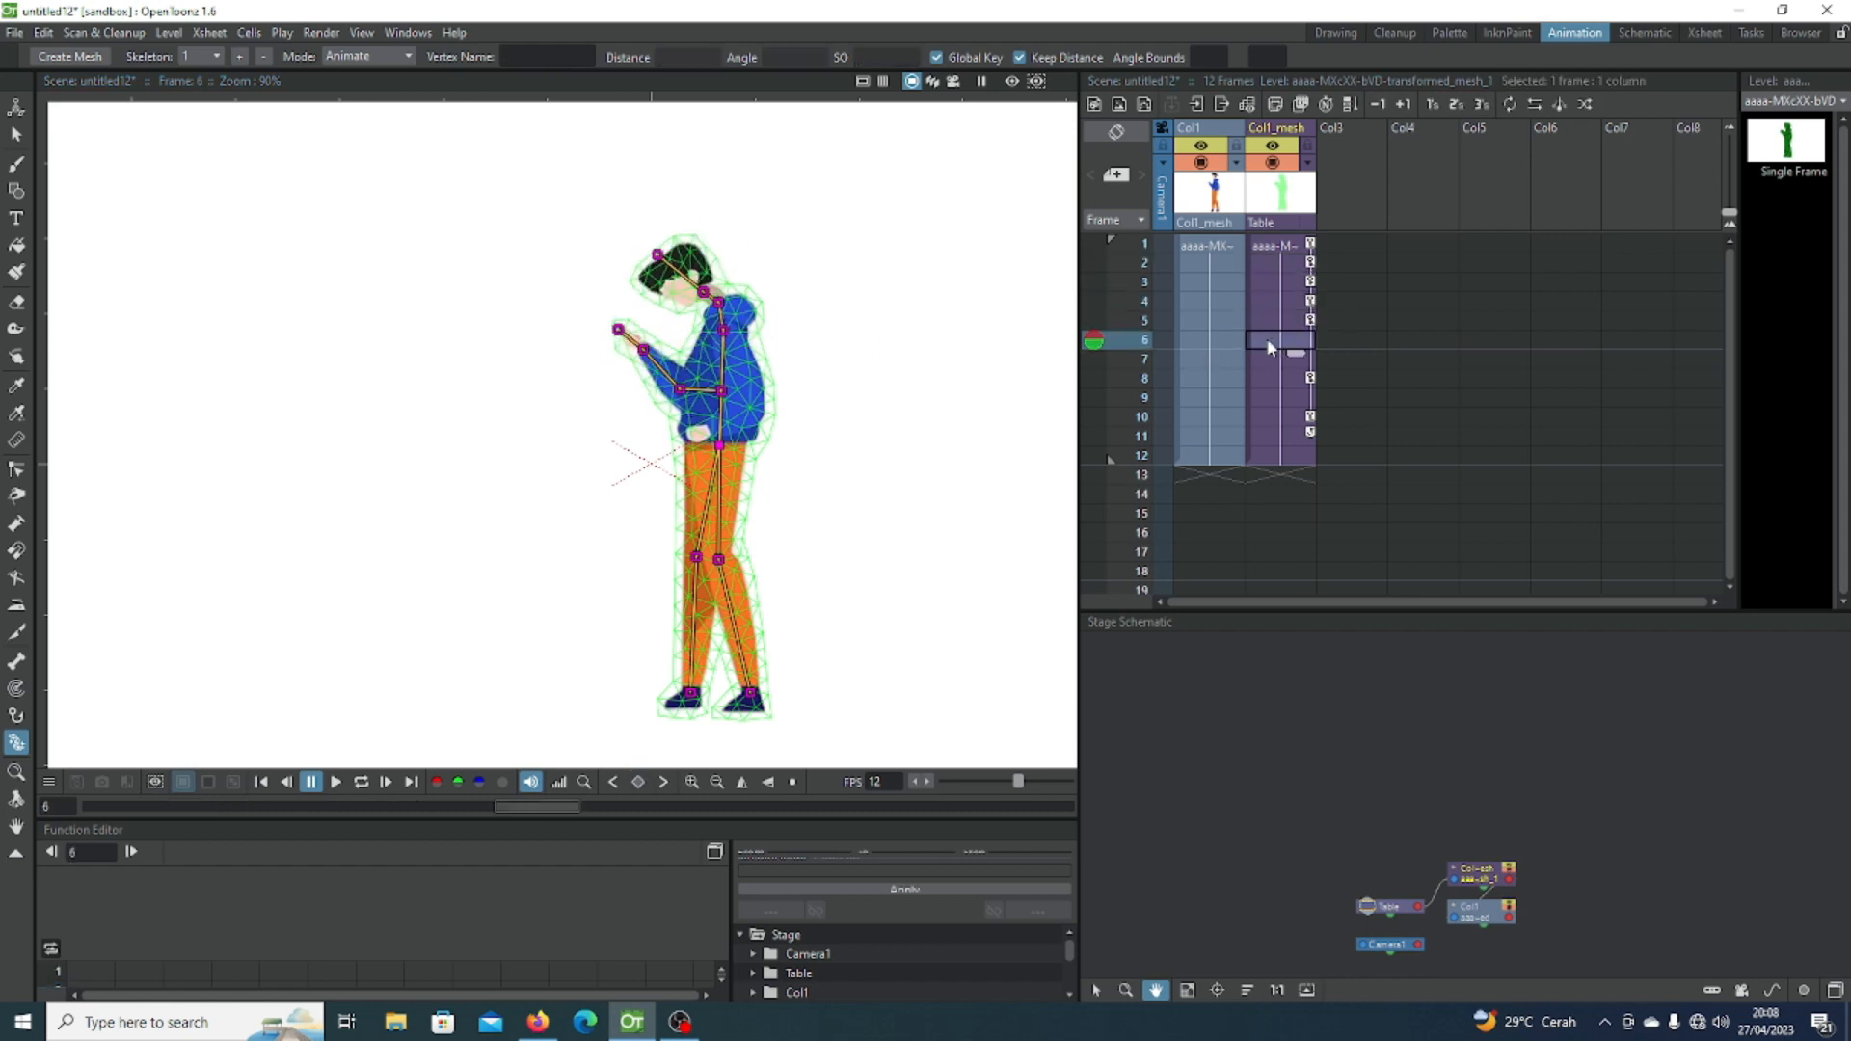
drag(643, 349, 637, 358)
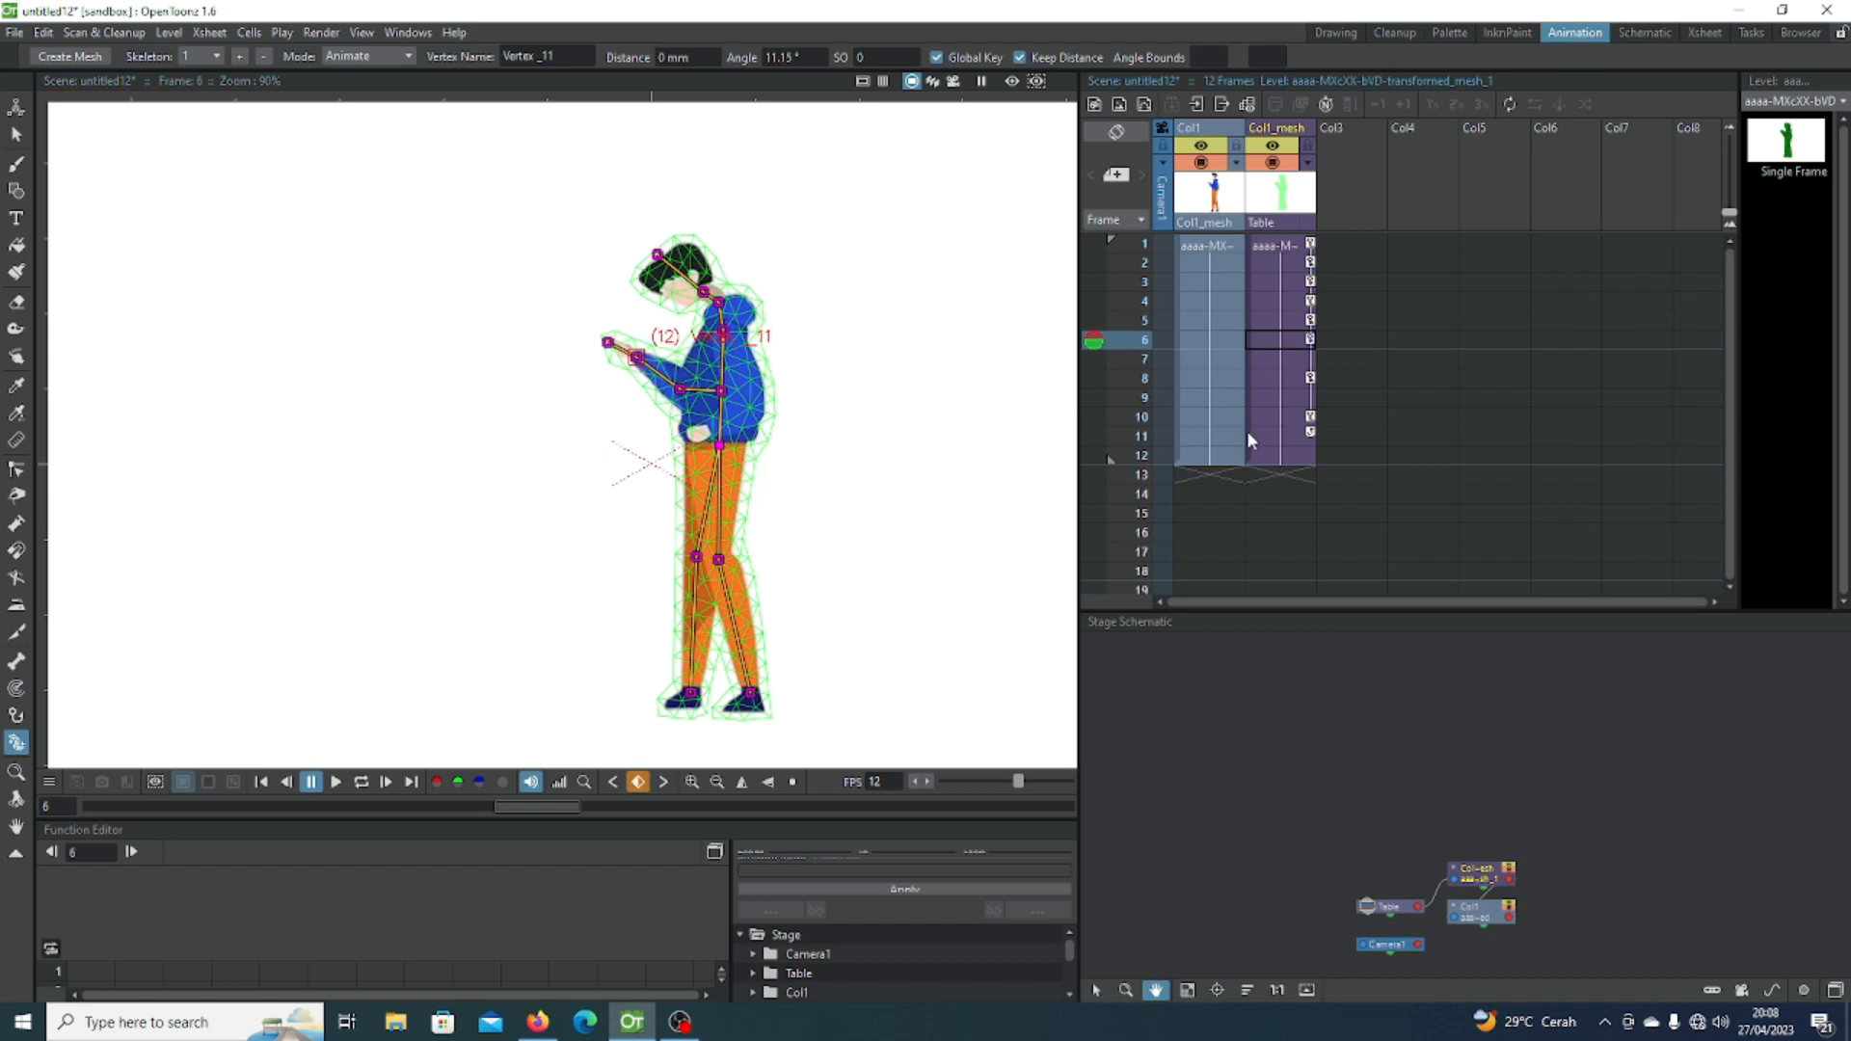
click(1278, 398)
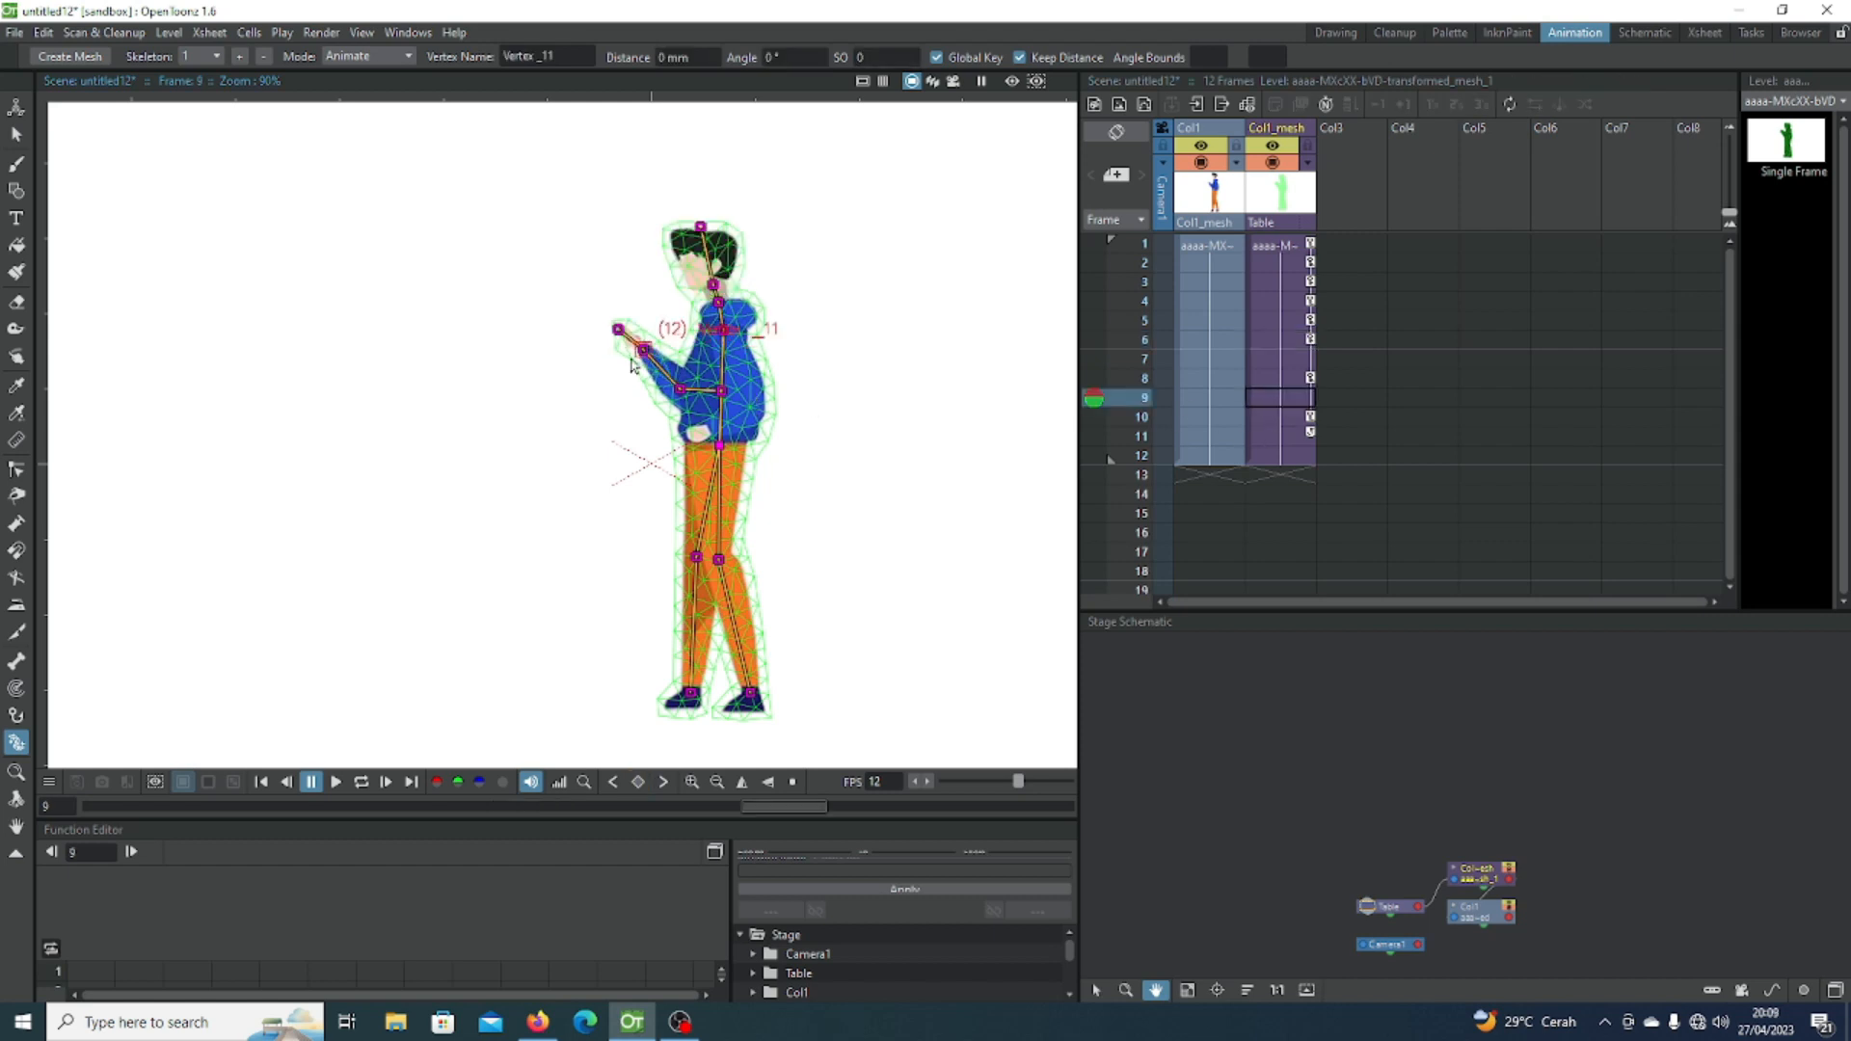
drag(644, 350, 632, 363)
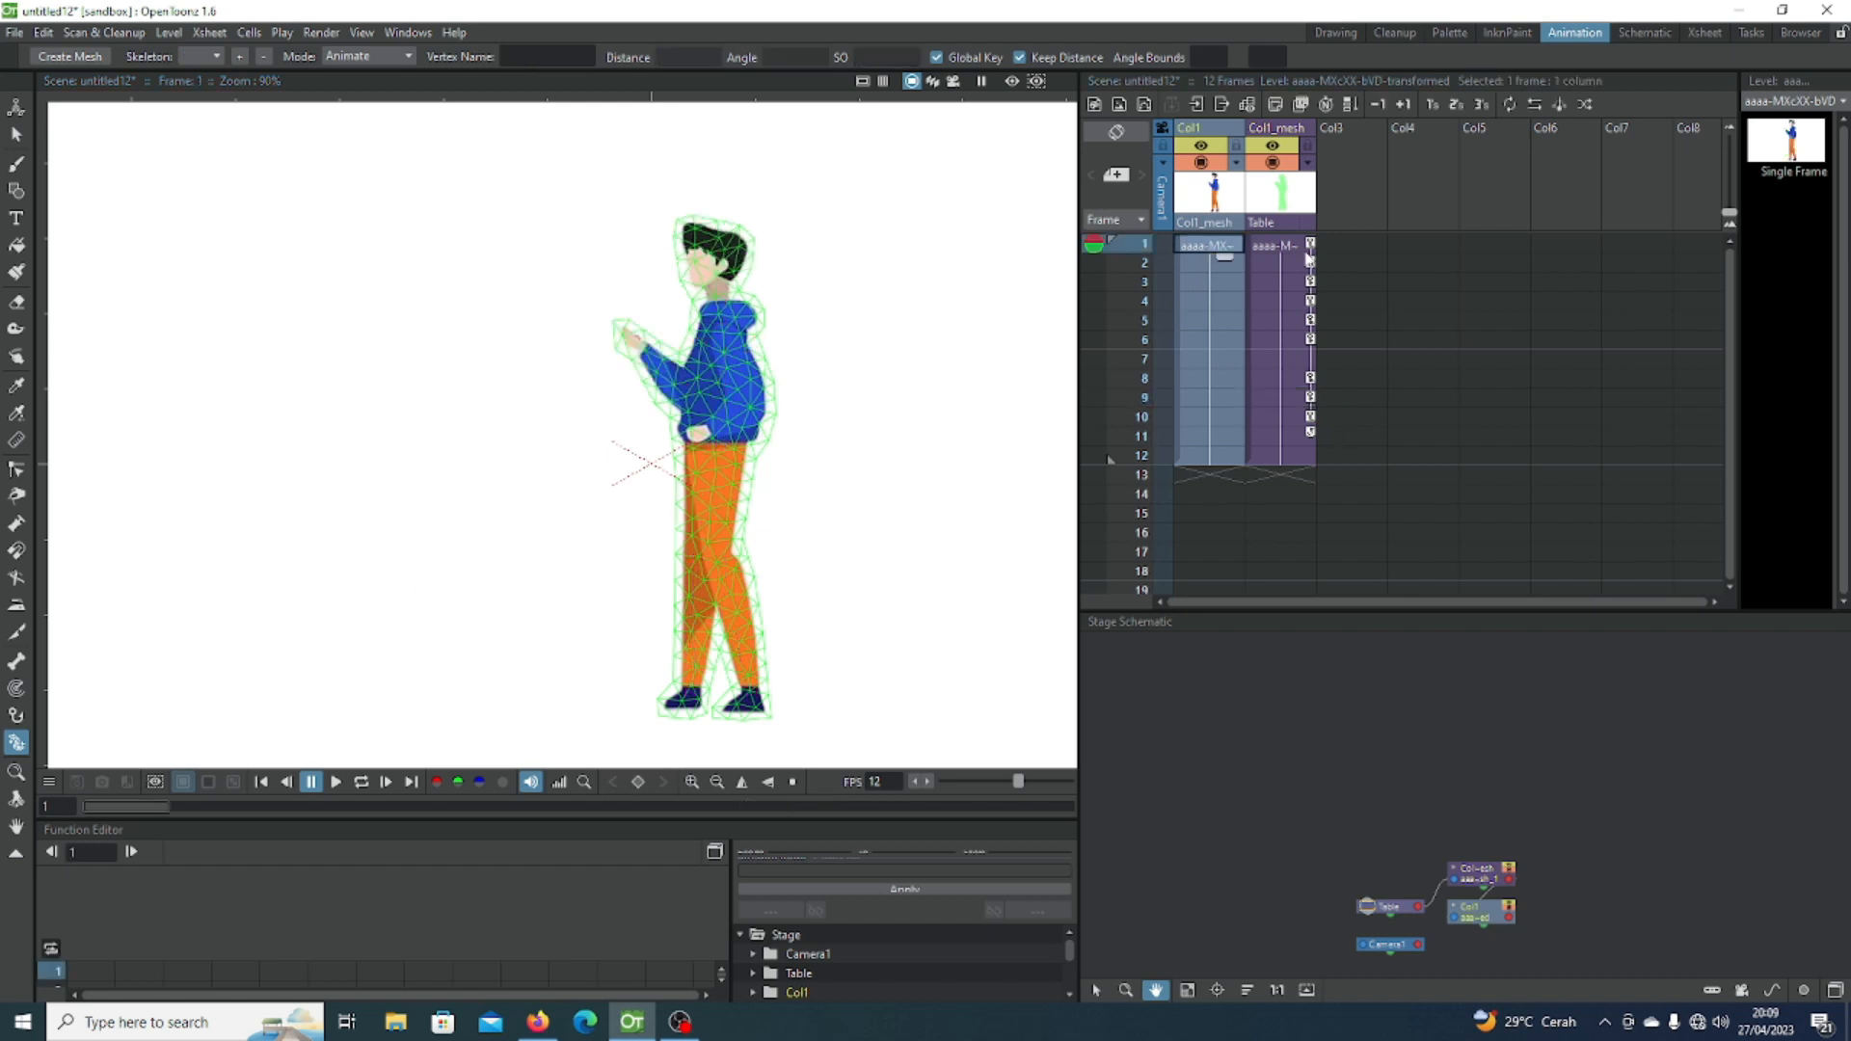
Step: Animate the mesh column's transform in All mode at frame 1, moving the character to about X 40.77 mm, Y 2.83 mm
click(1293, 253)
key(a)
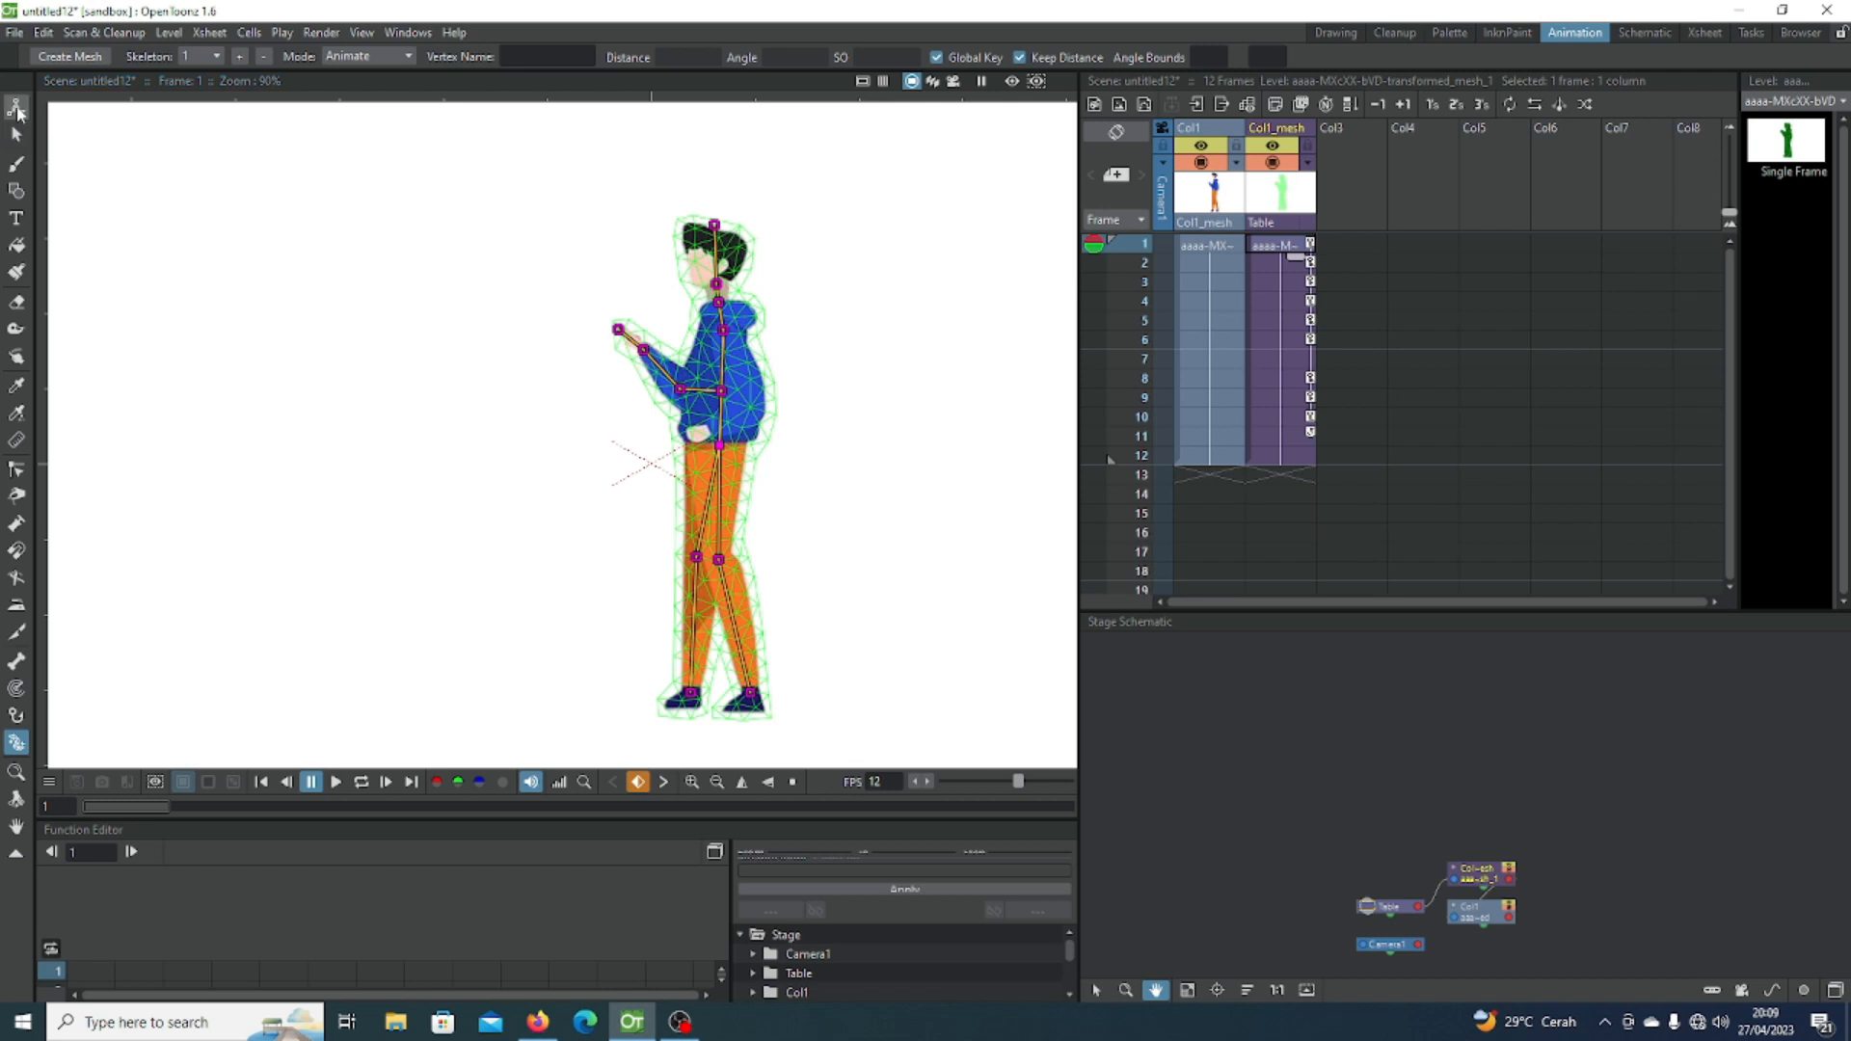
click(136, 56)
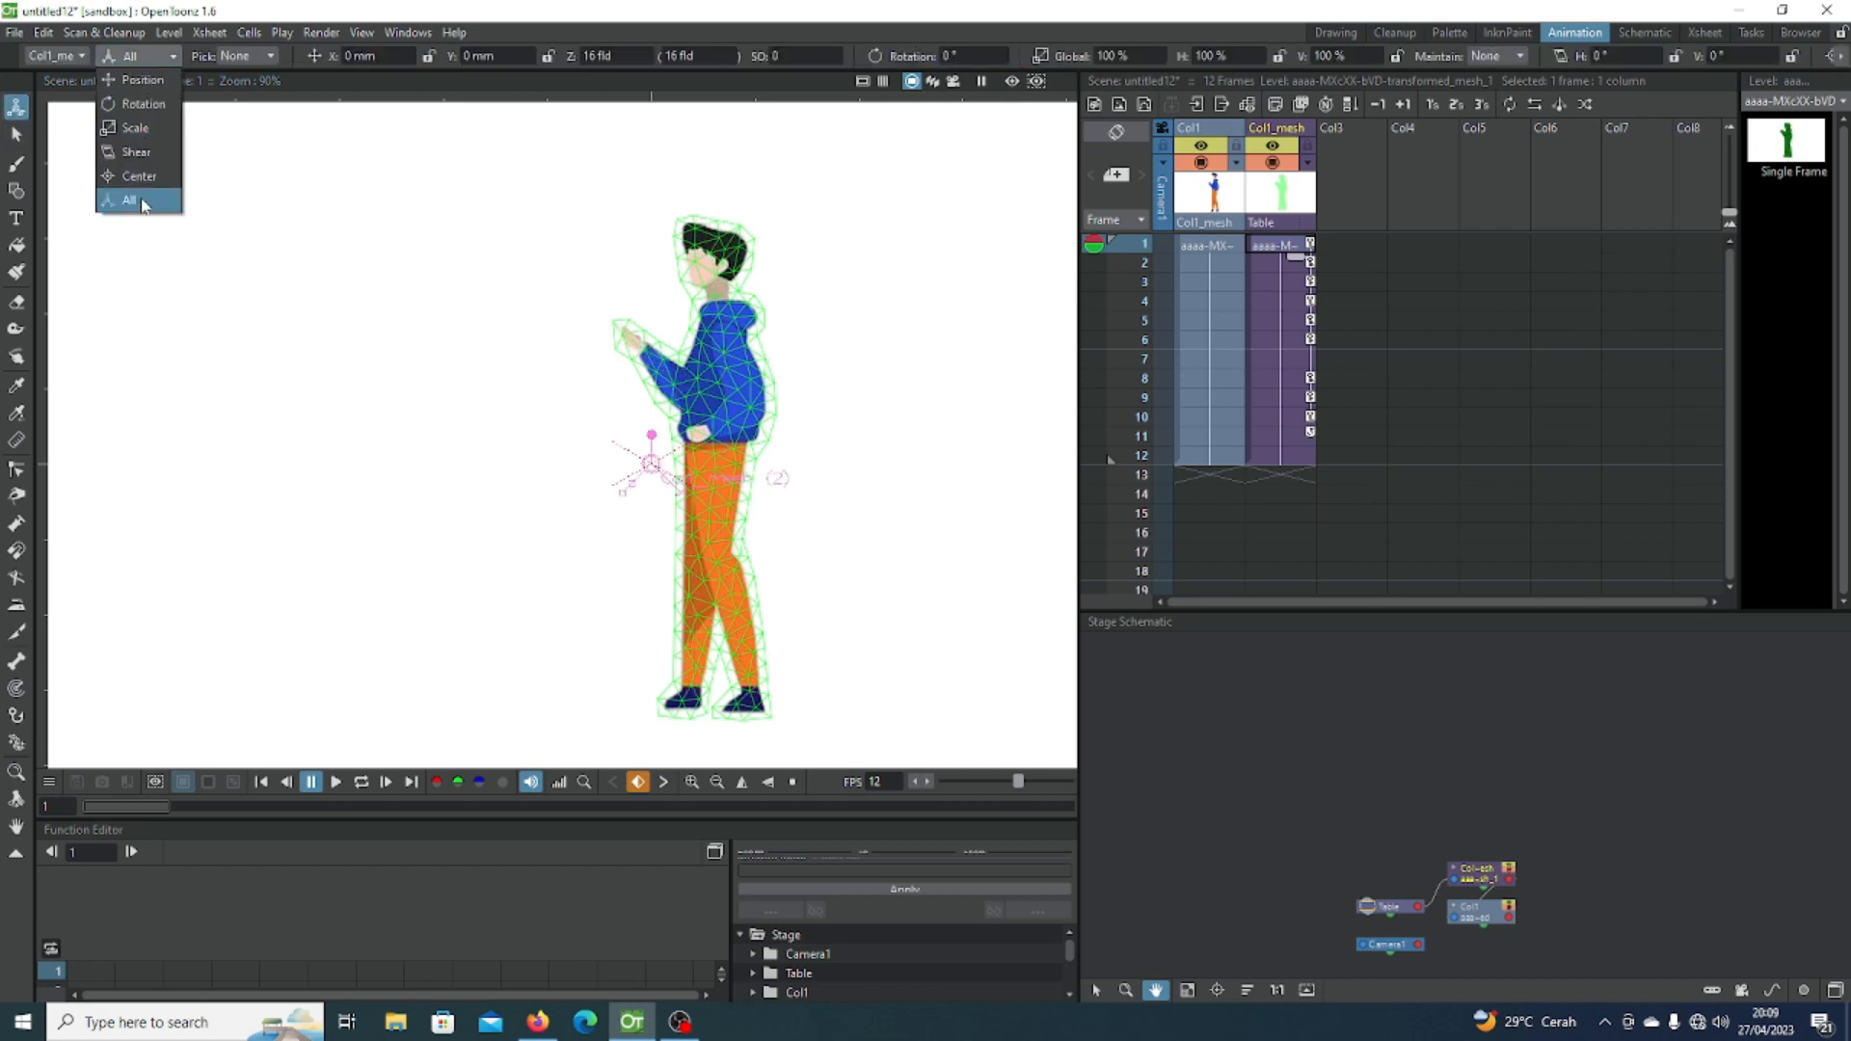
click(145, 204)
drag(758, 410, 920, 398)
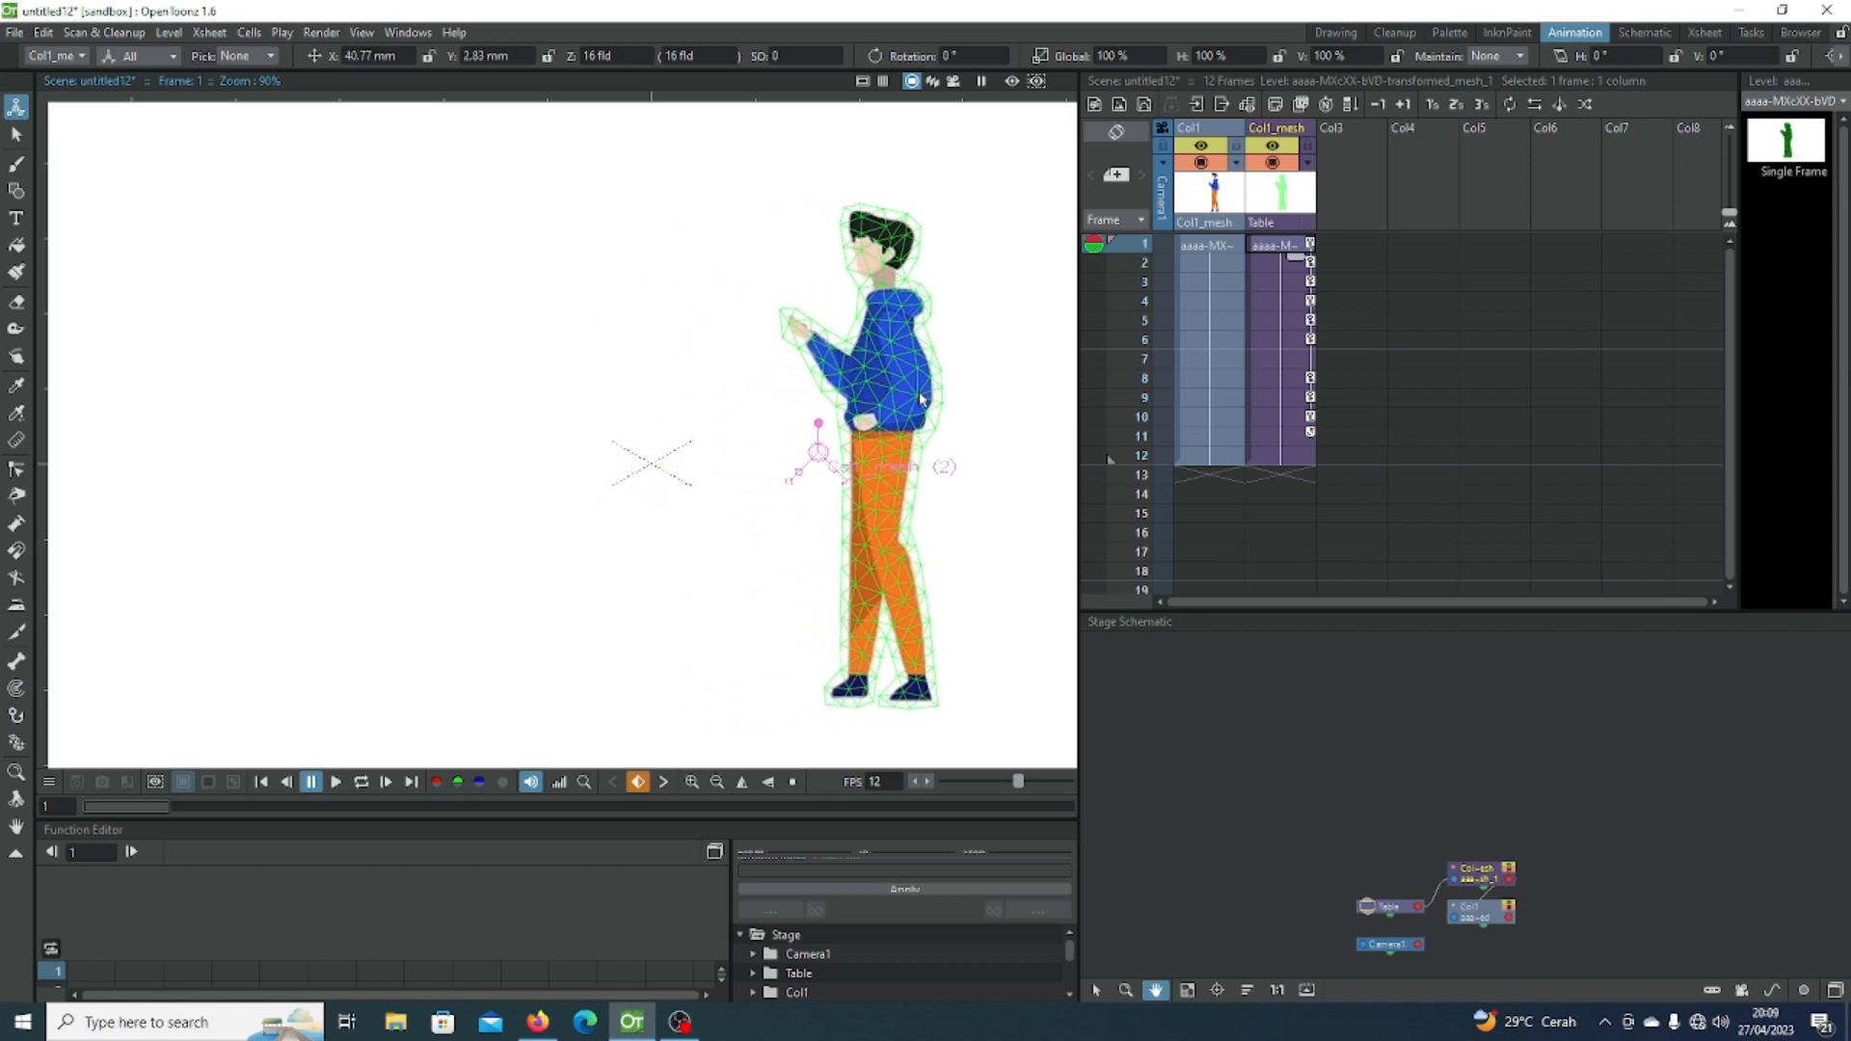
Step: Keyframe the character's position at frames 3, 5, 7, 9 and 11, travelling left to about X -99.2 mm, and loop the playback
click(1290, 282)
drag(877, 411, 370, 428)
click(1253, 320)
click(1301, 358)
click(1273, 396)
click(1297, 439)
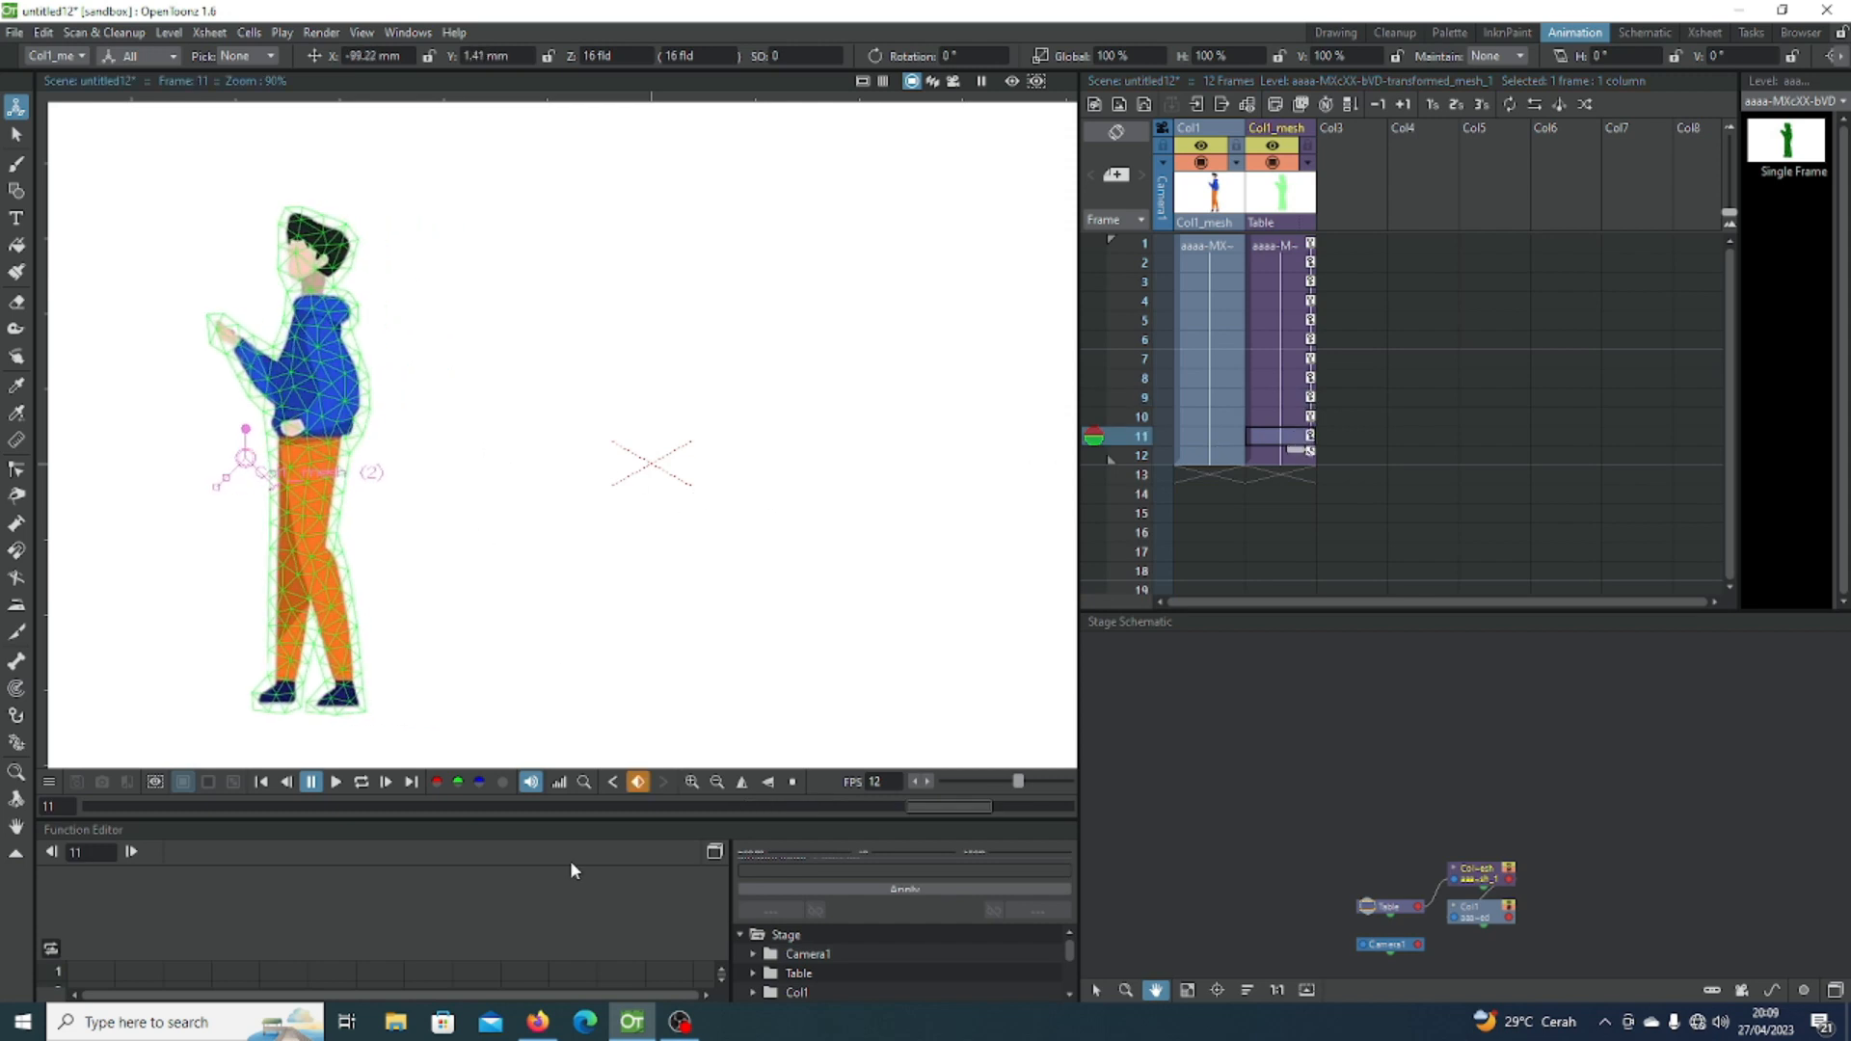
click(360, 781)
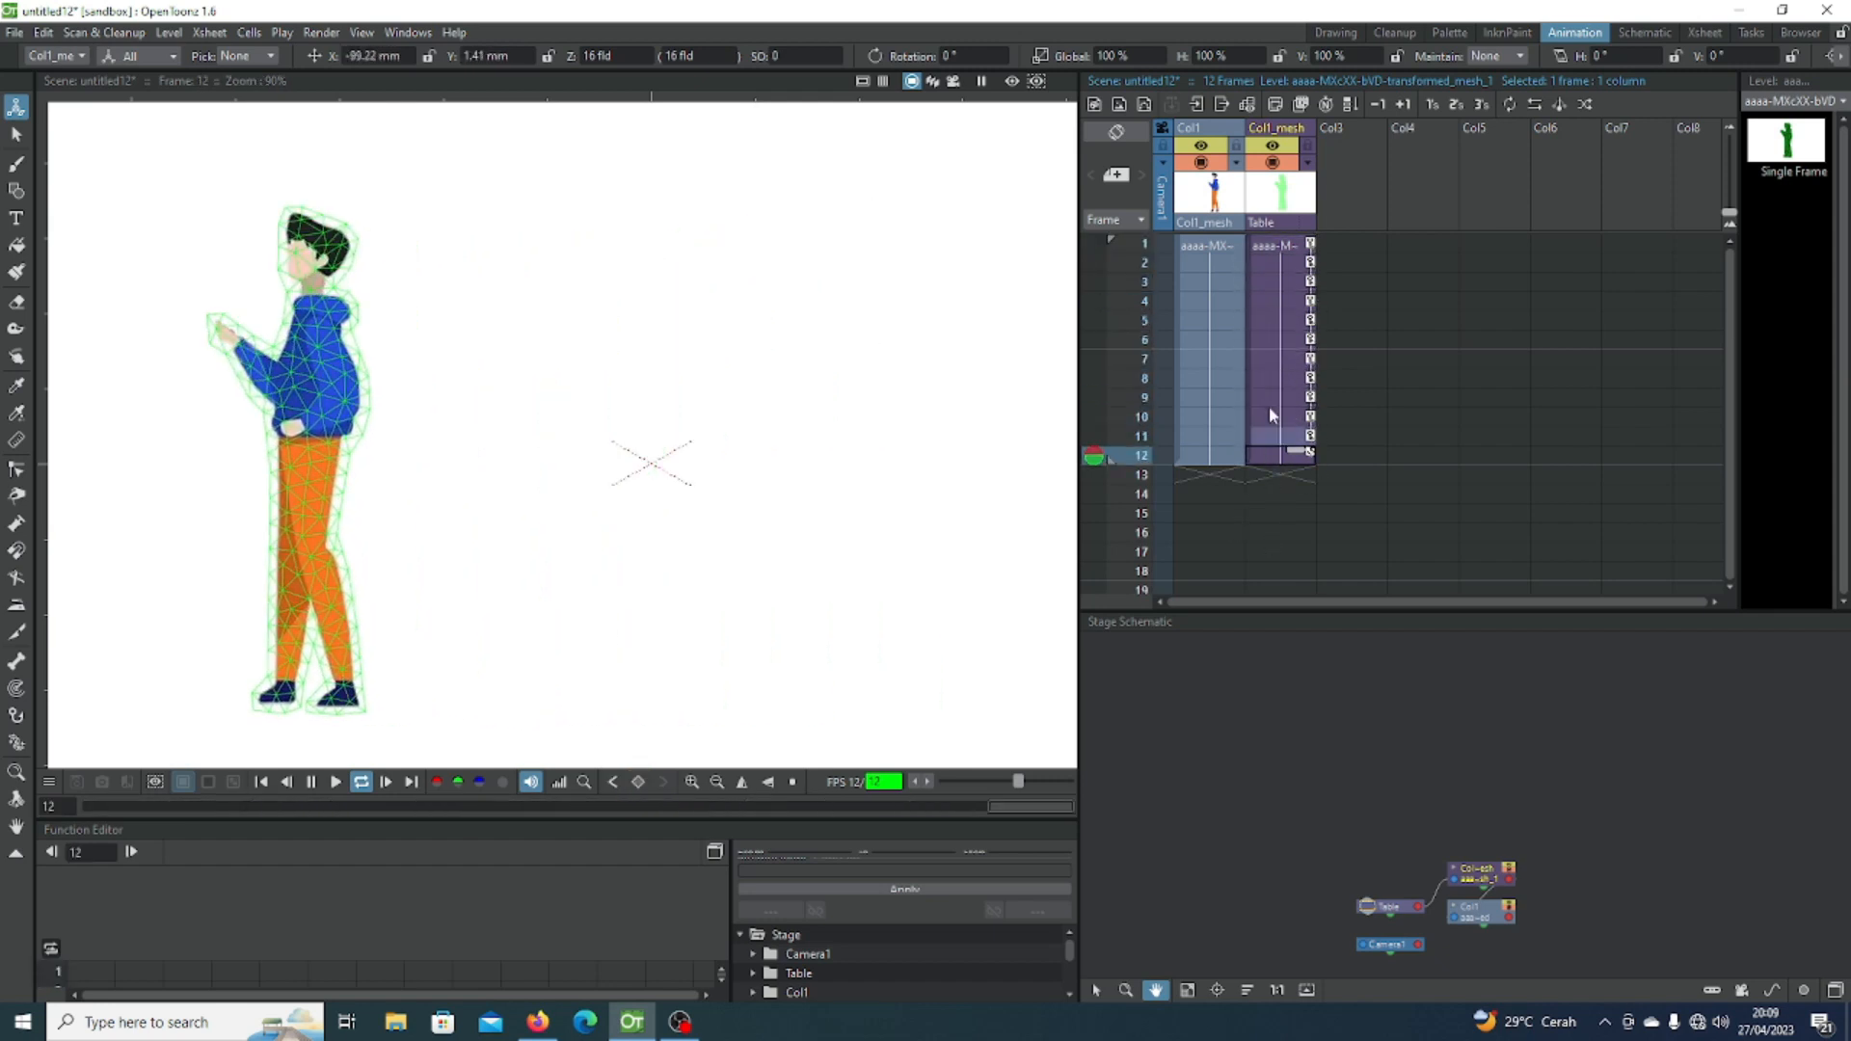
click(367, 782)
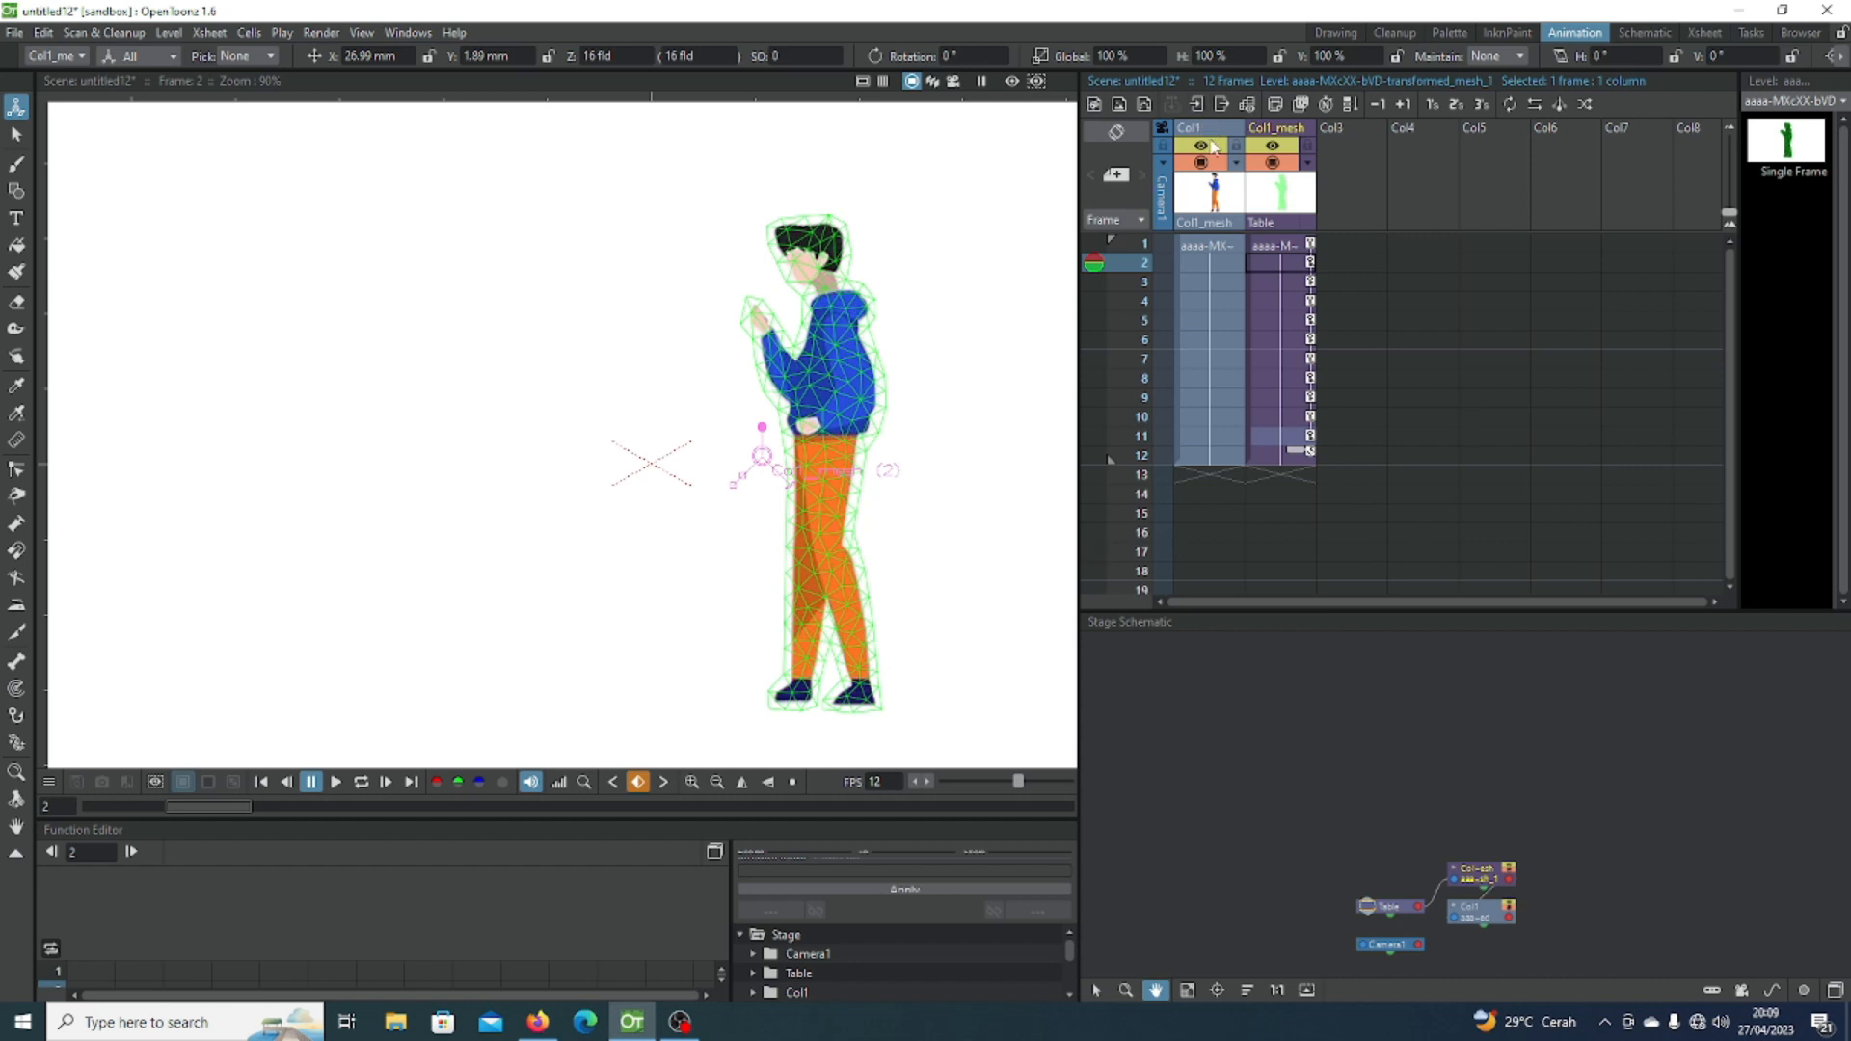
Step: Delete the character image column and its mesh column from the Xsheet
click(1216, 137)
key(Delete)
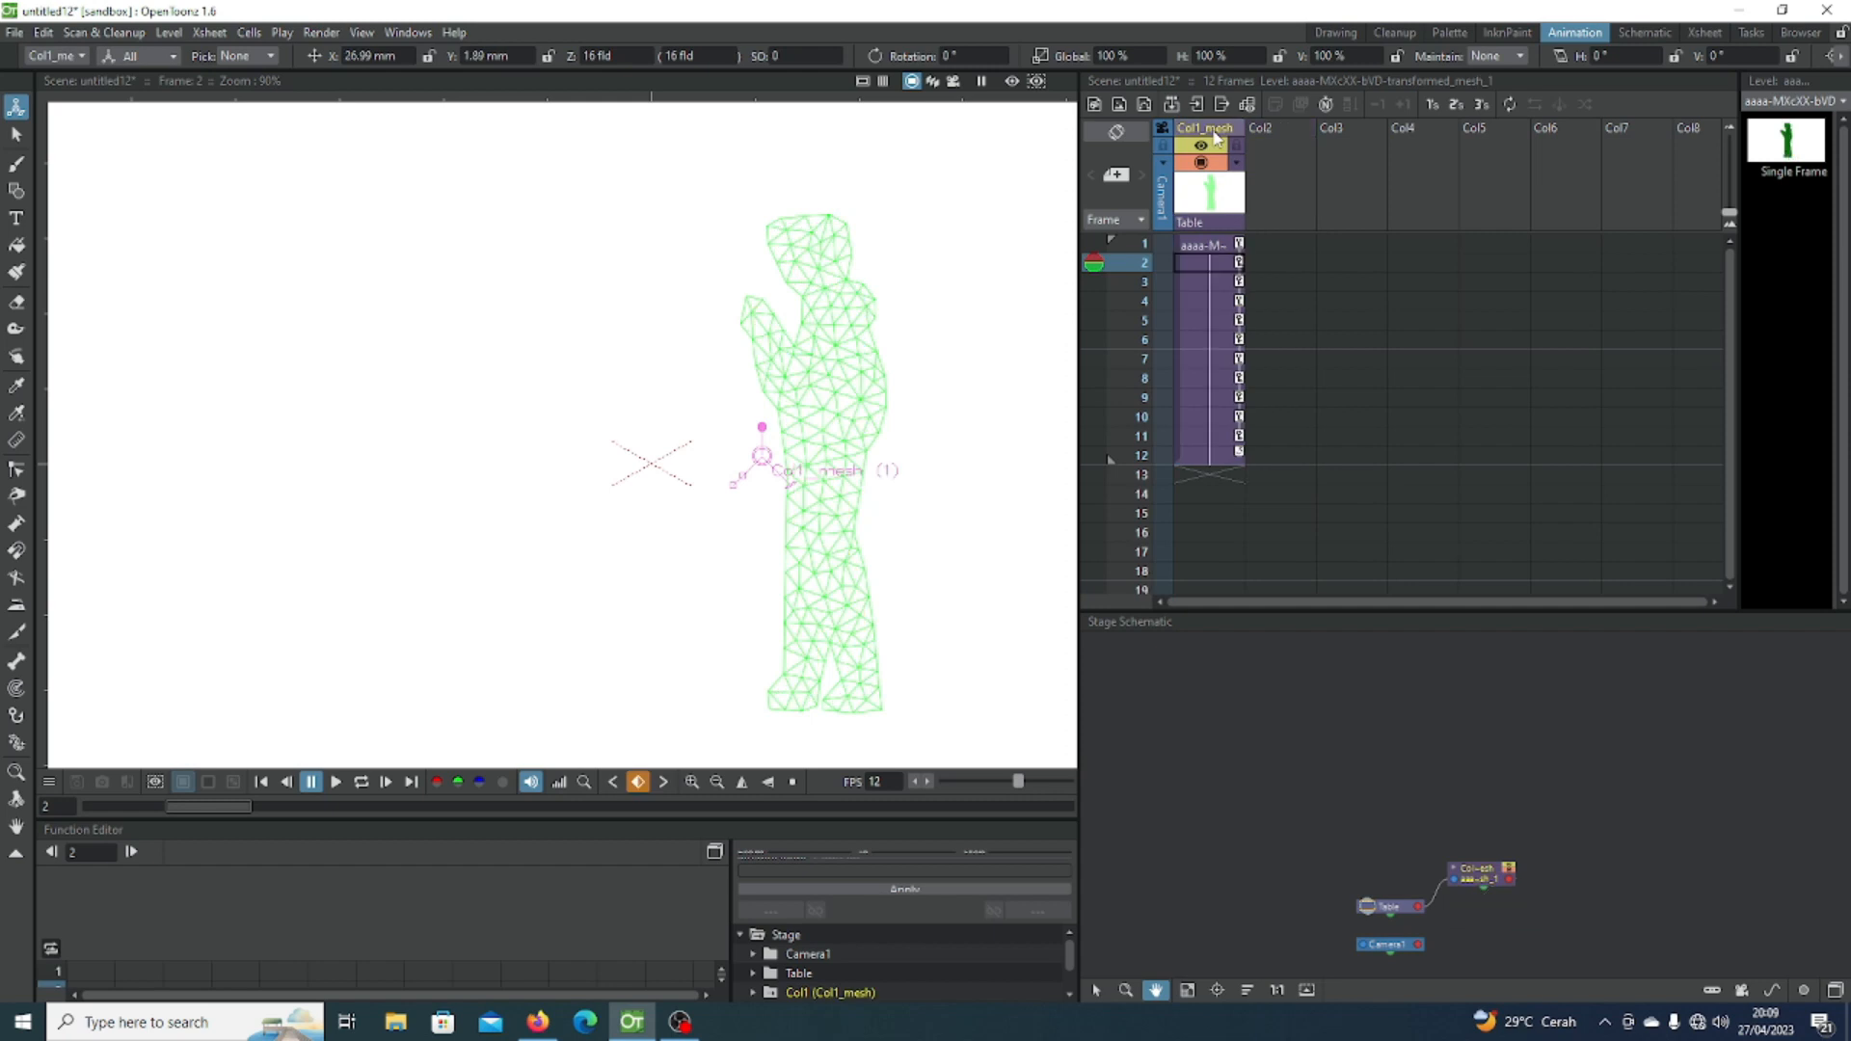
key(Delete)
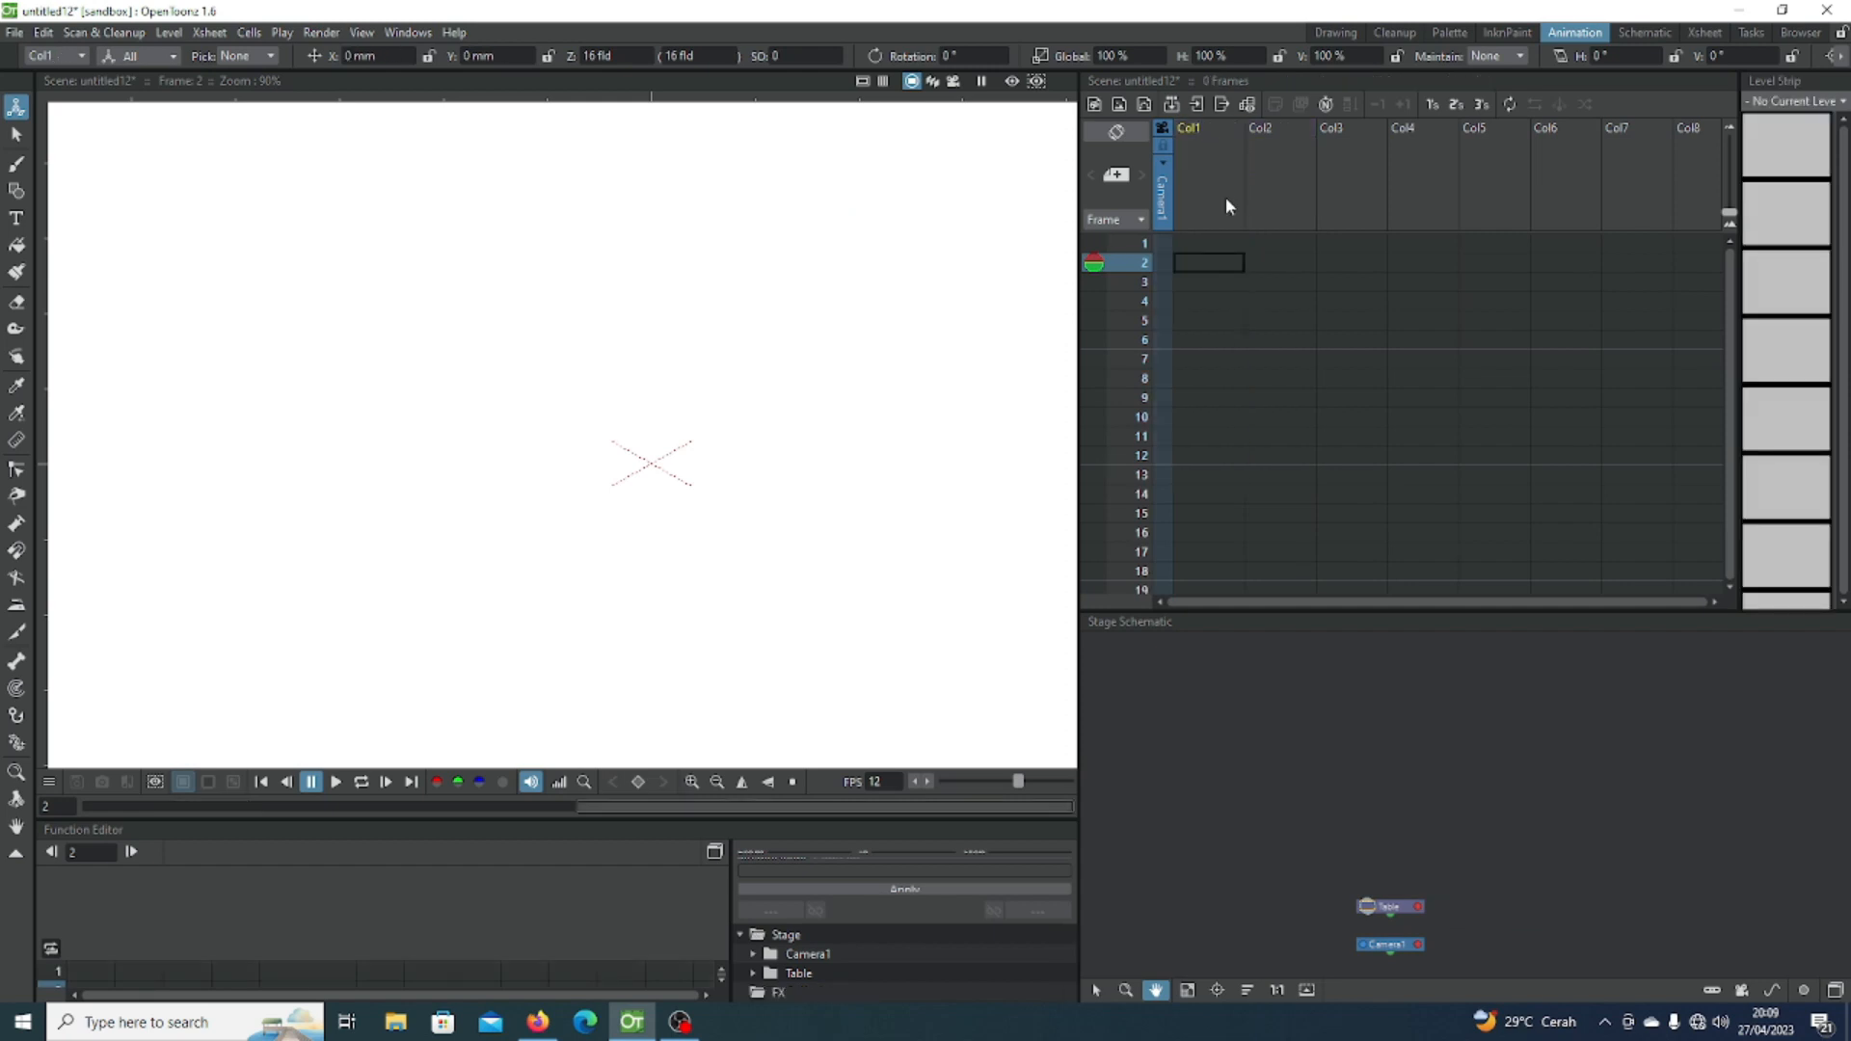
click(1096, 104)
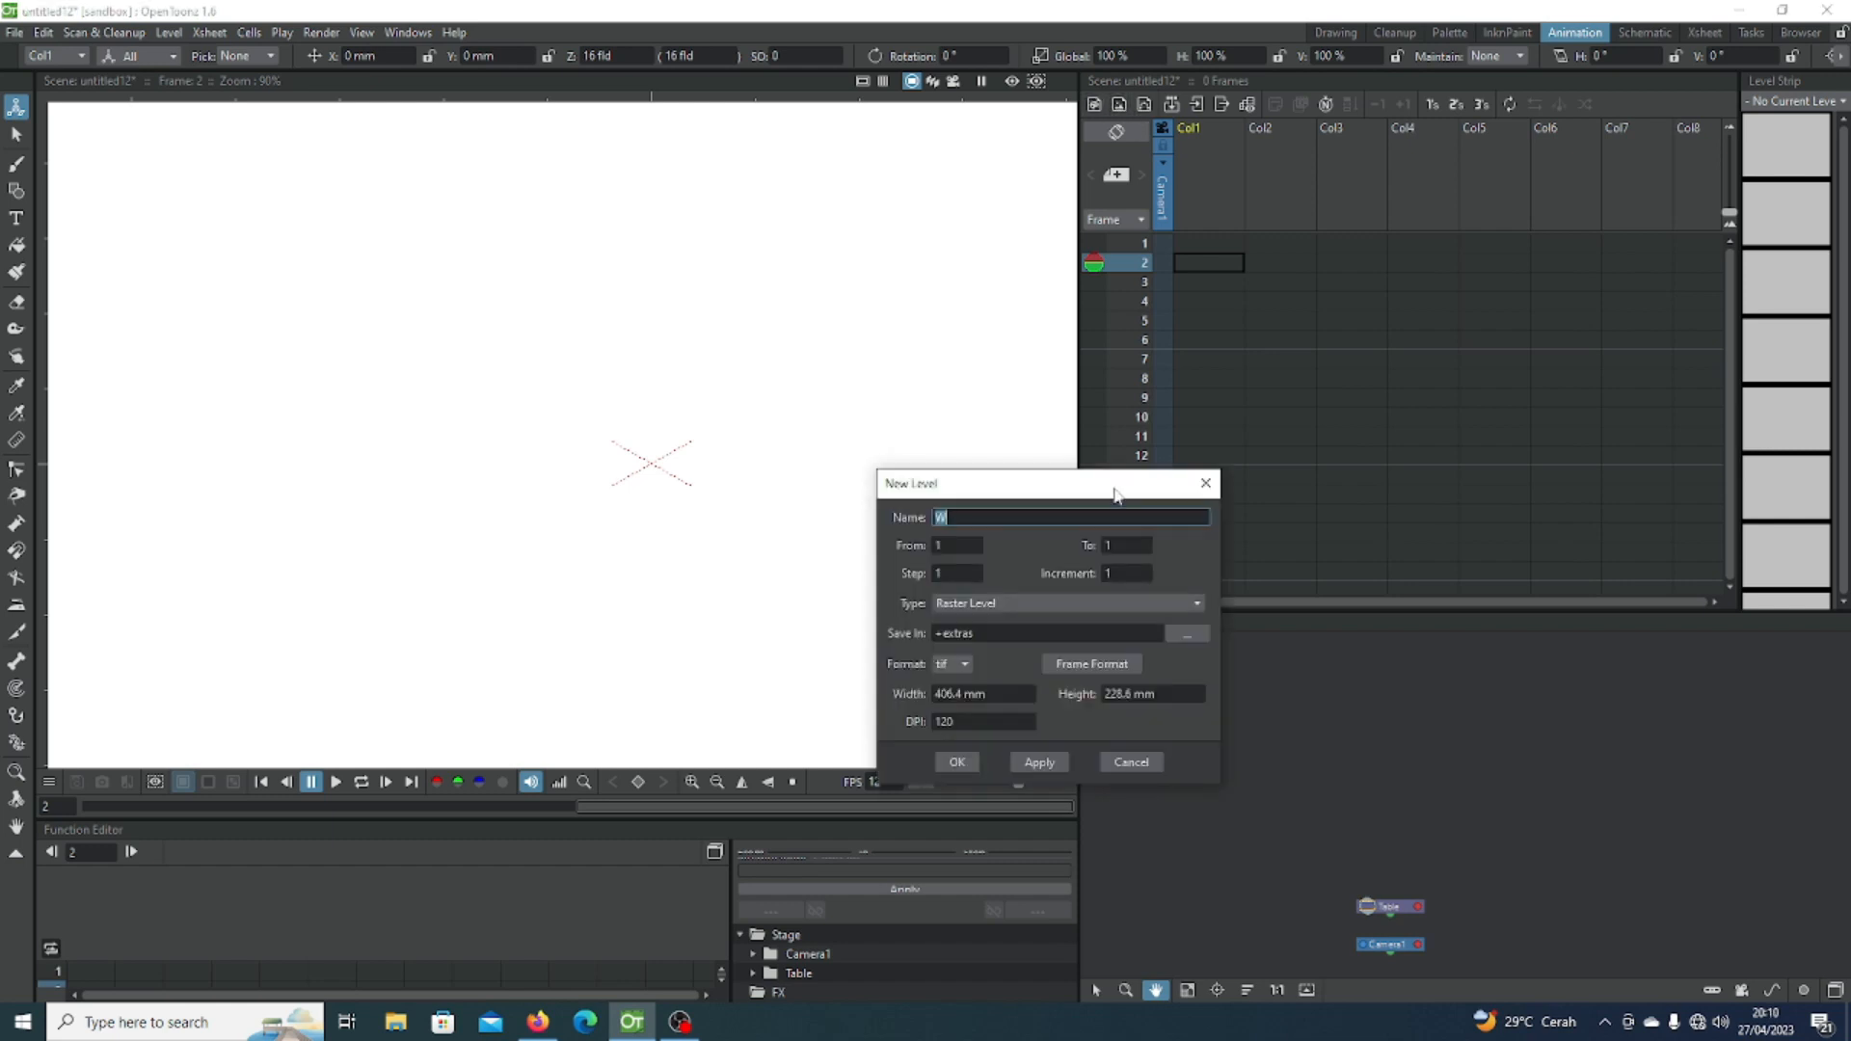
click(969, 764)
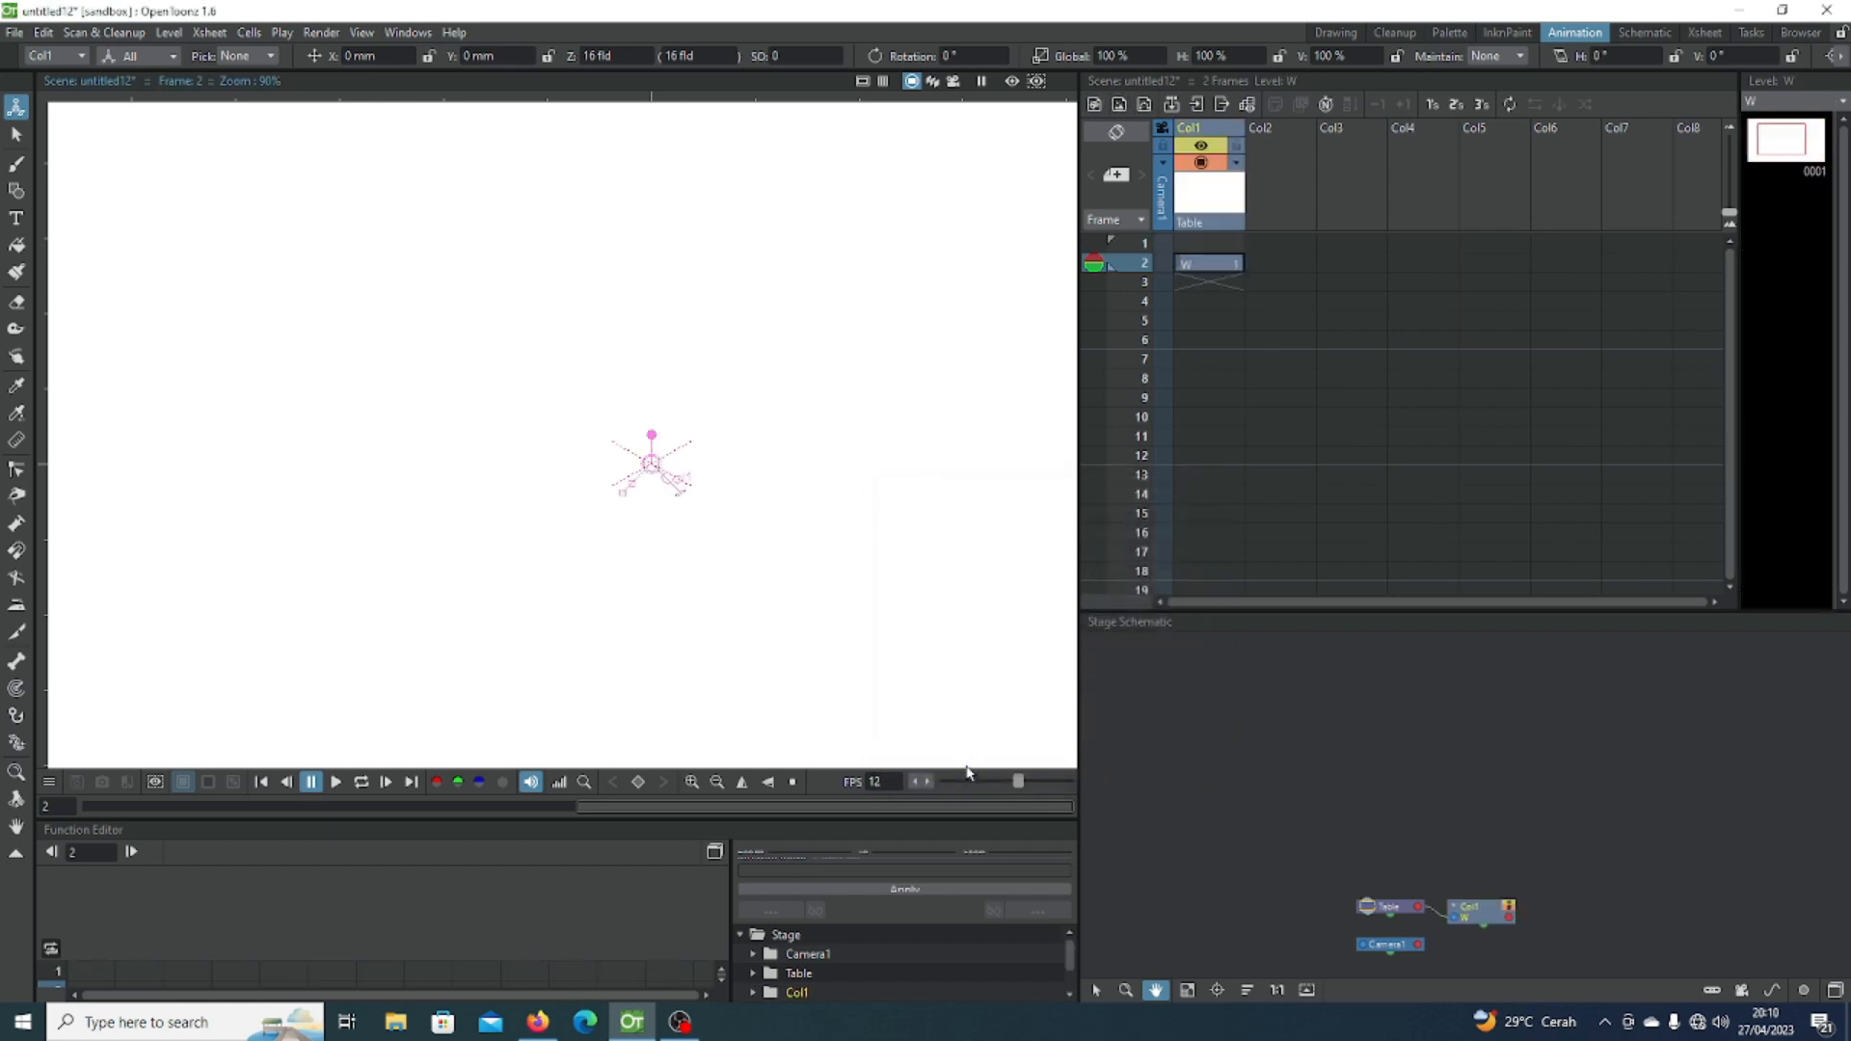
click(1217, 131)
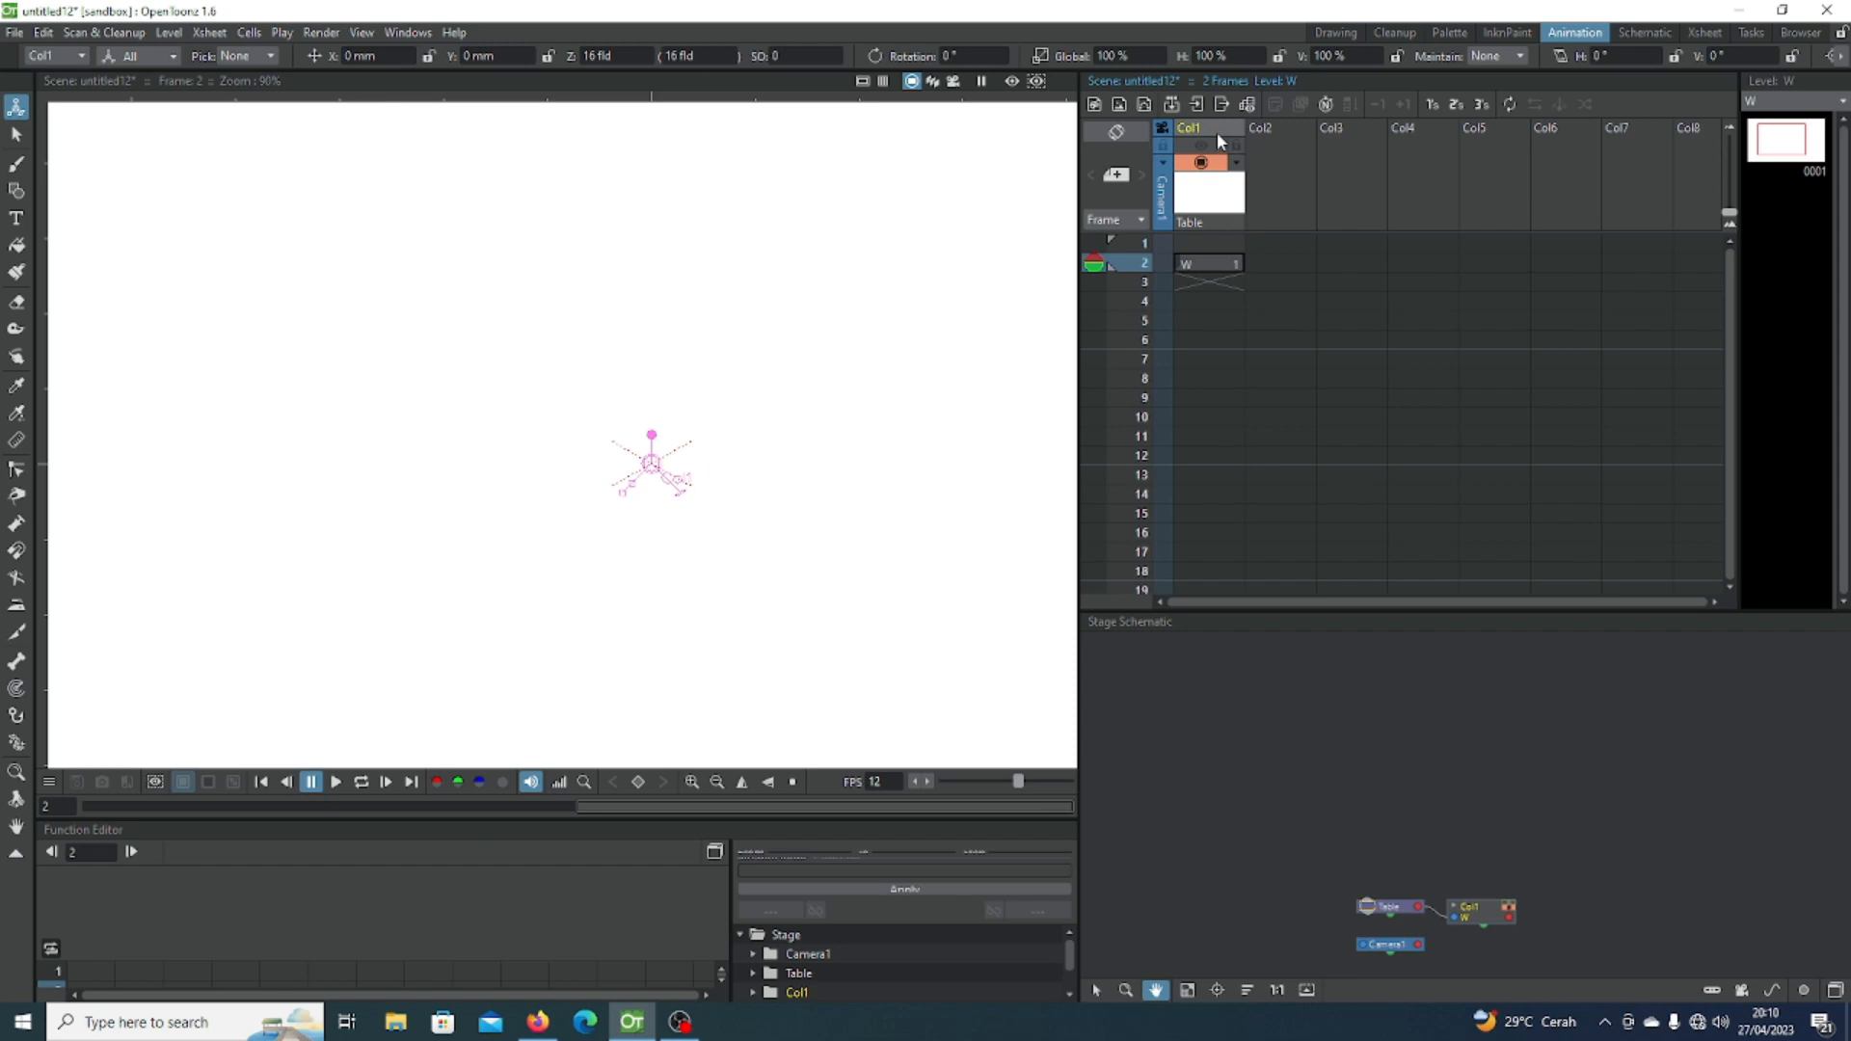
key(Delete)
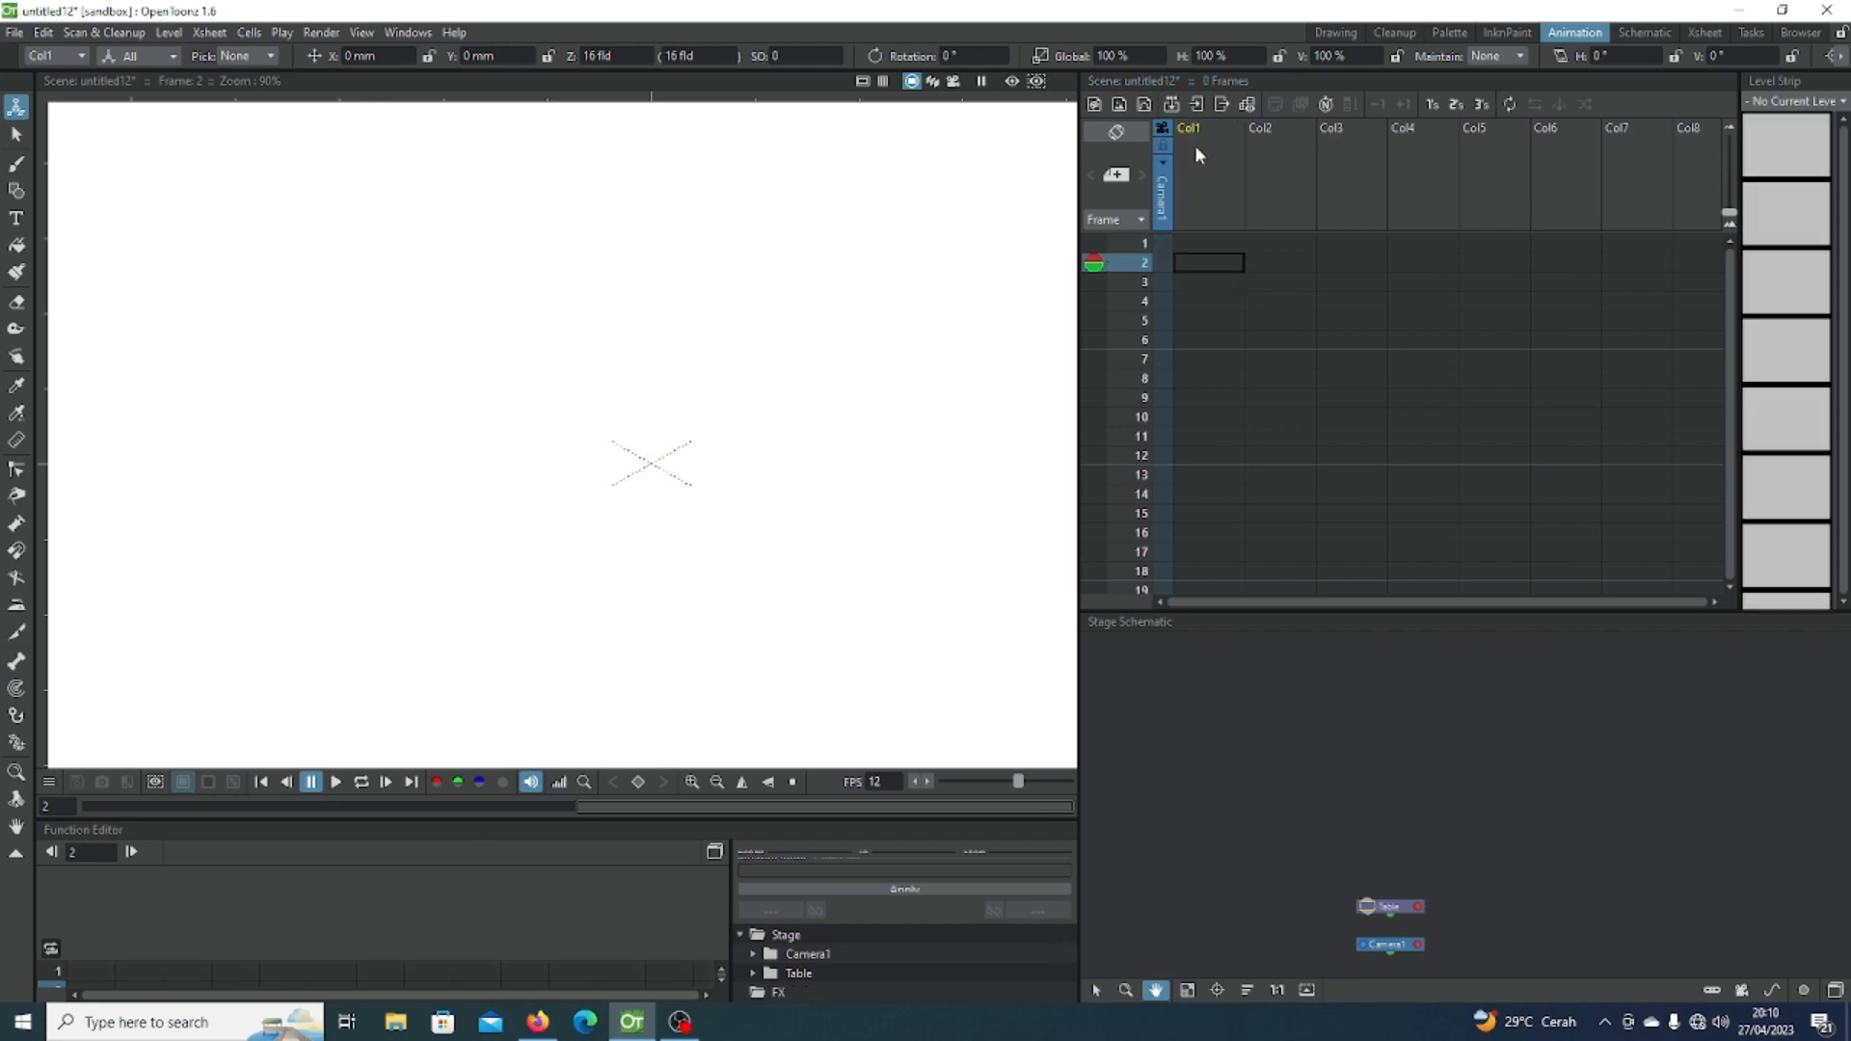
Step: Create a raster level named orang at frame 1 of the first column
click(1203, 243)
click(1119, 104)
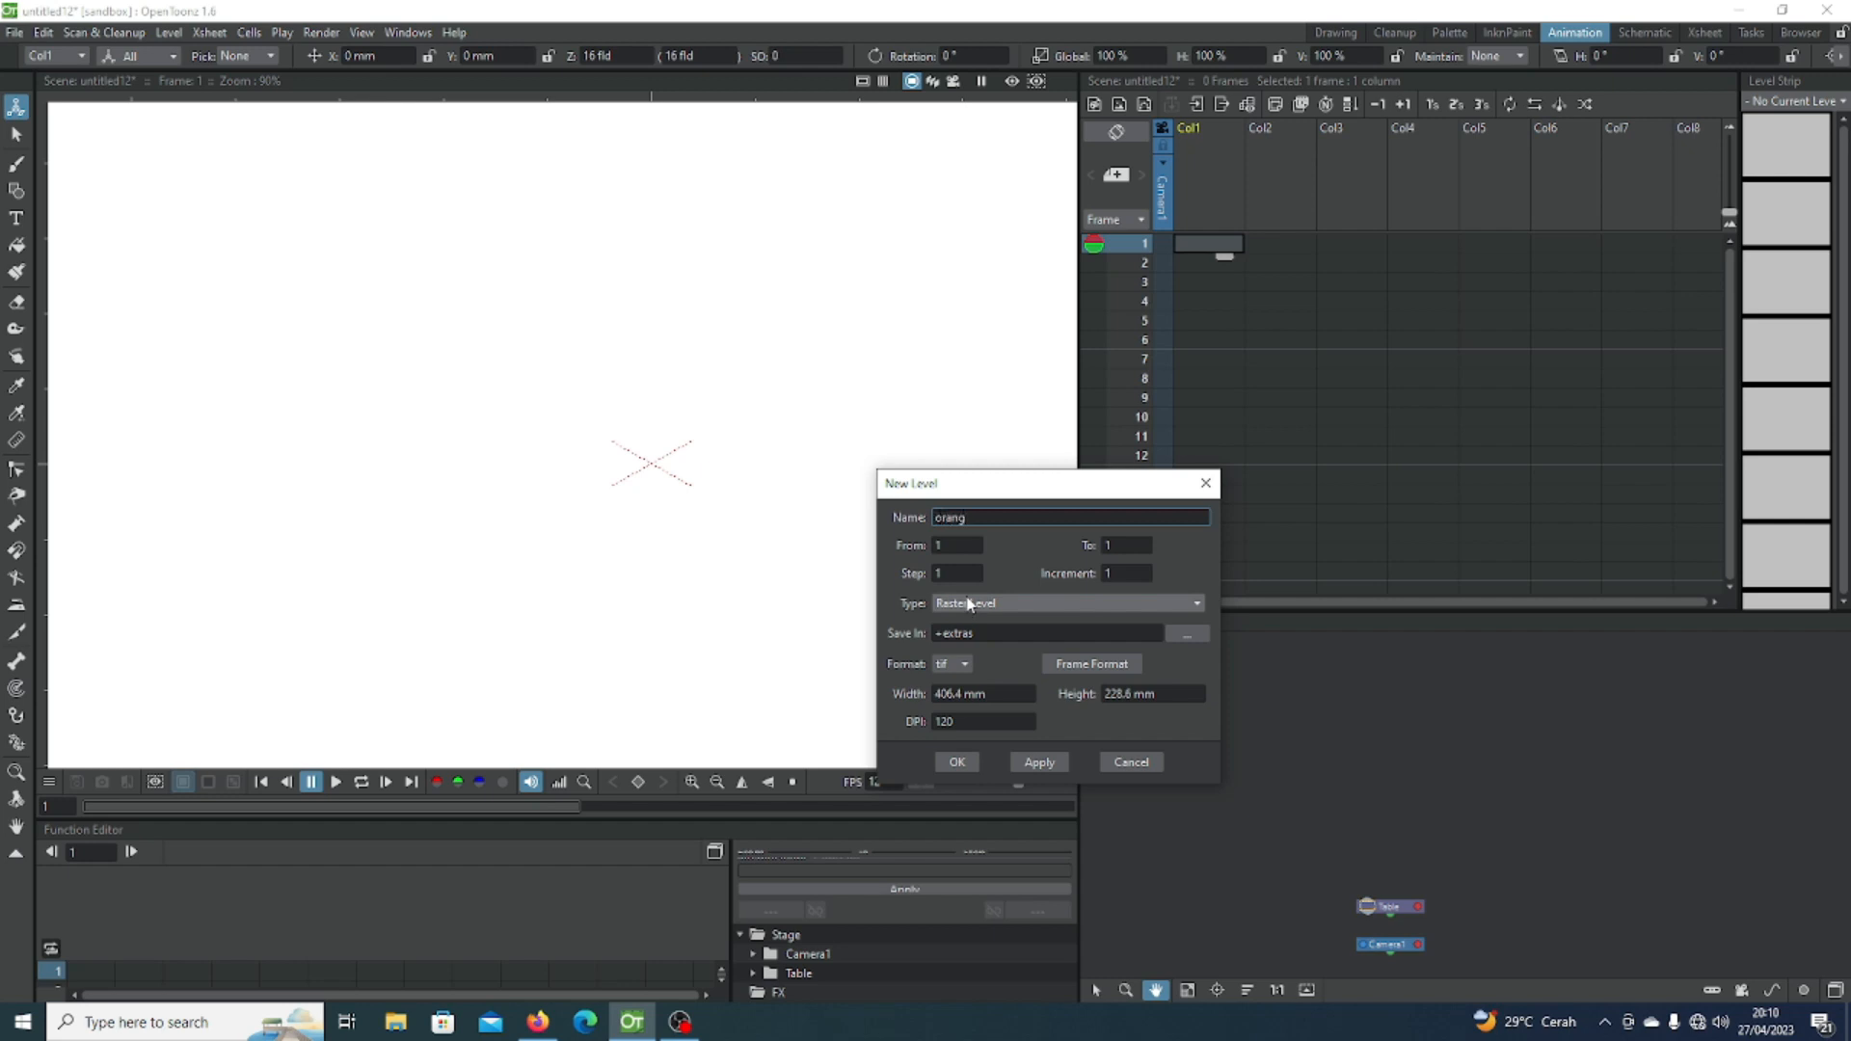
click(957, 761)
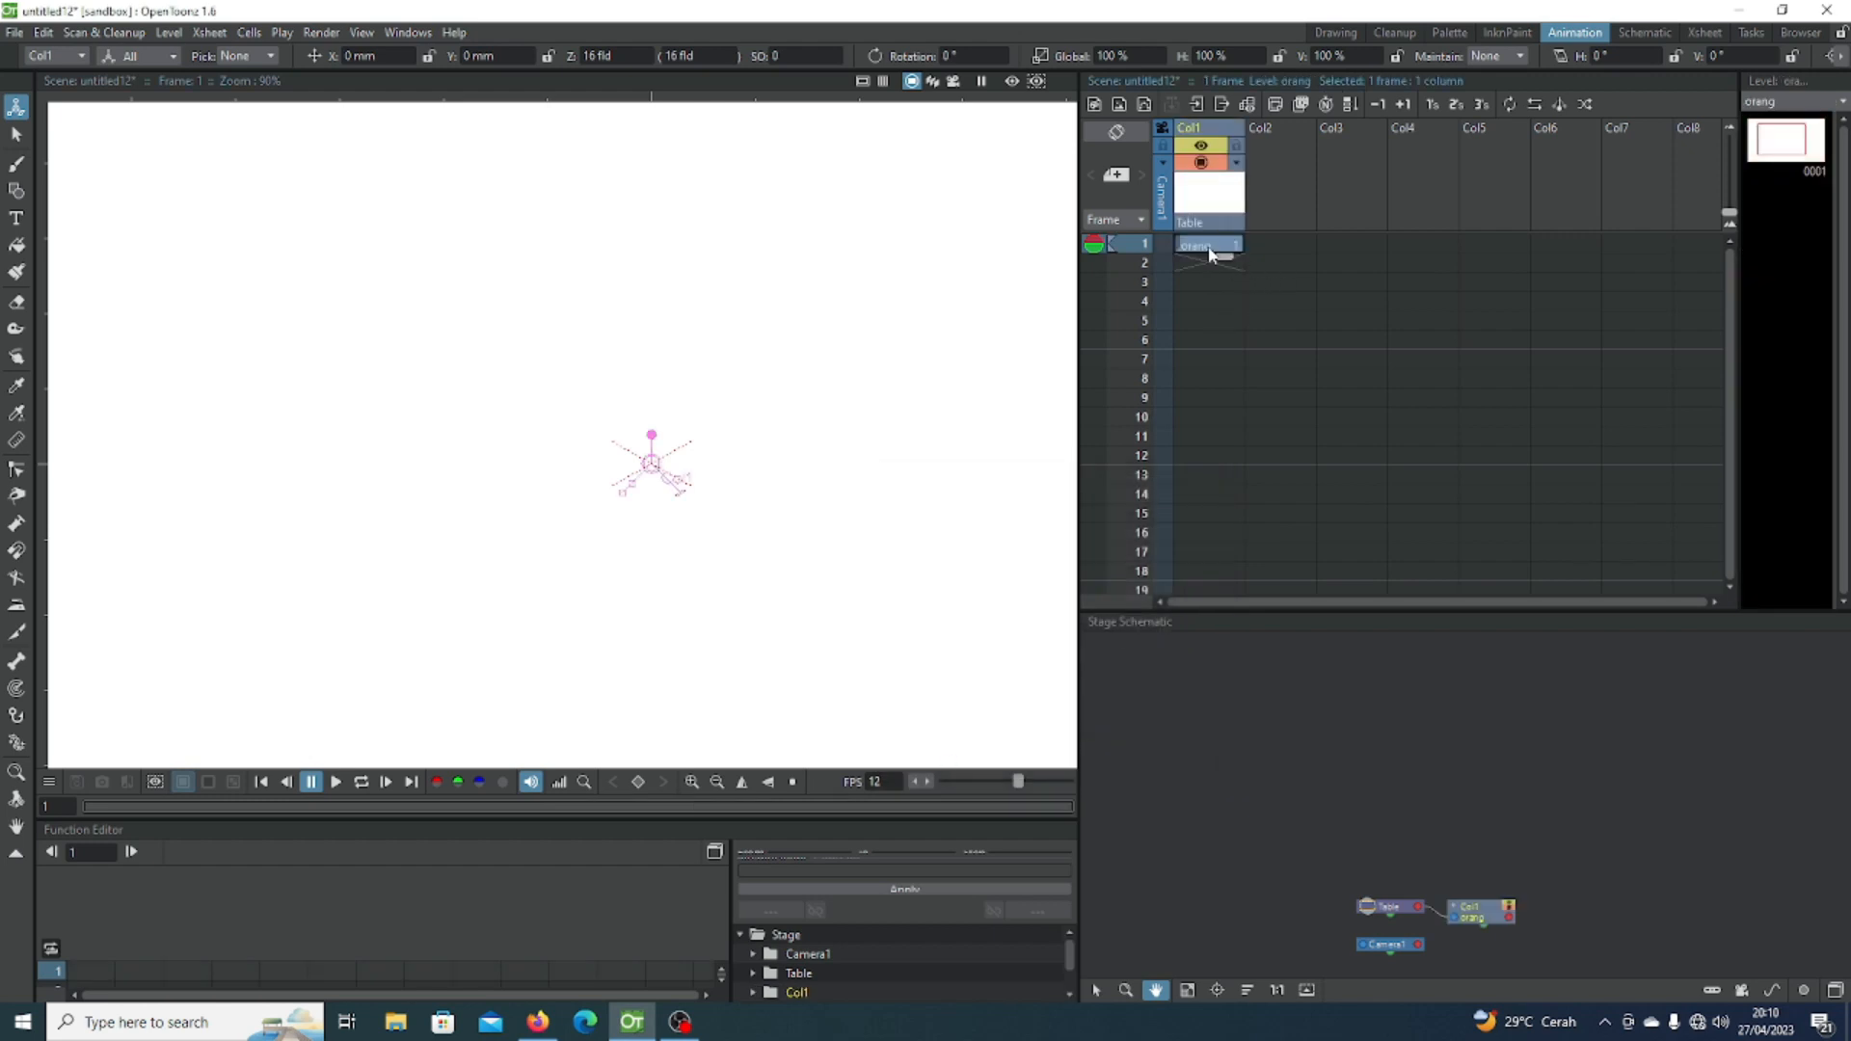
Step: Brush a stick figure with a round head, body, two legs and two arms, and extend its exposure to frame 12
click(17, 190)
click(17, 164)
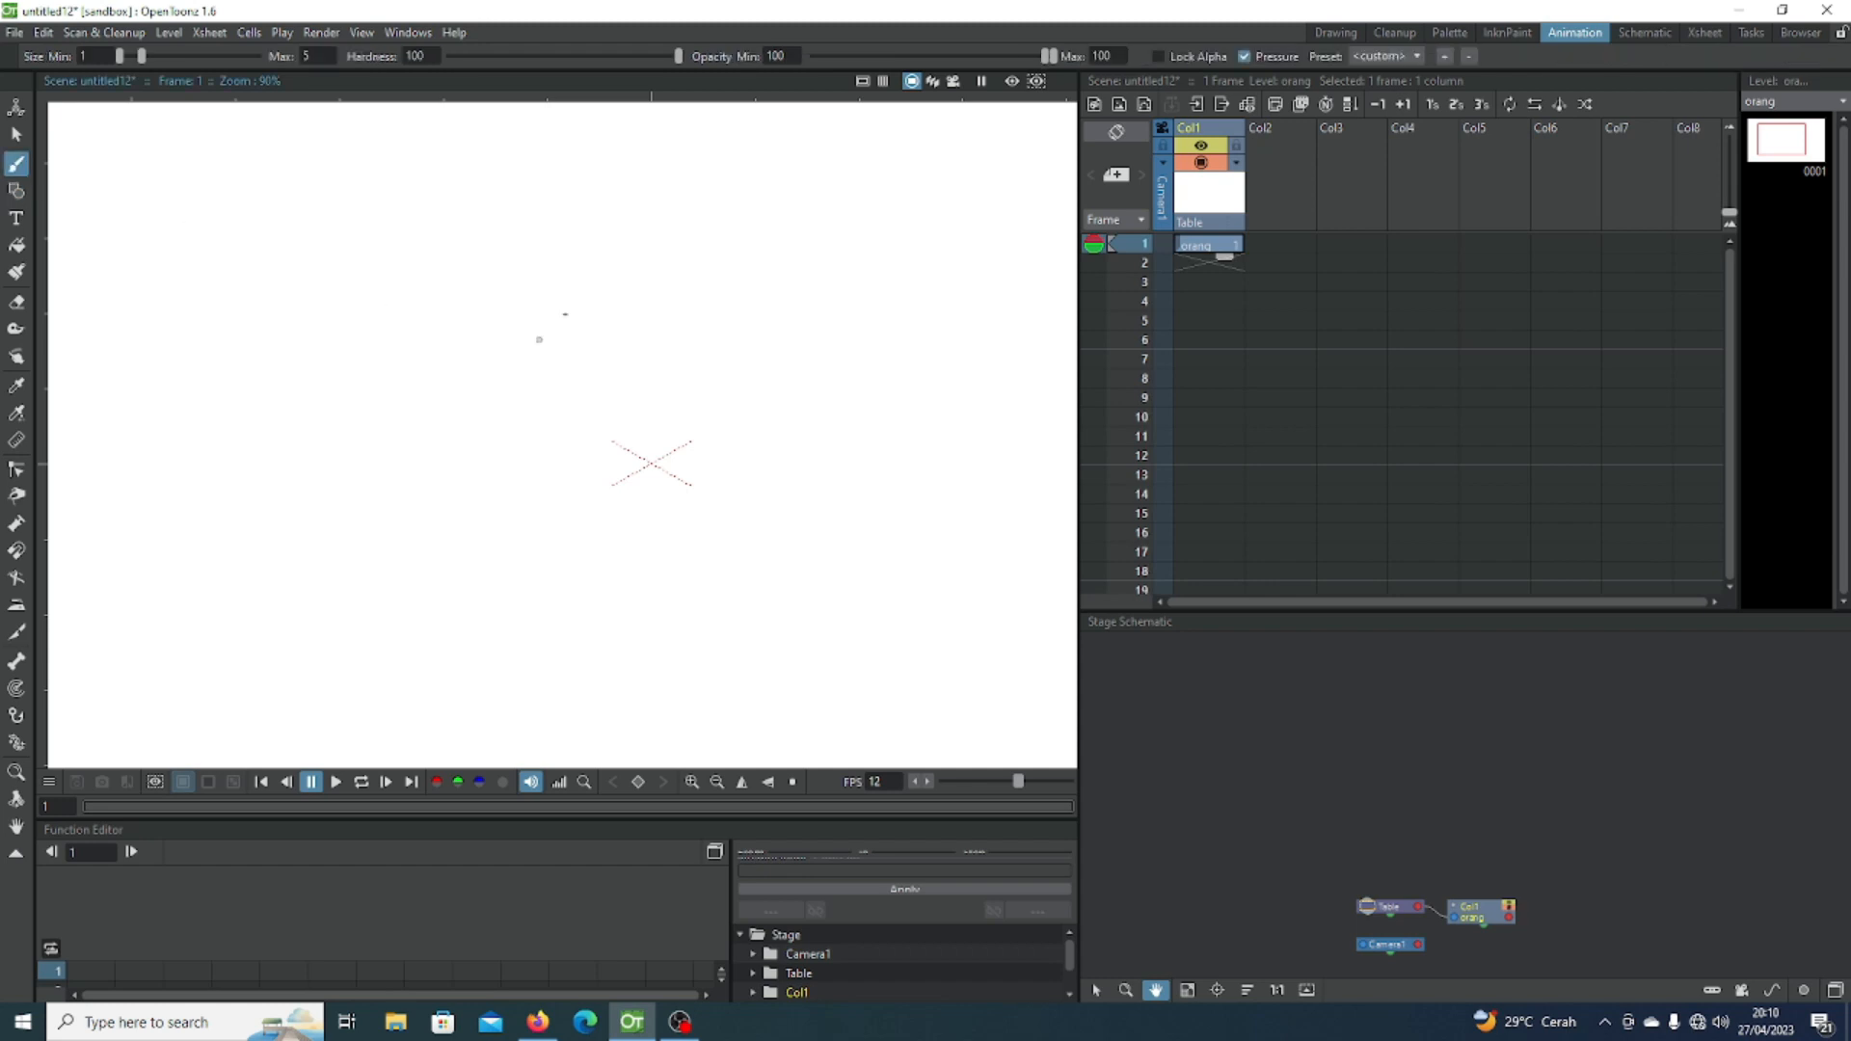
mouse_move(559, 265)
mouse_down()
mouse_move(552, 328)
mouse_move(586, 282)
mouse_move(560, 265)
mouse_move(552, 462)
mouse_move(594, 514)
mouse_up()
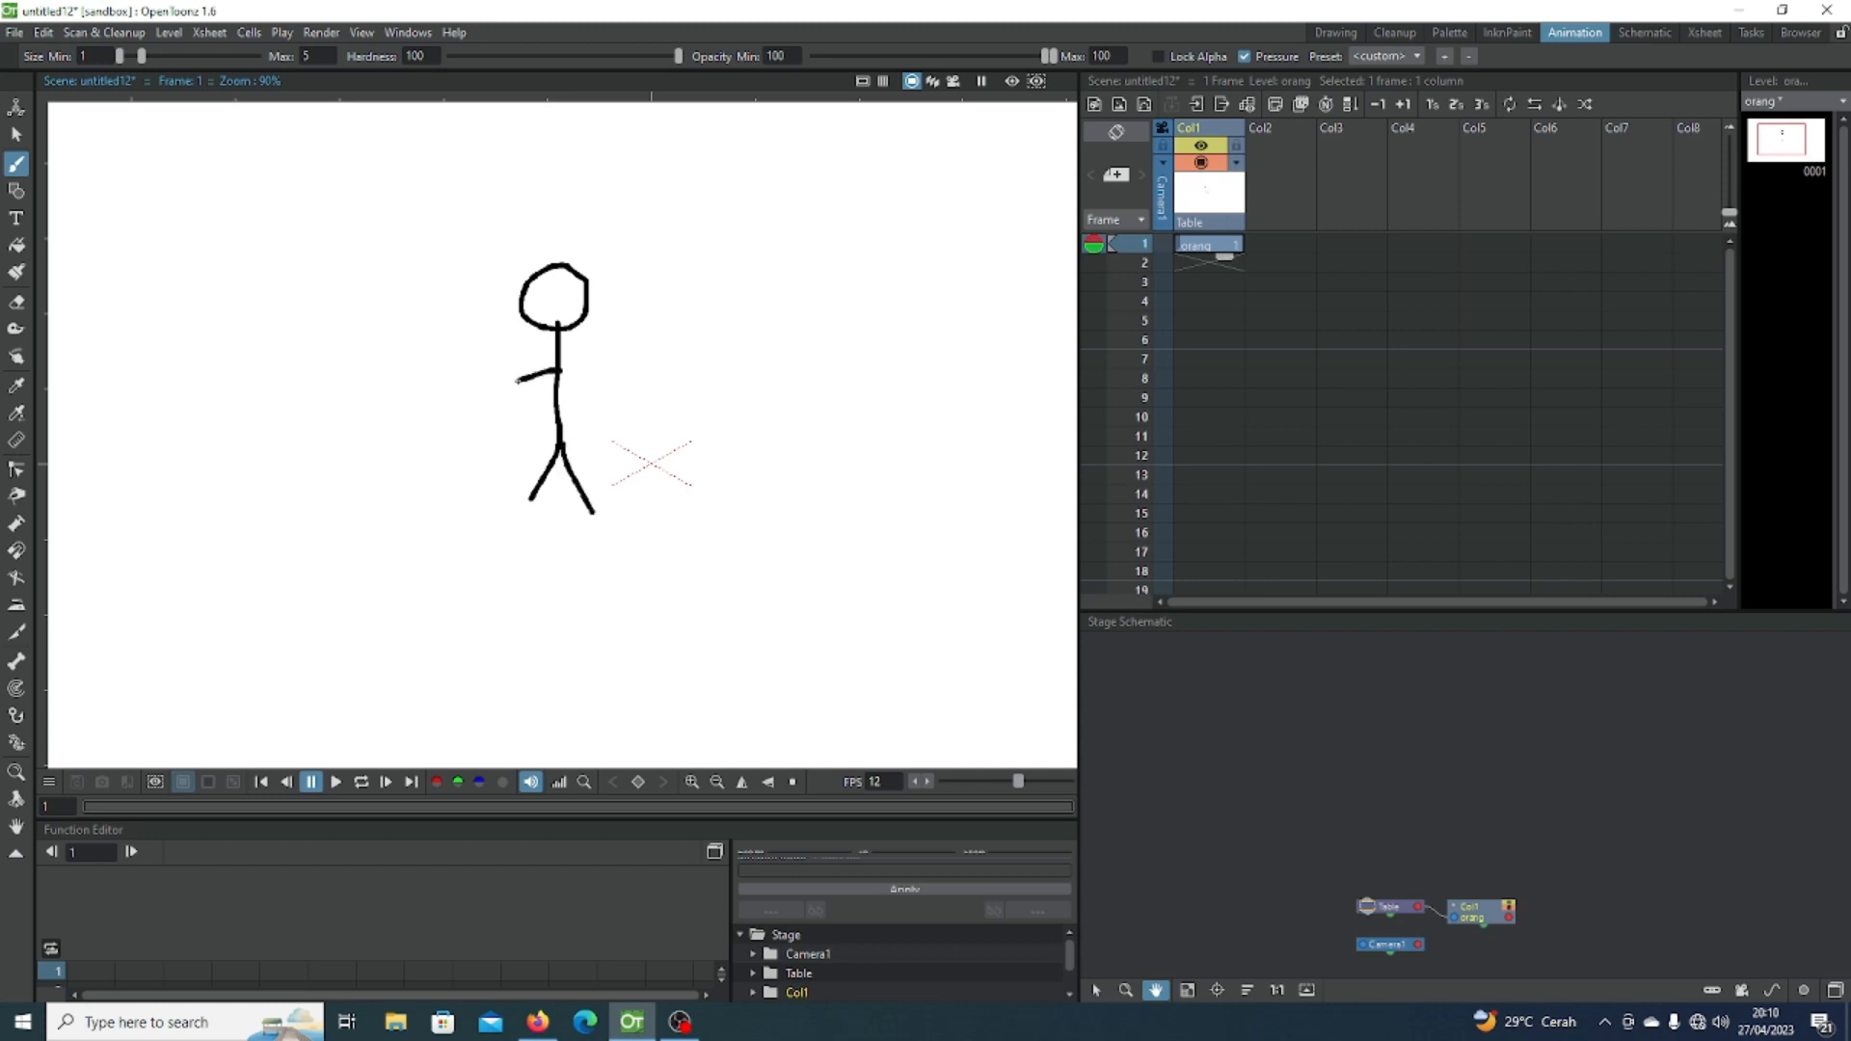
drag(558, 372, 585, 388)
drag(1224, 262, 1235, 381)
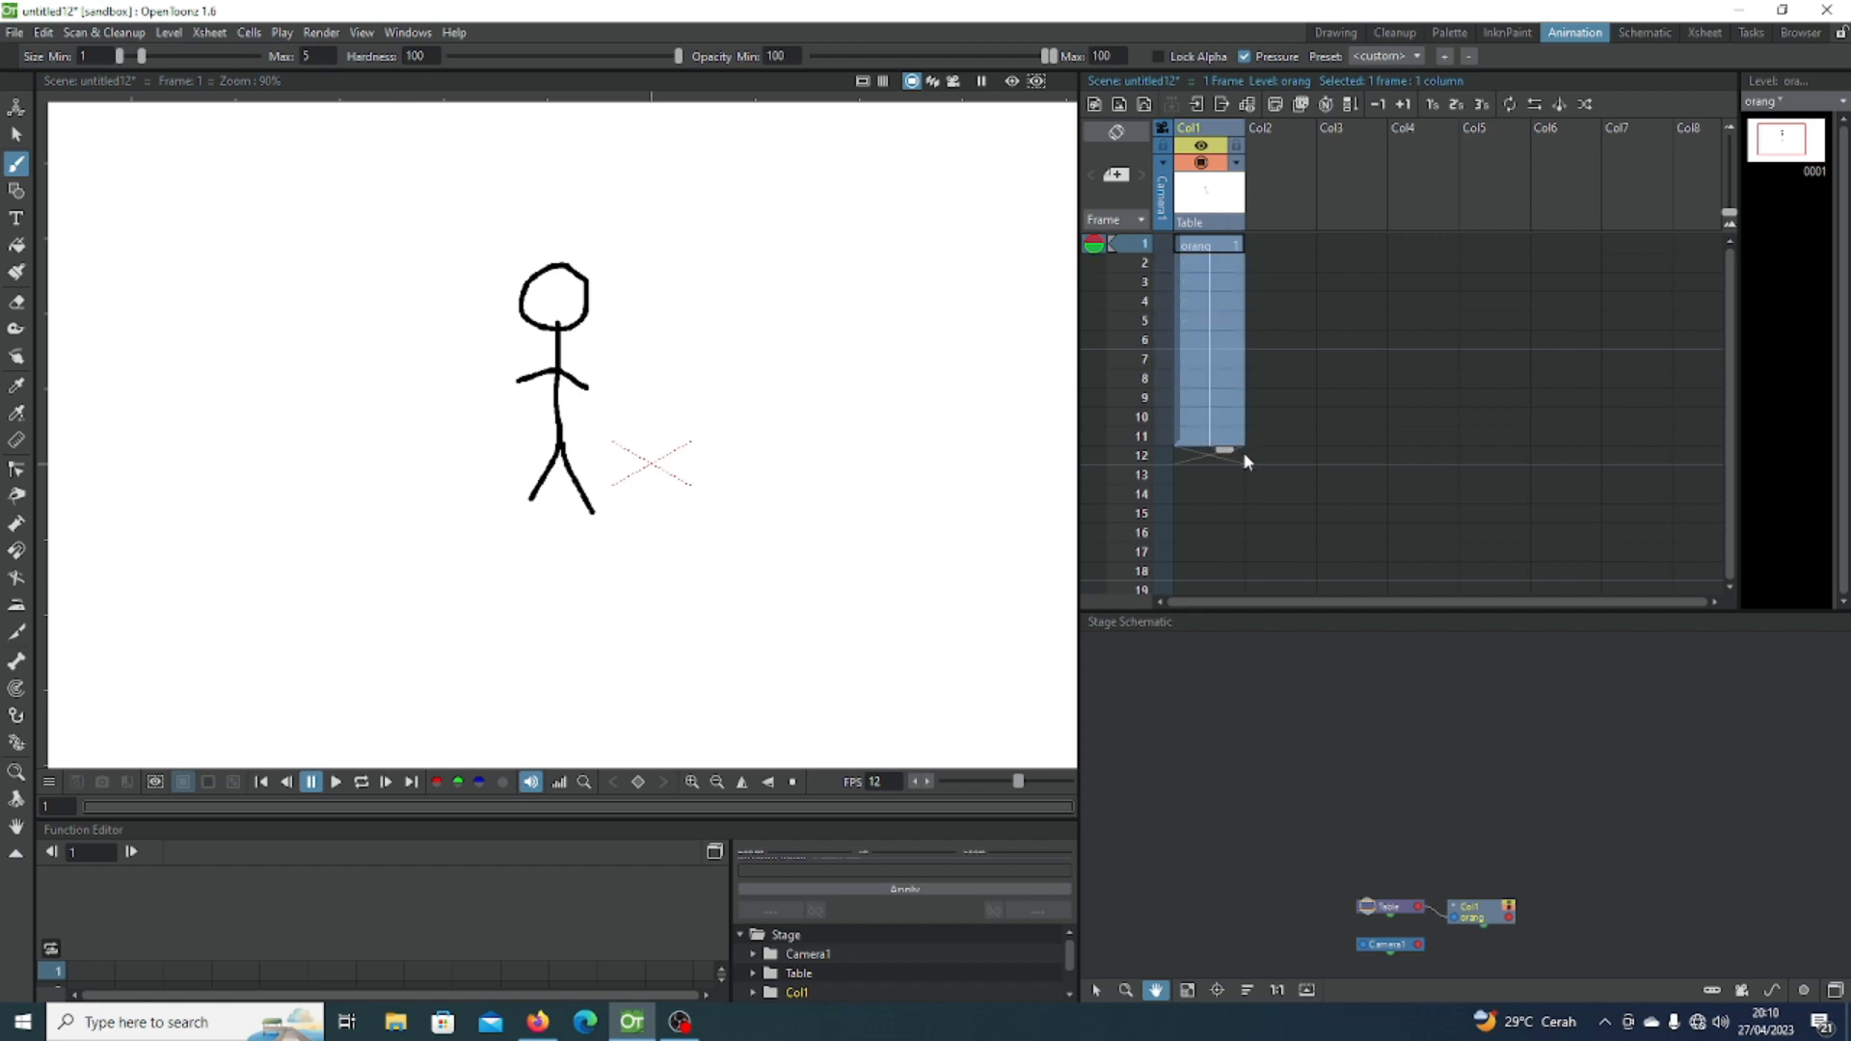
drag(1244, 469, 1243, 474)
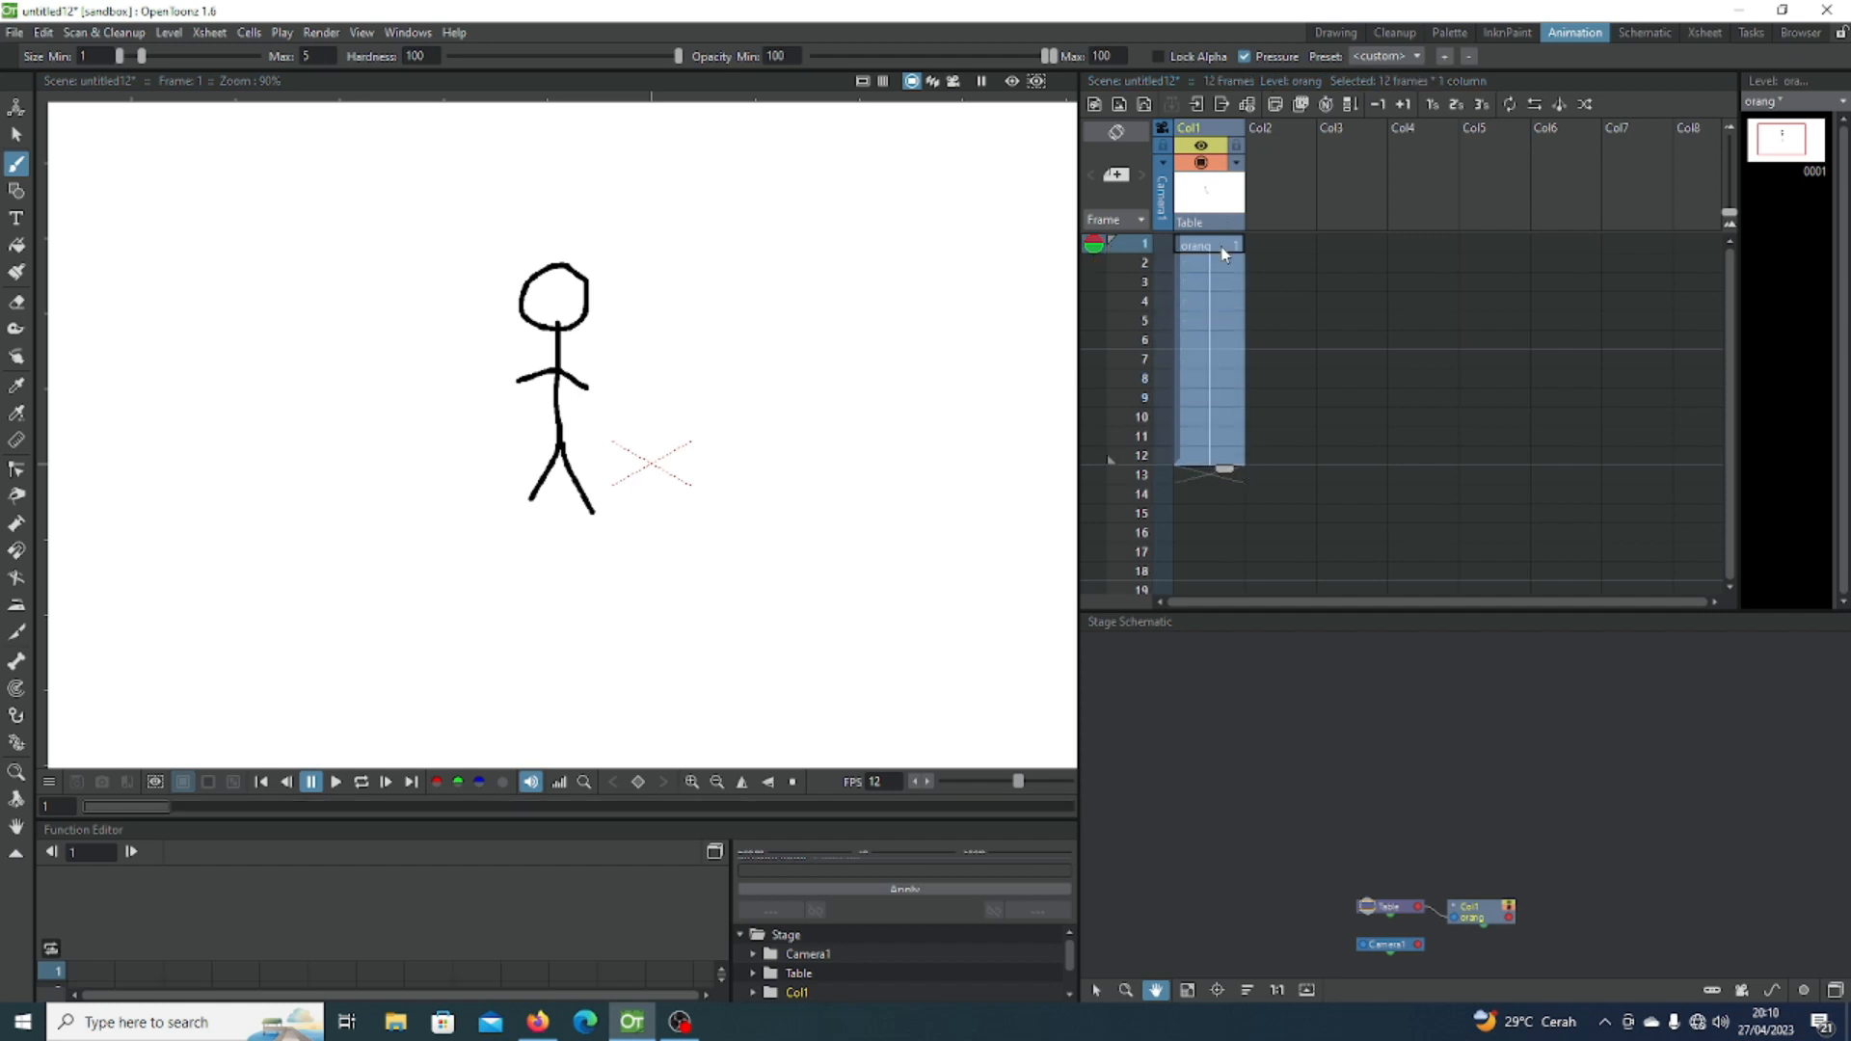
Step: Create a Plastic mesh for the stick figure with the default settings and extend the mesh column to frame 12
click(1224, 252)
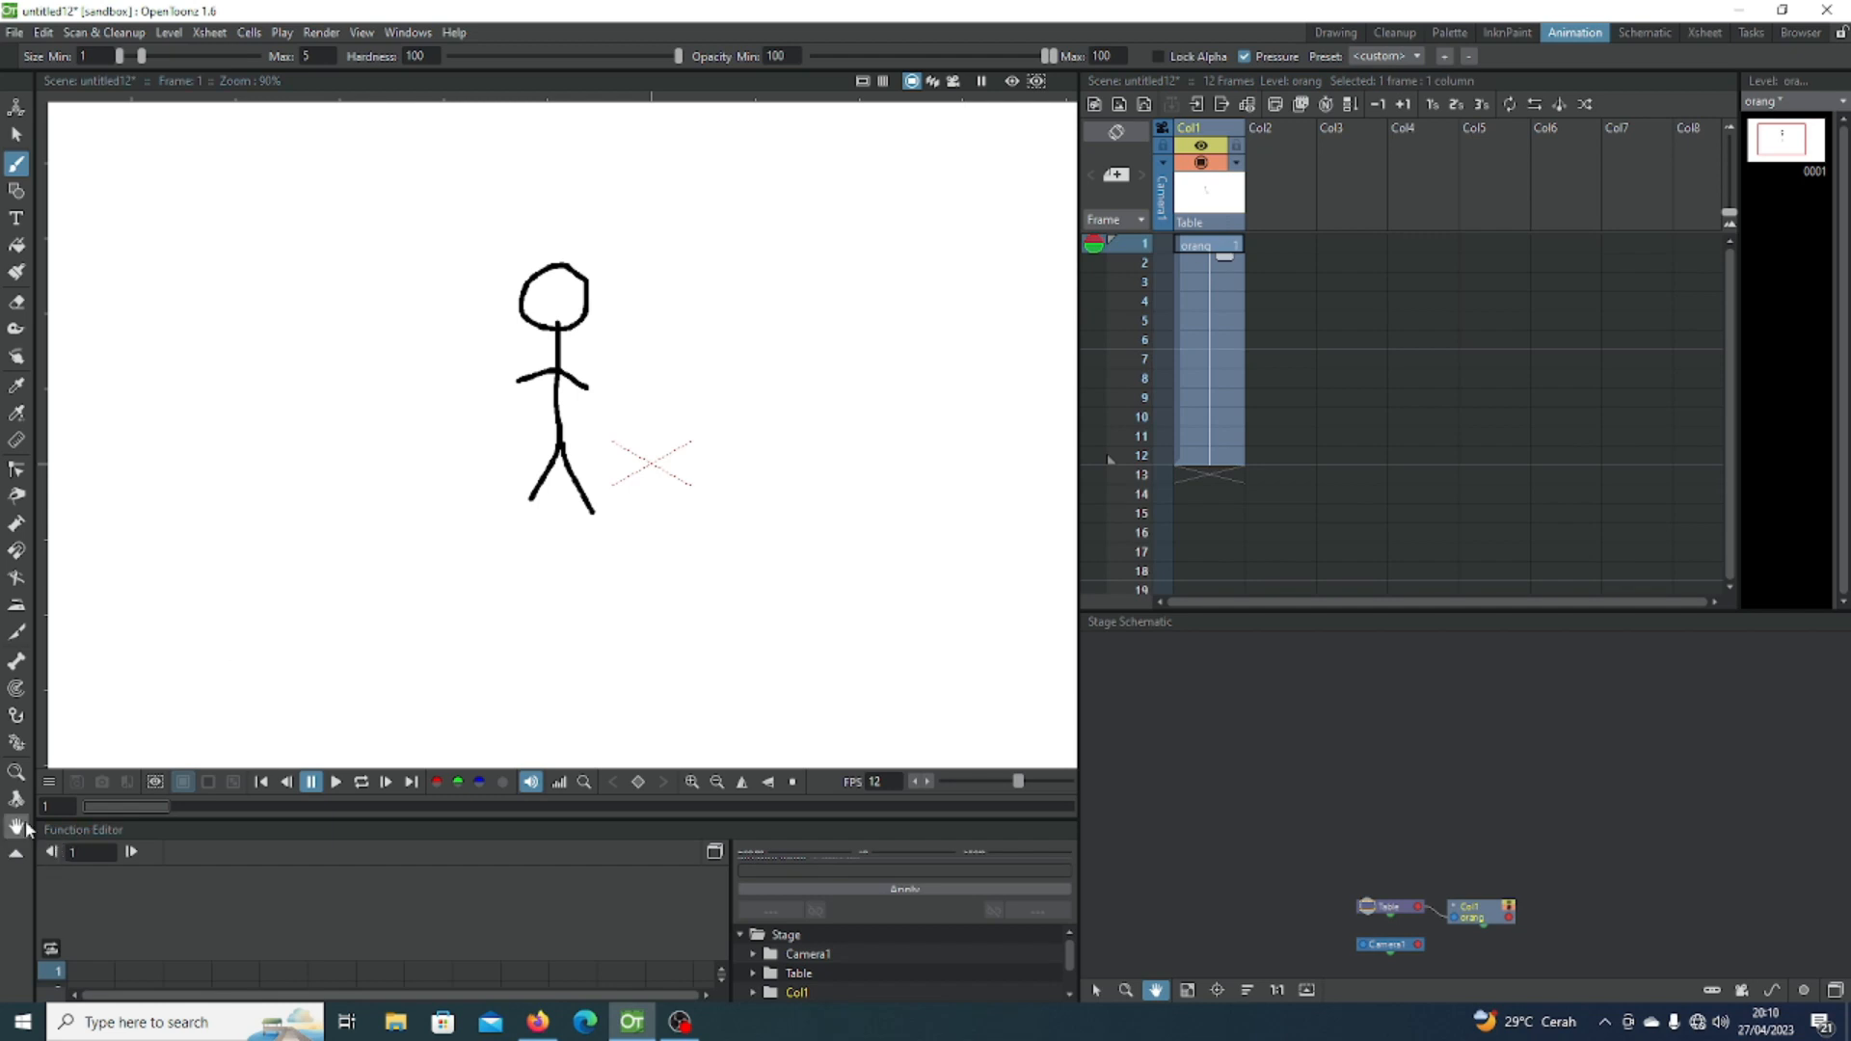
click(18, 743)
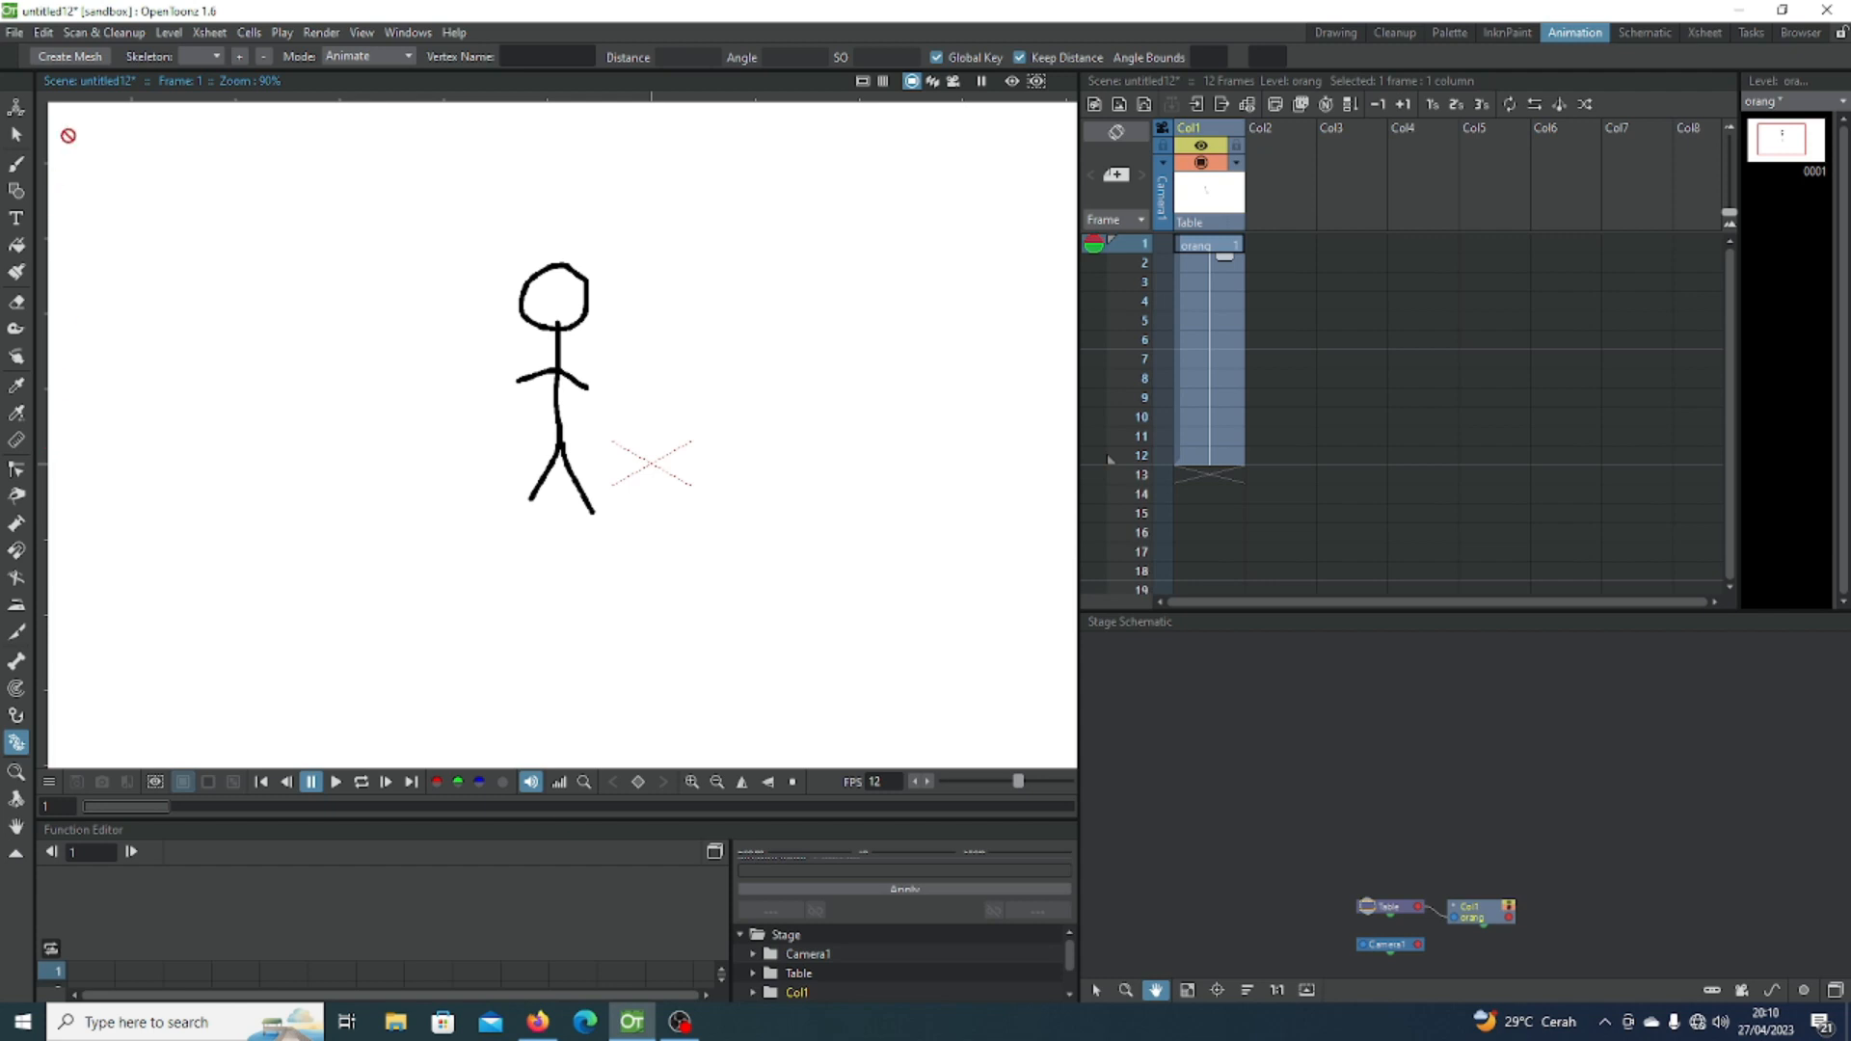
click(77, 56)
click(924, 829)
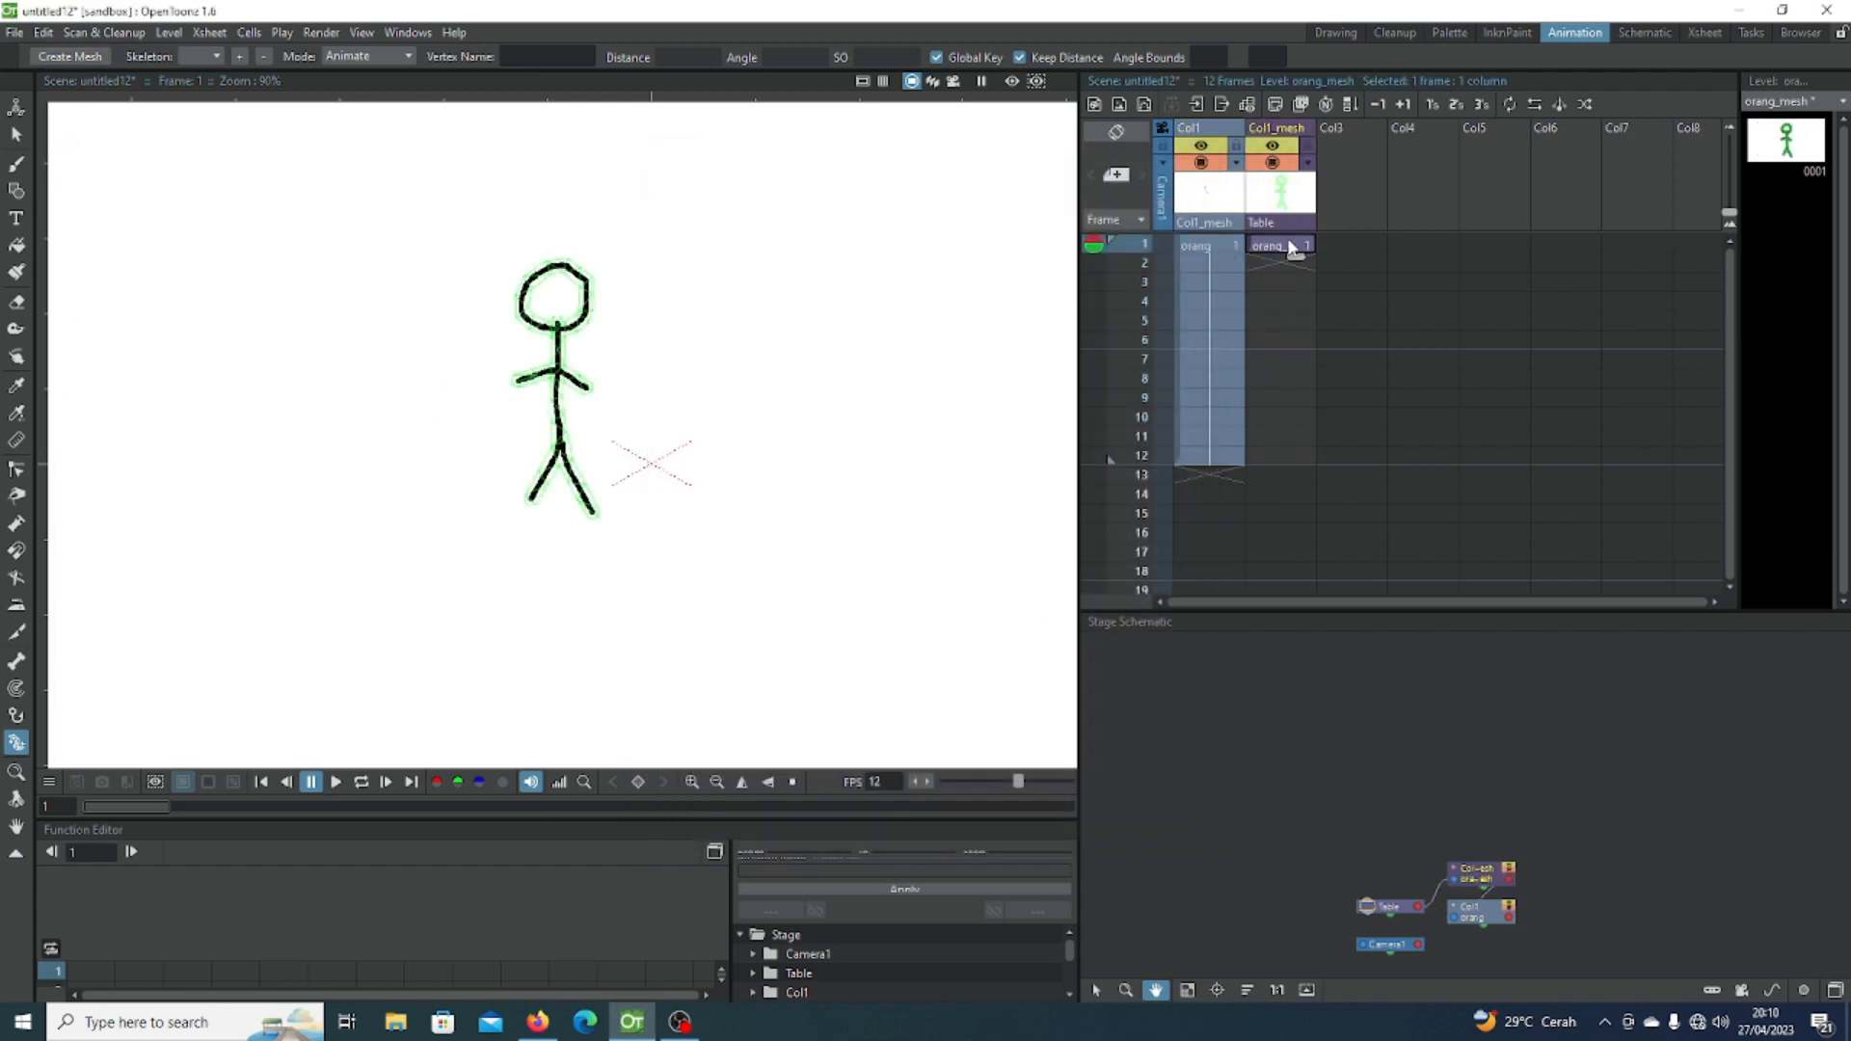
drag(1298, 317, 1296, 475)
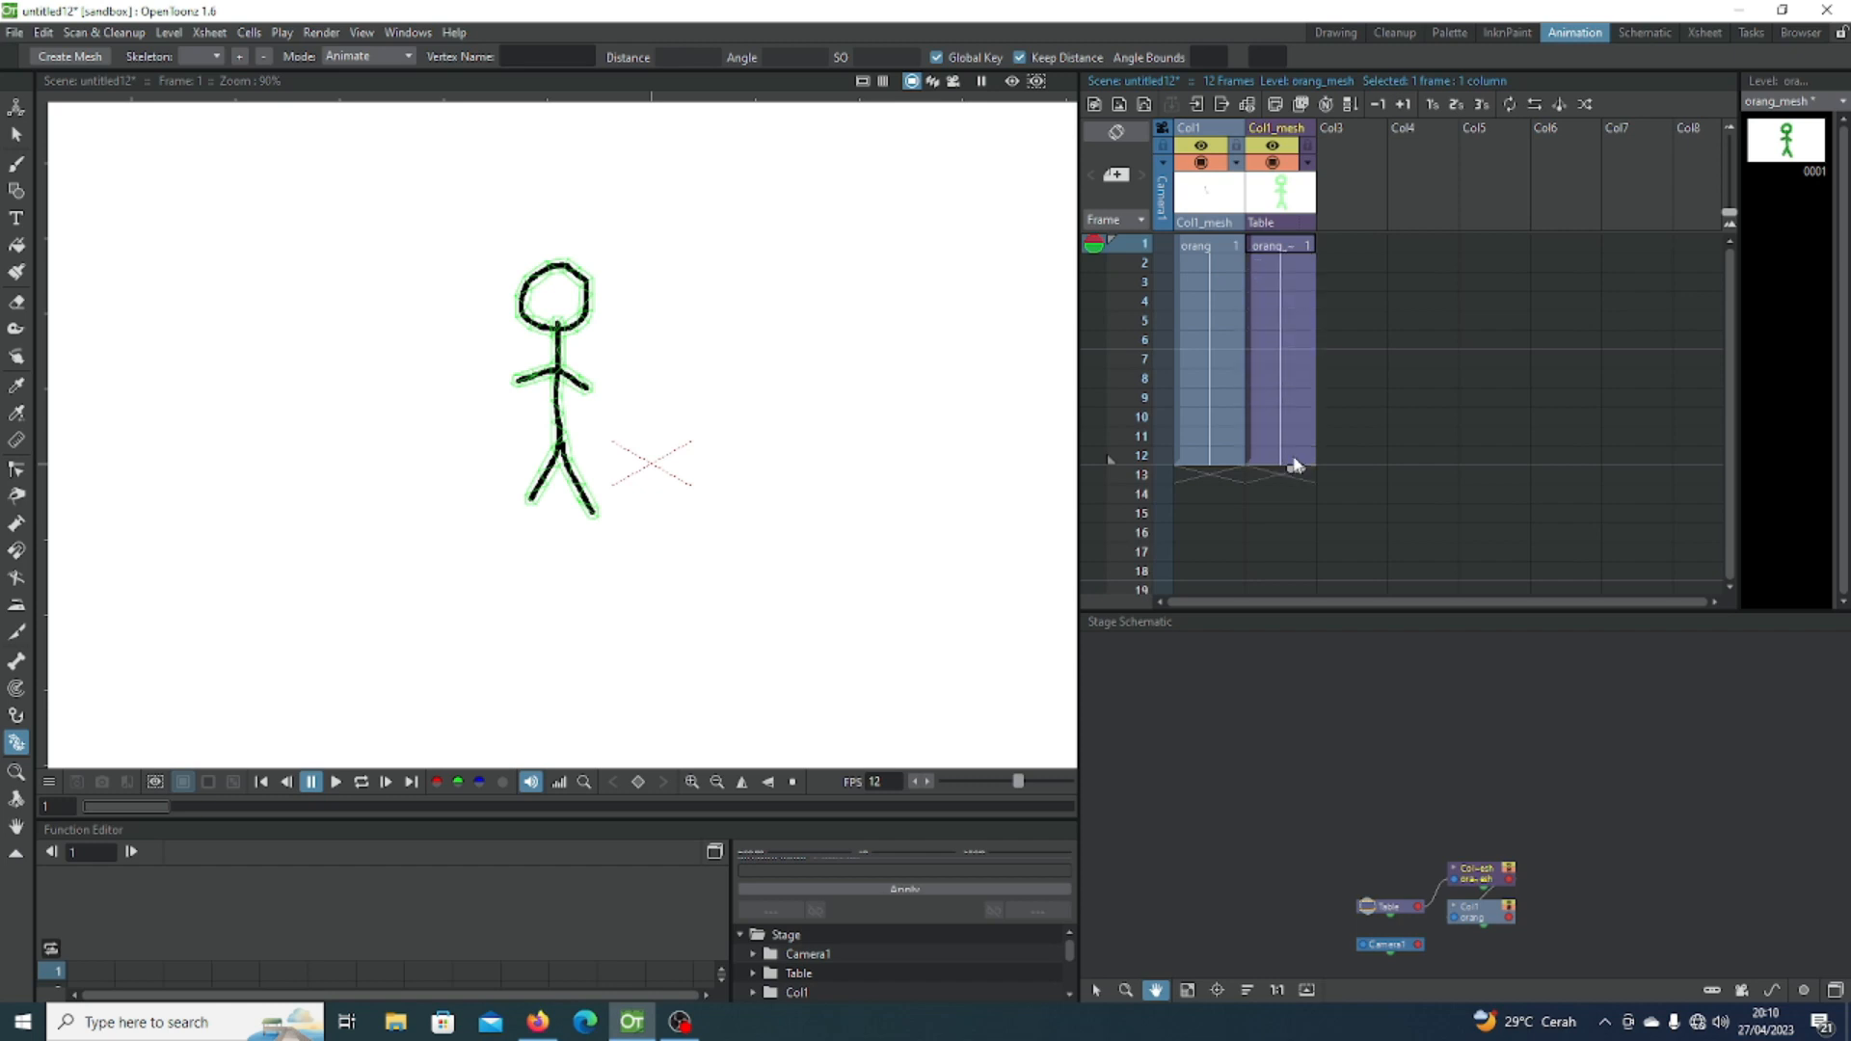
Step: Build the skeleton's central chain on the mesh from the hip root through the shoulders and neck to the head top
click(1290, 248)
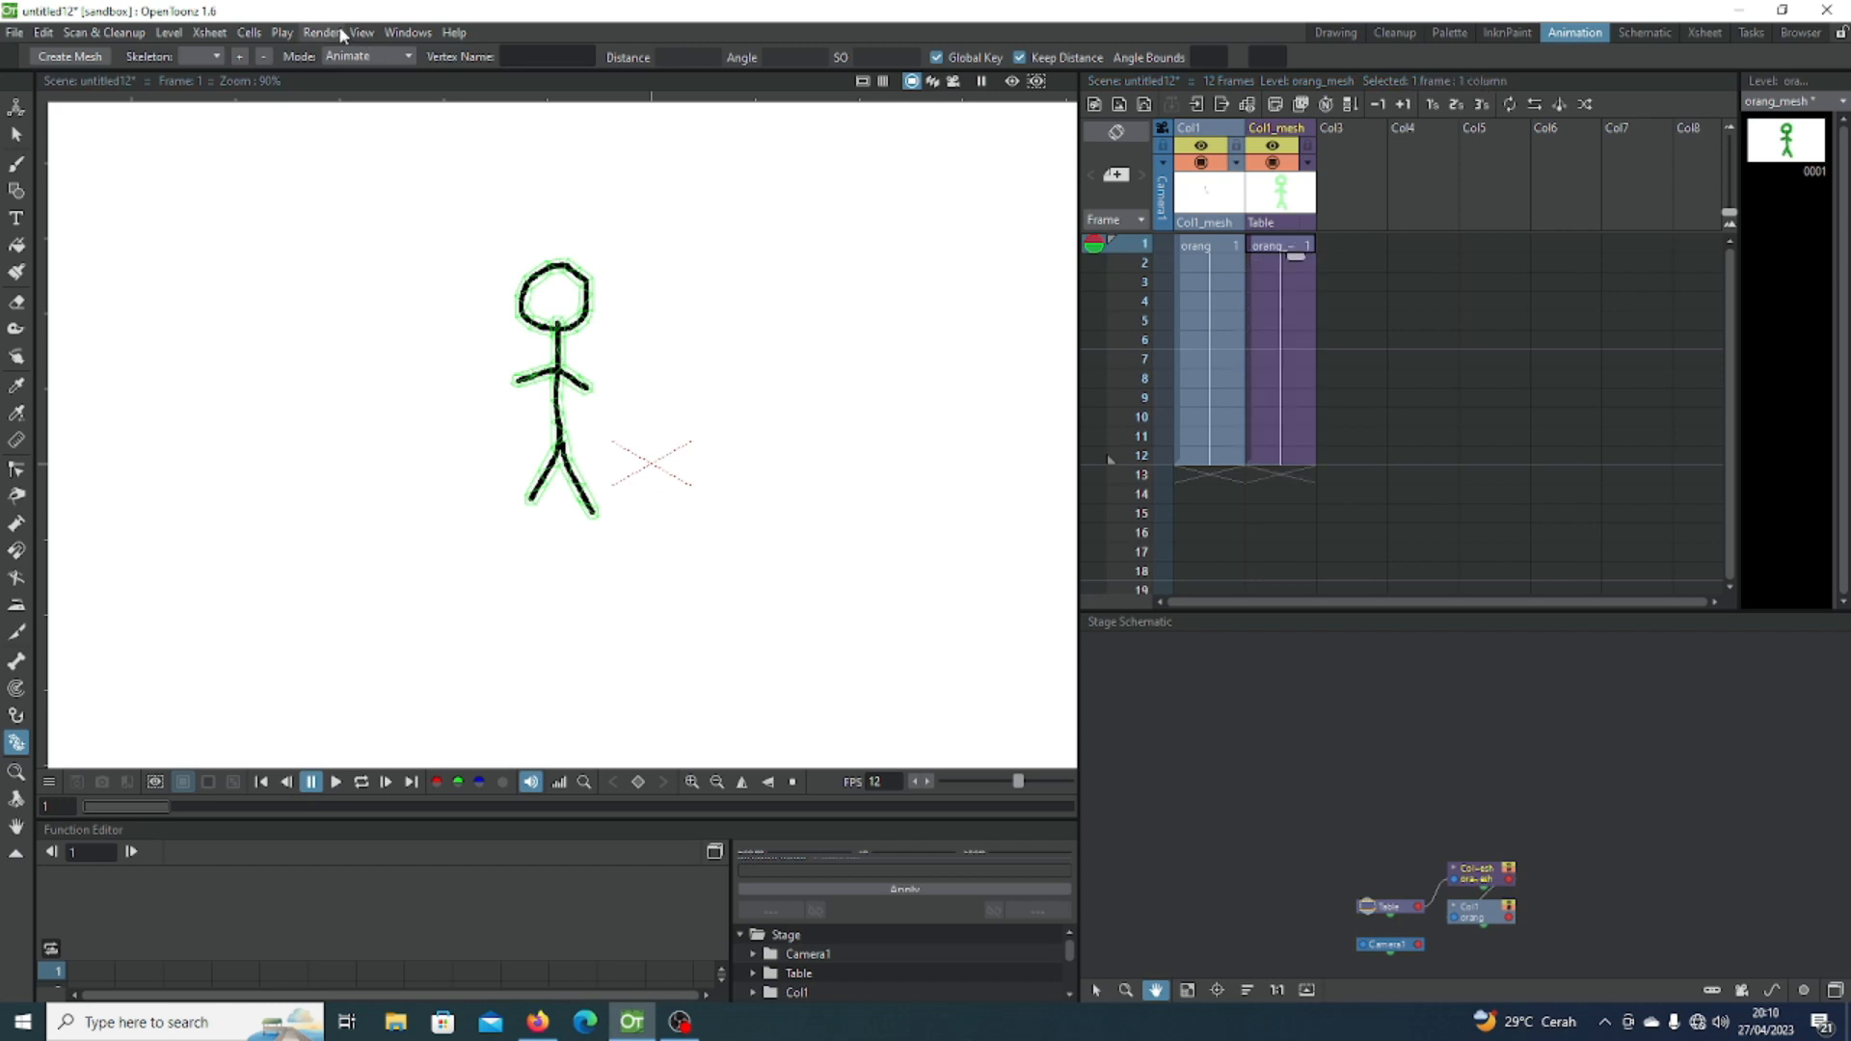
click(364, 56)
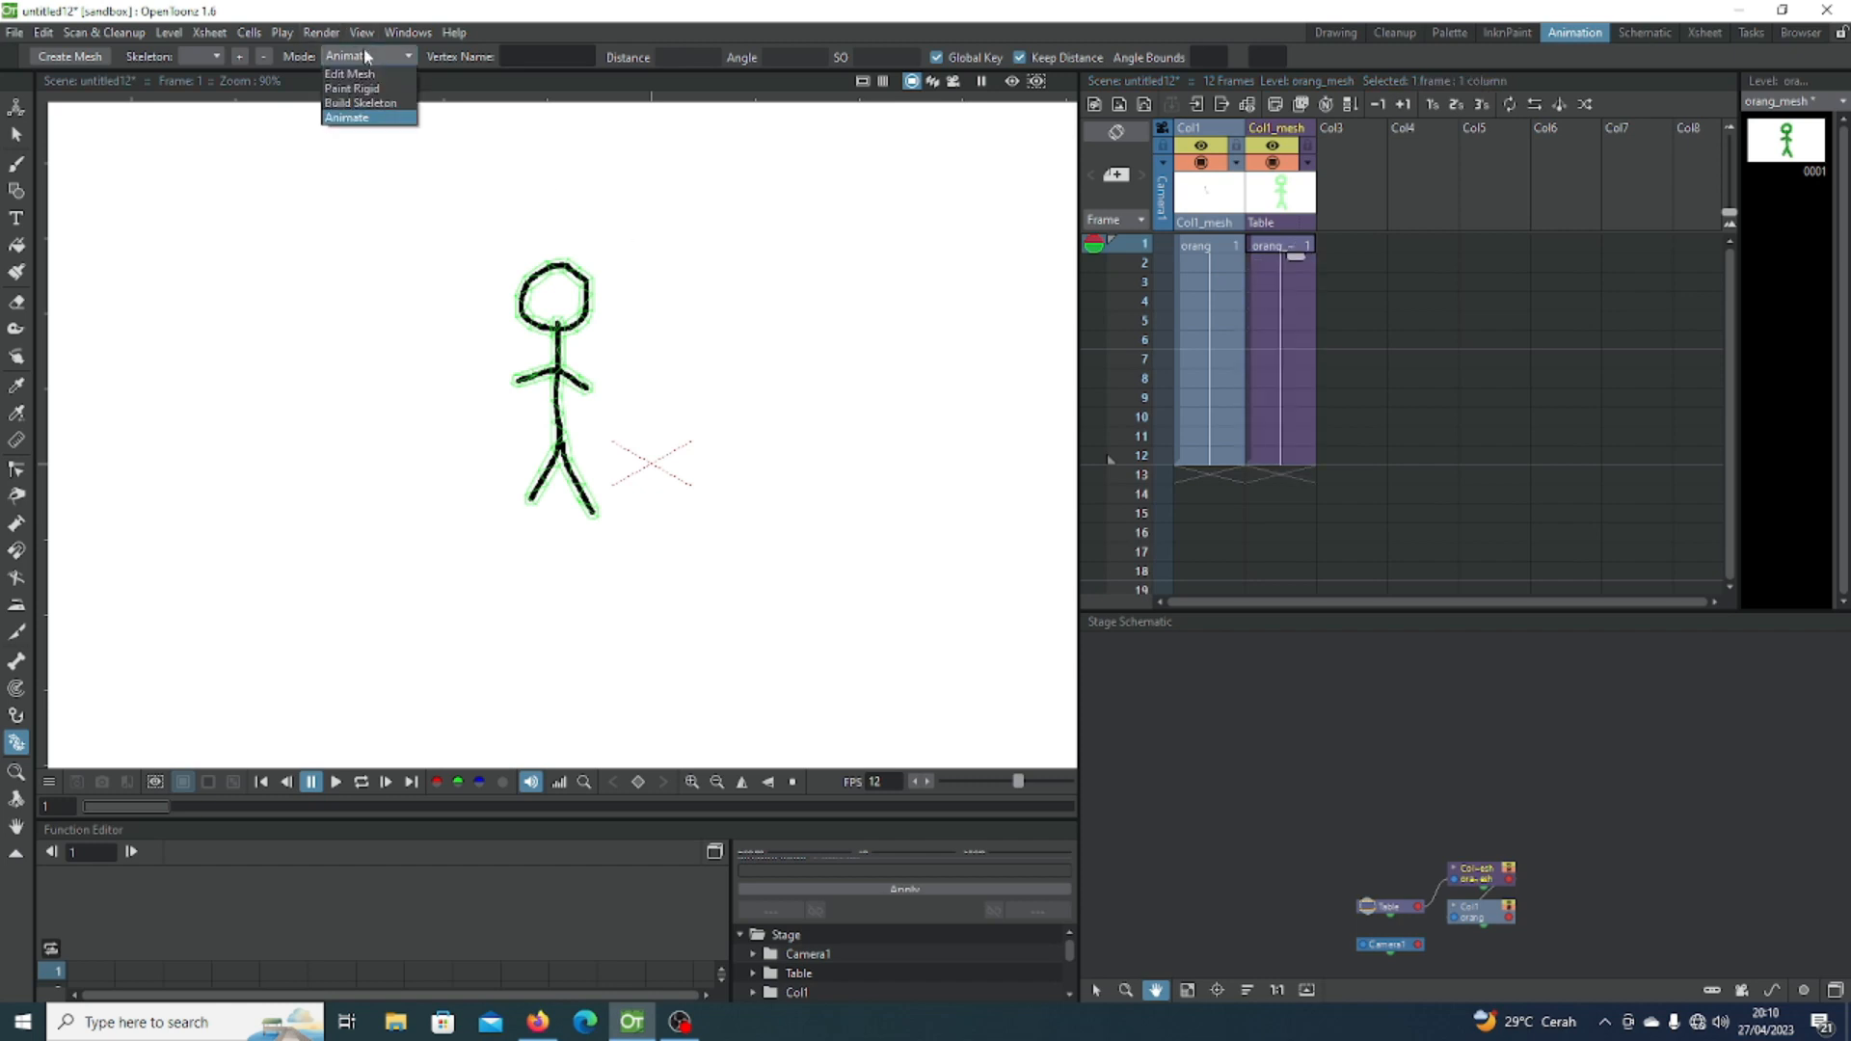
click(360, 103)
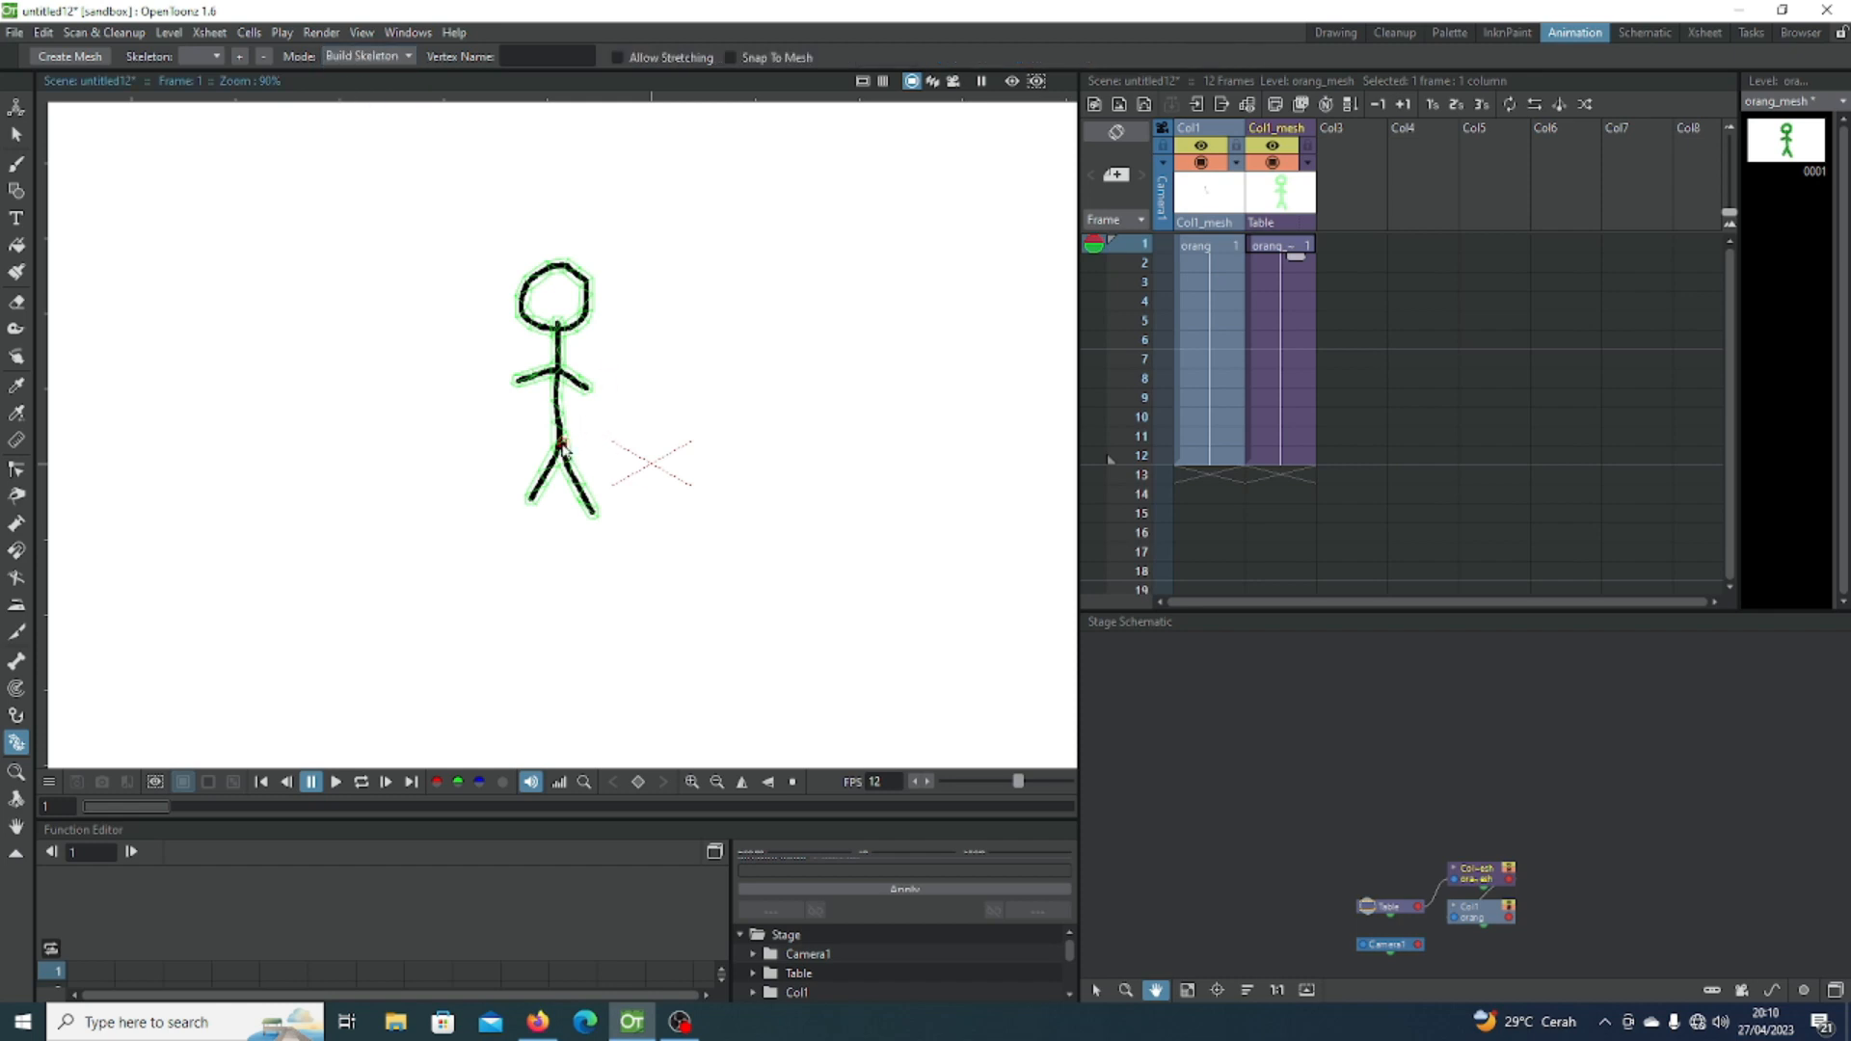
click(562, 444)
click(558, 376)
click(554, 326)
click(563, 267)
Step: Branch both legs from the hip root to the feet and both arms from the shoulder vertex to the hands
click(562, 443)
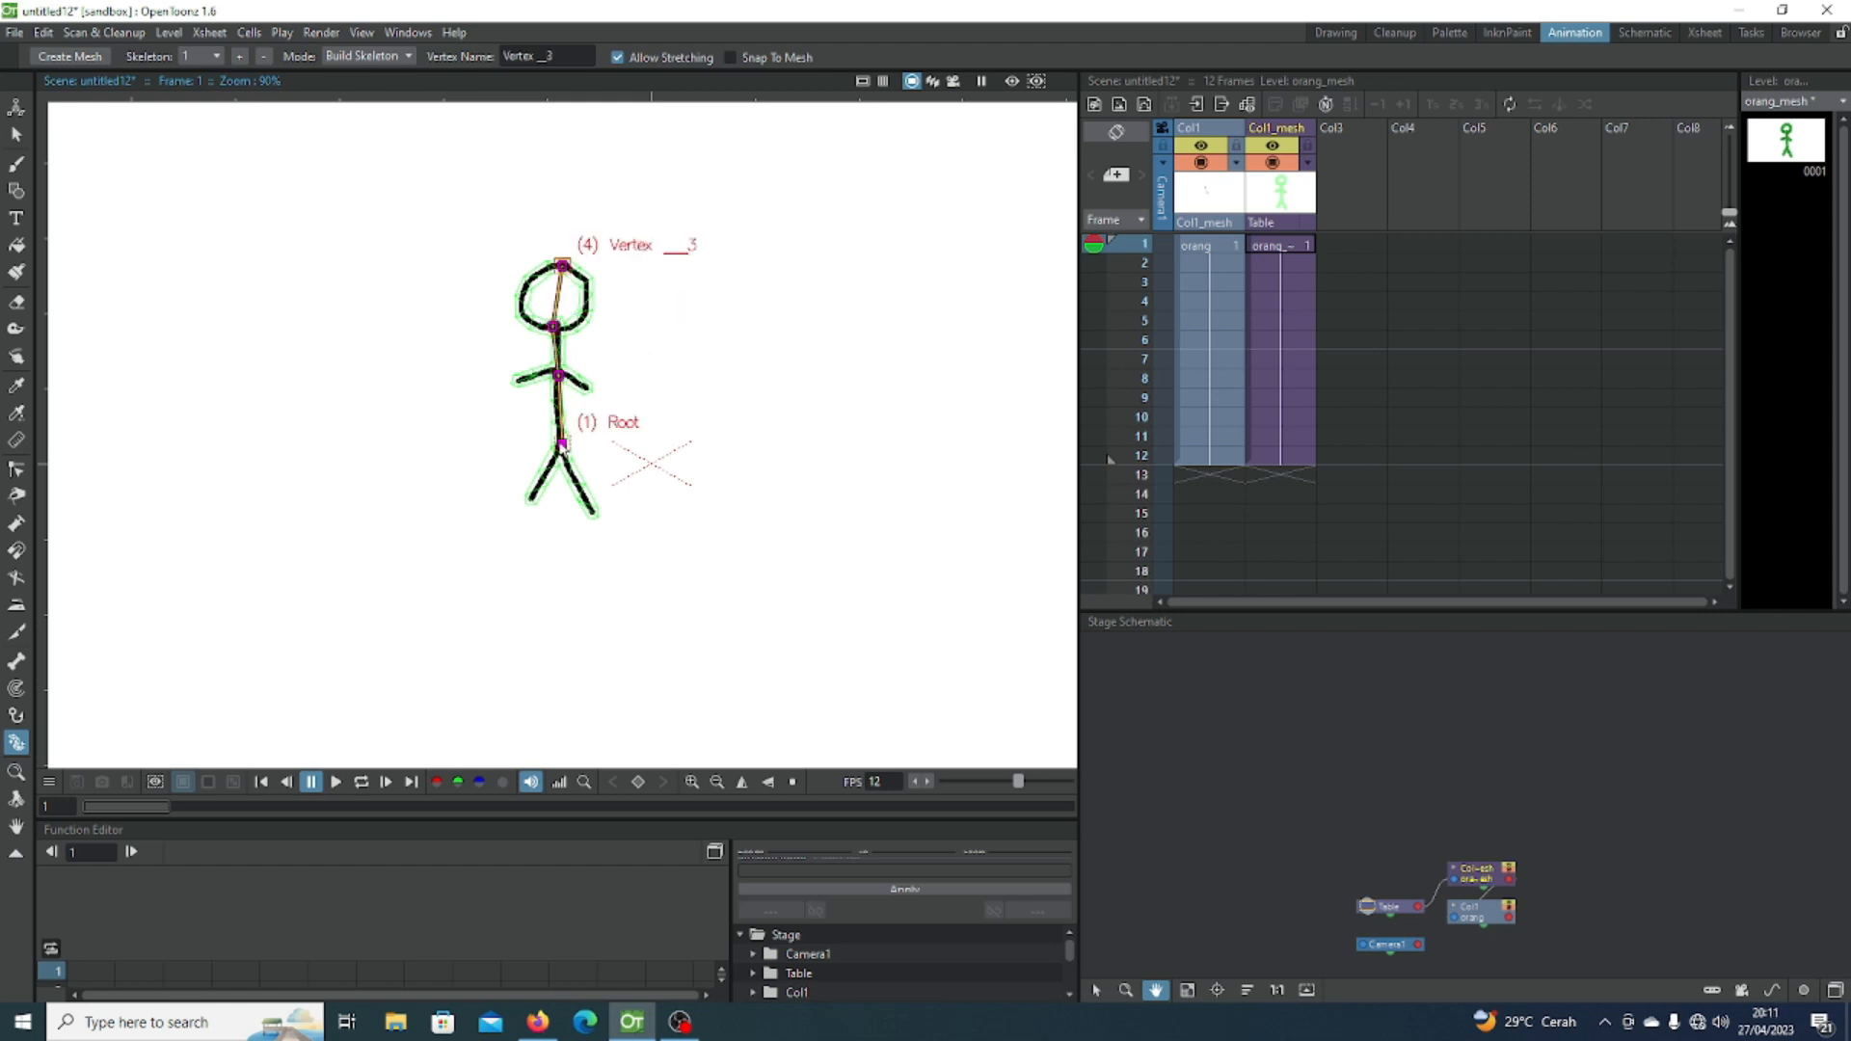
click(592, 512)
click(562, 445)
click(530, 500)
click(559, 376)
click(589, 386)
click(559, 376)
click(521, 380)
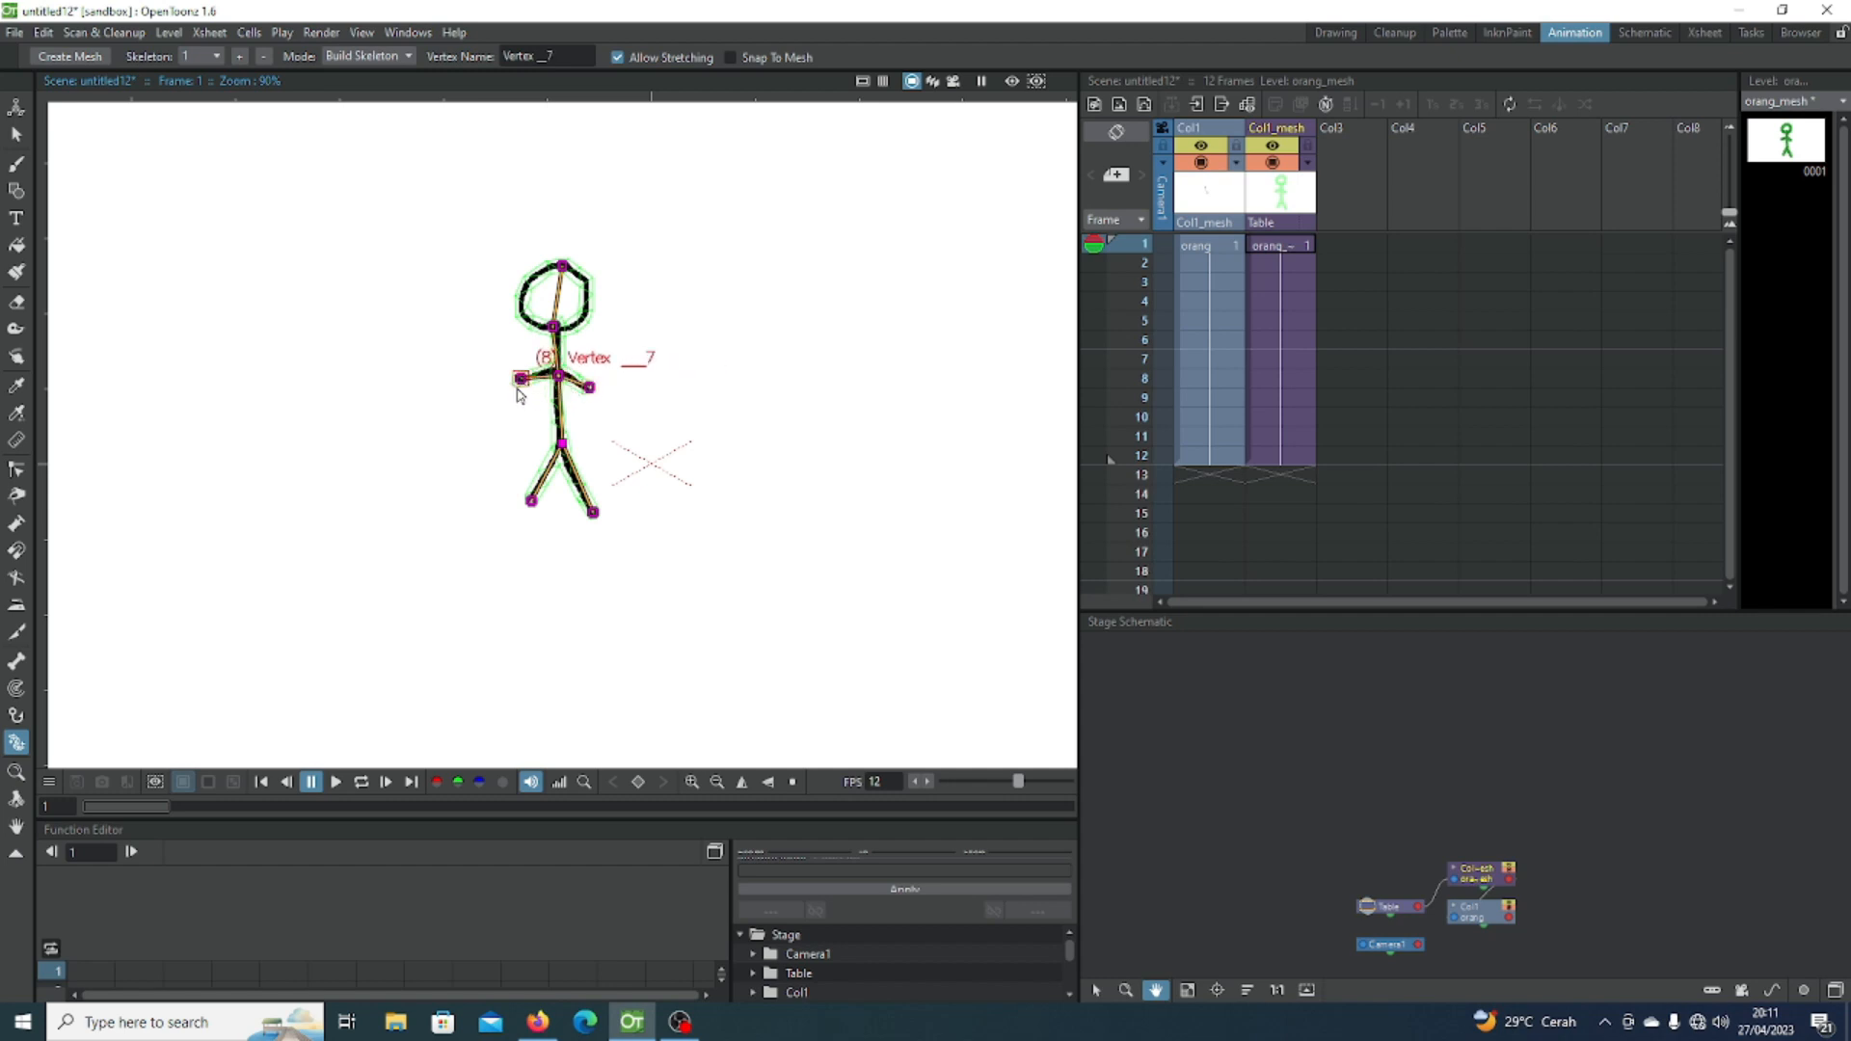
Step: Switch the Plastic tool to Animate mode and rotate the neck vertex to about 23.15° at frame 1
click(390, 57)
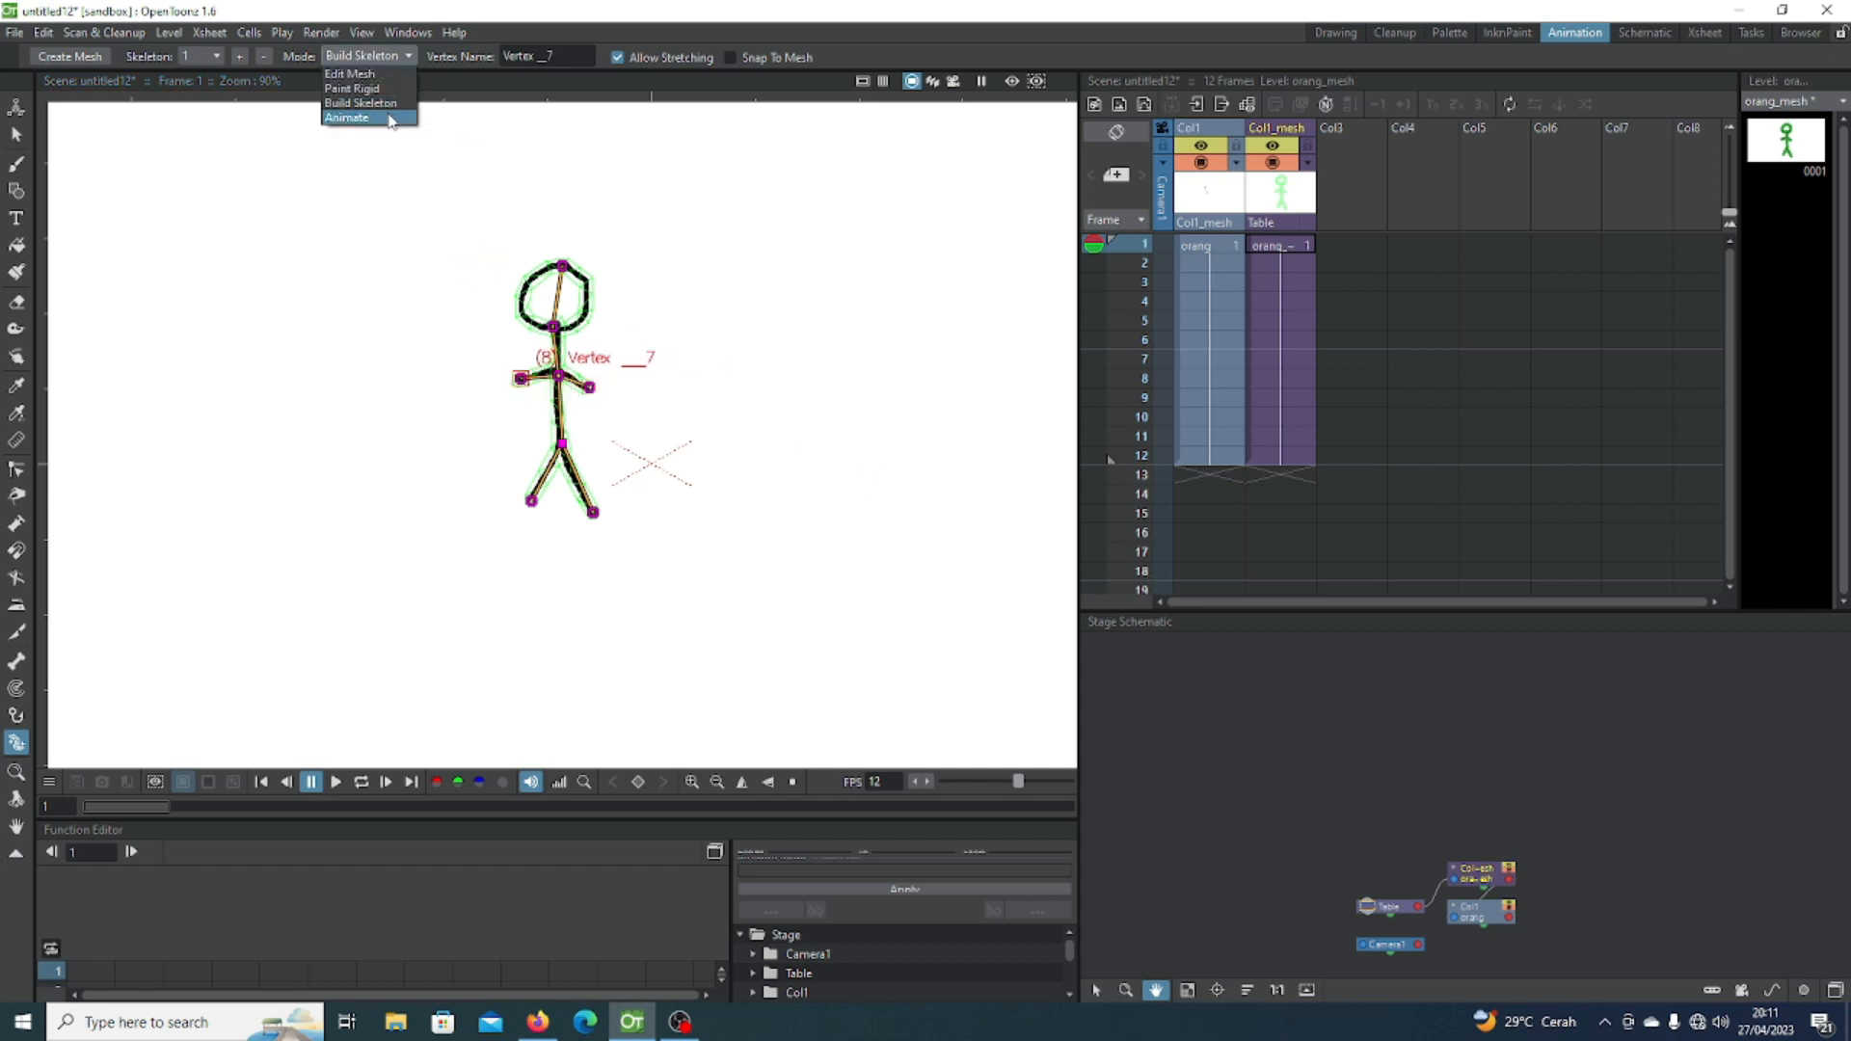
click(390, 118)
mouse_move(554, 327)
mouse_down()
mouse_move(538, 332)
mouse_move(577, 331)
mouse_move(586, 306)
mouse_move(544, 347)
mouse_up()
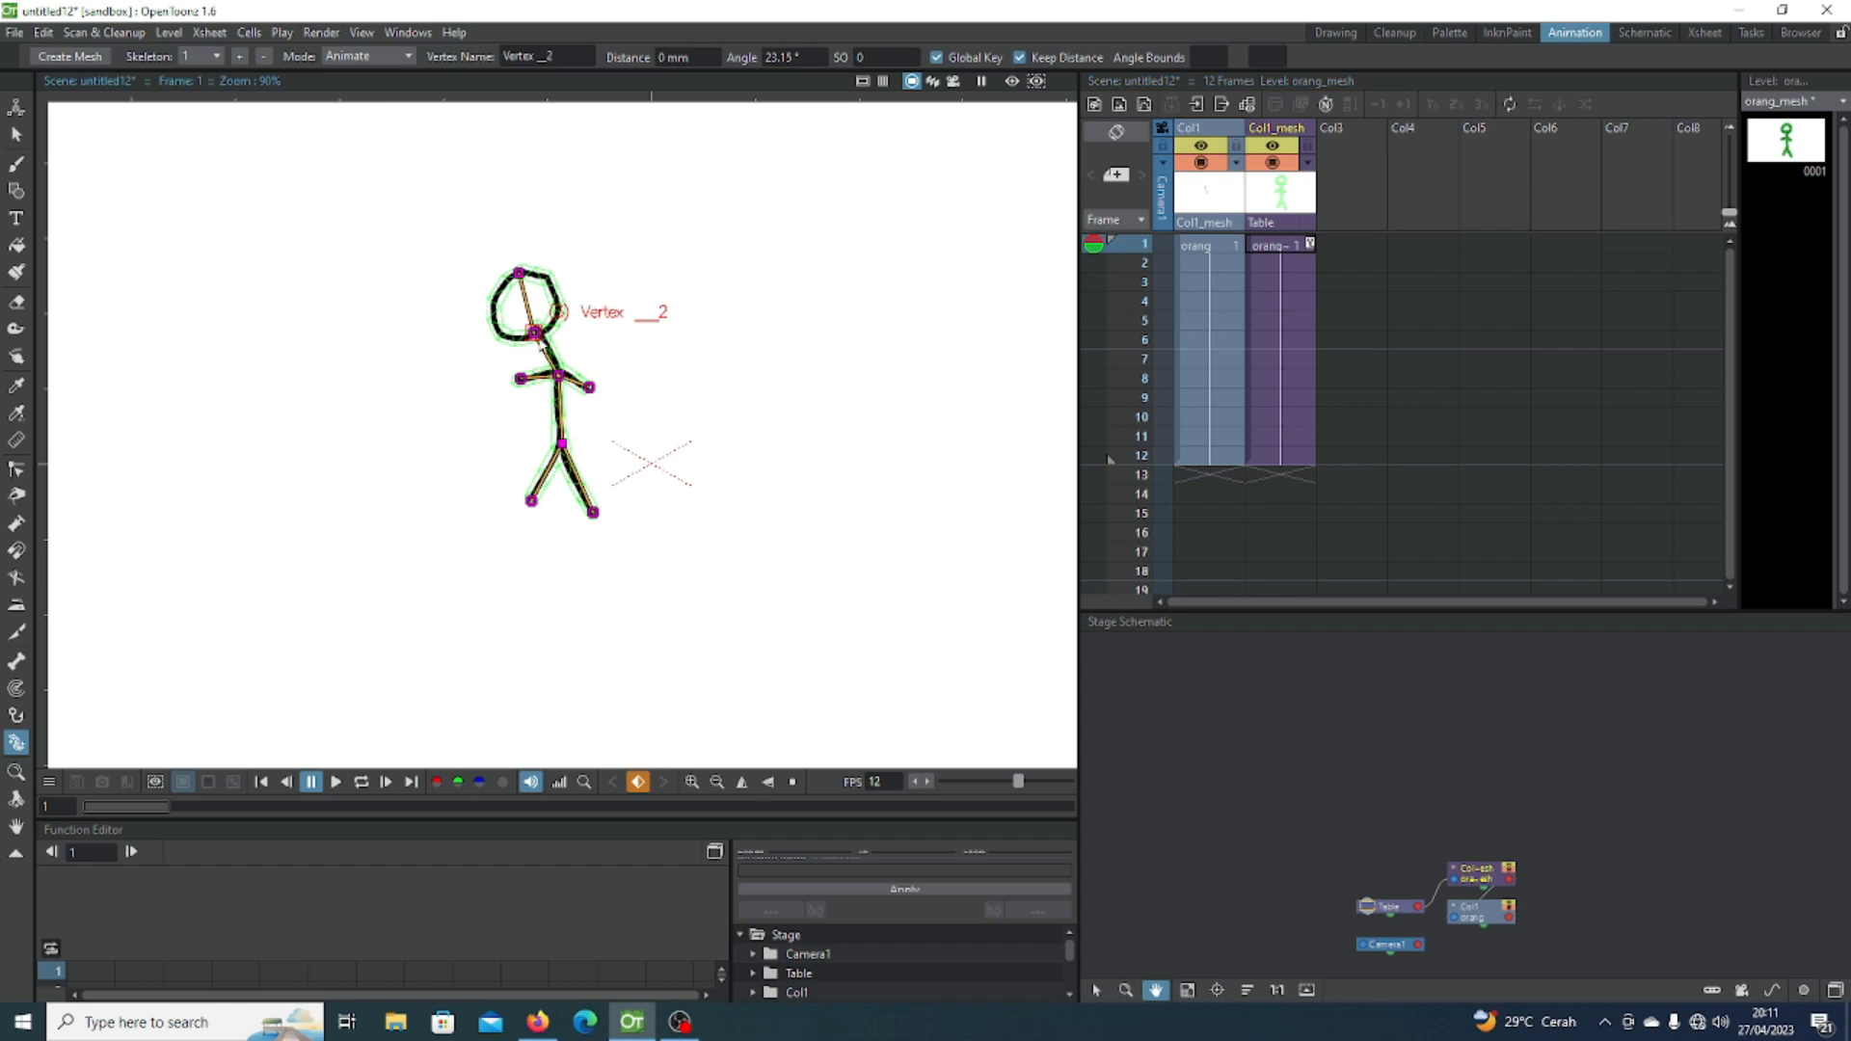
Step: Keyframe the neck vertex at frames 3, 5, 7 and 10, using about -10.72° at frame 3, -34.22° at frame 5 and 9.9° at frame 10
click(1288, 282)
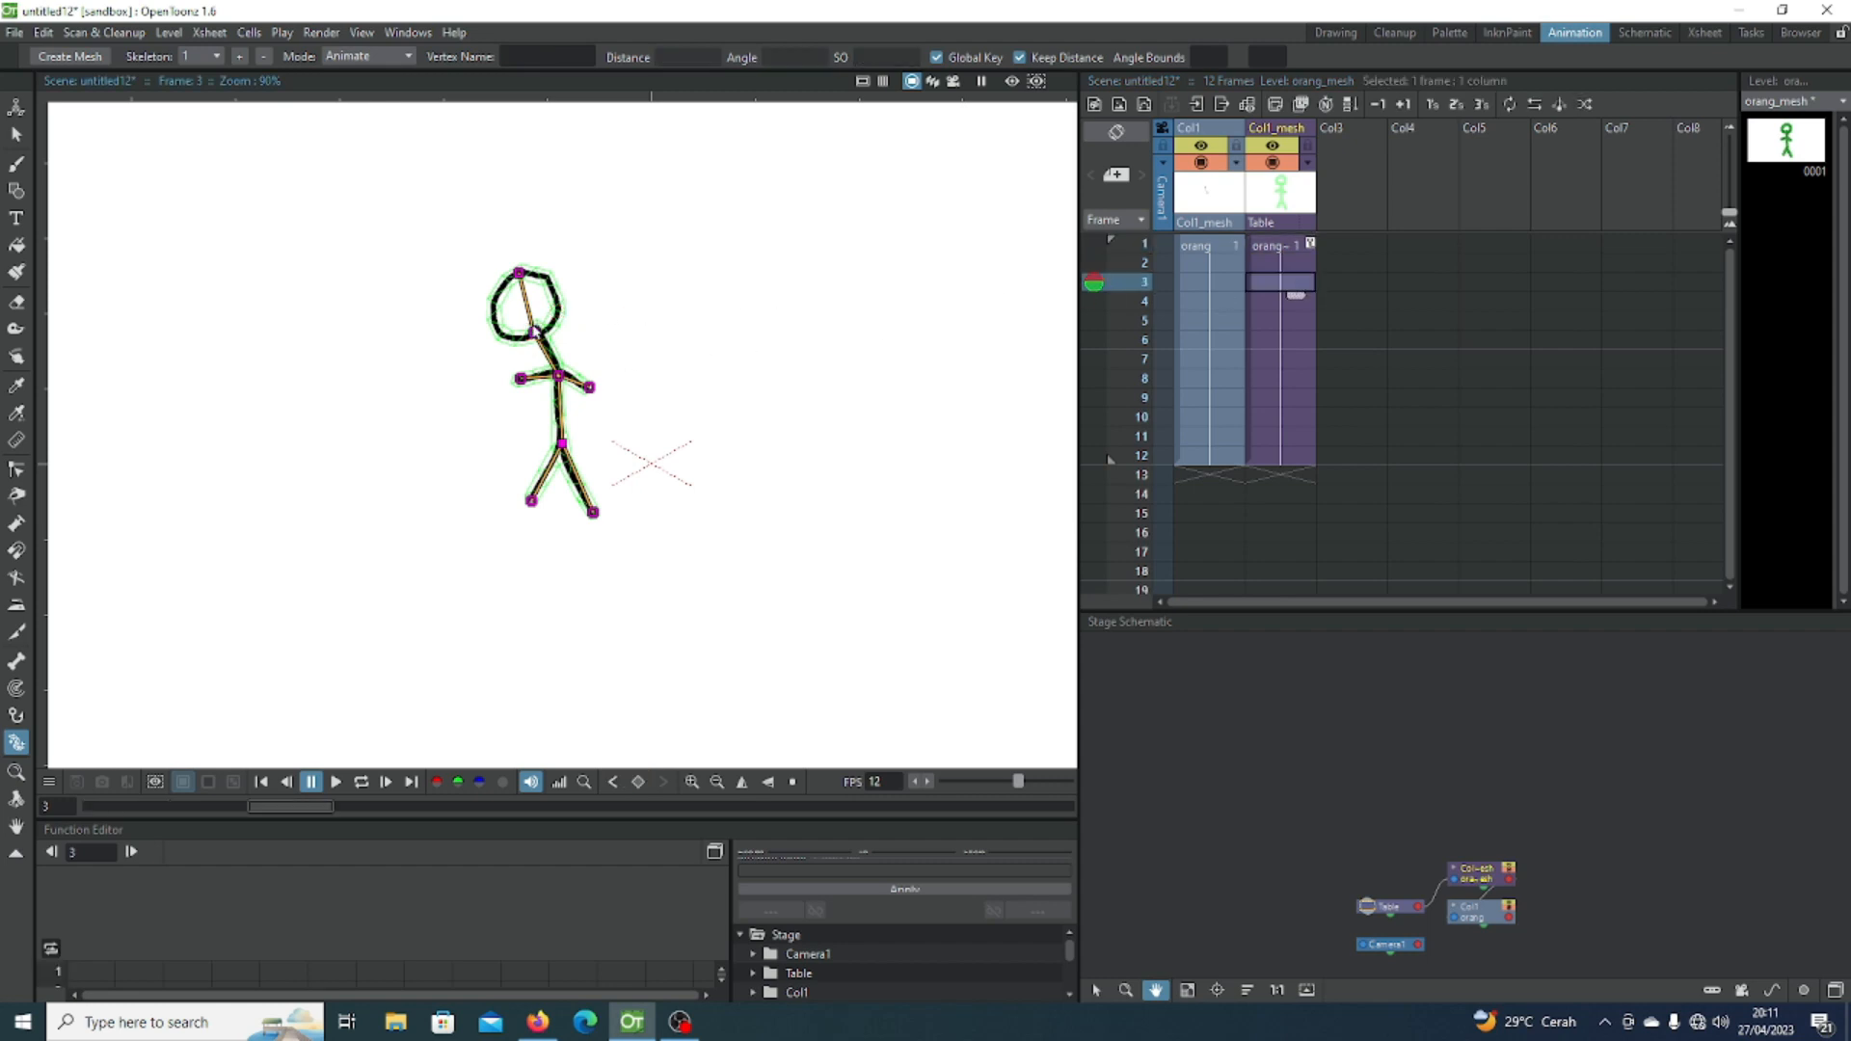
click(563, 330)
drag(536, 332, 563, 326)
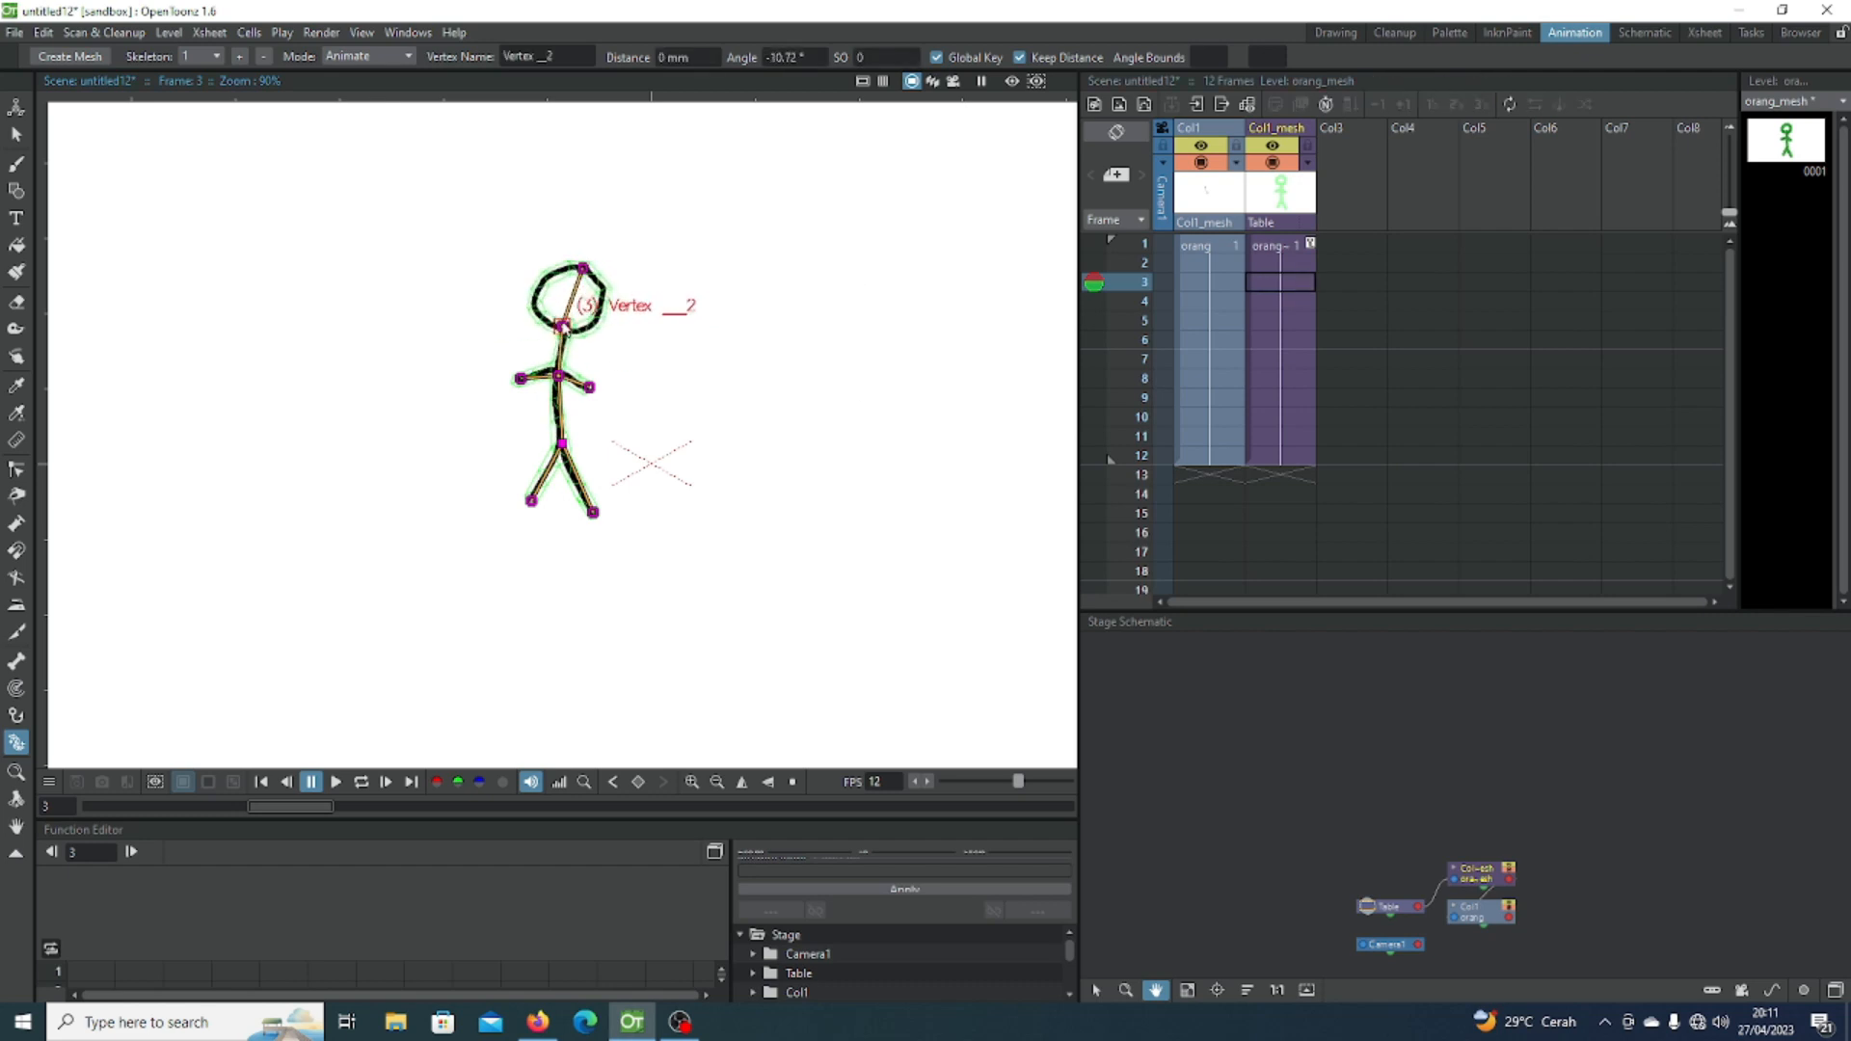
click(1292, 320)
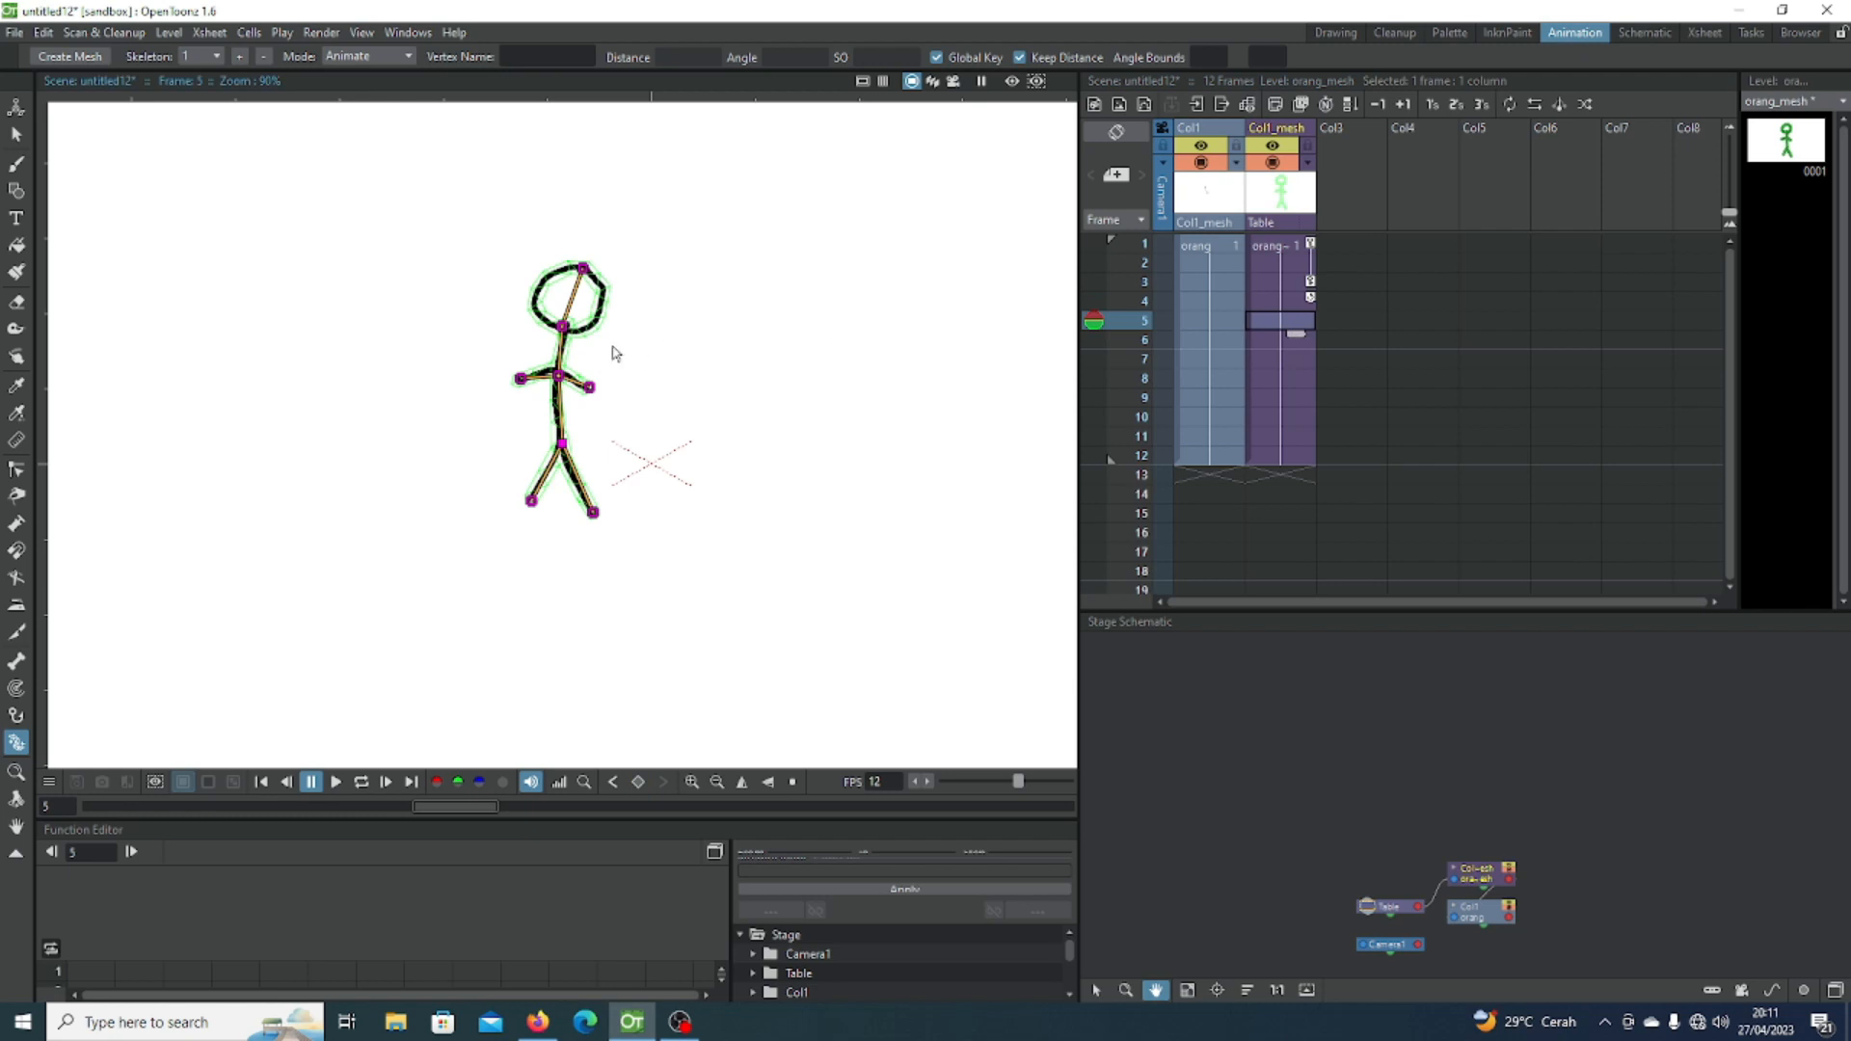
drag(563, 327, 584, 331)
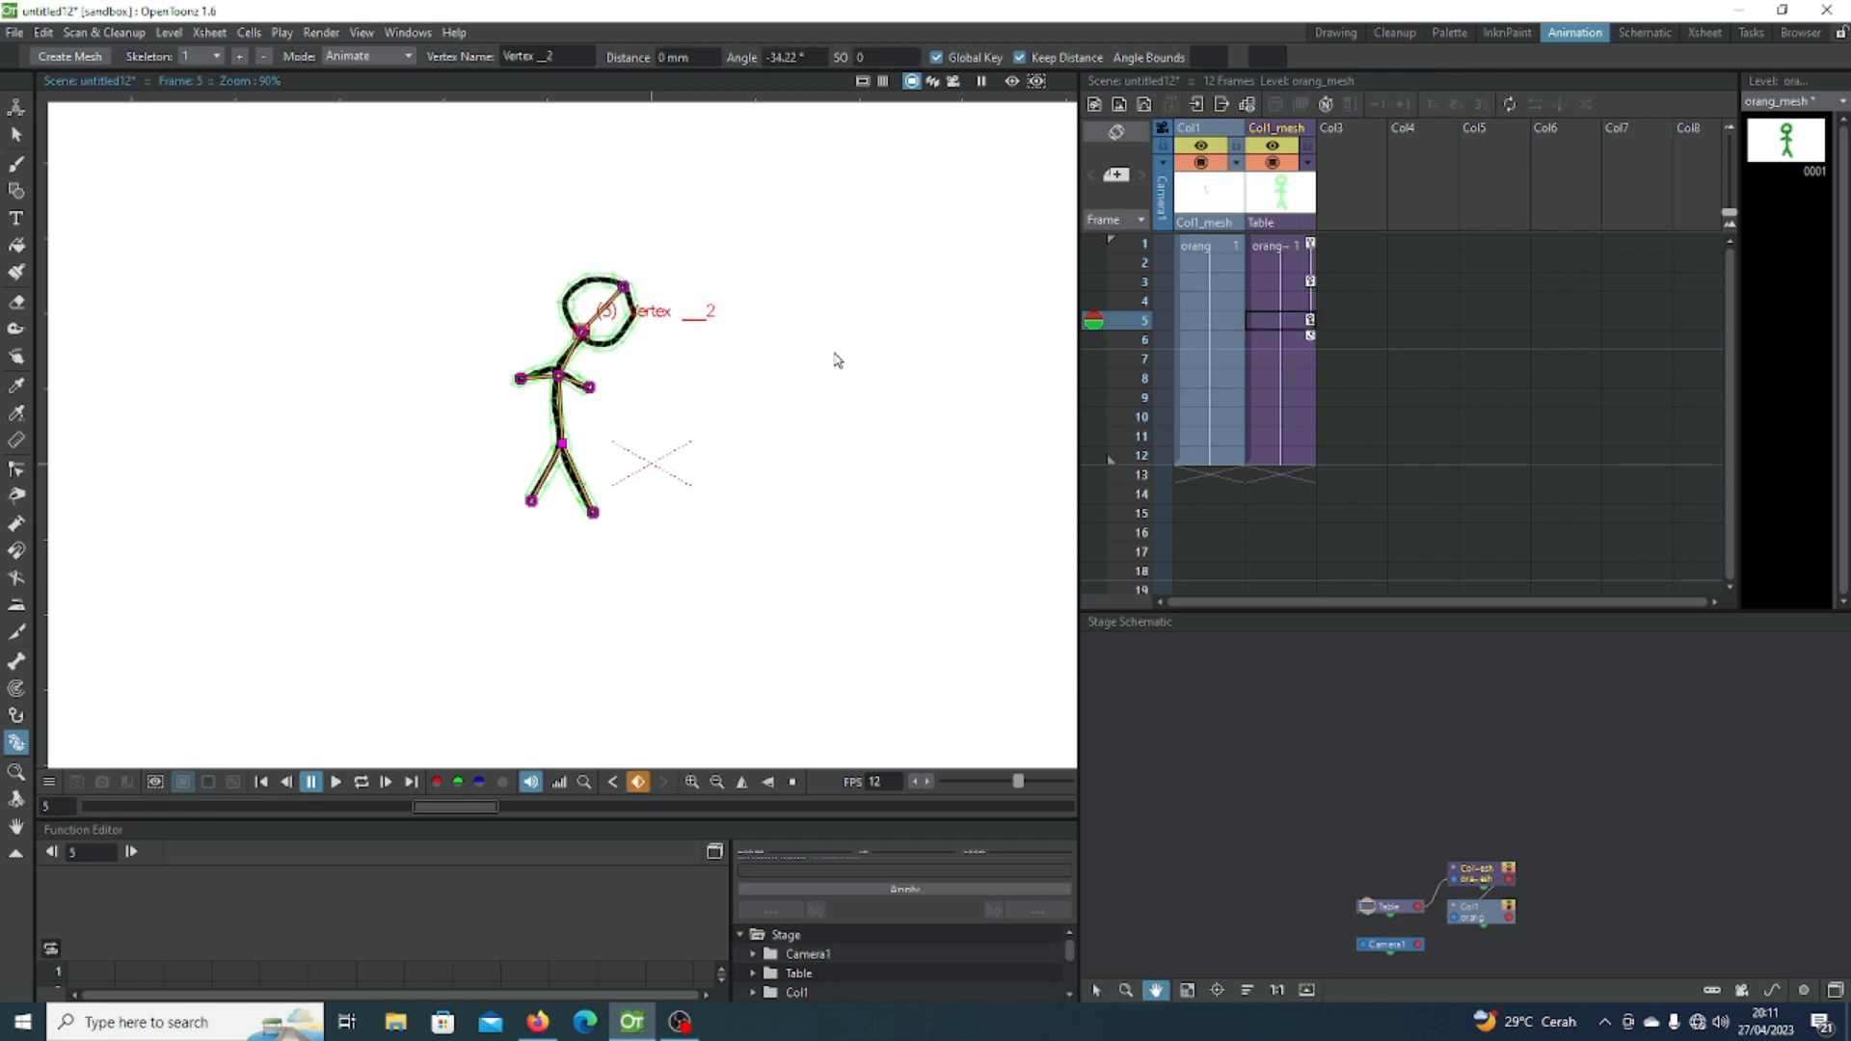
click(1282, 363)
drag(583, 333, 545, 329)
click(1302, 422)
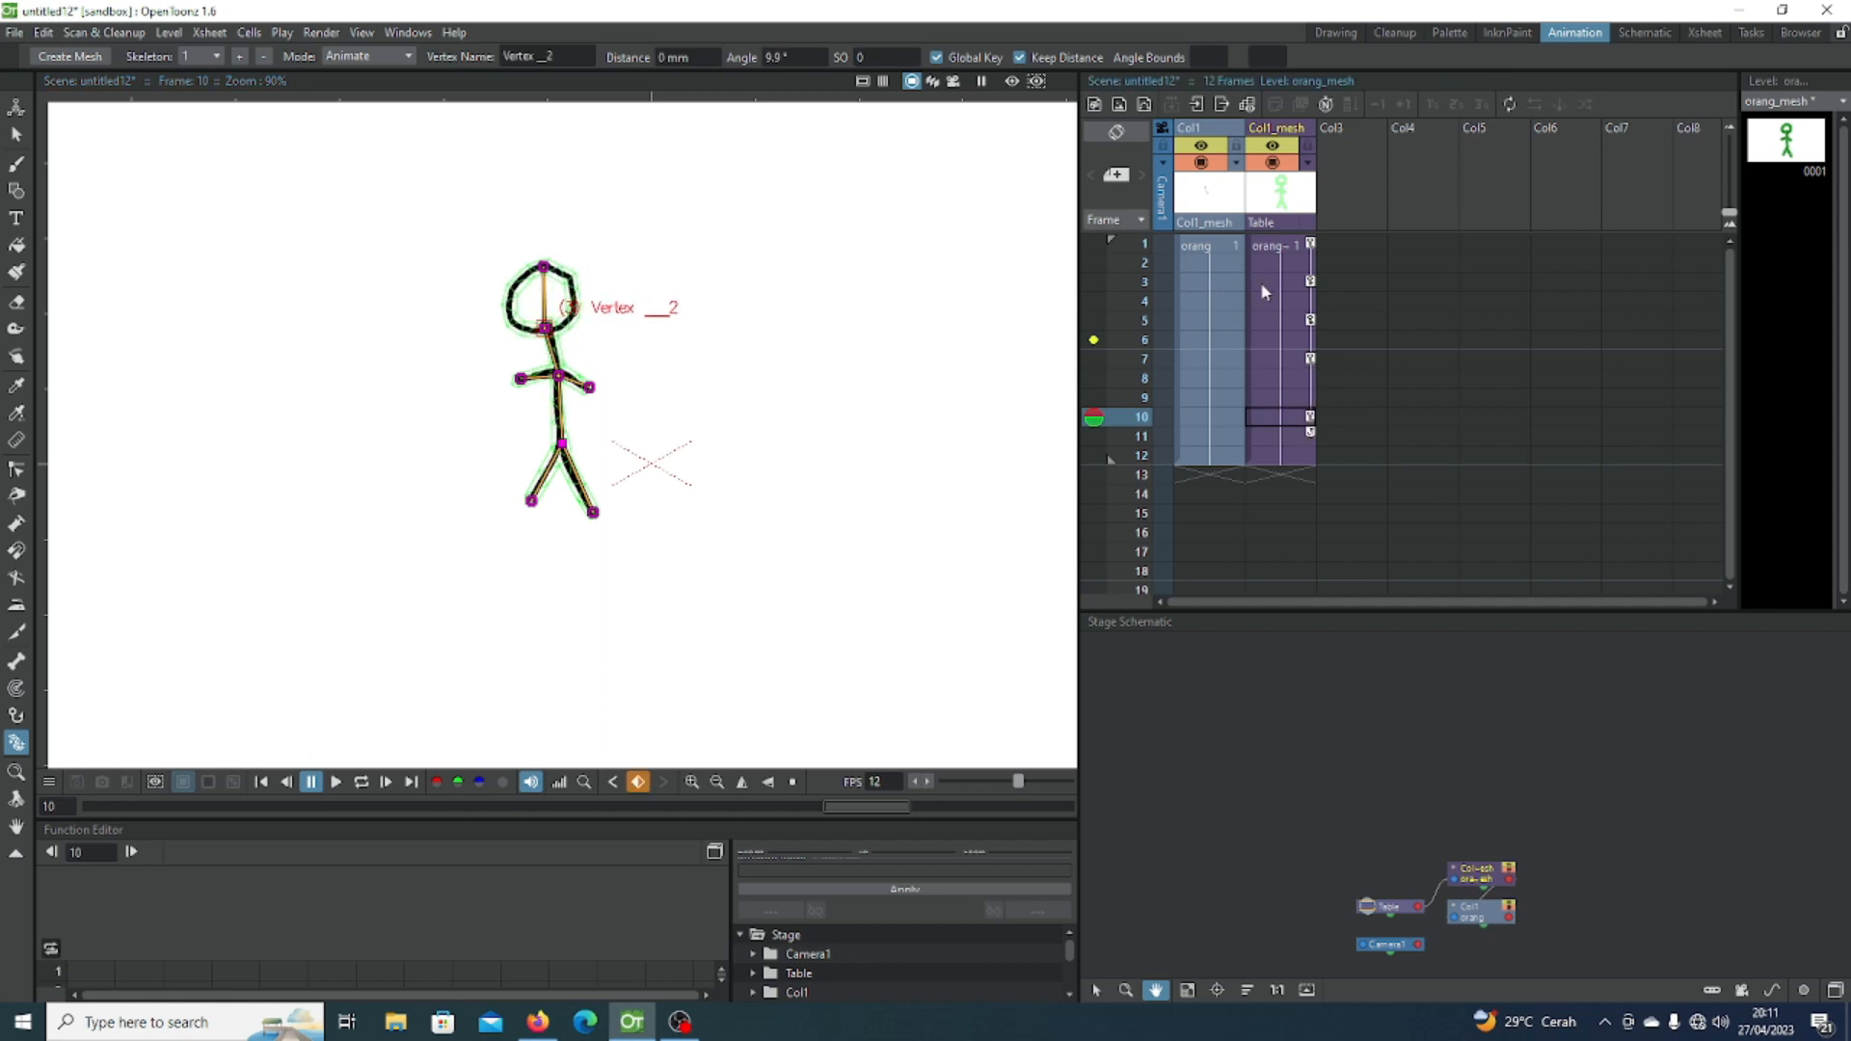
click(1282, 256)
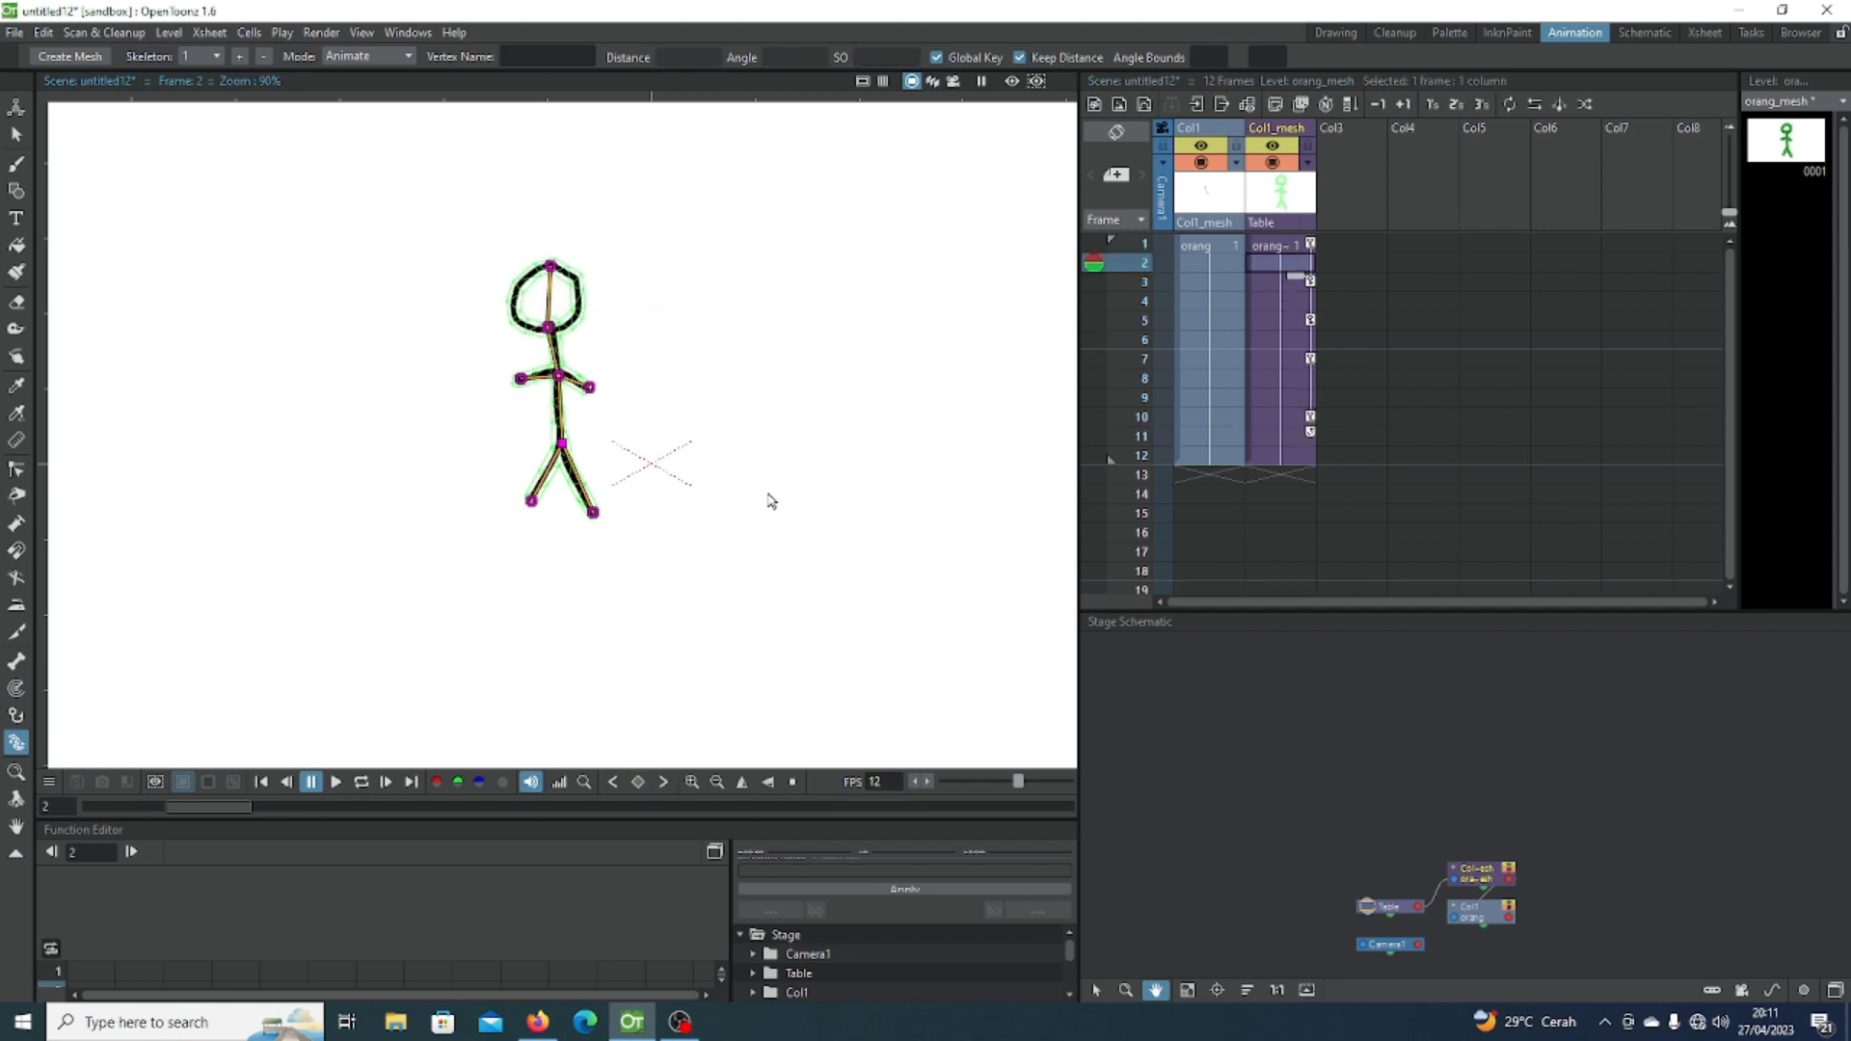
Step: Keyframe the right-side hand vertex at about 52.78° in frame 2 and 13.64° in frame 6, and the left-side hand at -20.79° in frame 12
drag(589, 386, 586, 358)
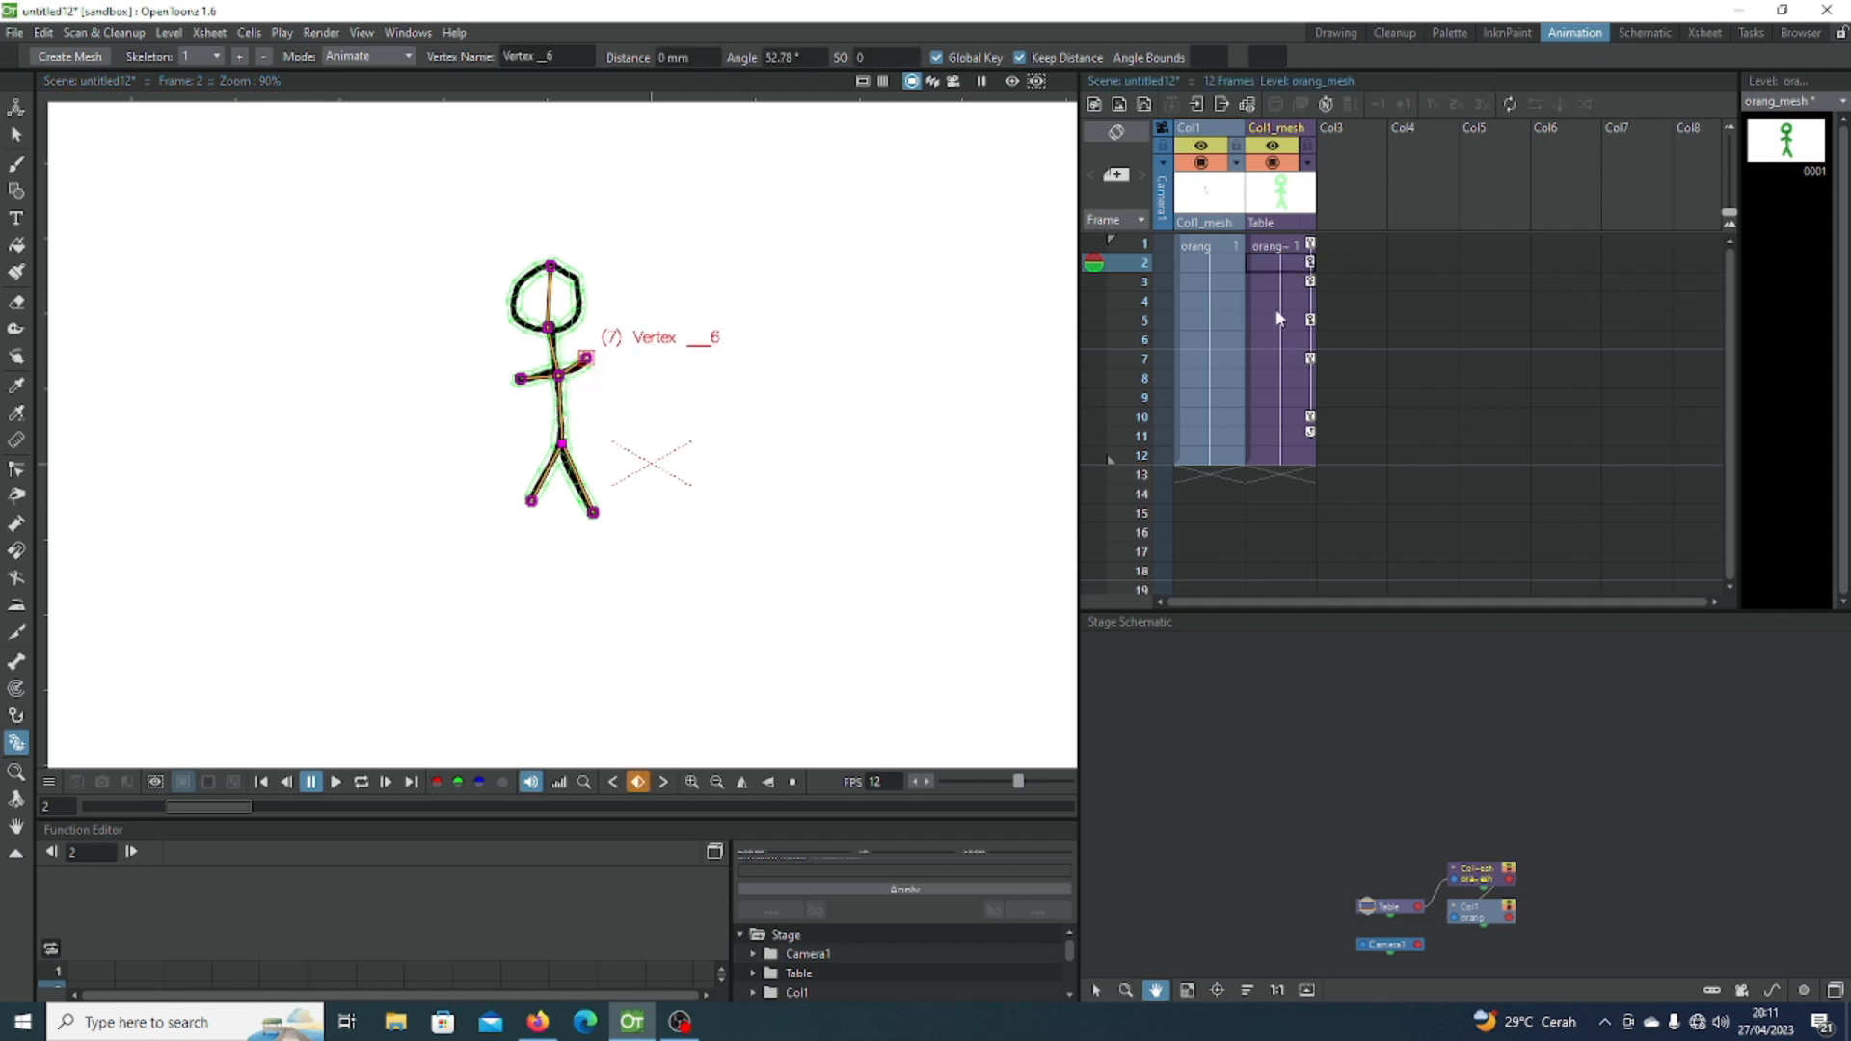
click(1277, 337)
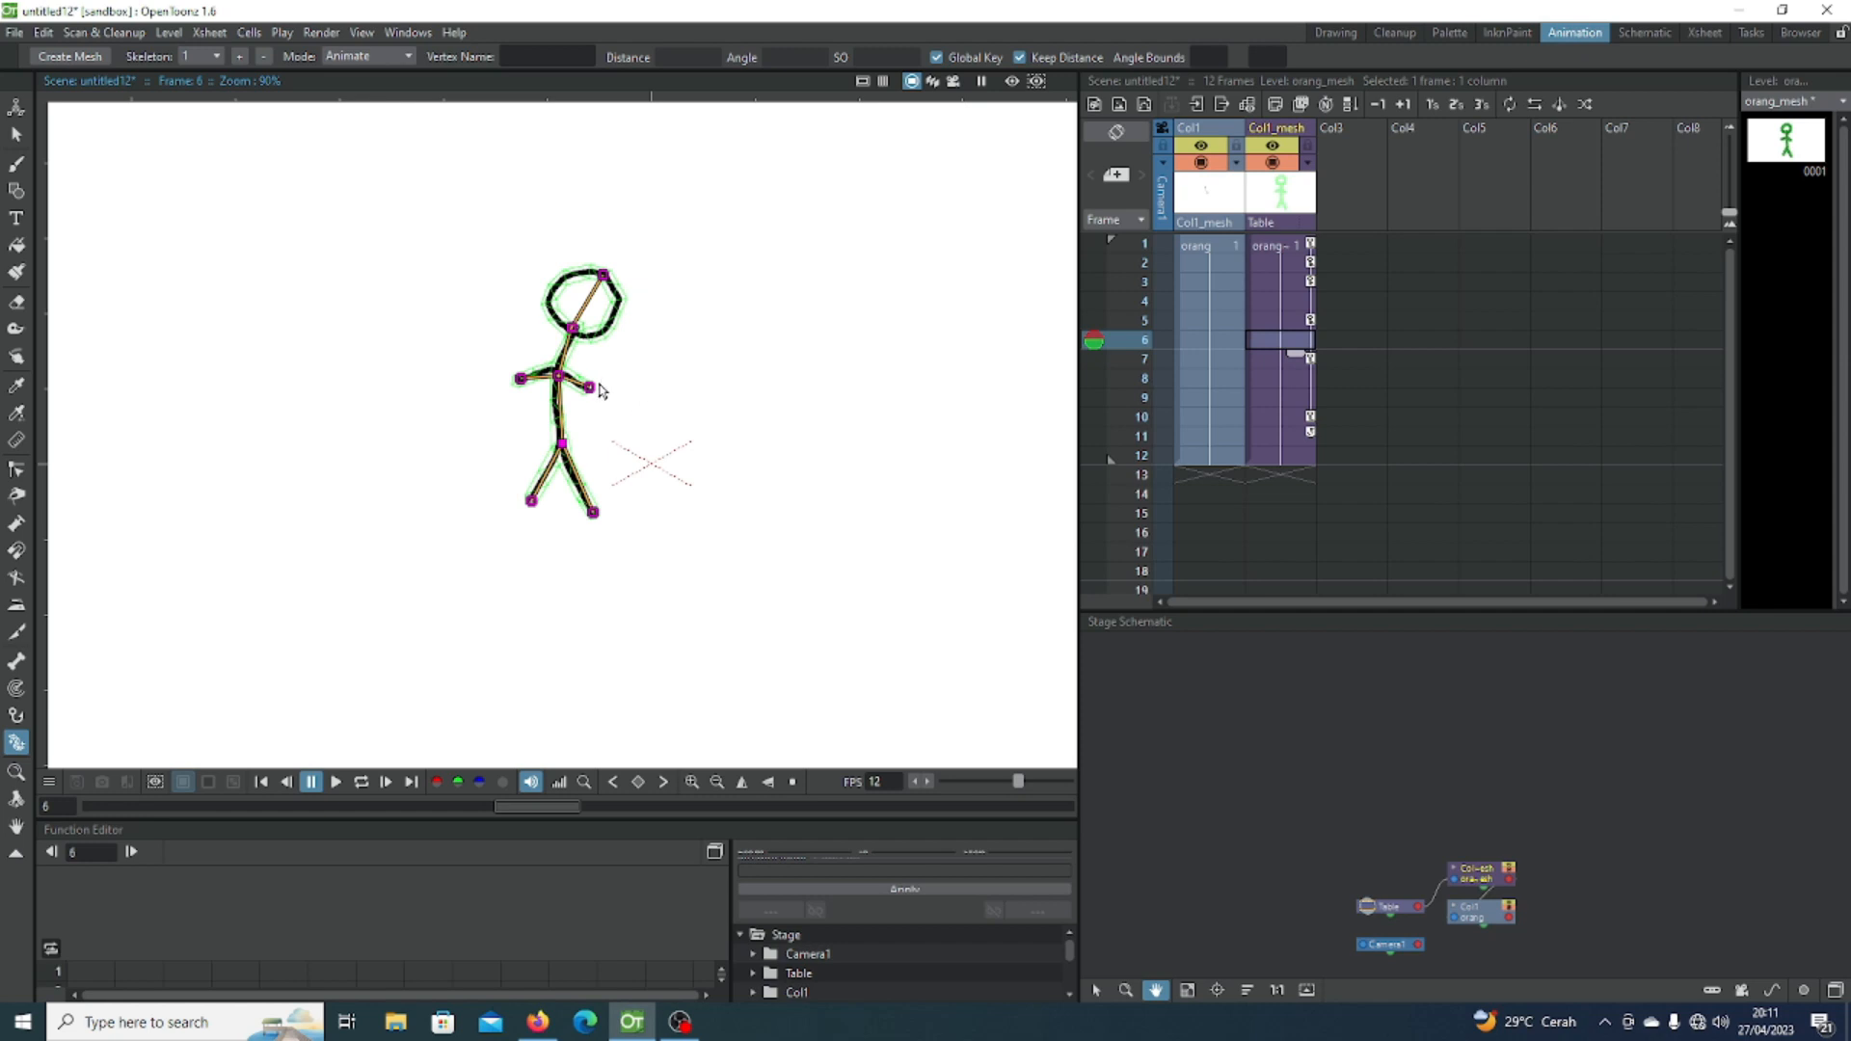
drag(599, 391, 603, 380)
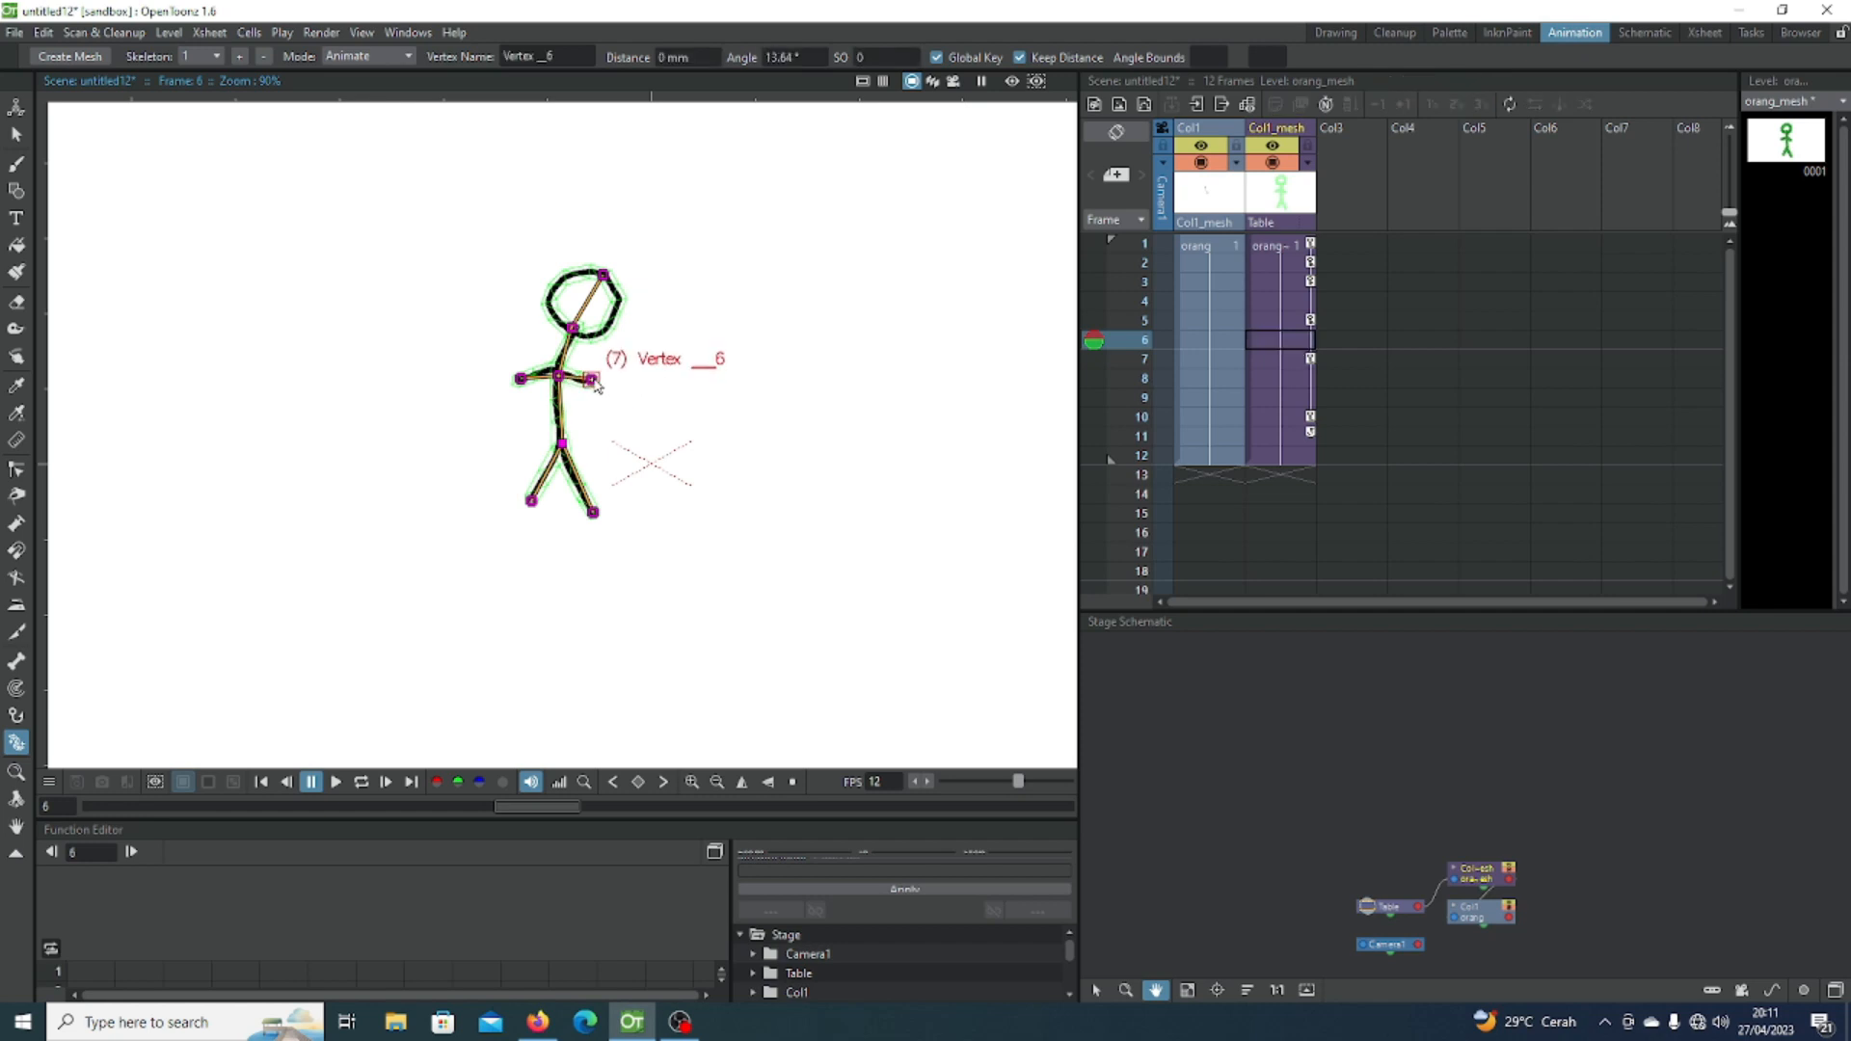
click(1290, 395)
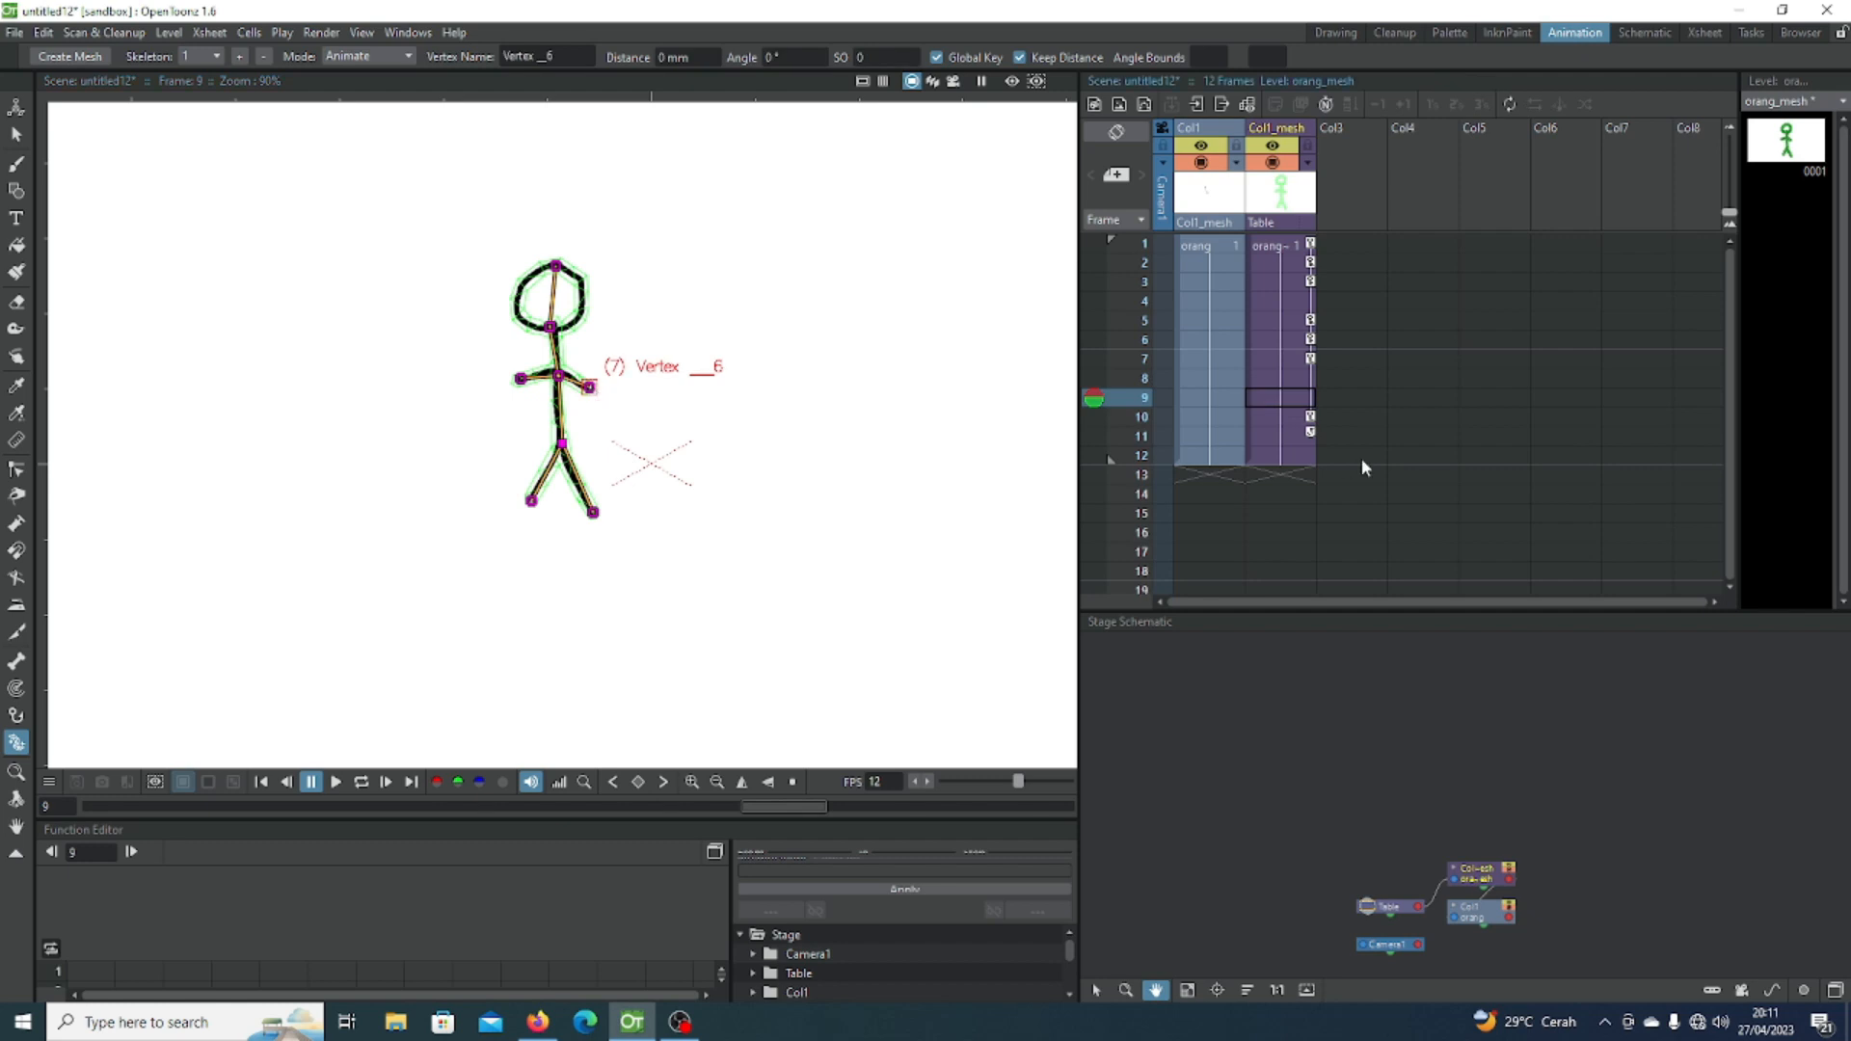
click(1289, 455)
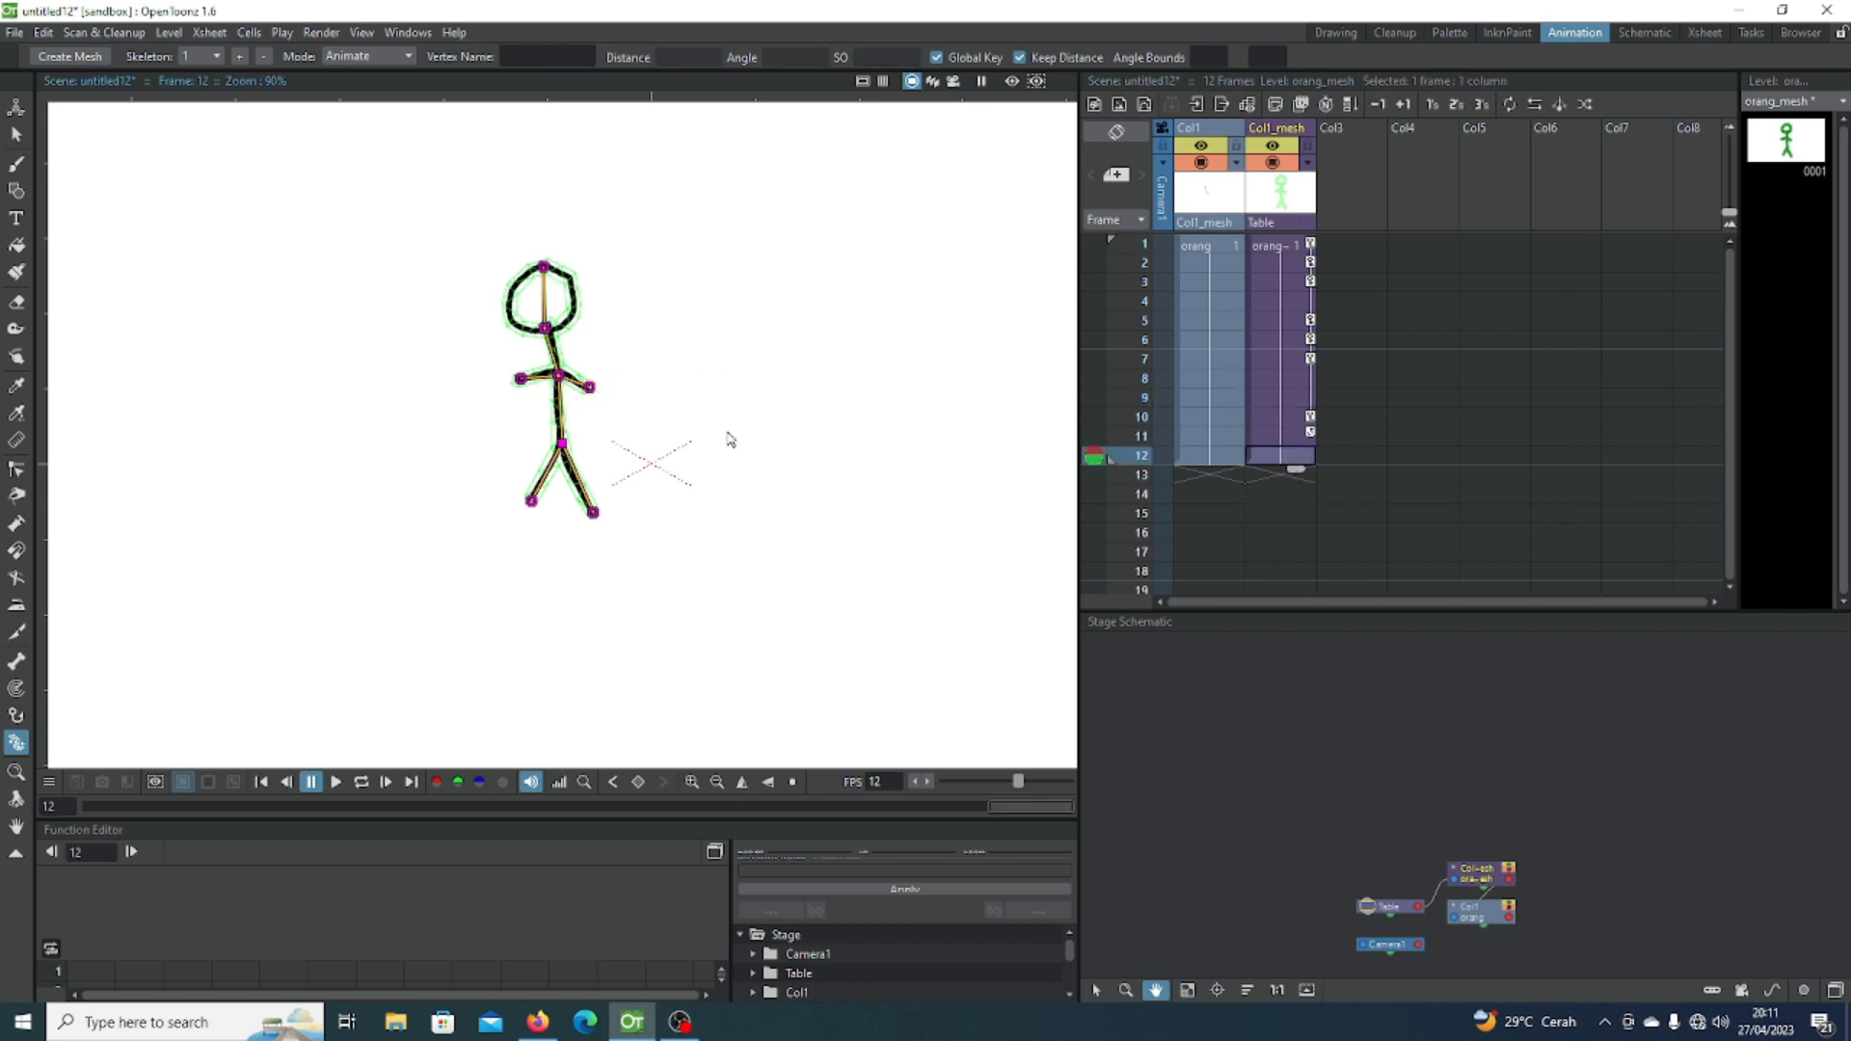
click(520, 381)
drag(520, 381, 522, 364)
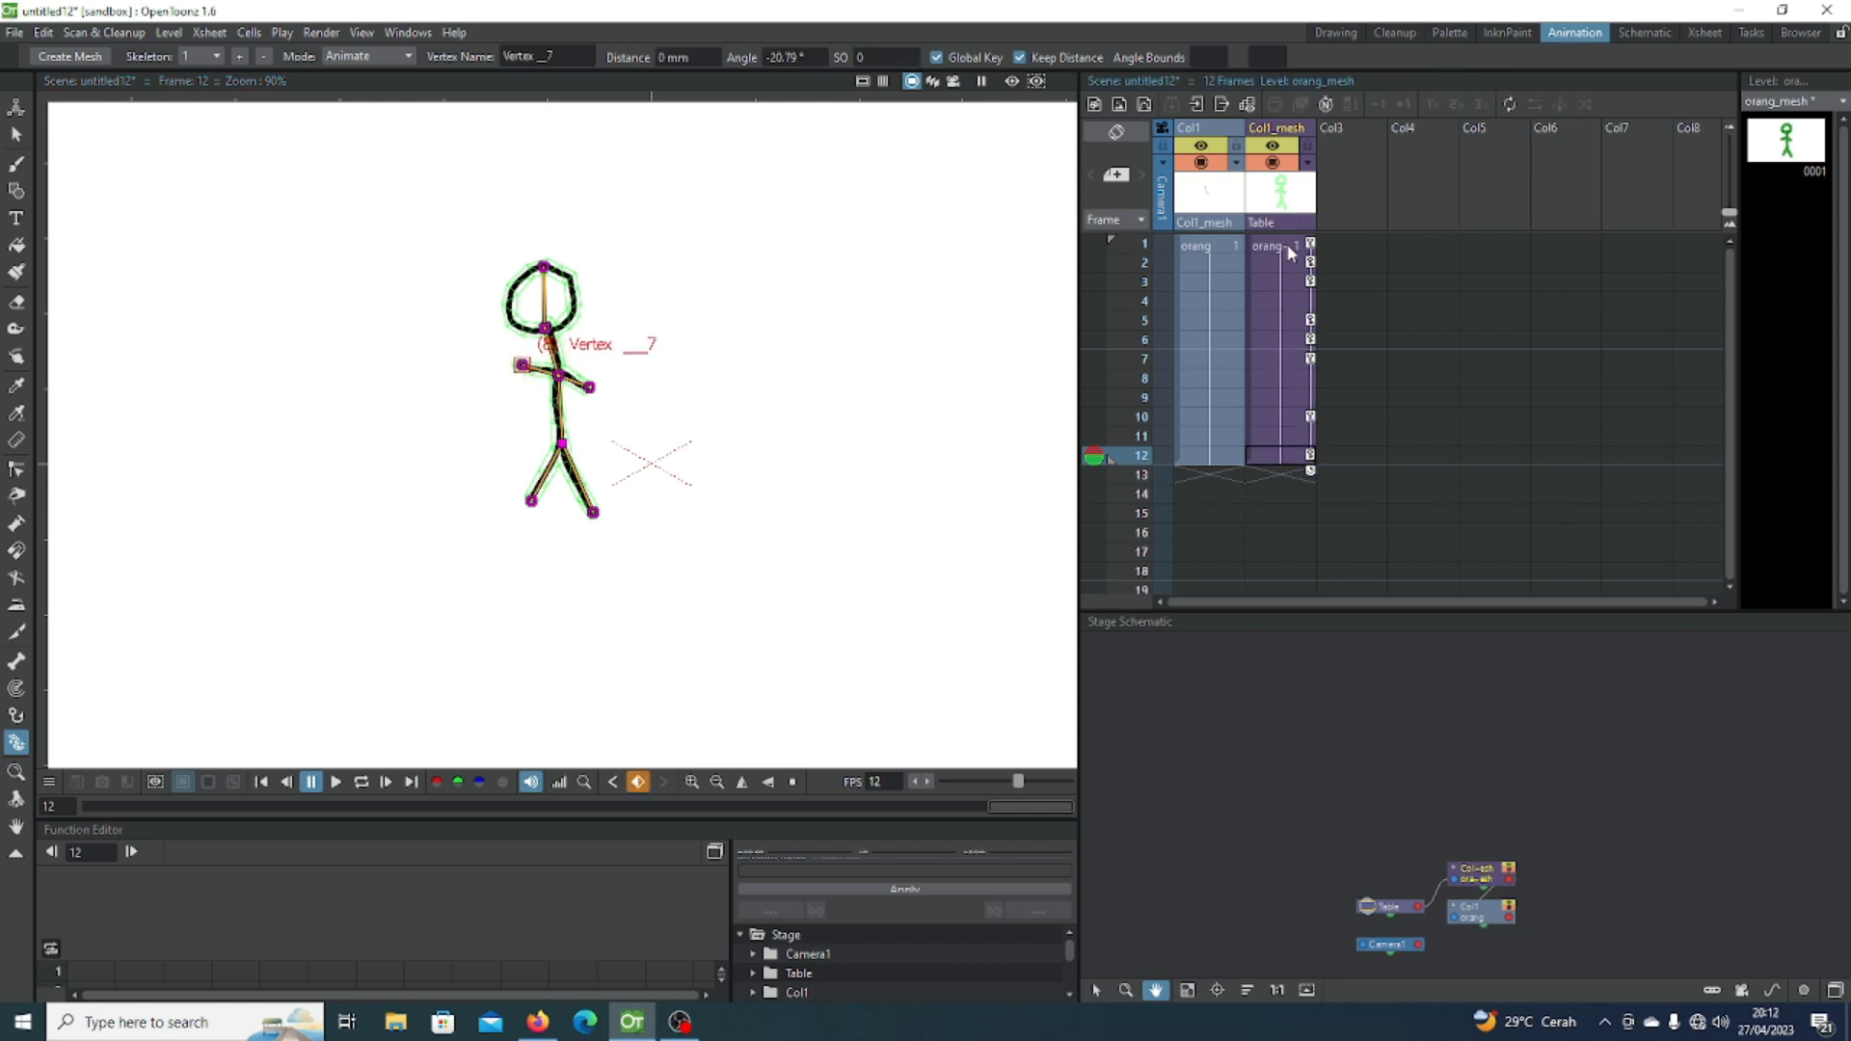
Step: Switch to the Animate tool at frame 1 and move the mesh column to about X 11.78 mm, Y -1.65 mm
click(1287, 245)
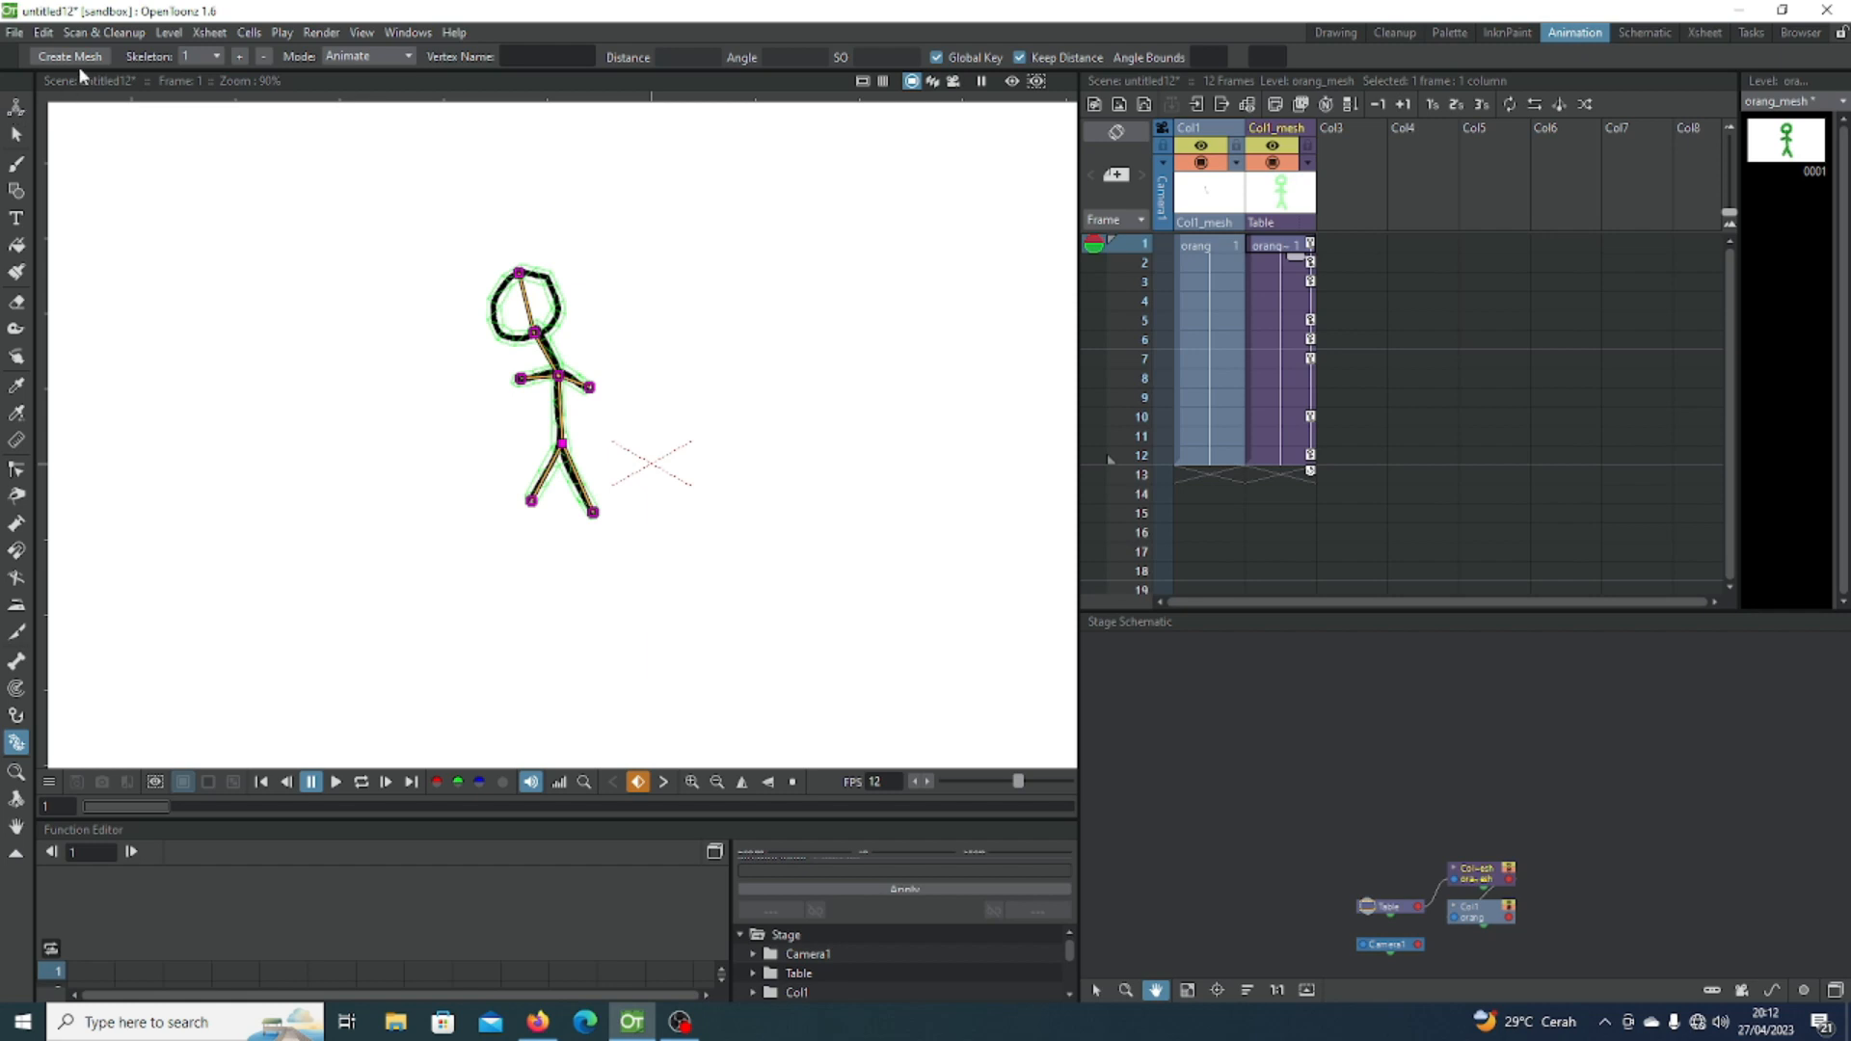
click(16, 112)
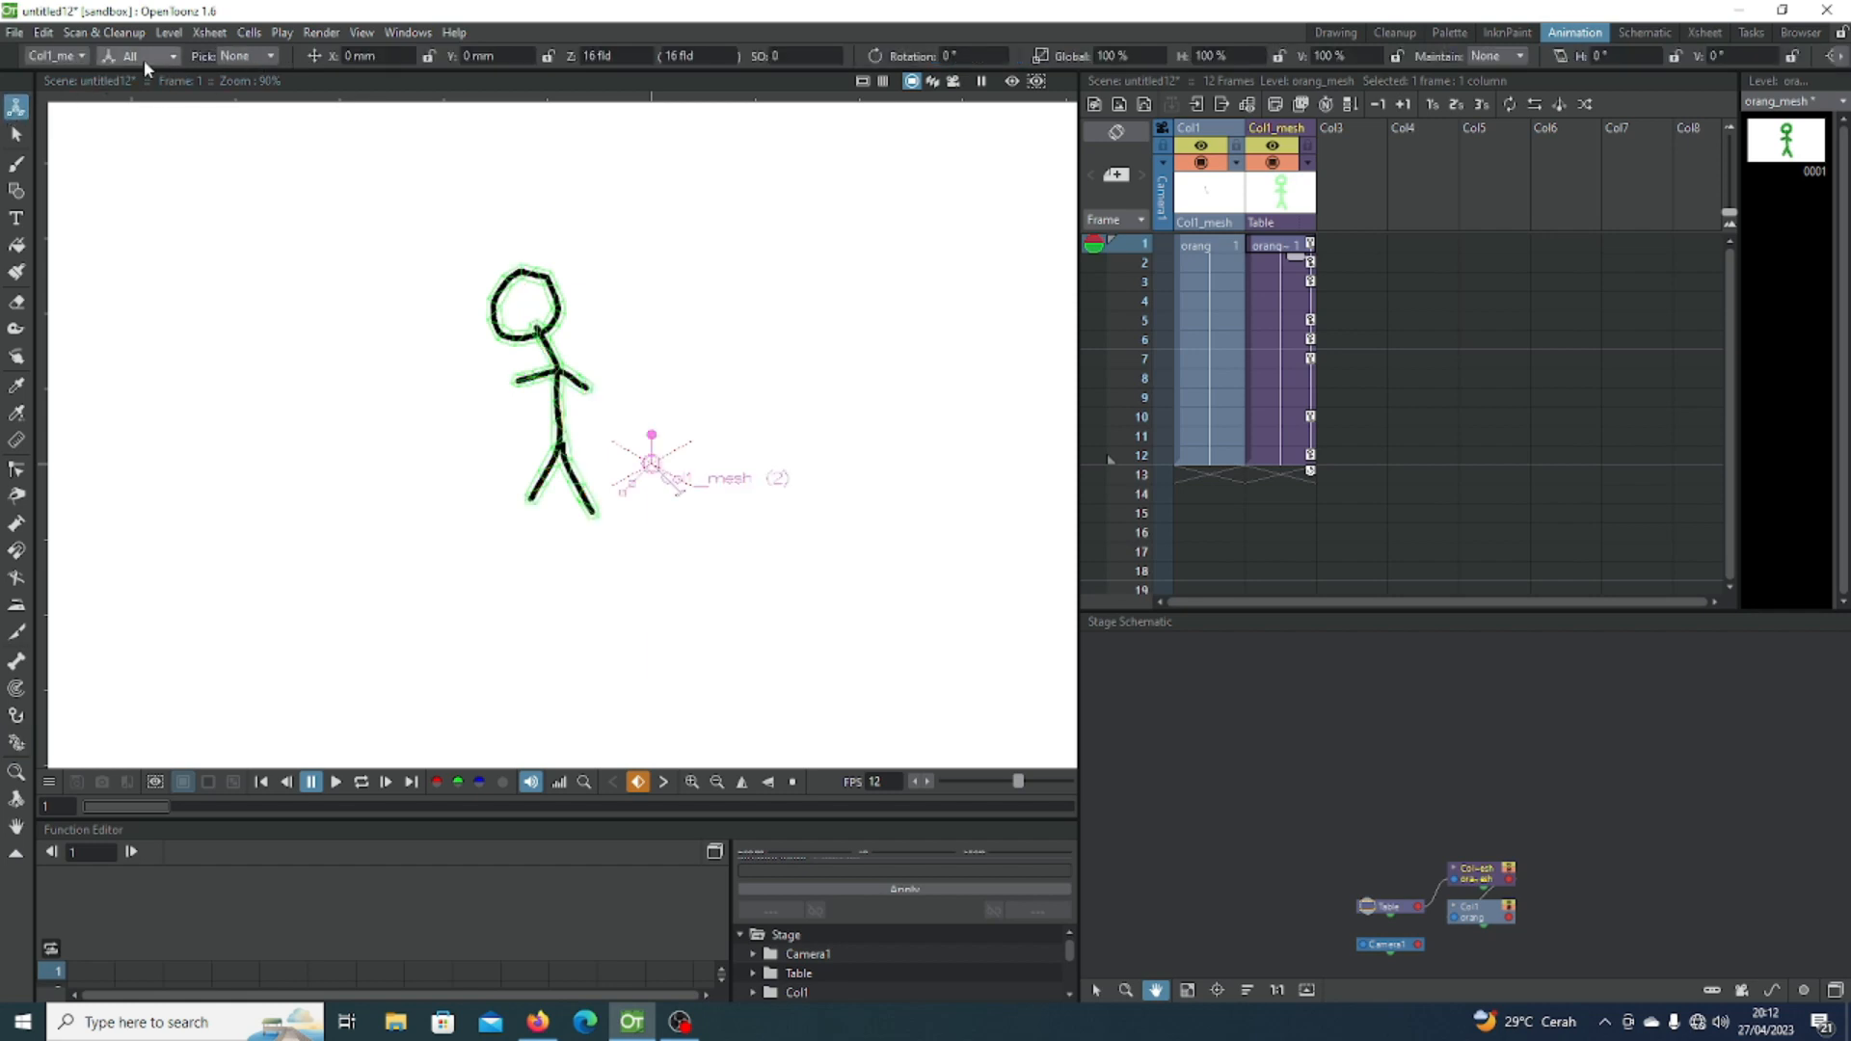
drag(646, 427, 695, 438)
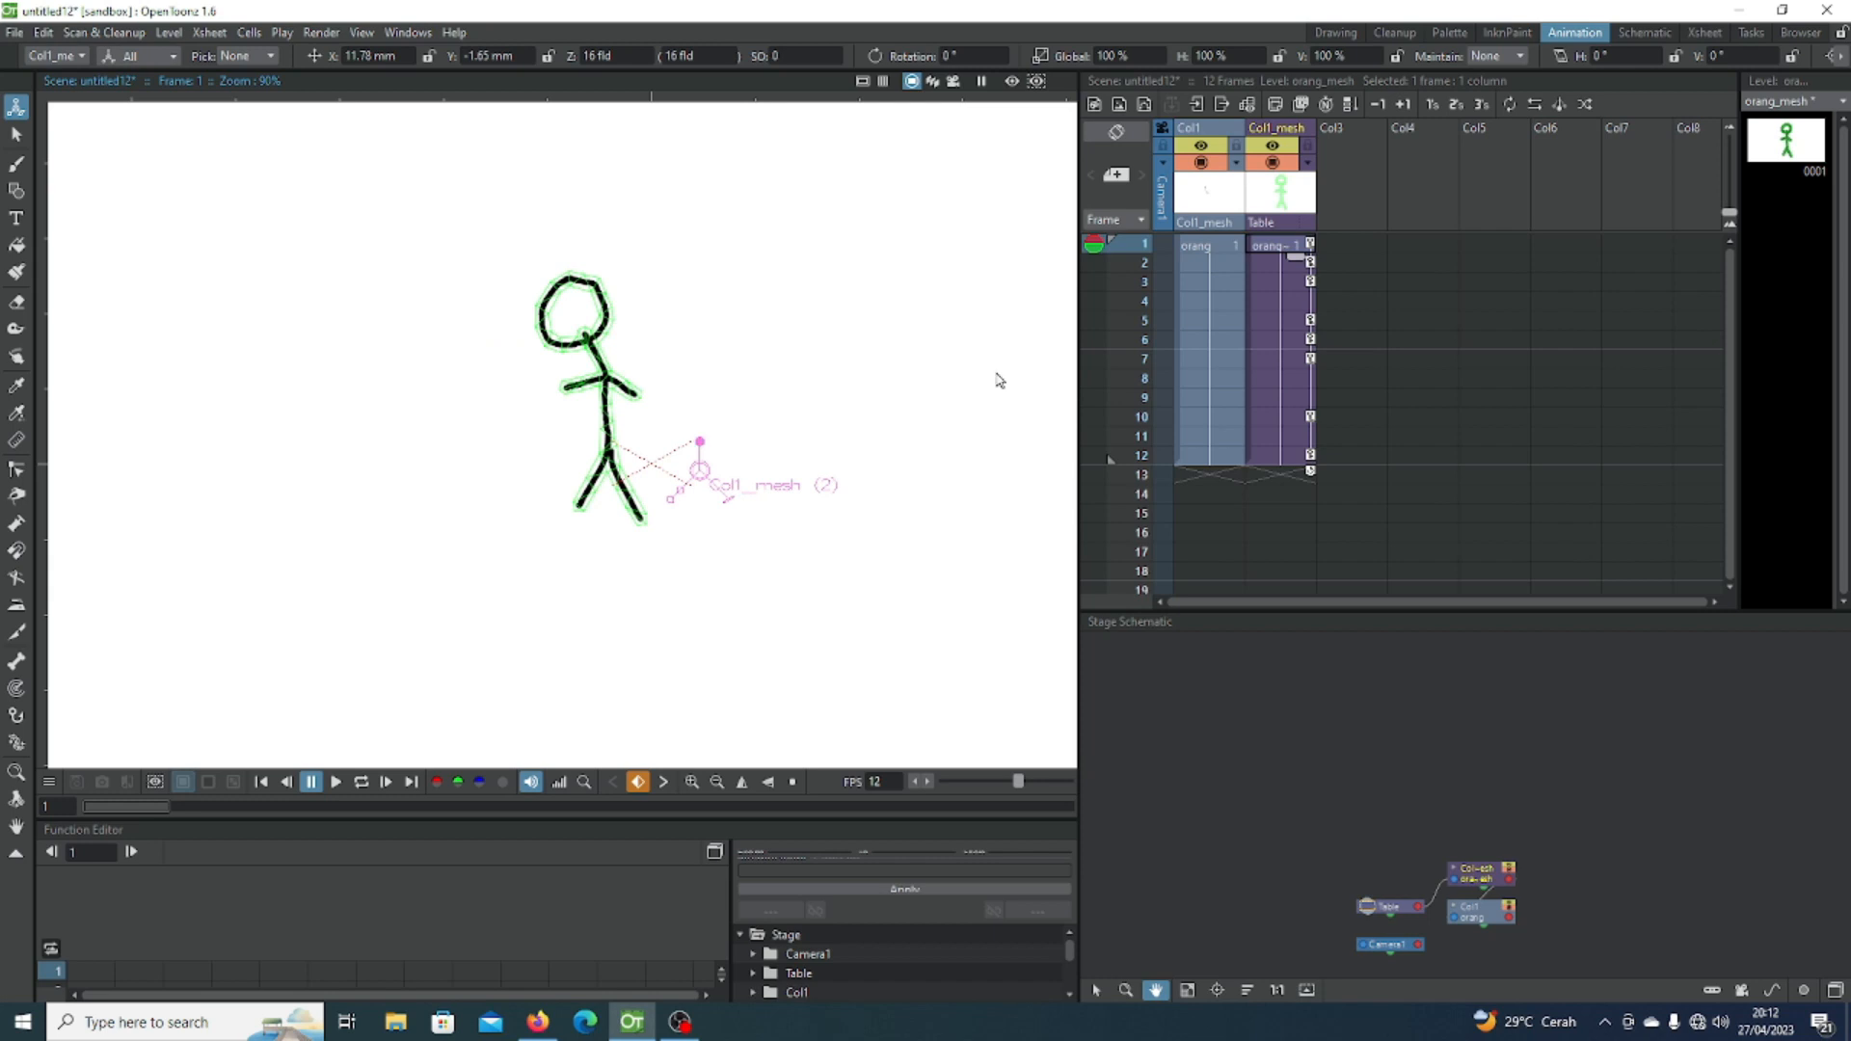
Step: Keyframe the figure moving rightward at frames 4, 6, 8 and 11, reaching about X 78.95 mm at frame 11, and preview the looped playback
click(1297, 303)
drag(801, 401, 1011, 426)
click(1285, 339)
click(1292, 378)
click(1292, 436)
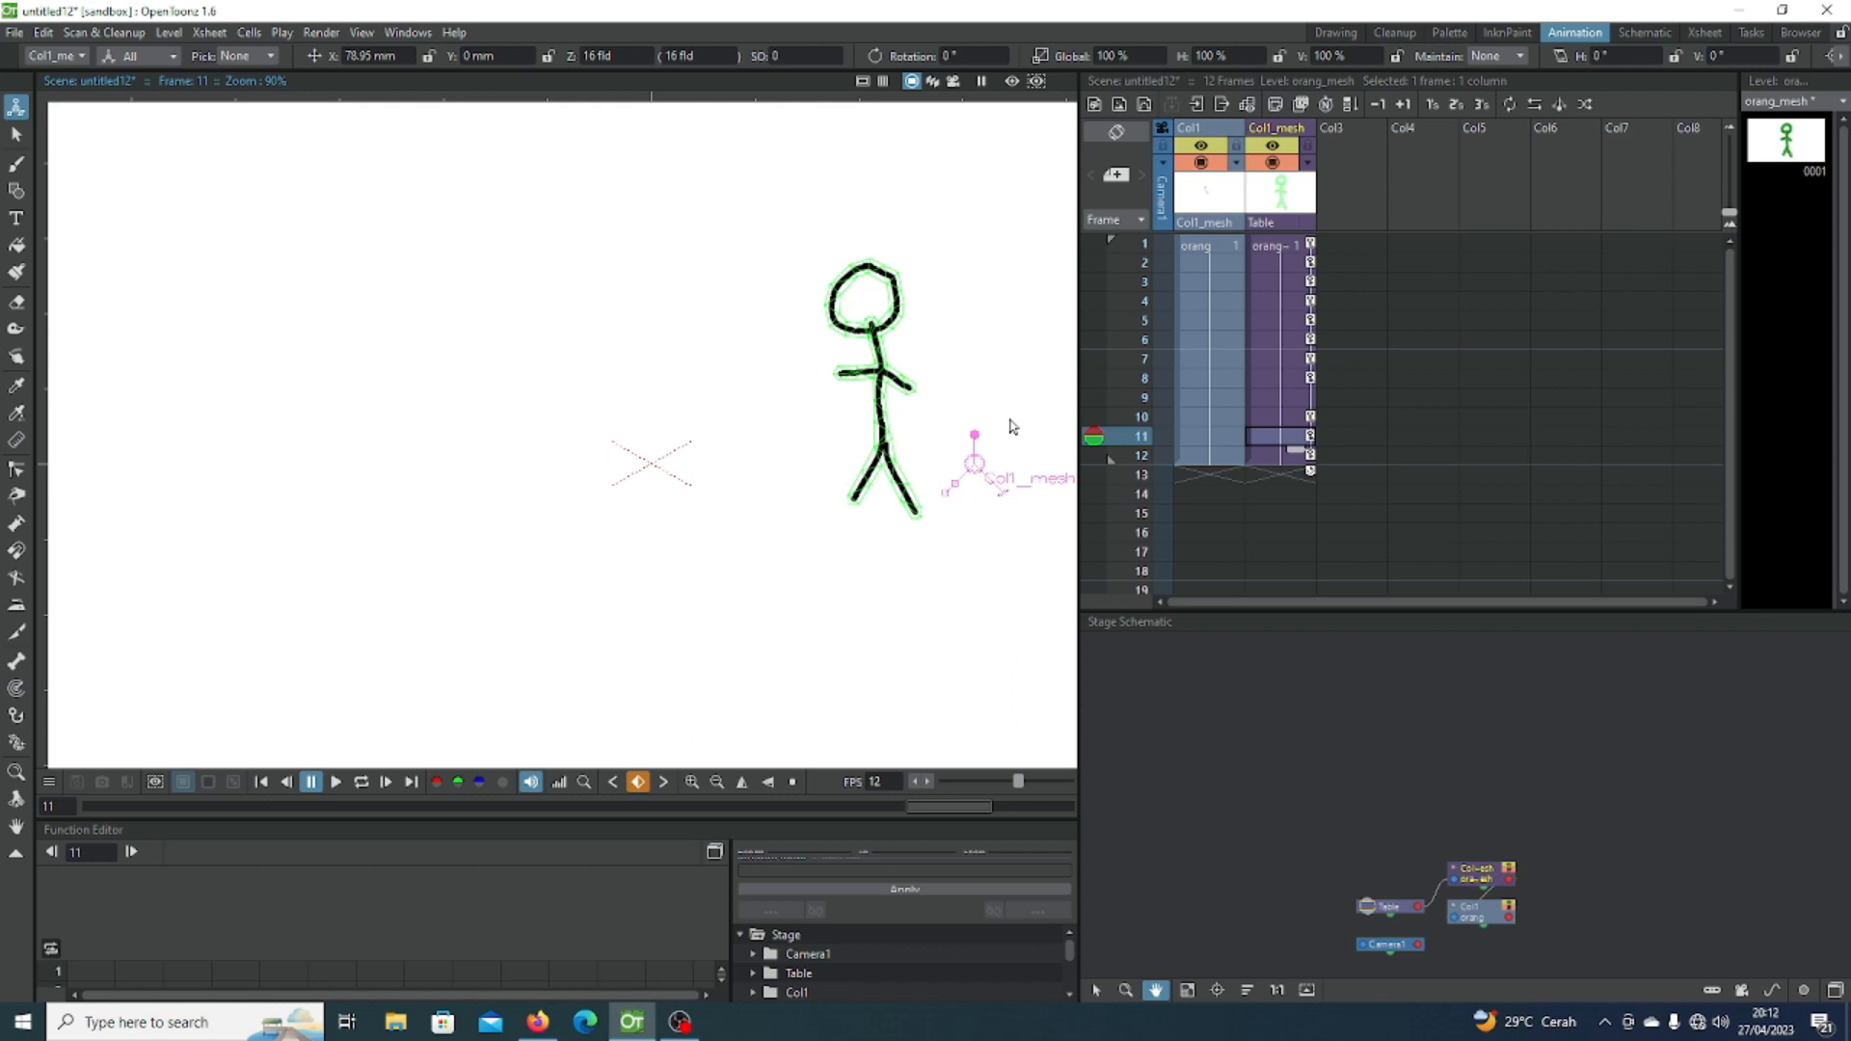
click(368, 788)
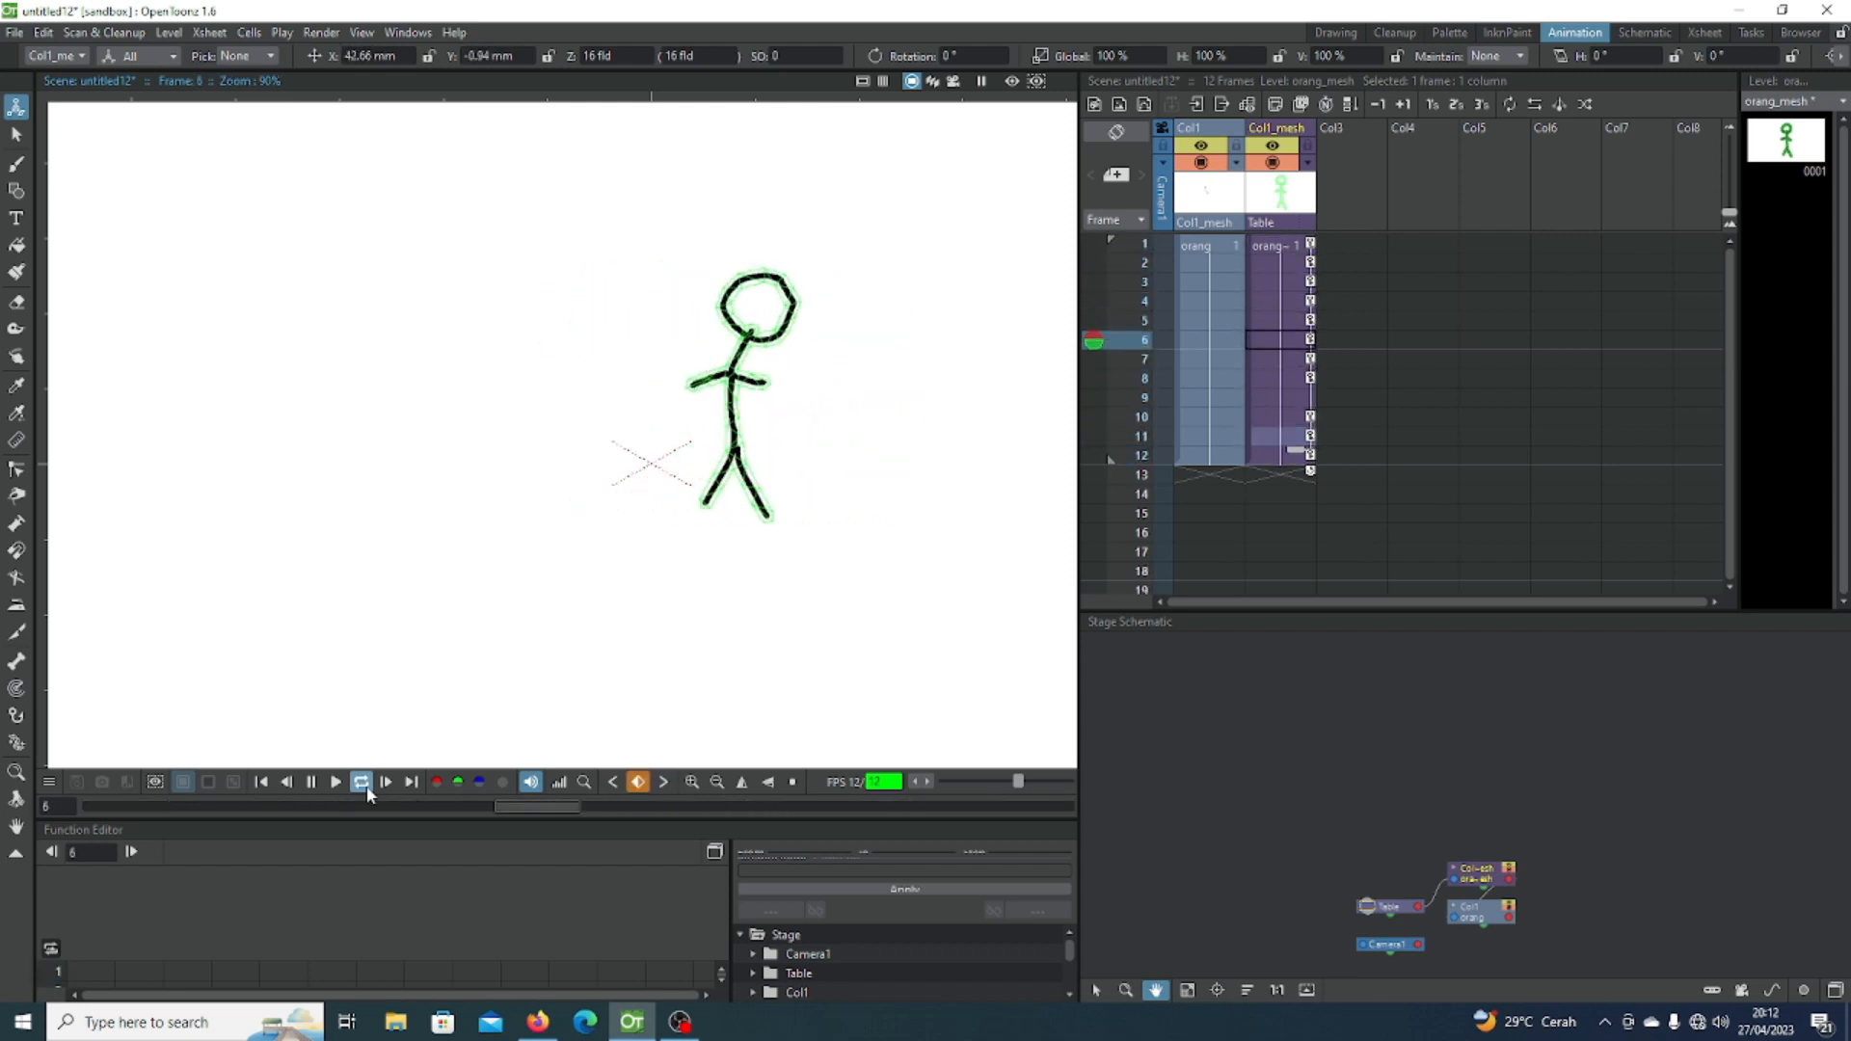
click(363, 783)
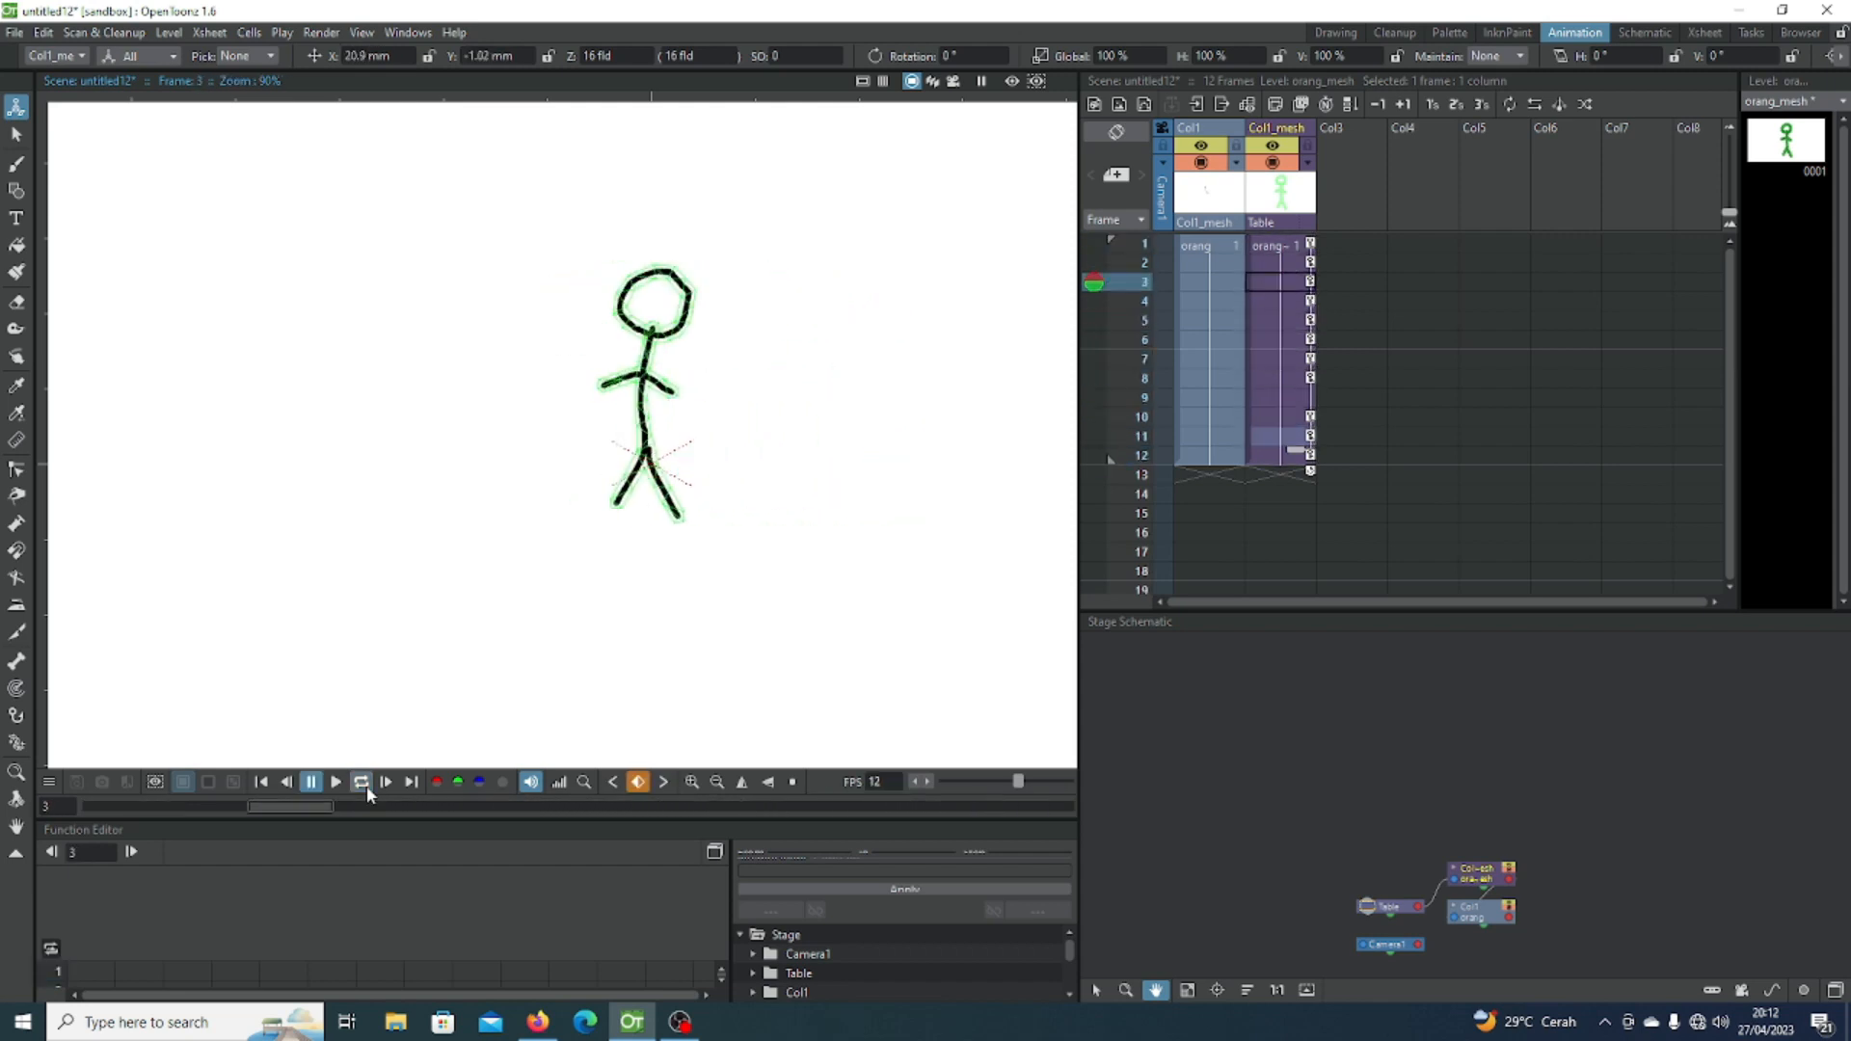